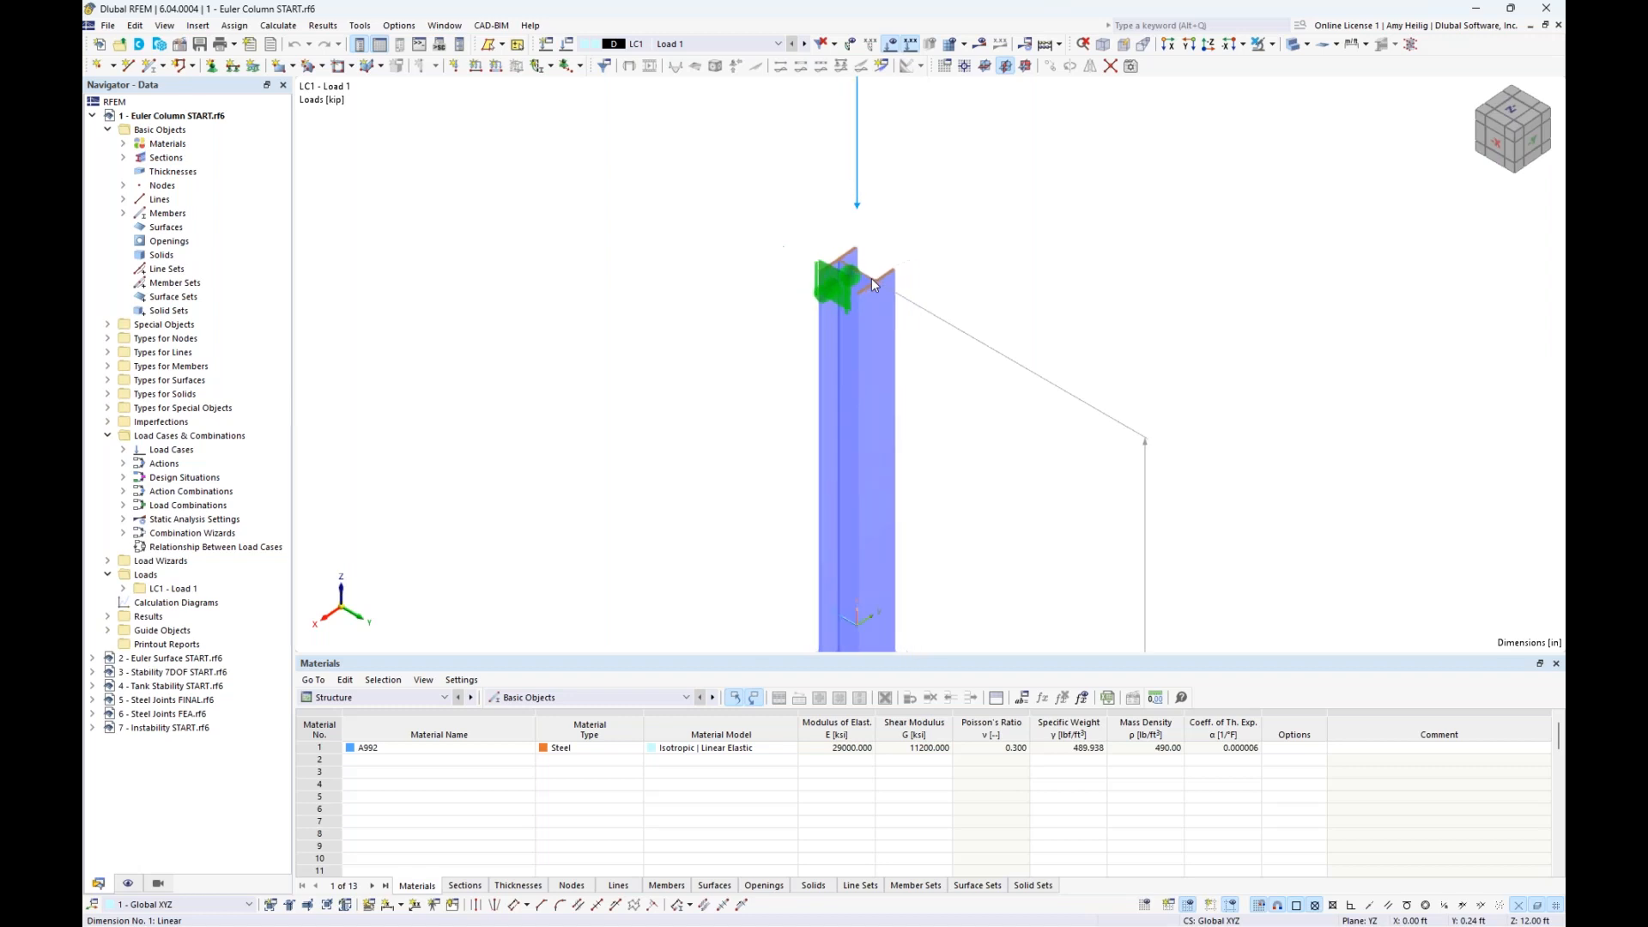
- Activate the Structure Stability add-on in the base data of the 1 - Euler Column START model
middle_drag(935, 445, 875, 388)
scroll(934, 378, down, 2)
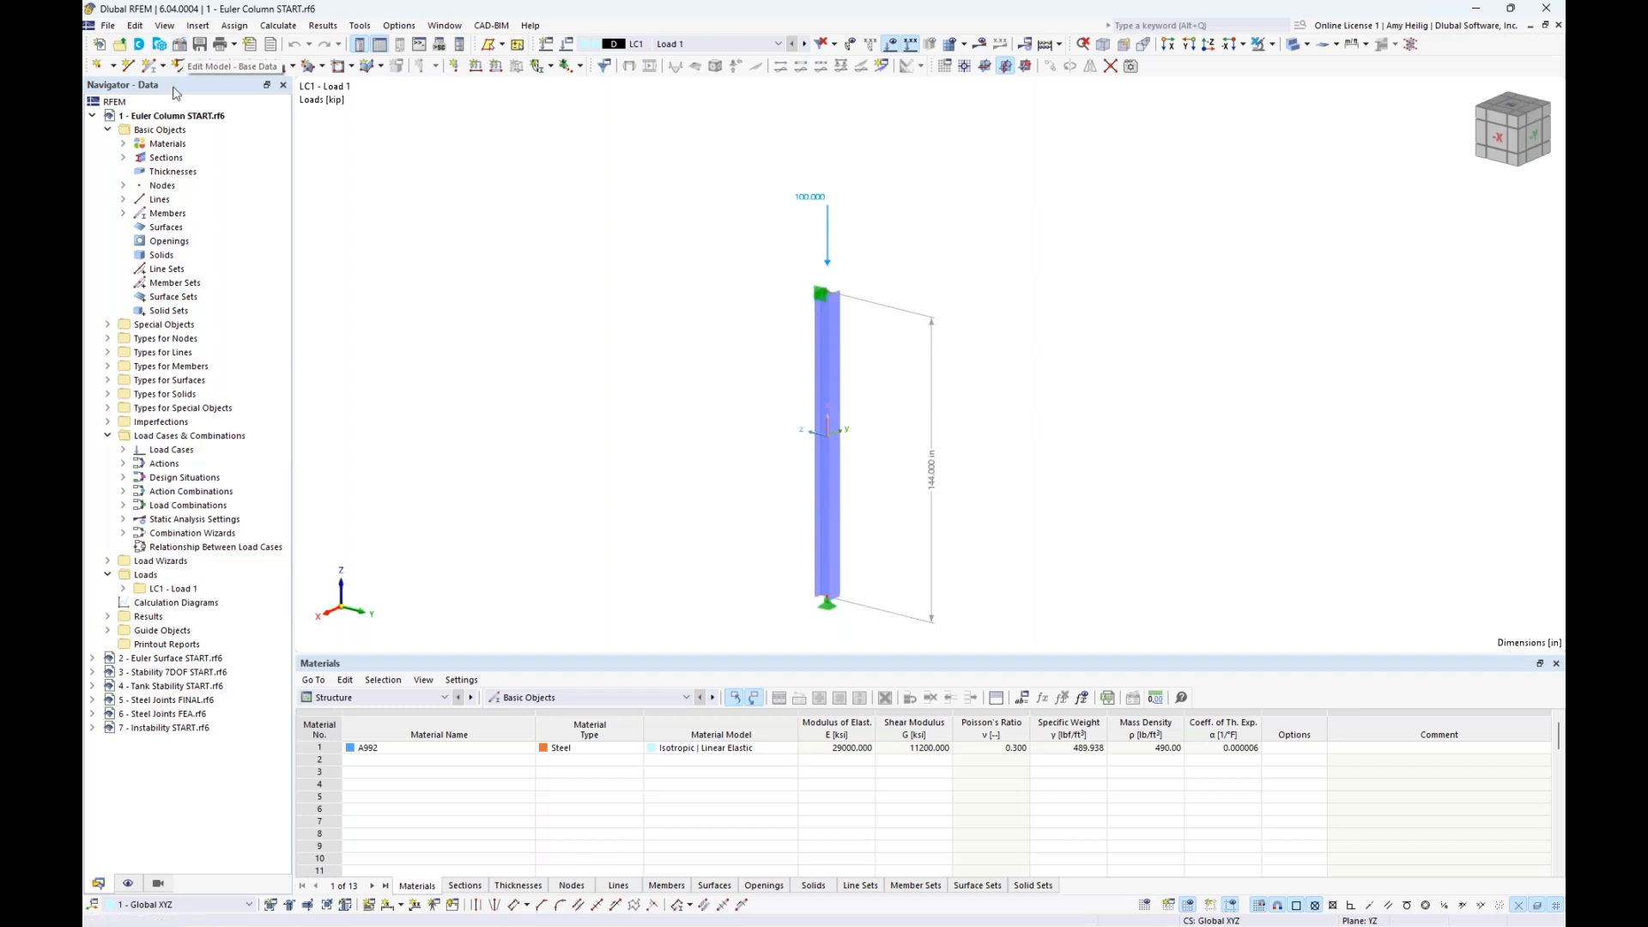
right_click(168, 121)
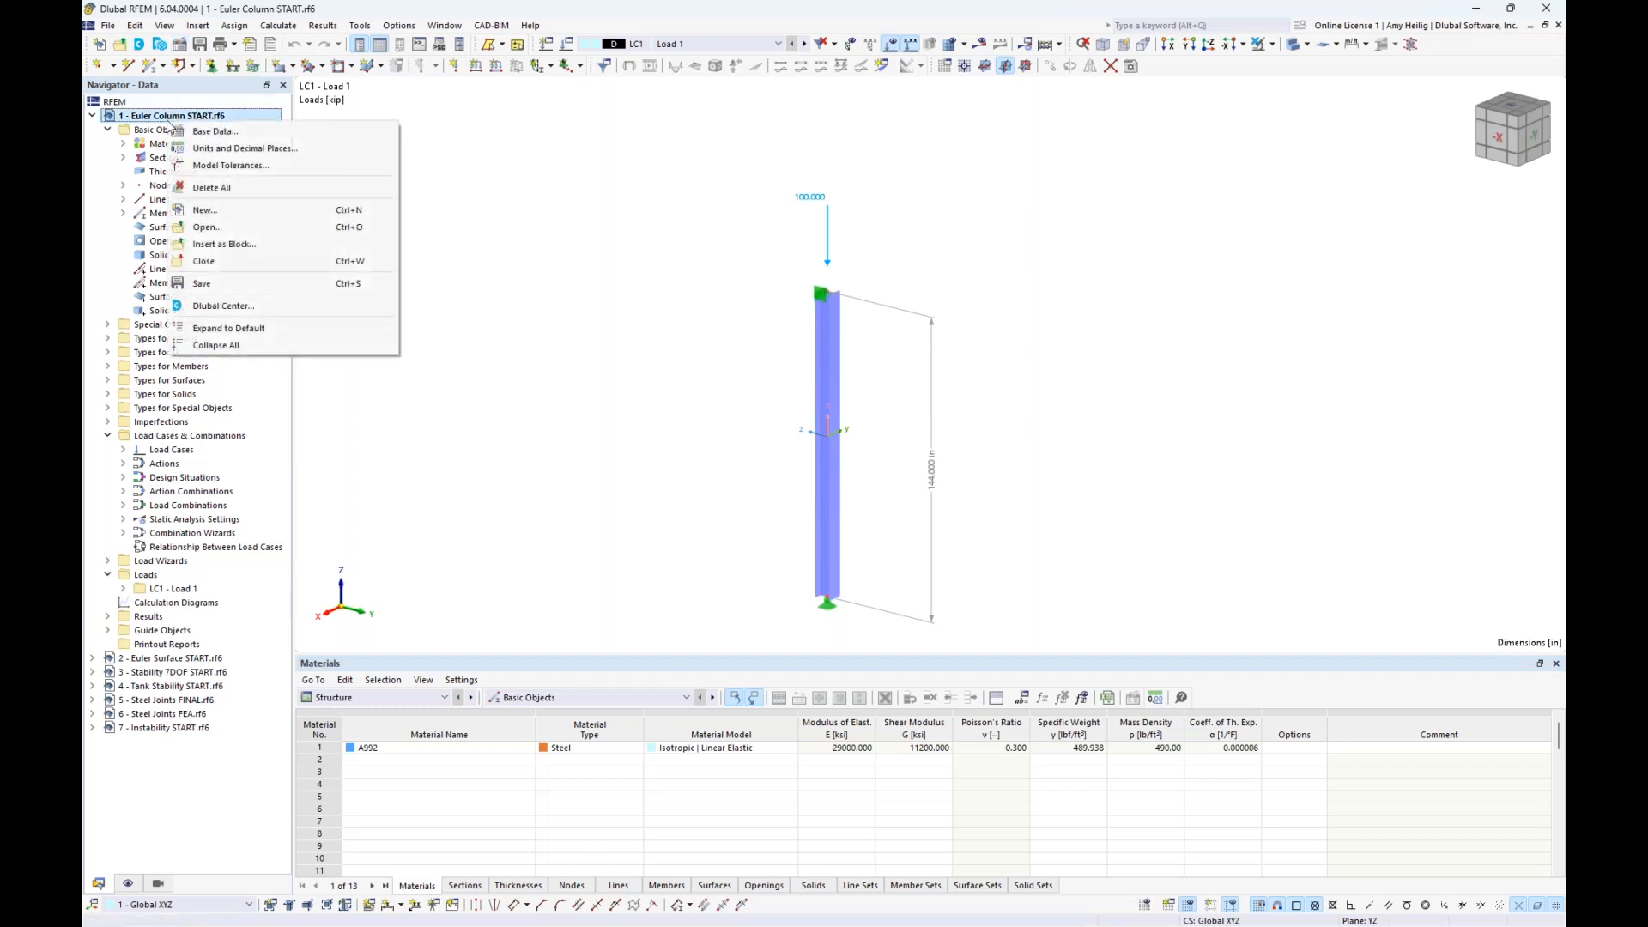
click(210, 135)
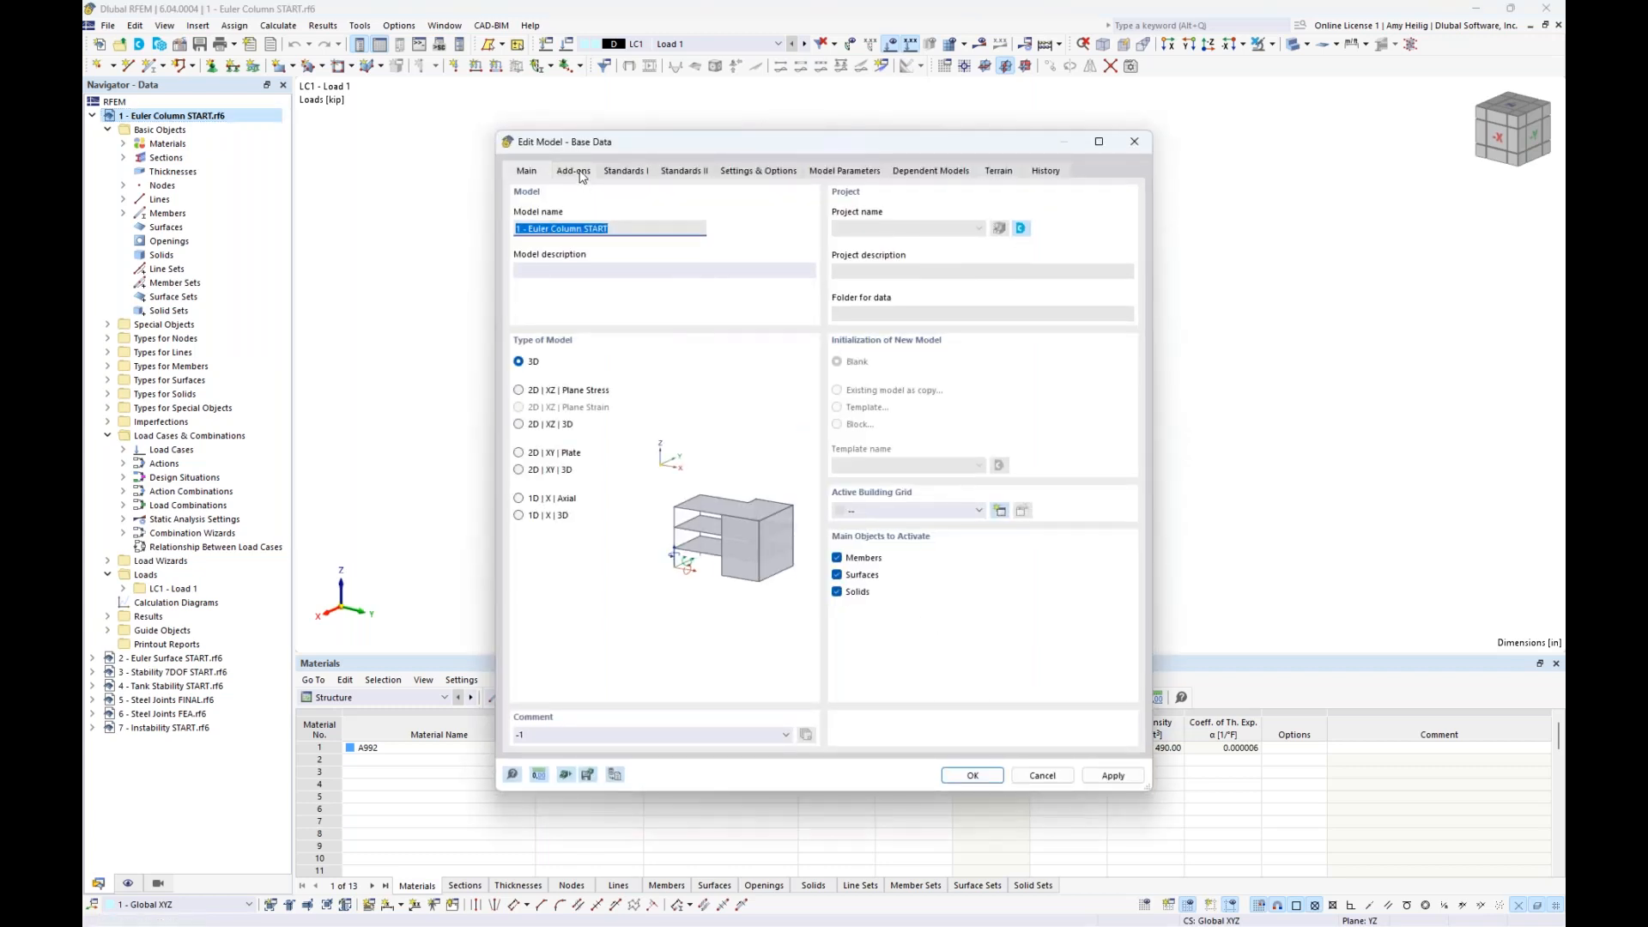
click(580, 174)
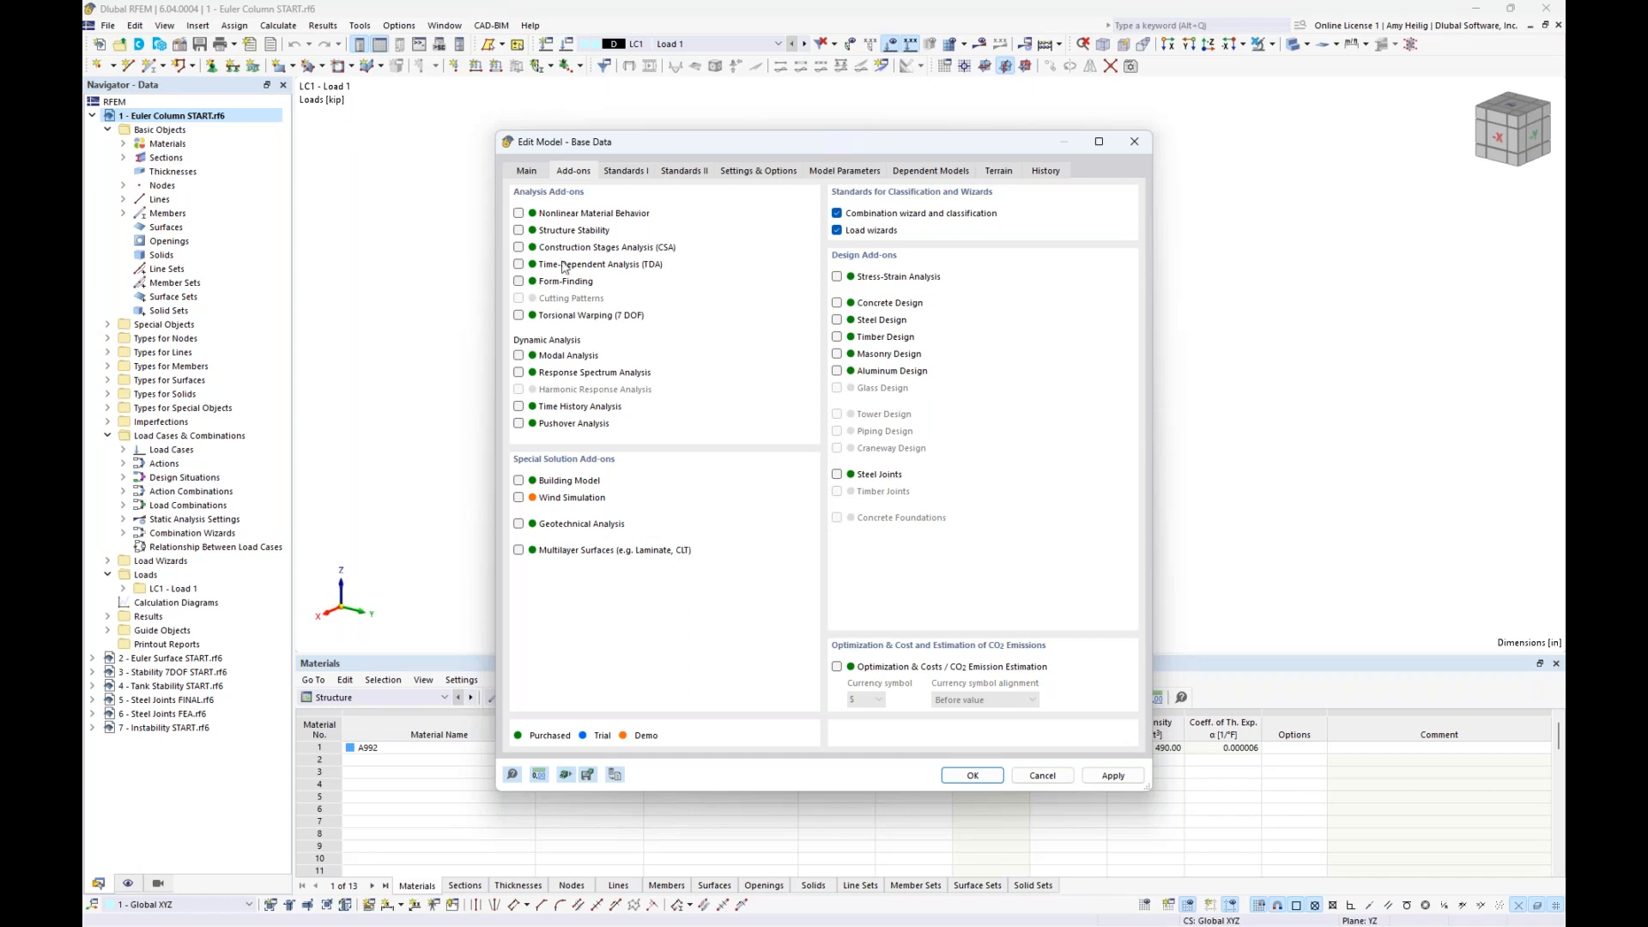
click(518, 230)
click(992, 786)
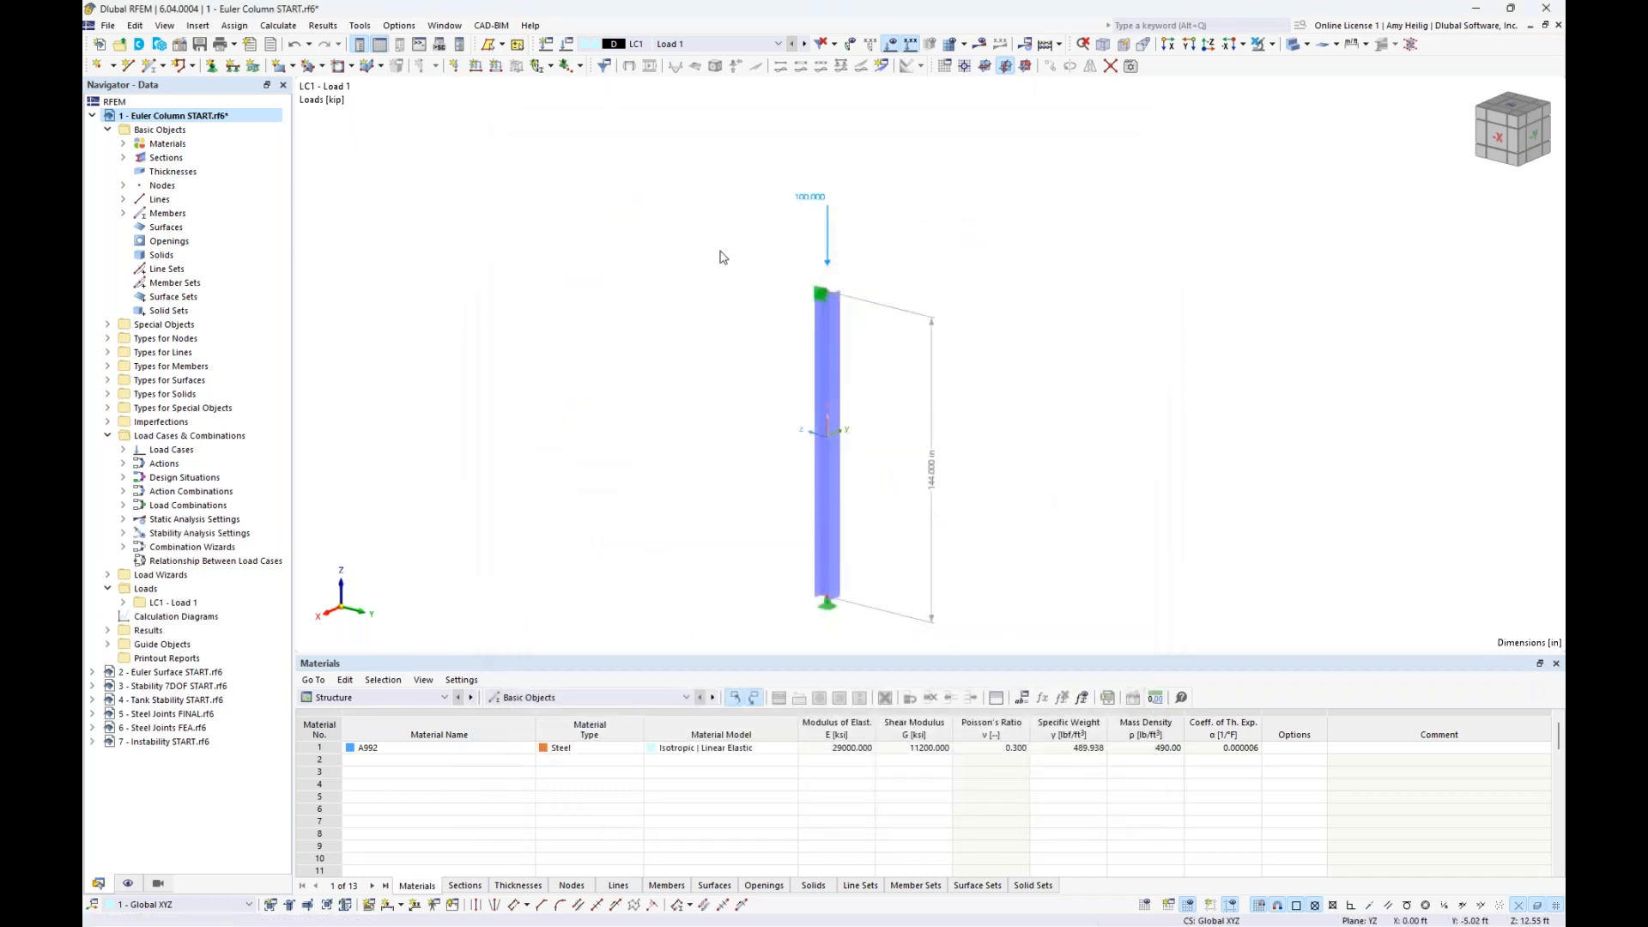
- Enable the Structure Stability critical load calculation for load case LC1
click(568, 48)
drag(545, 142, 576, 382)
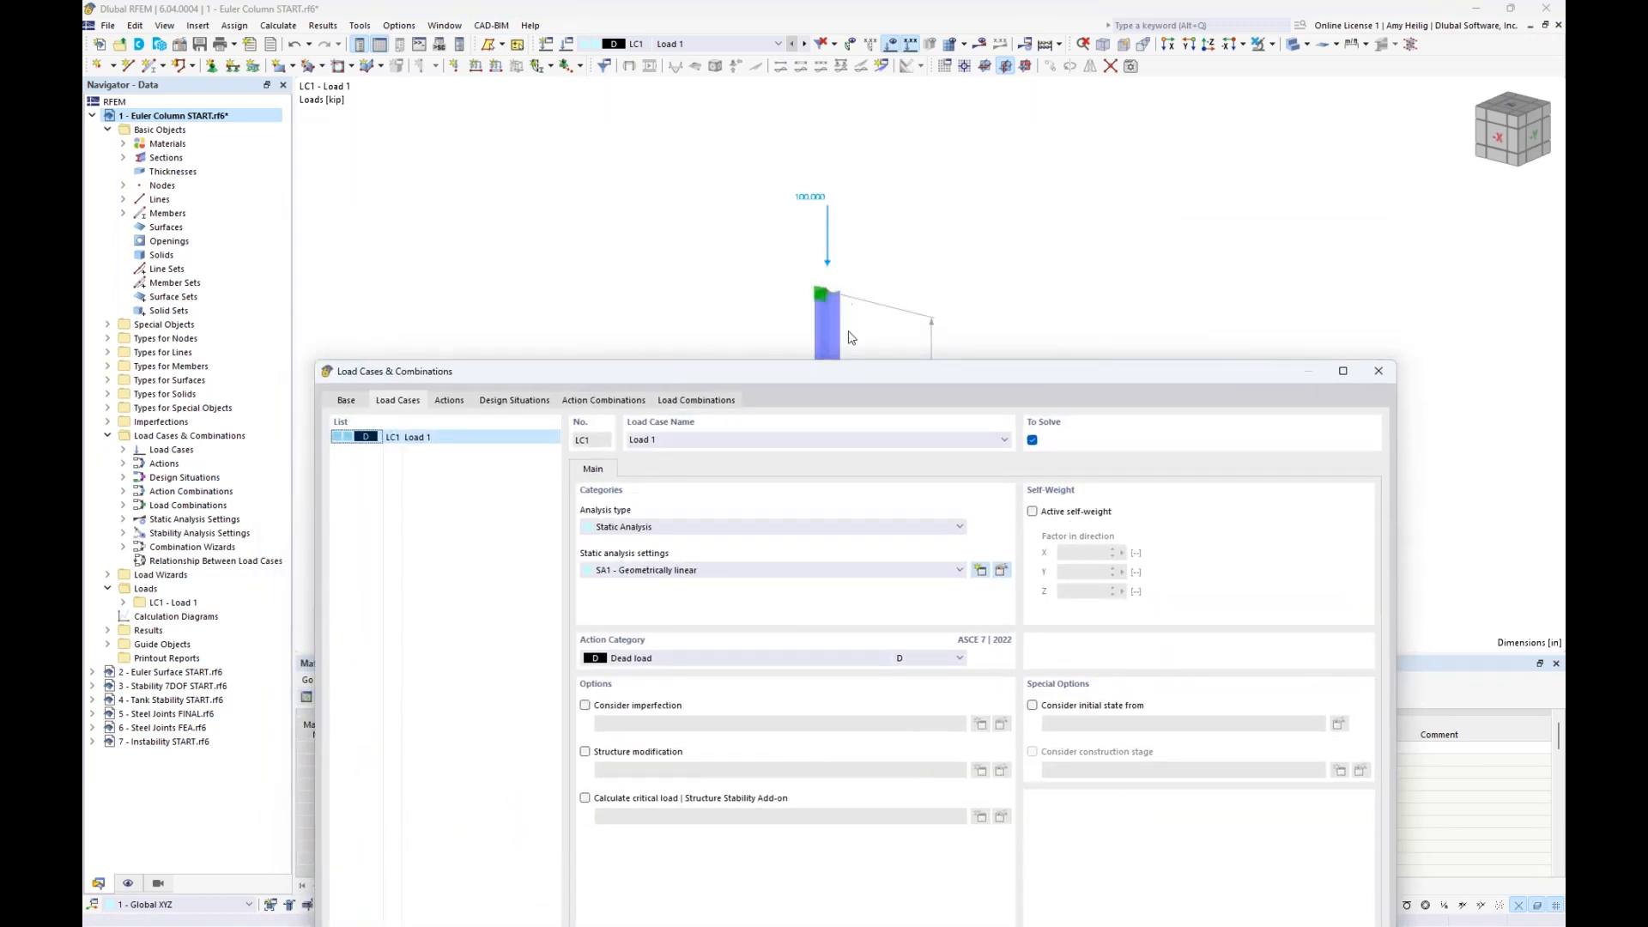
drag(853, 375, 873, 139)
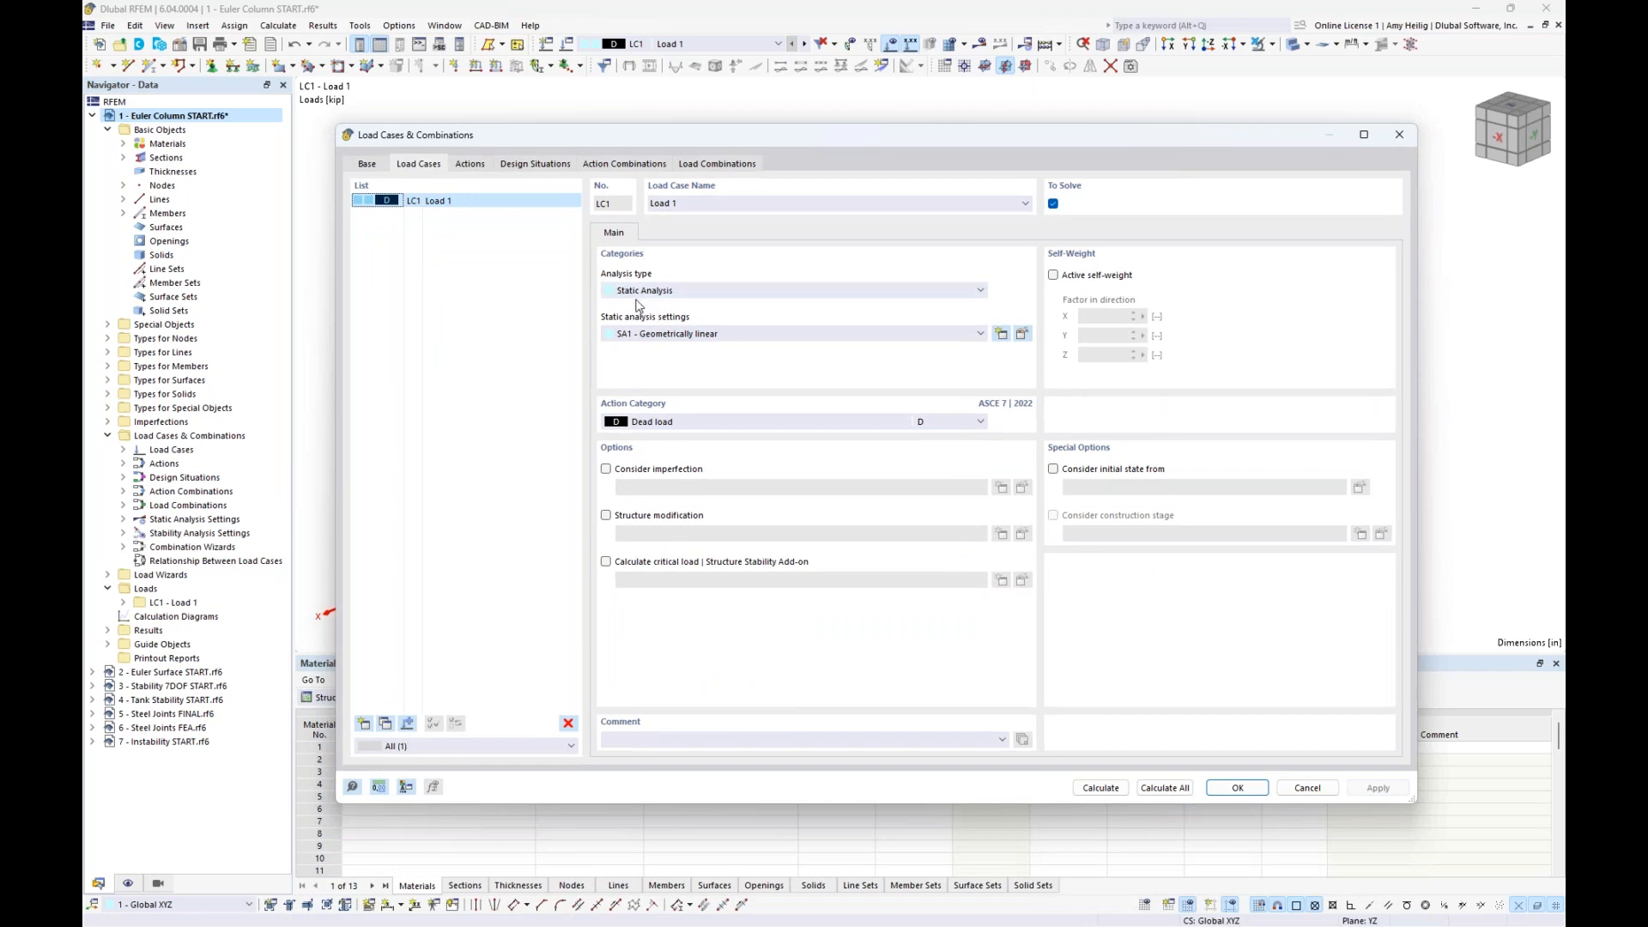
click(606, 562)
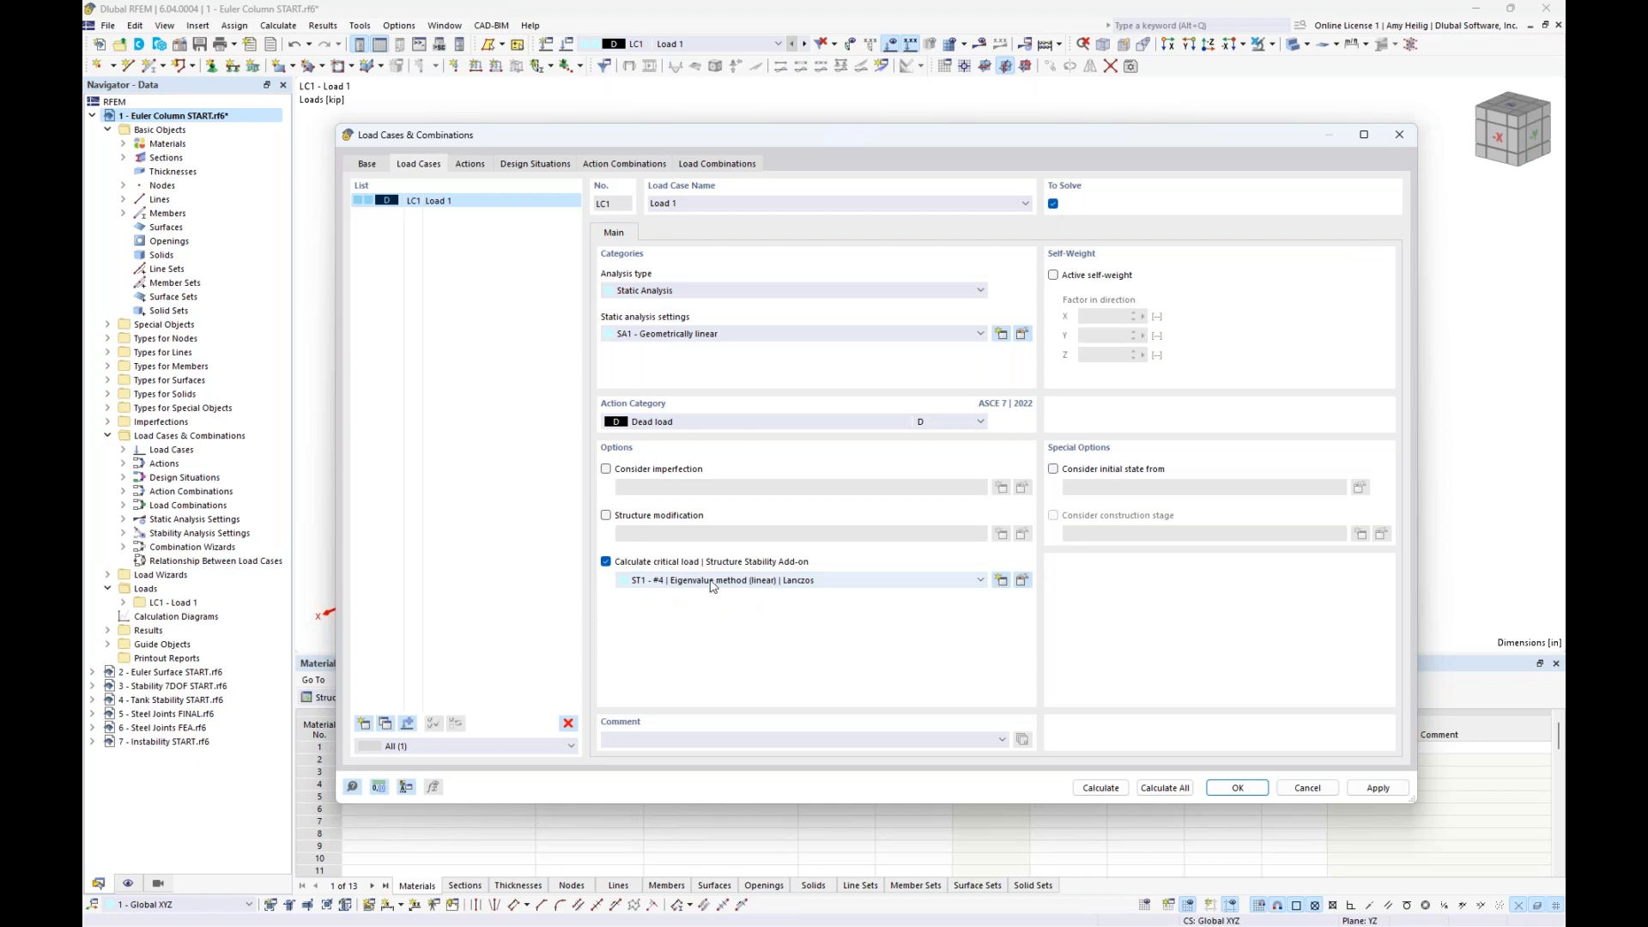
- Review the stability analysis type options and the number of lowest eigenvalues in settings ST1 and ST2
click(1021, 581)
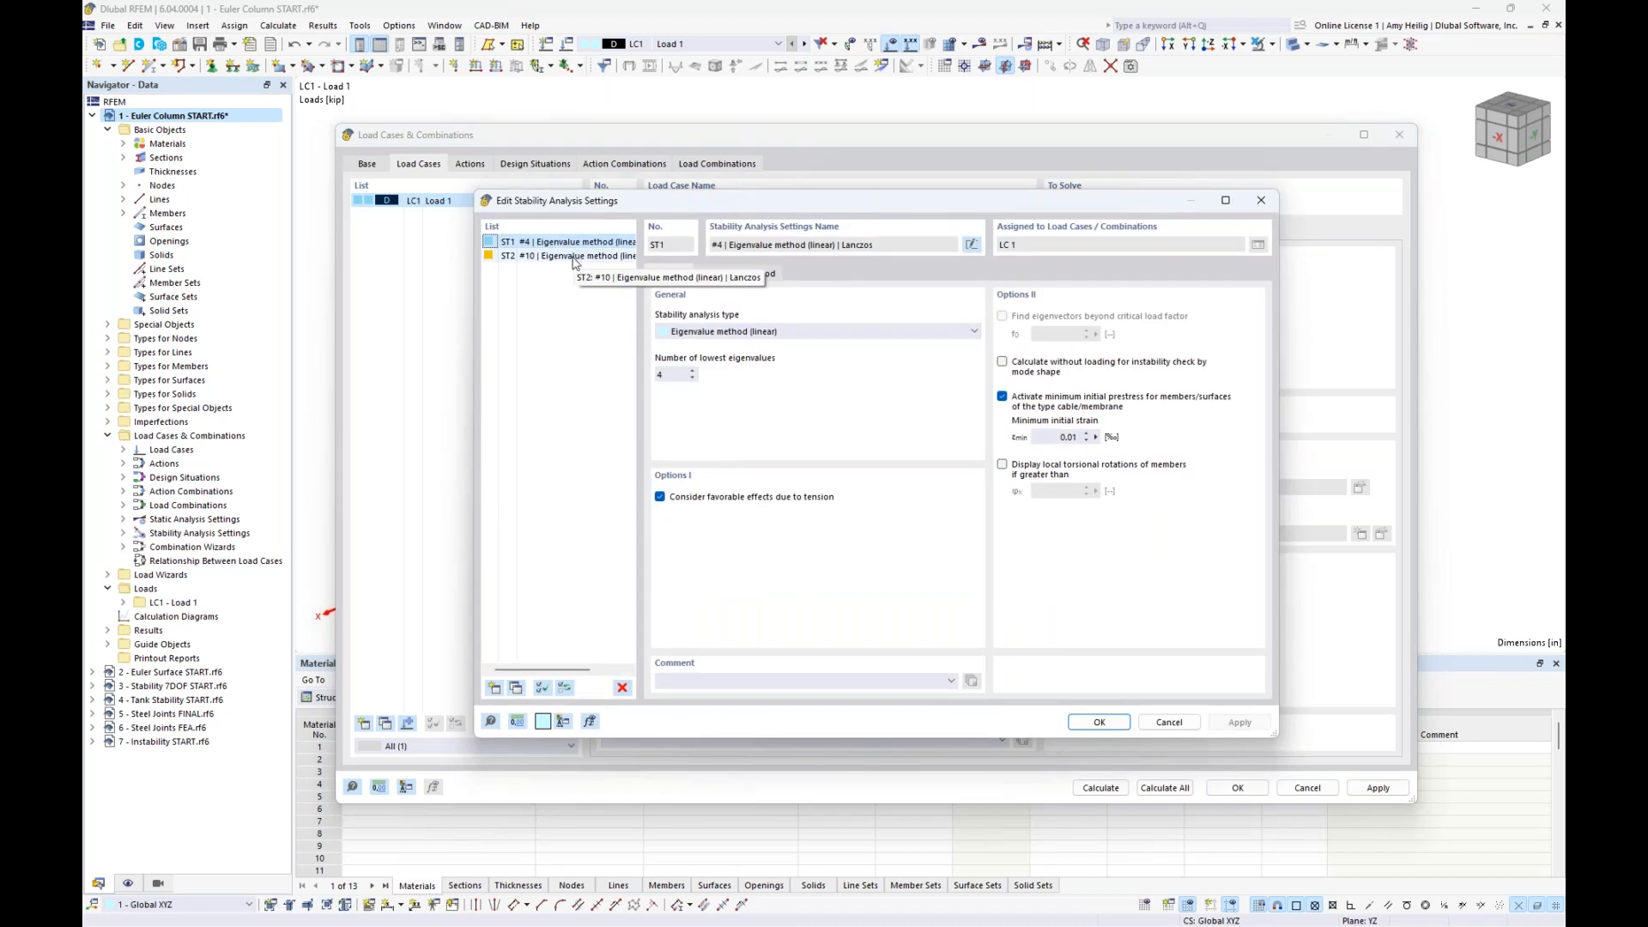
click(751, 335)
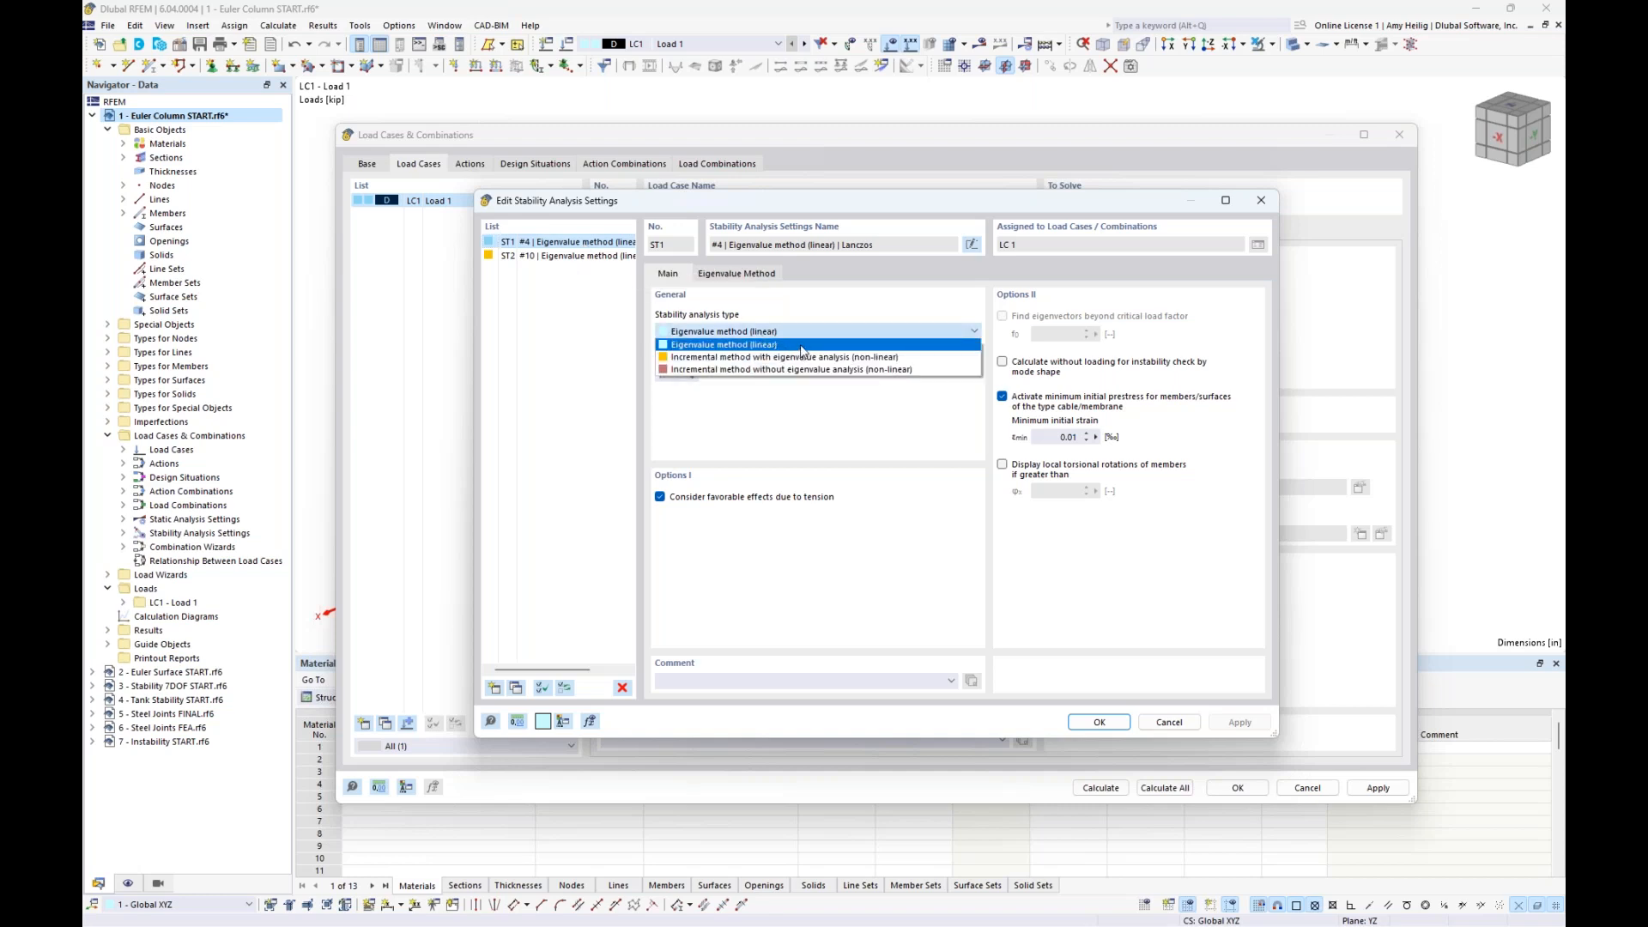
click(837, 315)
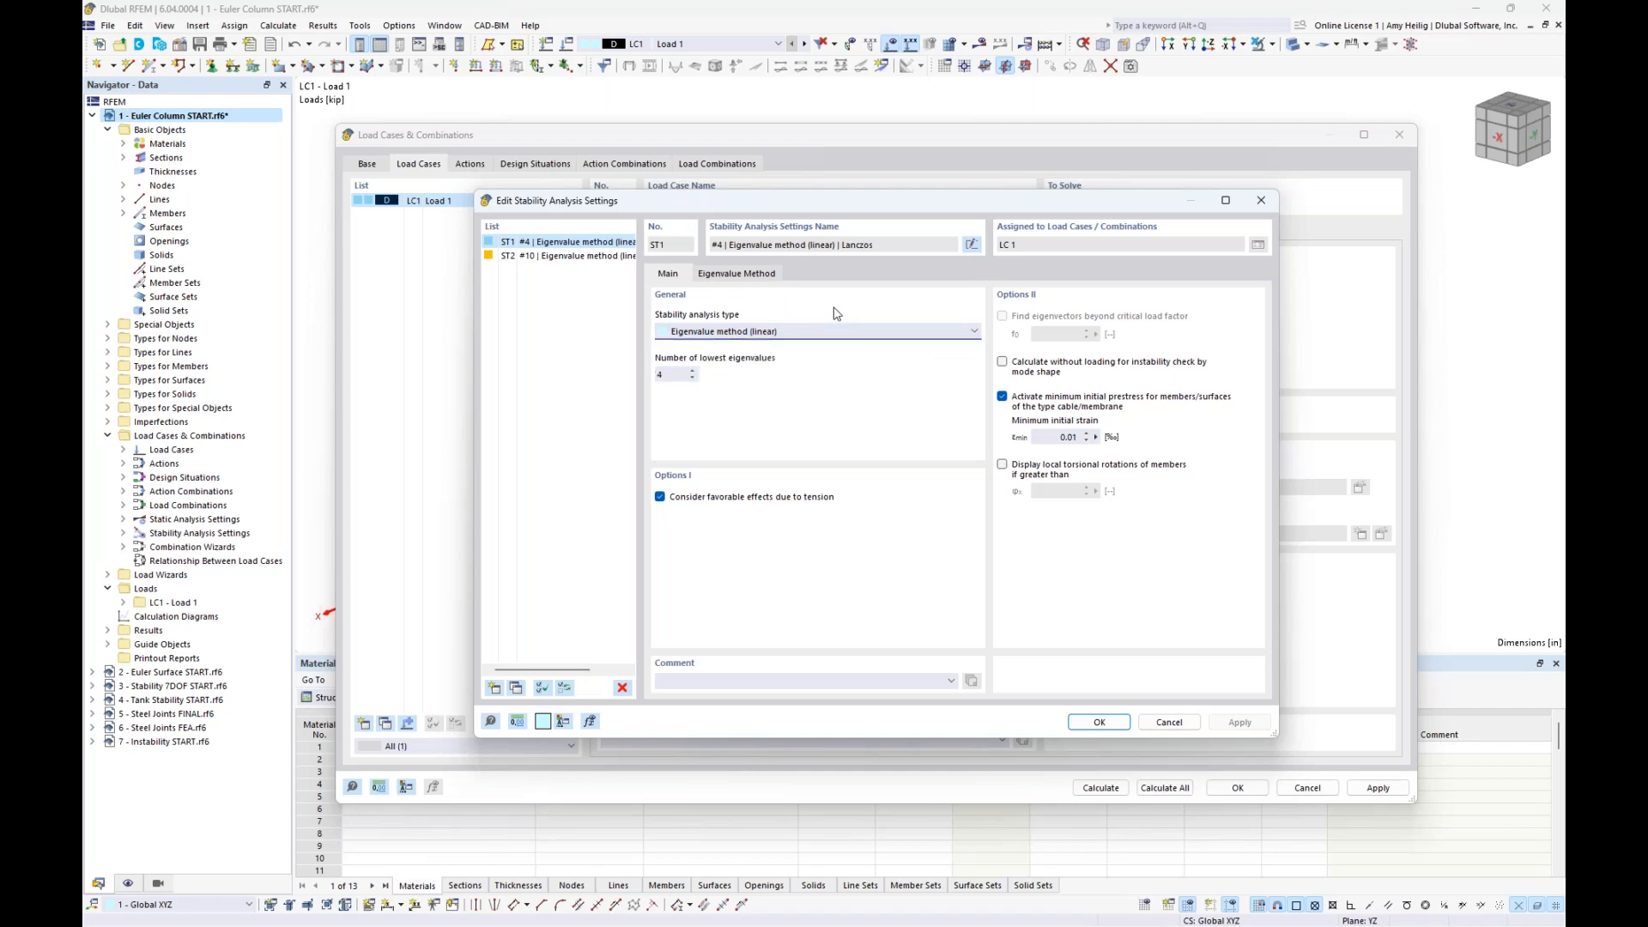
click(673, 376)
click(673, 375)
click(588, 257)
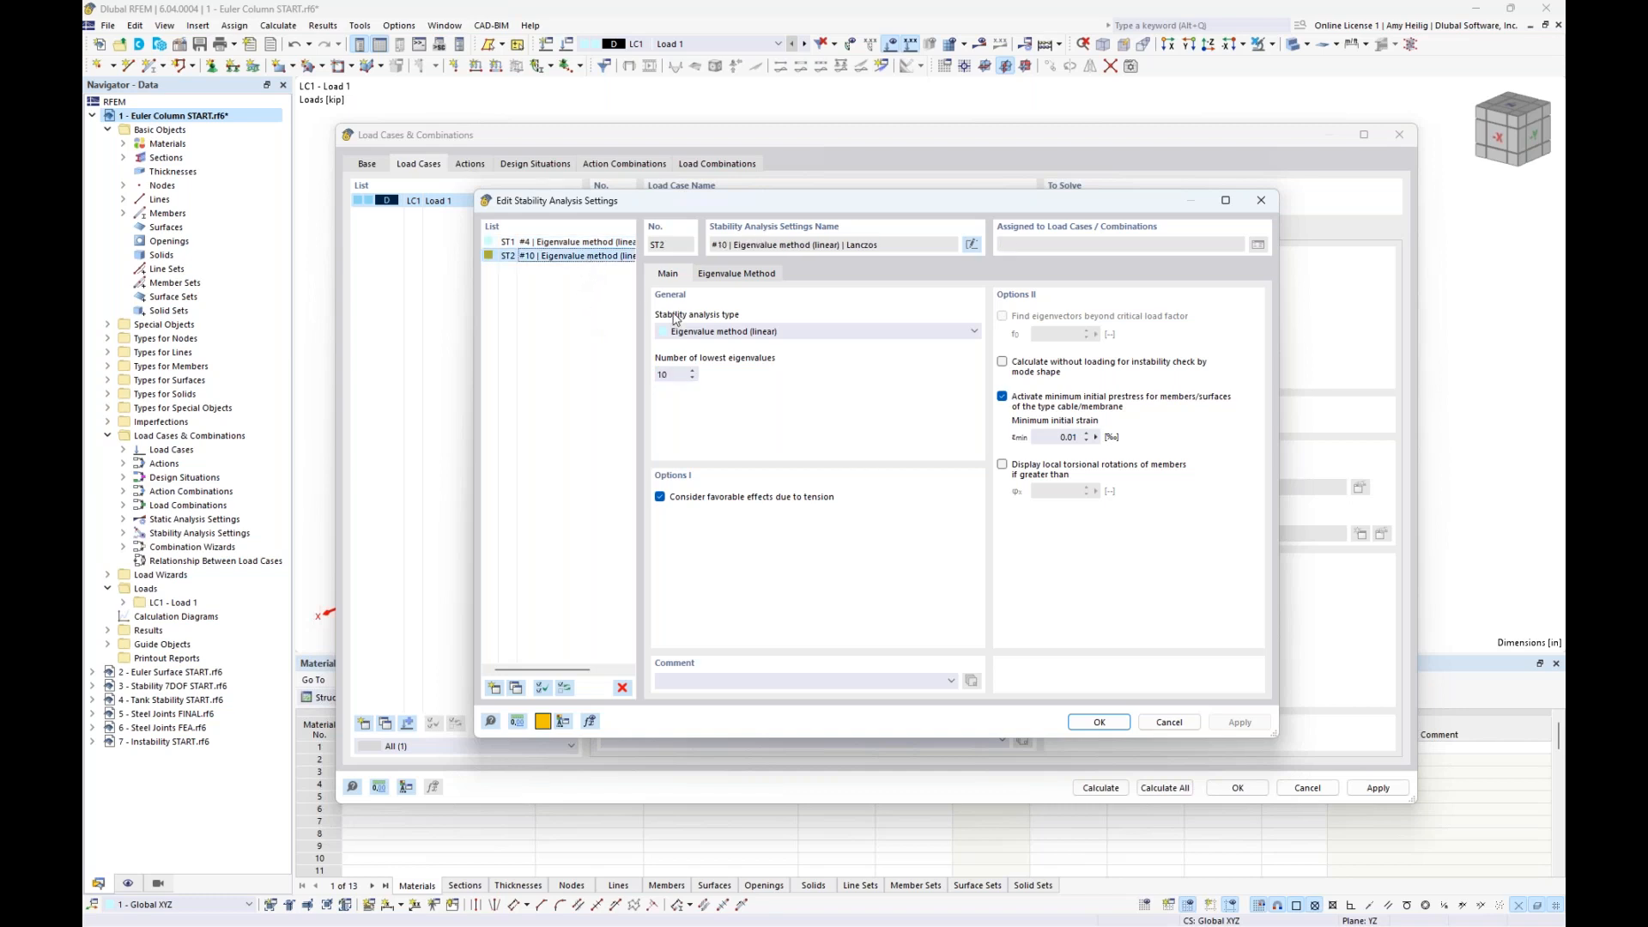
click(685, 375)
click(594, 244)
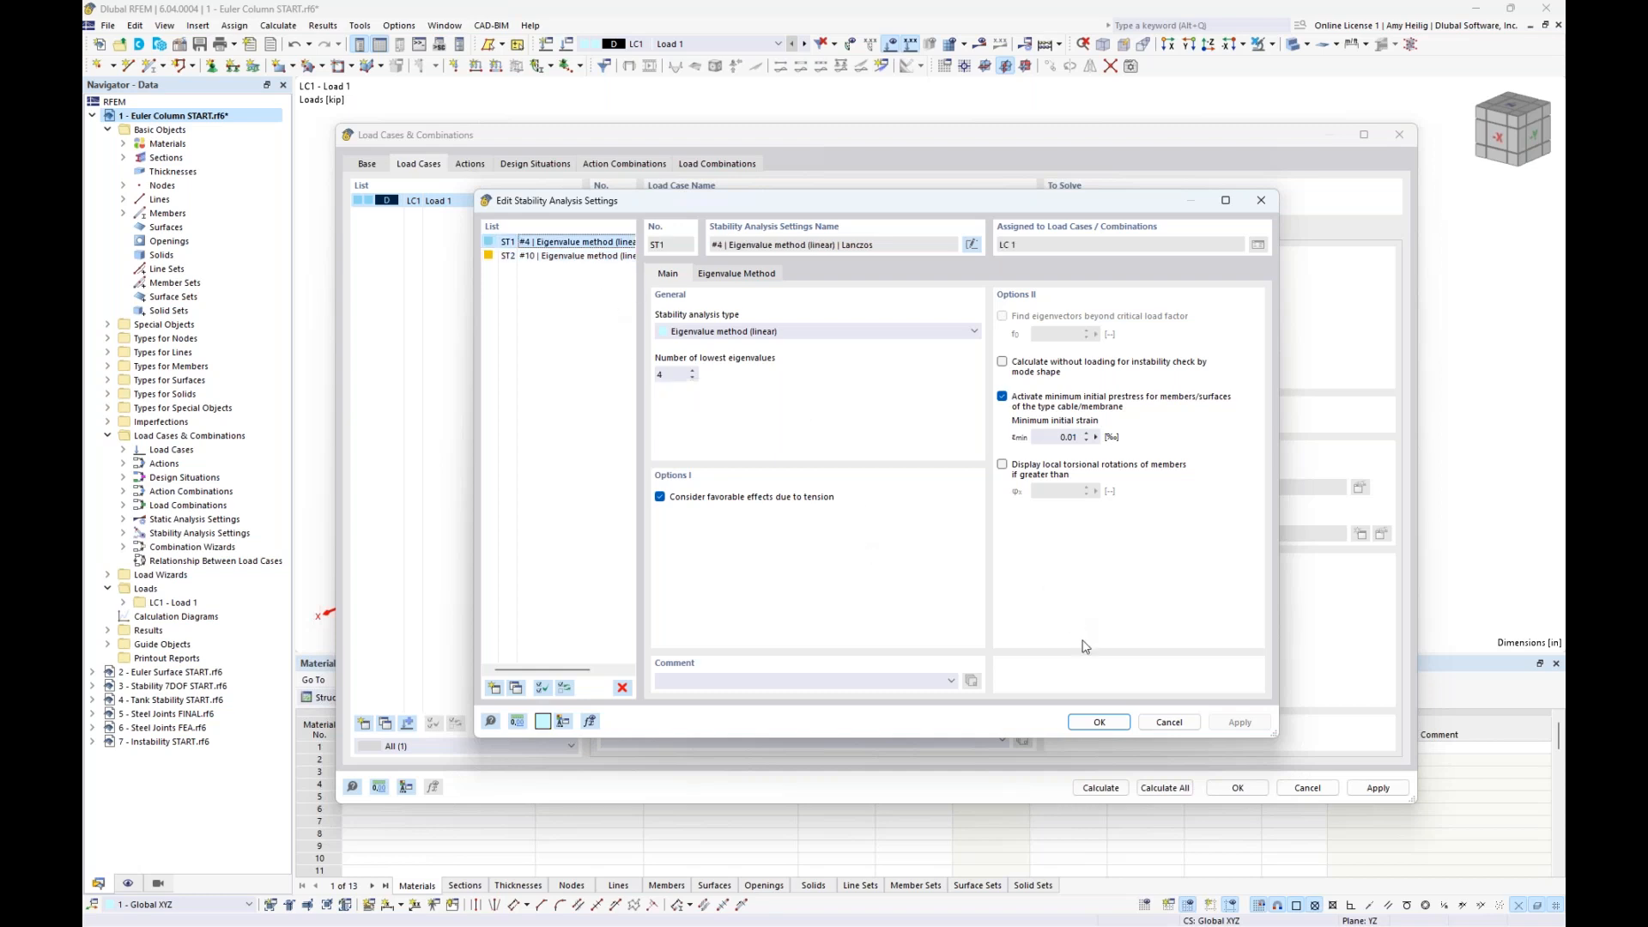
click(1094, 724)
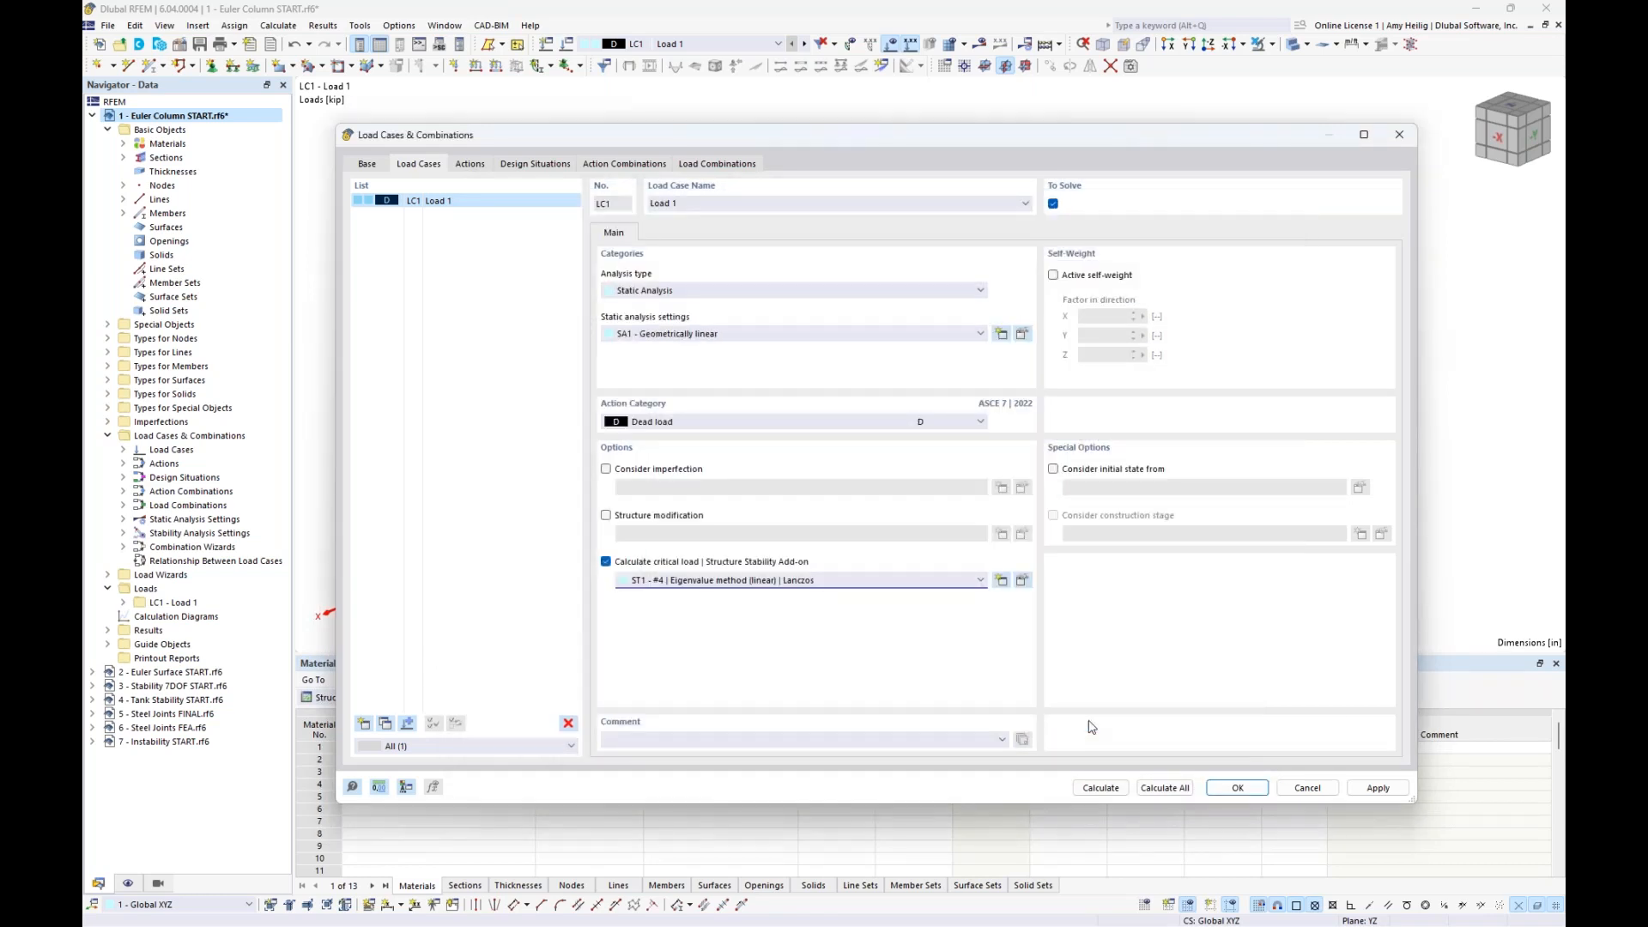
- Calculate load case LC1 and display its Stability Analysis results with the critical load factors table enlarged
click(1095, 788)
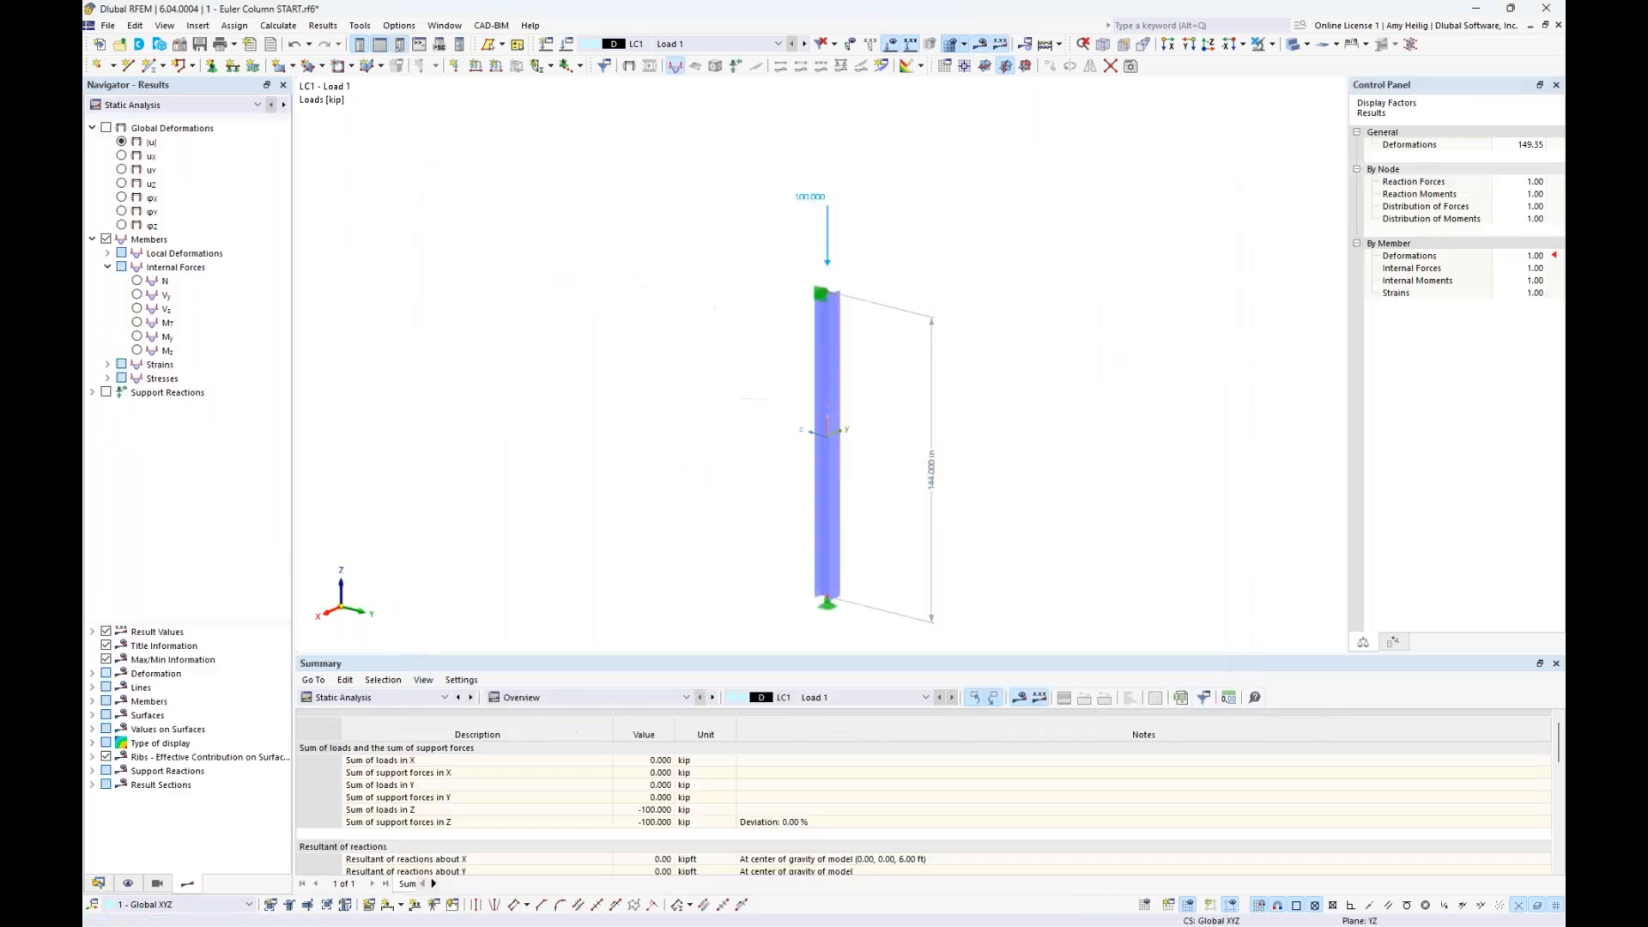
click(198, 104)
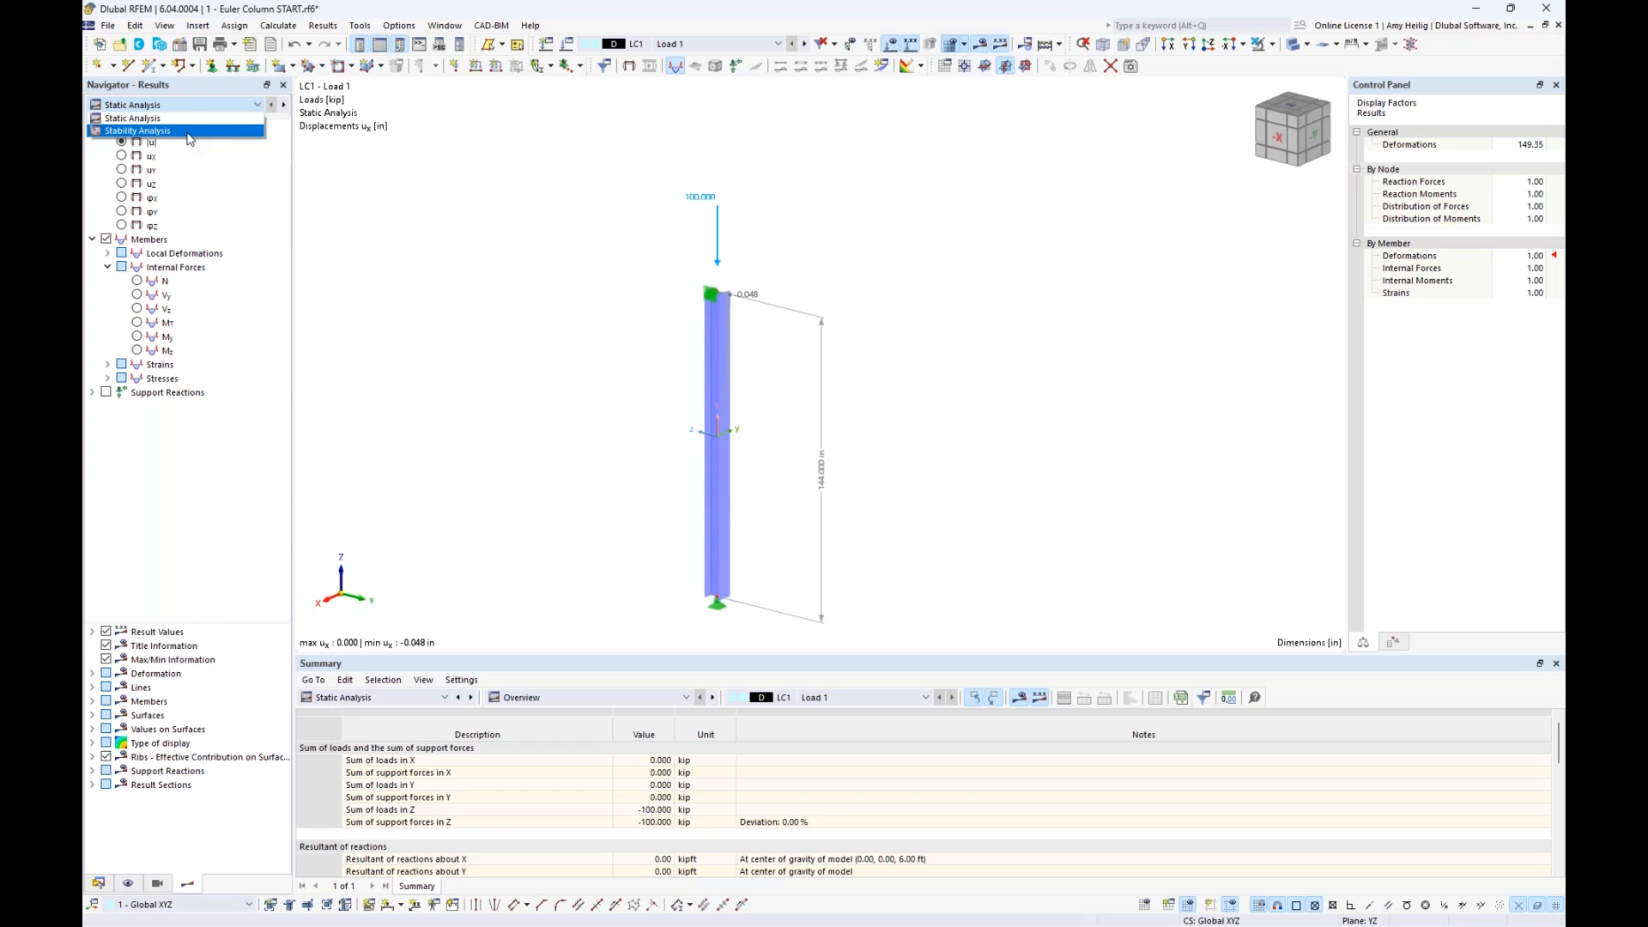
click(190, 132)
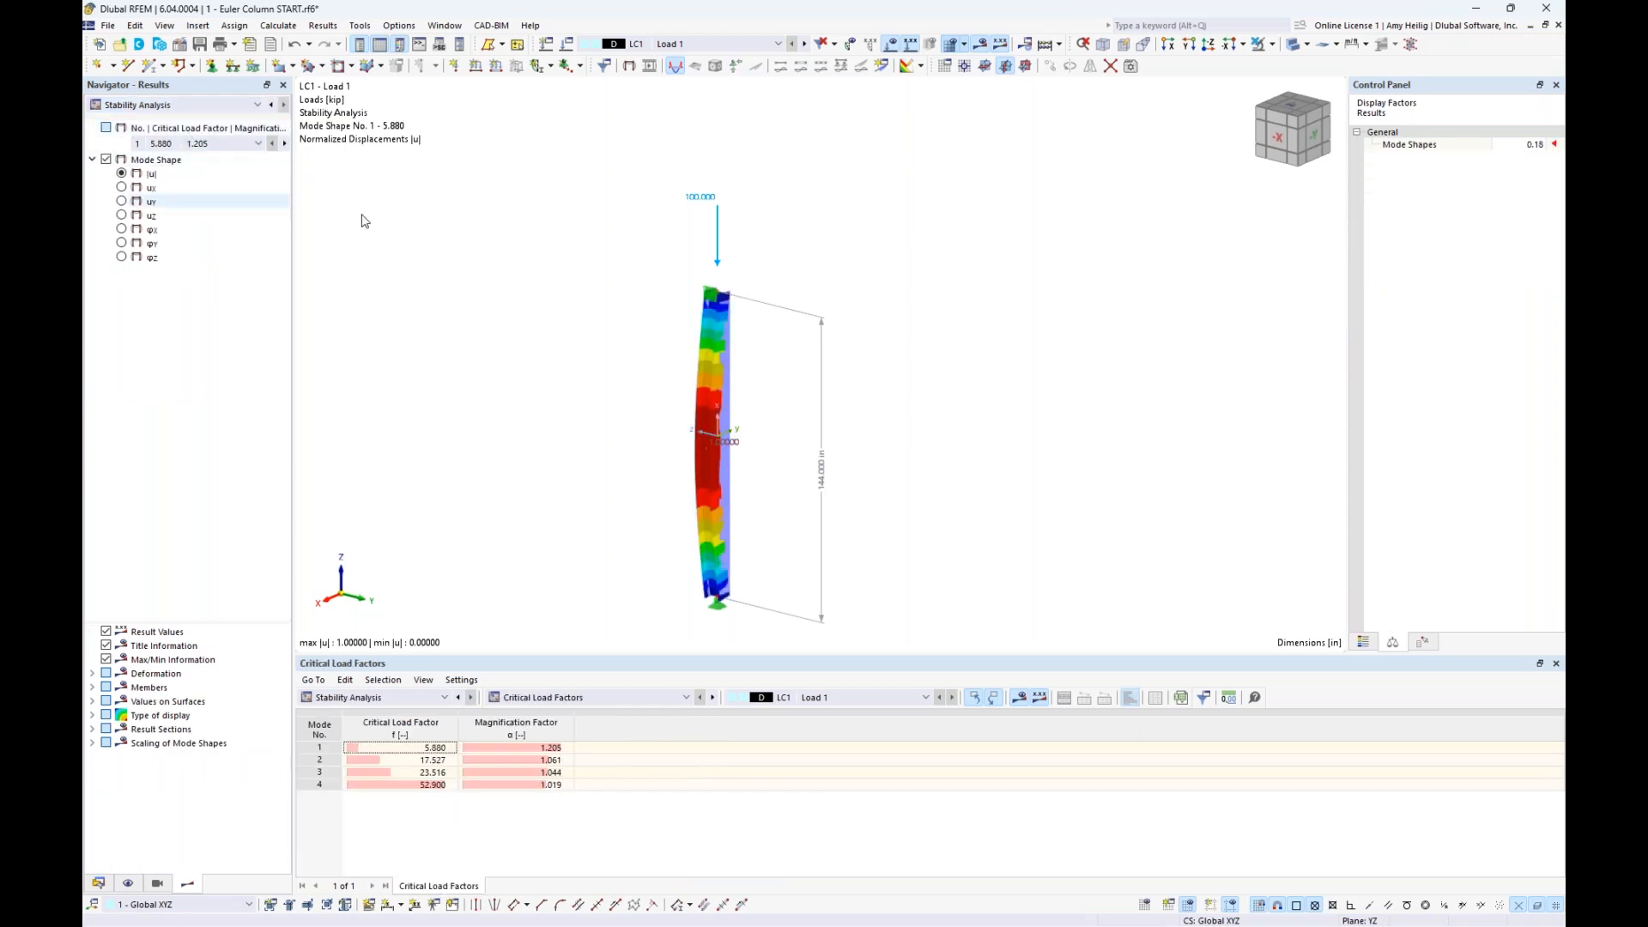
middle_drag(865, 488, 884, 385)
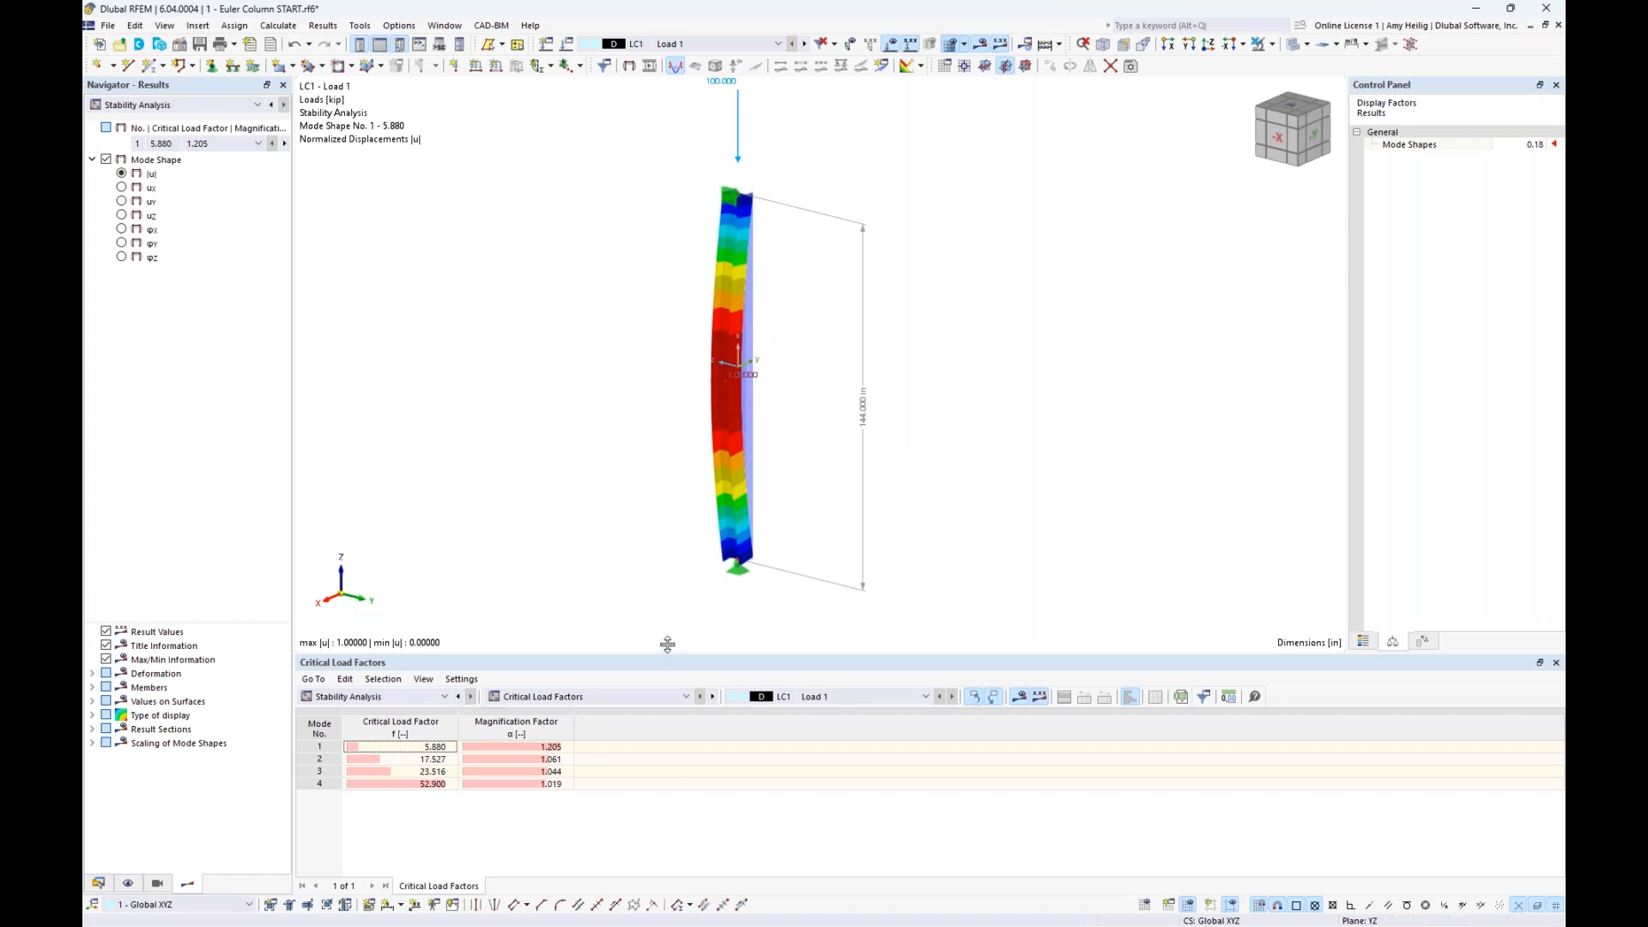
drag(666, 656, 681, 611)
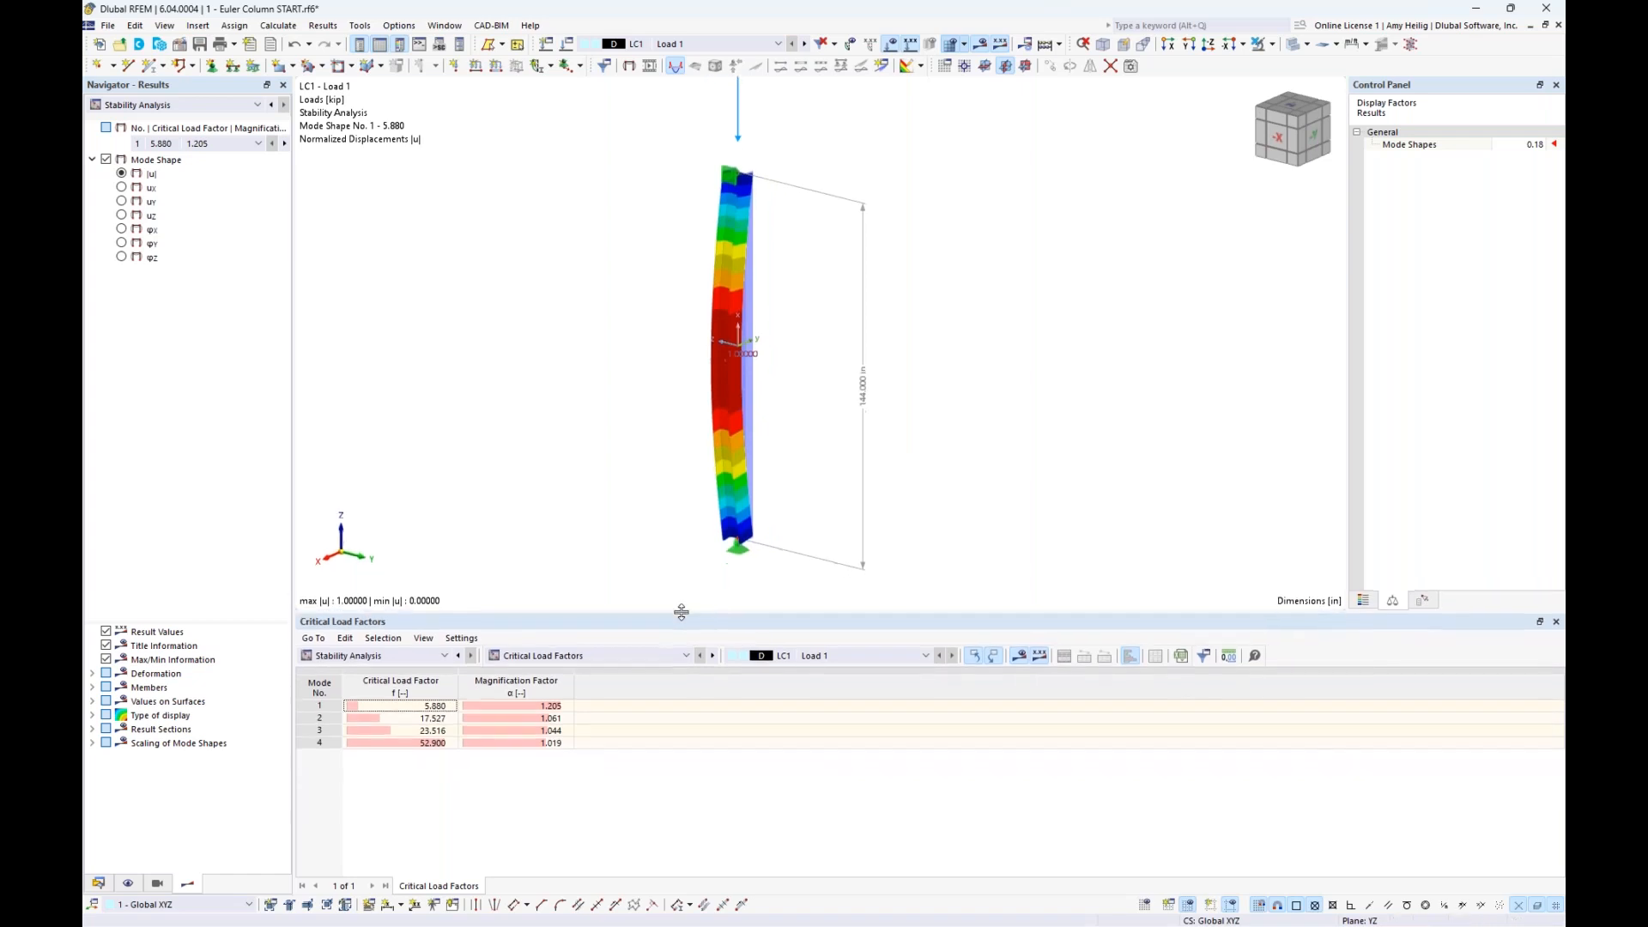
- Examine the column's buckled shapes for modes 1 and 2 from the critical load factors table
click(422, 709)
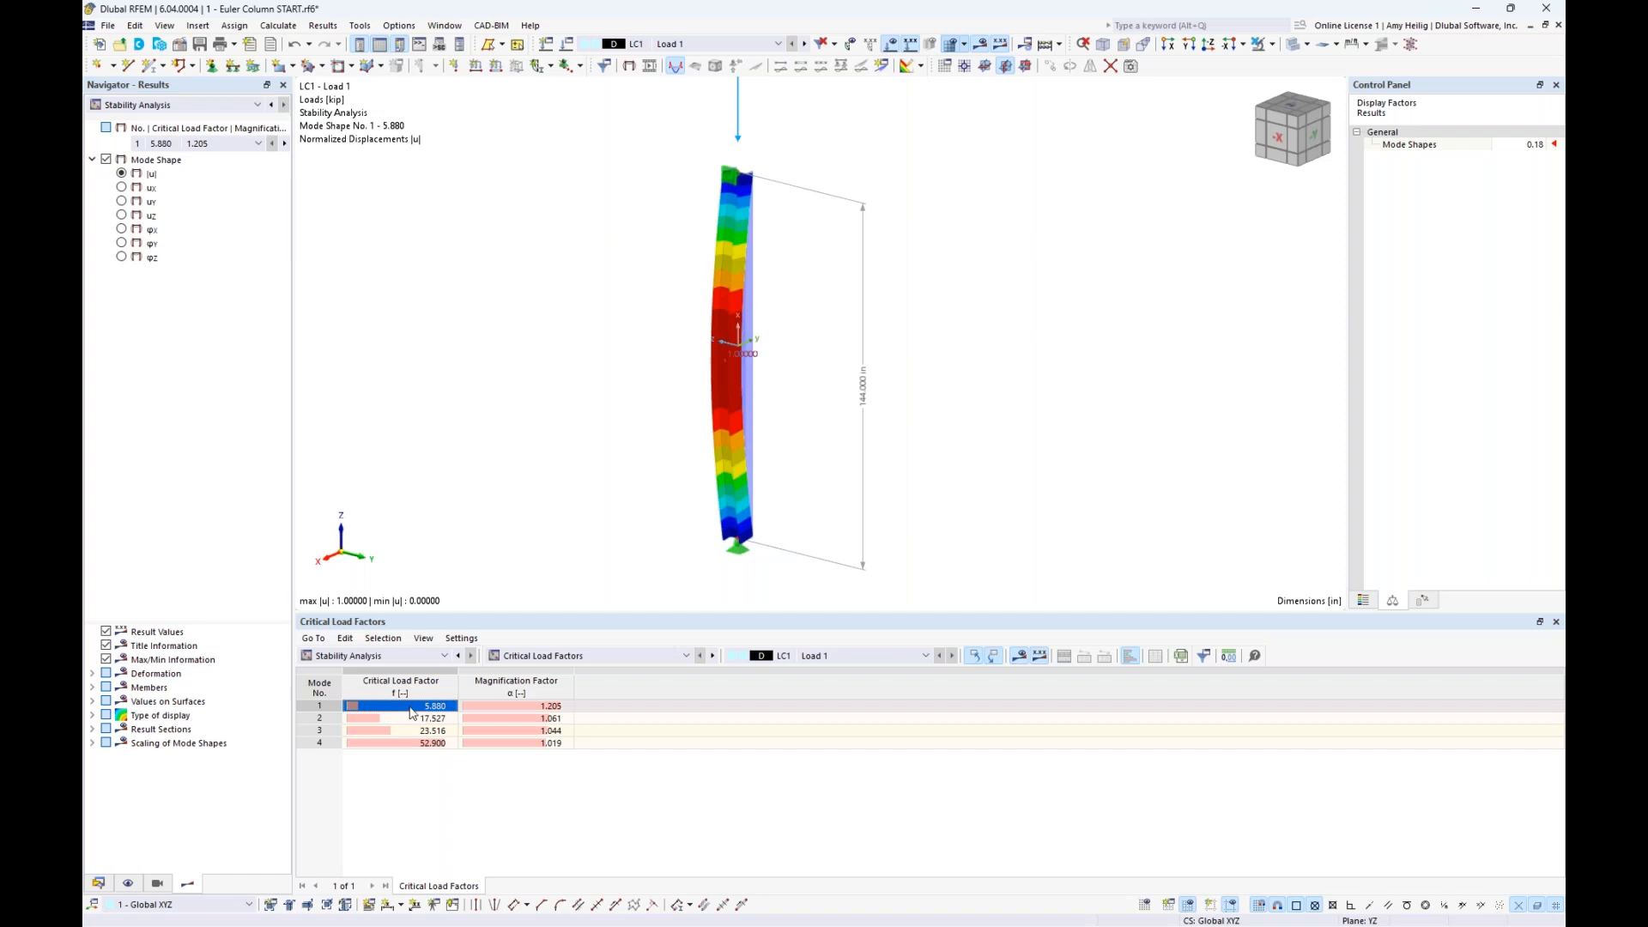
middle_drag(626, 383, 626, 431)
scroll(626, 431, down, 1)
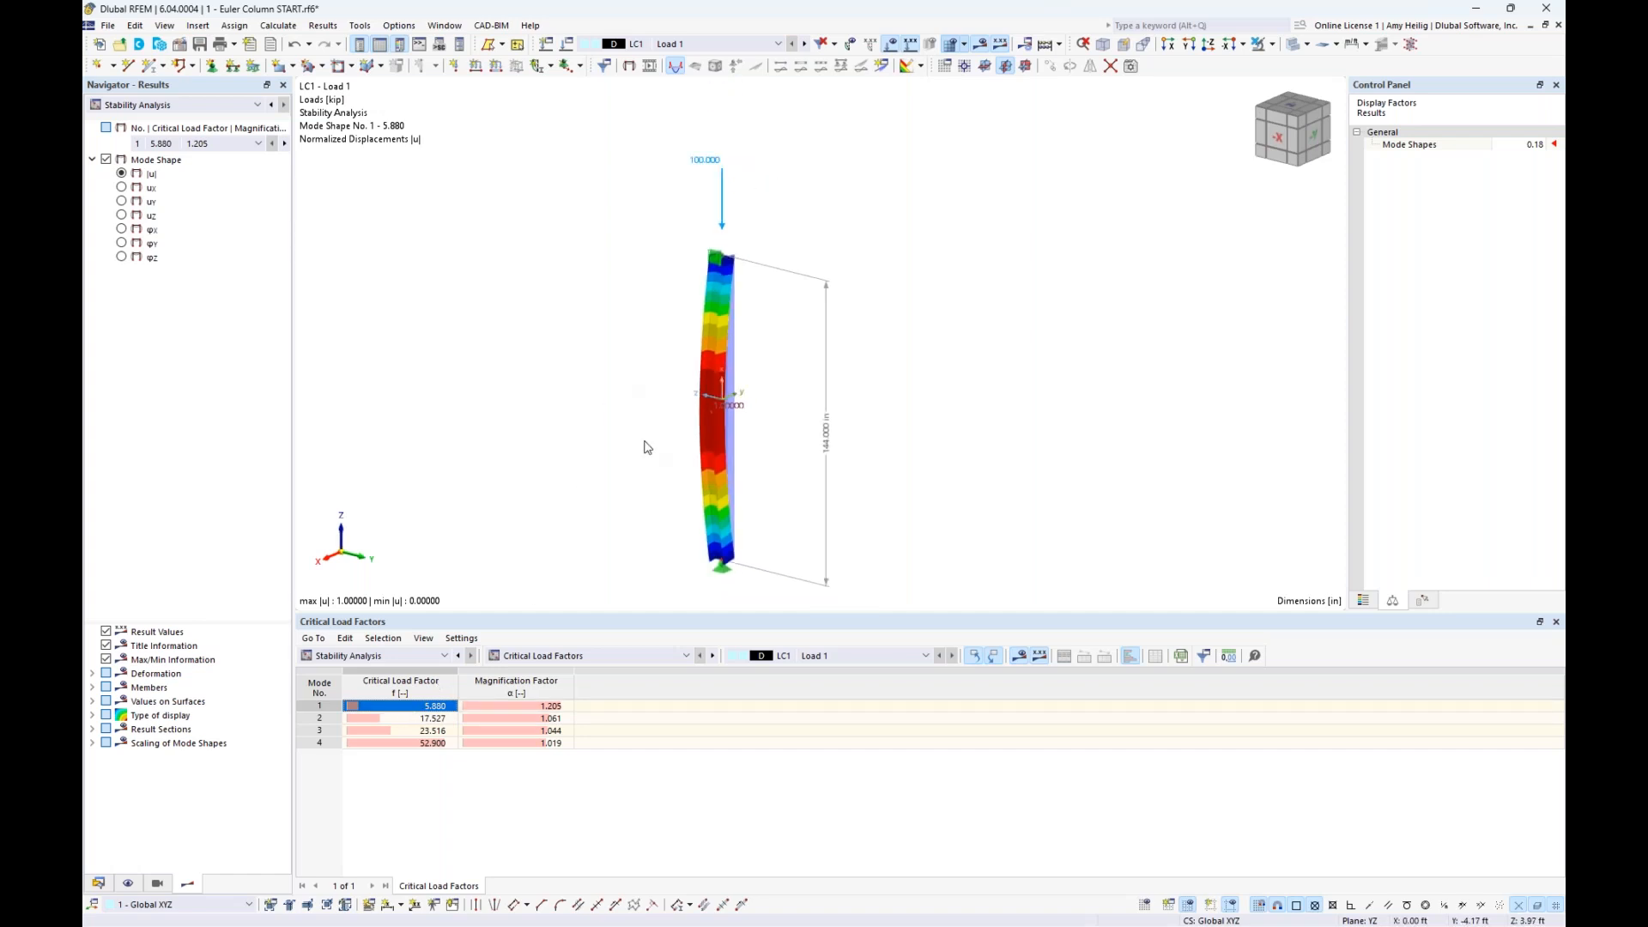
ctrl+middle_drag(801, 492, 747, 464)
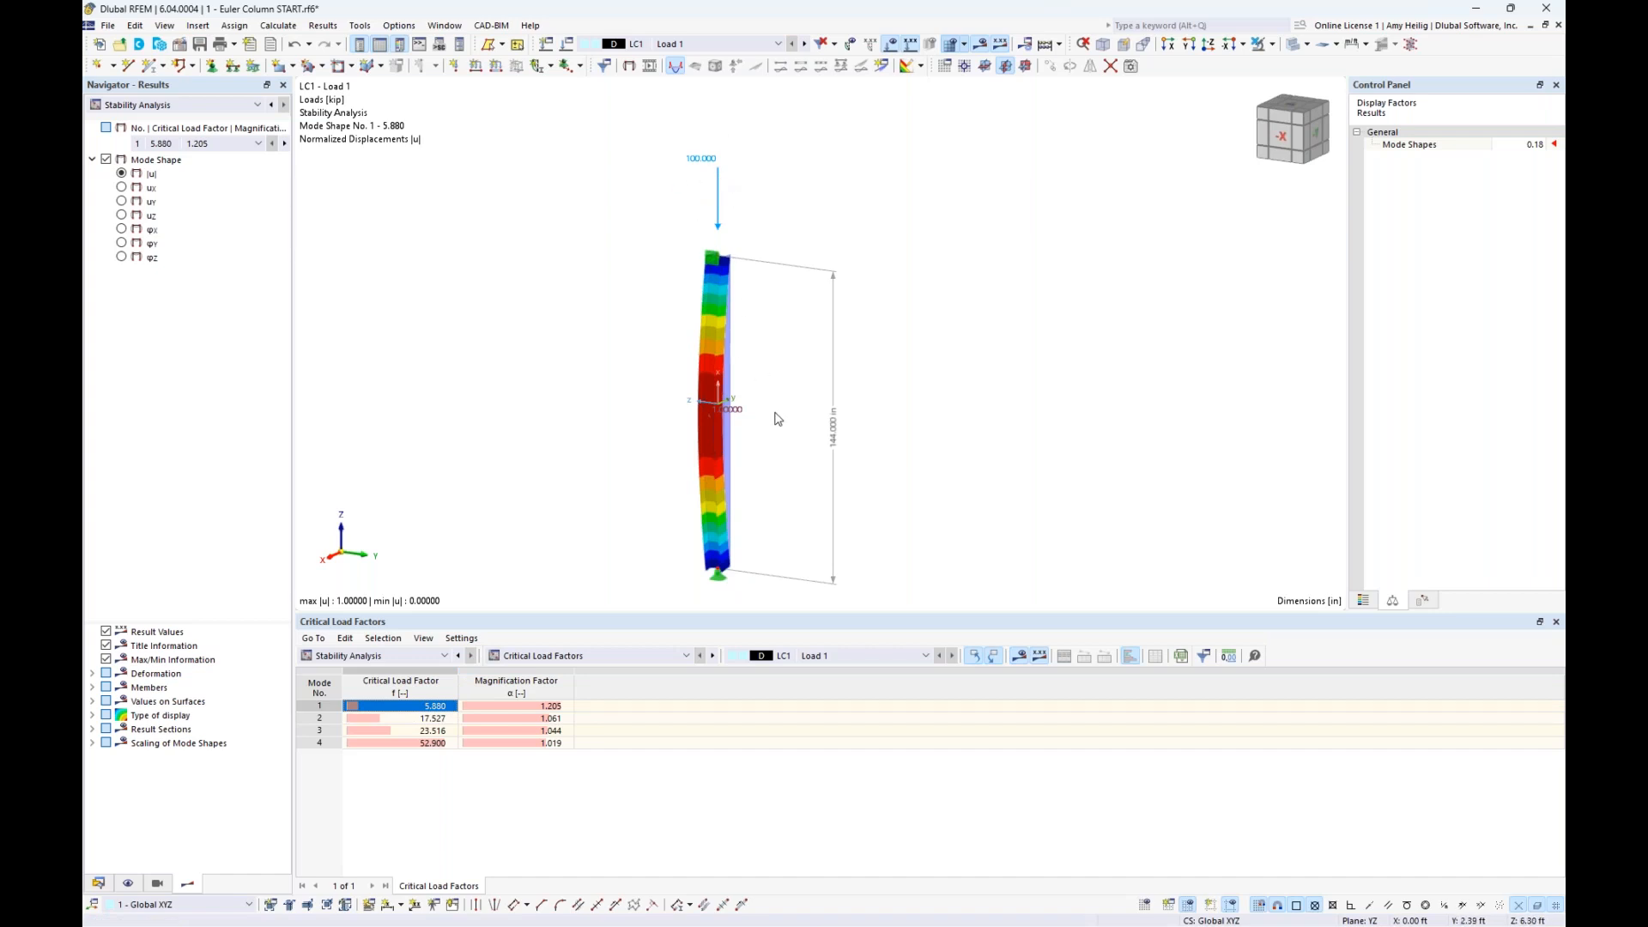
mouse_move(779, 448)
ctrl+middle_down()
mouse_move(677, 437)
mouse_move(764, 441)
ctrl+middle_up()
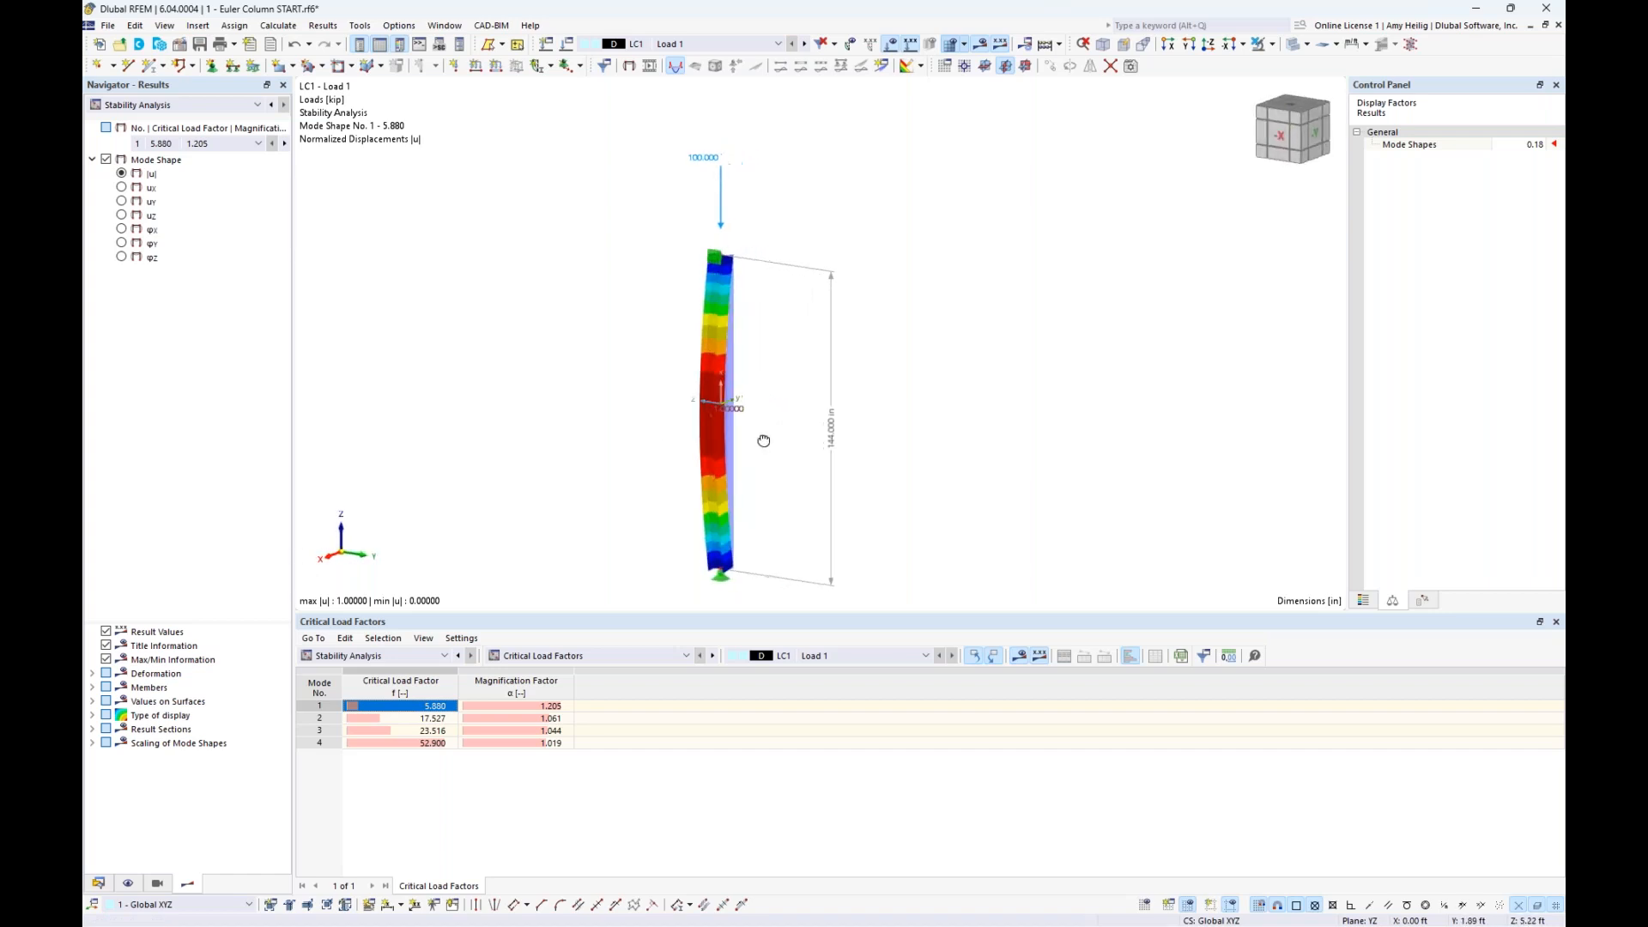
click(428, 719)
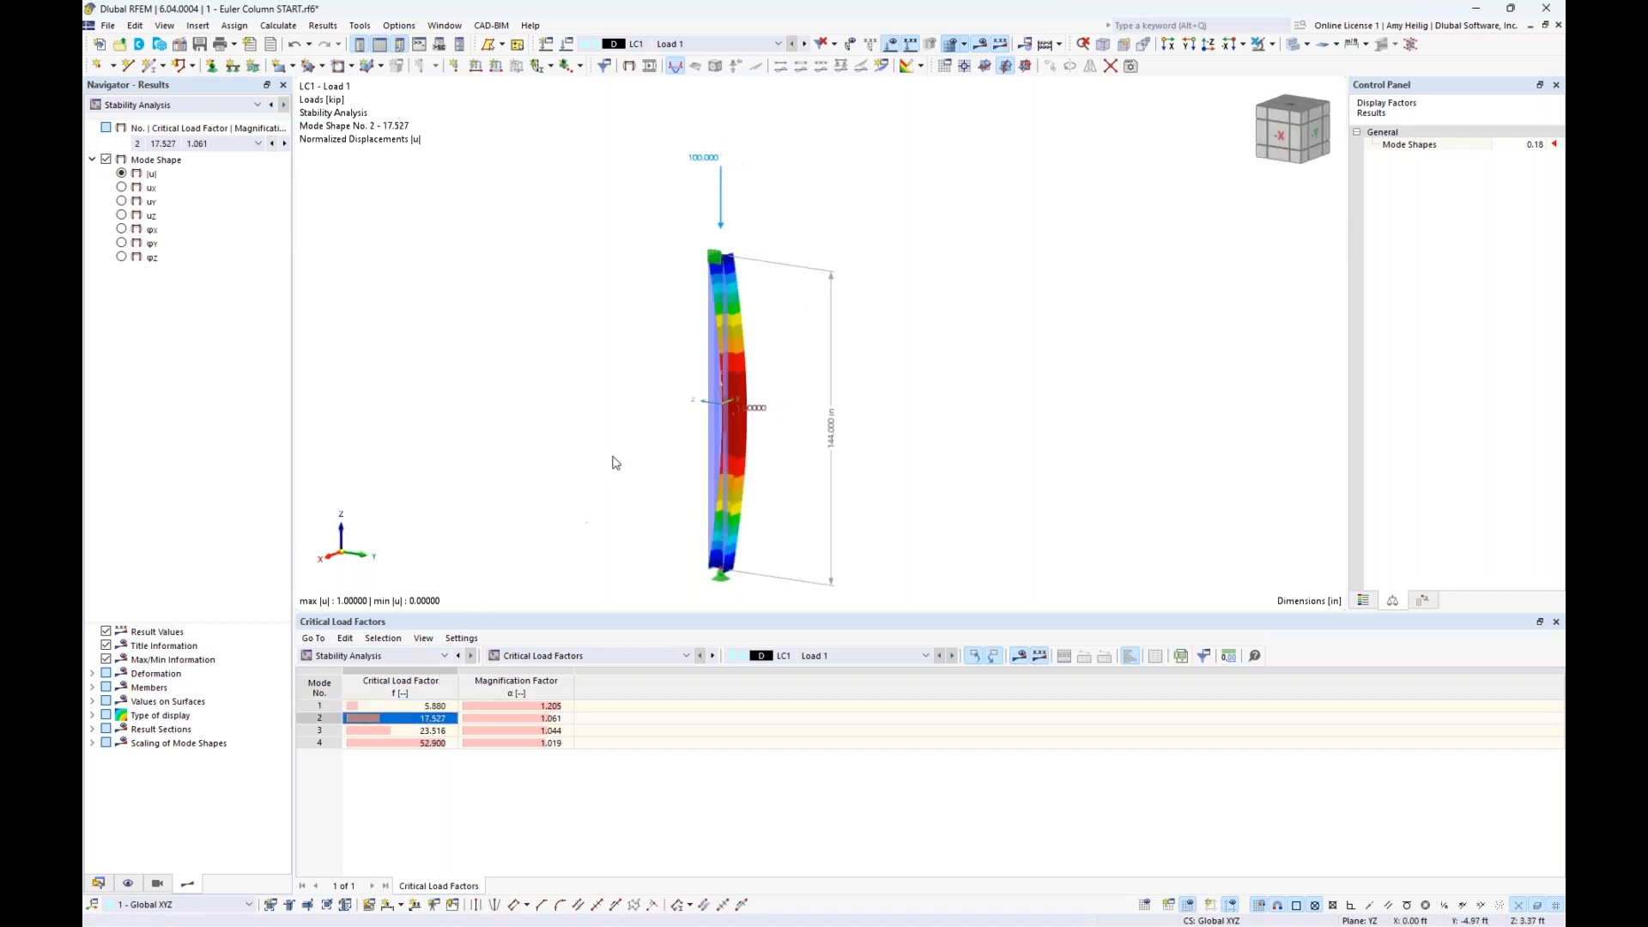
mouse_move(616, 463)
ctrl+middle_down()
mouse_move(665, 438)
mouse_move(599, 459)
ctrl+middle_up()
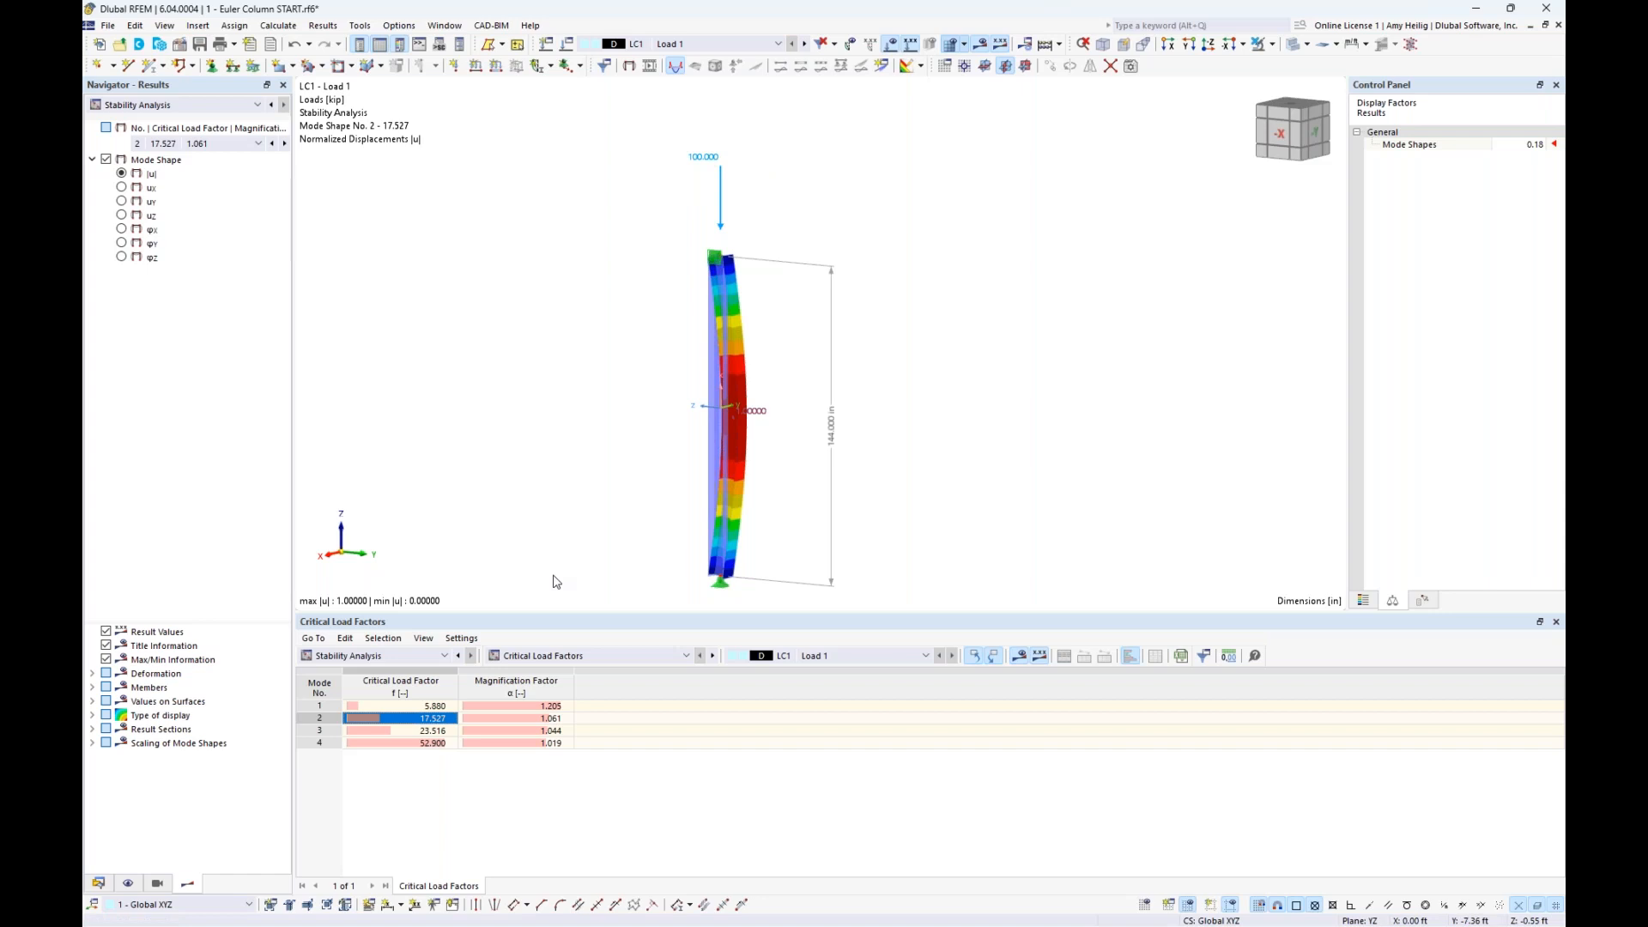
- Switch to the Euler Column Example slide to compare the analytical and RFEM 6 critical loads
key(super+Tab)
click(833, 335)
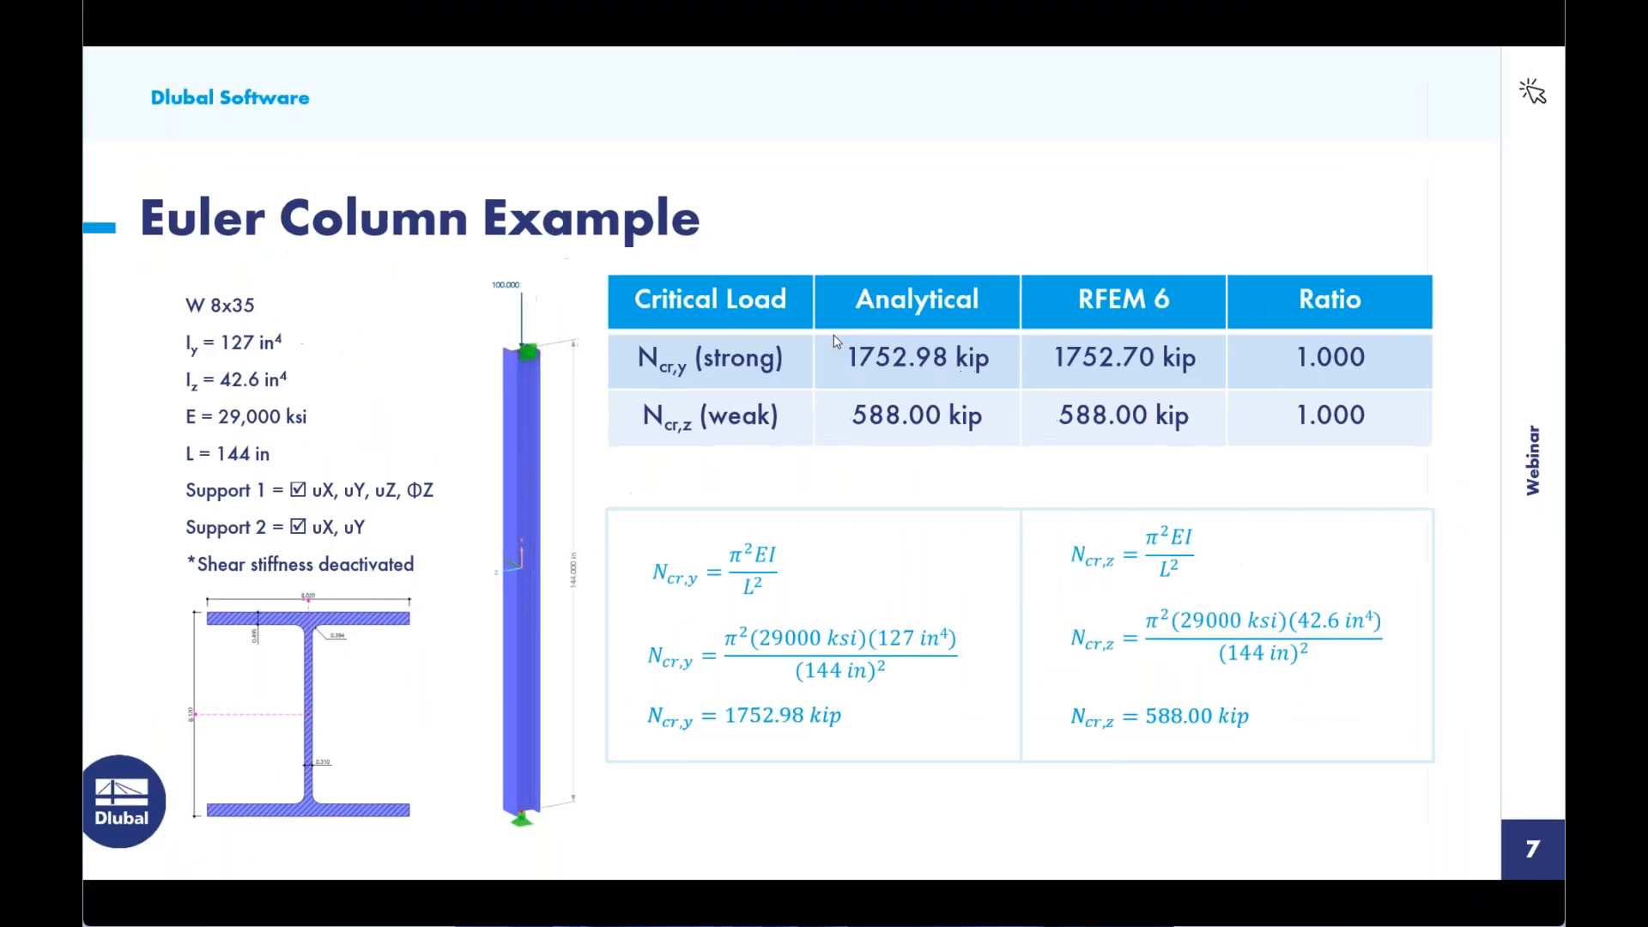
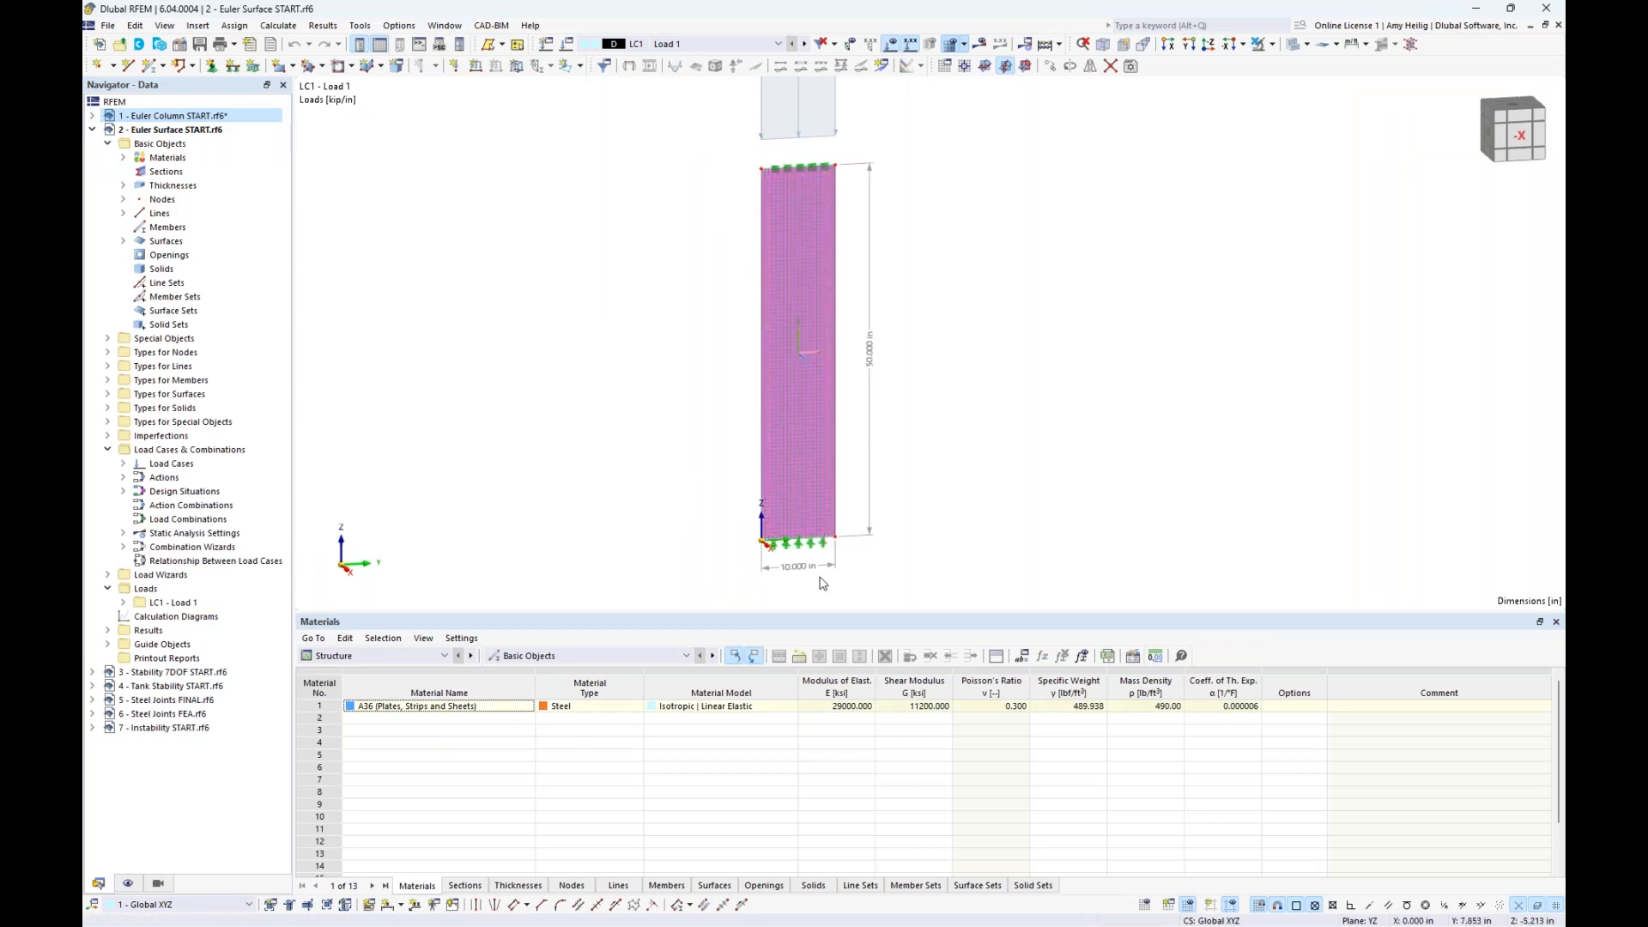
- Examine the Euler Surface model's mesh, line supports, dimensions and upper edge load, with the tables area reduced in height
scroll(798, 556, up, 2)
scroll(1015, 344, down, 1)
middle_drag(1004, 288, 992, 377)
click(992, 377)
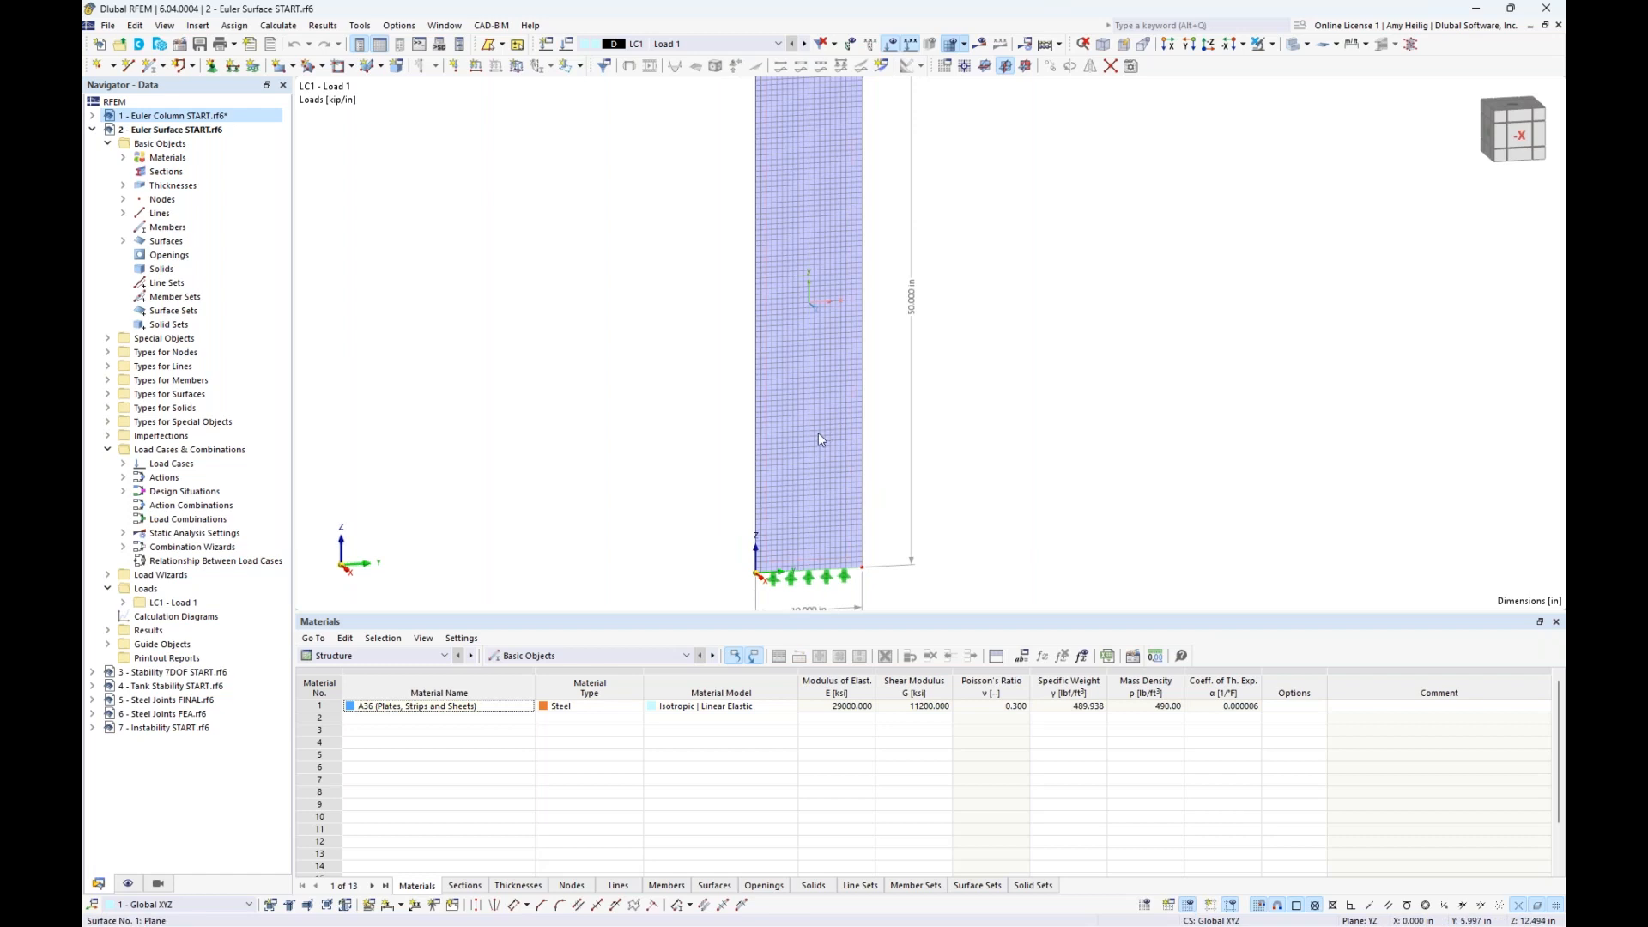
click(820, 431)
scroll(817, 433, up, 4)
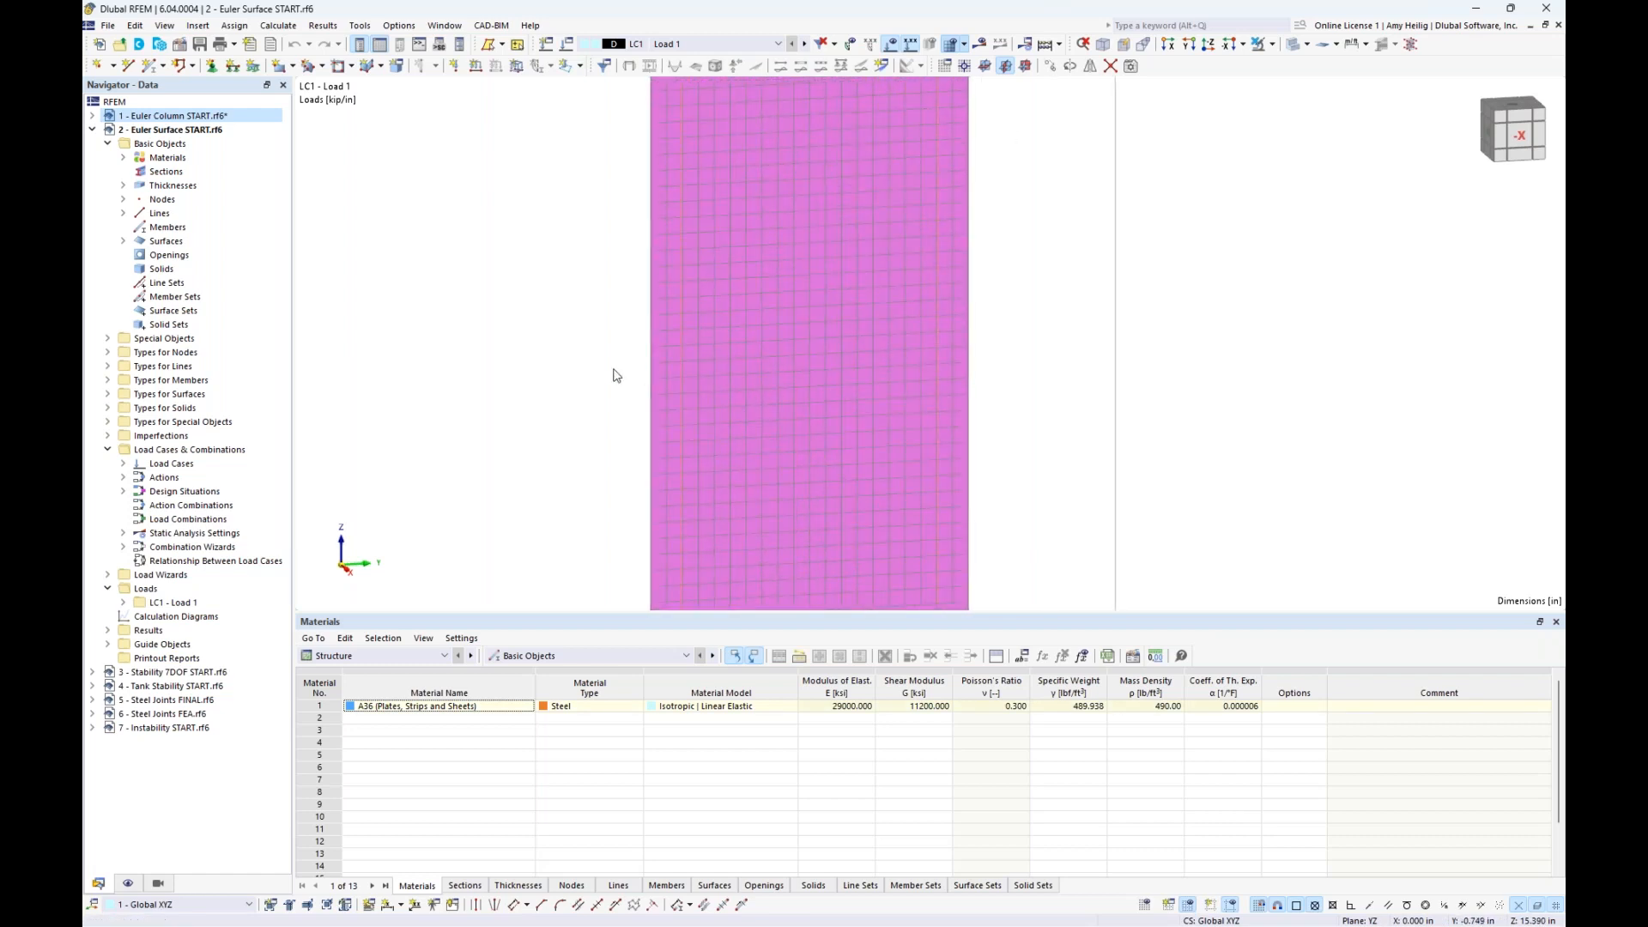
click(578, 375)
scroll(577, 375, down, 1)
scroll(578, 375, down, 5)
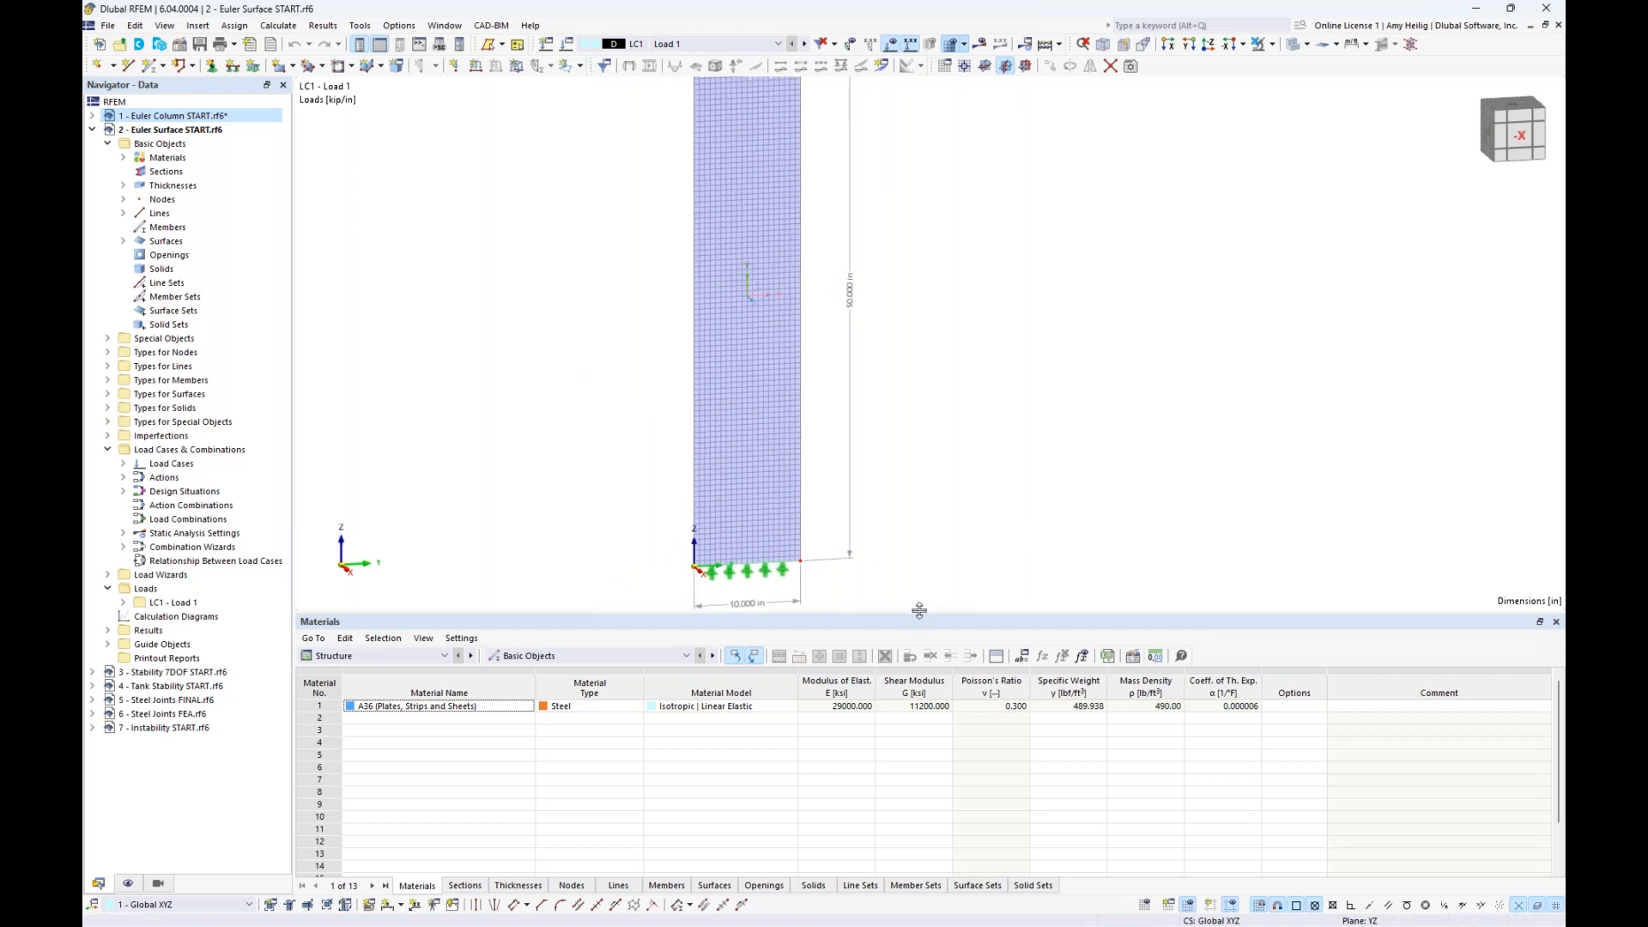
drag(918, 611, 920, 709)
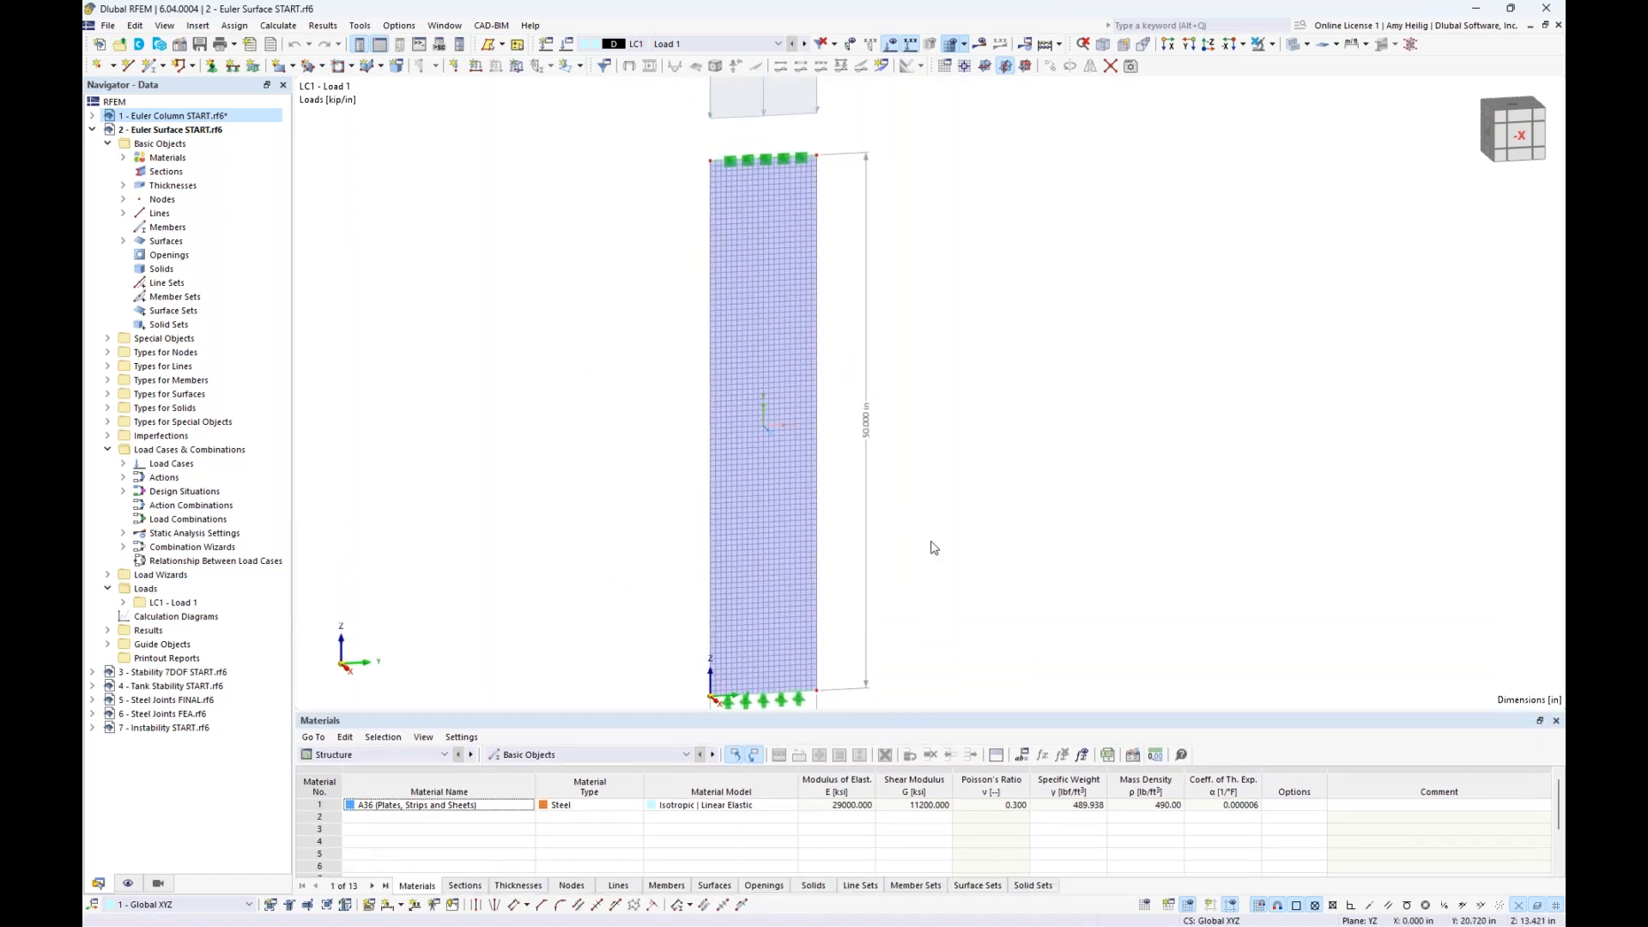
scroll(934, 547, down, 1)
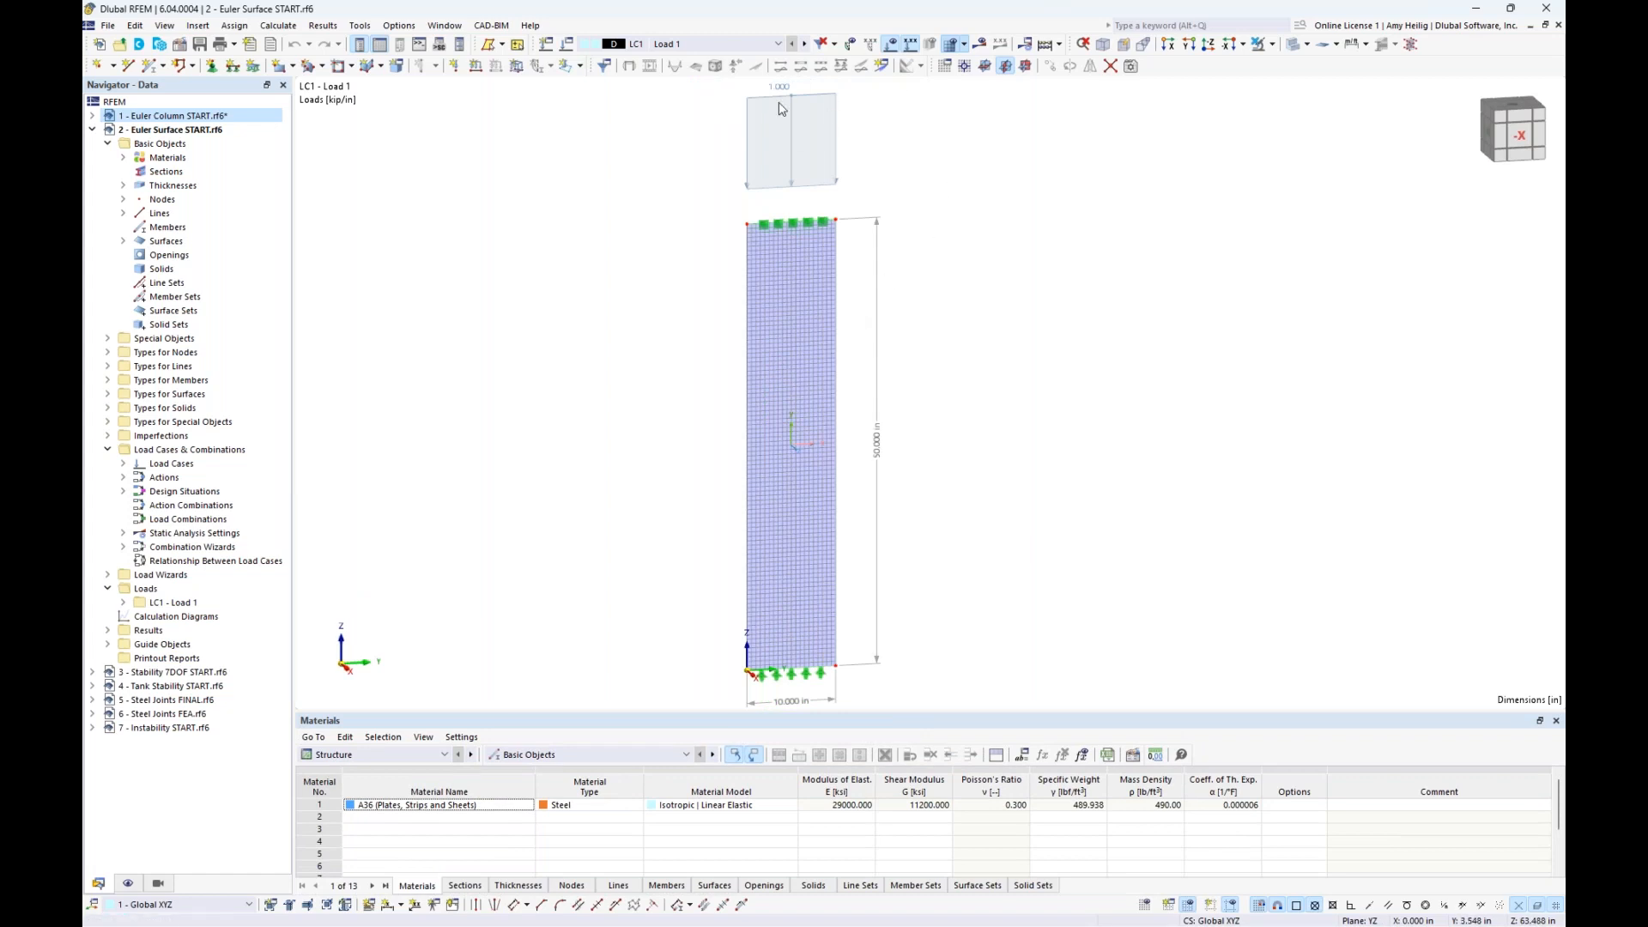
scroll(732, 237, down, 1)
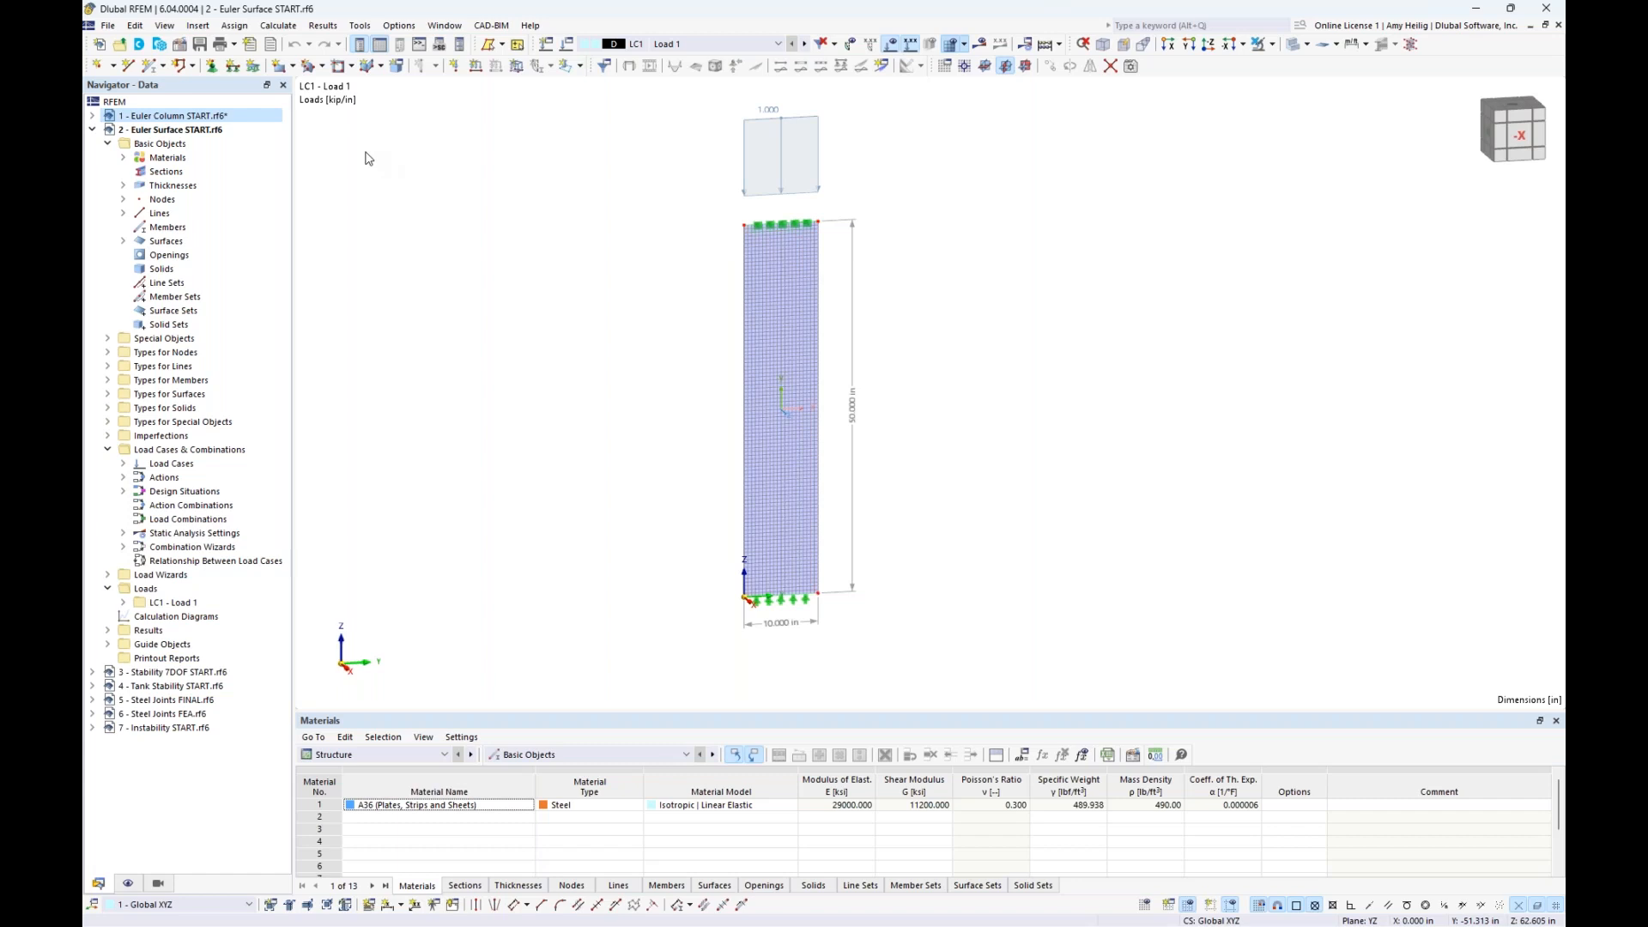
- Activate the Structure Stability add-on in the base data of the Euler Surface model
click(180, 46)
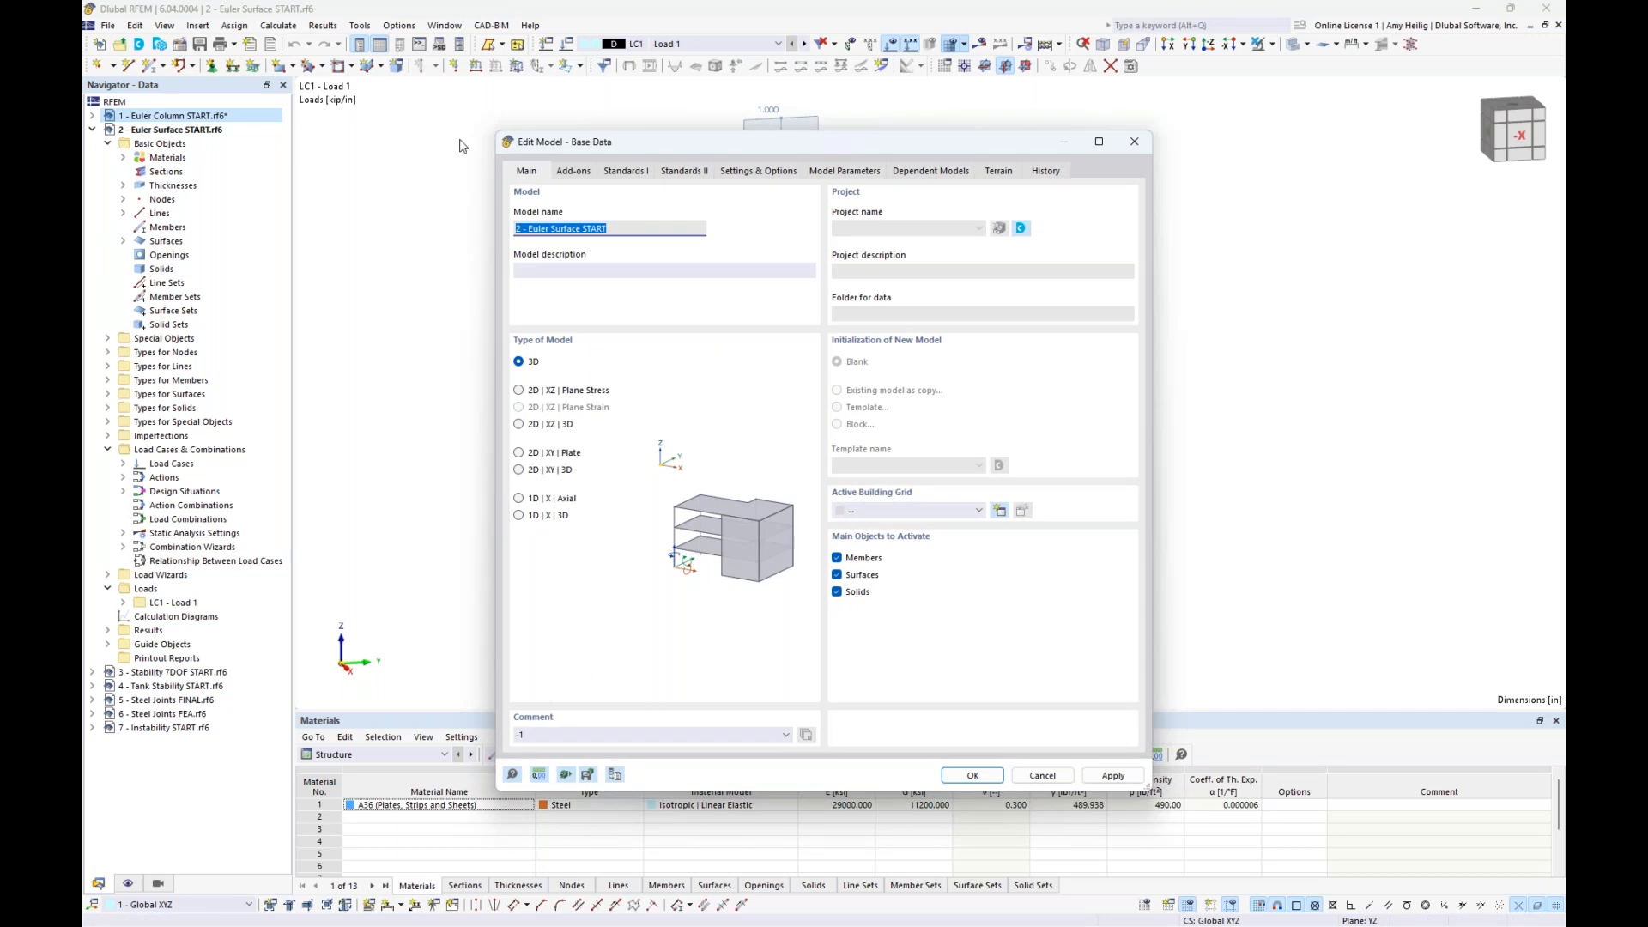
click(570, 171)
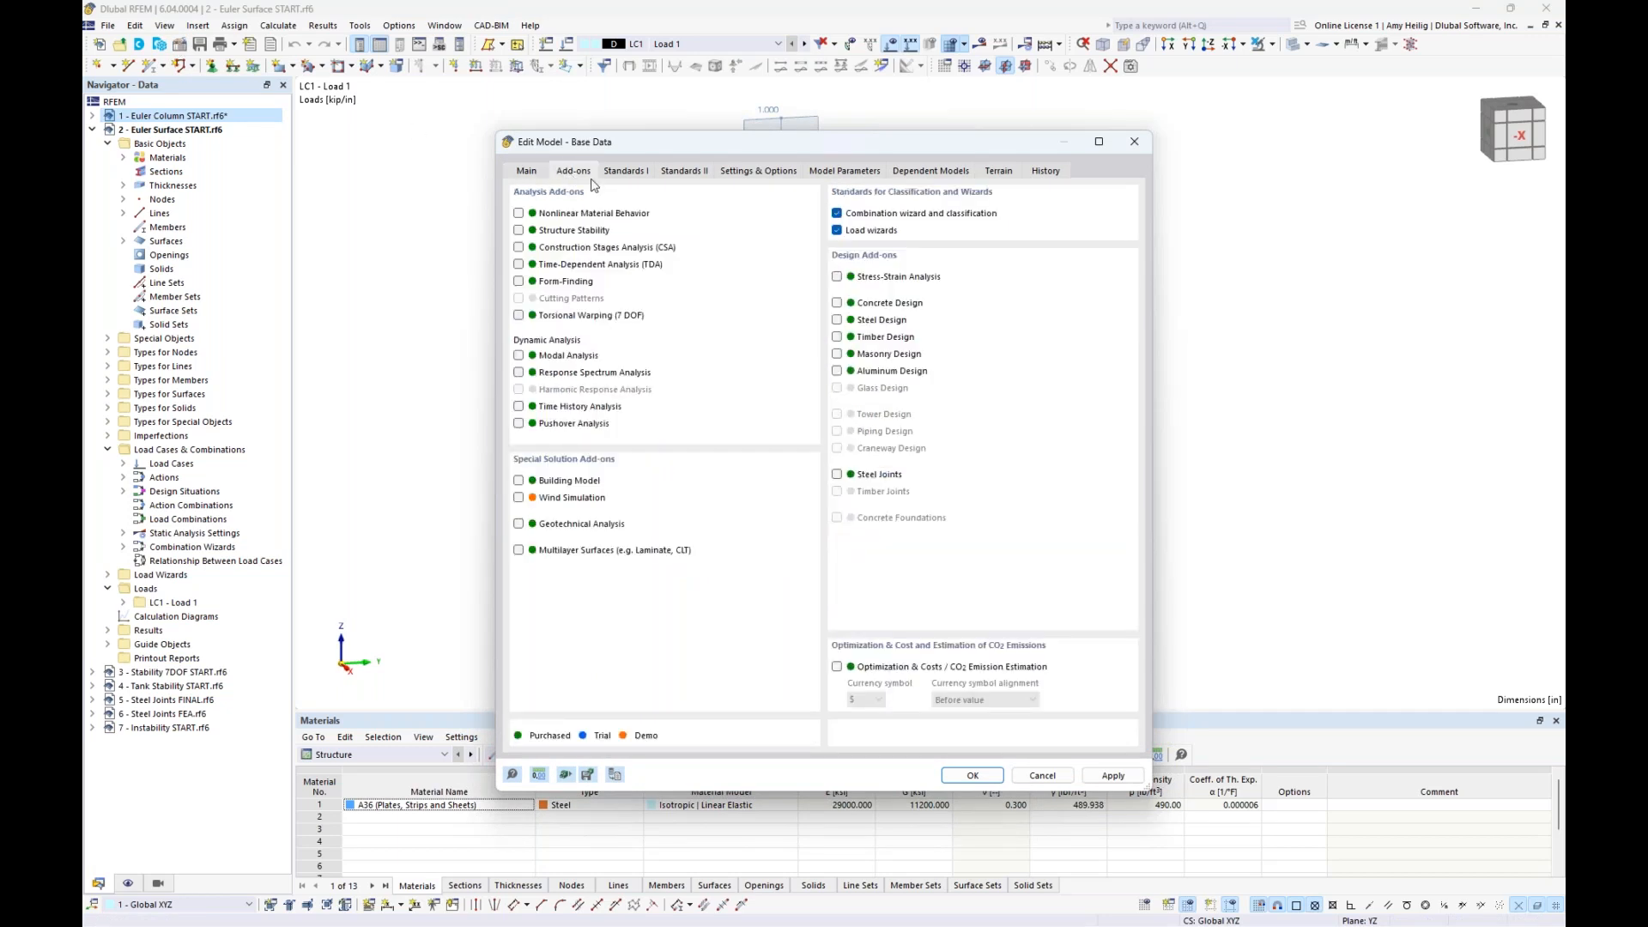
click(520, 231)
click(972, 776)
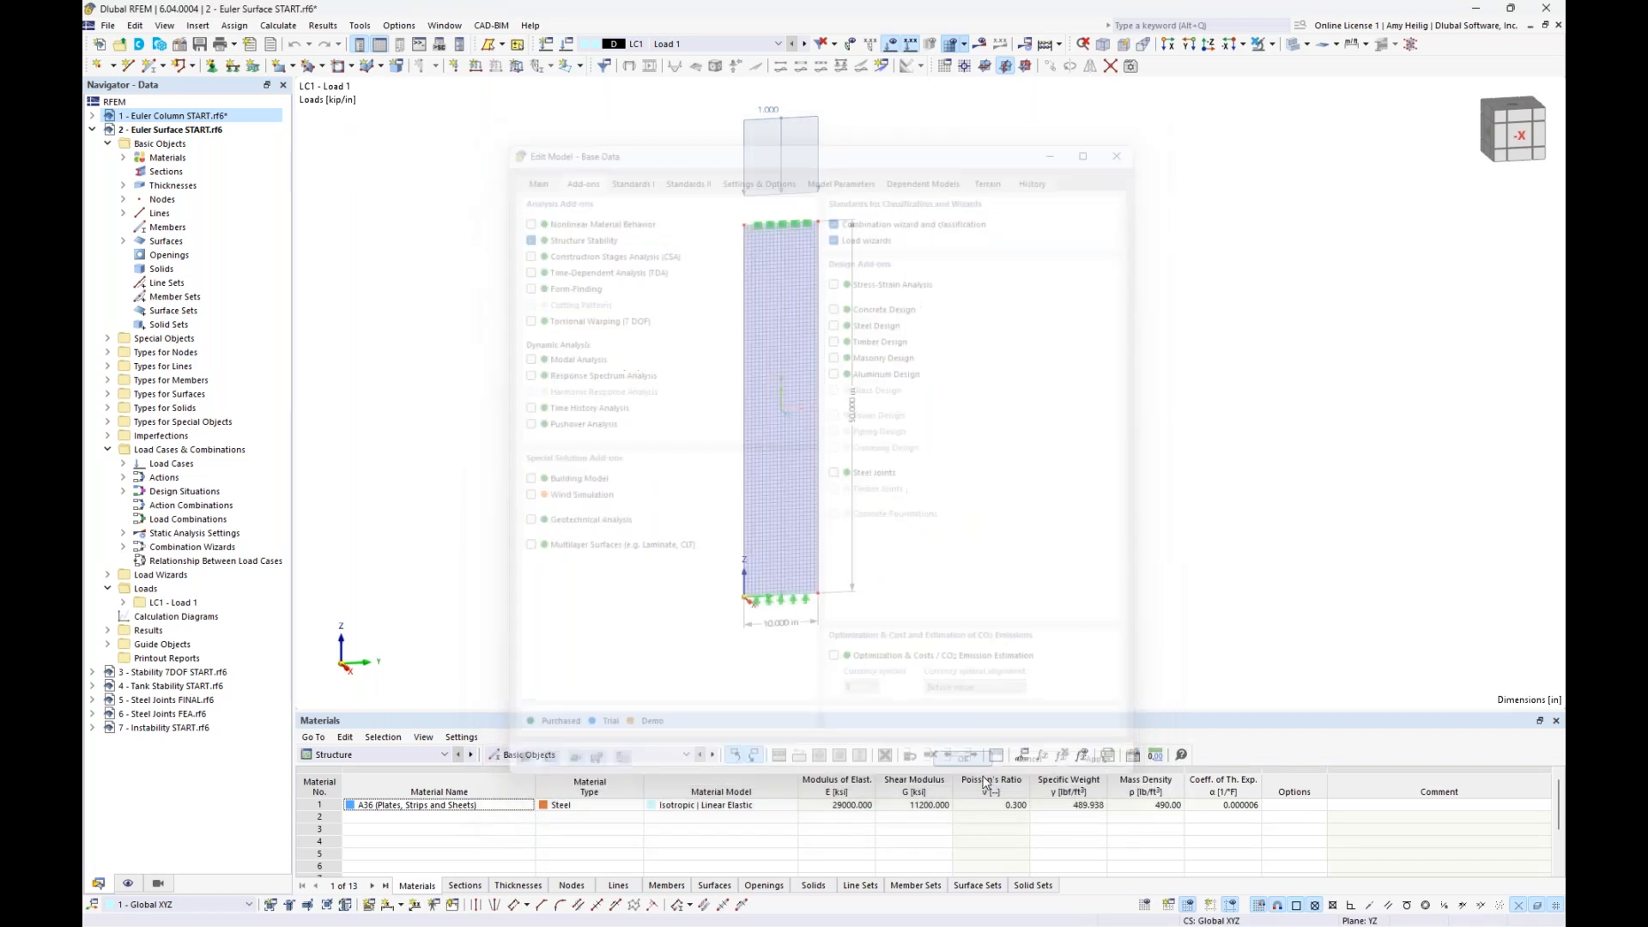
- Enable the critical load calculation for load case LC1 with the Structure Stability add-on
click(569, 45)
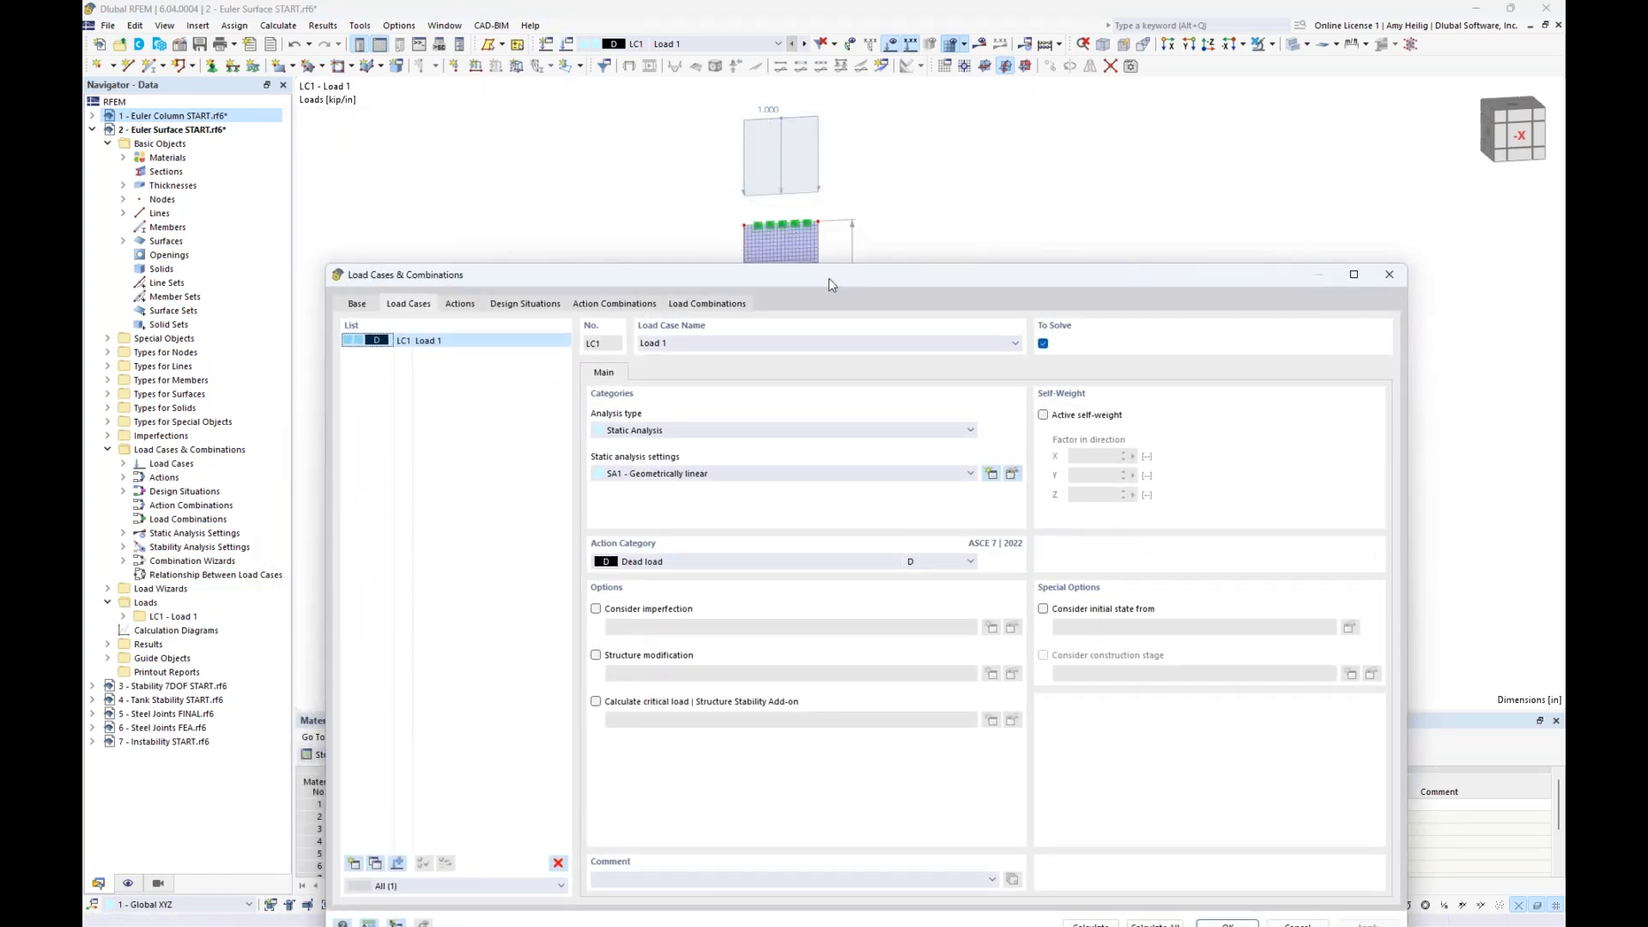
drag(833, 283, 838, 155)
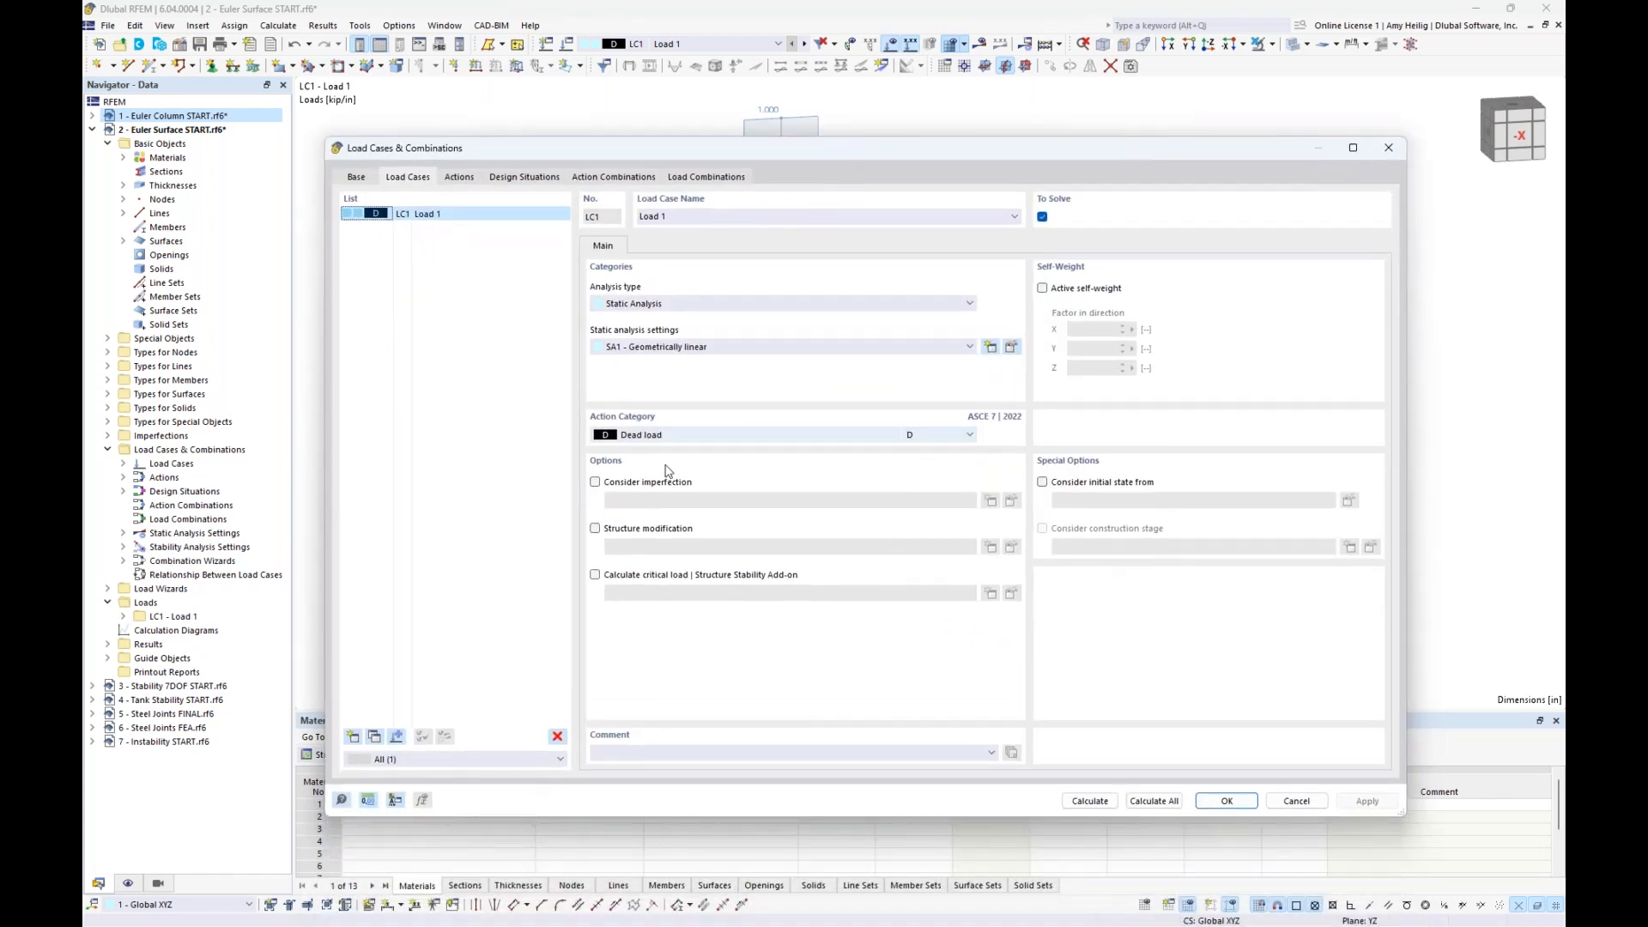
click(596, 575)
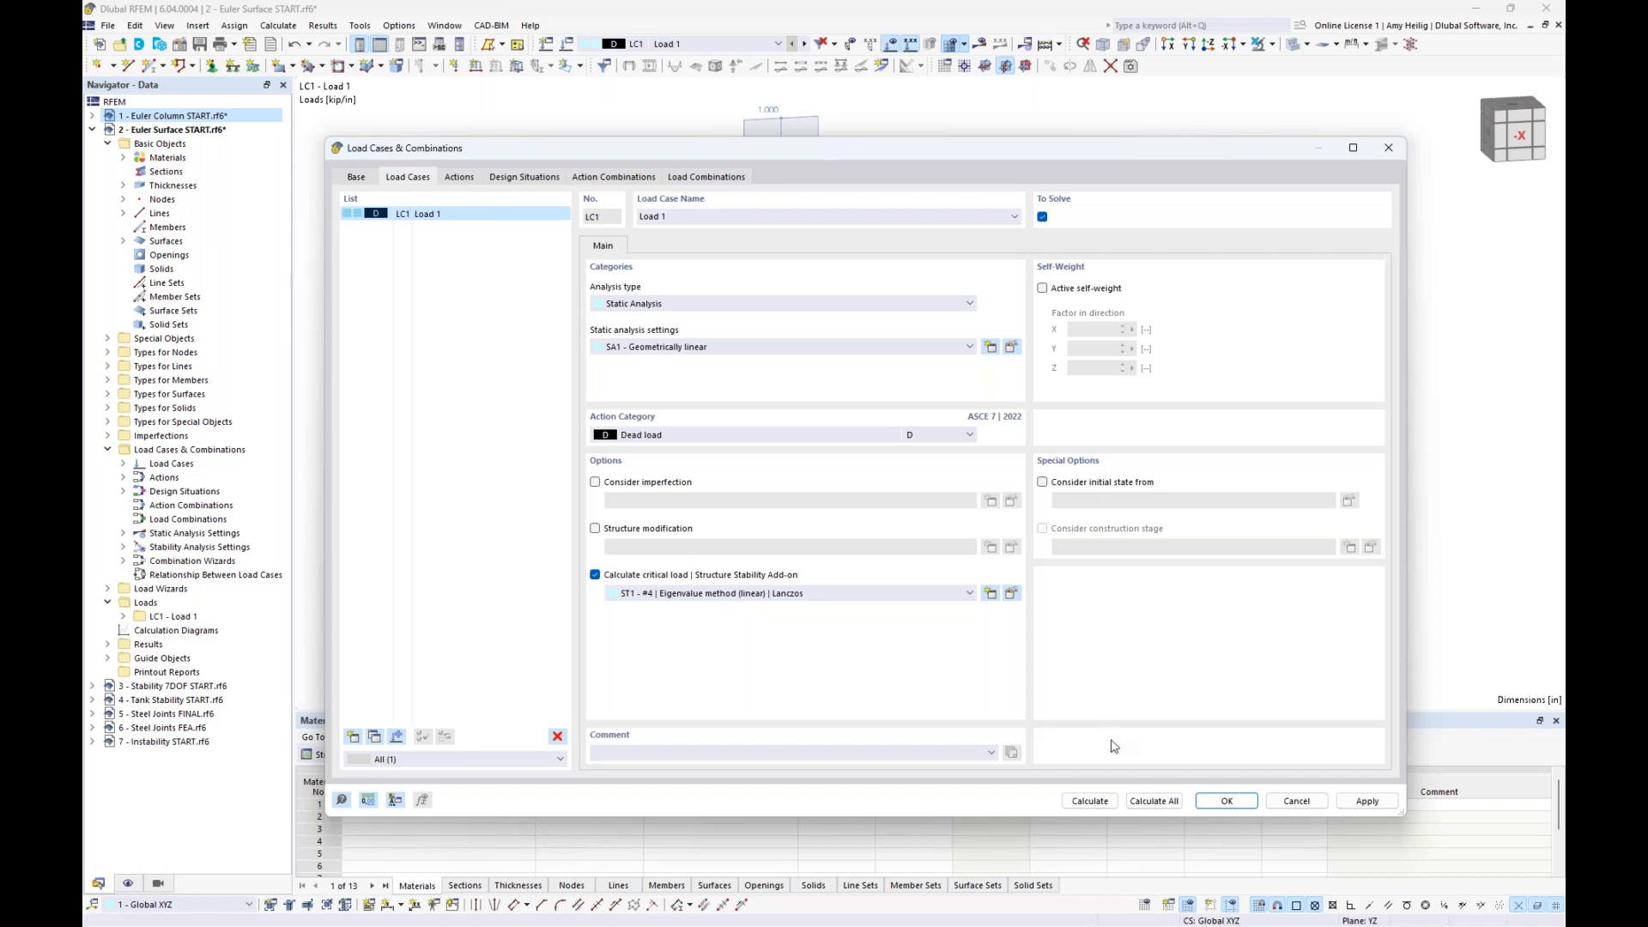
- Calculate load case LC1 of the surface model and display its Stability Analysis results with the critical load factors table enlarged
click(1091, 801)
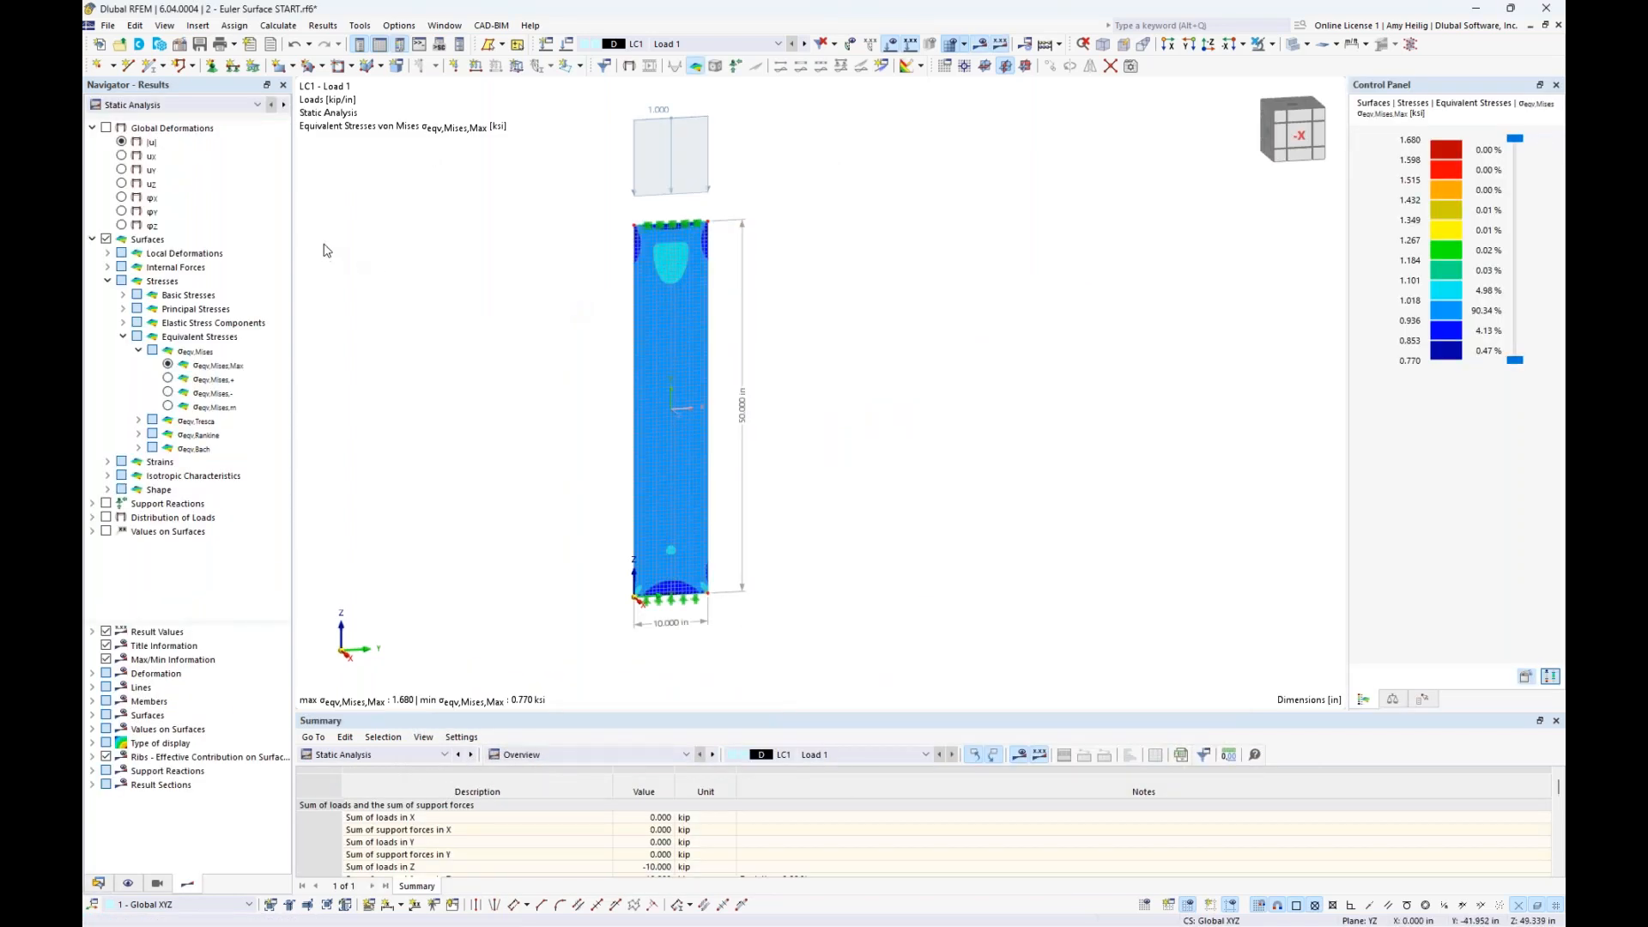
click(236, 107)
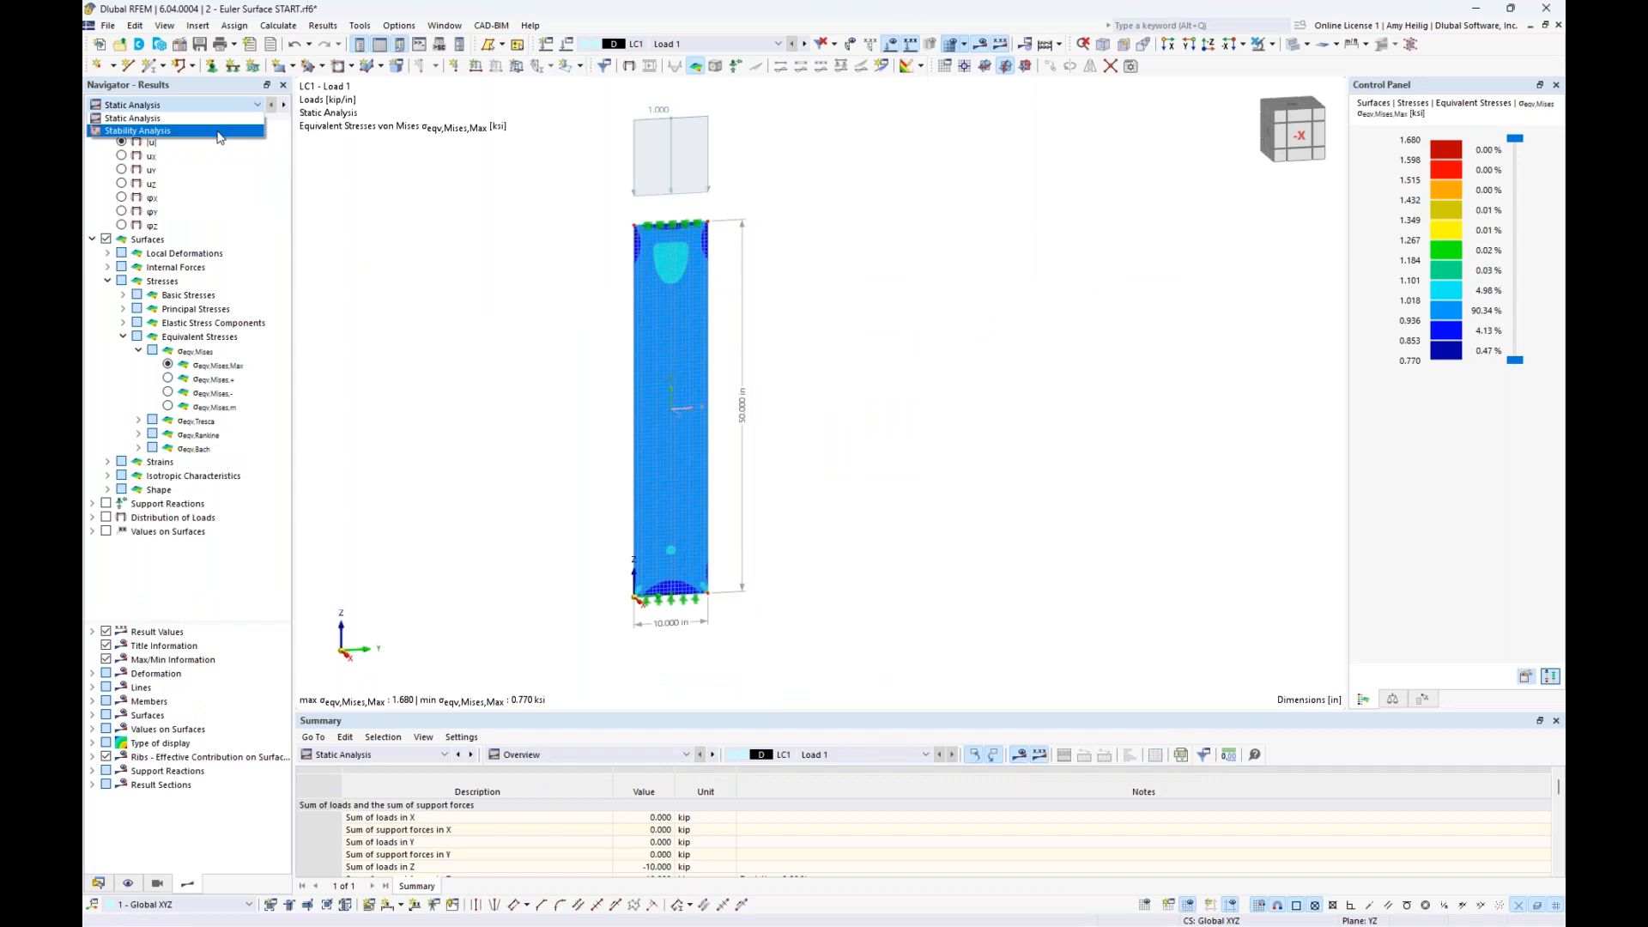
click(218, 132)
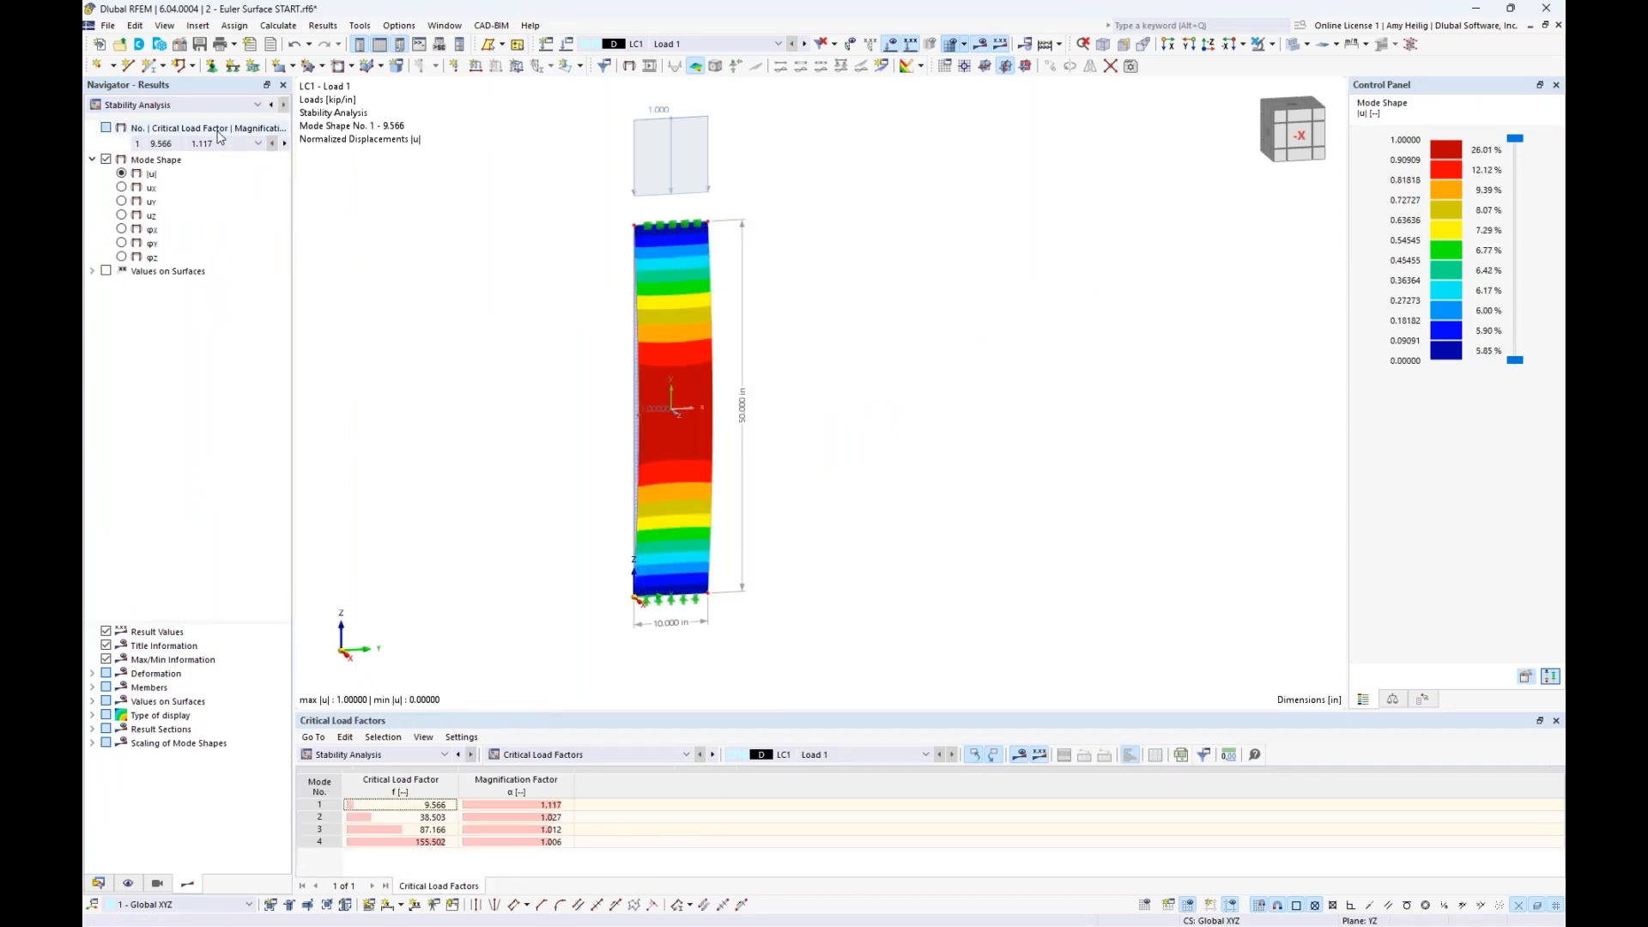
drag(515, 712, 518, 655)
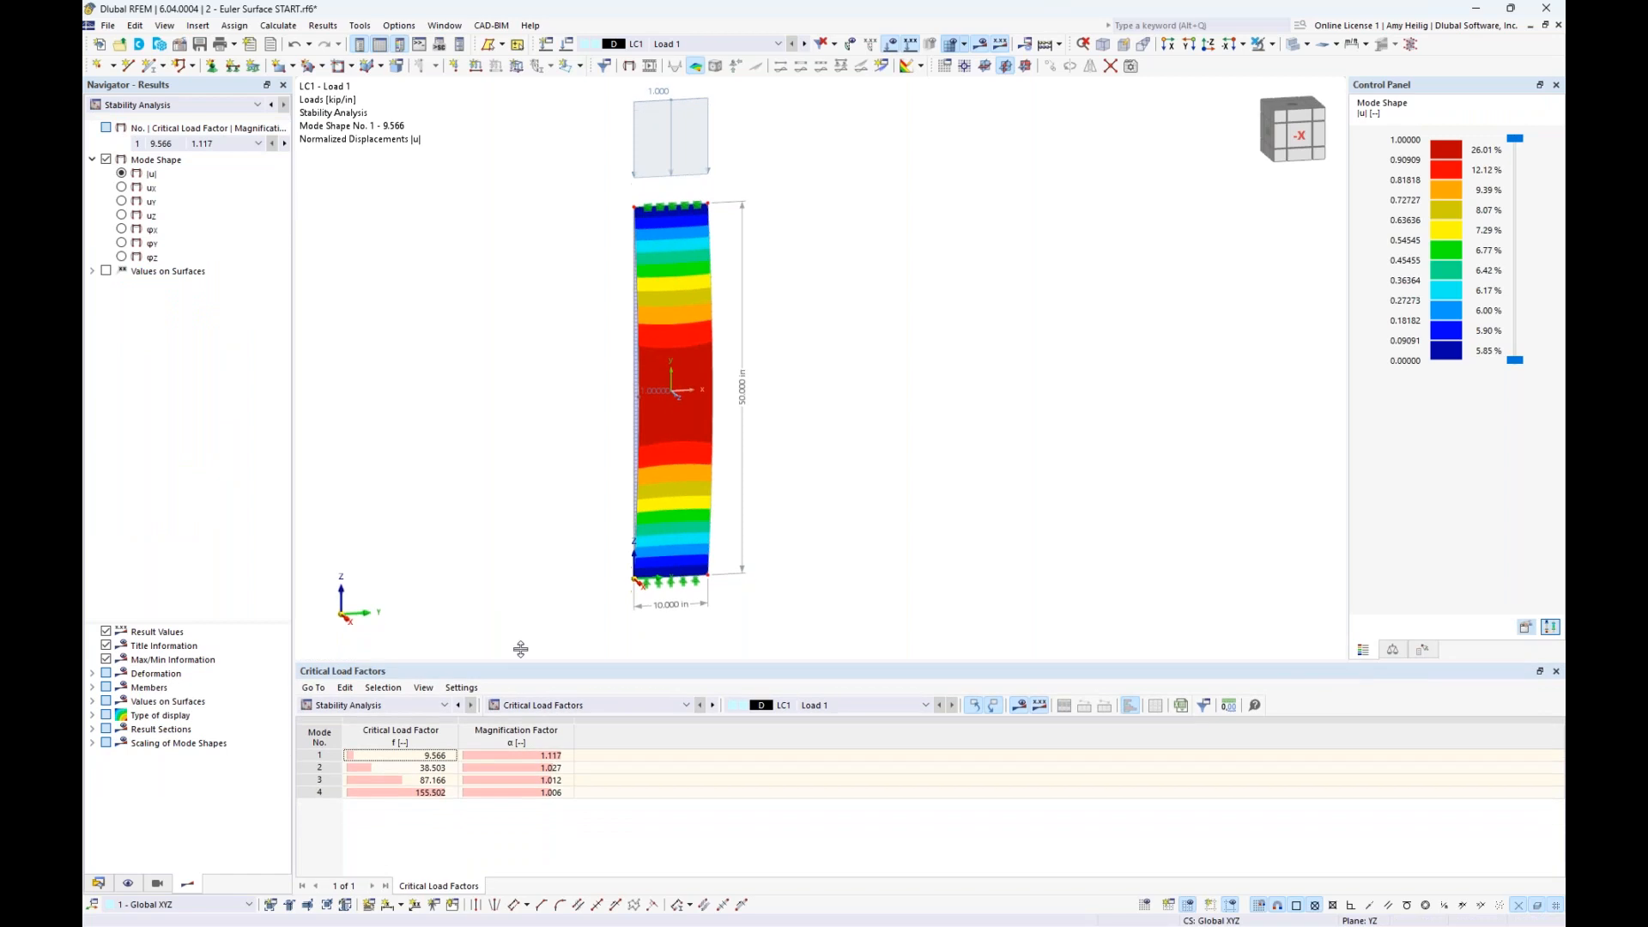
- Examine the plate's buckled shapes for modes 1 to 4 from the critical load factors table, returning to mode 1
ctrl+middle_drag(858, 455, 668, 457)
ctrl+middle_drag(667, 457, 817, 467)
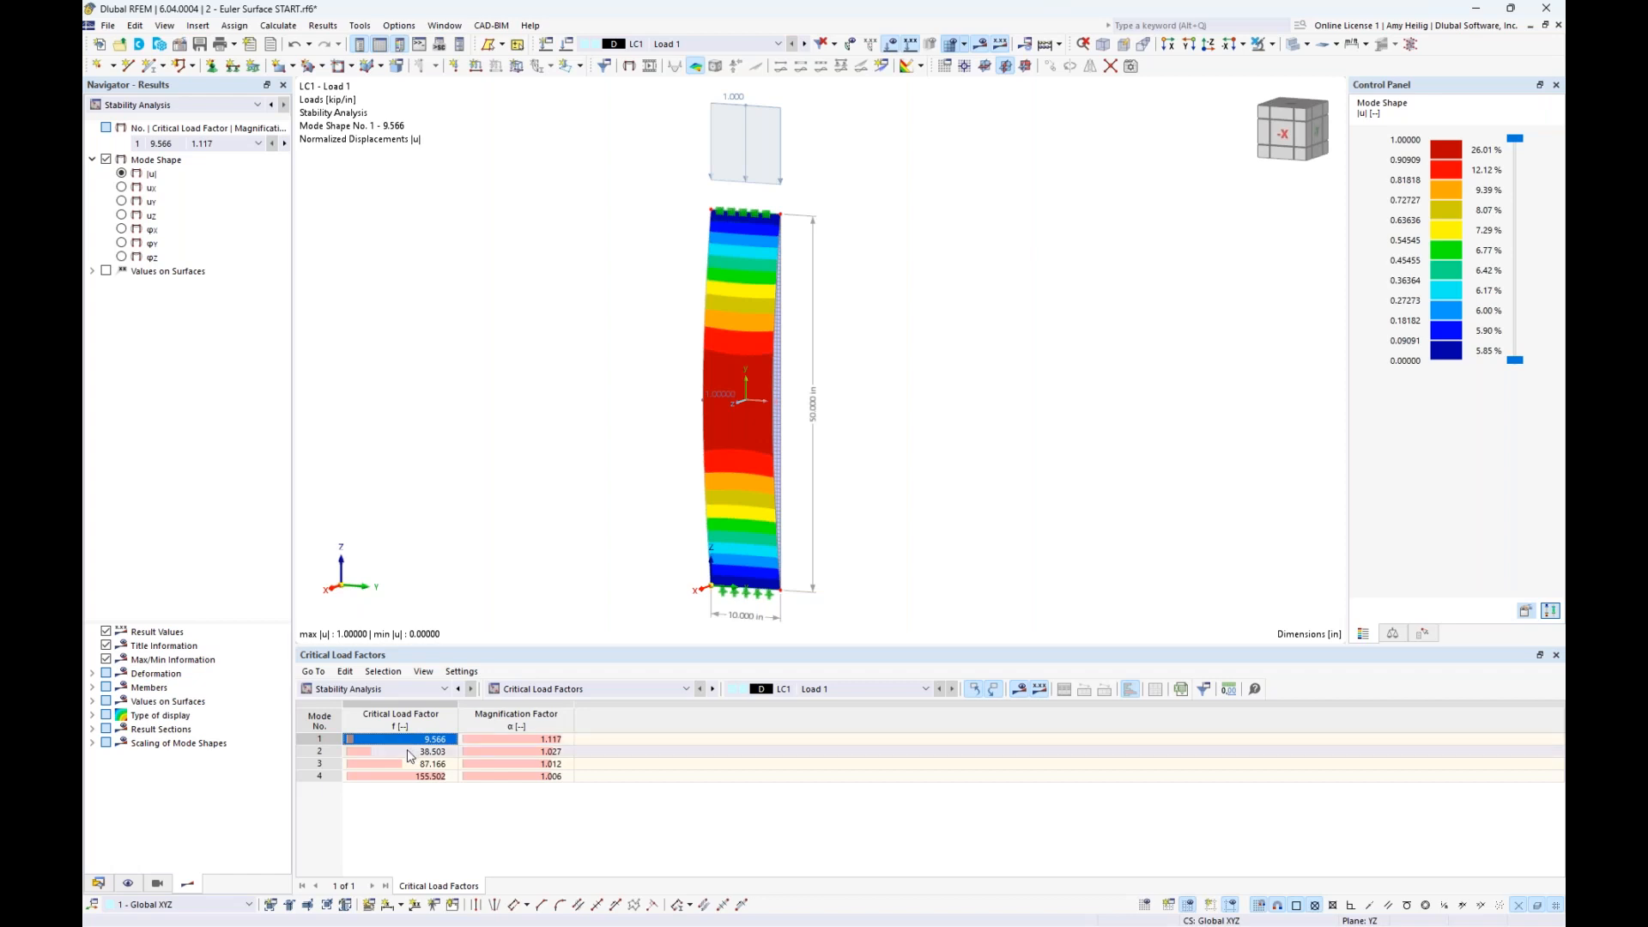
click(409, 752)
ctrl+middle_drag(811, 401, 723, 405)
click(425, 764)
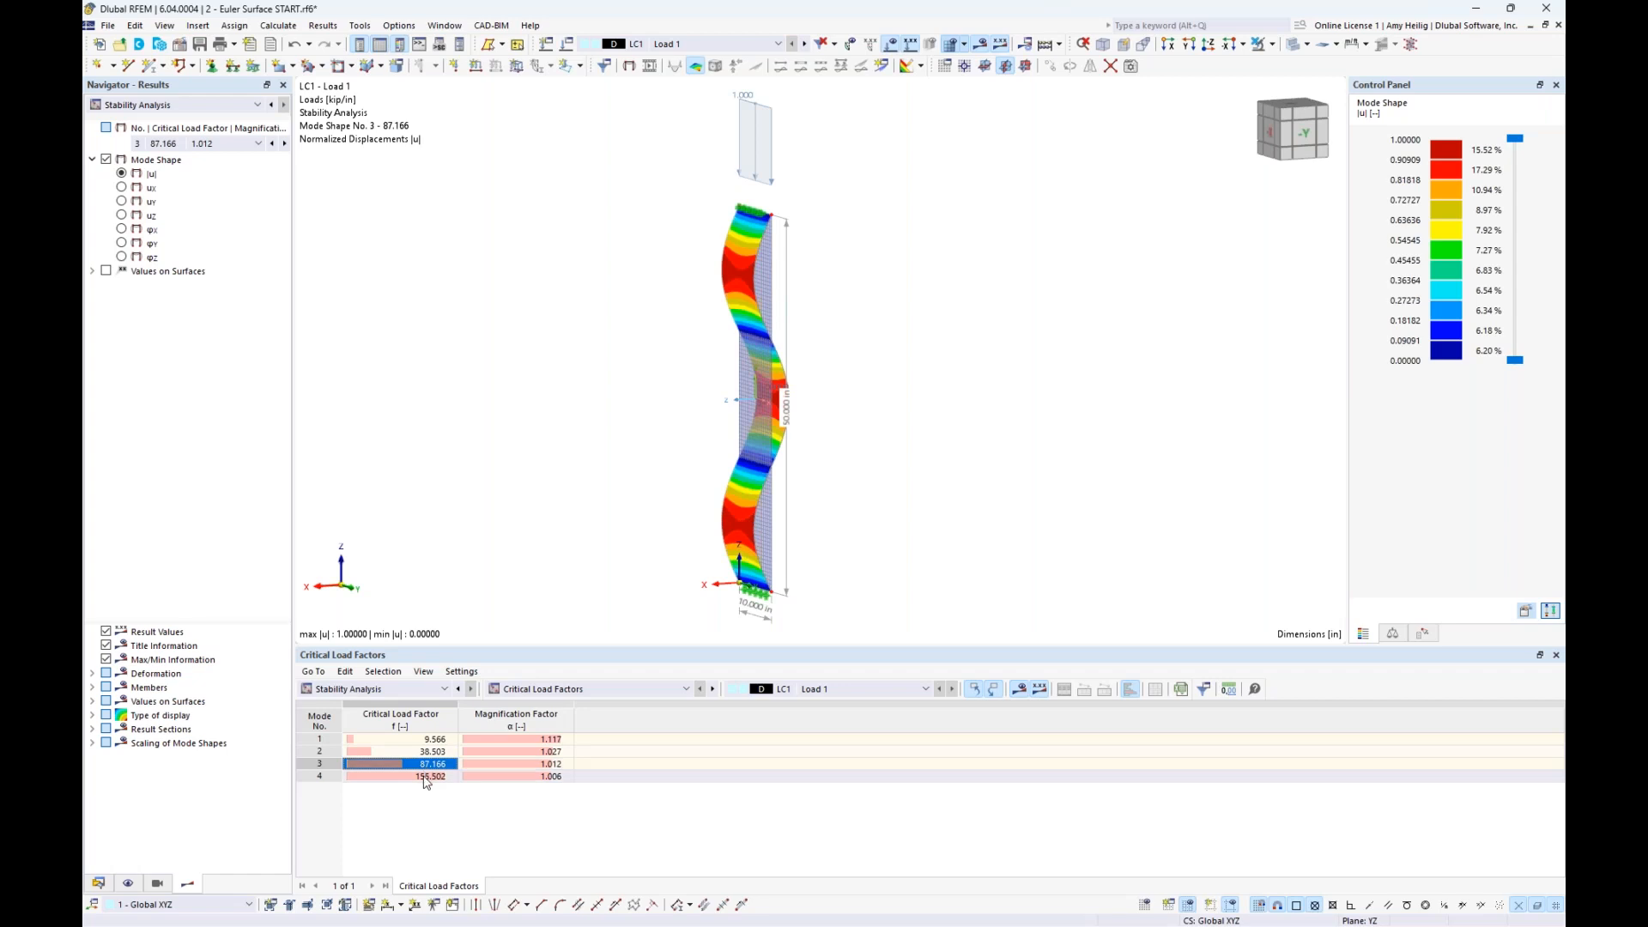
click(426, 778)
key(Up)
key(Up)
key(Up)
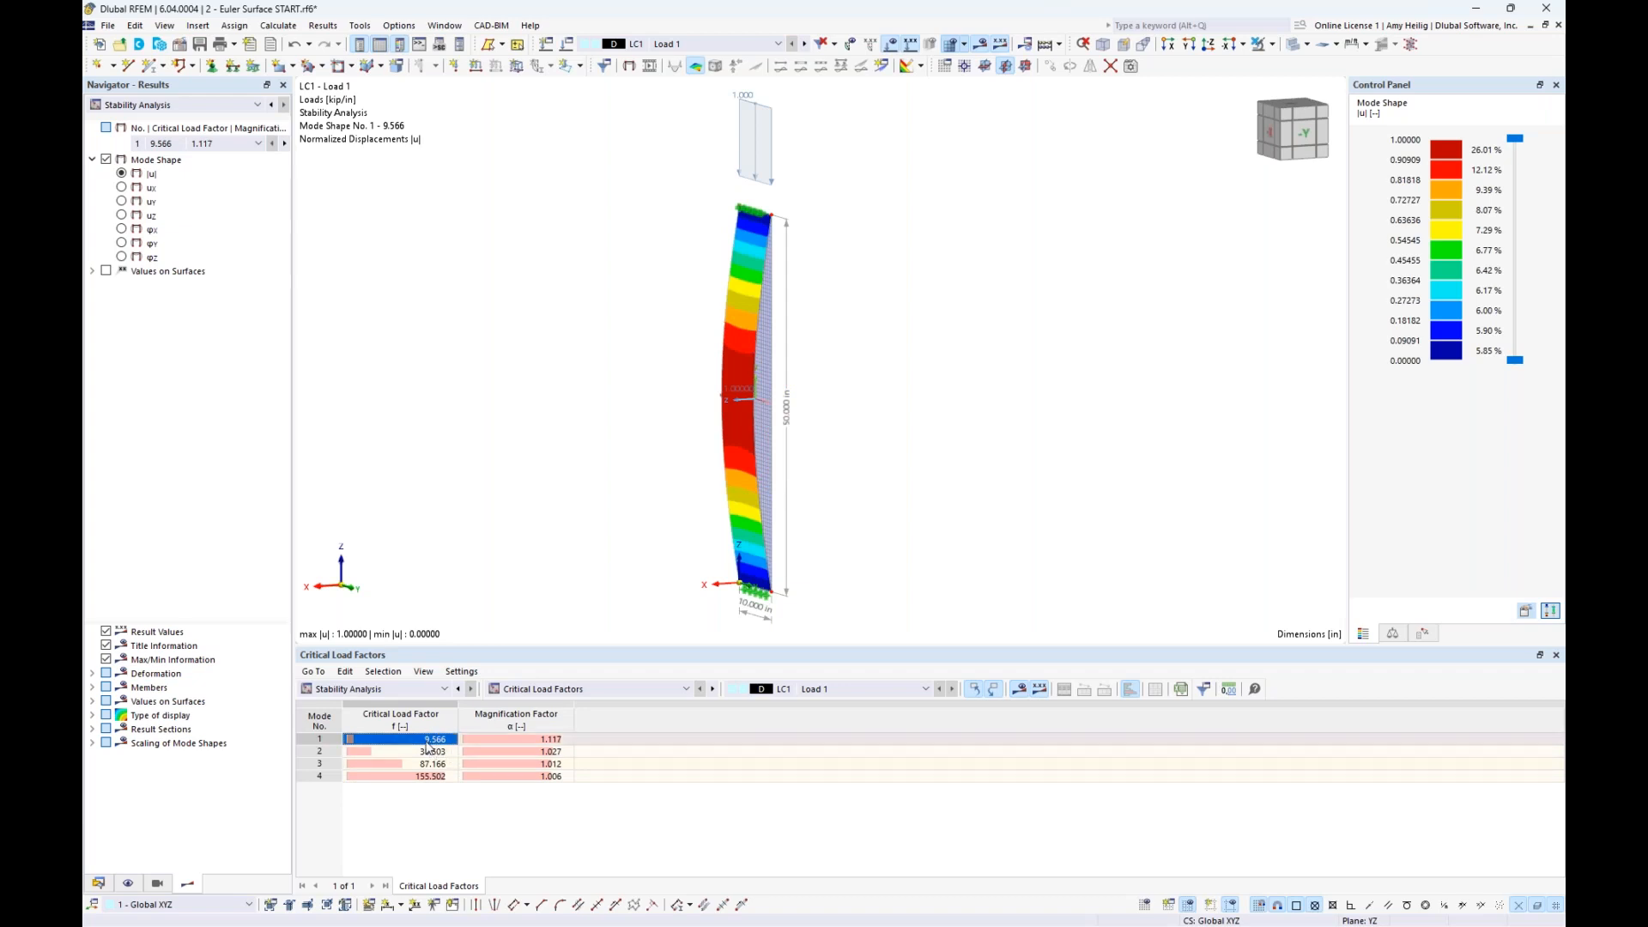
- Check the line load on the plate's upper edge and switch to the Euler Shell Example slide in PowerPoint to compare critical loads
middle_drag(581, 297, 627, 320)
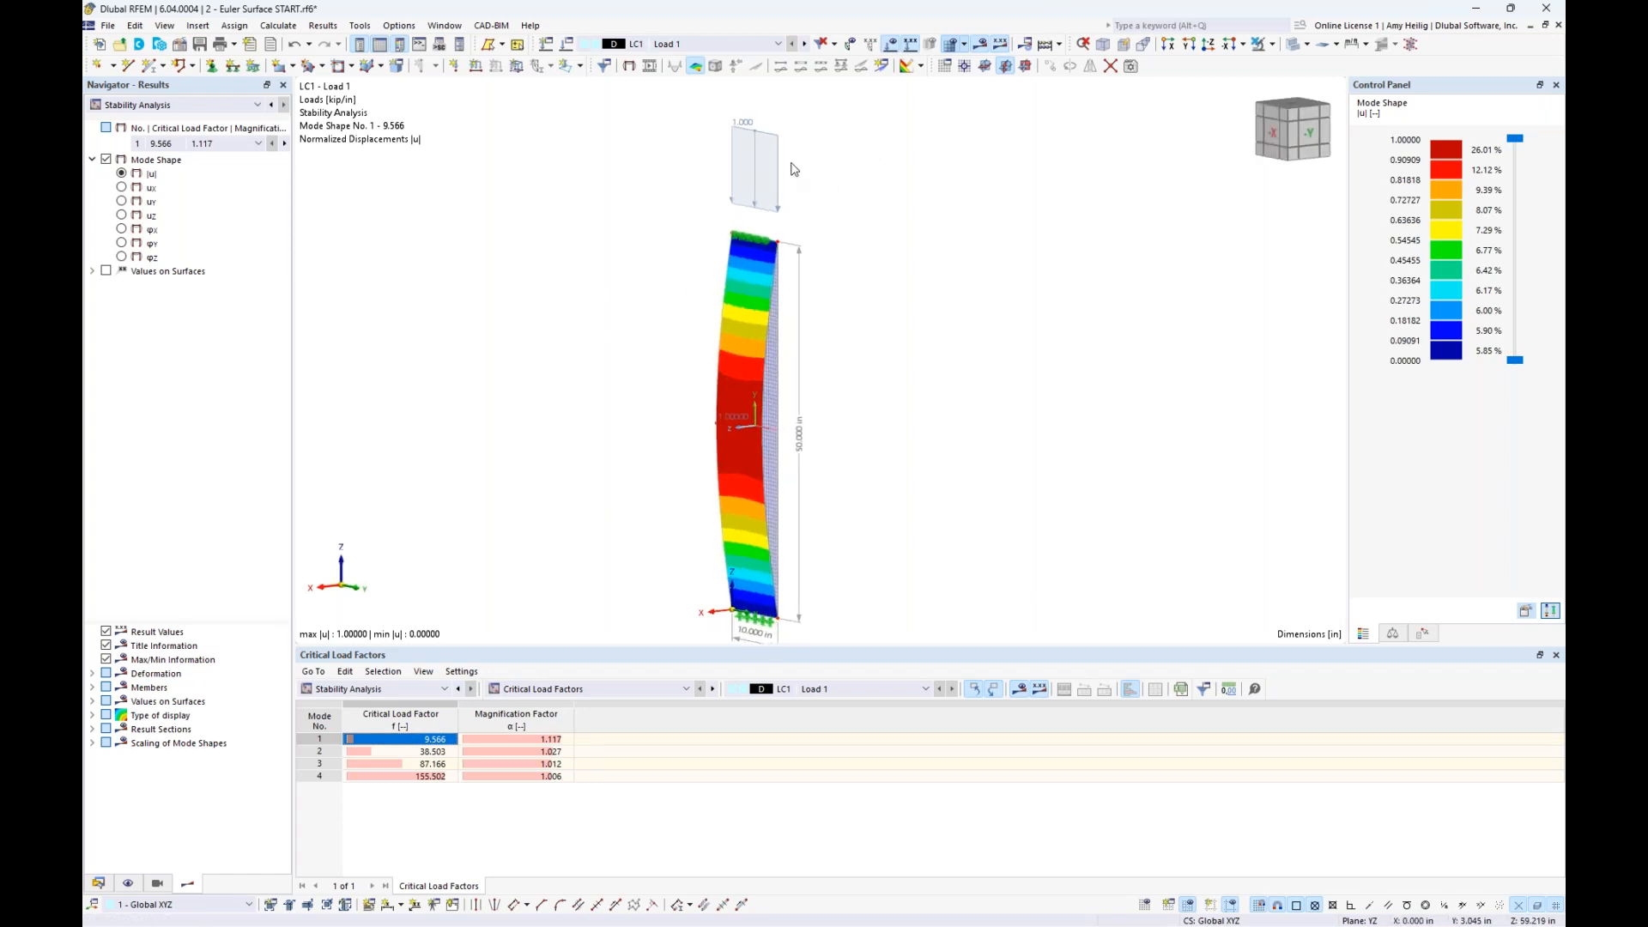
mouse_move(757, 155)
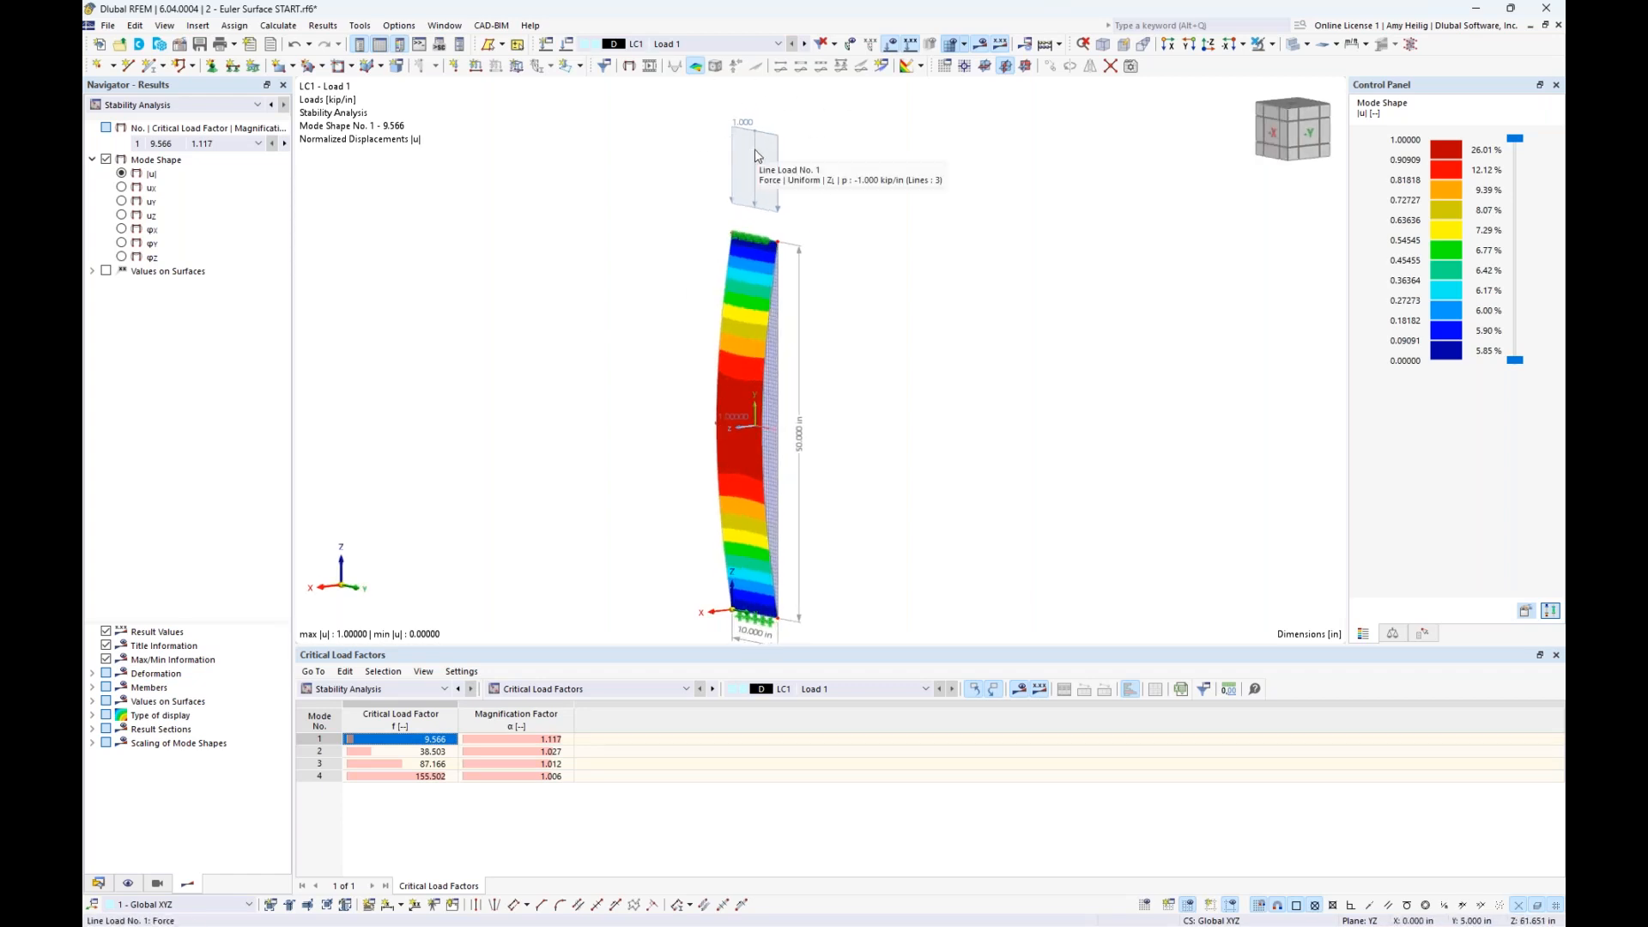
ctrl+middle_drag(858, 396, 893, 412)
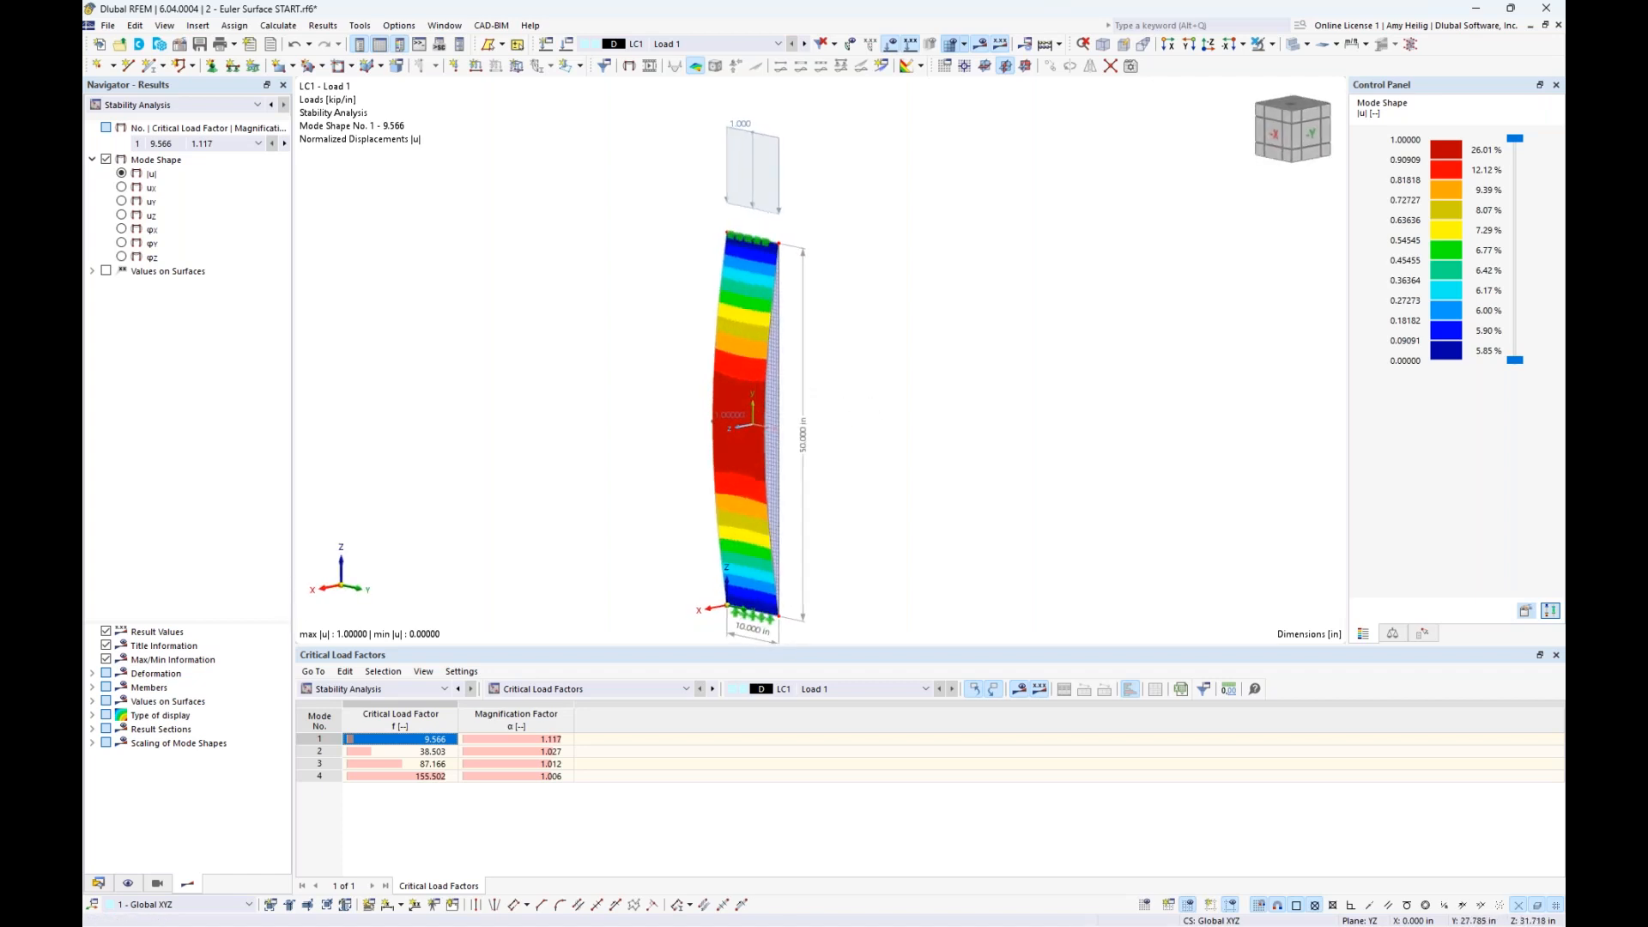
key(super+Tab)
click(871, 399)
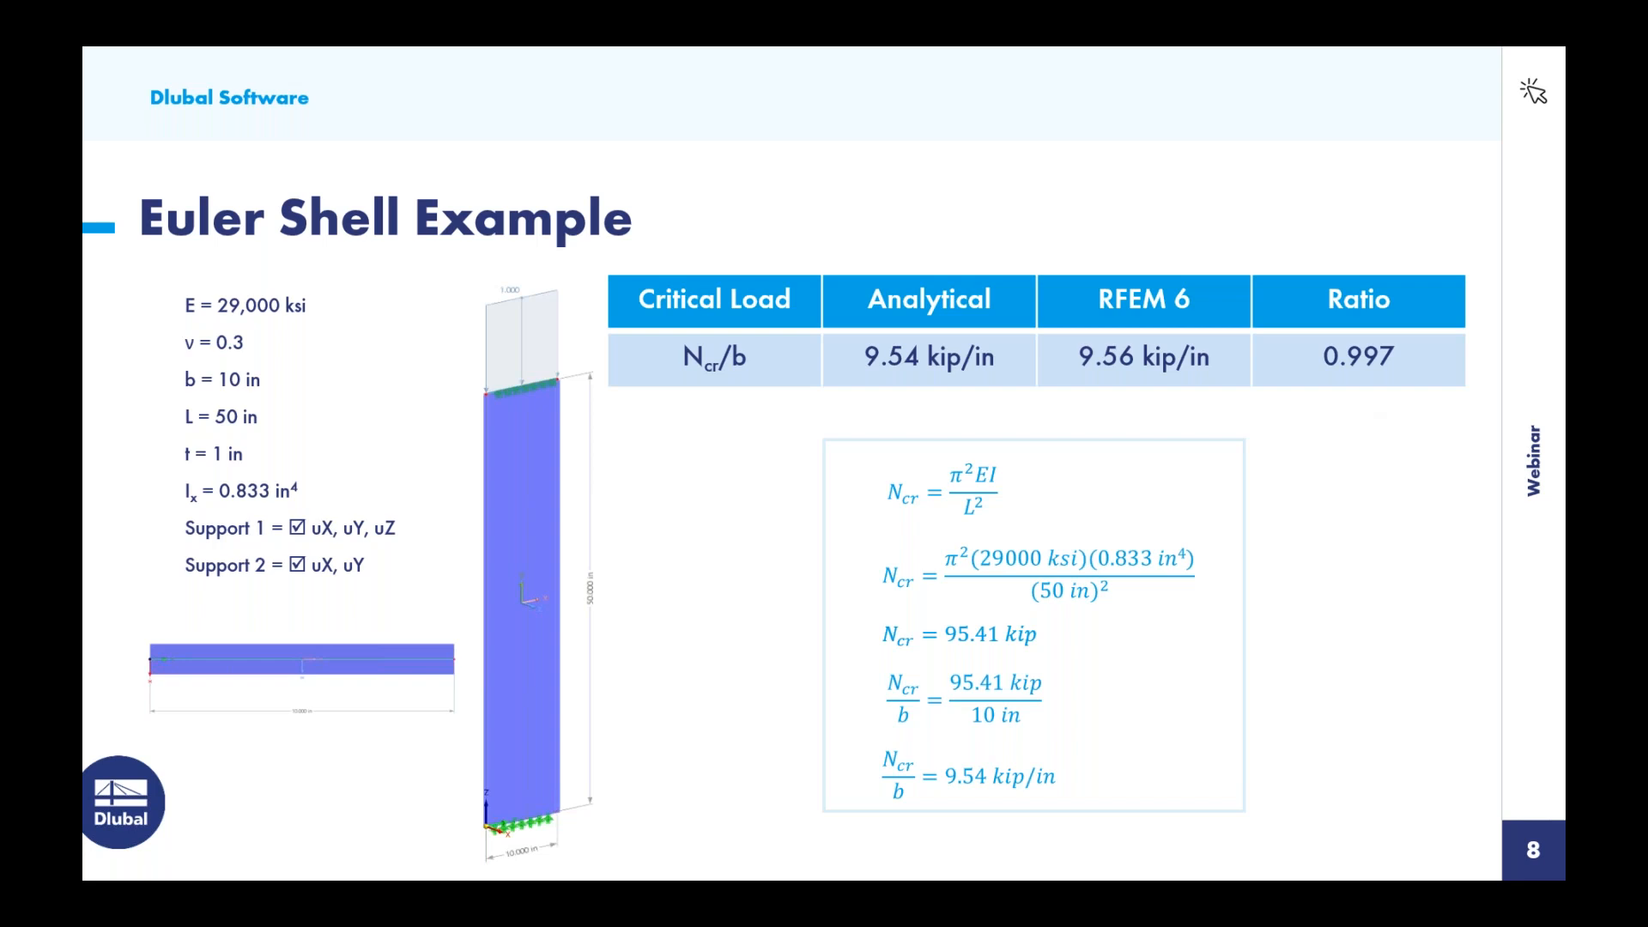
- Switch back to RFEM and bring up the model 3 - Stability 7DOF START.rf6
key(super+Tab)
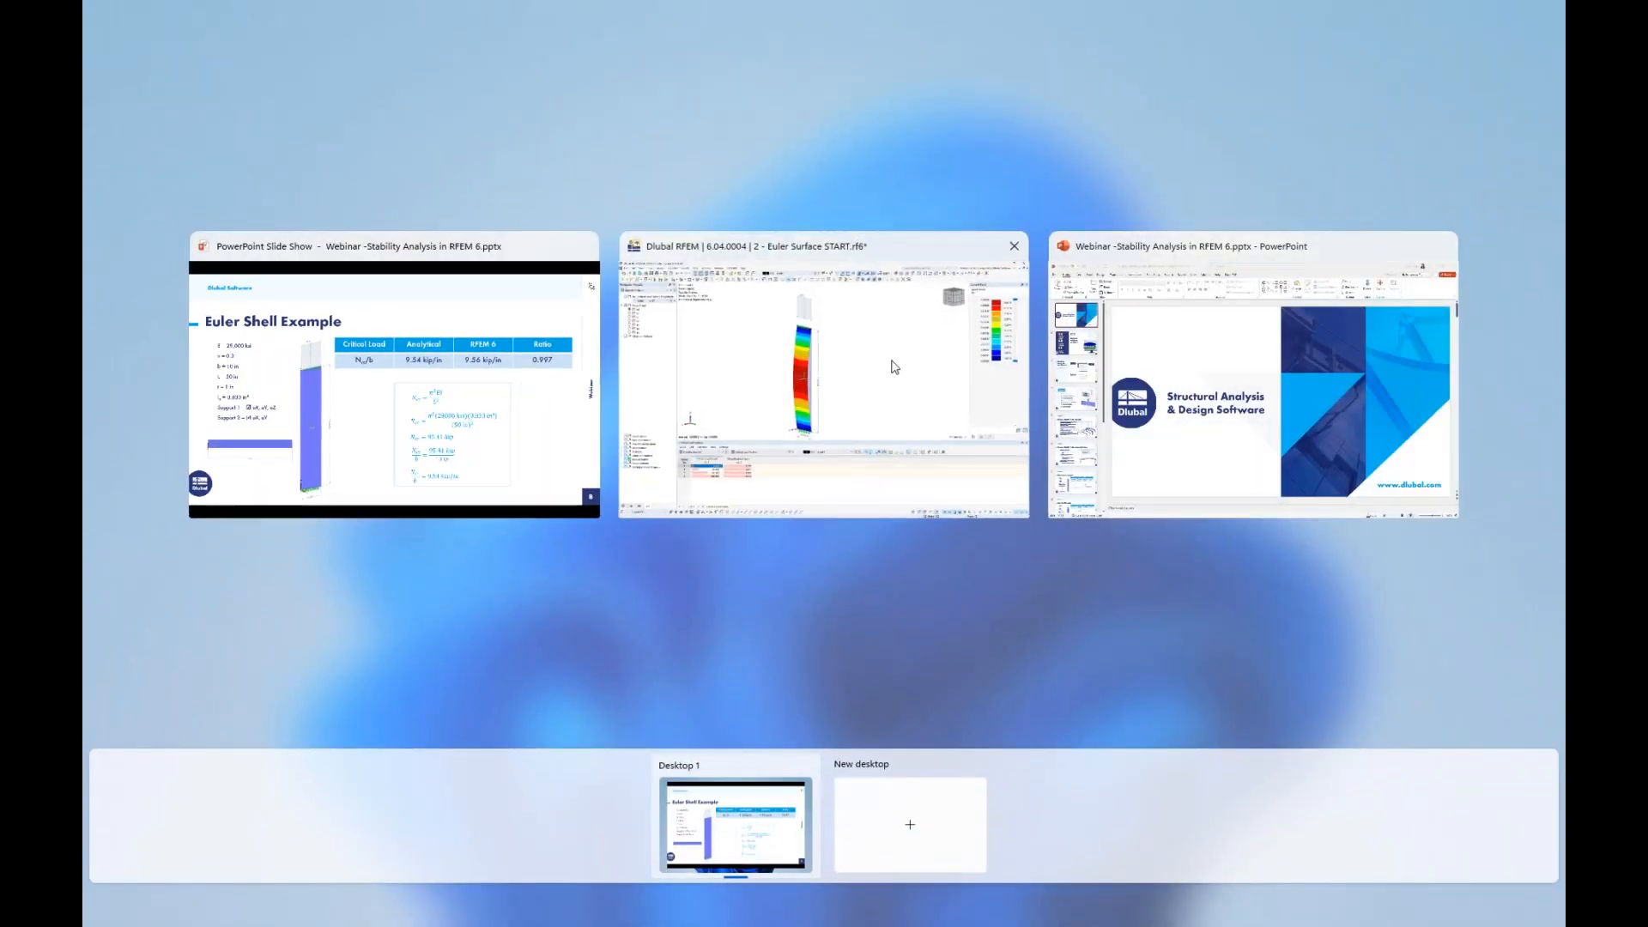
click(894, 368)
click(445, 25)
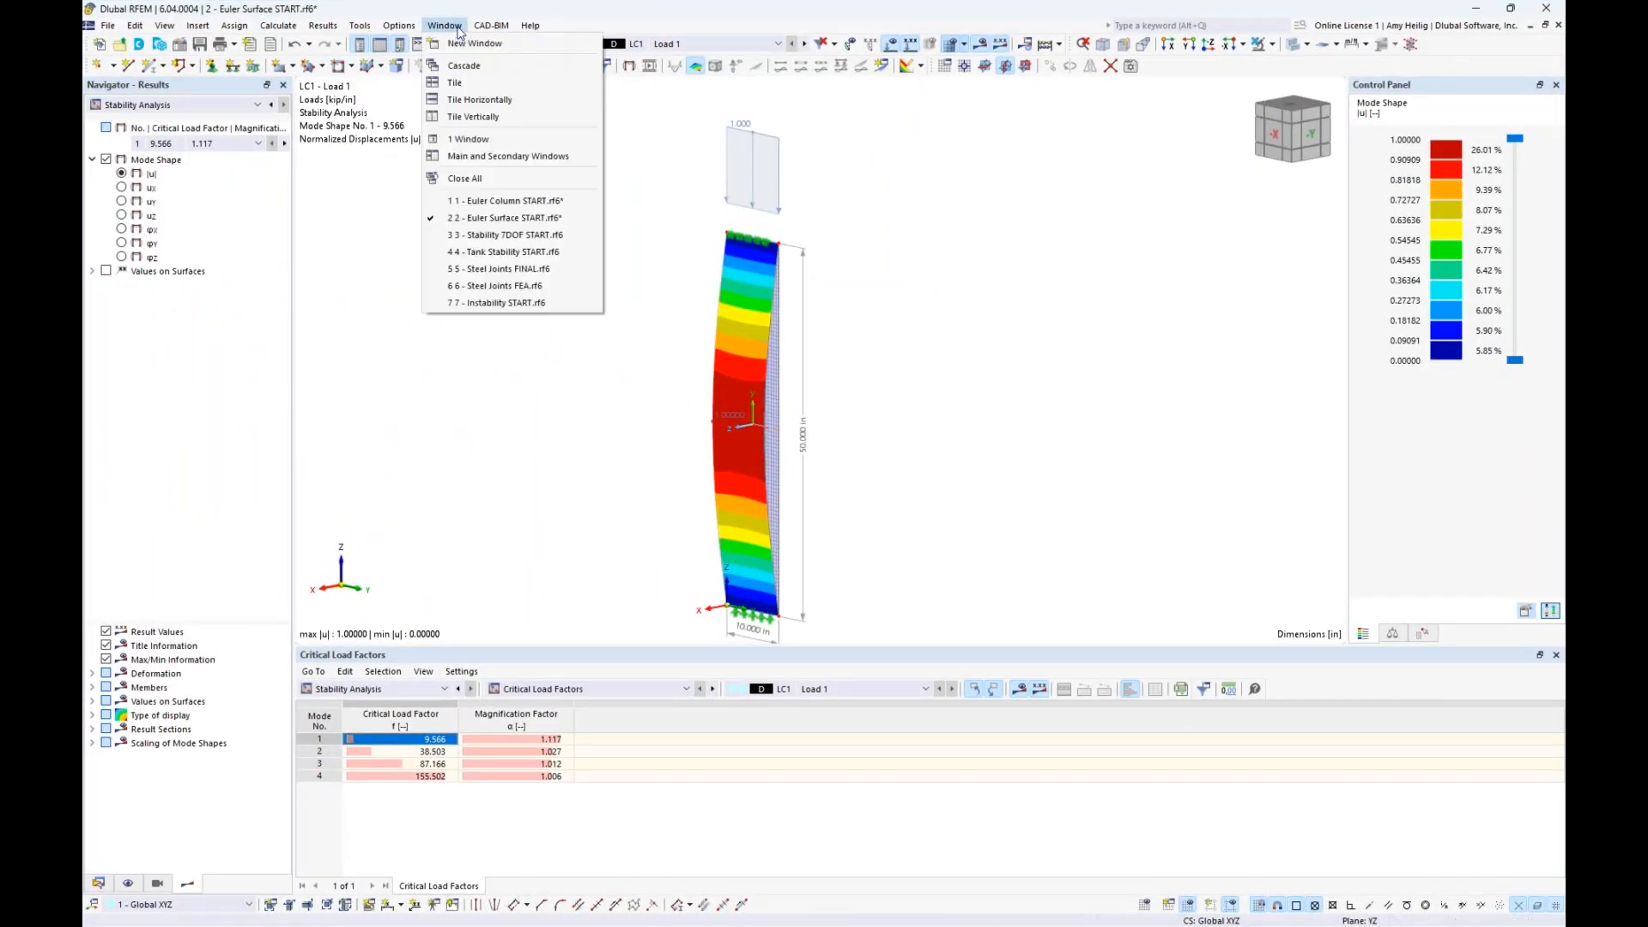
click(481, 235)
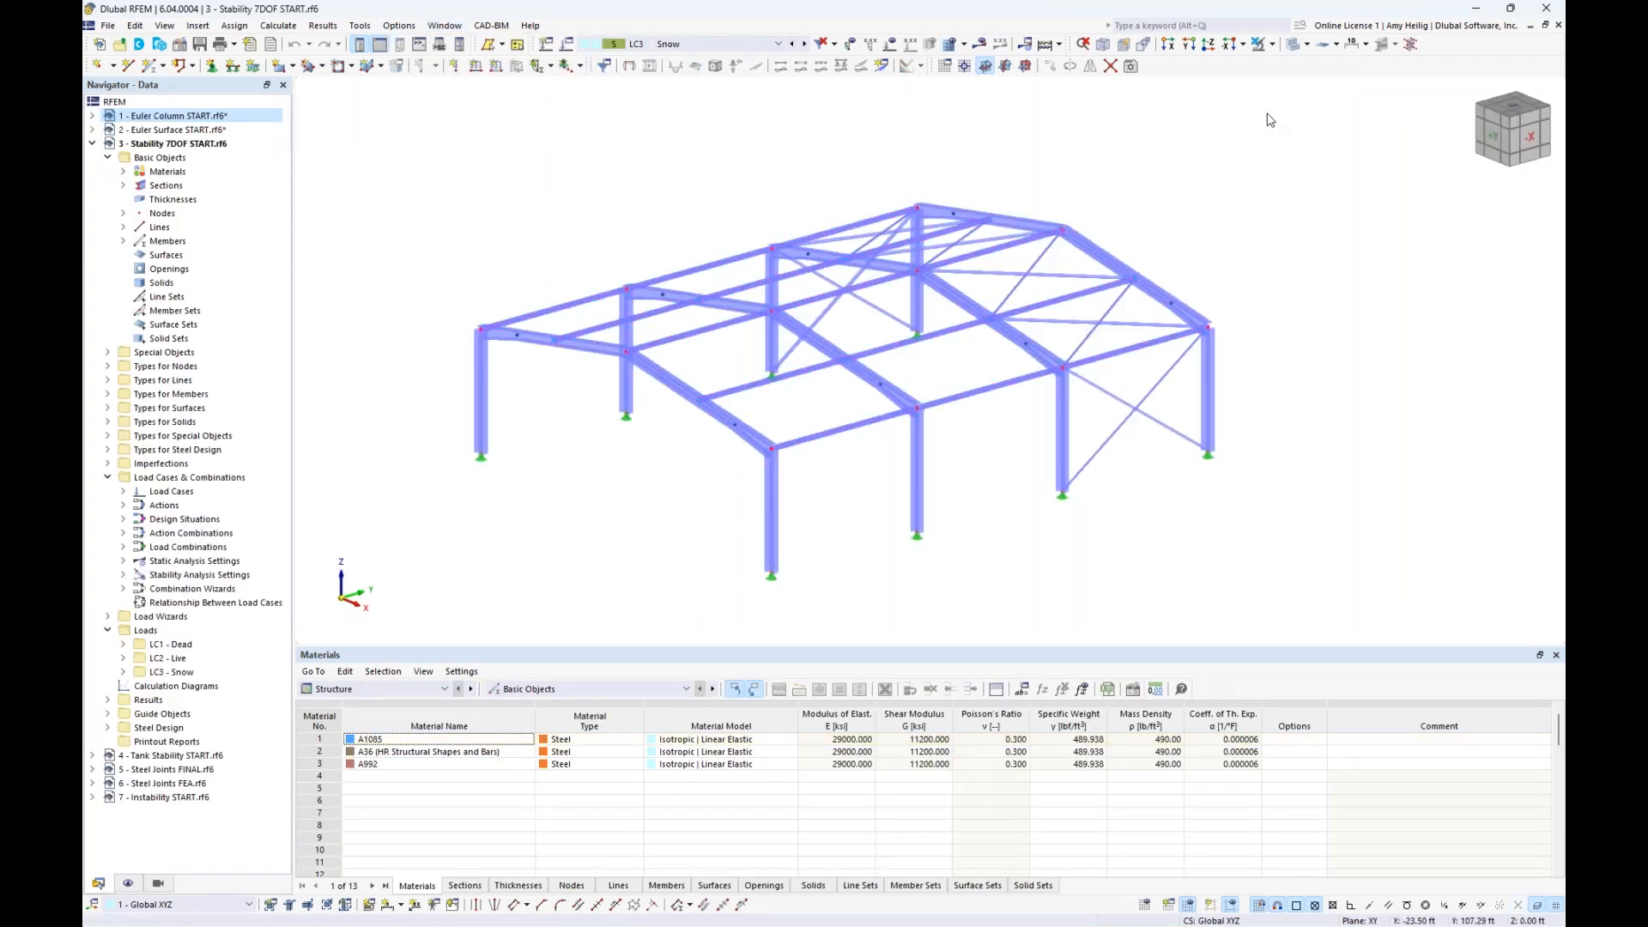
- View the steel hall frame in wireframe mode and restore its transparent solid display
click(1293, 43)
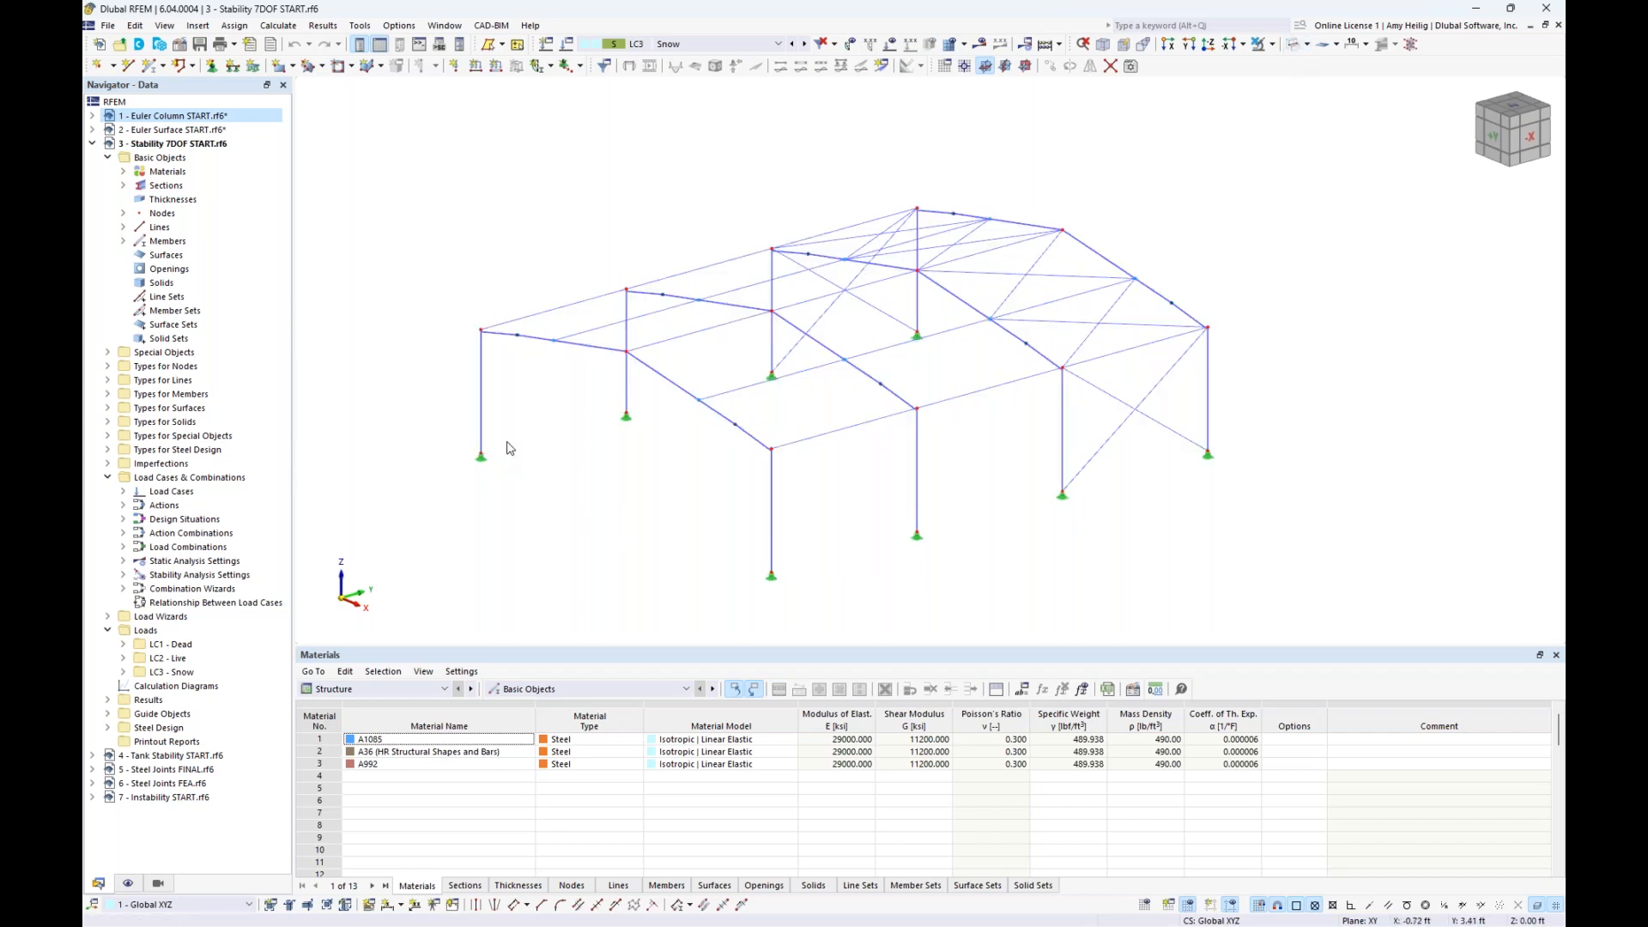
middle_drag(575, 481, 611, 467)
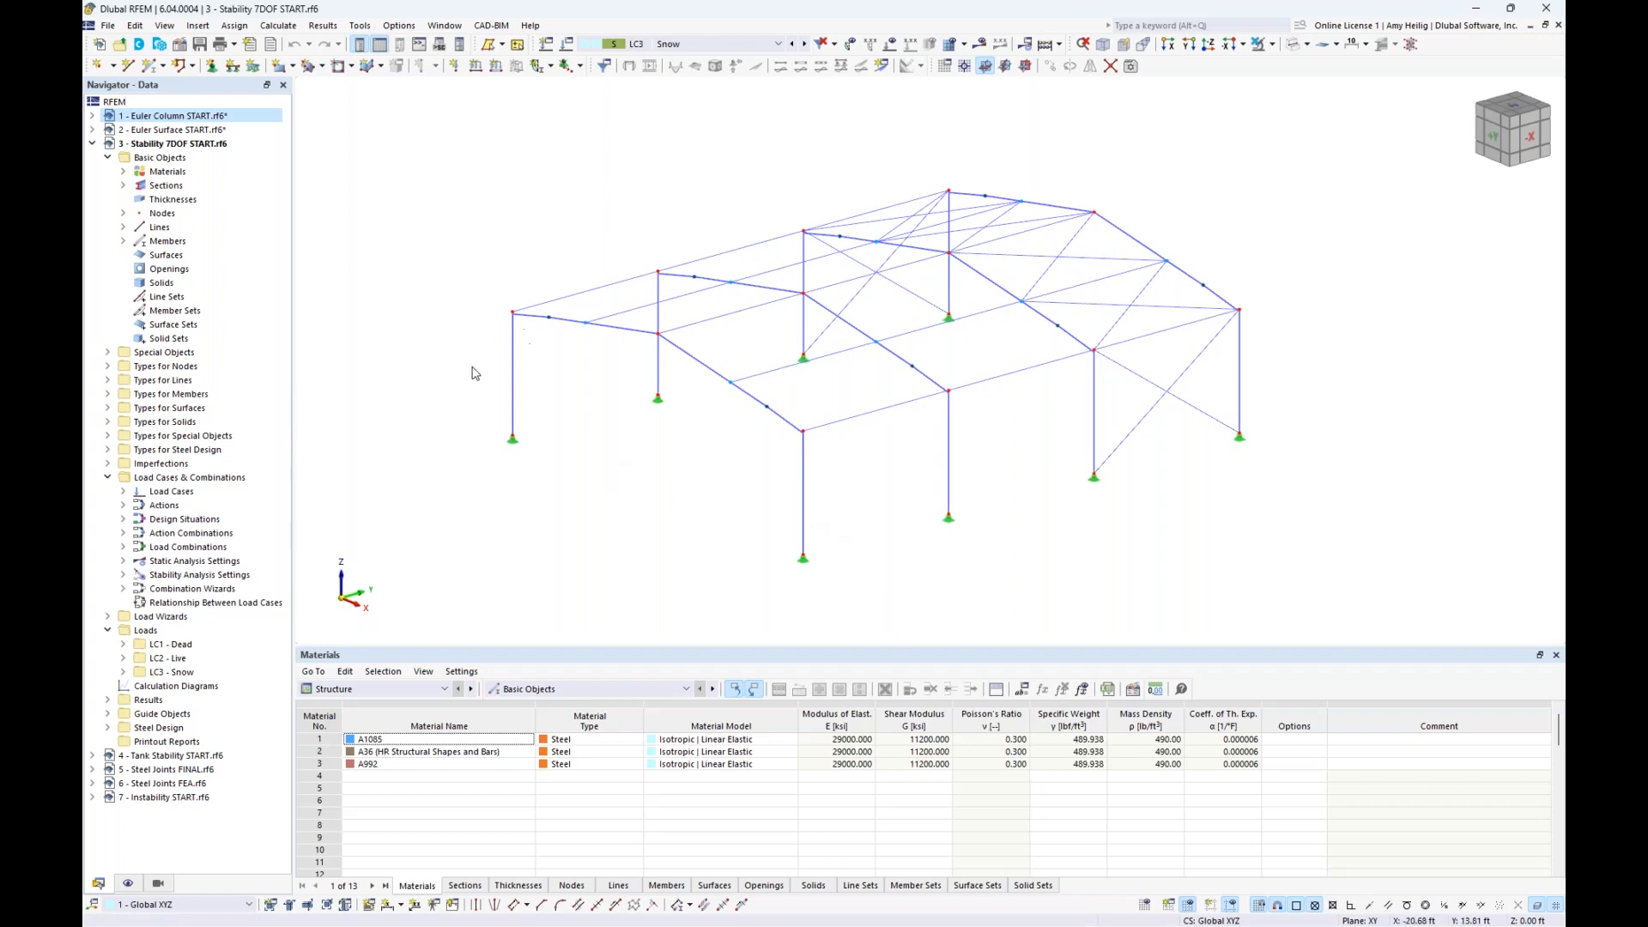
click(1294, 46)
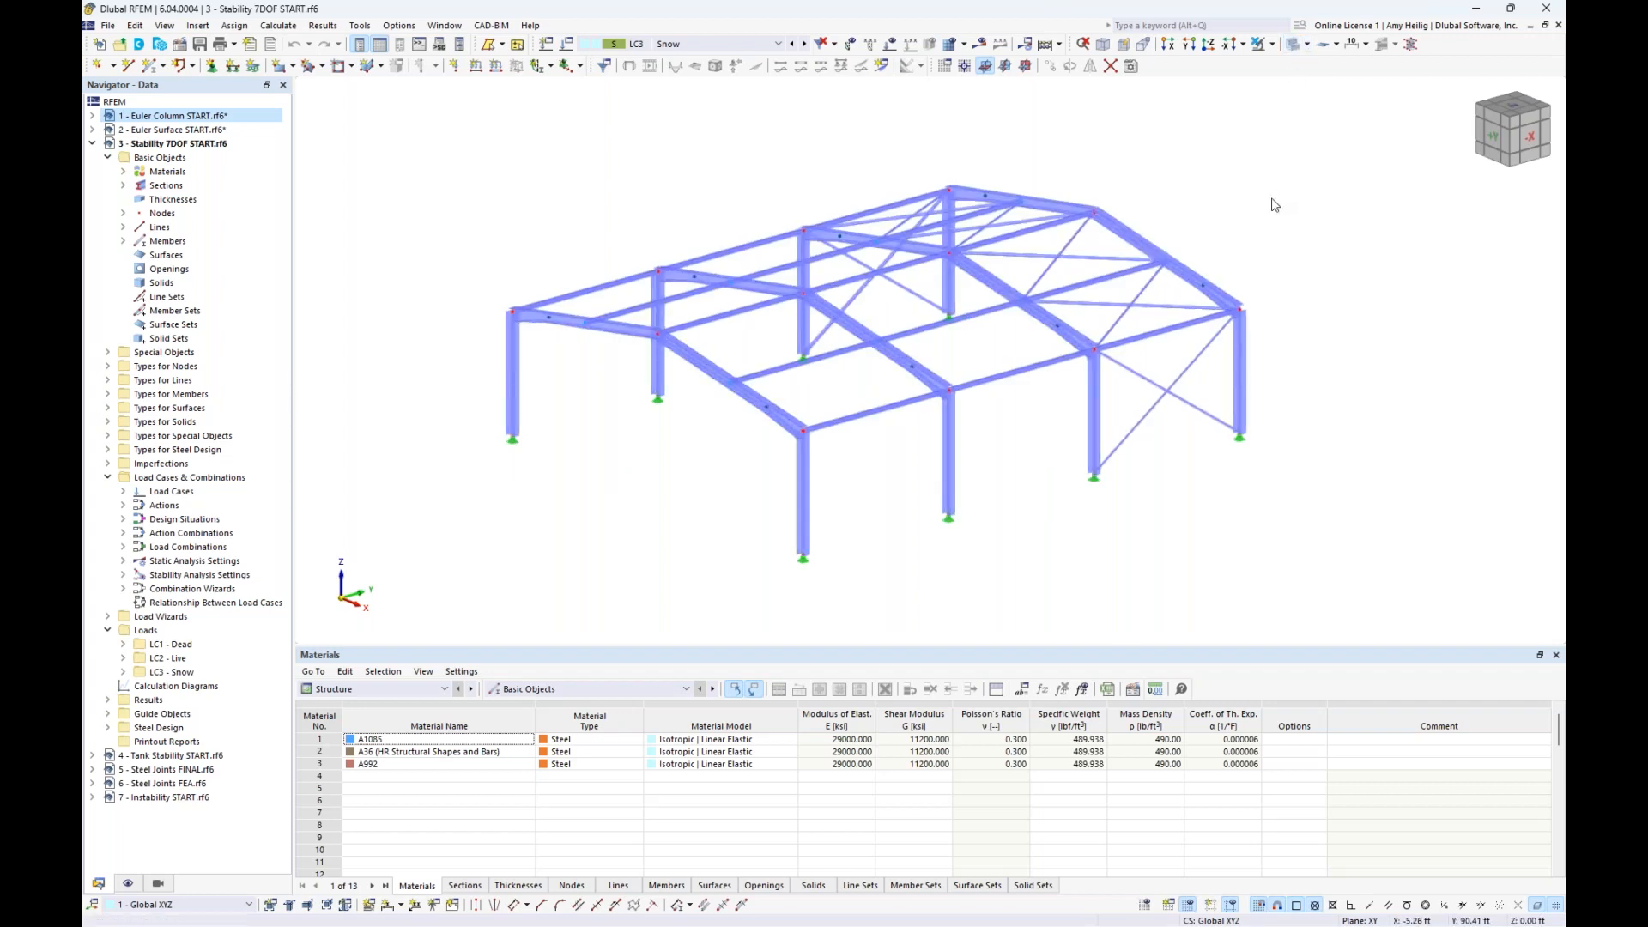
- Review which members use each of the four cross-sections, including a close look at the tapered beam end near the column
click(123, 185)
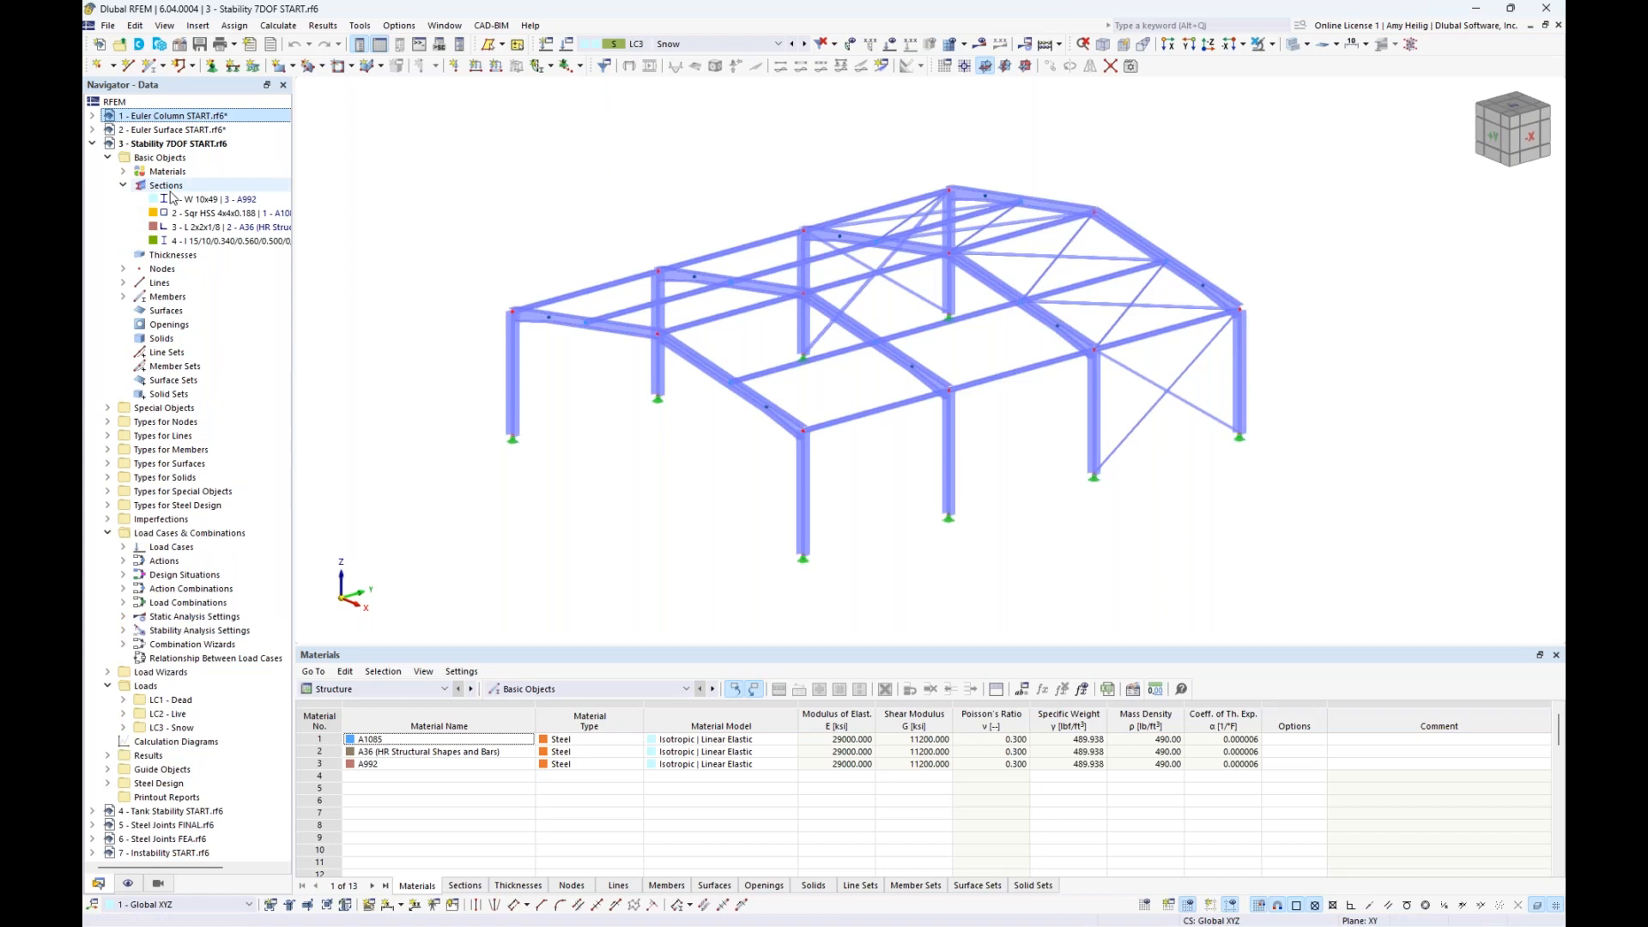
click(176, 200)
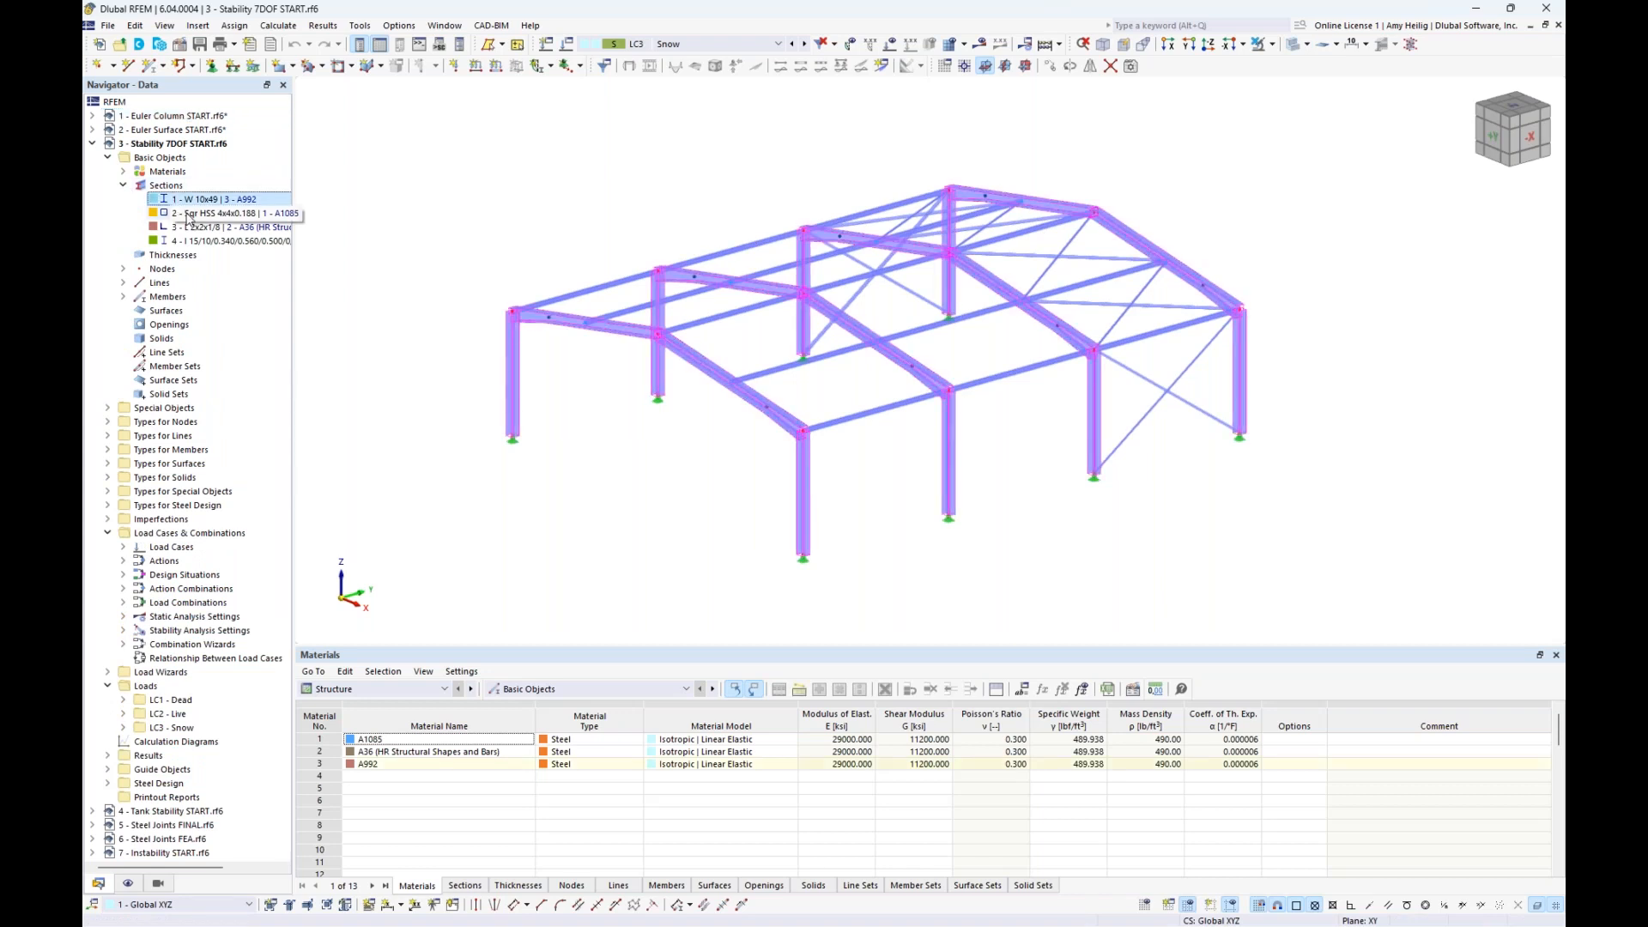
click(189, 215)
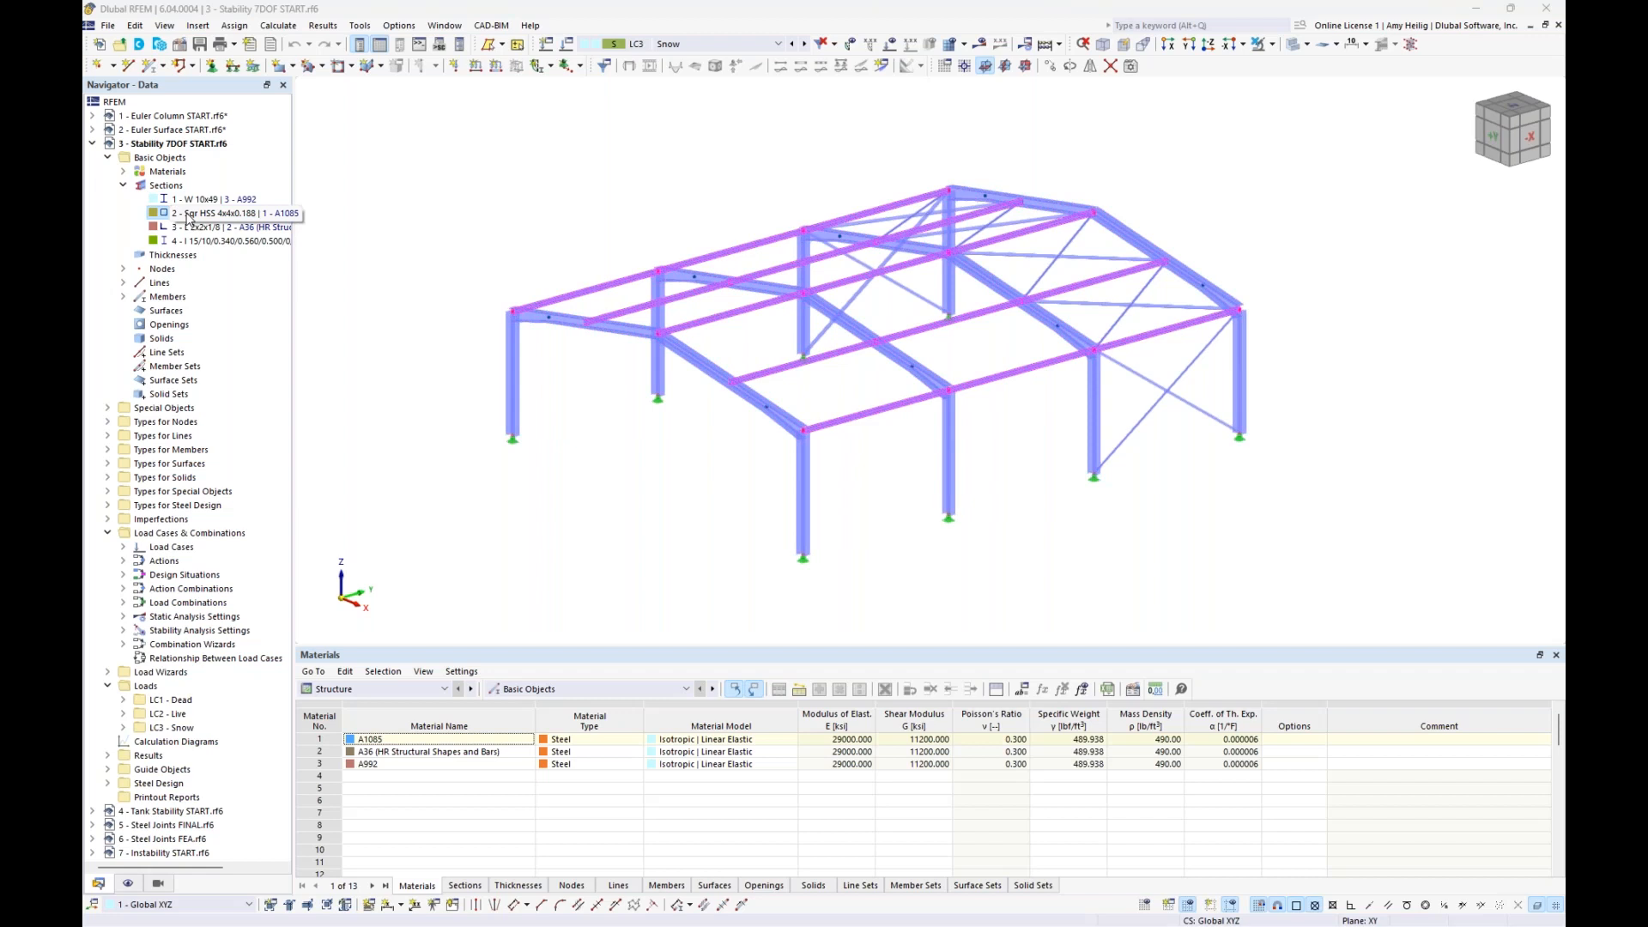
click(184, 228)
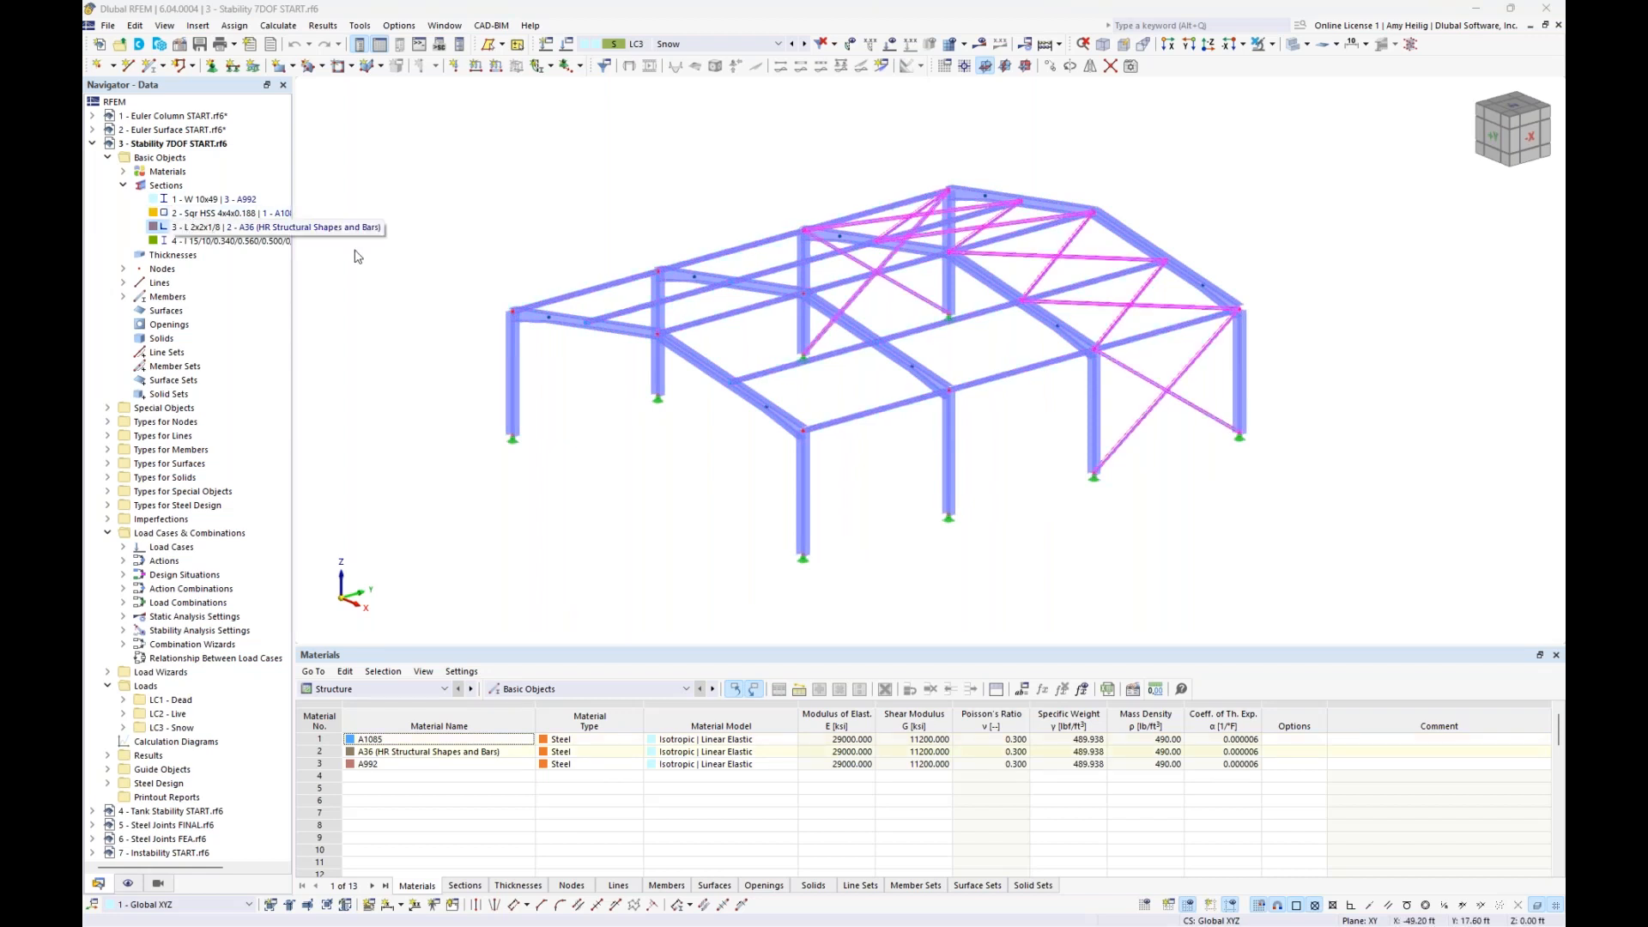
click(200, 242)
scroll(812, 434, up, 5)
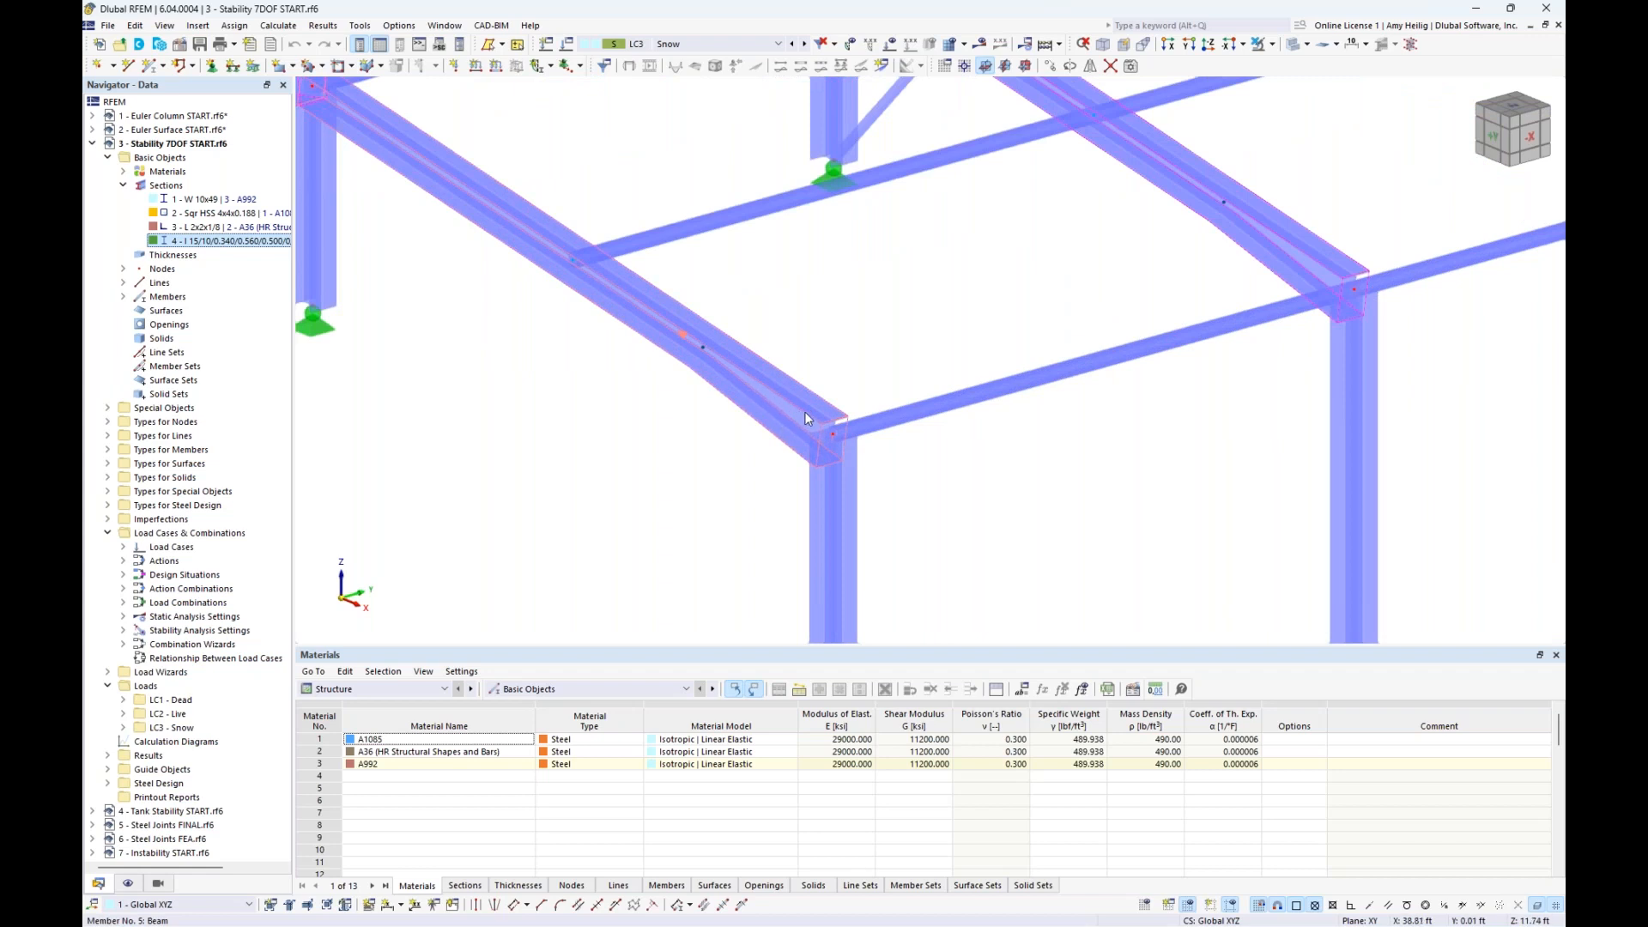
mouse_move(805, 410)
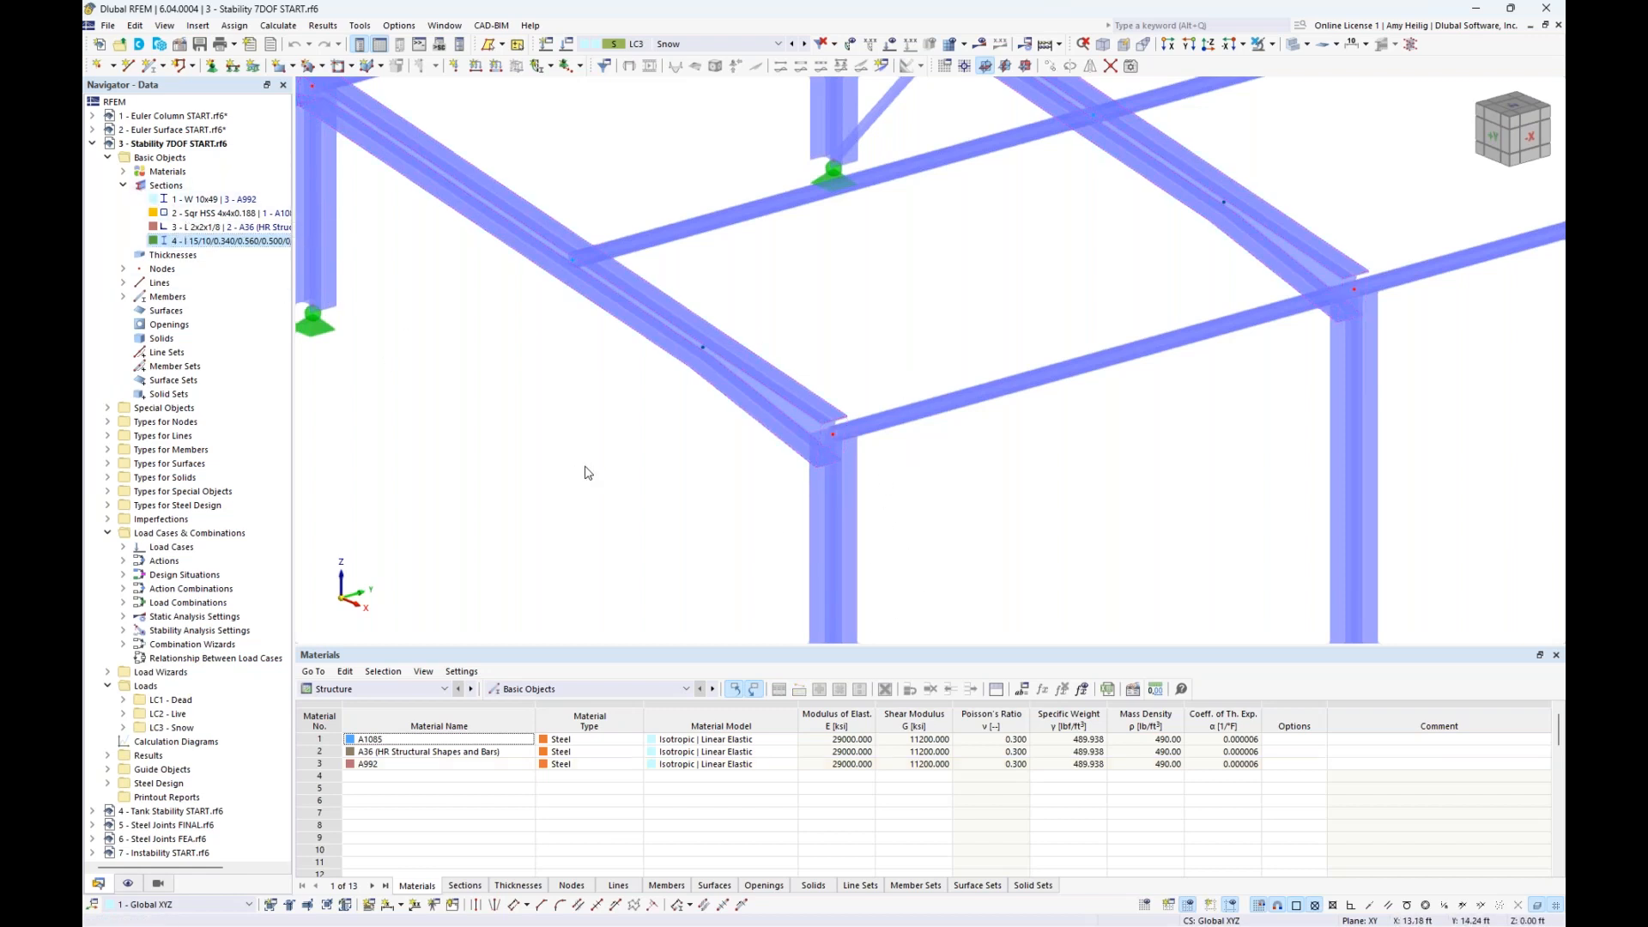
- Display the loads of load case LC1 Dead on the whole steel hall
scroll(587, 473, down, 2)
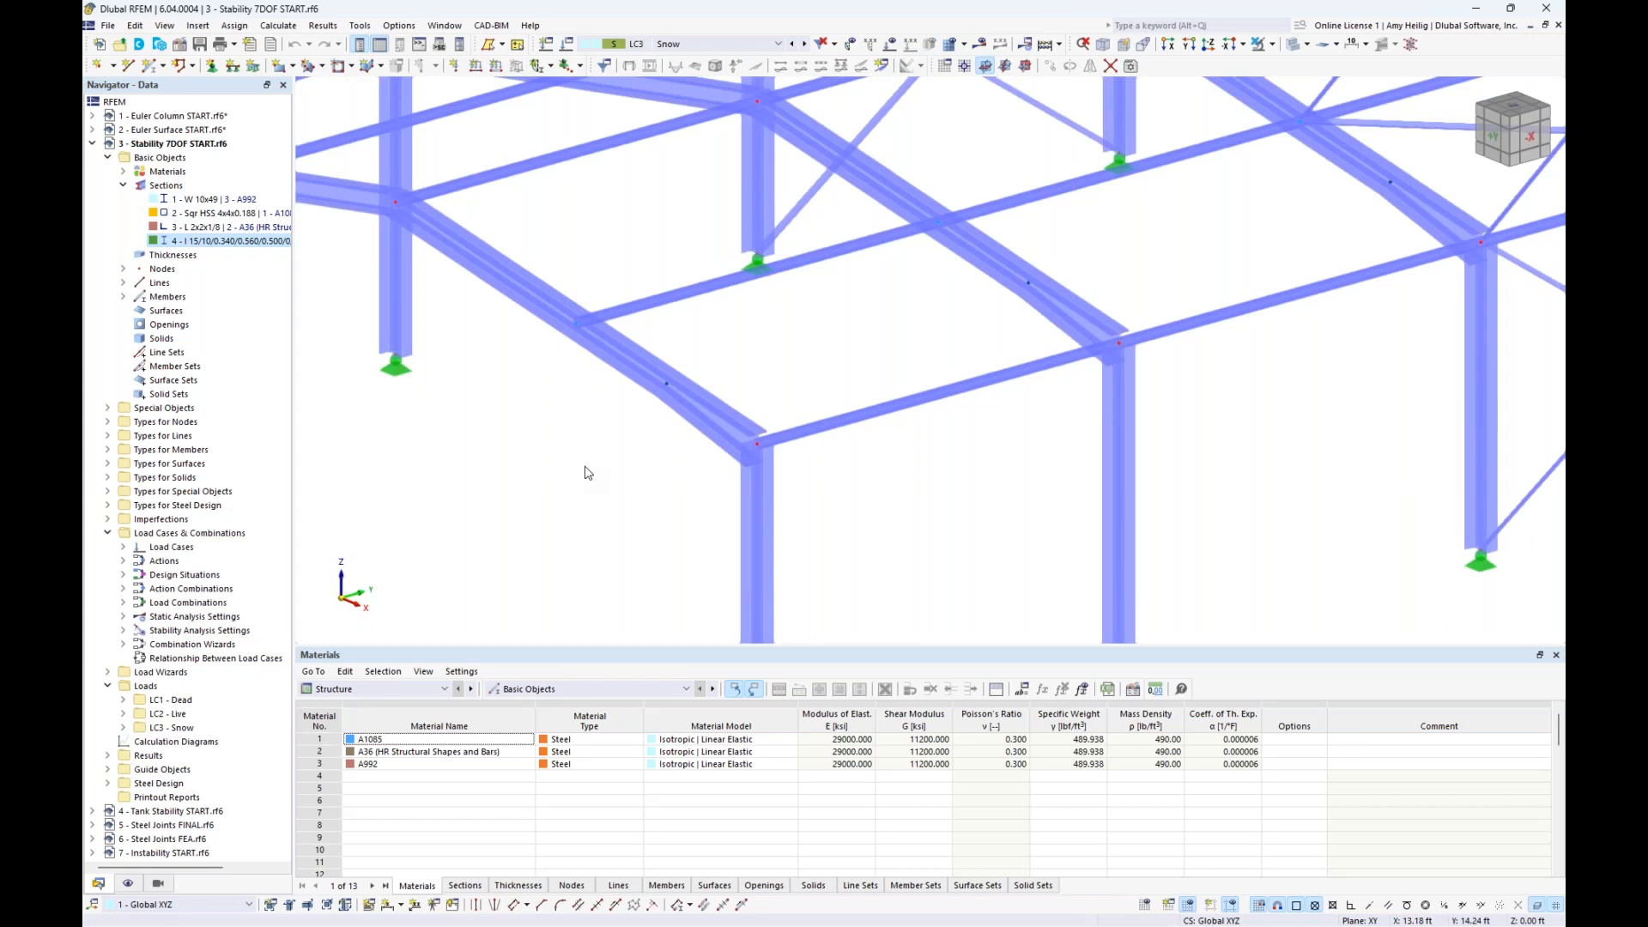
scroll(588, 473, down, 5)
middle_drag(615, 460, 670, 447)
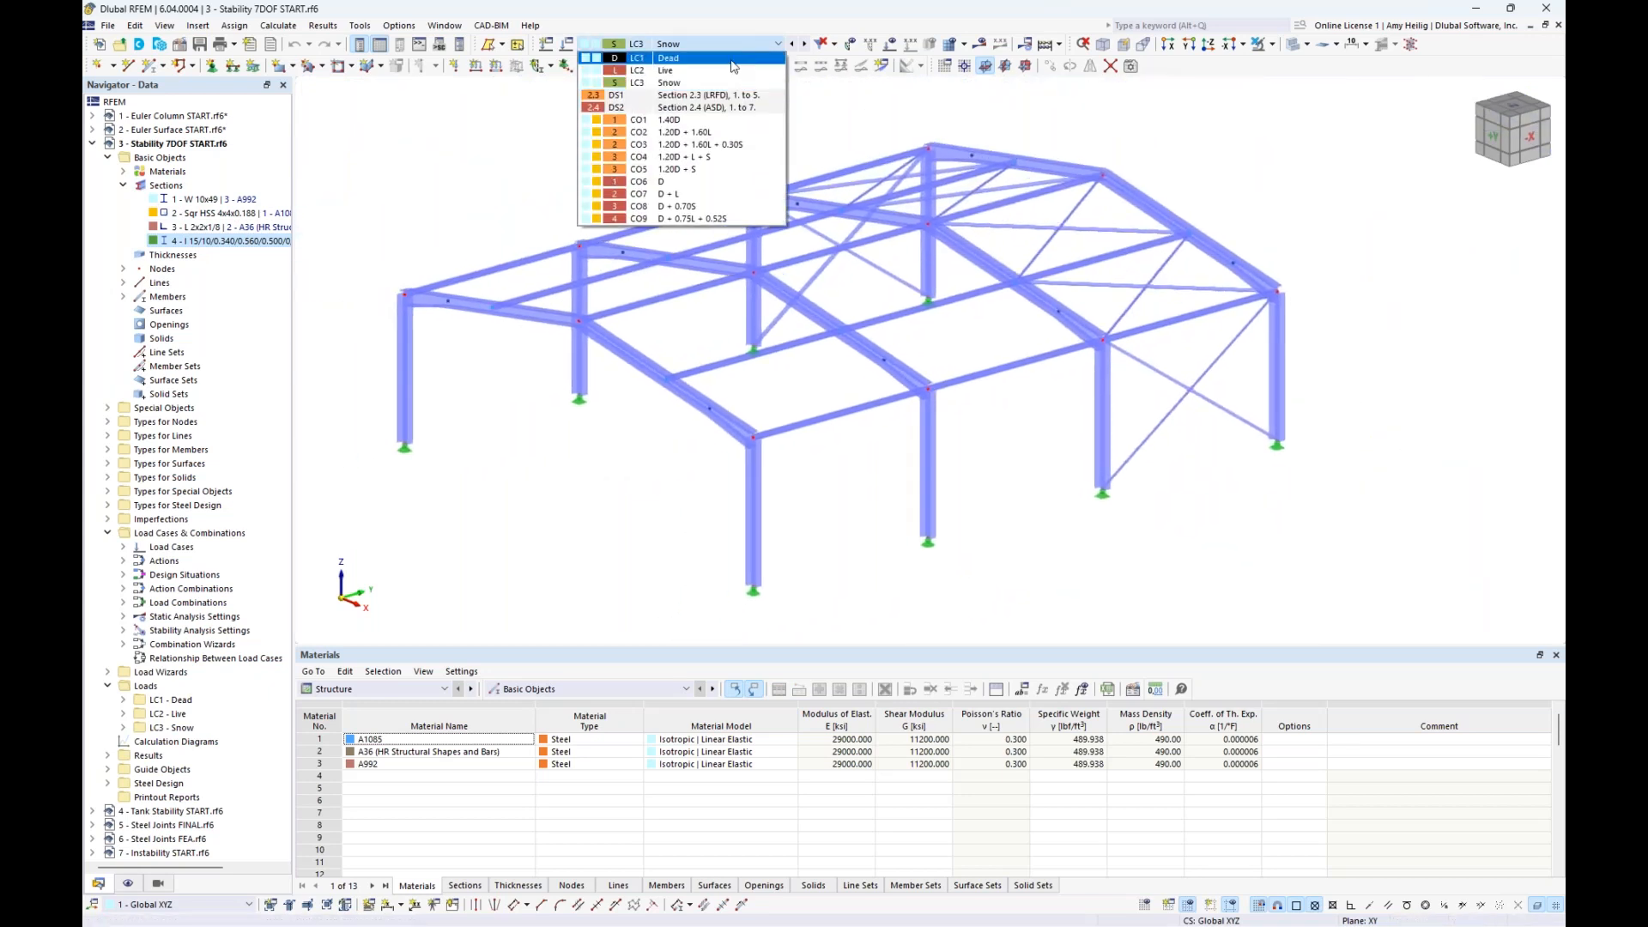
click(734, 66)
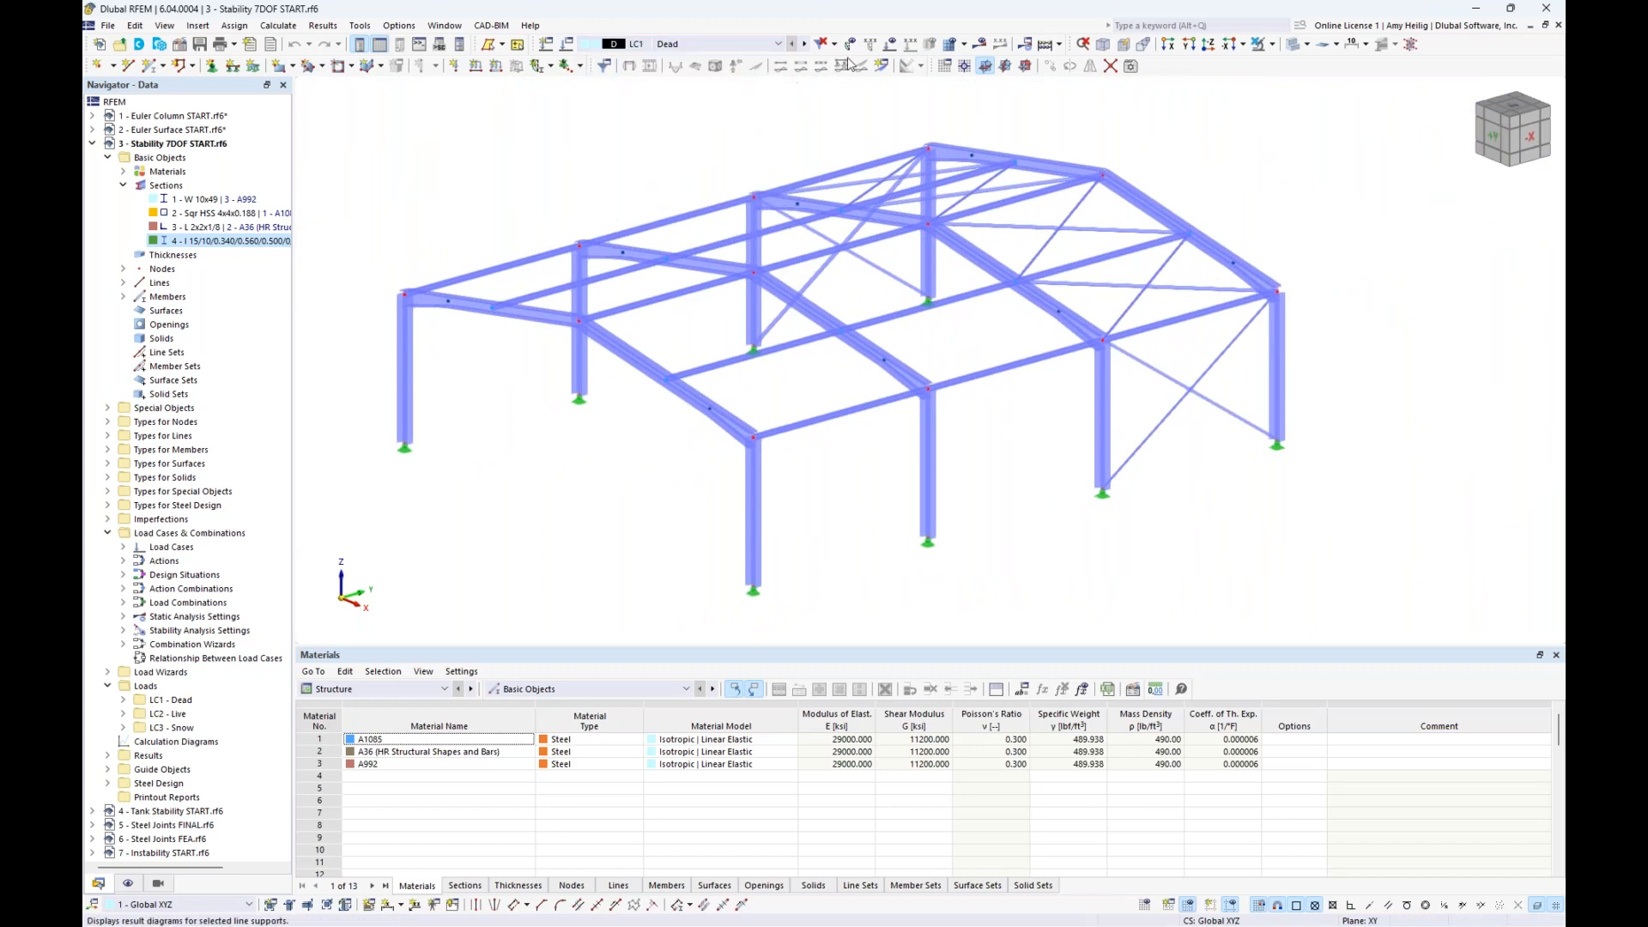
scroll(607, 176, down, 2)
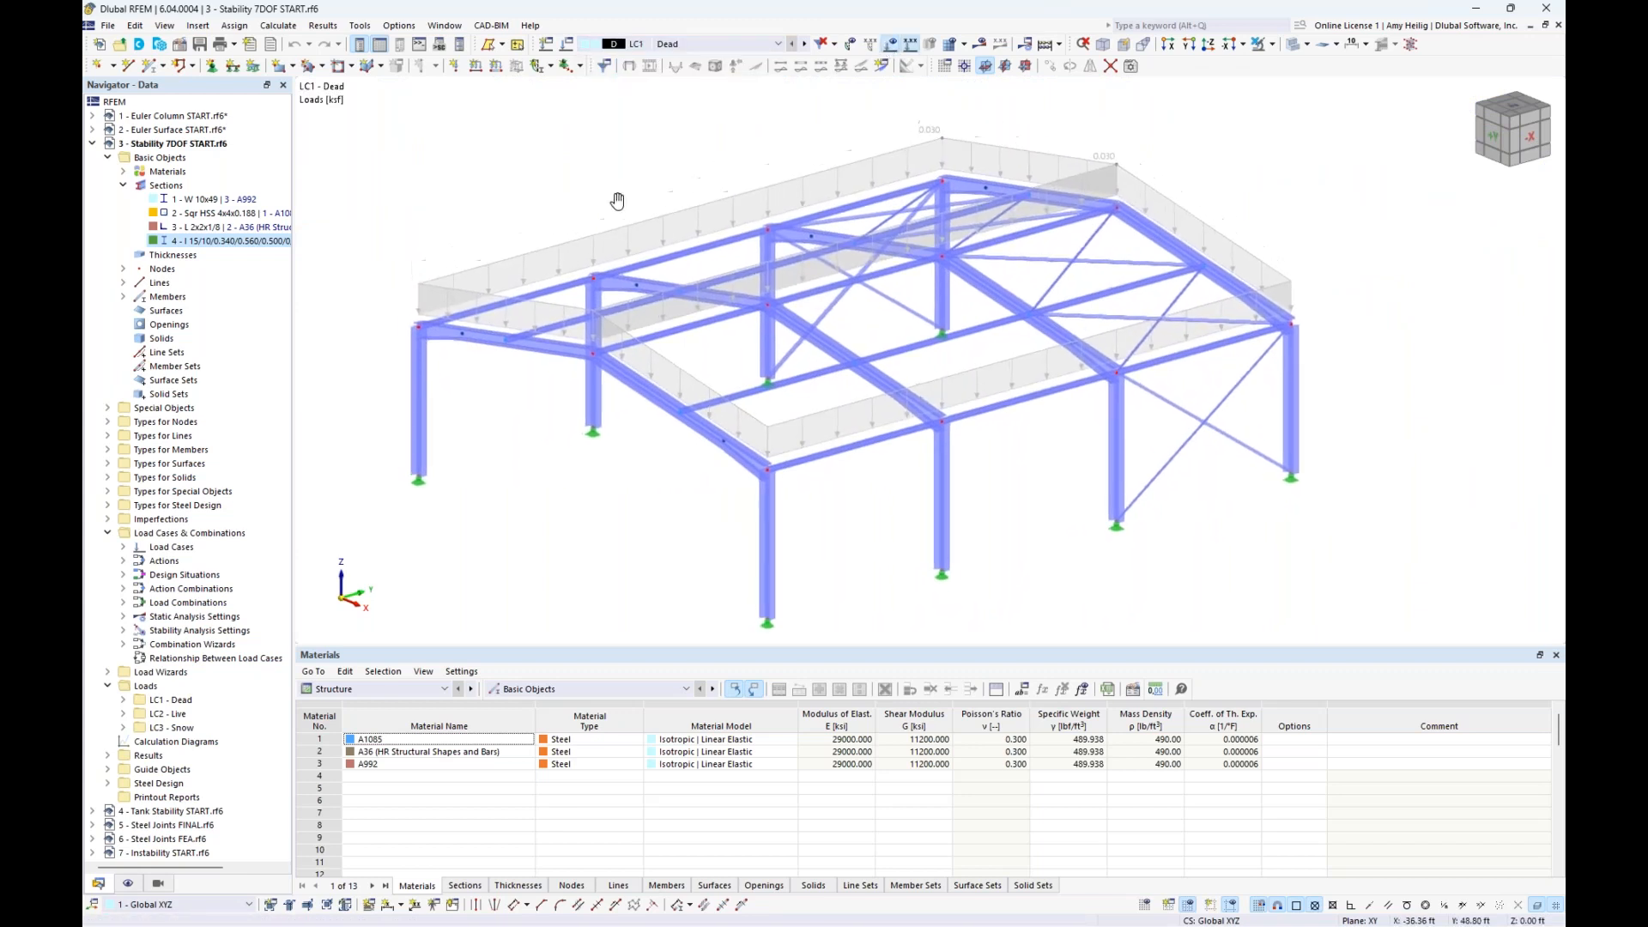
middle_drag(614, 182, 624, 225)
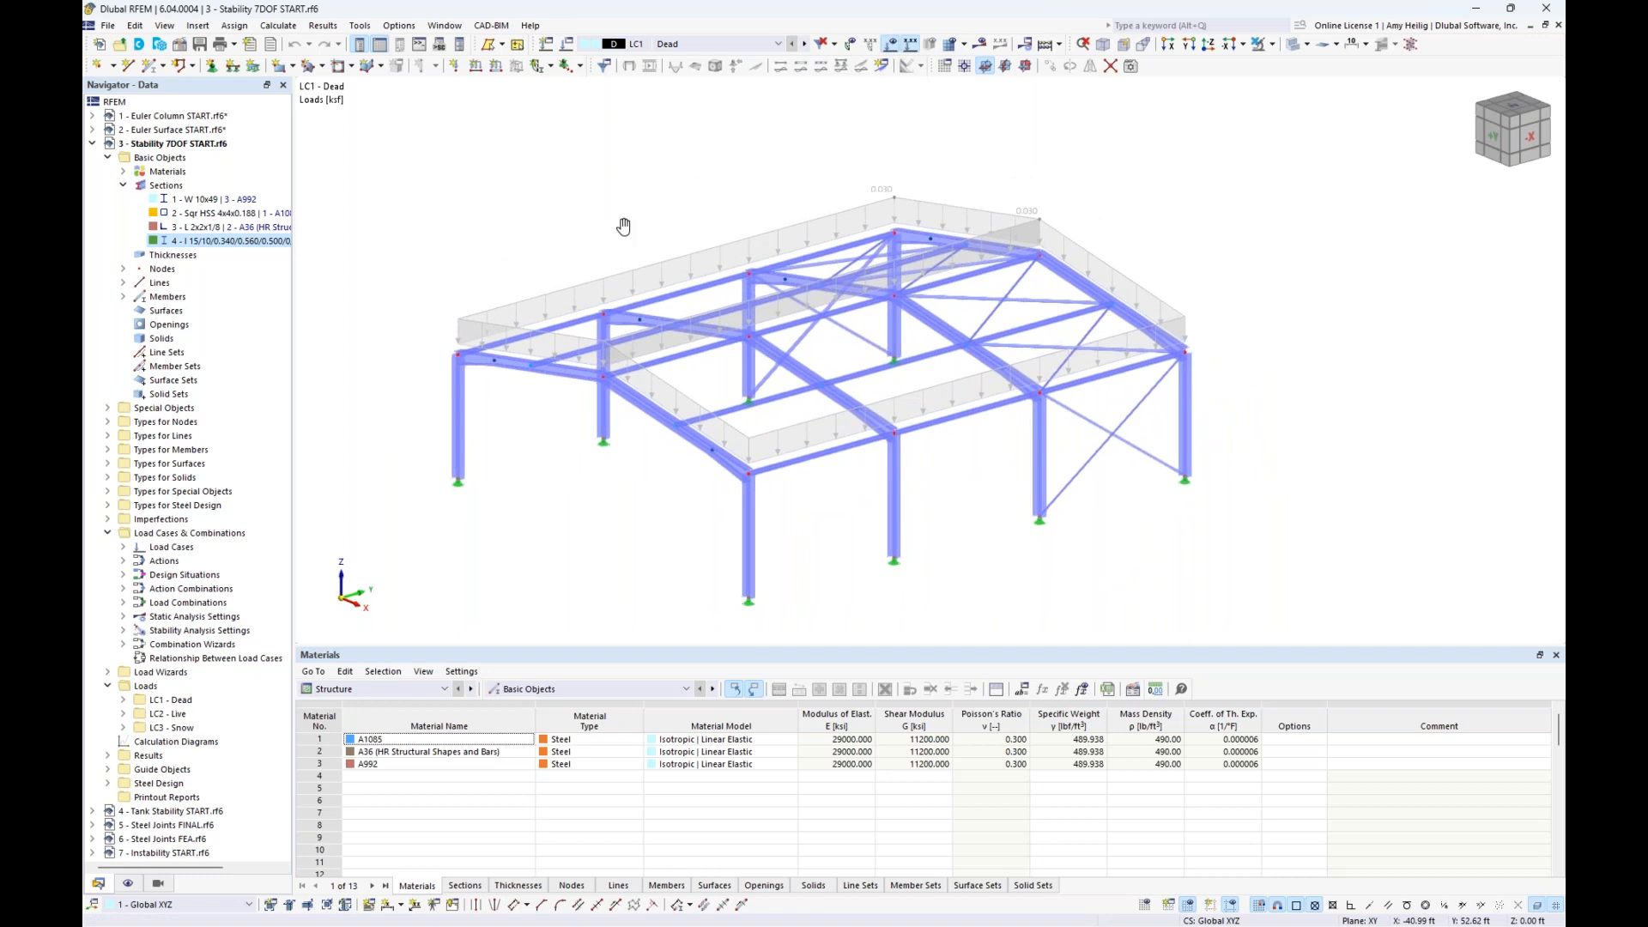
- Show the dead area load separately as the member loads generated on the frames
click(859, 212)
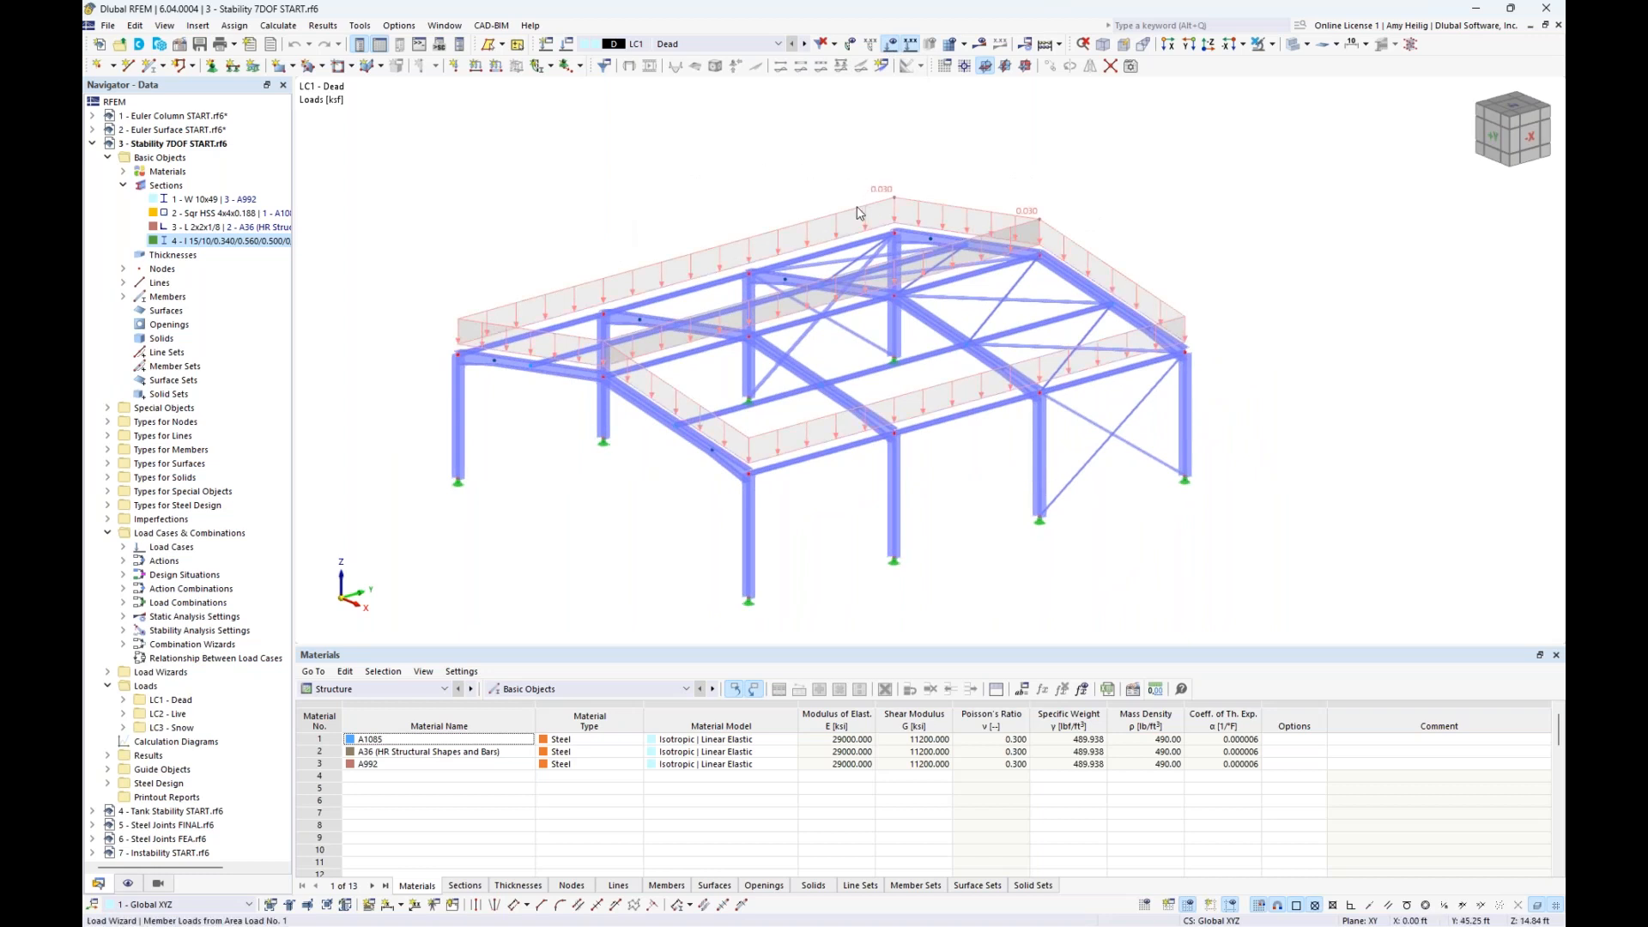
right_click(859, 212)
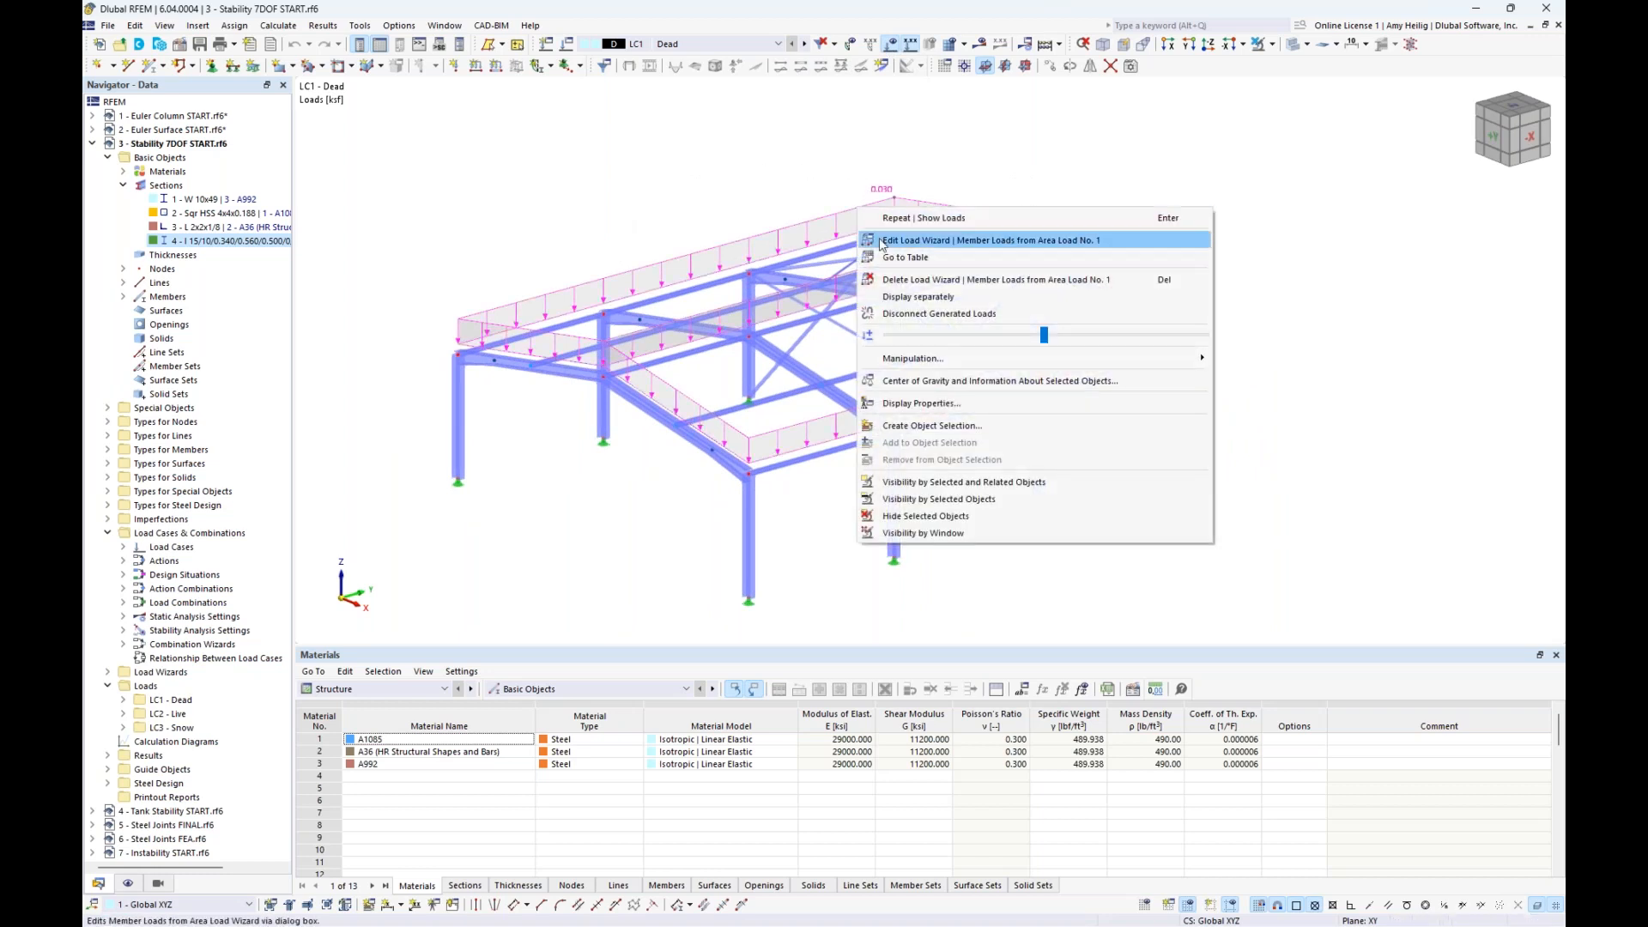
click(896, 297)
ctrl+middle_drag(1284, 296, 1251, 276)
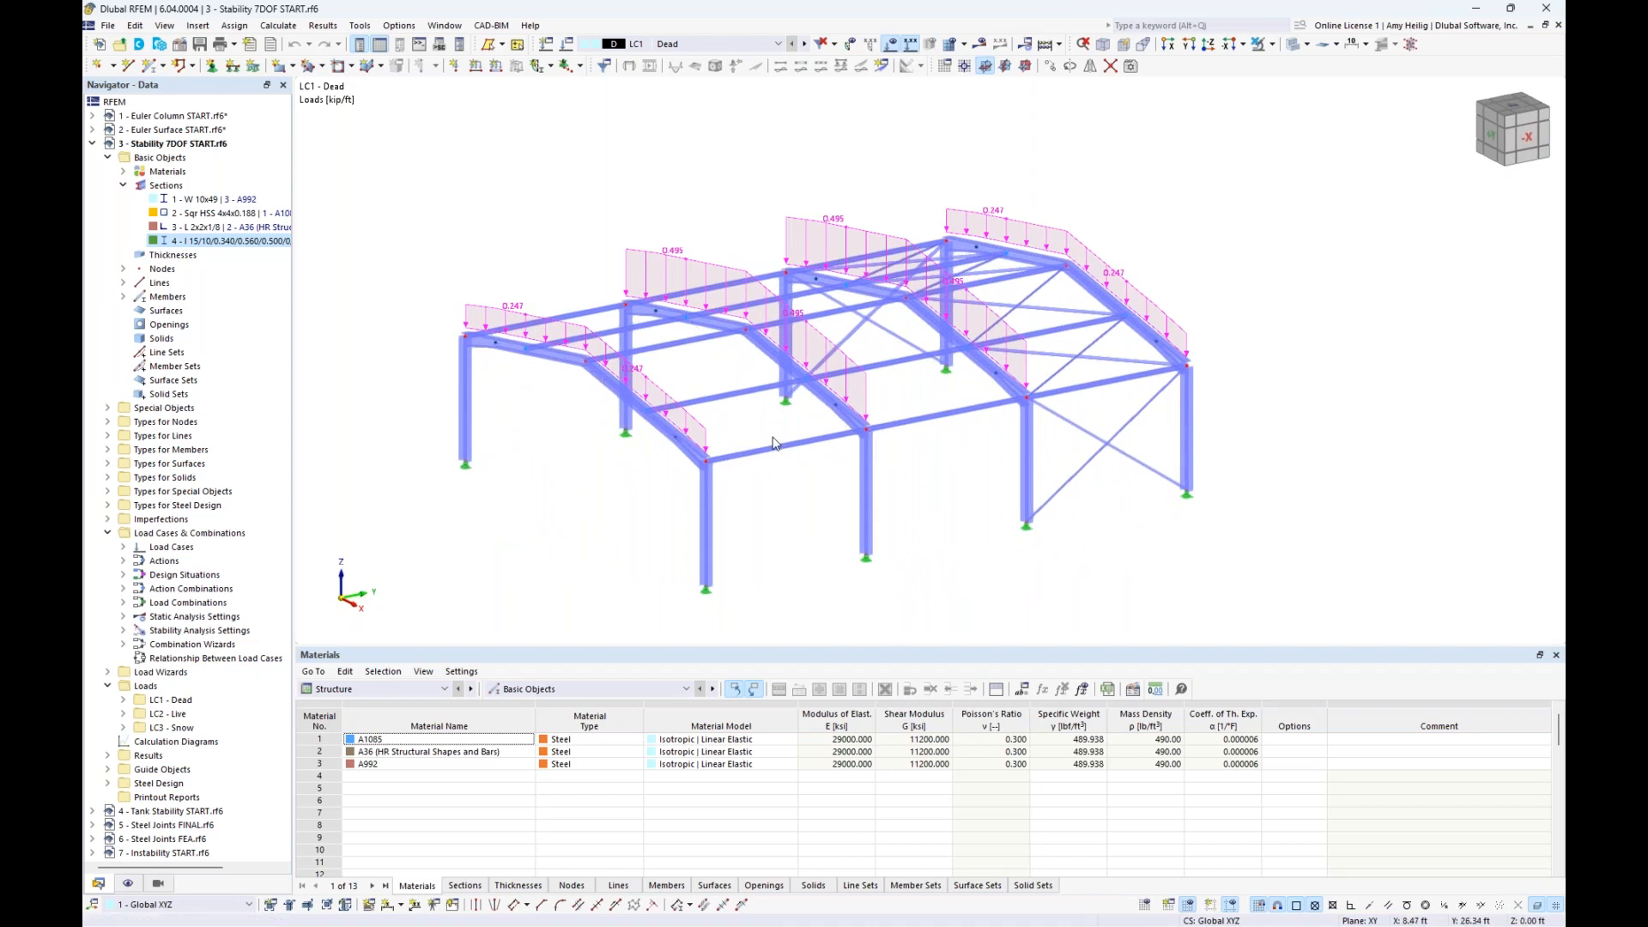
- View the LC2 Live member loads and return the display to the original area load
click(805, 44)
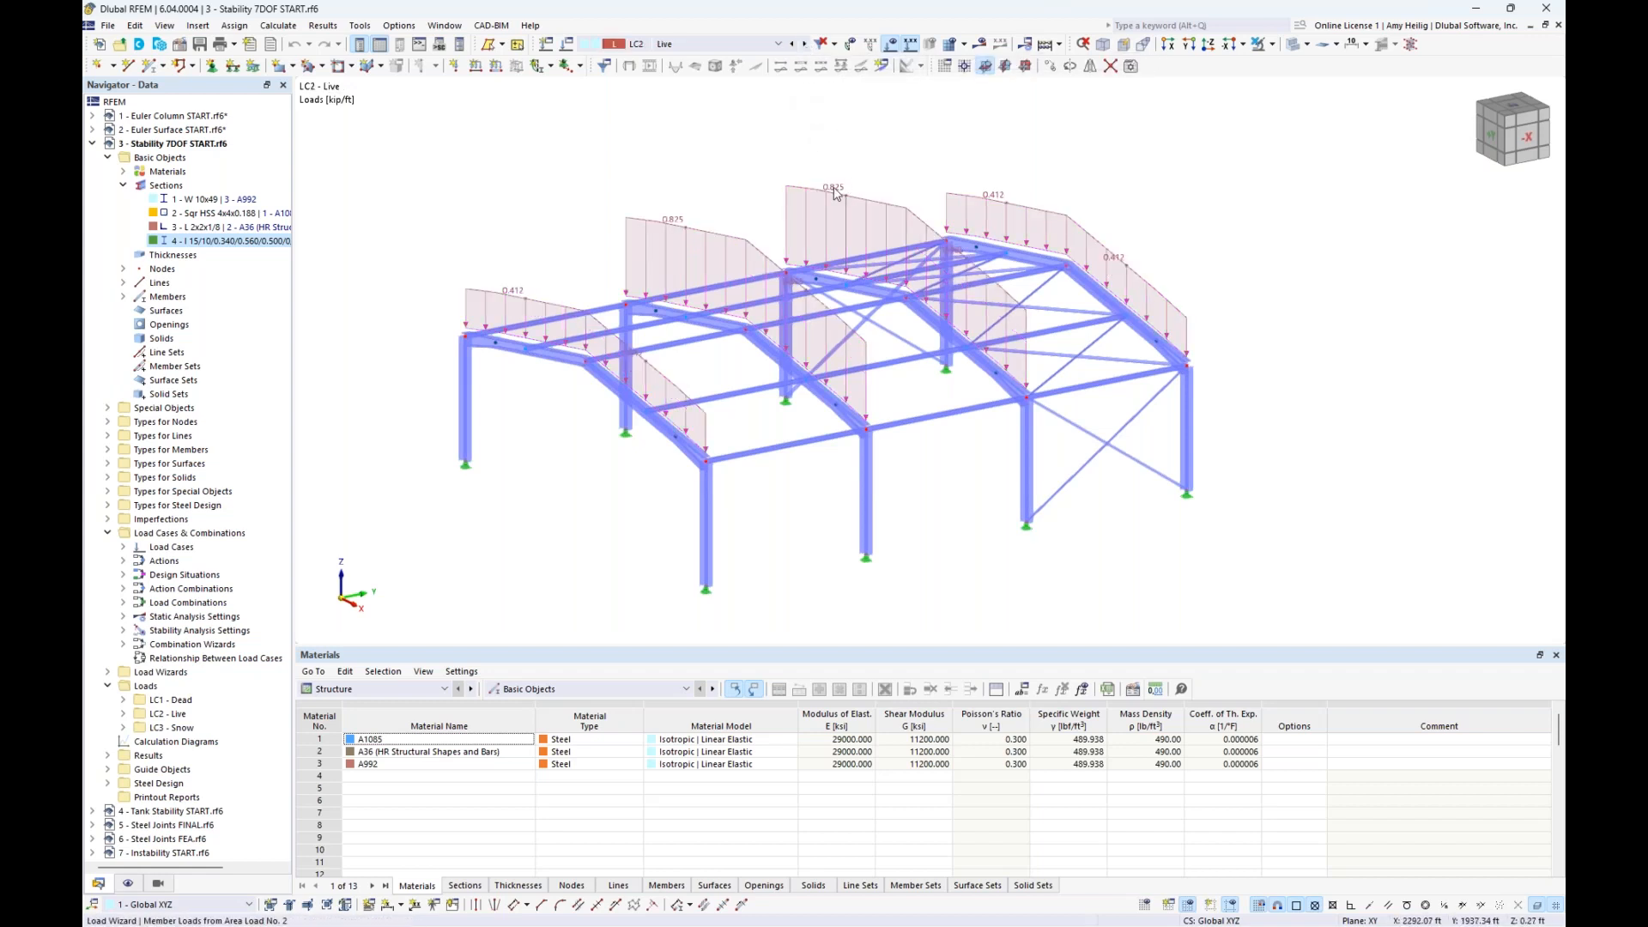
right_click(834, 193)
click(987, 281)
click(1244, 291)
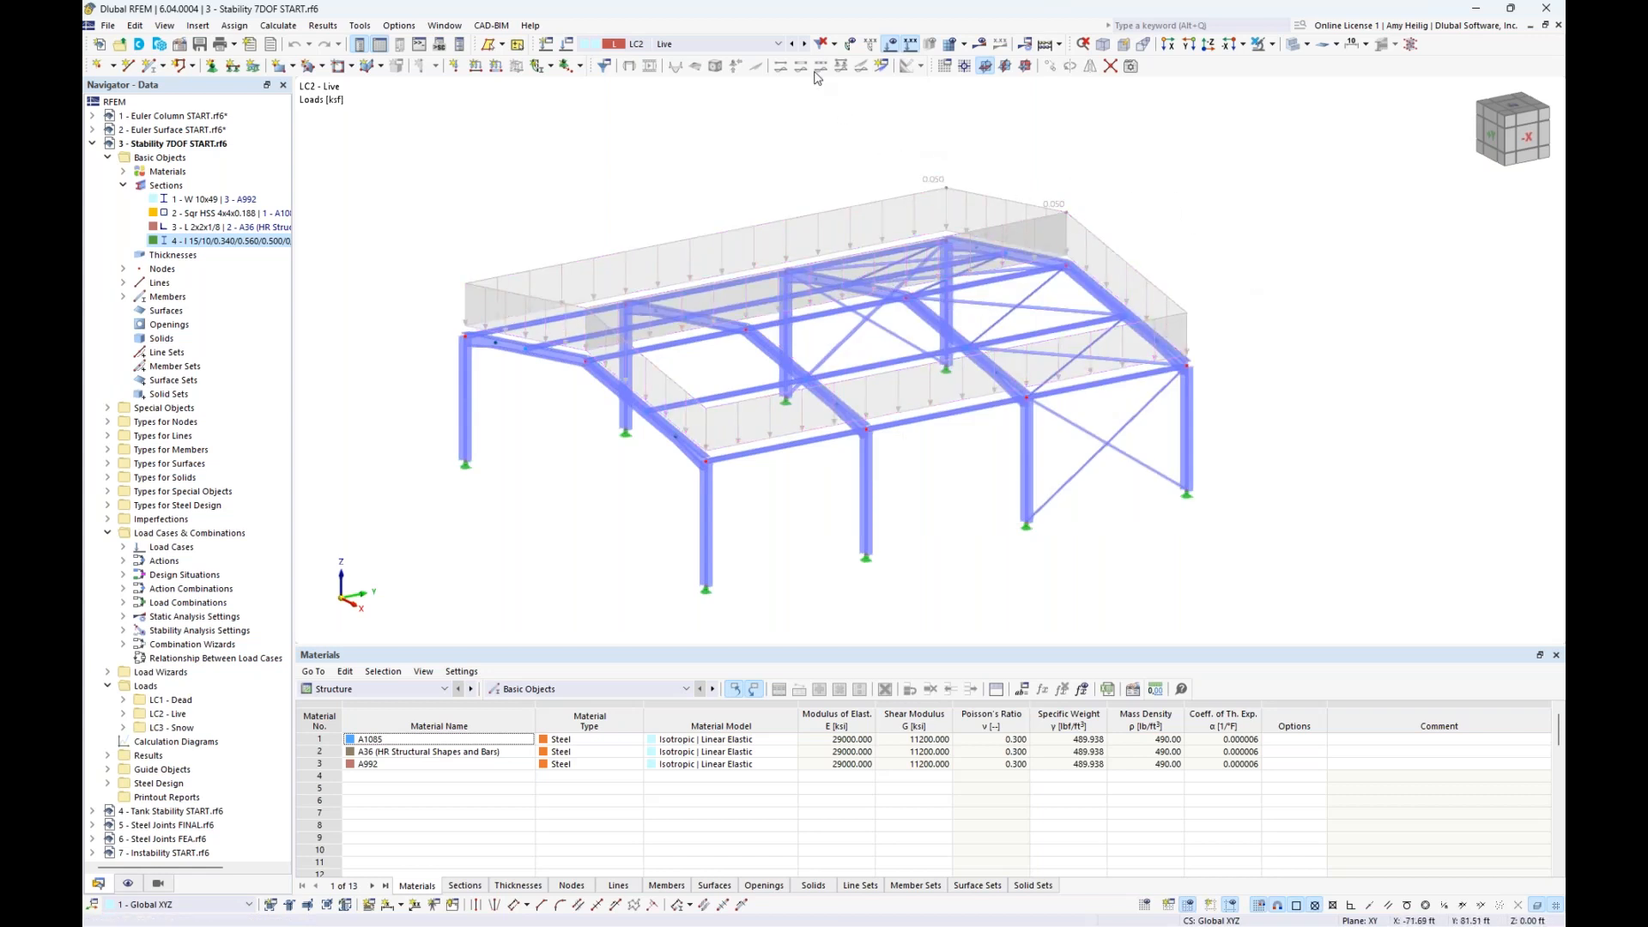
- Review the loads of LC3 Snow and of load combinations CO1 to CO3 on the hall
click(805, 44)
ctrl+middle_drag(688, 206, 721, 201)
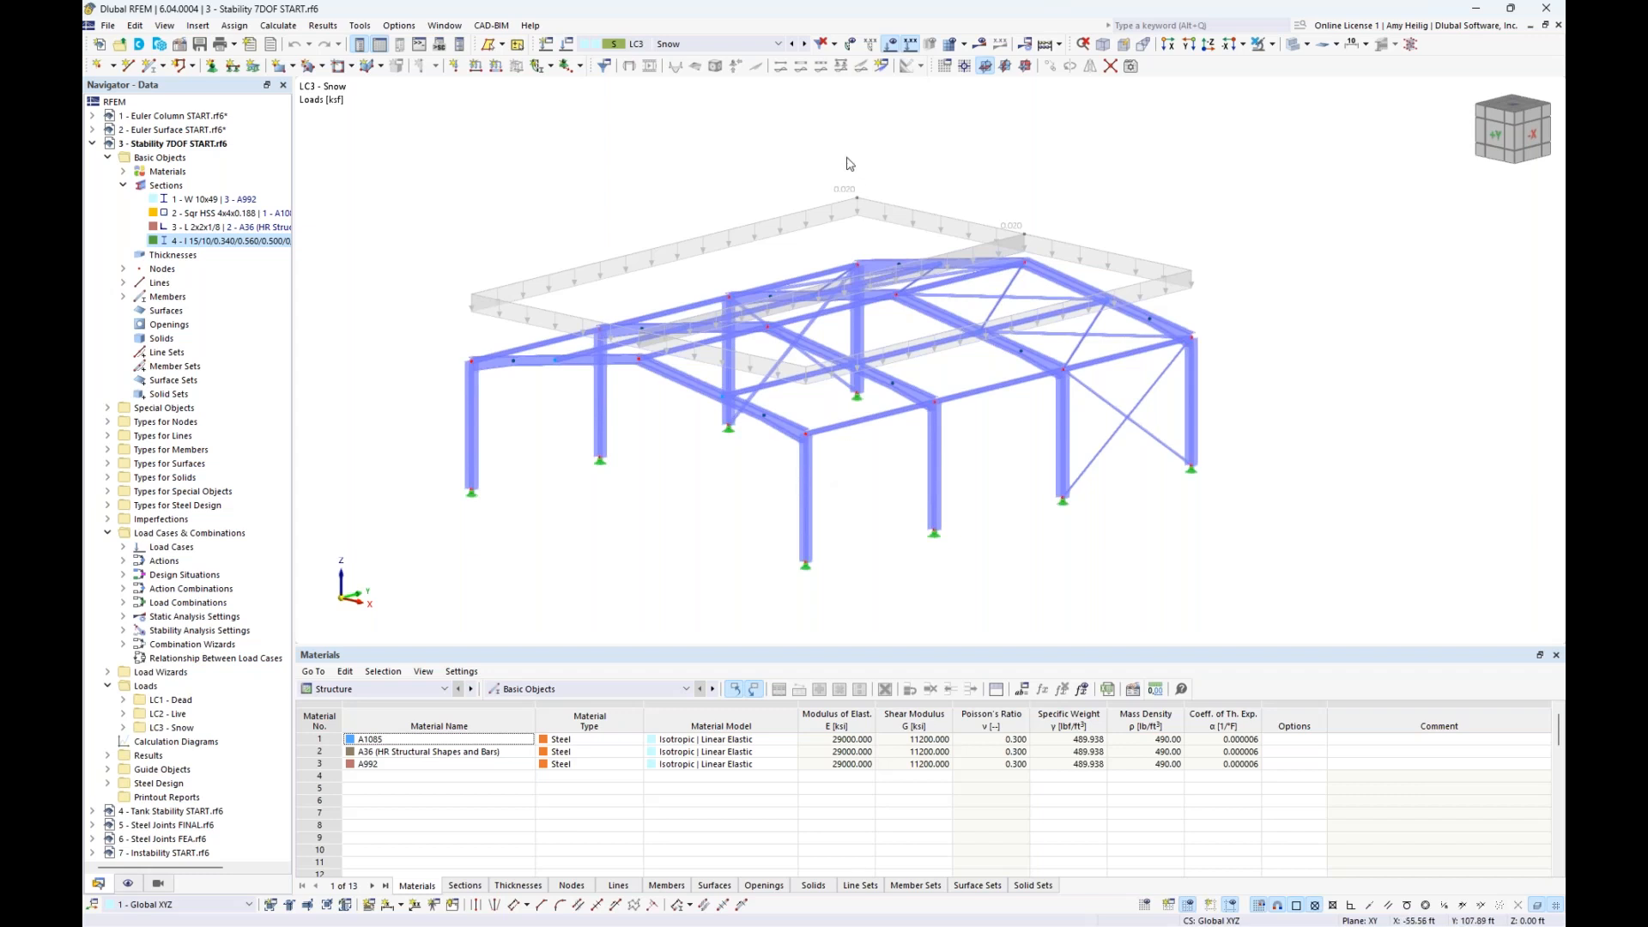
click(779, 44)
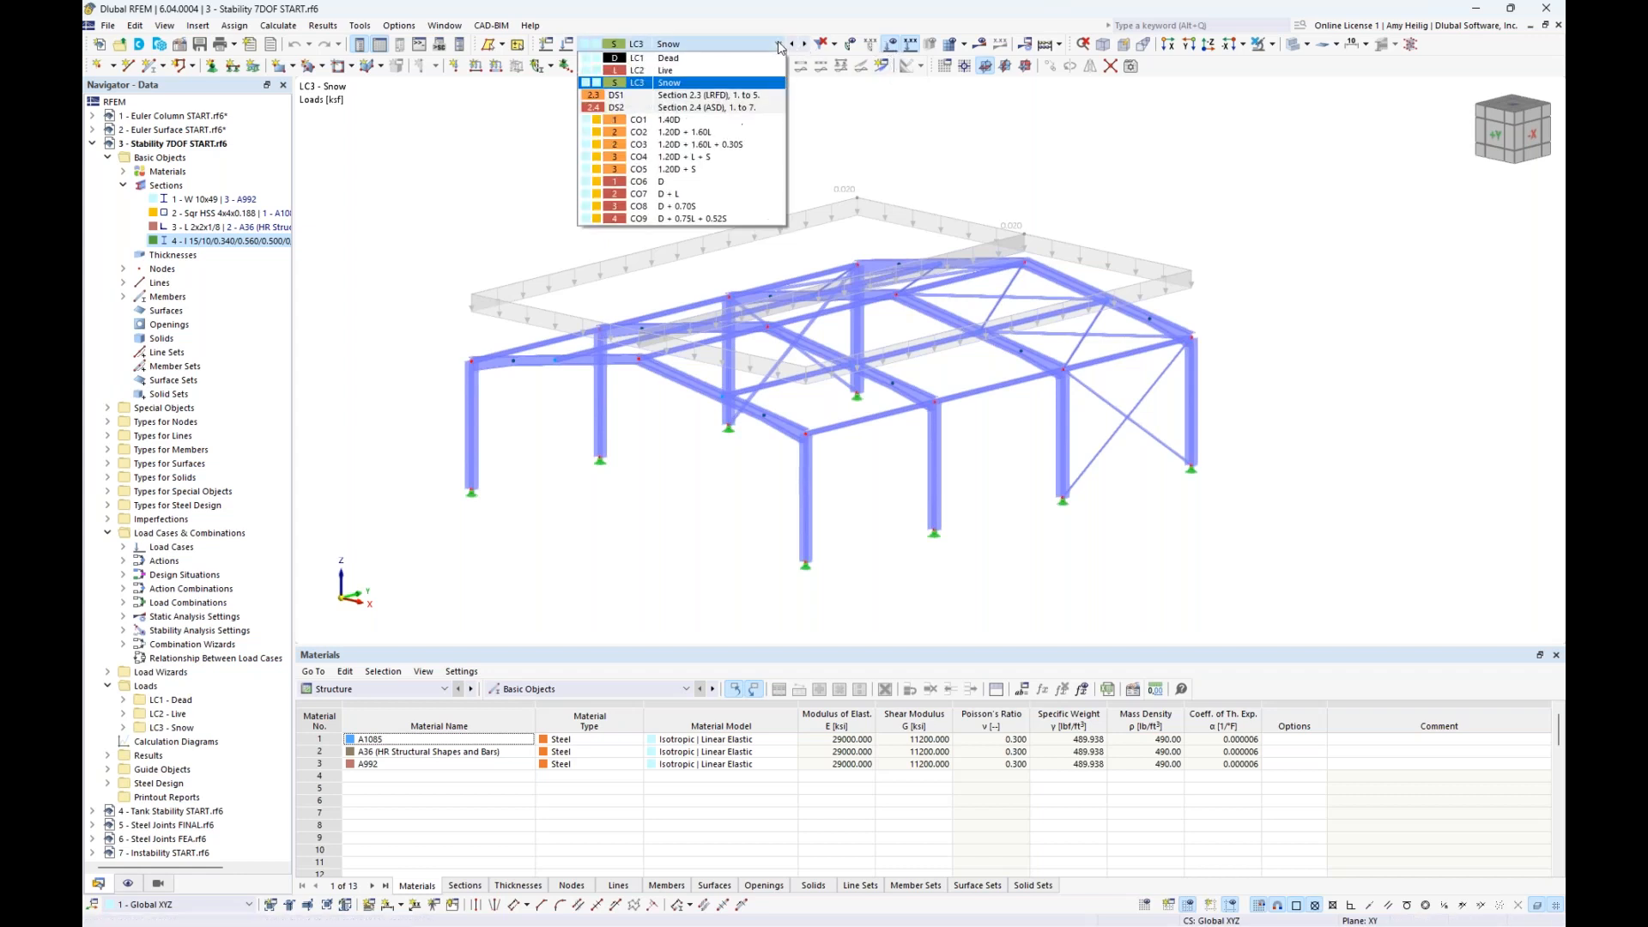
click(767, 124)
click(804, 44)
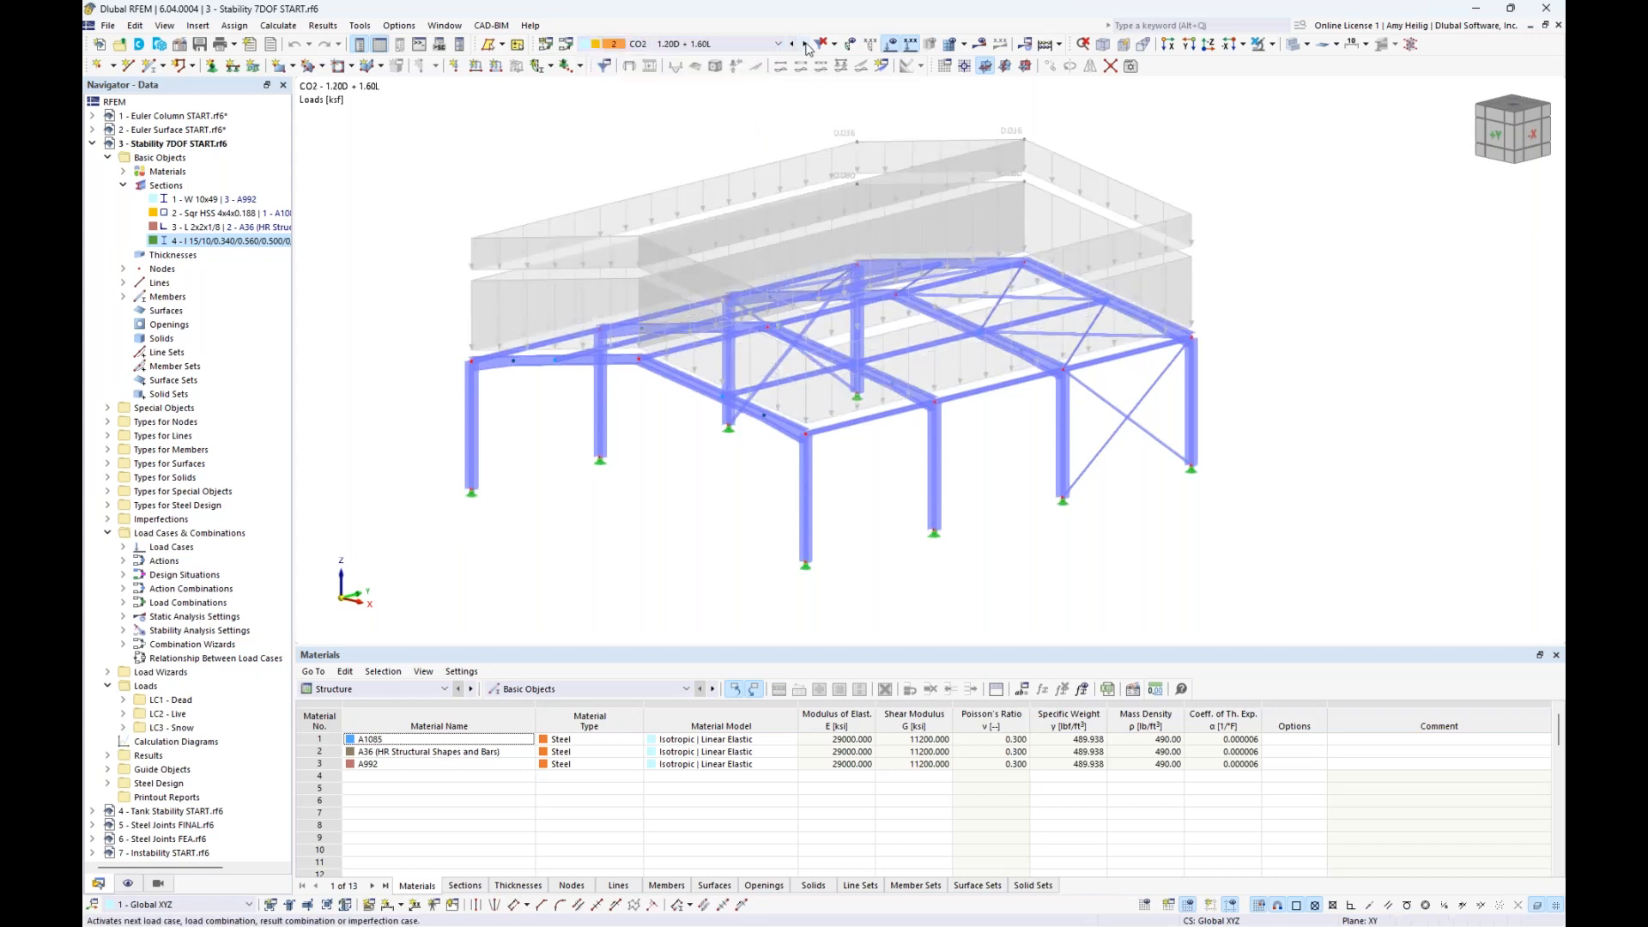
click(806, 46)
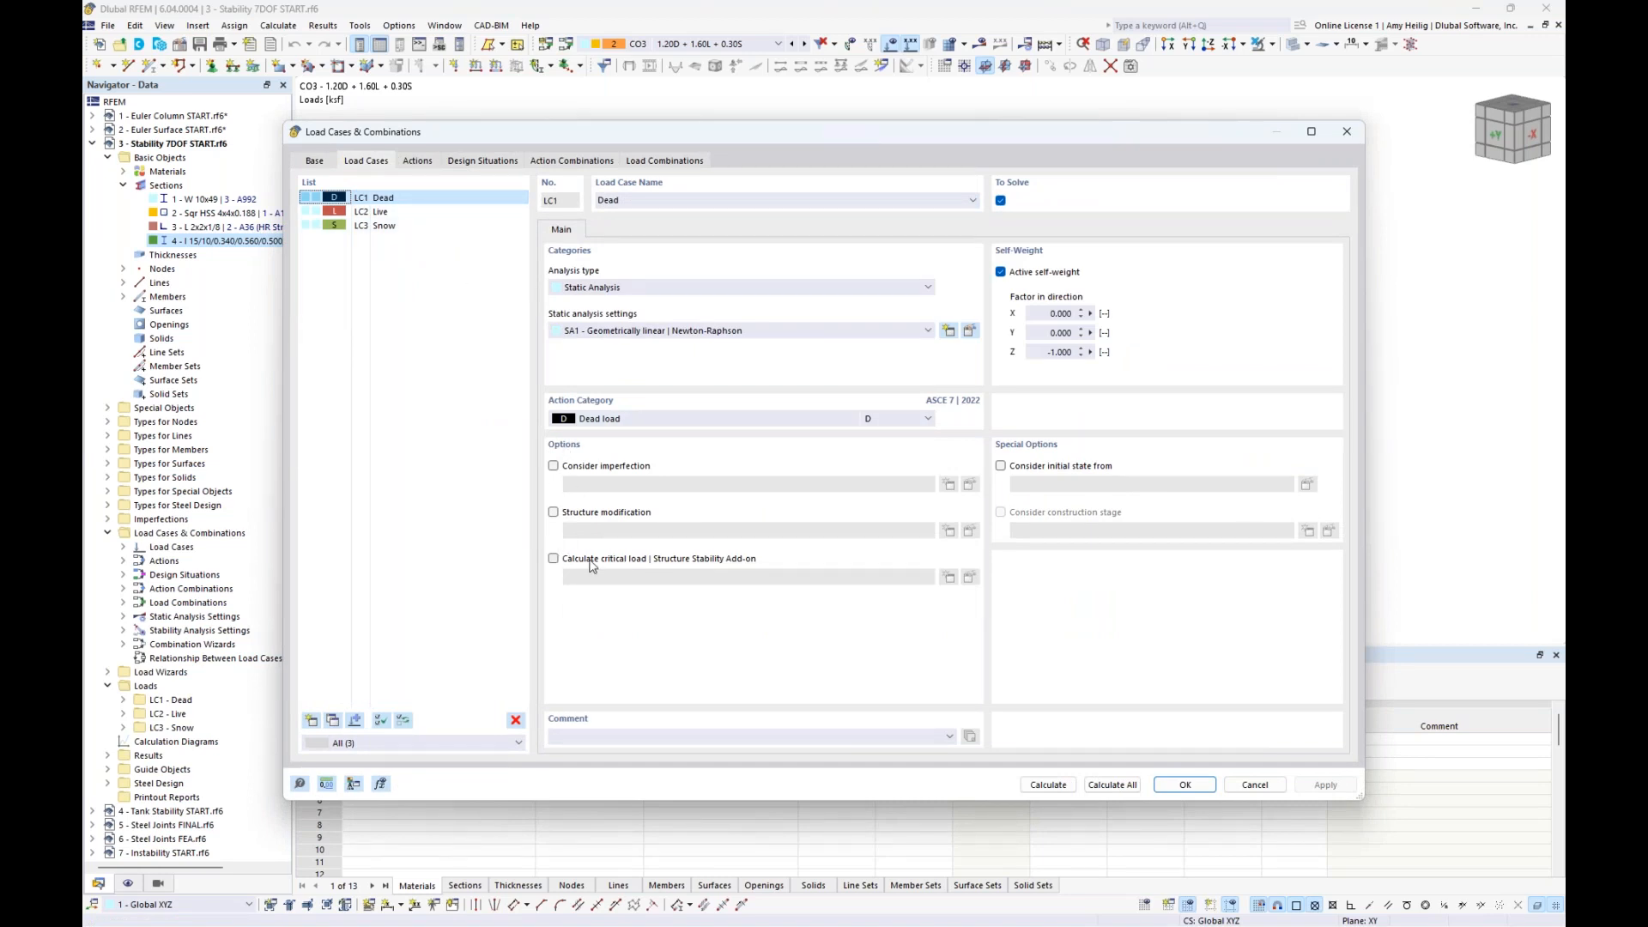
- Review the ASCE 7 2022 combination standard and the LRFD and ASD design situations in the load cases and combinations settings
click(493, 163)
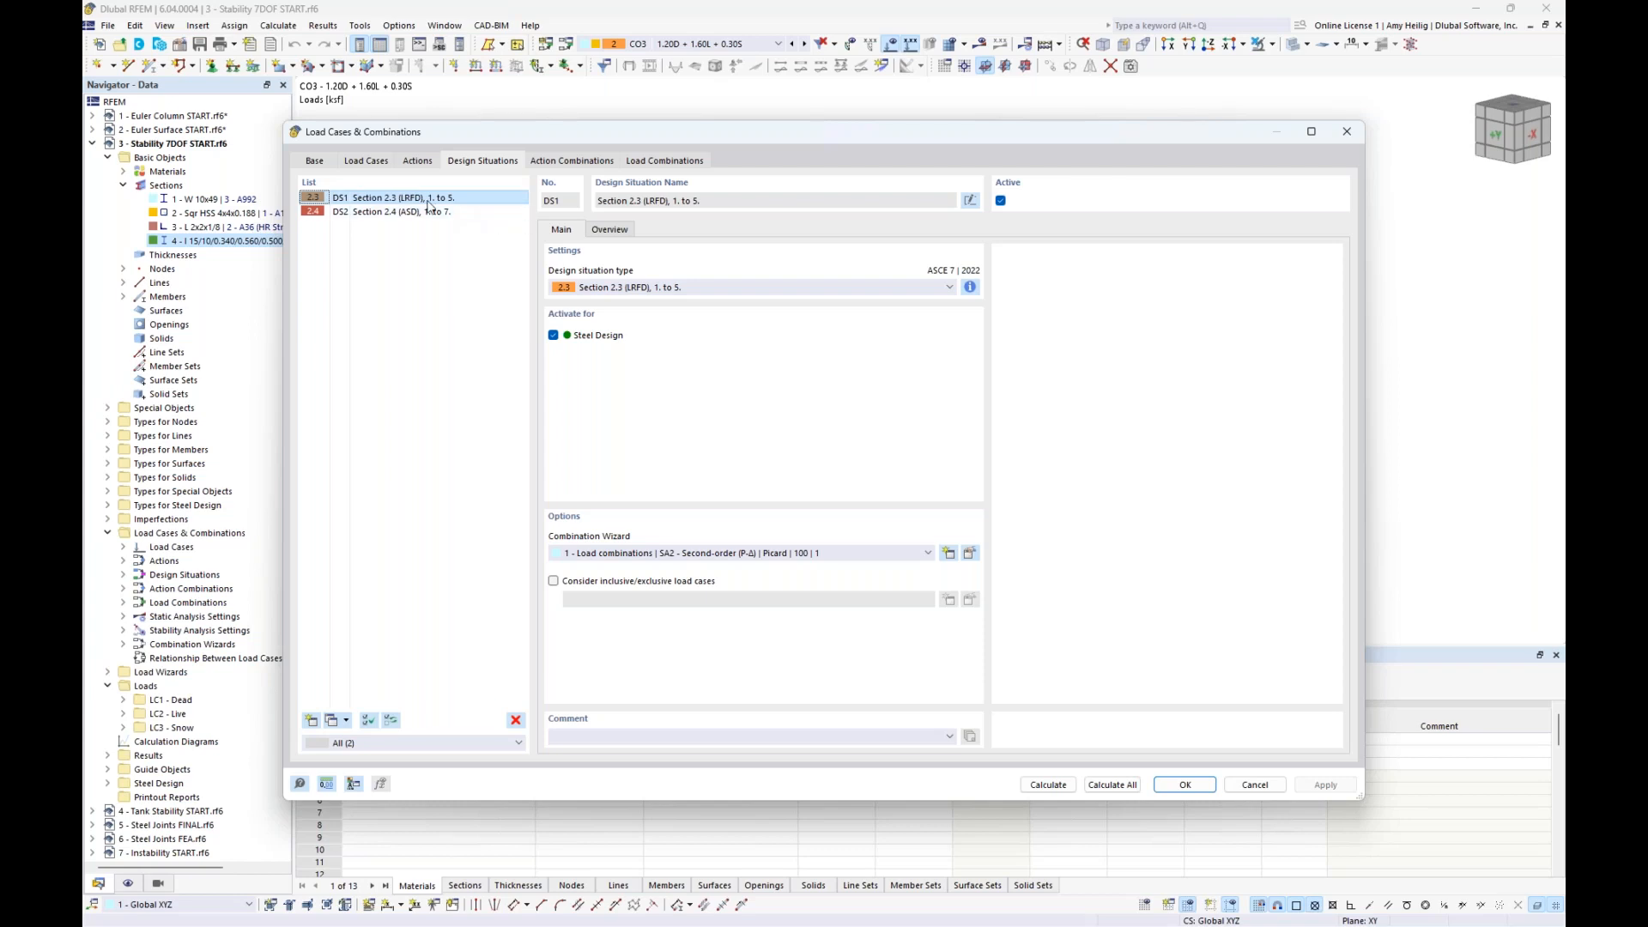
click(315, 162)
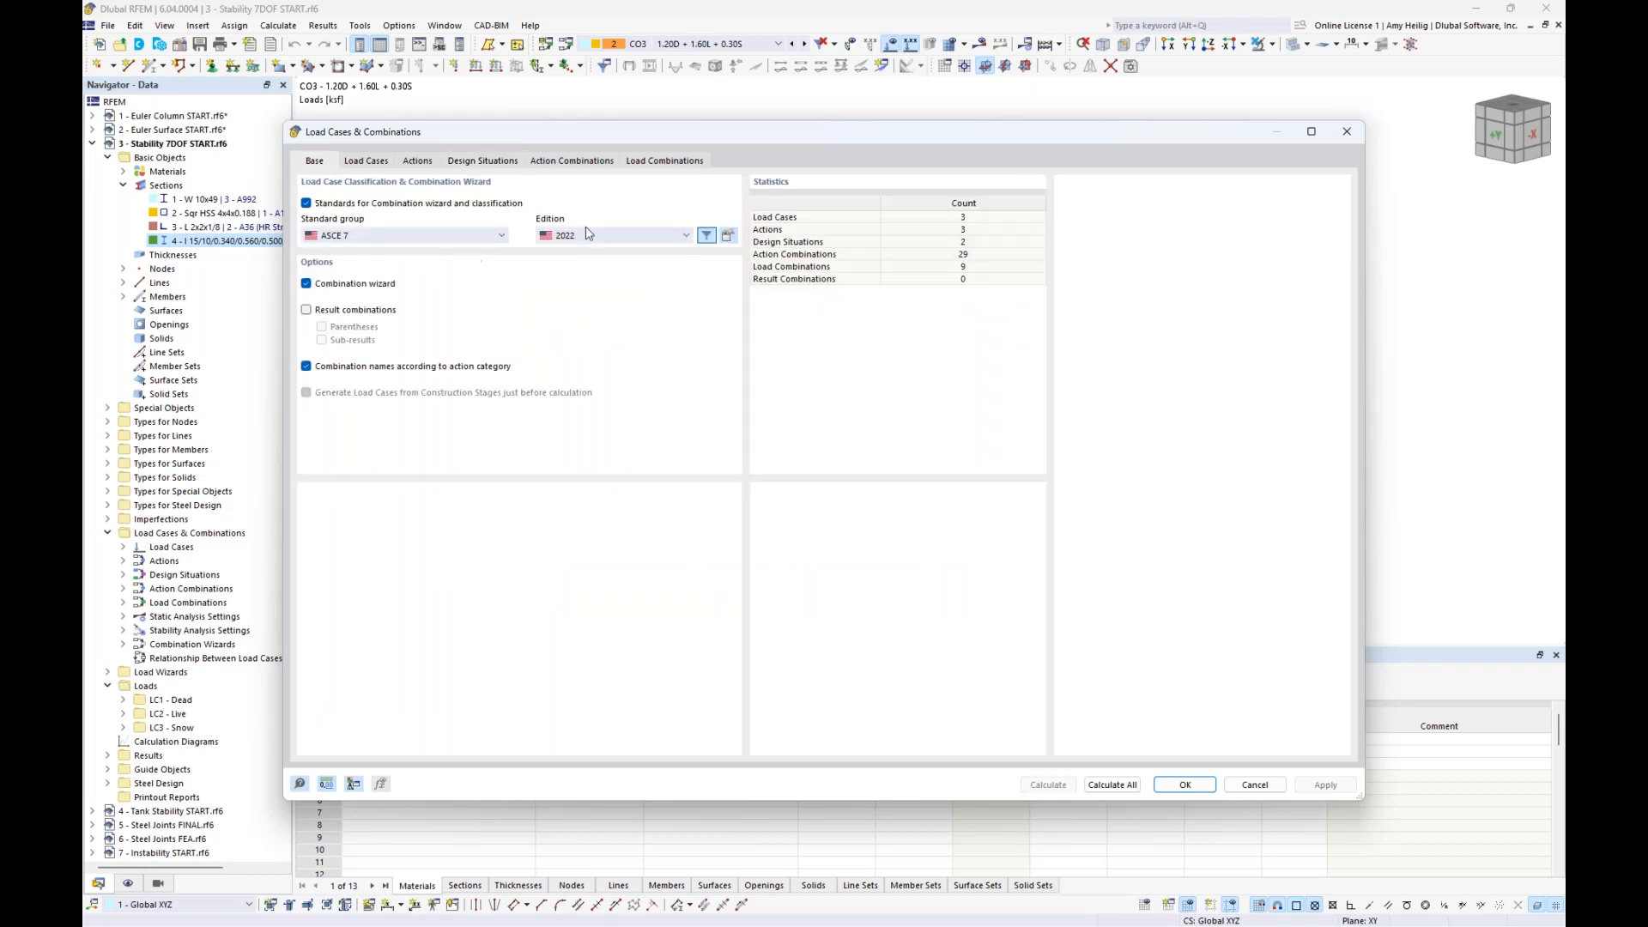
click(483, 162)
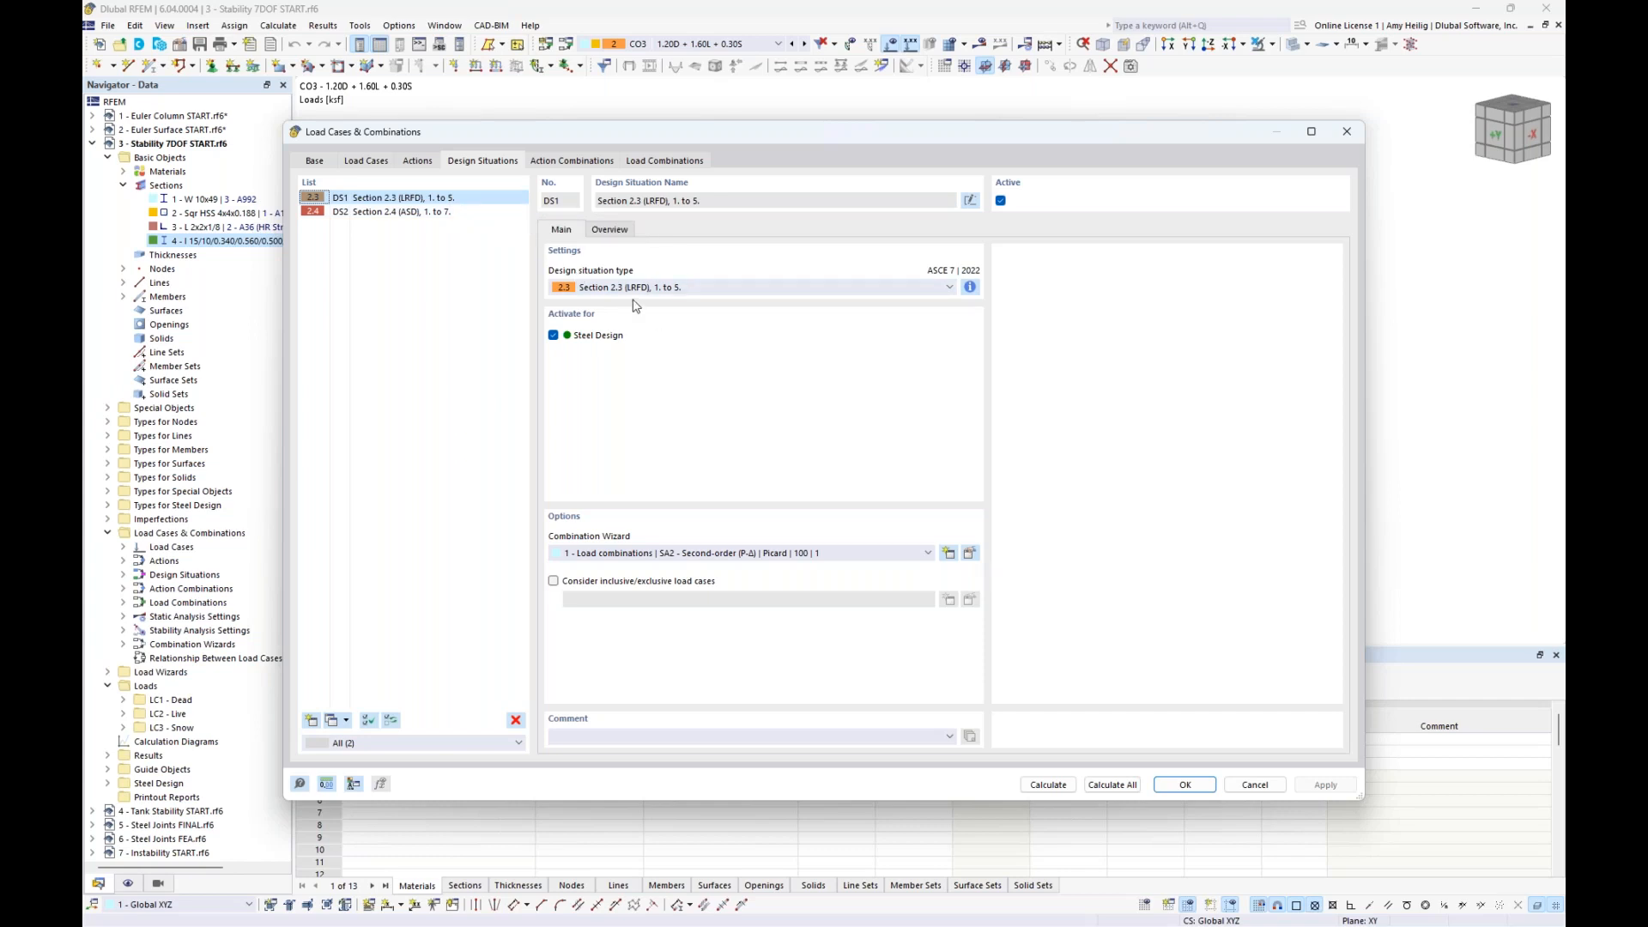
click(431, 212)
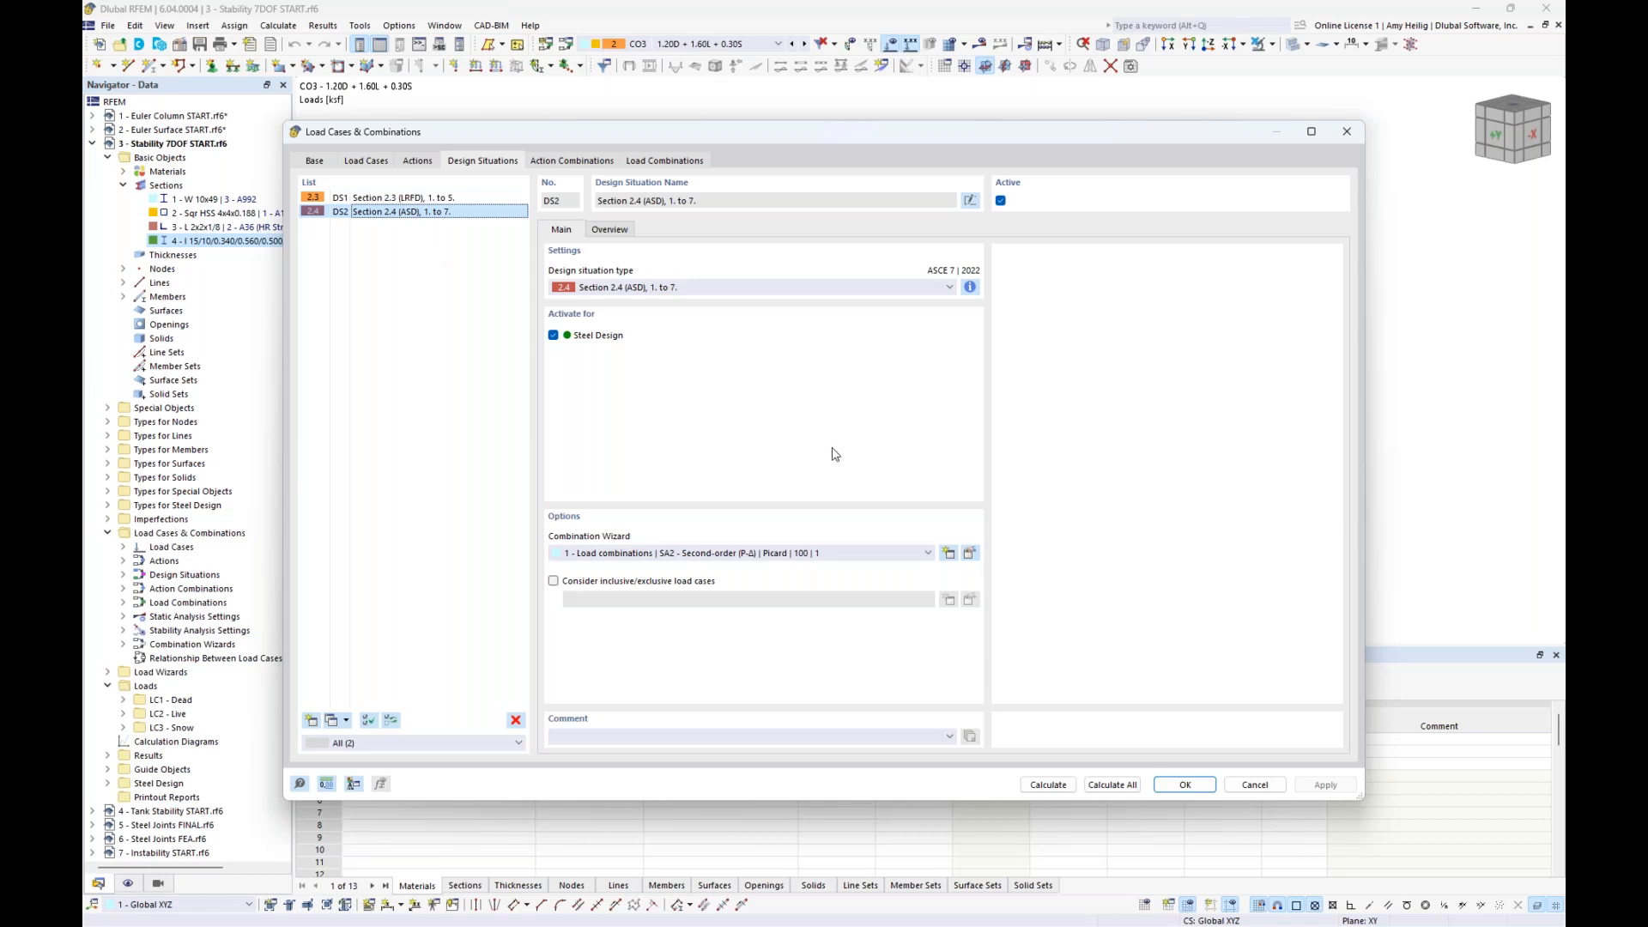
- Activate stability analysis in combination wizard 1 using the linear eigenvalue settings ST1, with the number of lowest eigenvalues set to 10
click(970, 554)
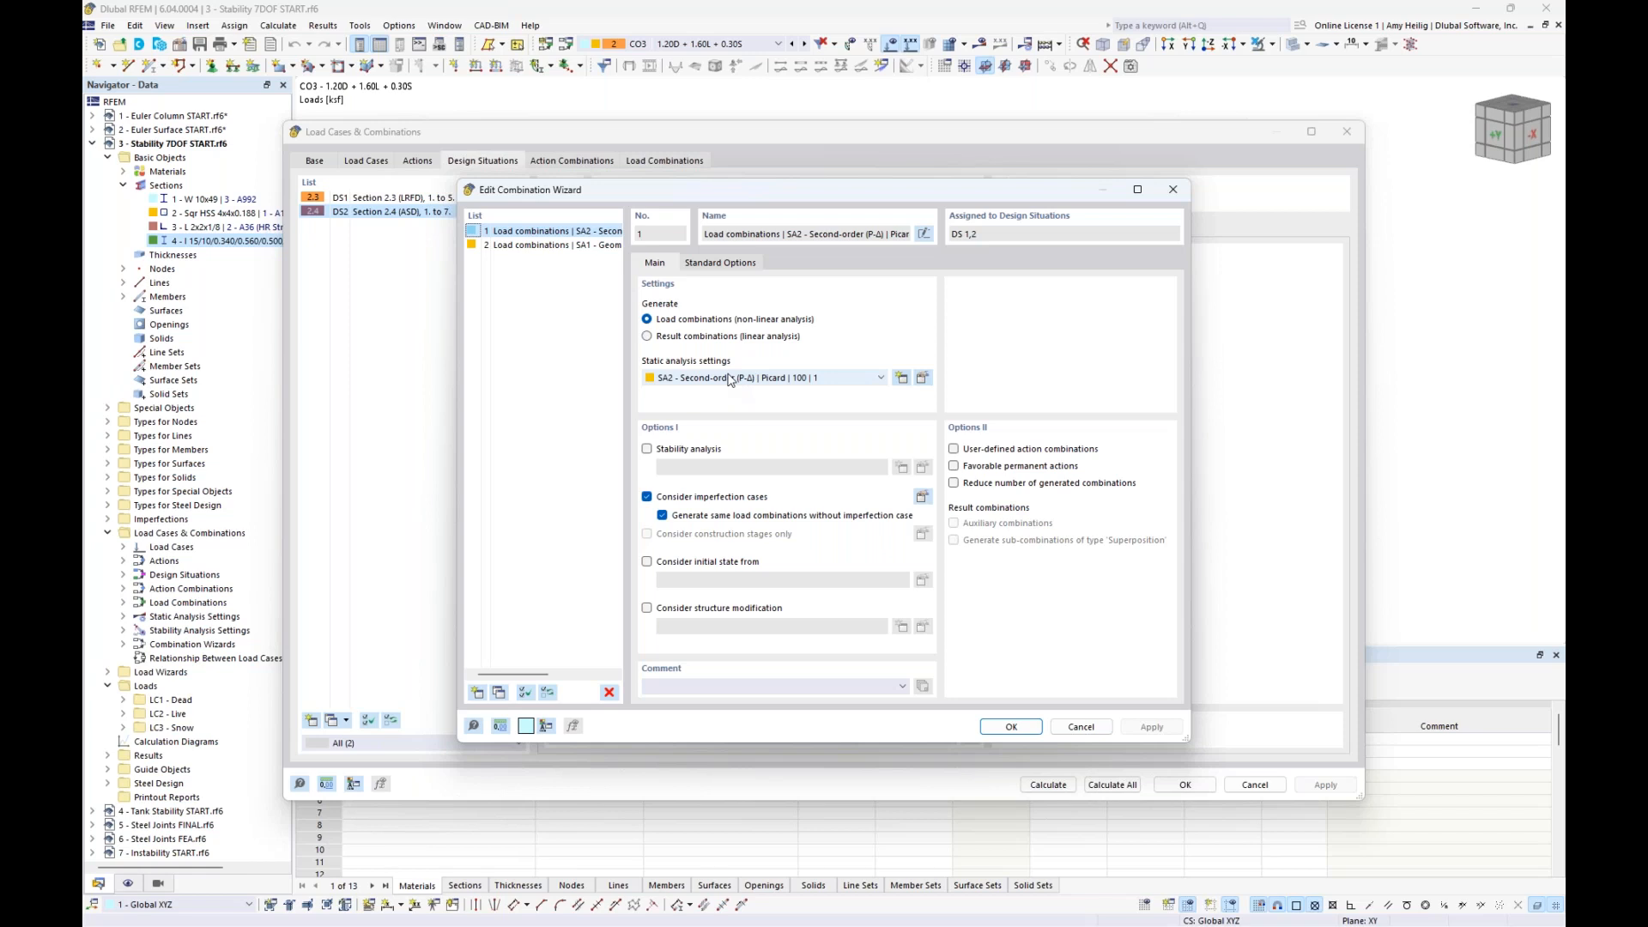
click(647, 450)
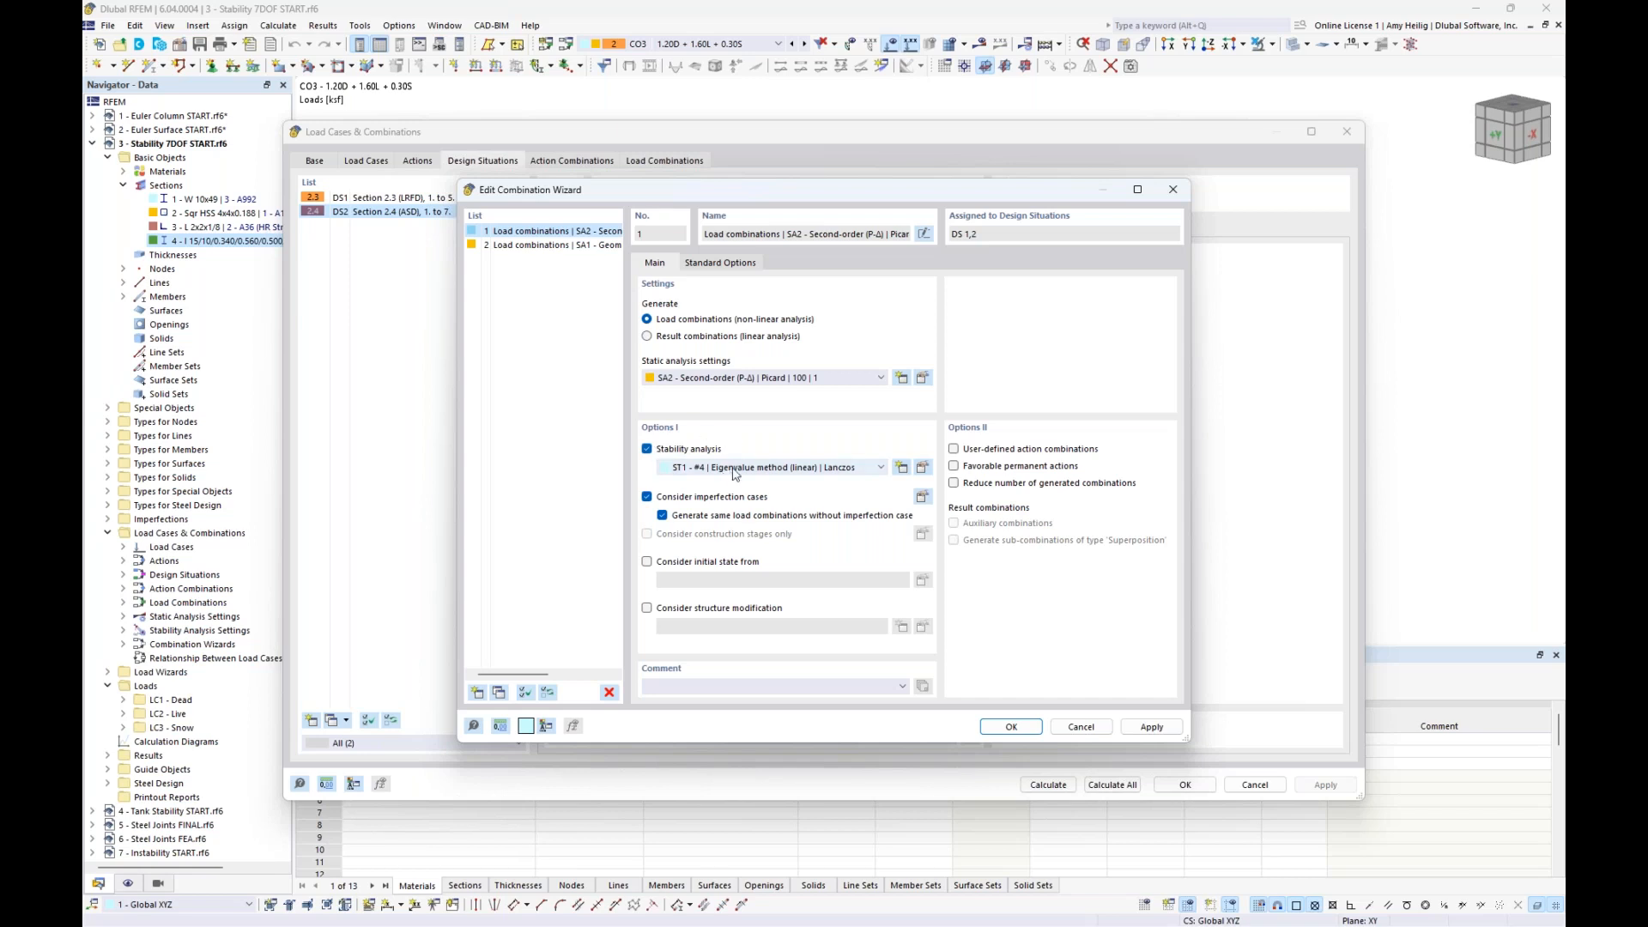
click(923, 468)
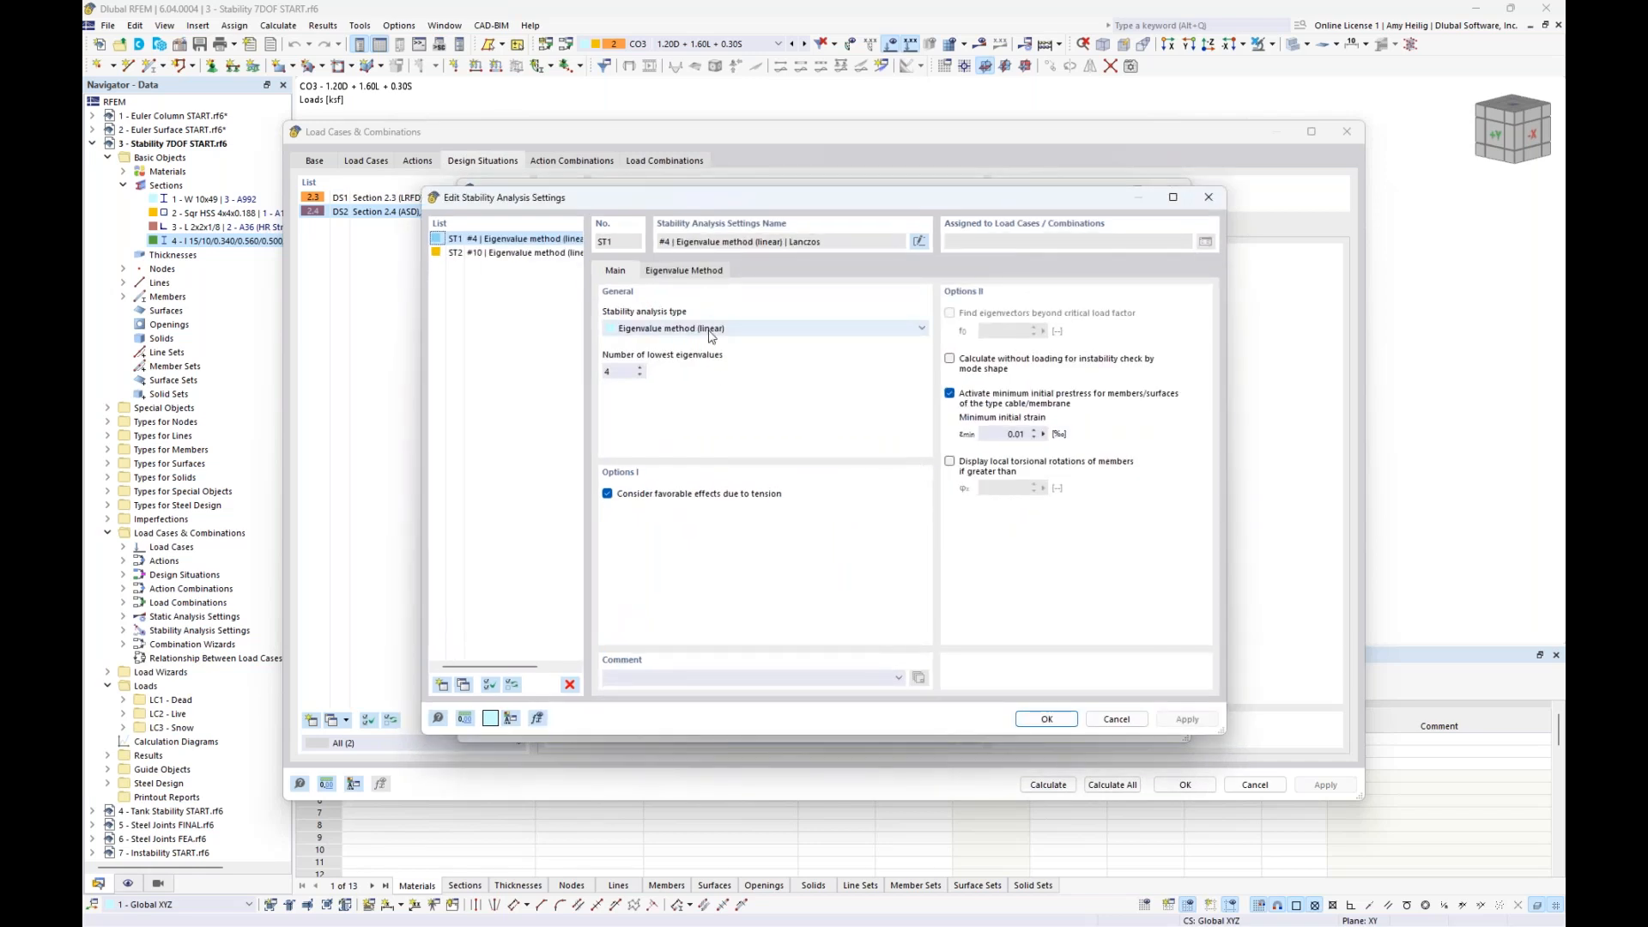
double_click(620, 372)
text(10)
click(1046, 719)
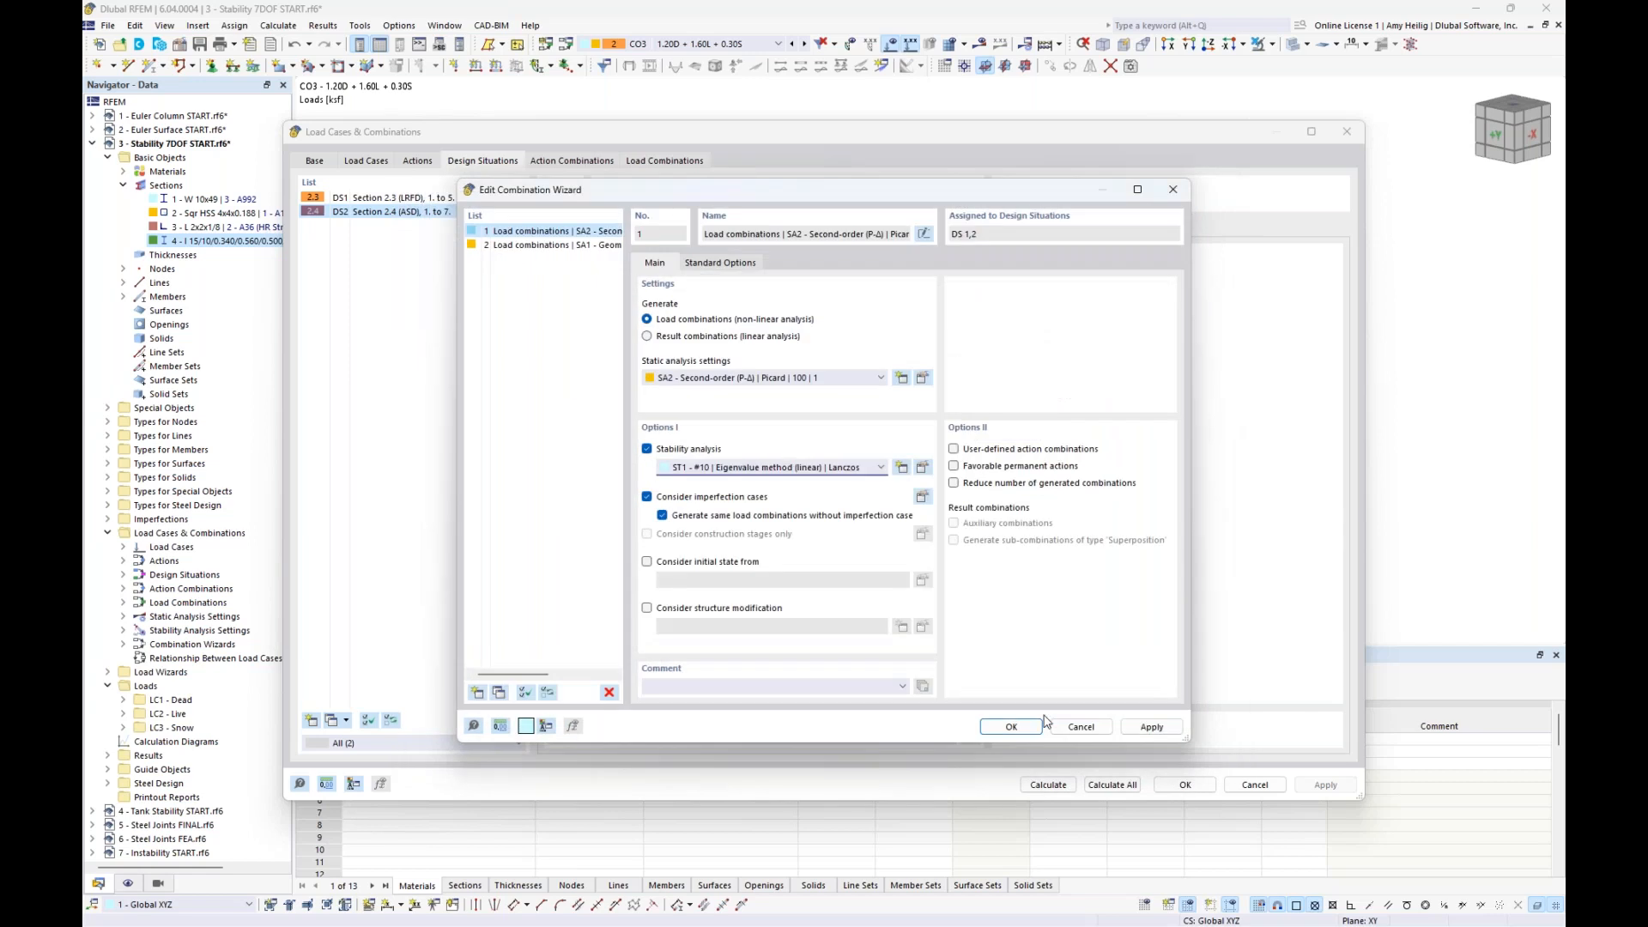
click(1011, 727)
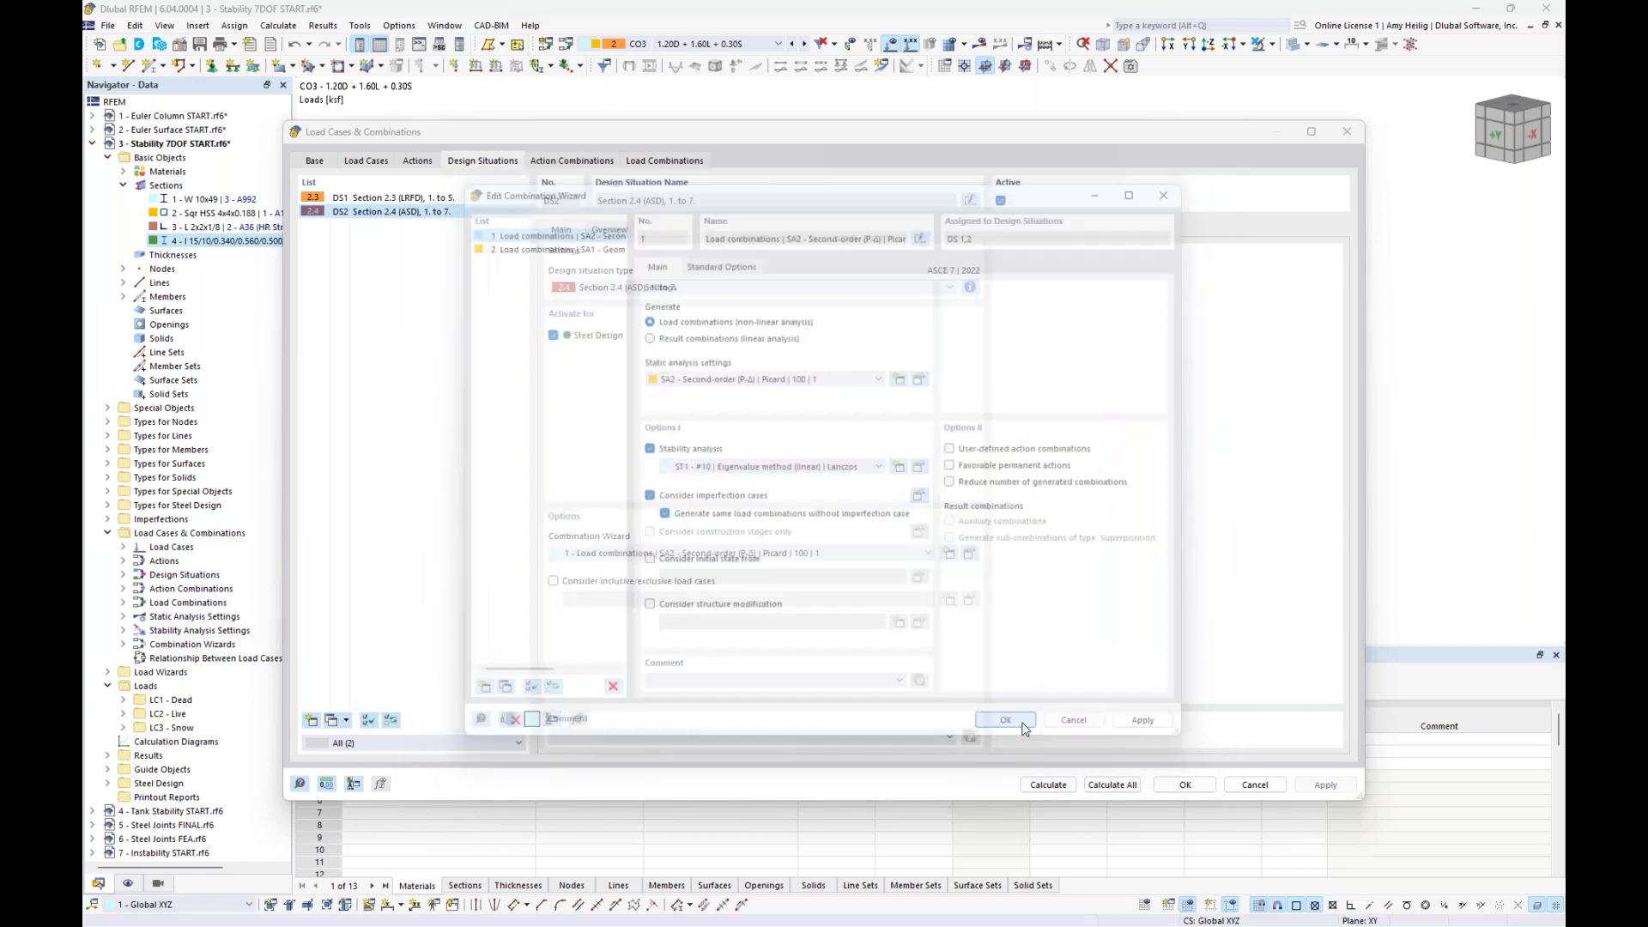
- Check the critical load calculation settings of load combinations CO1 to CO6
click(654, 163)
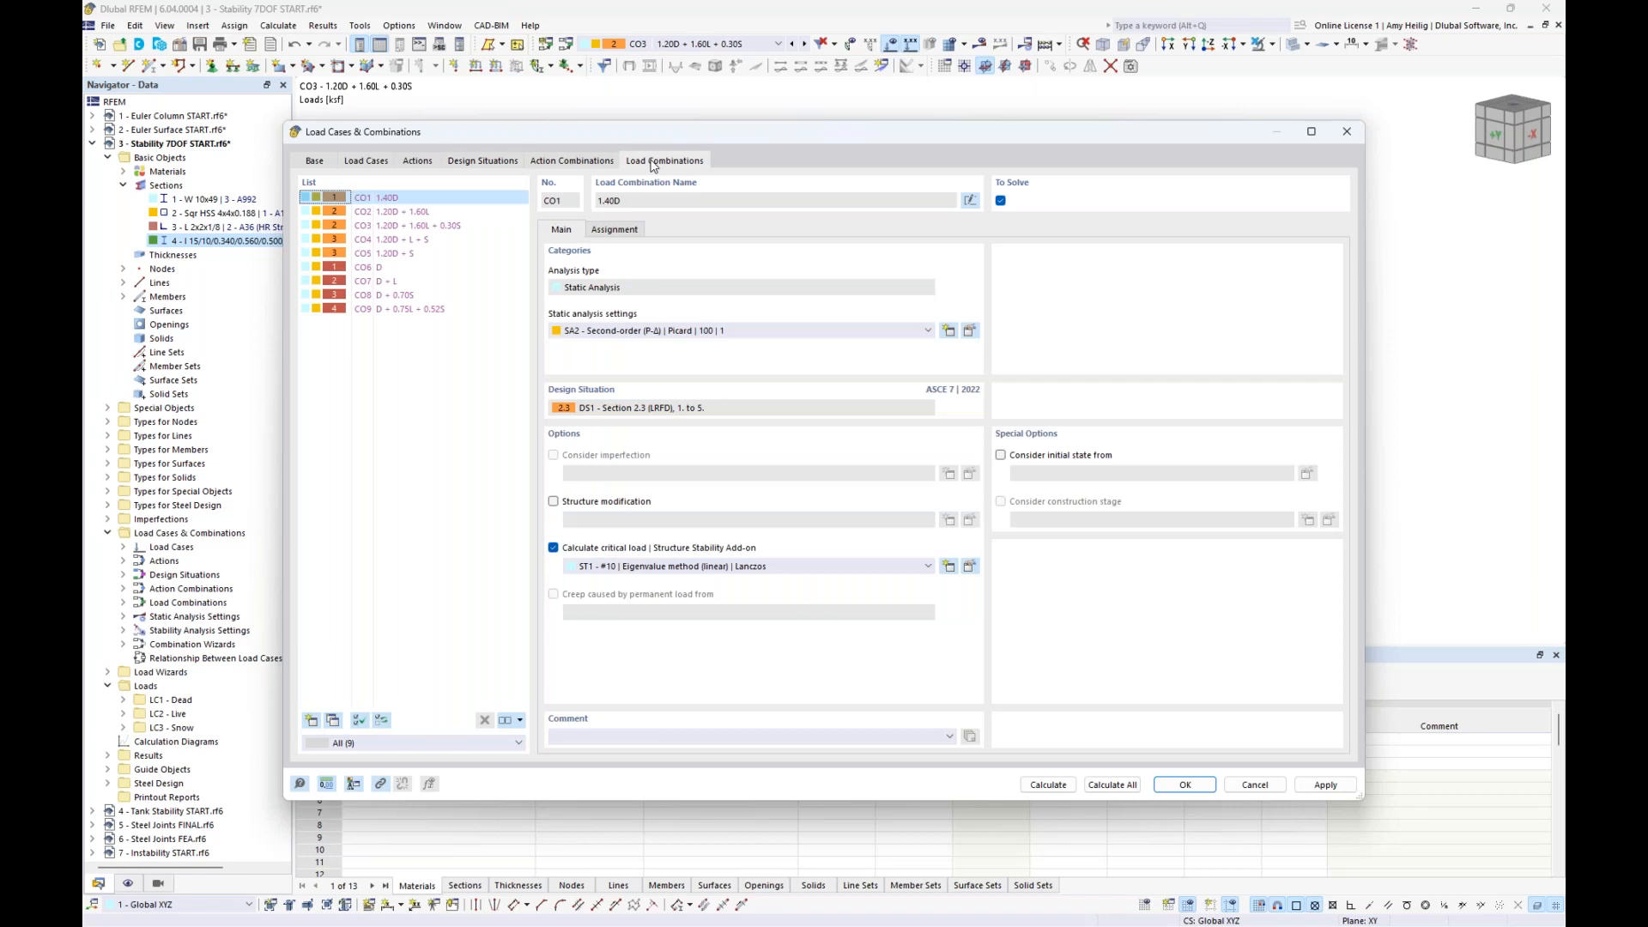
click(400, 215)
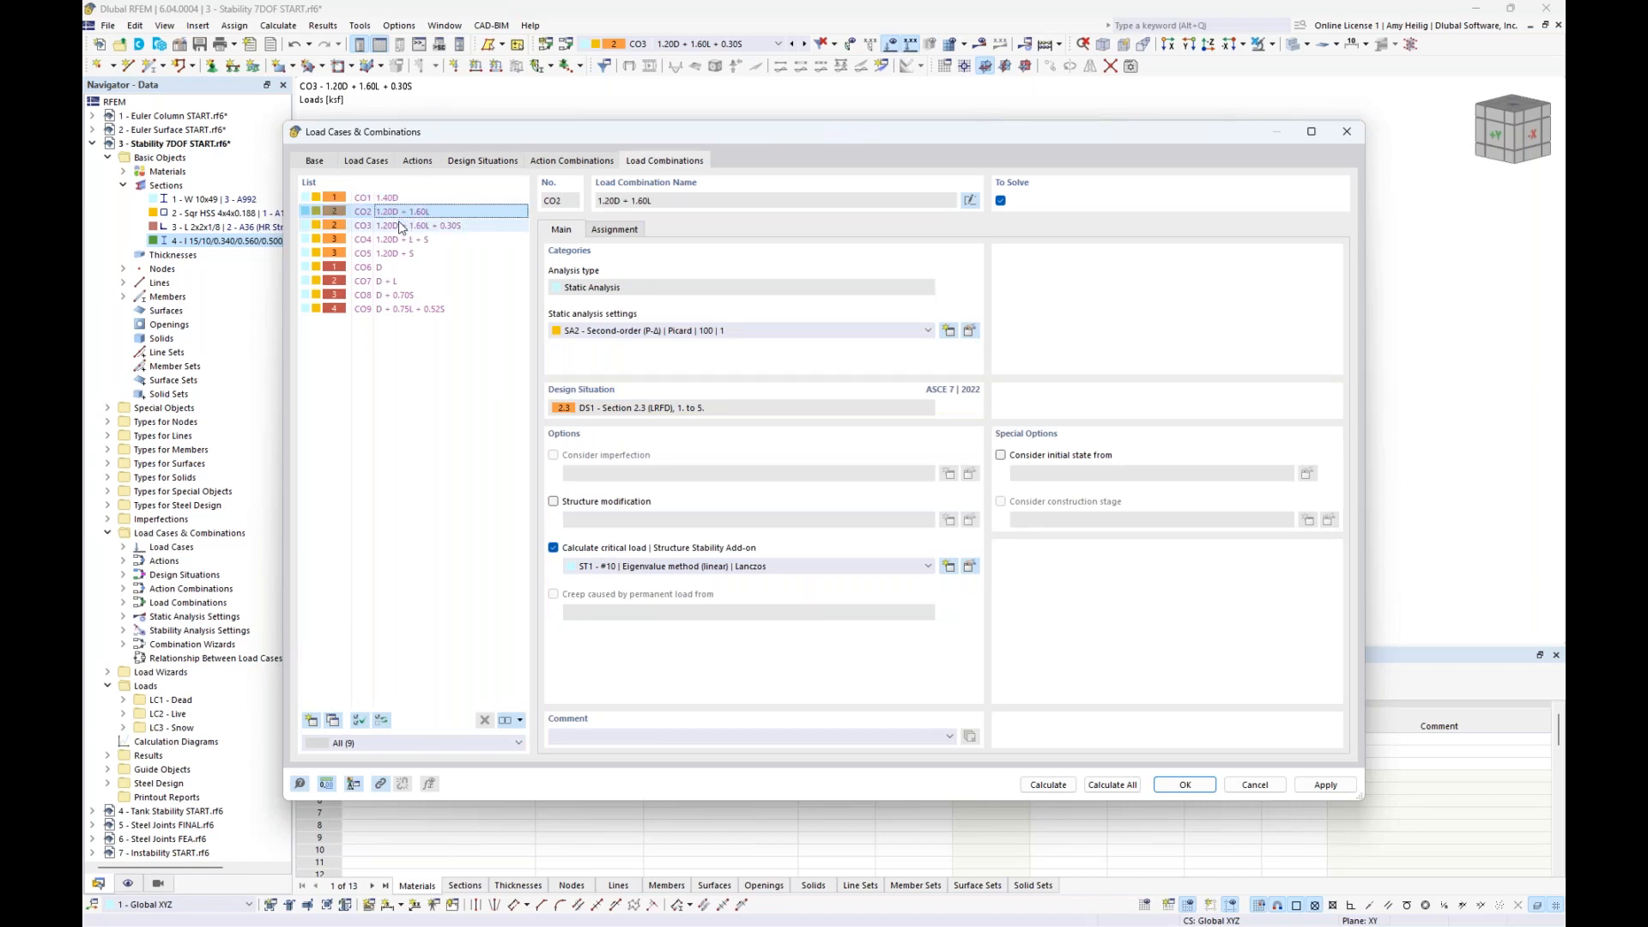
click(400, 227)
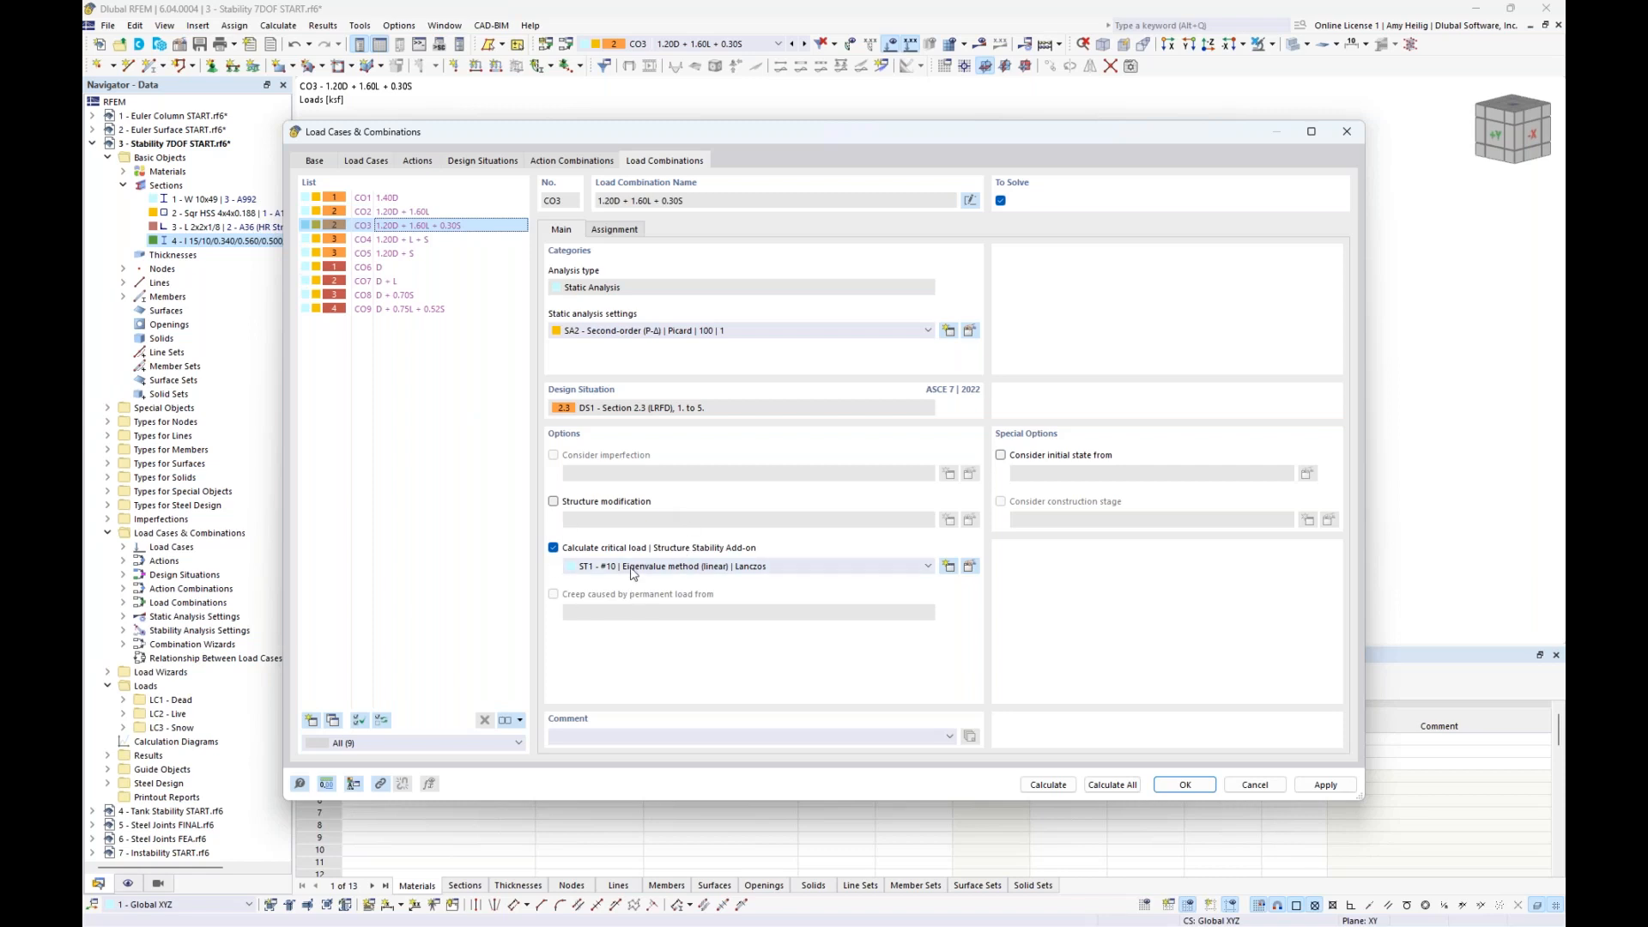
click(392, 240)
click(392, 255)
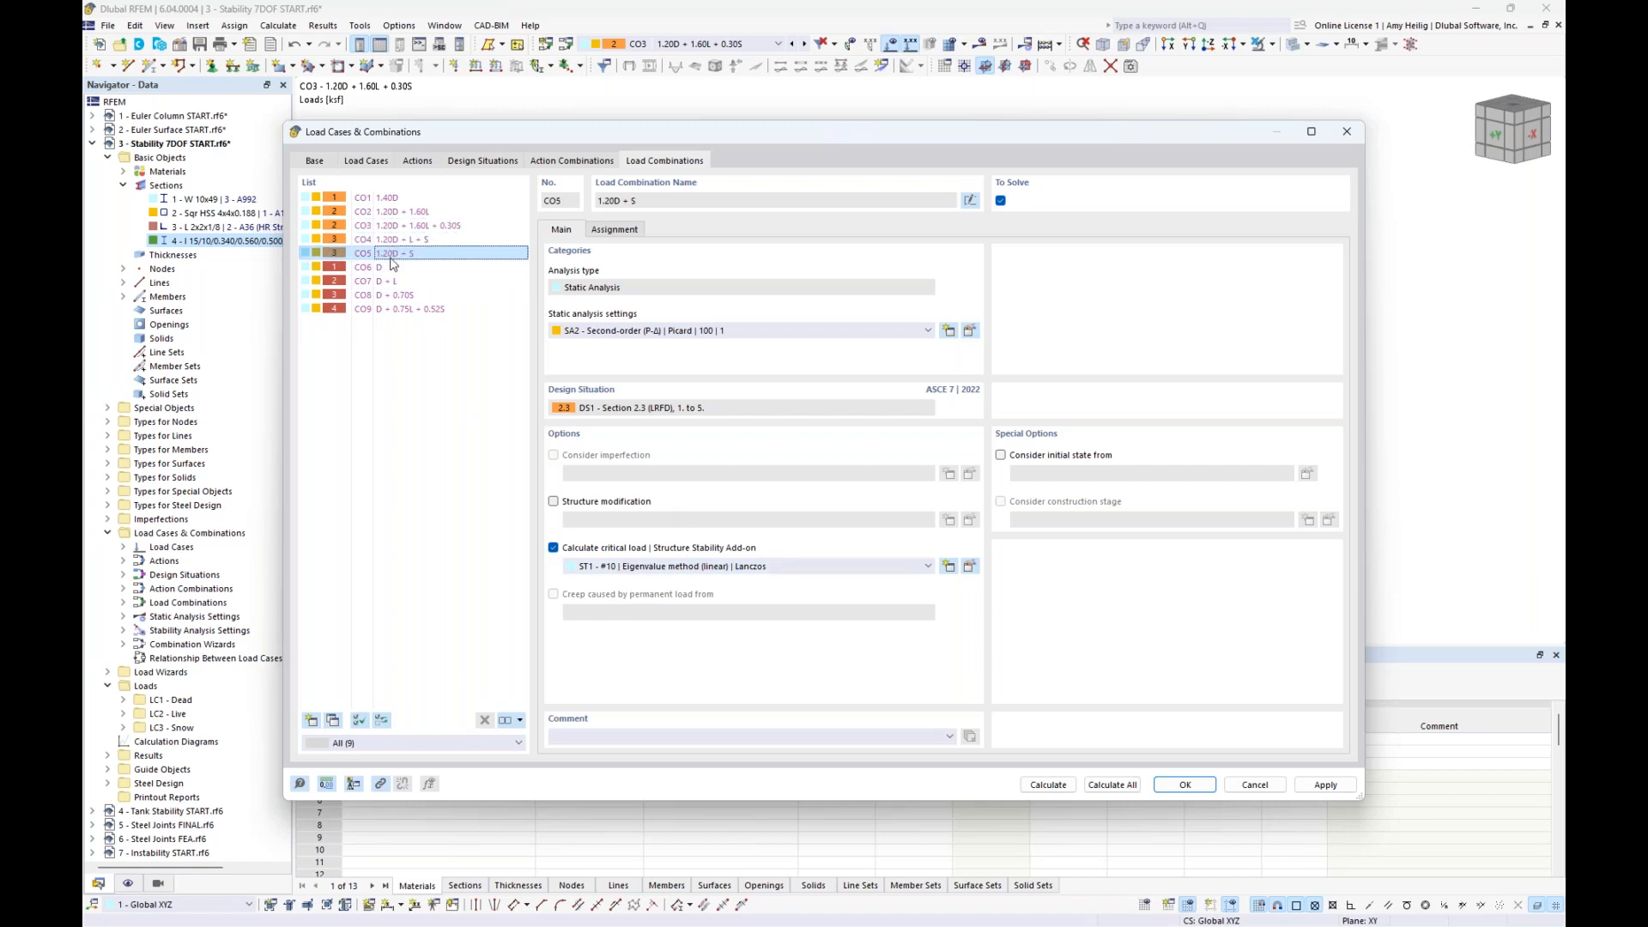
click(392, 268)
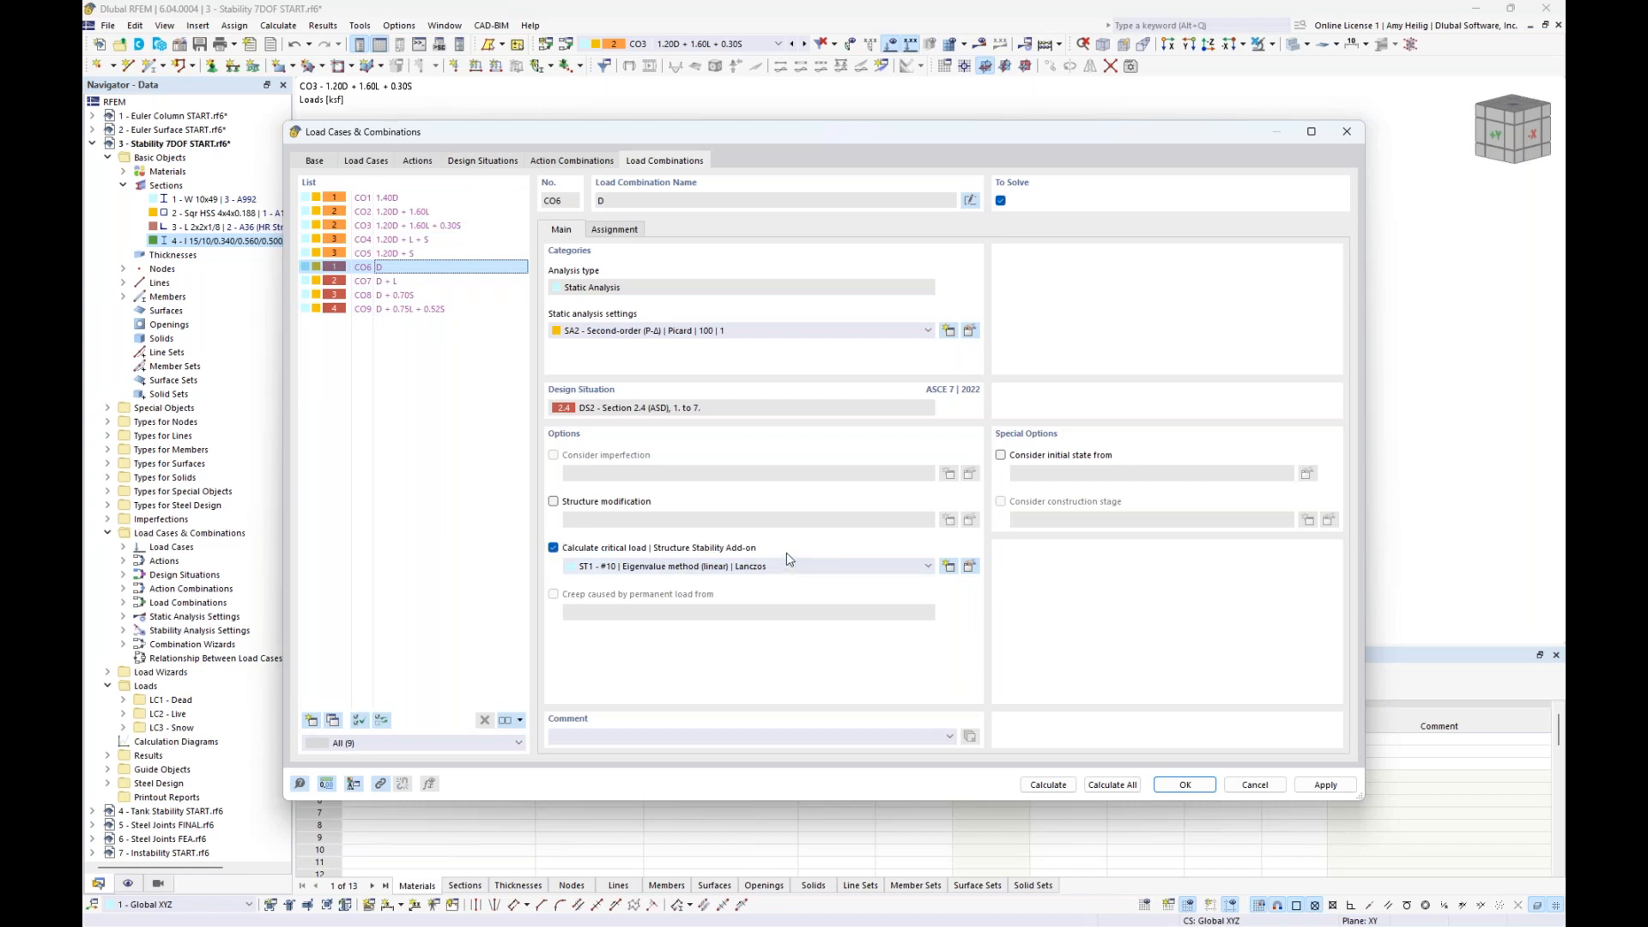
click(395, 240)
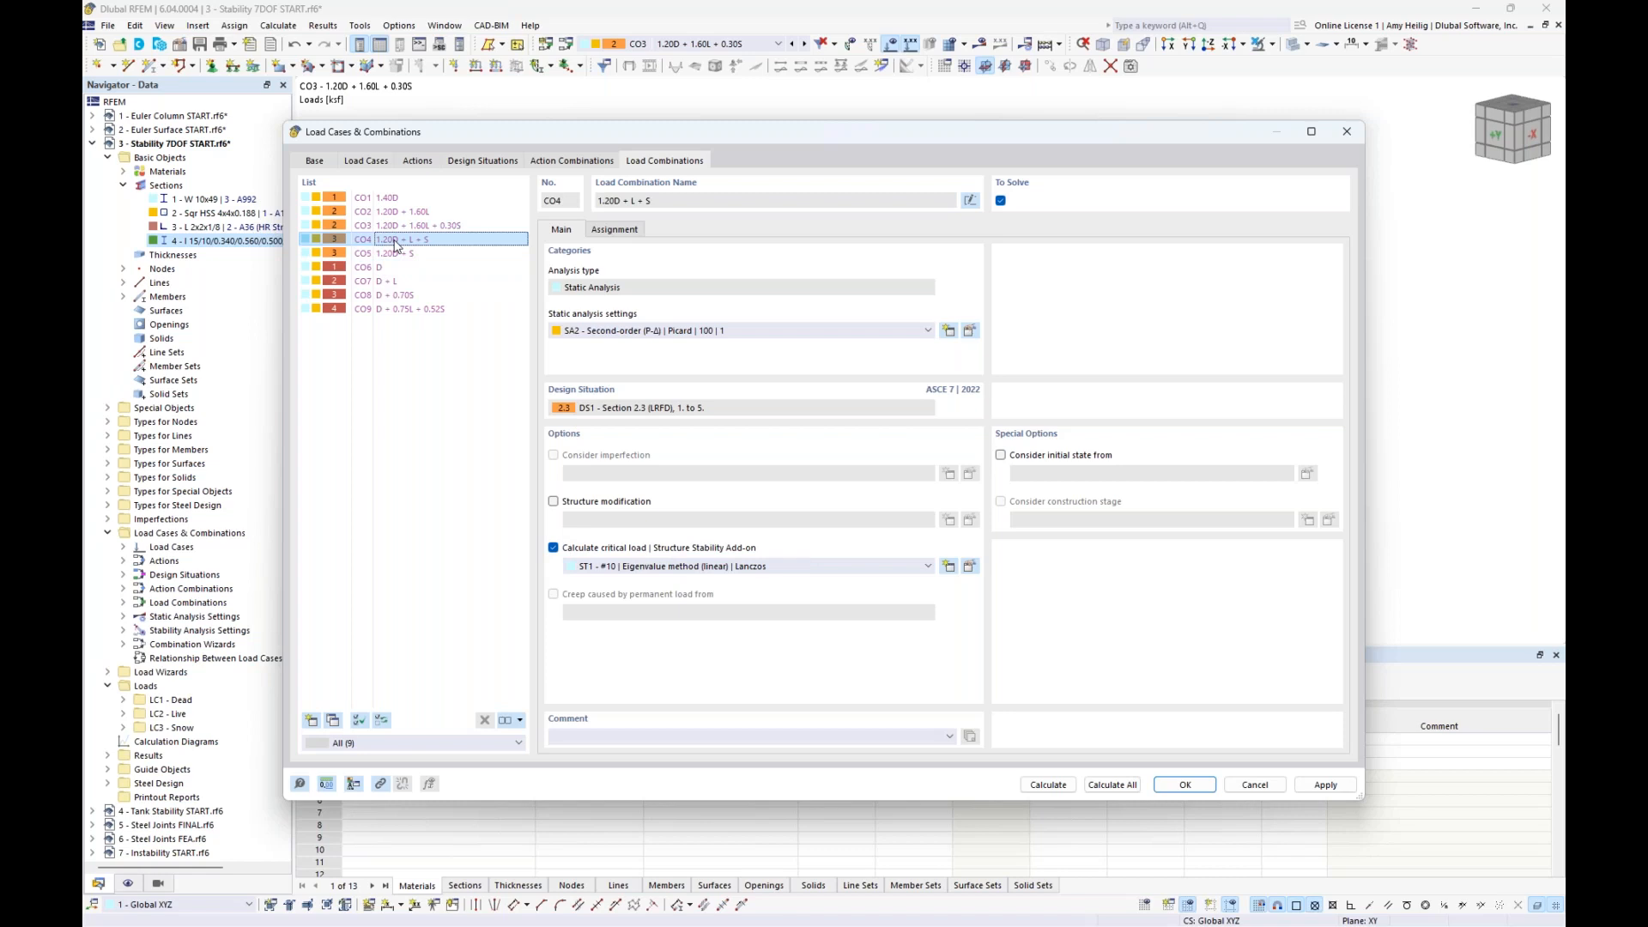
- Calculate all load cases and combinations and hide the loads in the results view
click(1112, 783)
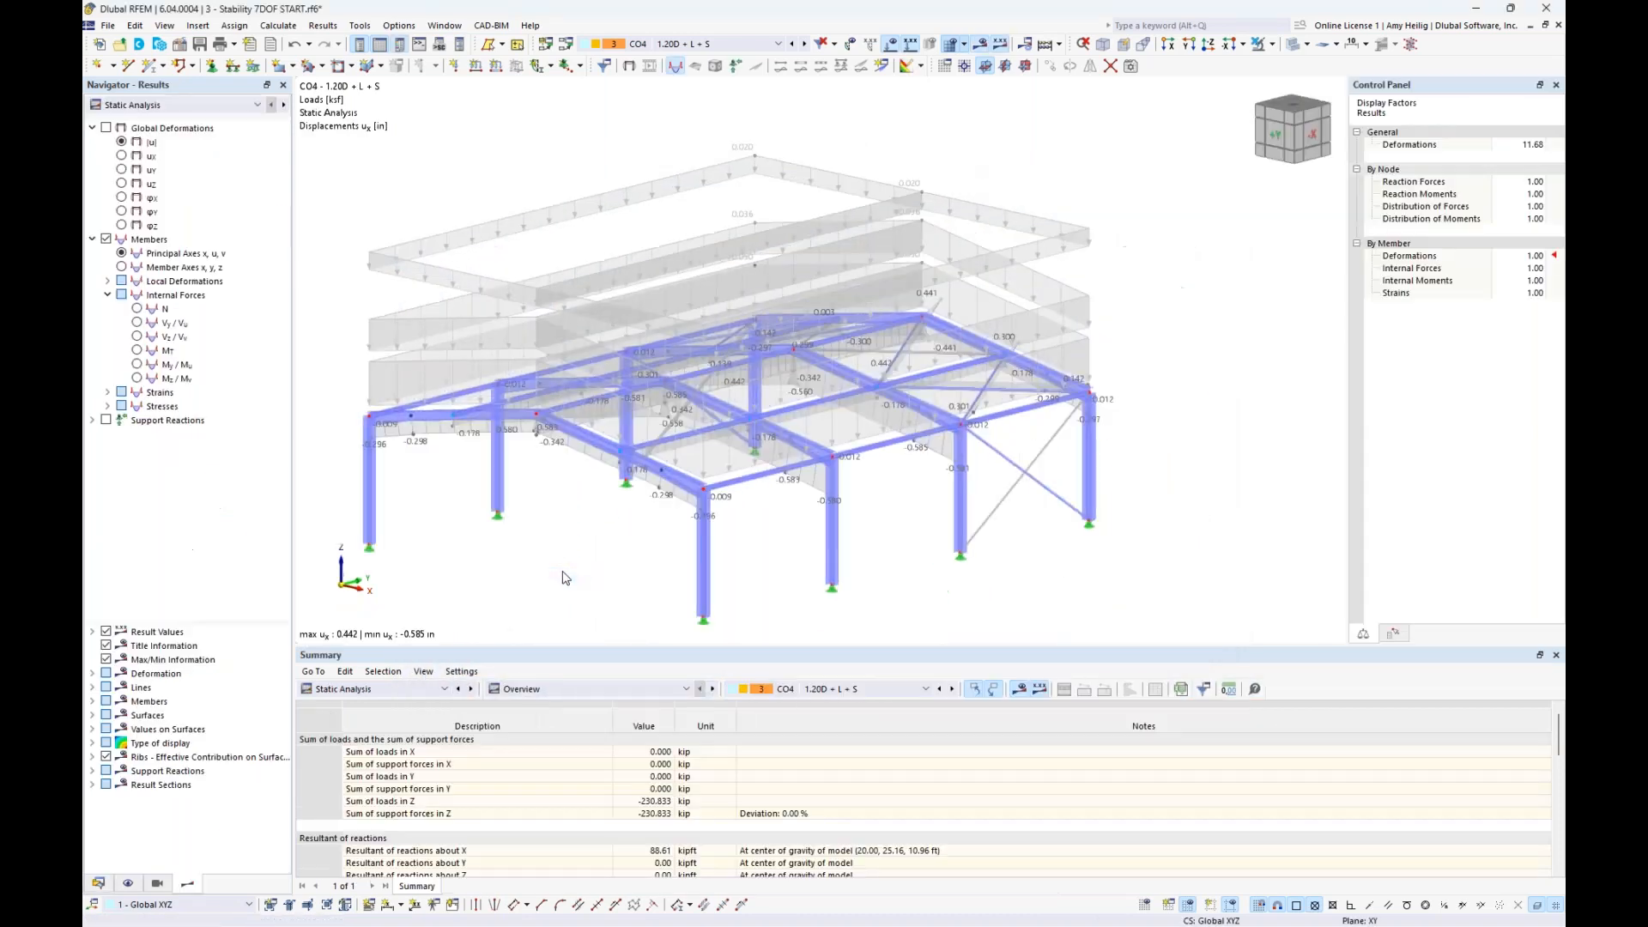
click(891, 49)
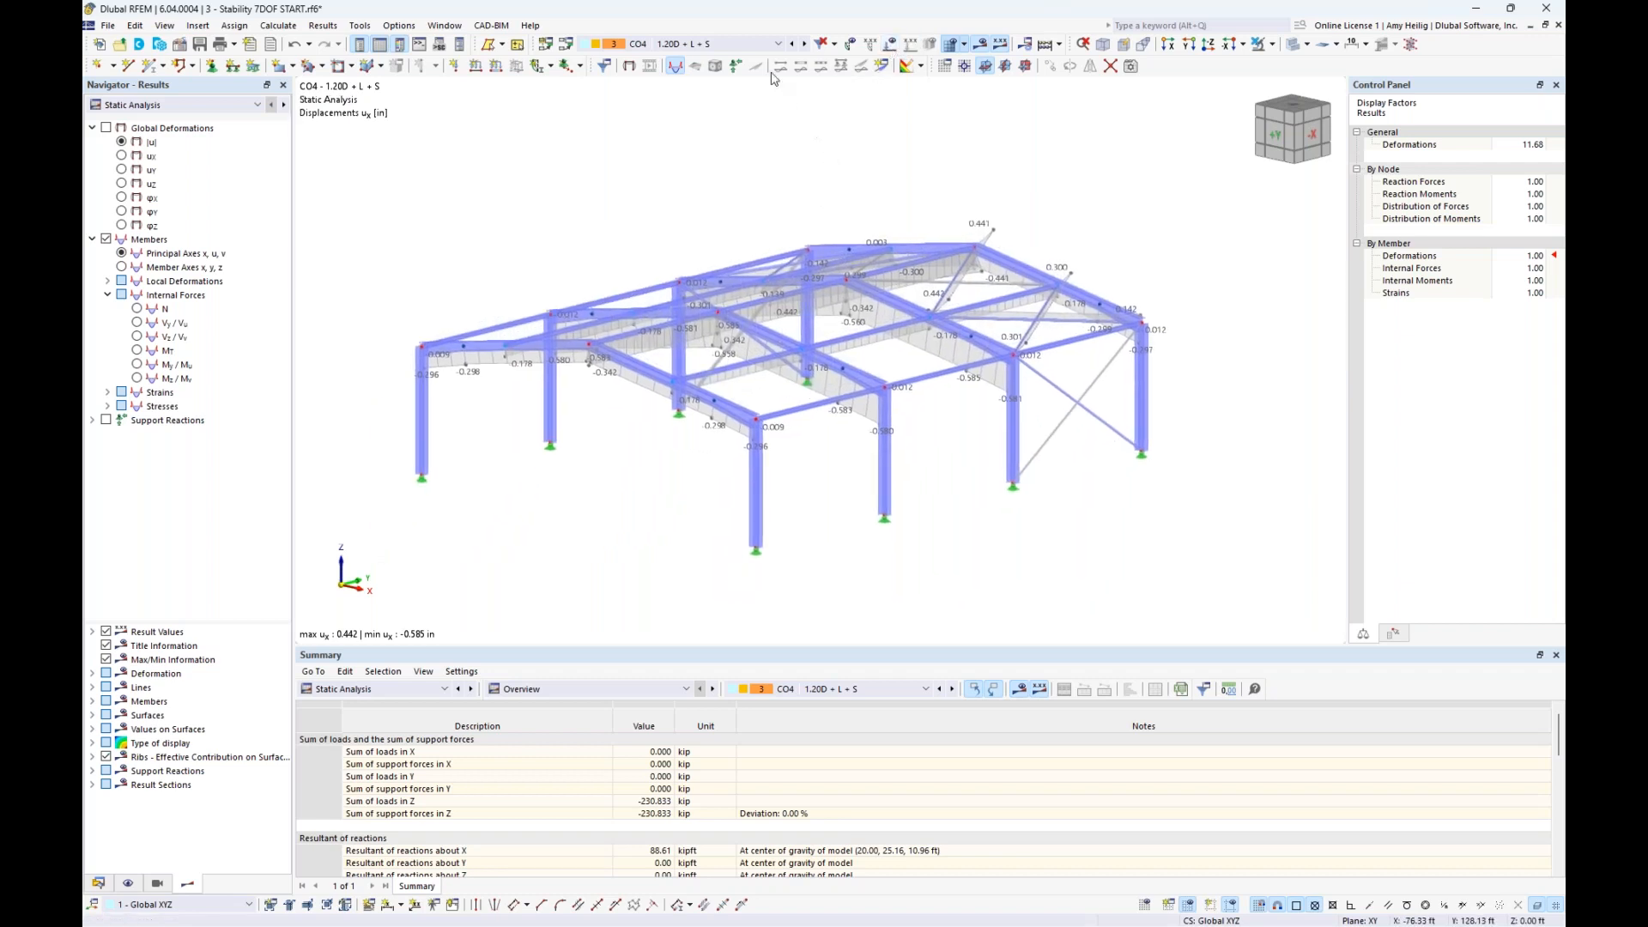
- Show the results of design situation DS1 Section 2.3 (LRFD) and enlarge the summary table to examine the minimum critical load factor
click(773, 44)
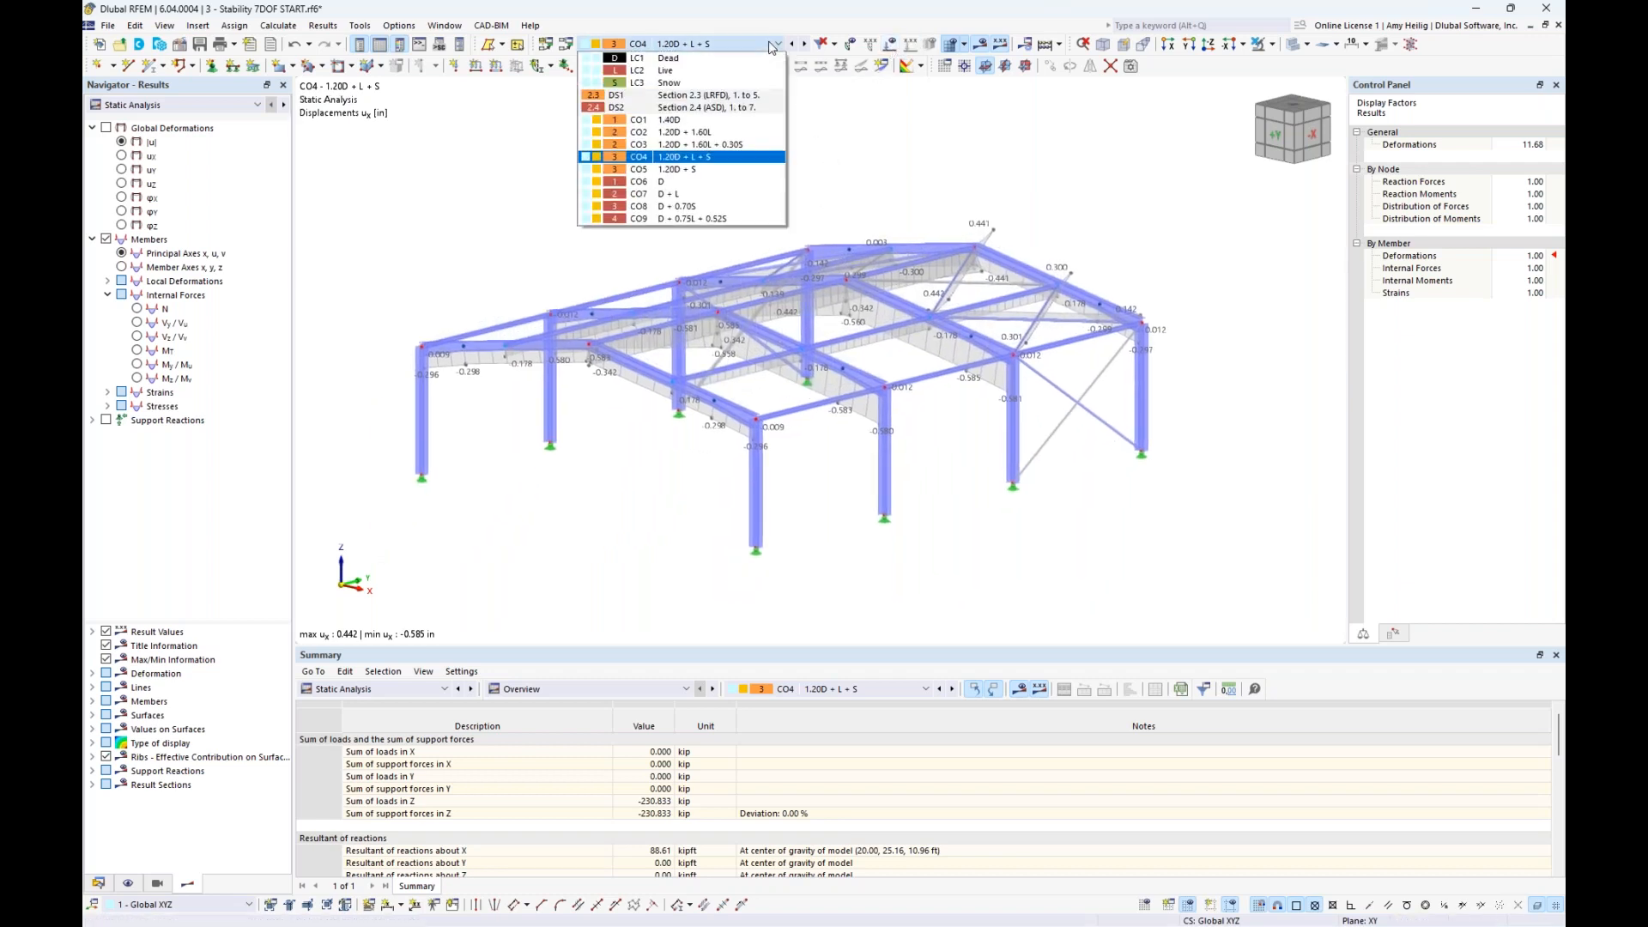
click(758, 103)
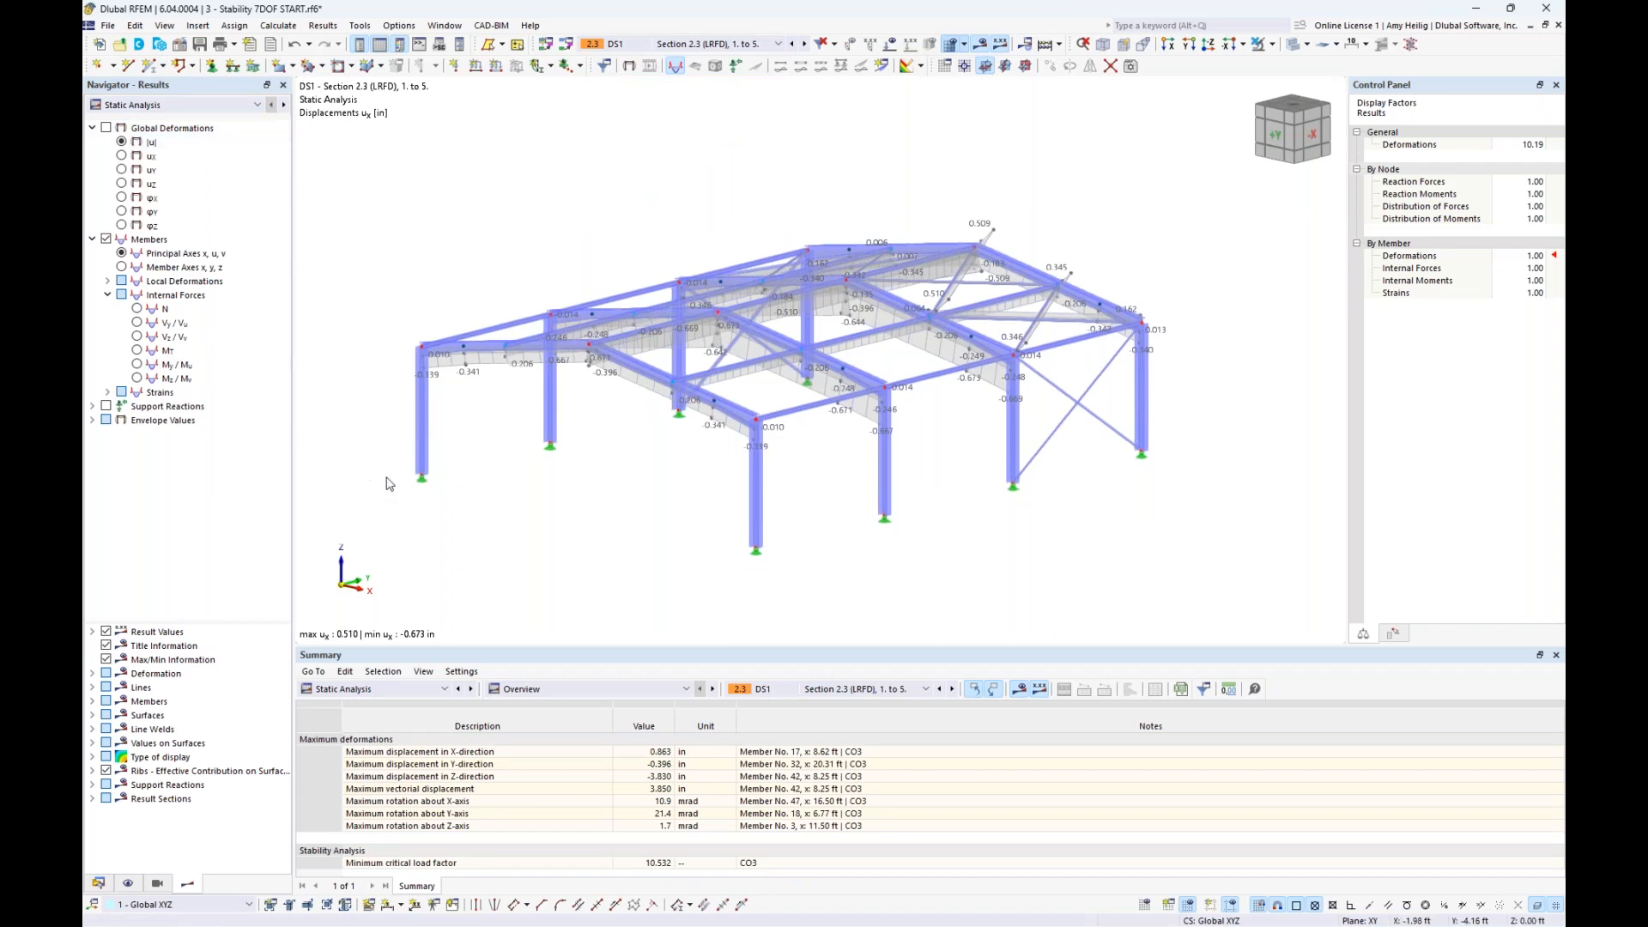
drag(592, 644, 592, 507)
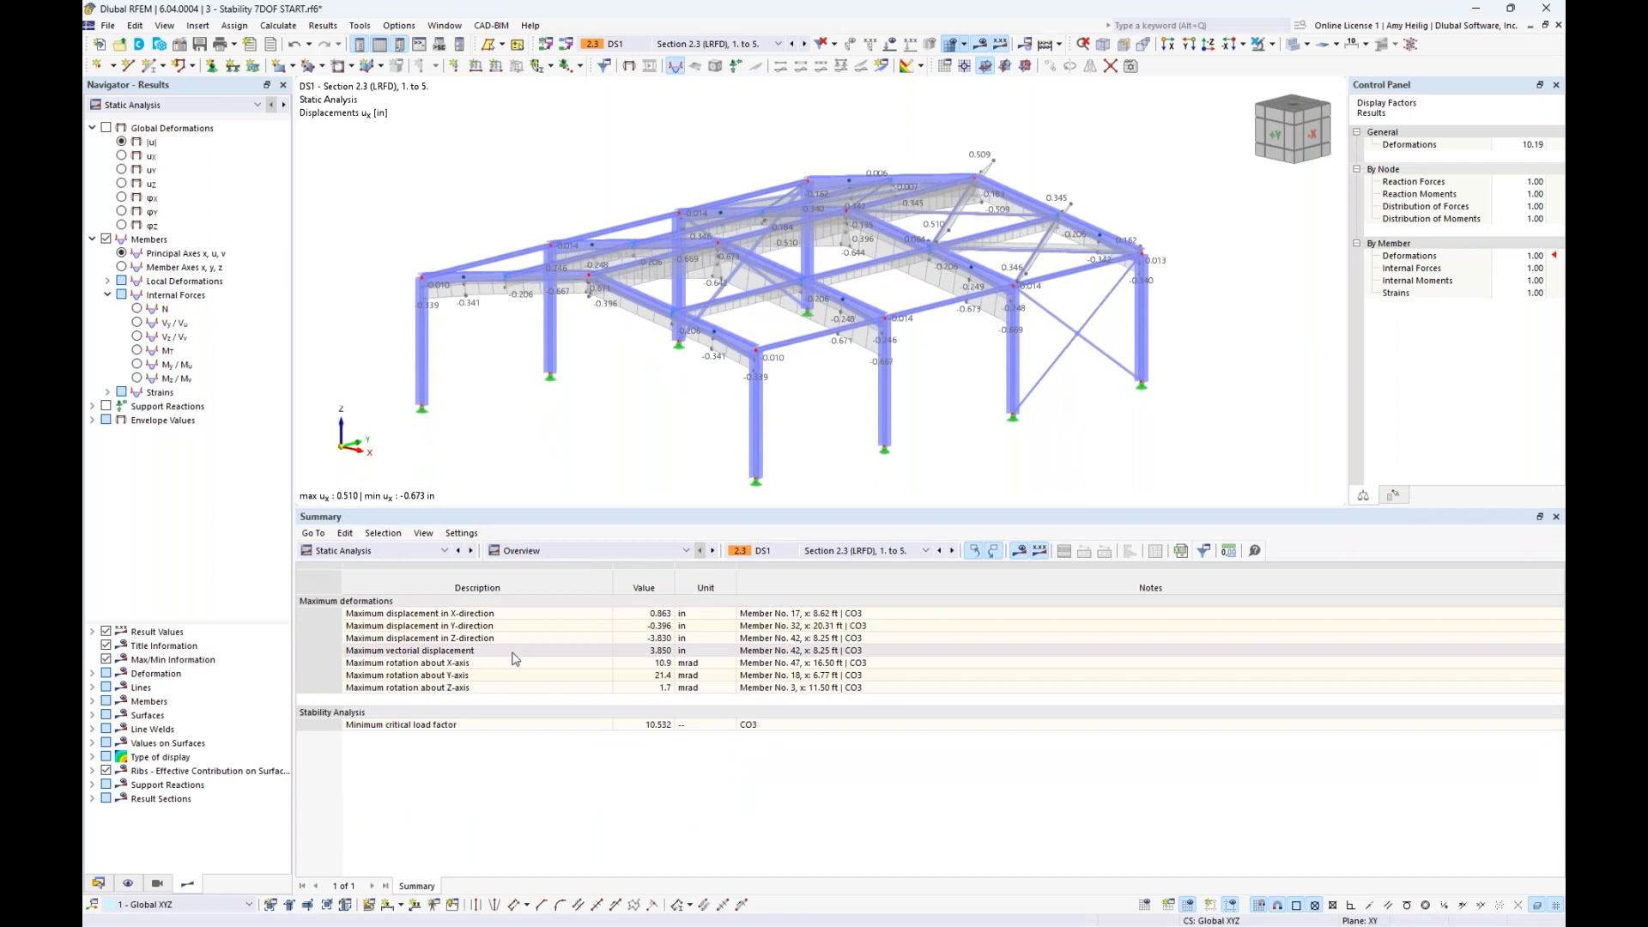
click(341, 718)
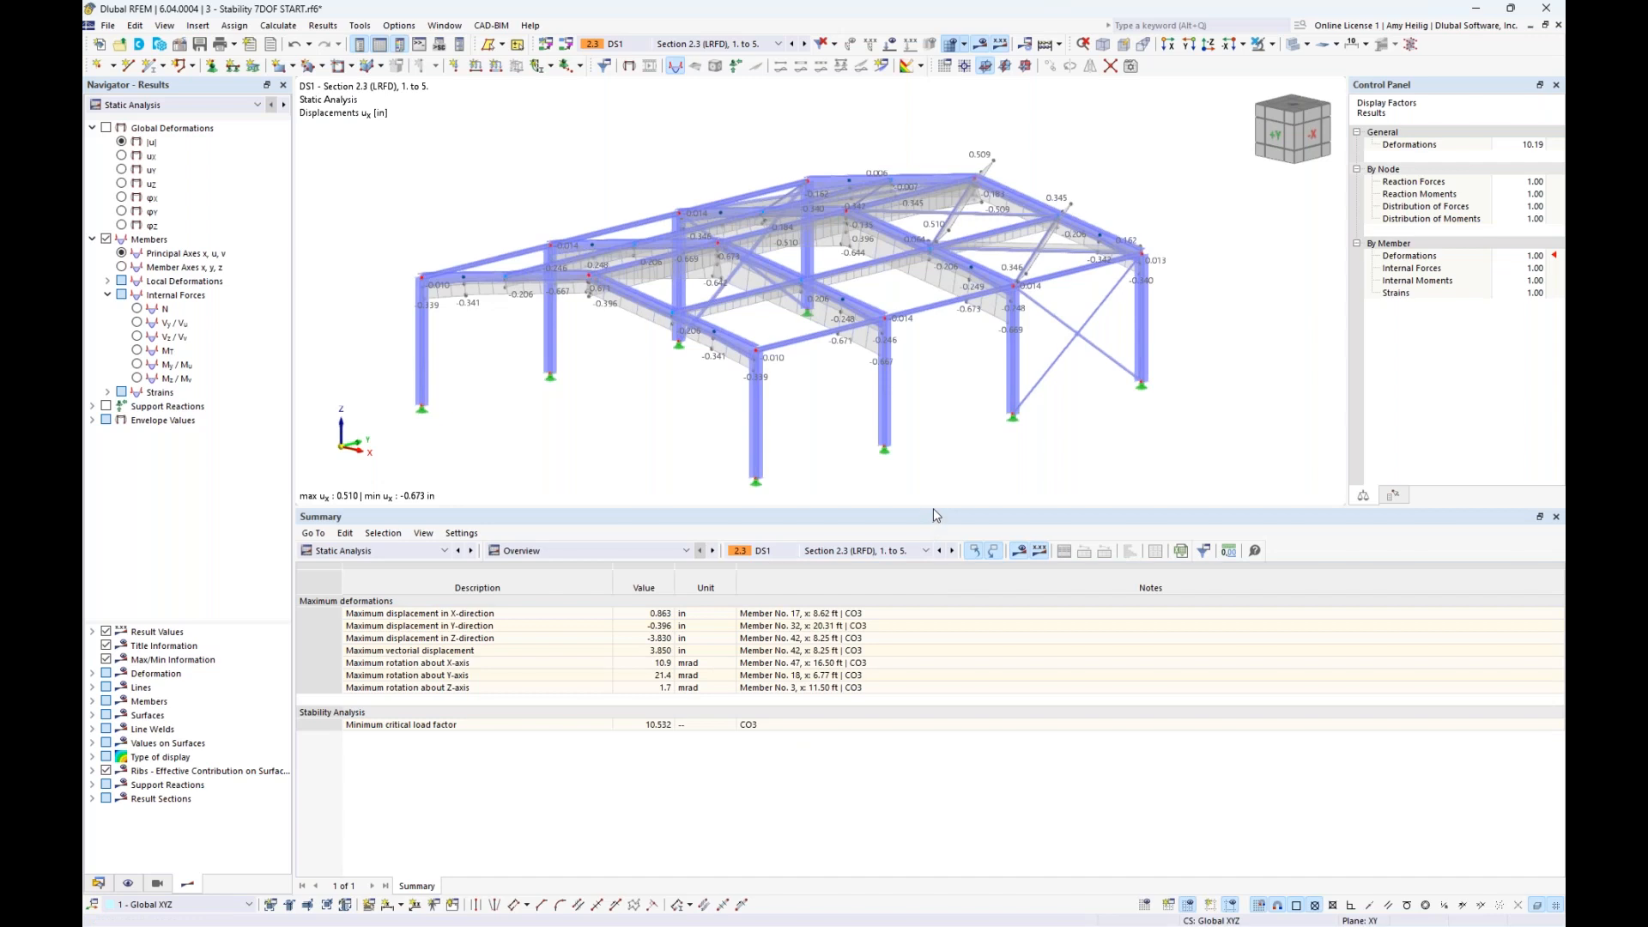
- Reduce the summary table's height, show the results of load combination CO3, and display its loads briefly to examine them
drag(934, 509, 963, 621)
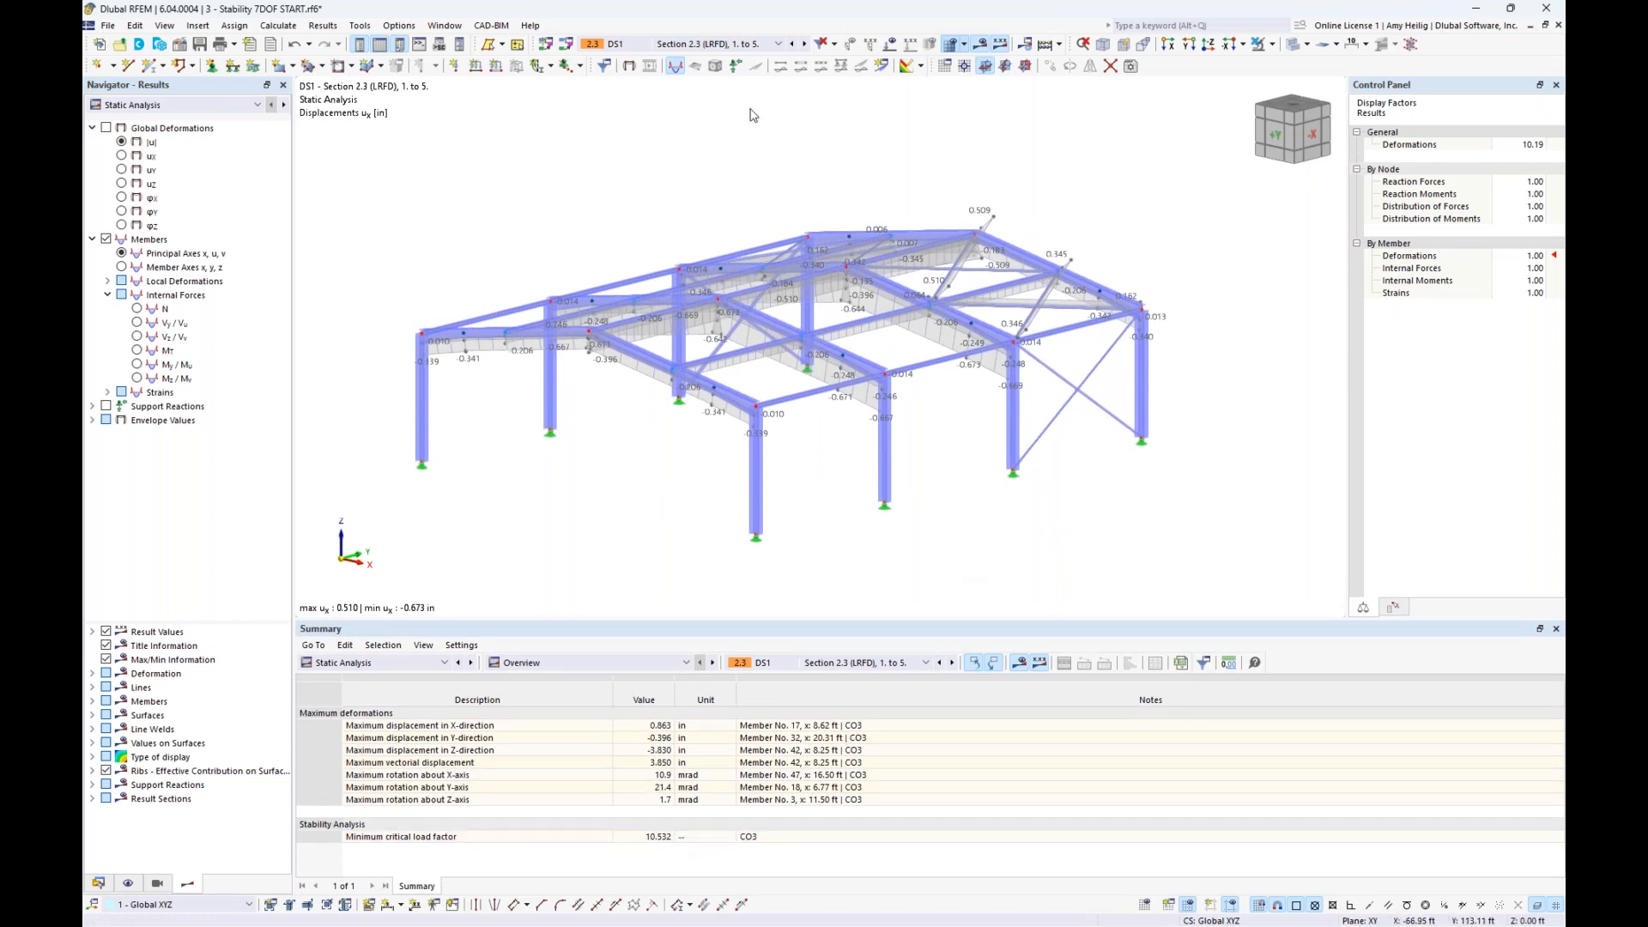
click(766, 51)
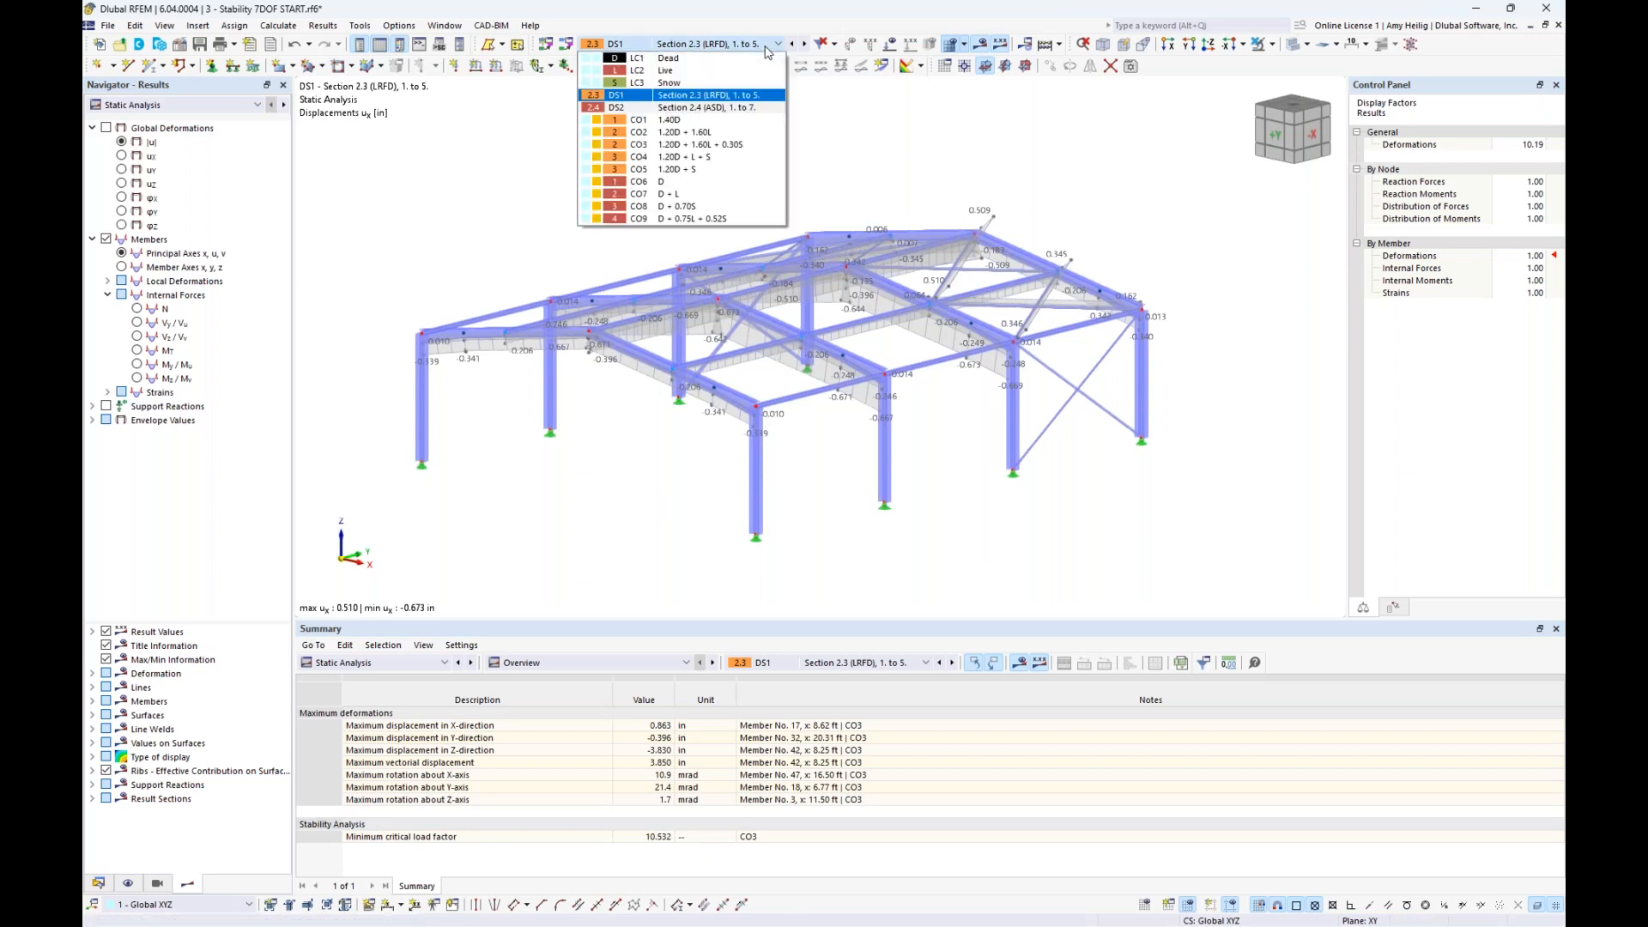
click(743, 146)
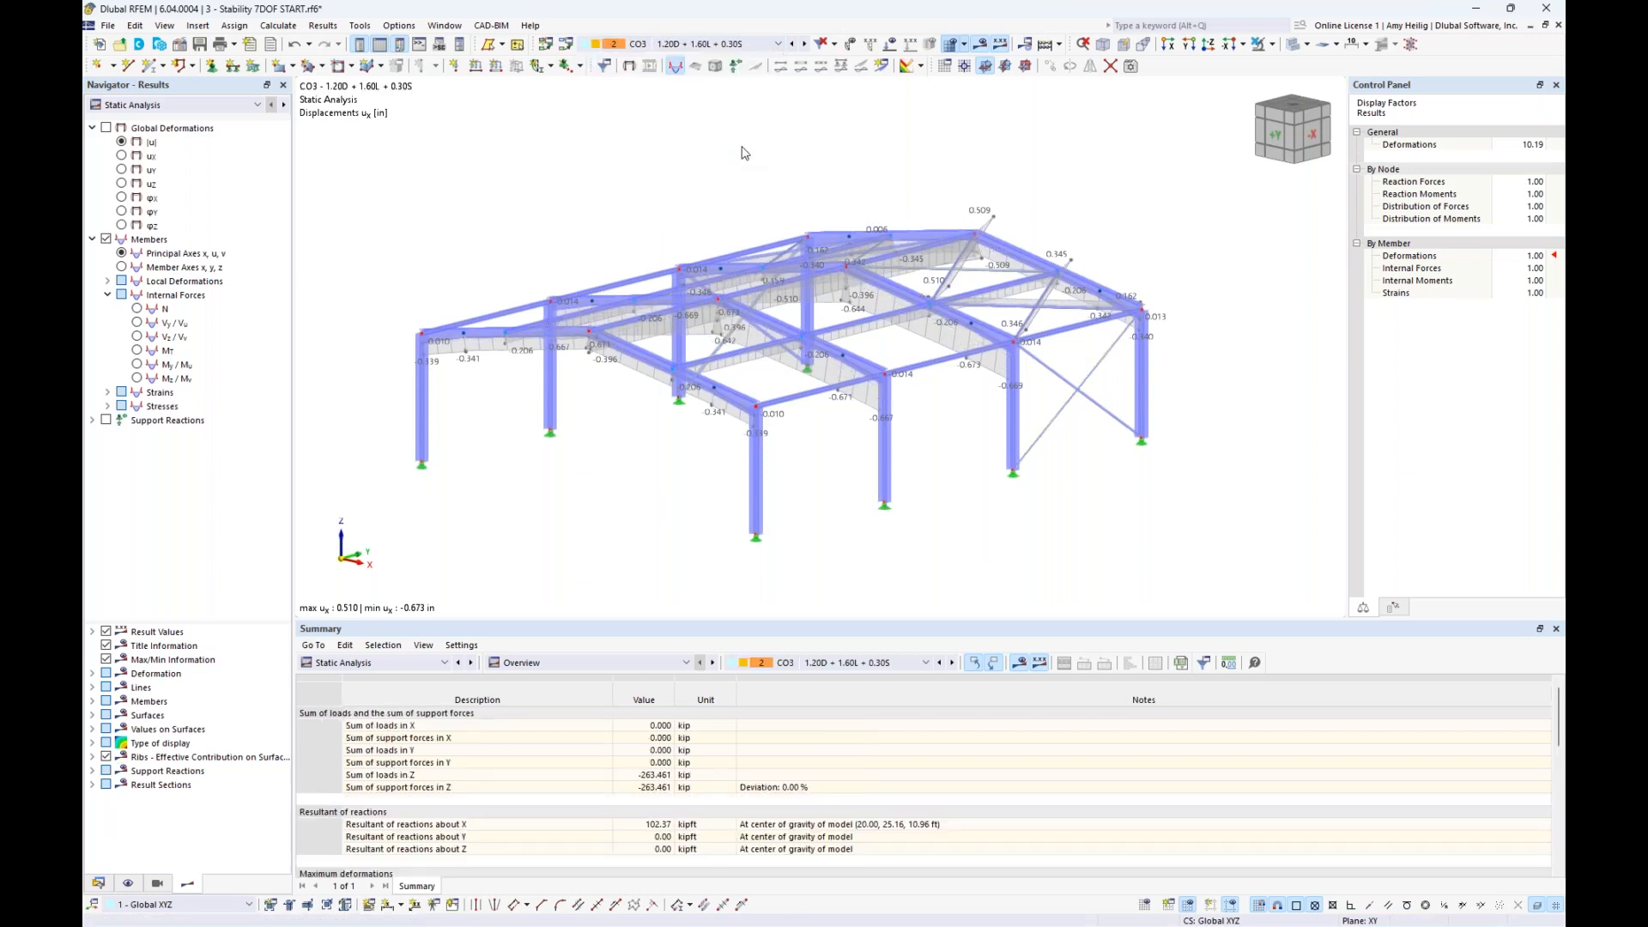
click(893, 44)
mouse_move(718, 243)
ctrl+middle_down()
mouse_move(724, 295)
mouse_move(781, 283)
mouse_move(532, 311)
ctrl+middle_up()
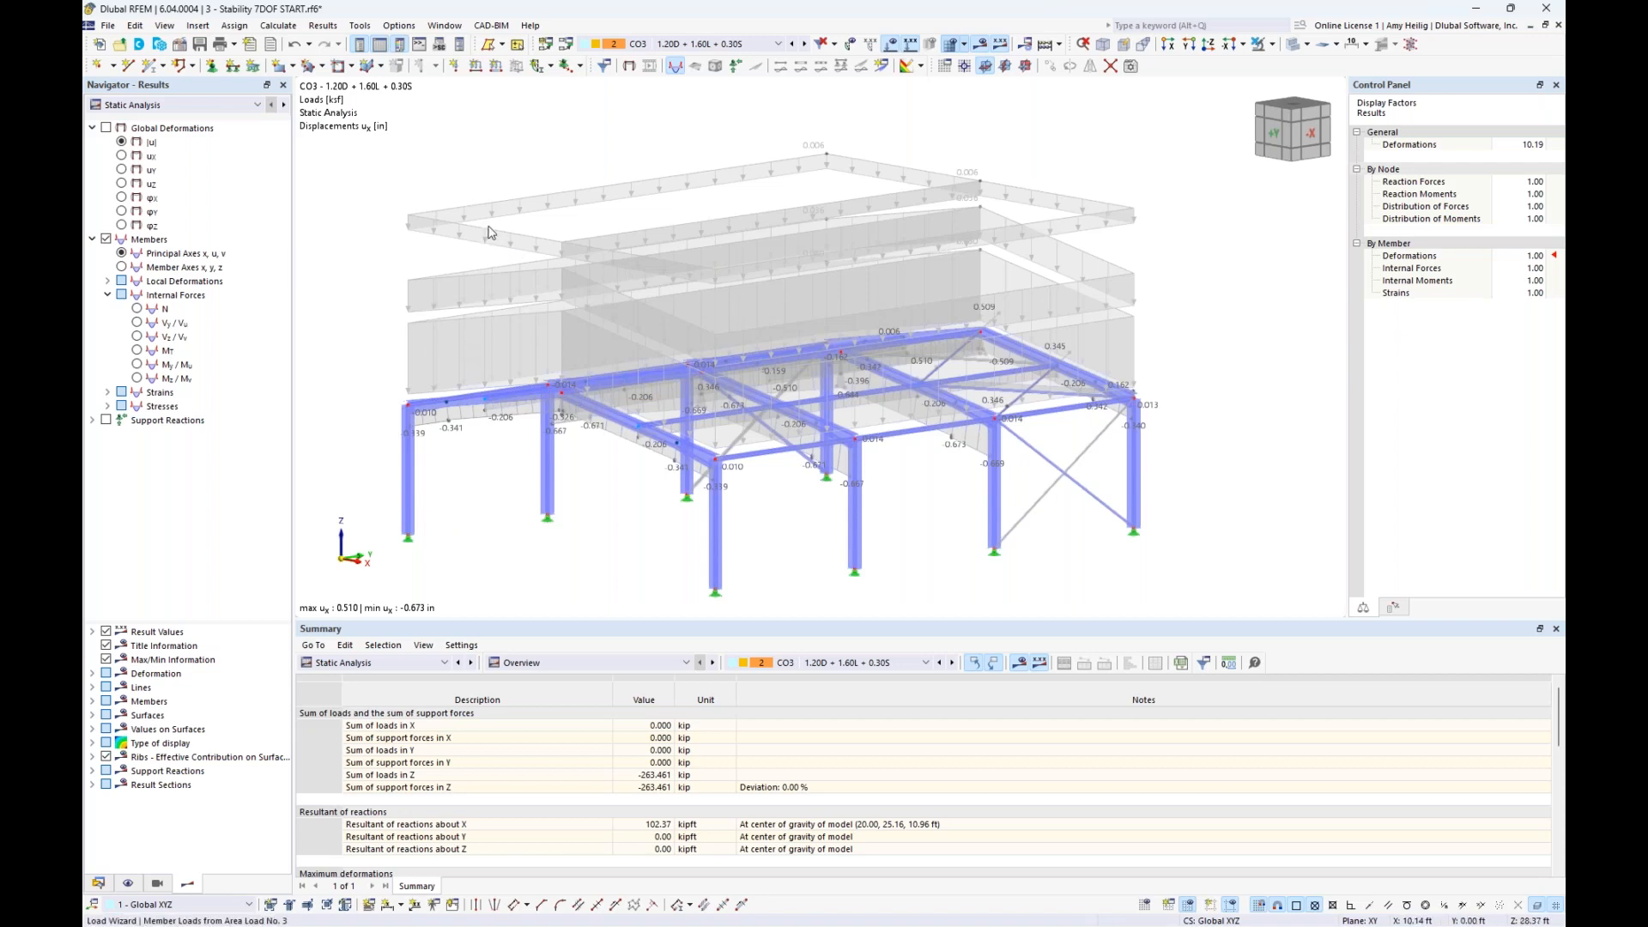
mouse_move(488, 231)
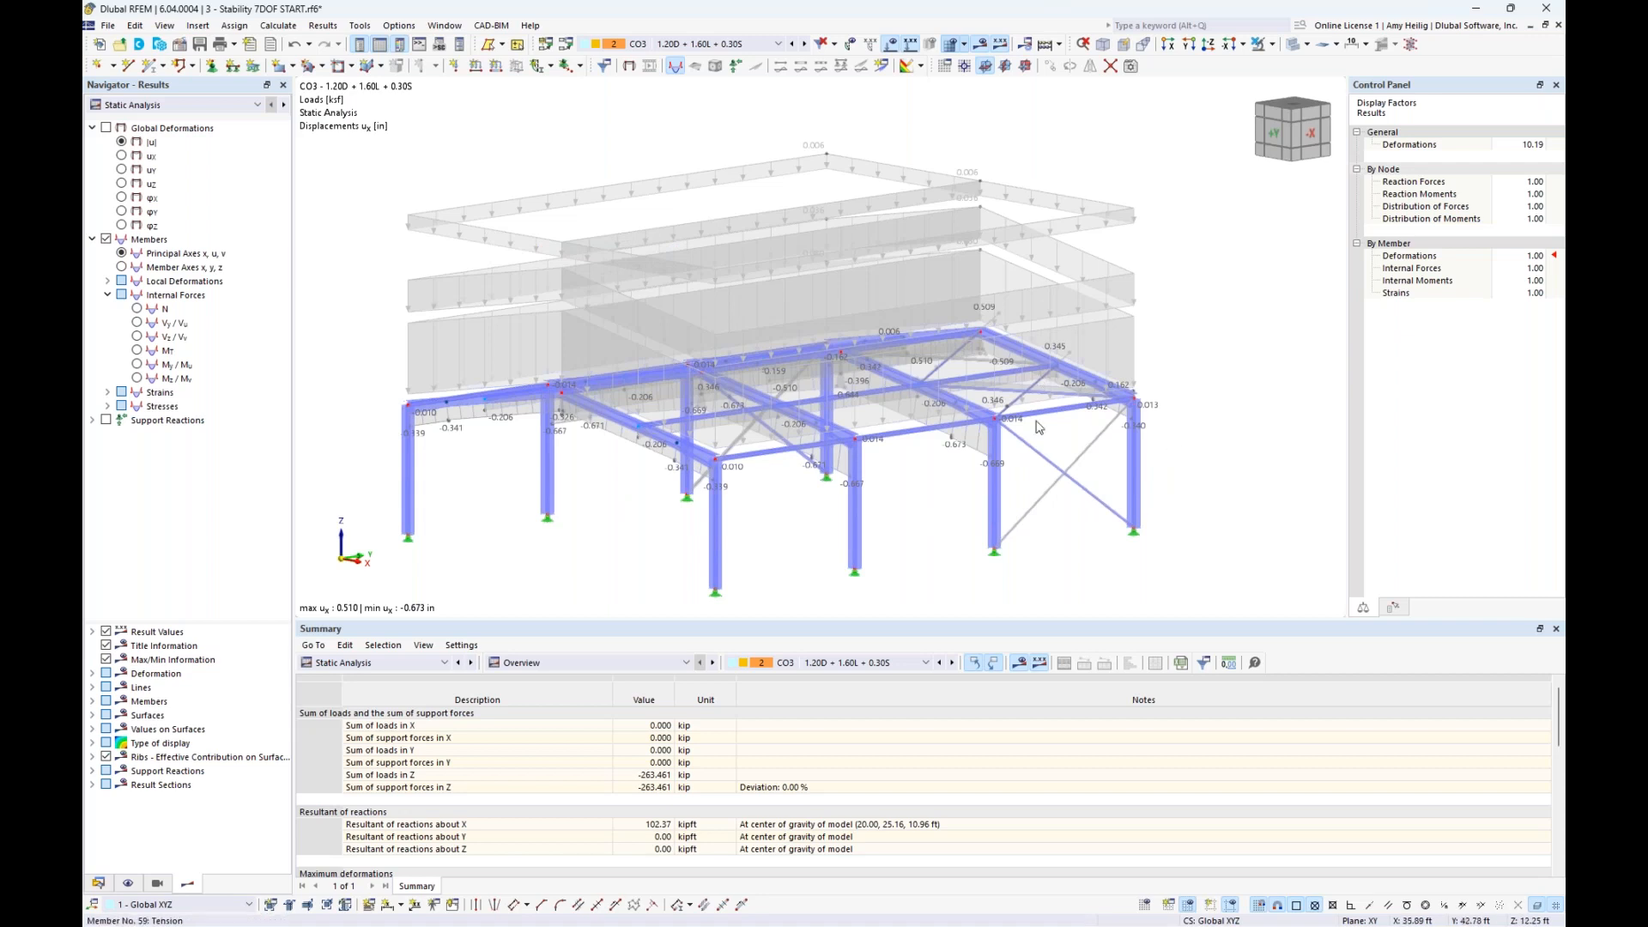
click(890, 45)
- Show CO3's stability analysis results with the undeformed model as wireframe and examine the shape of mode 1
click(202, 106)
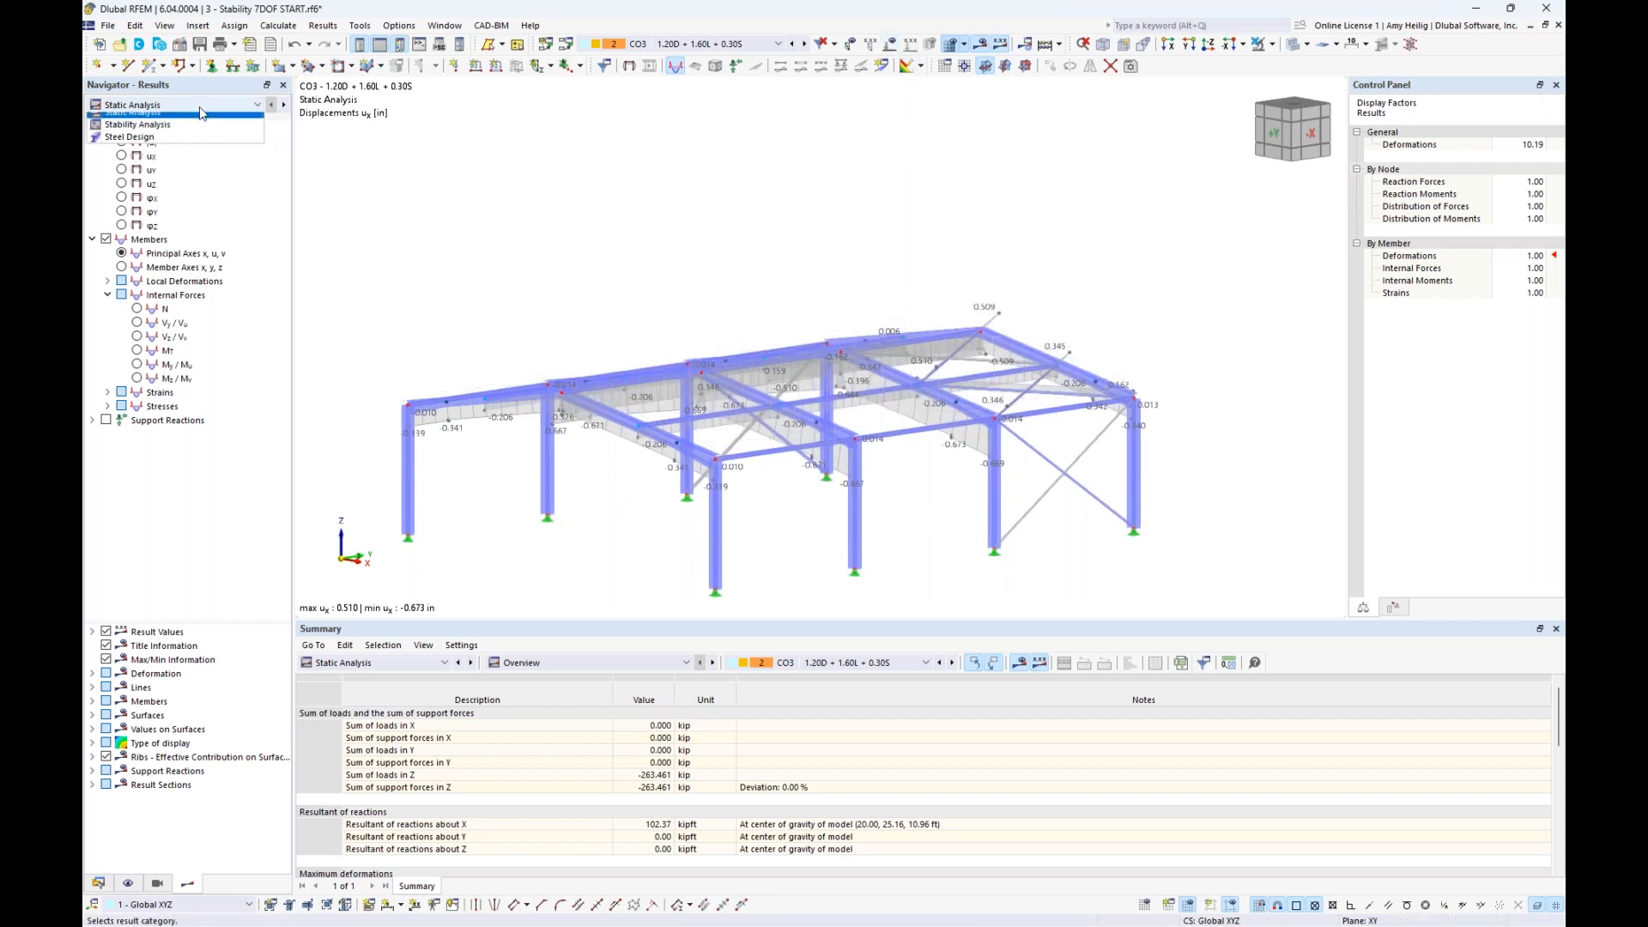
click(194, 133)
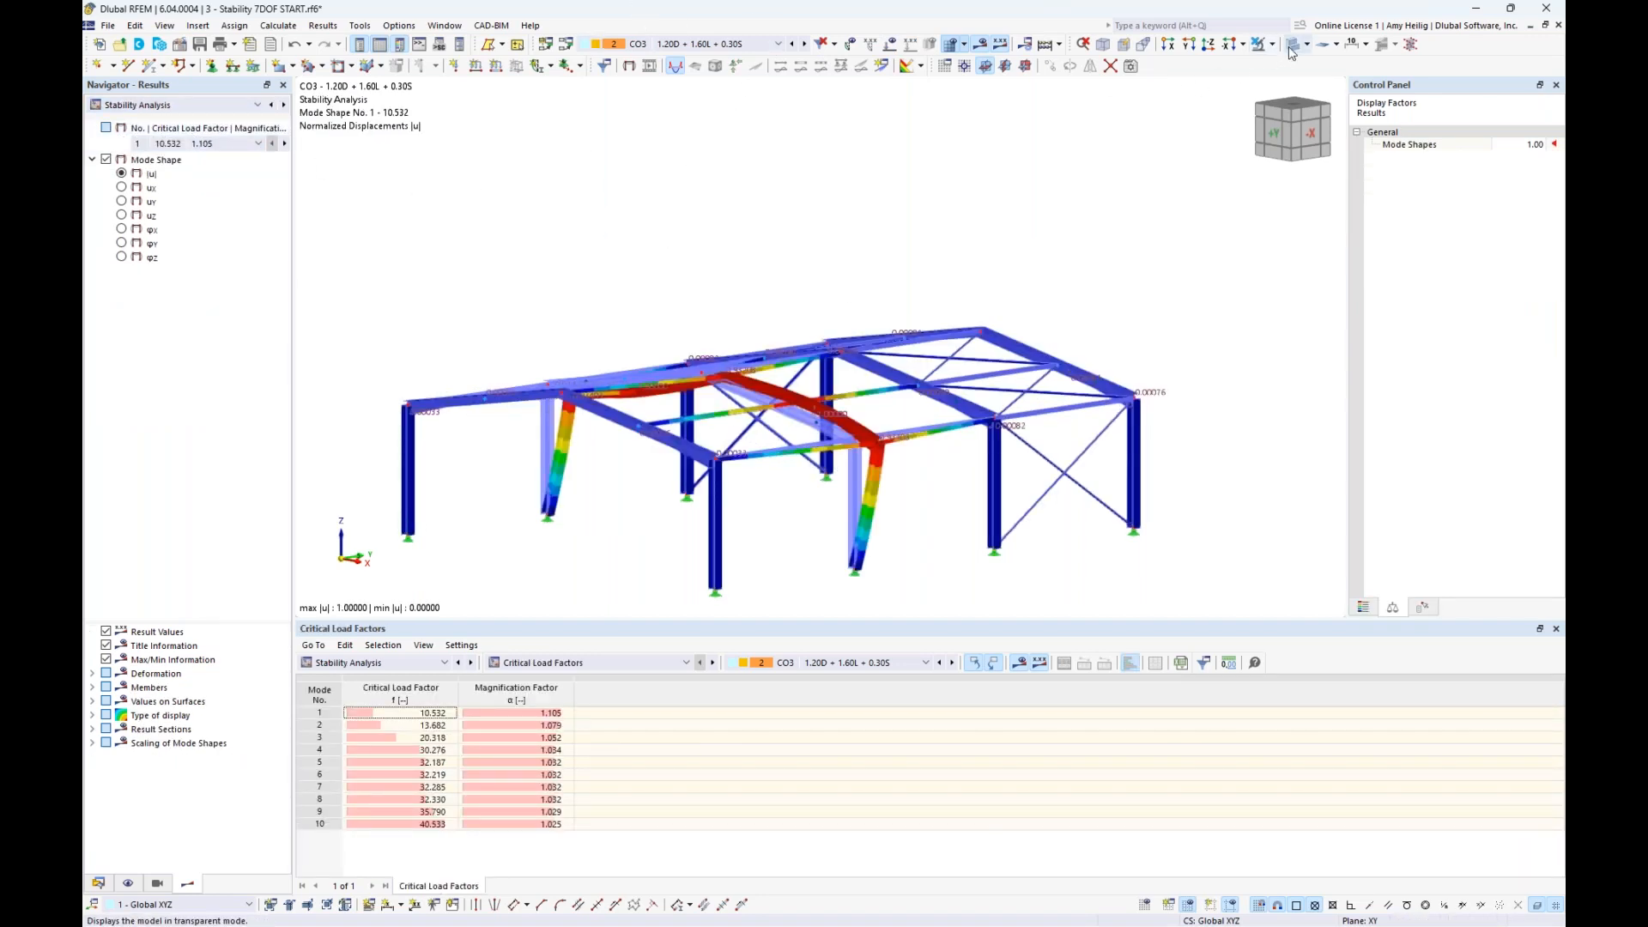
click(1269, 53)
middle_drag(768, 217, 798, 172)
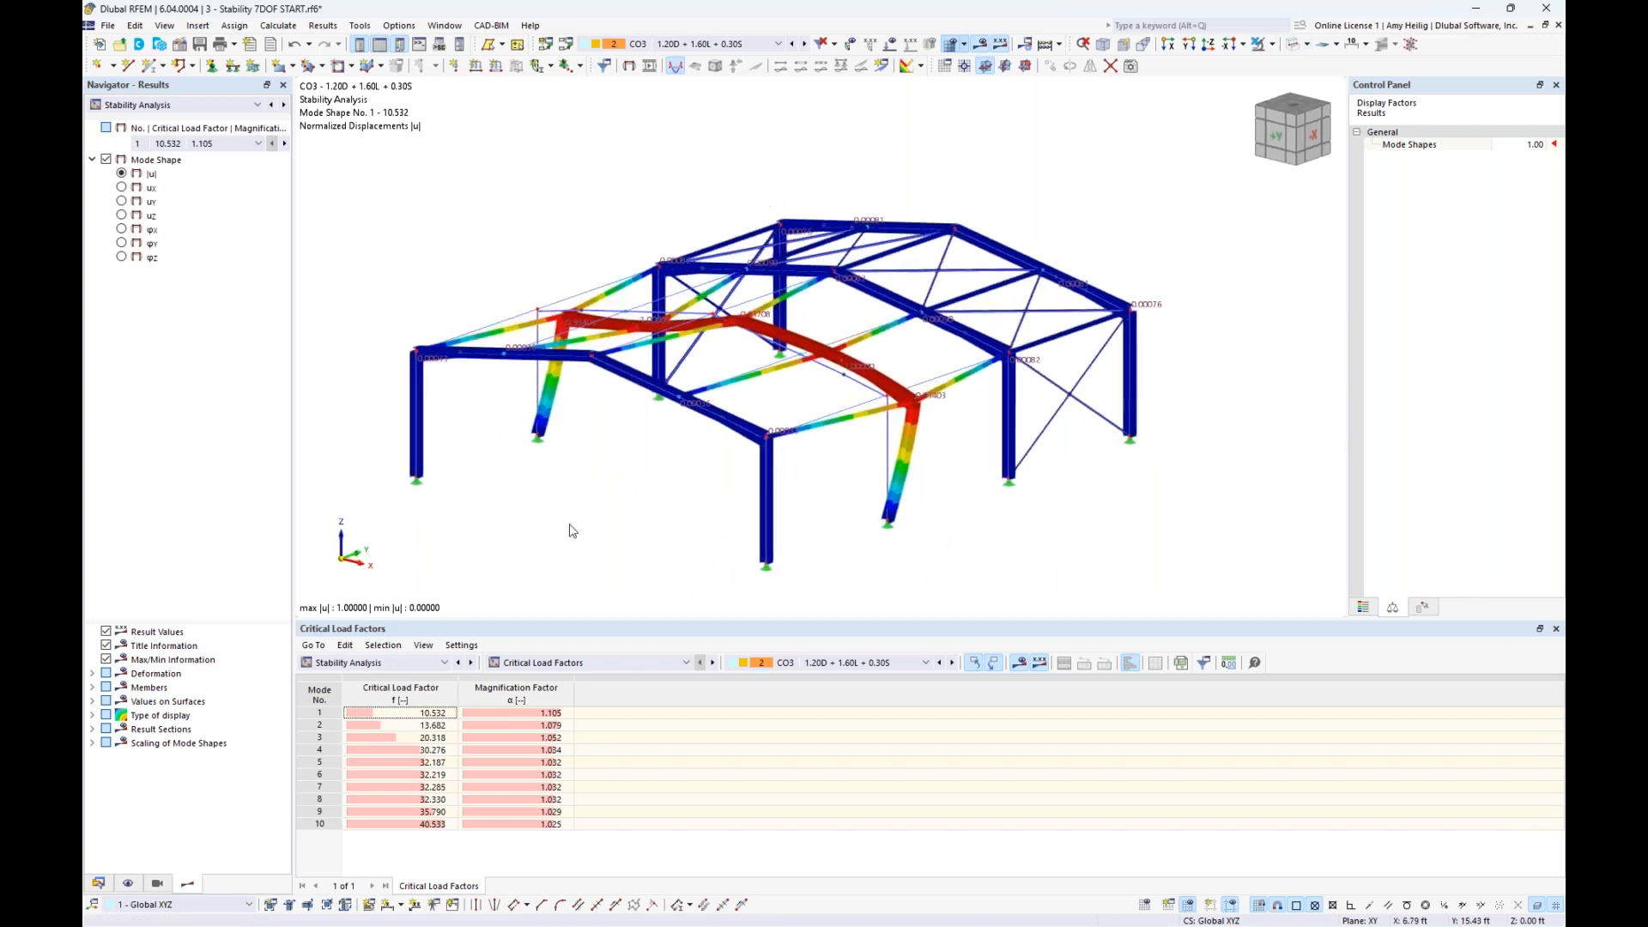
click(399, 714)
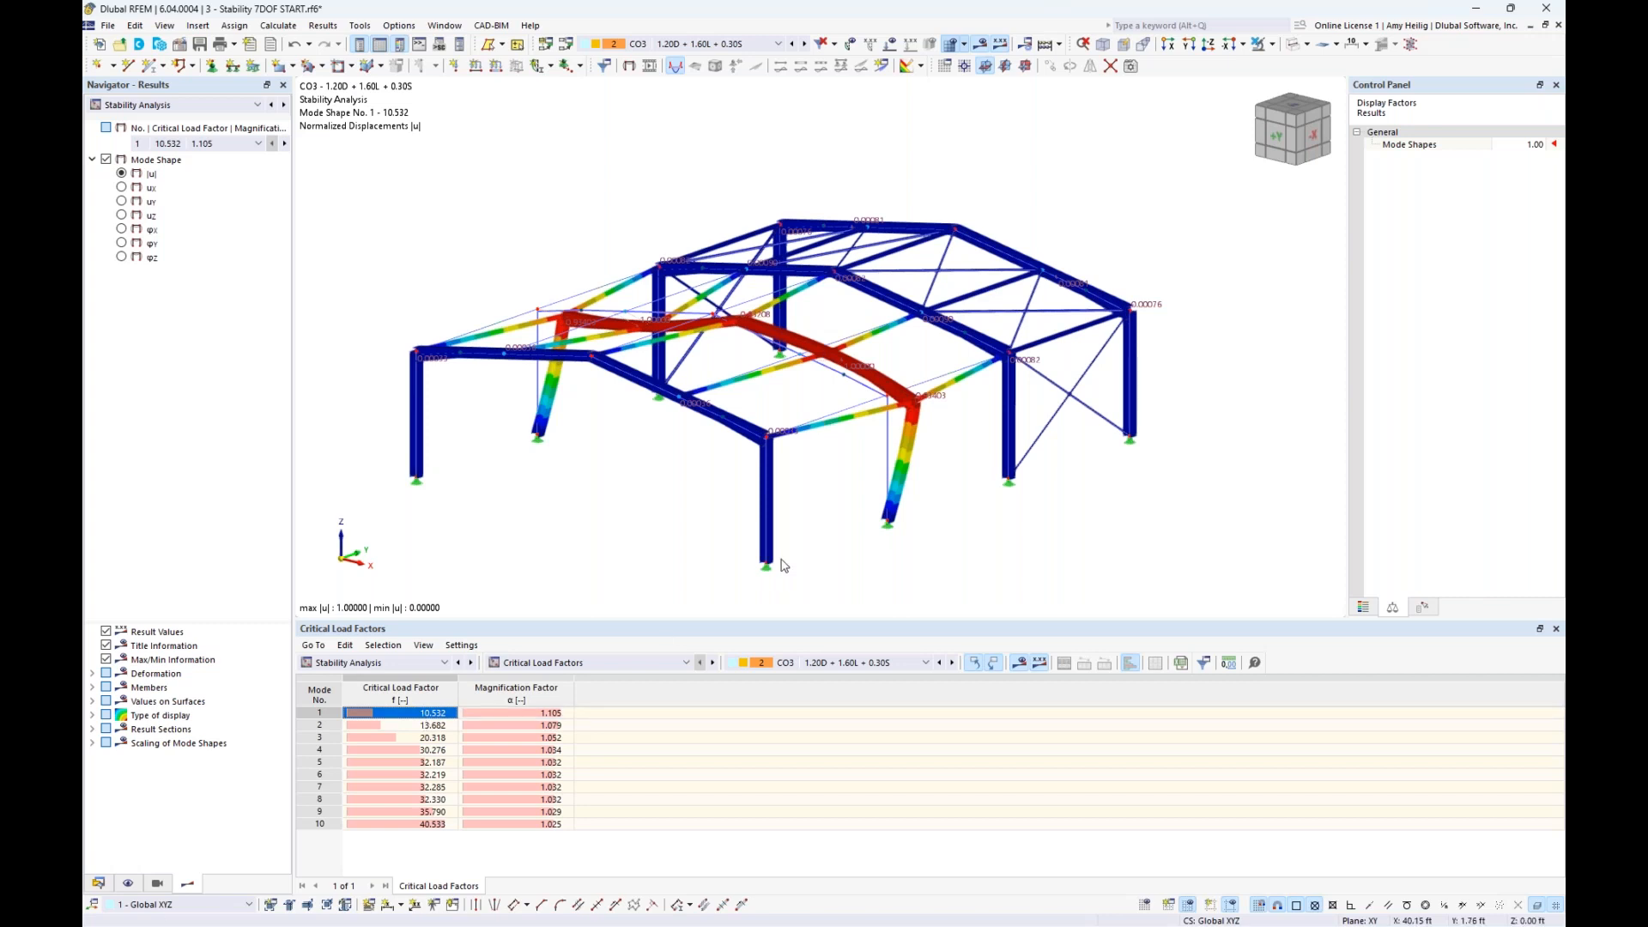
scroll(876, 530, up, 3)
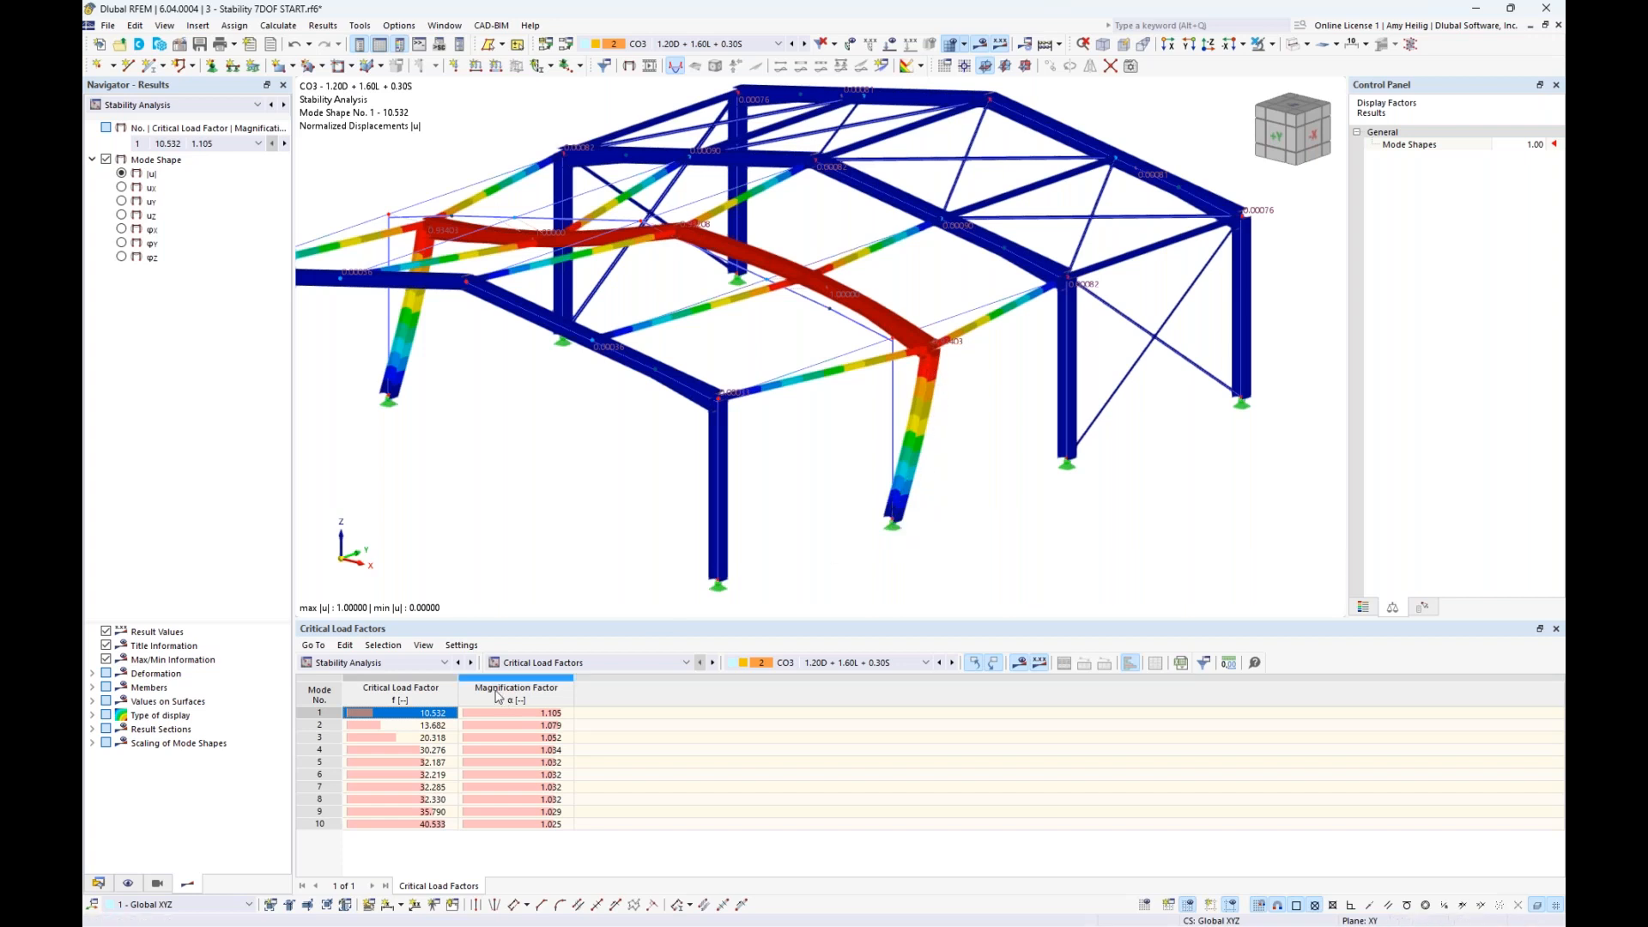
scroll(629, 509, down, 1)
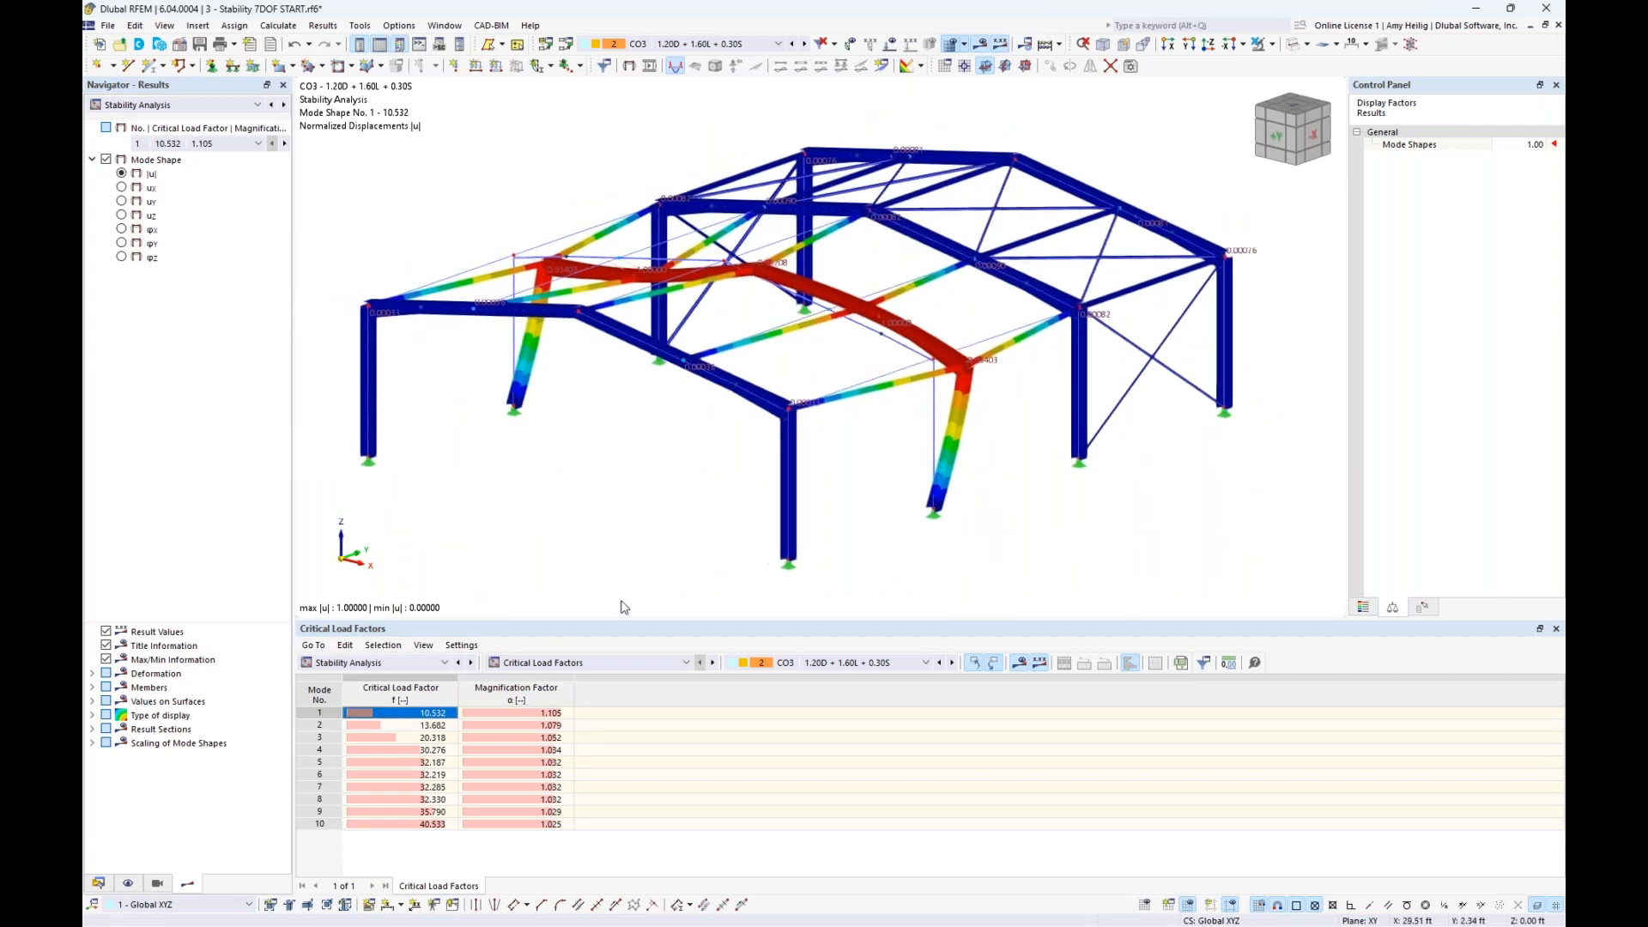
- Compare mode shapes 2 to 5 of CO3 and return to mode shape 1
click(434, 727)
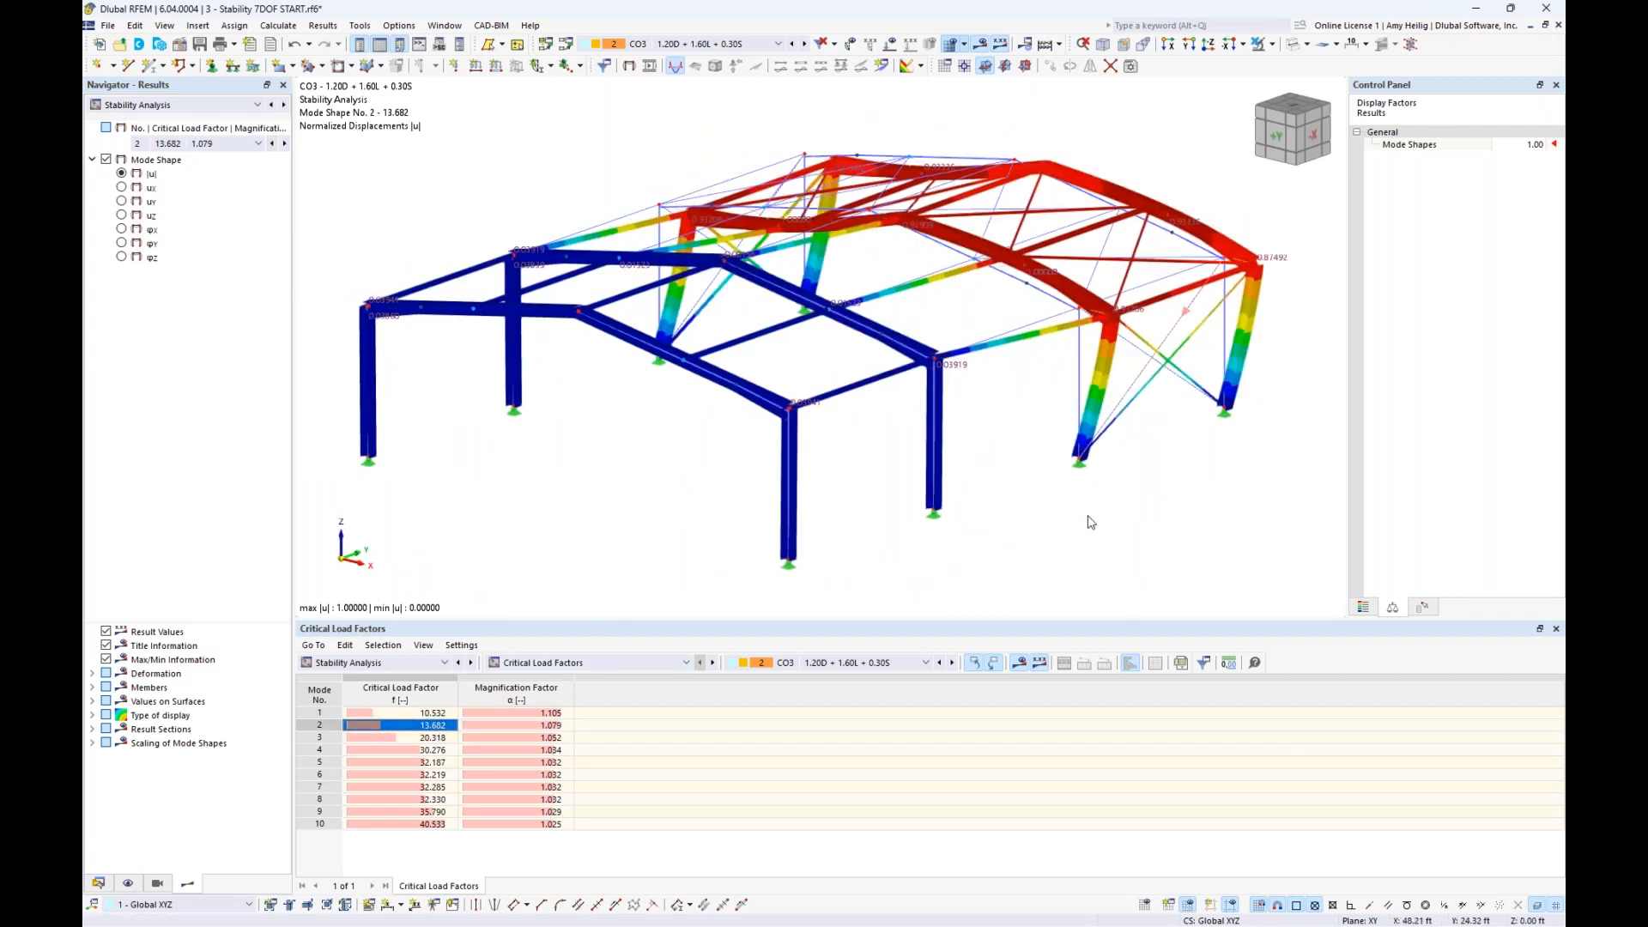
click(427, 737)
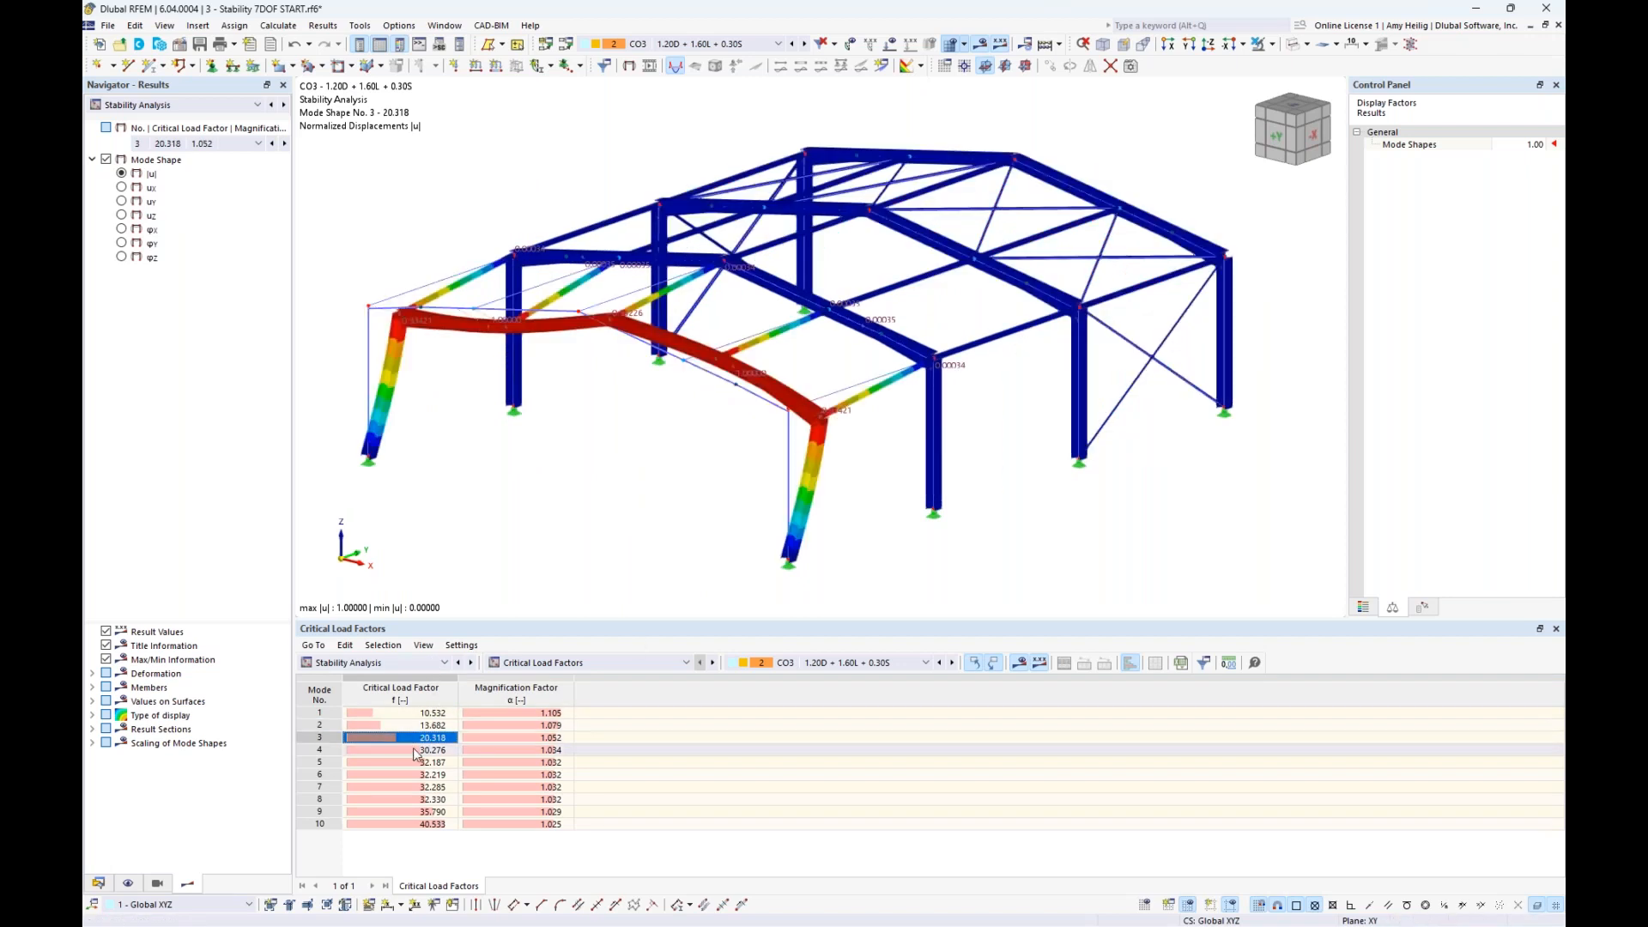
click(414, 751)
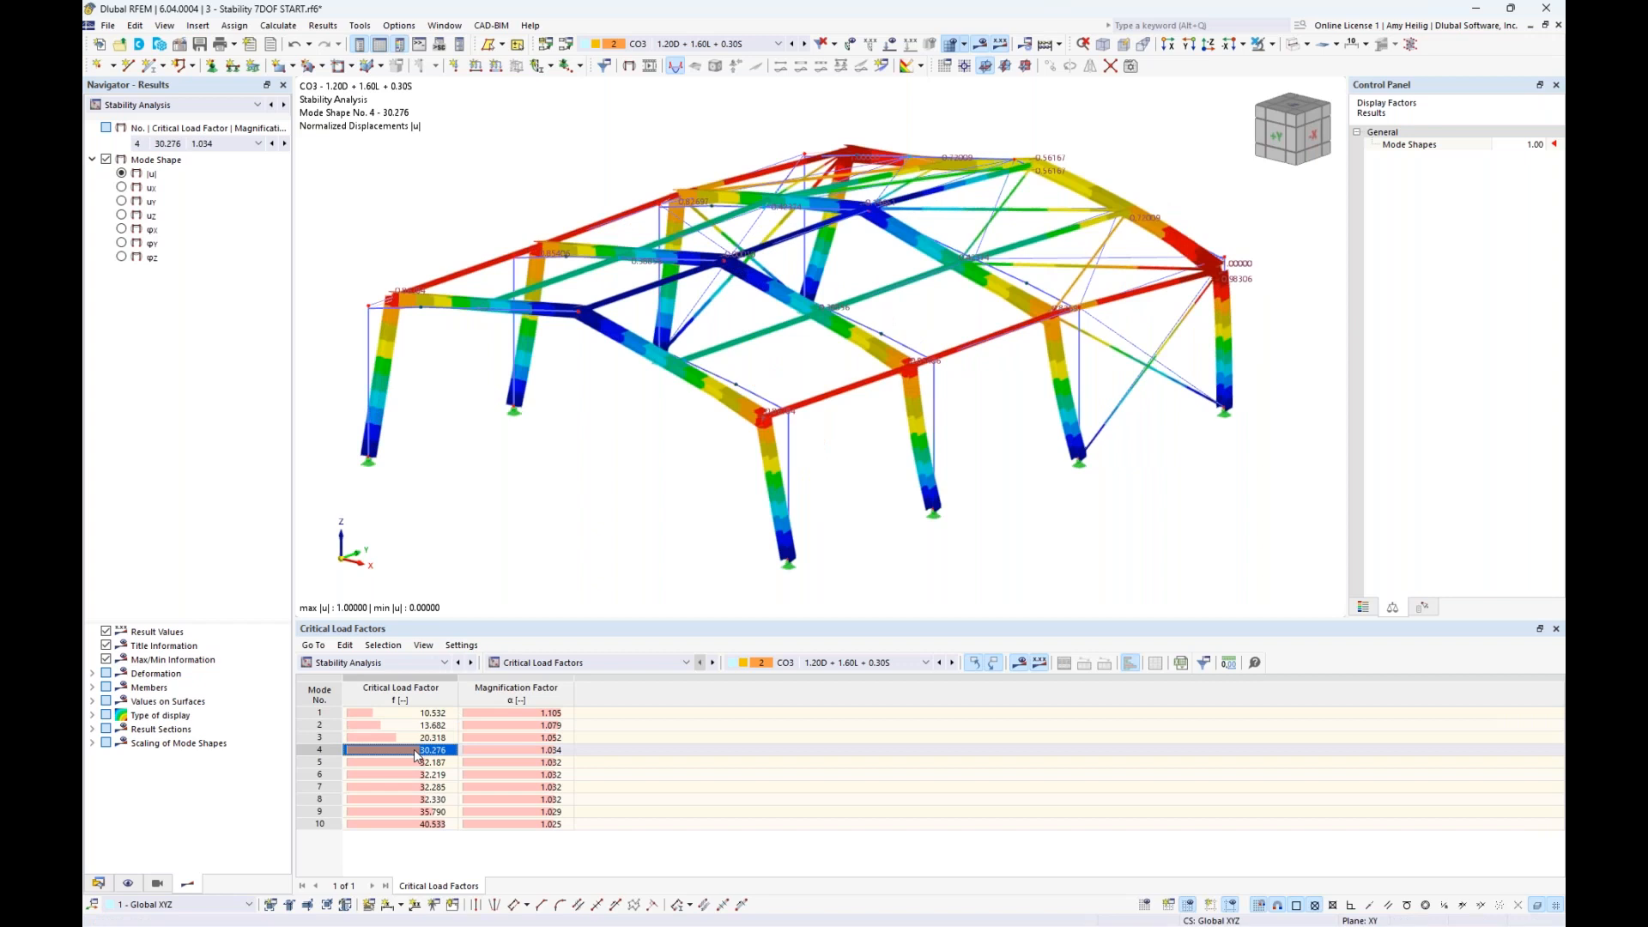
click(414, 762)
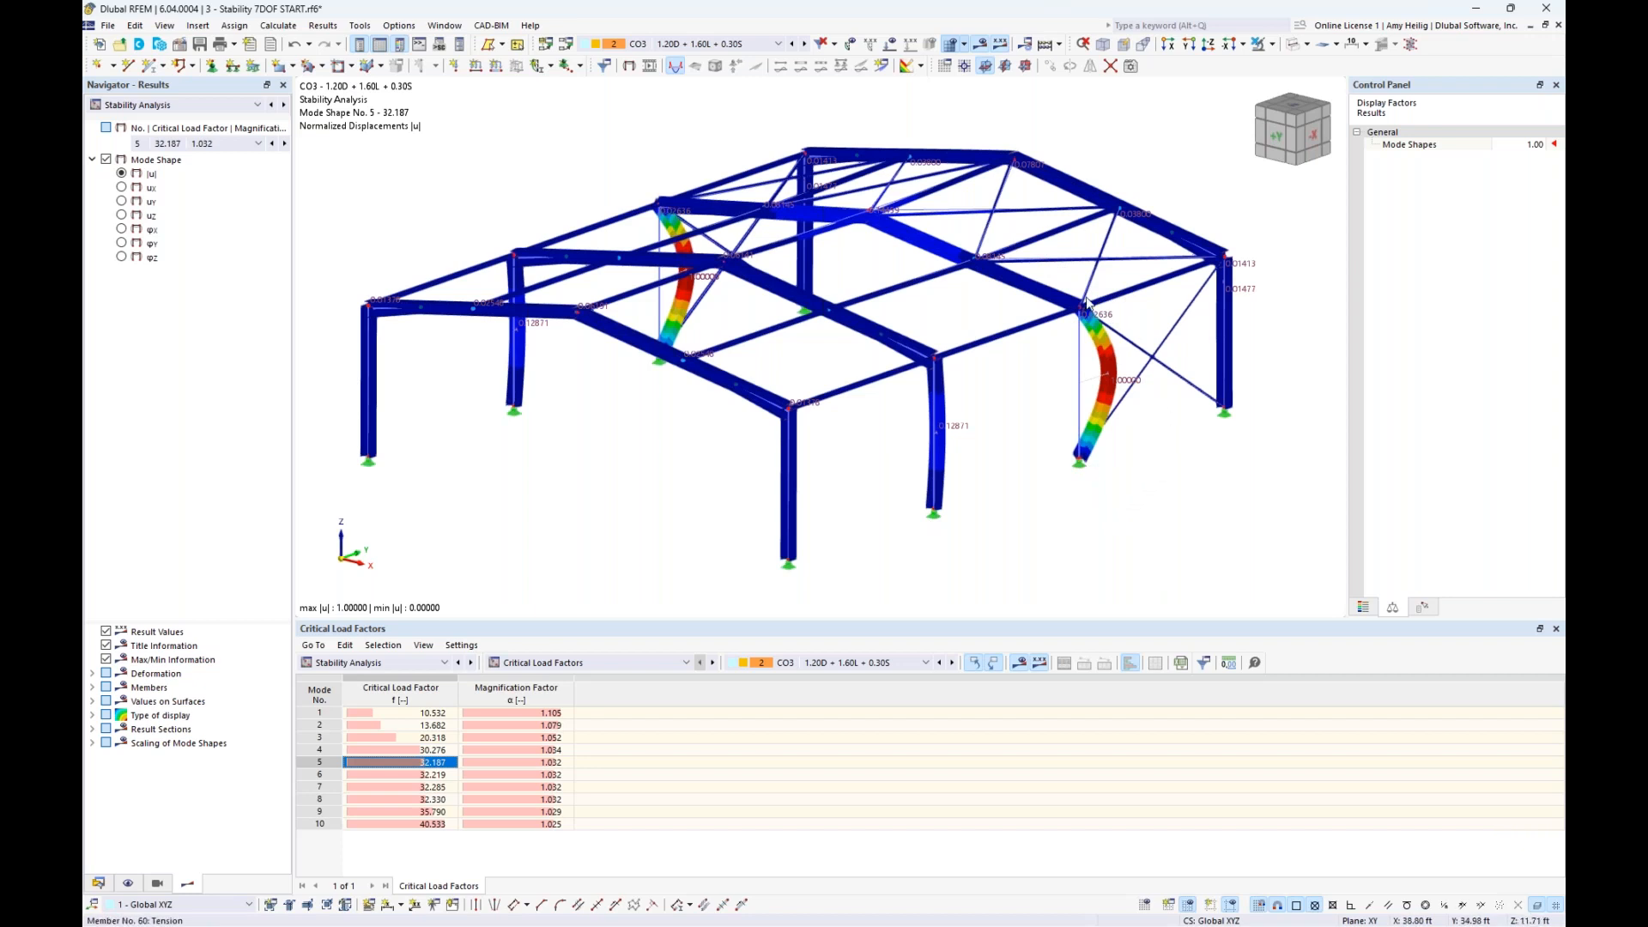
click(429, 750)
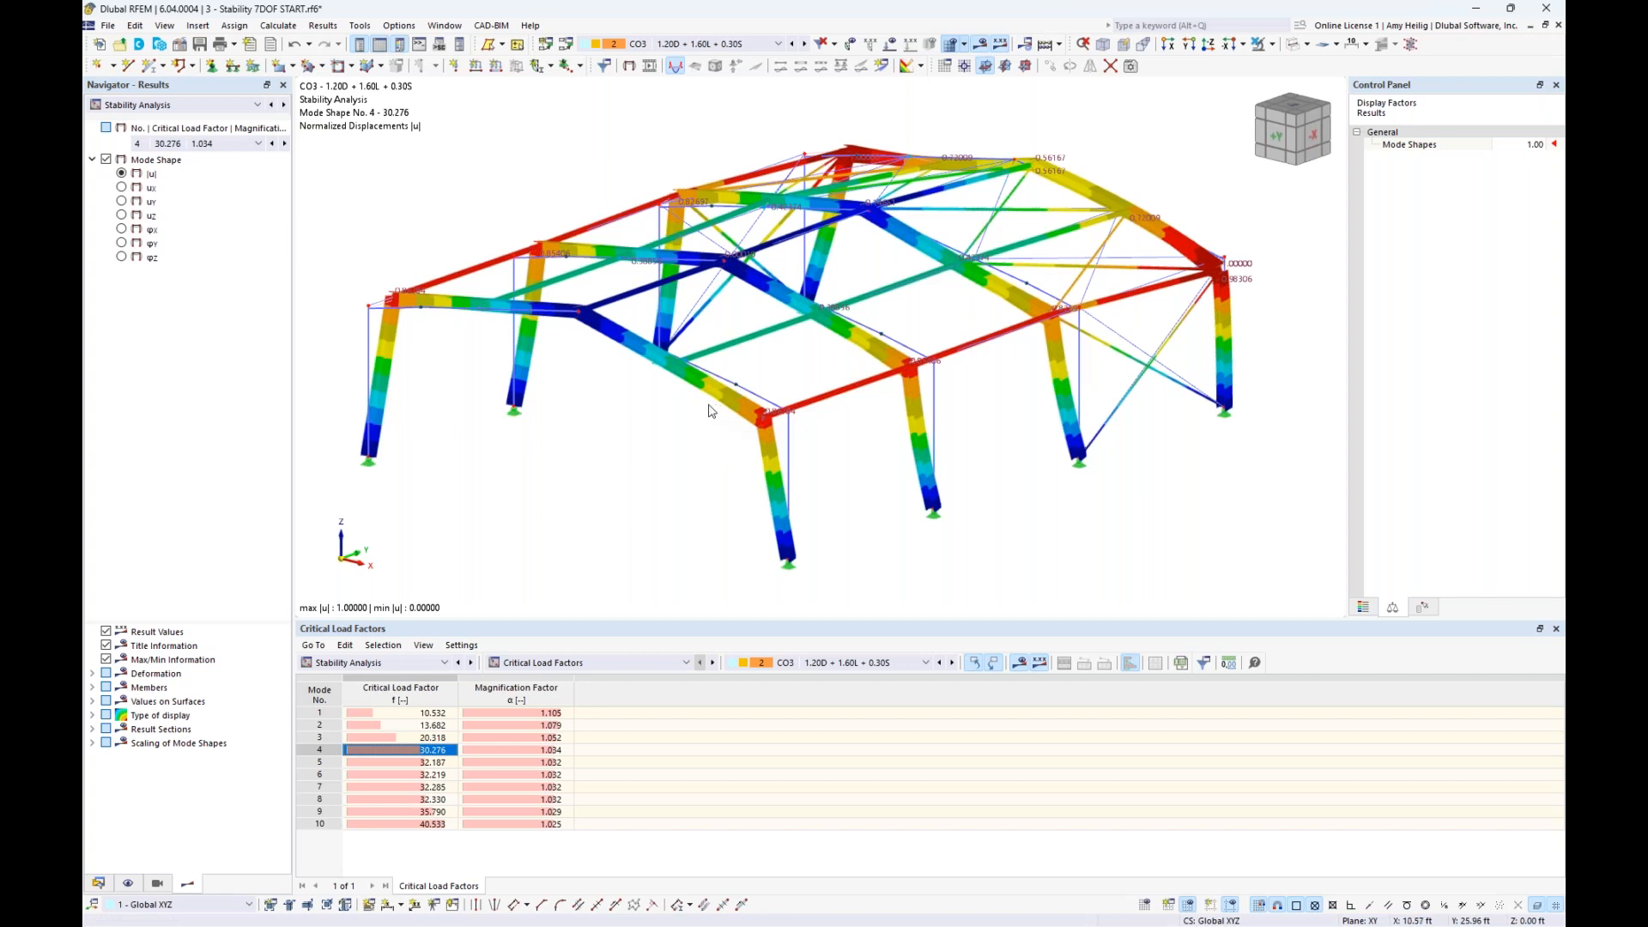
click(405, 713)
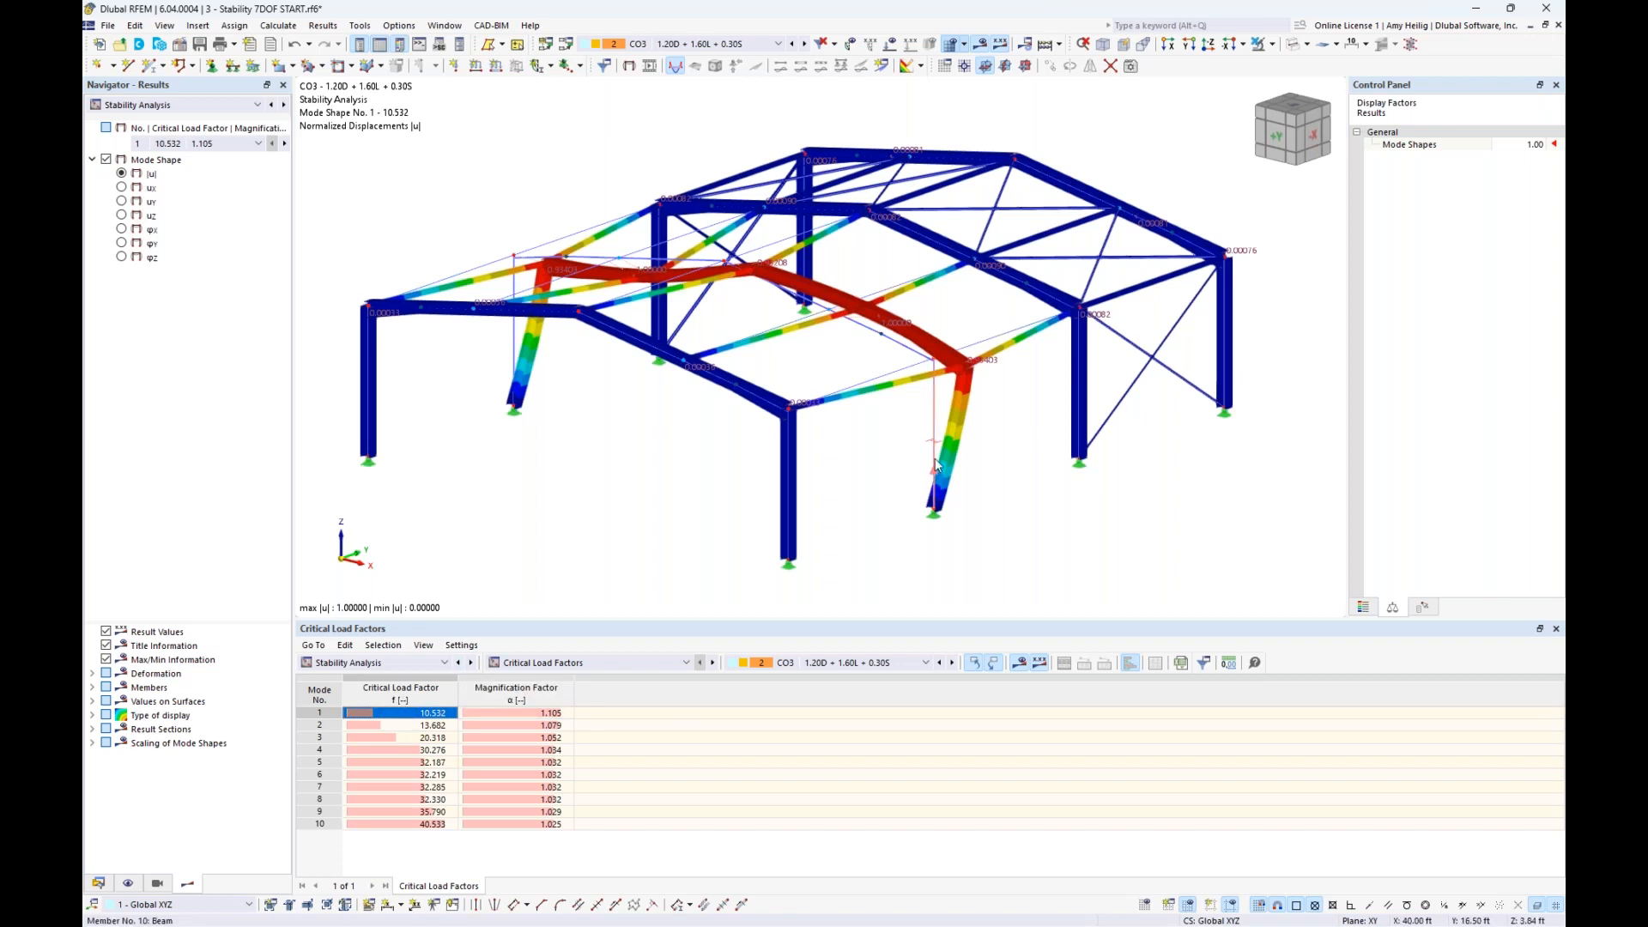
- Show the stability results by member and examine the effective length factors and mode shapes up to mode 7 for column member 10
scroll(934, 455, up, 4)
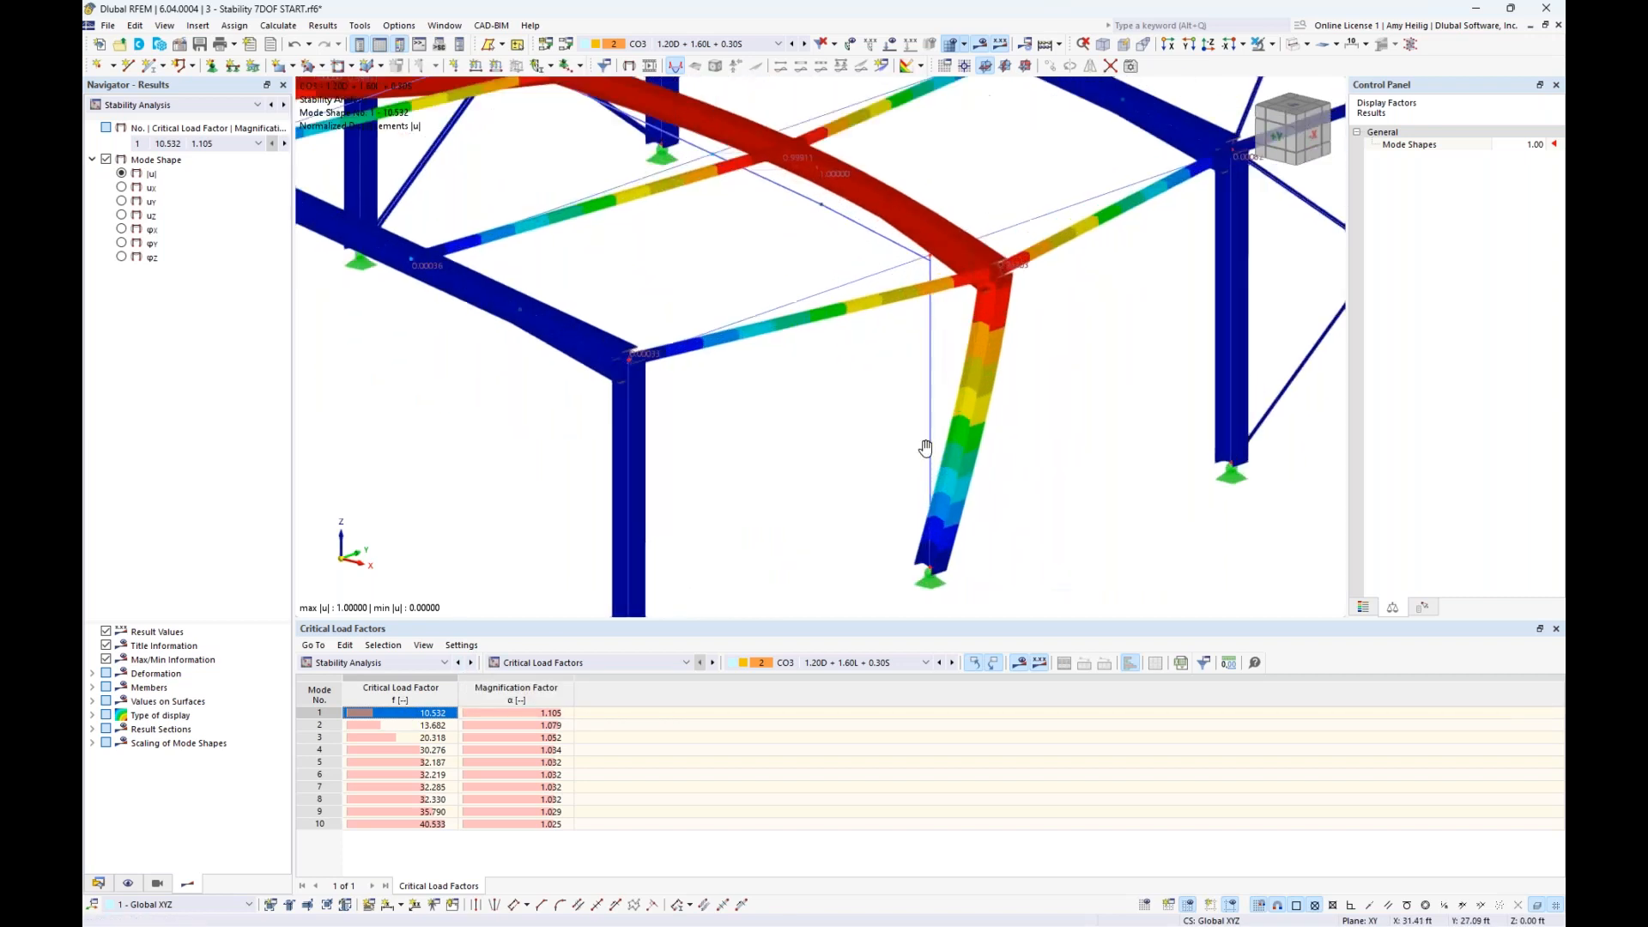
middle_drag(927, 441, 859, 423)
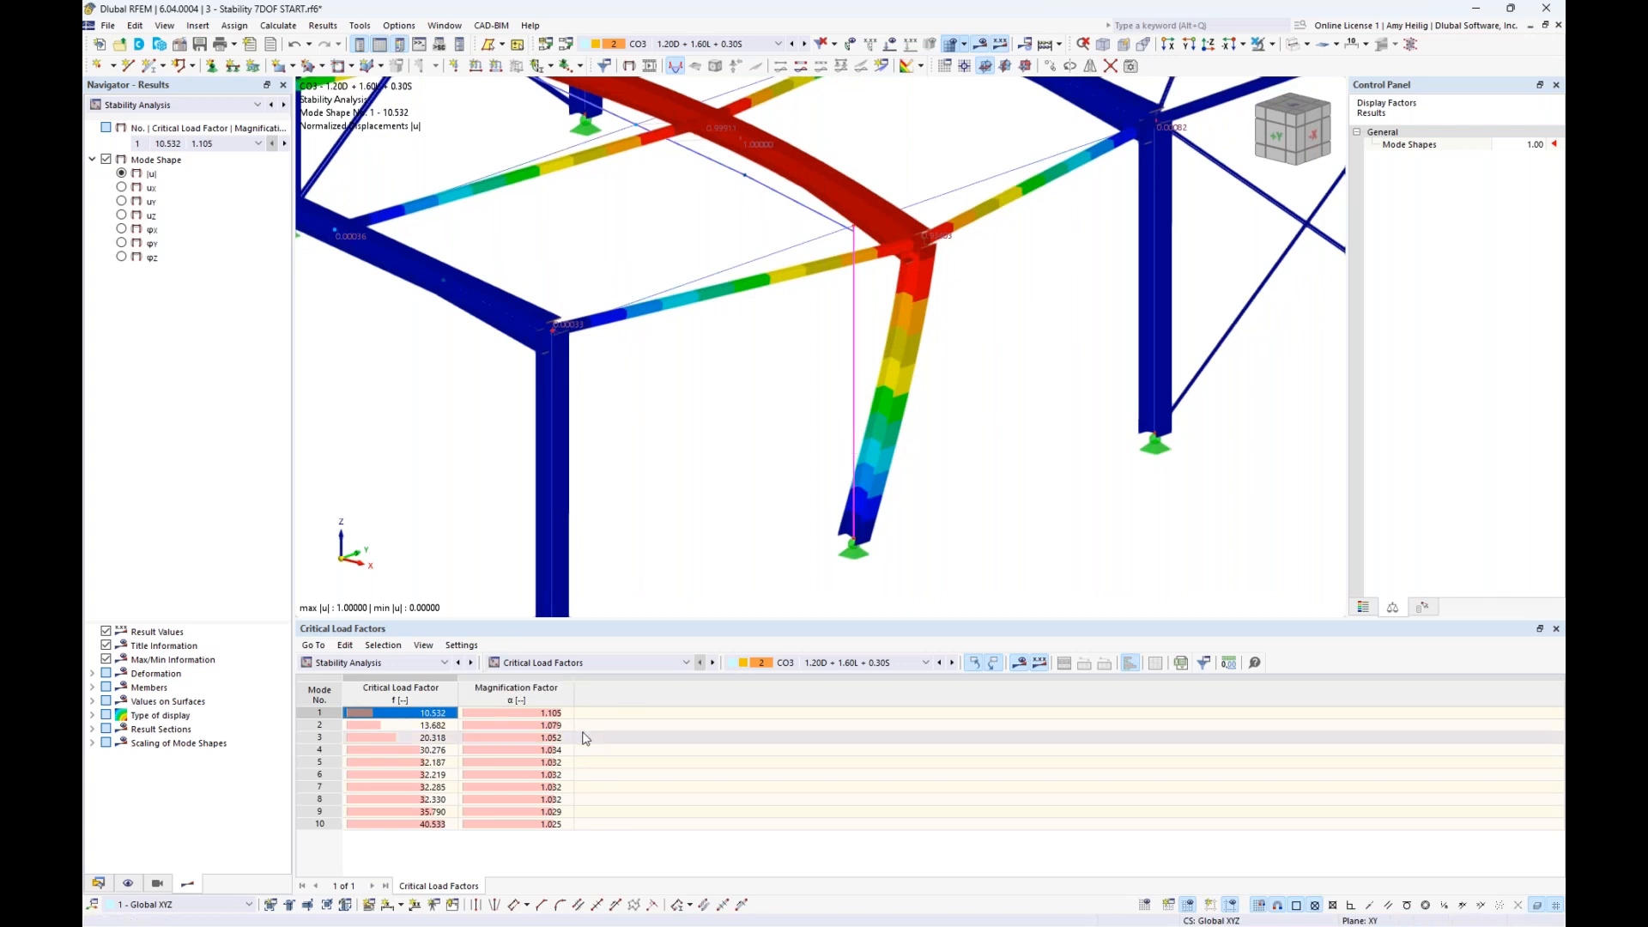
click(609, 662)
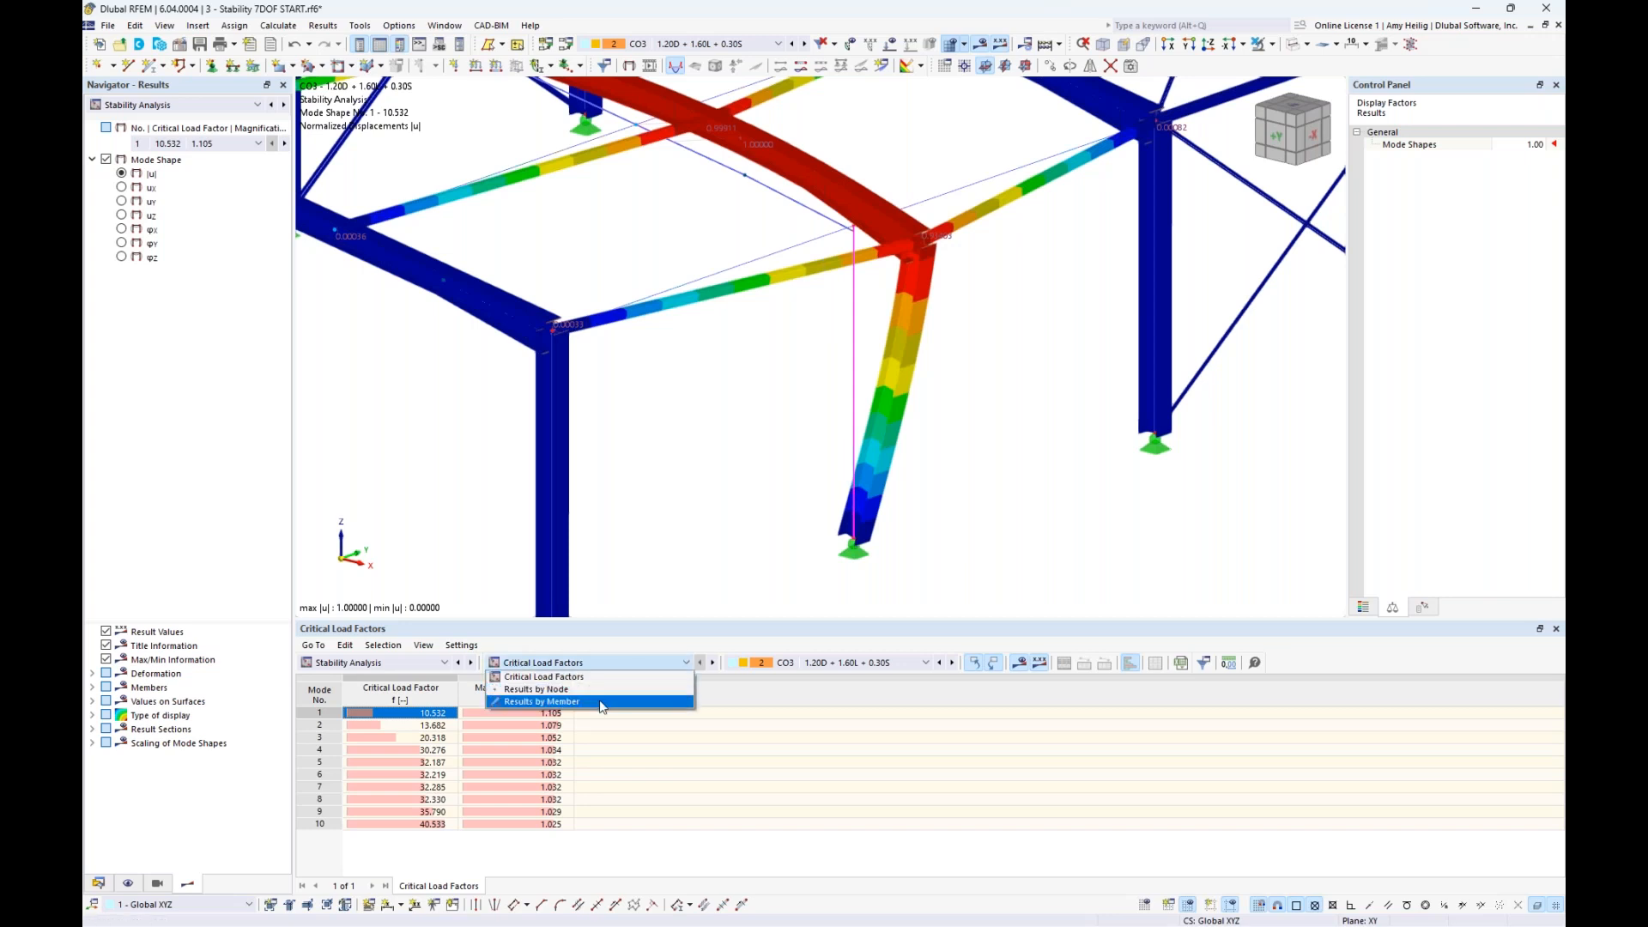
click(599, 702)
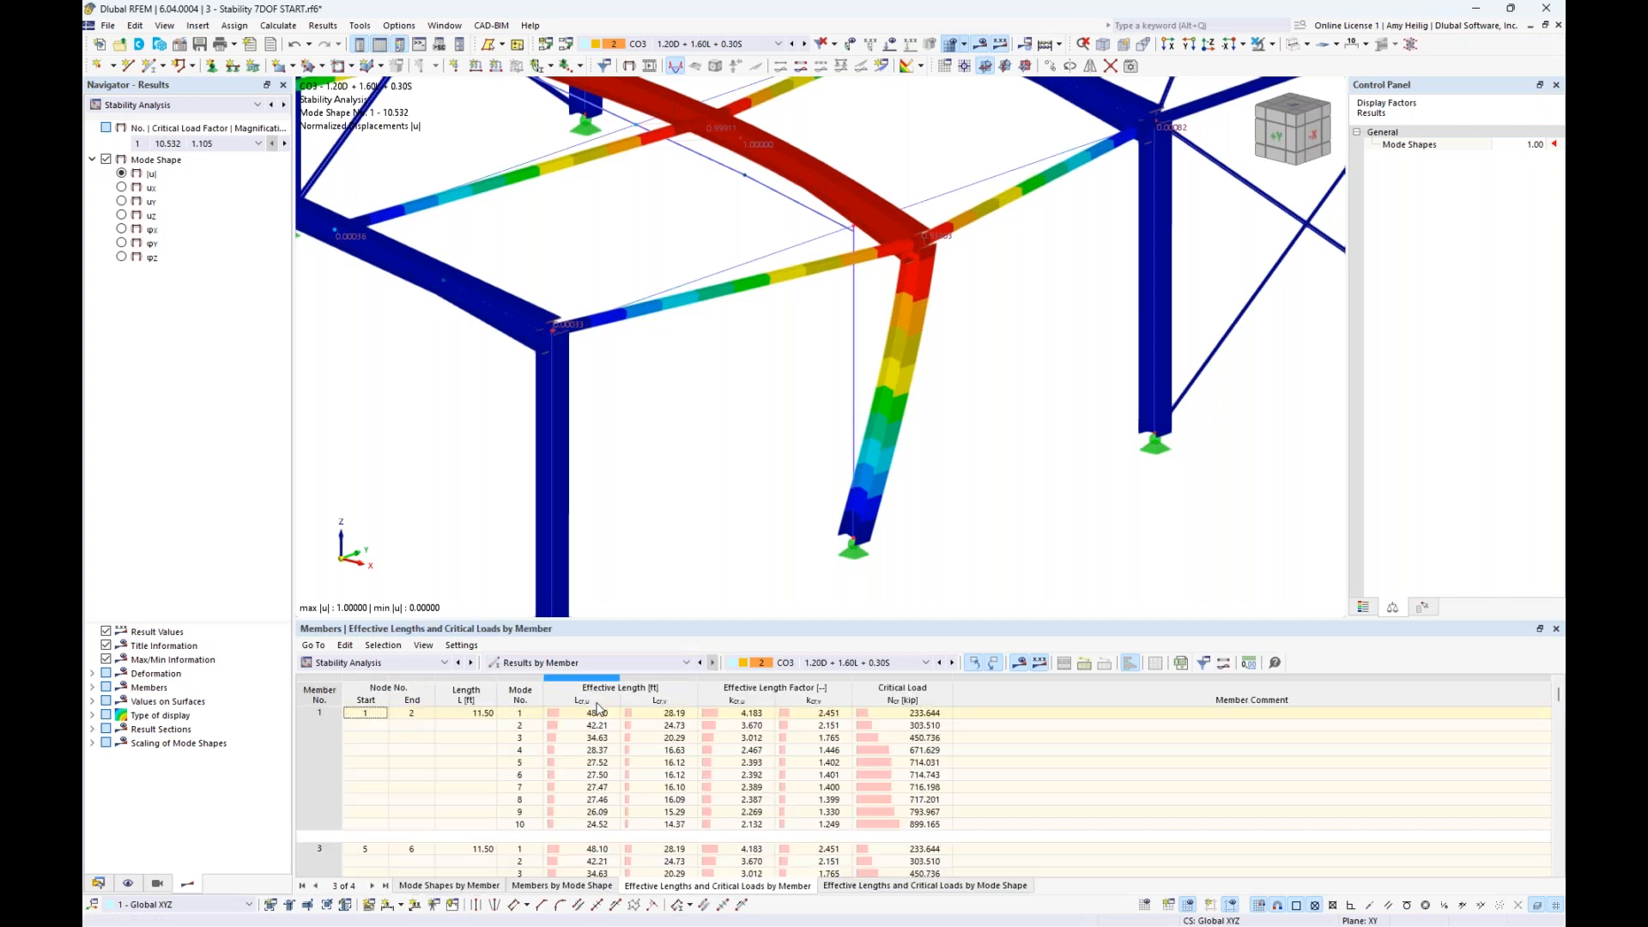
click(854, 411)
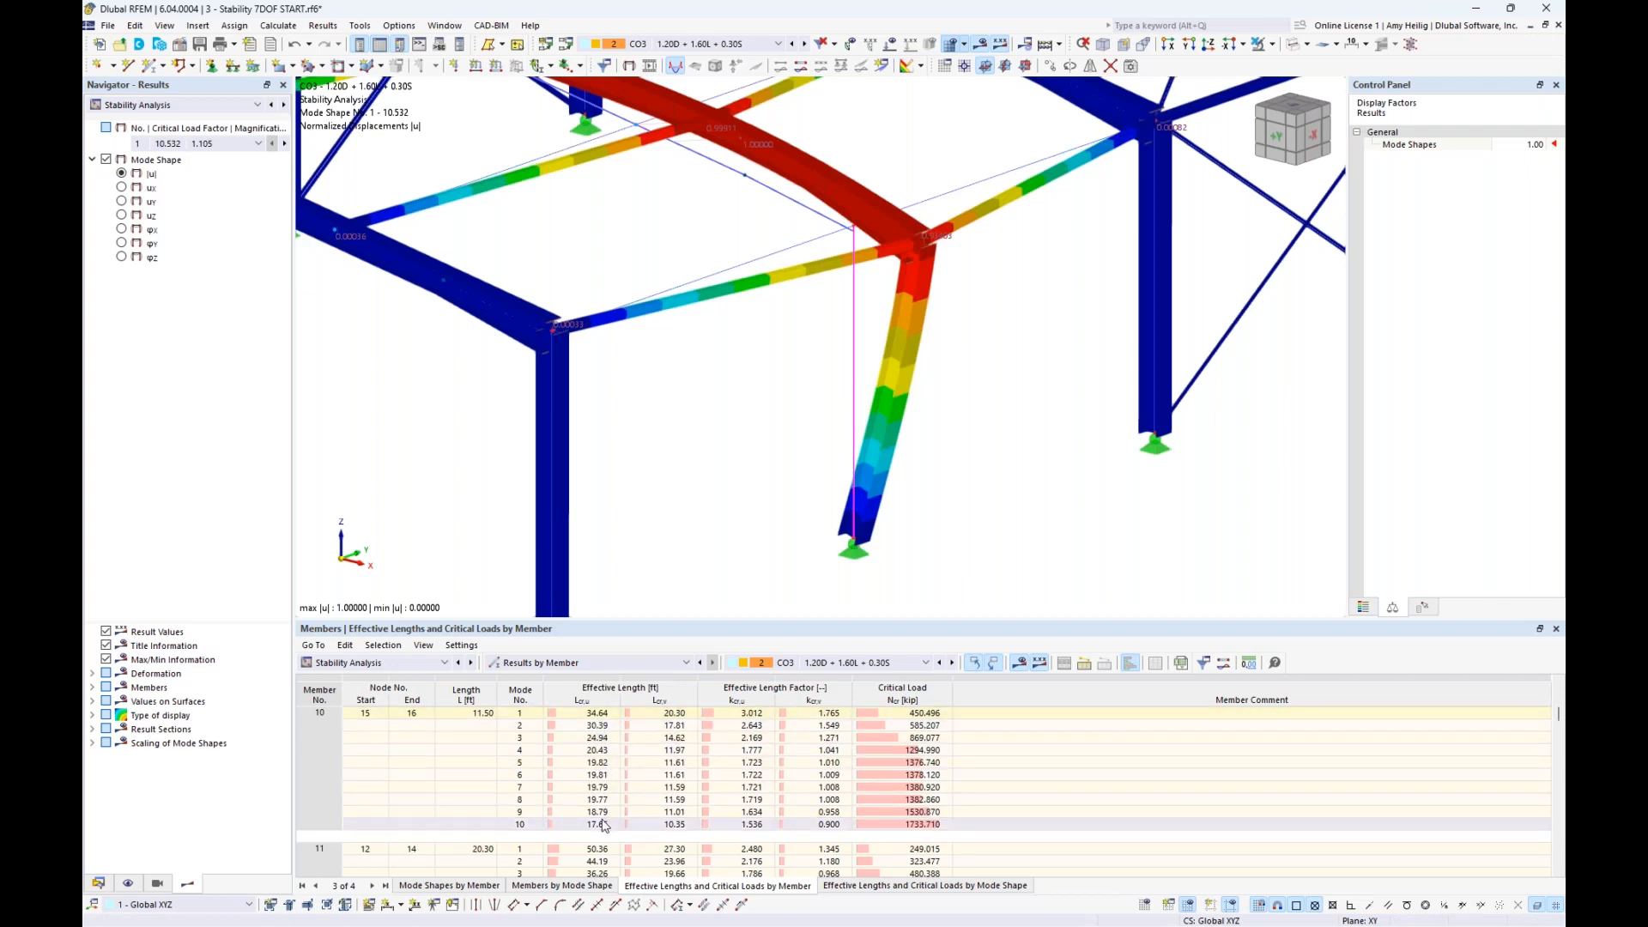
click(755, 714)
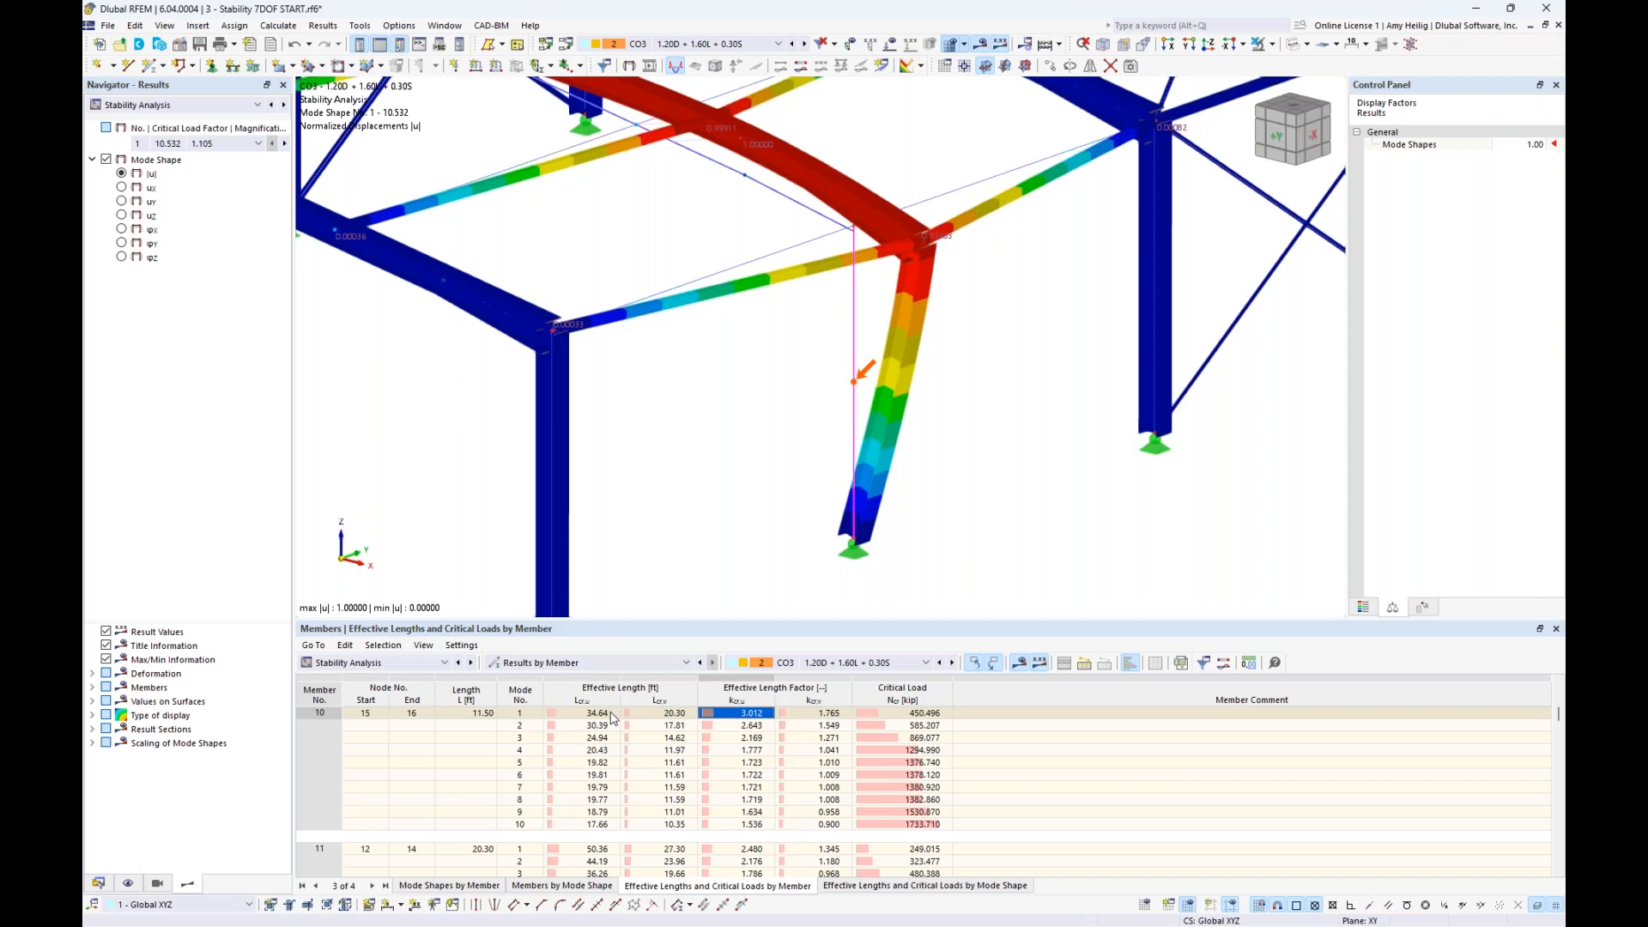
click(748, 728)
click(742, 740)
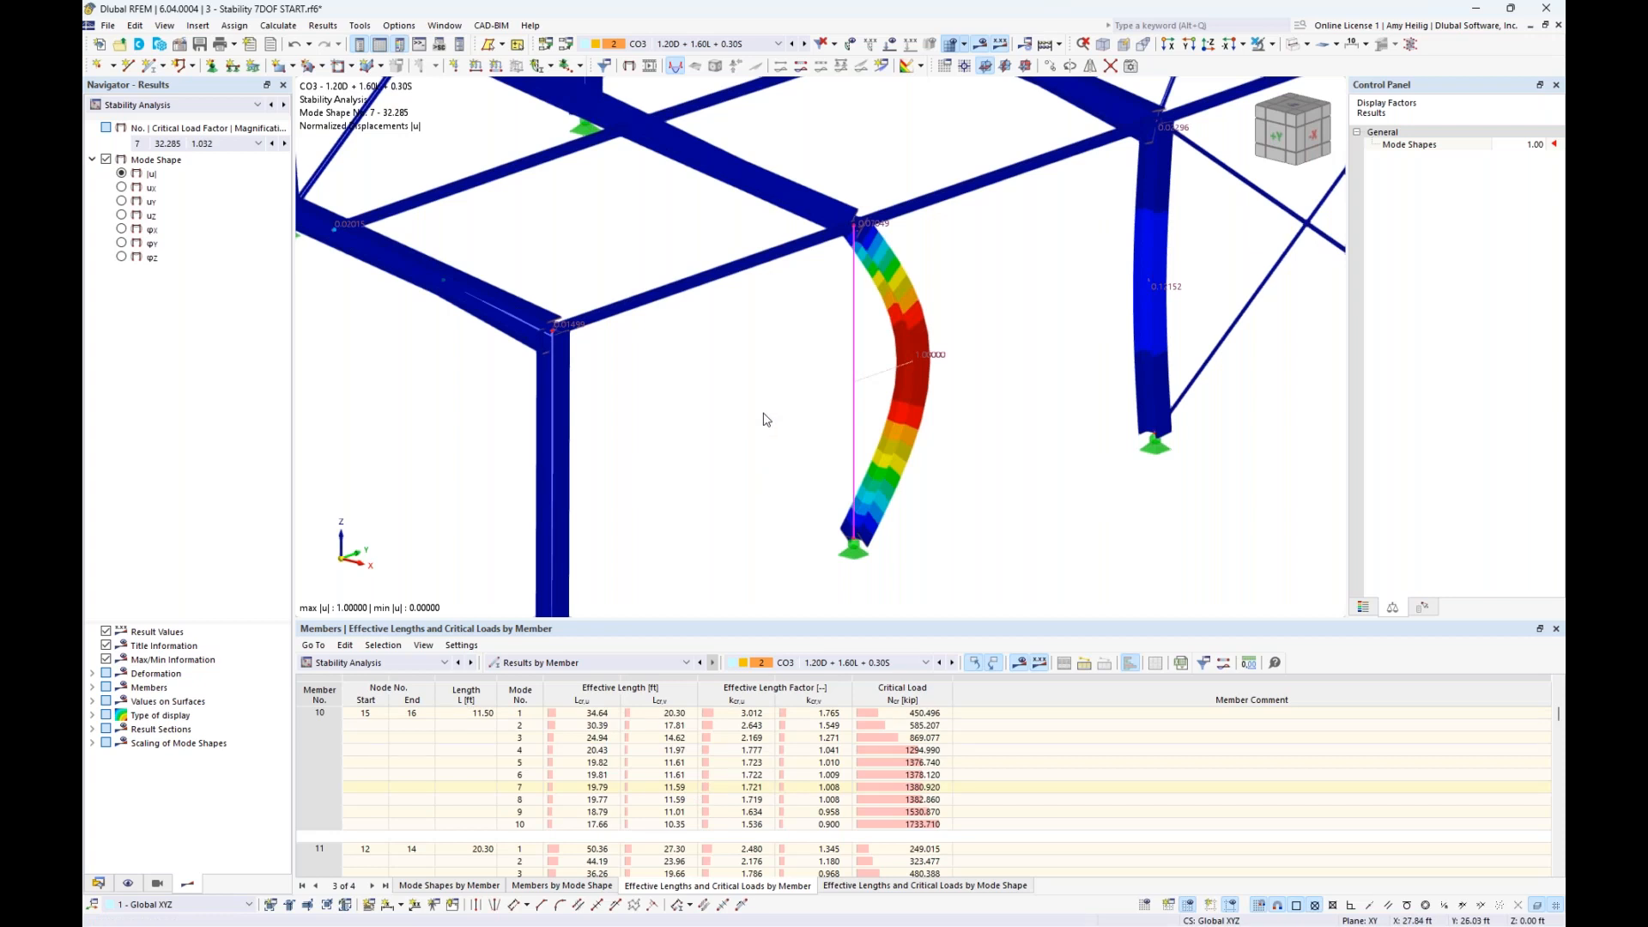
- Create new steel design effective lengths for member 10 and activate the import from the stability analysis
double_click(855, 420)
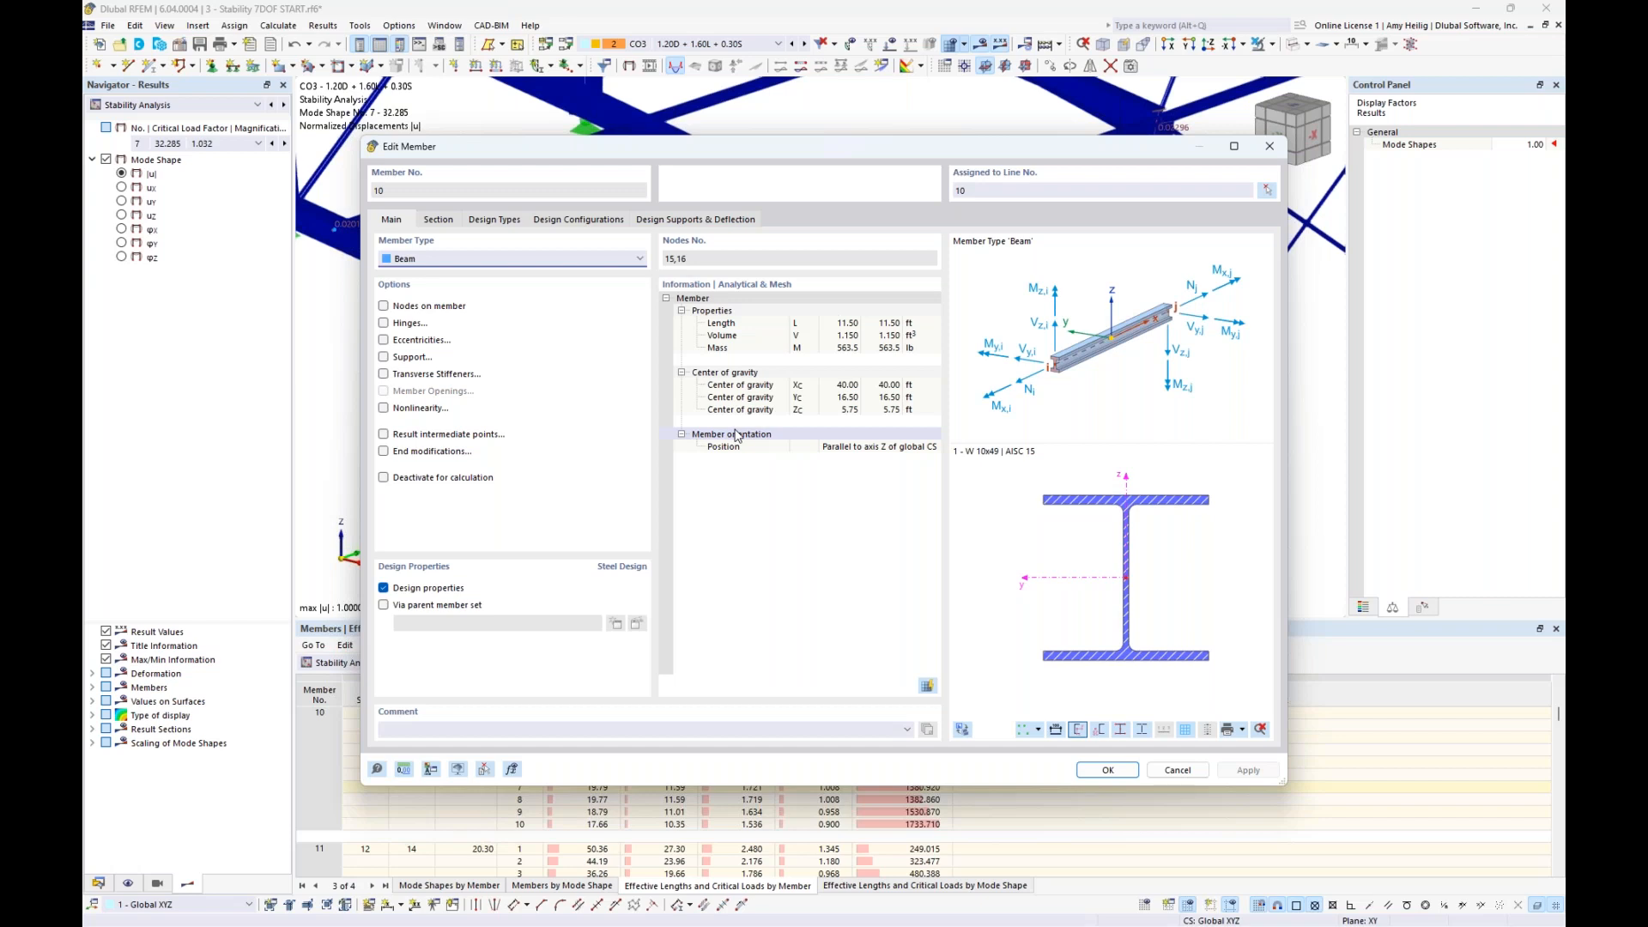
click(495, 222)
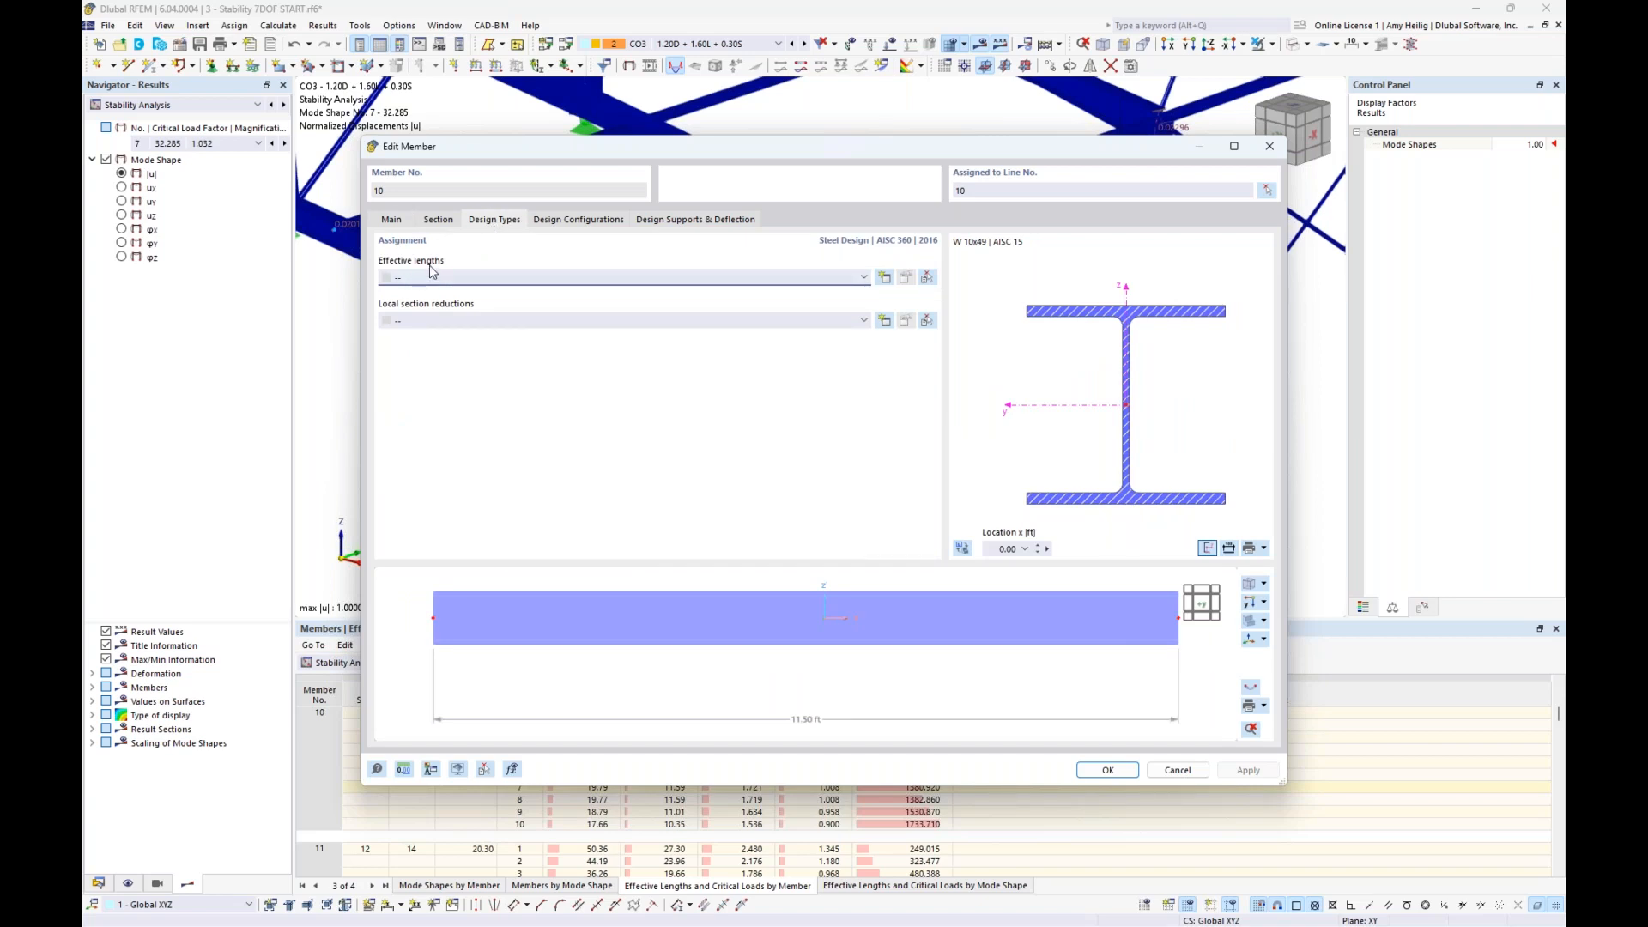
click(886, 282)
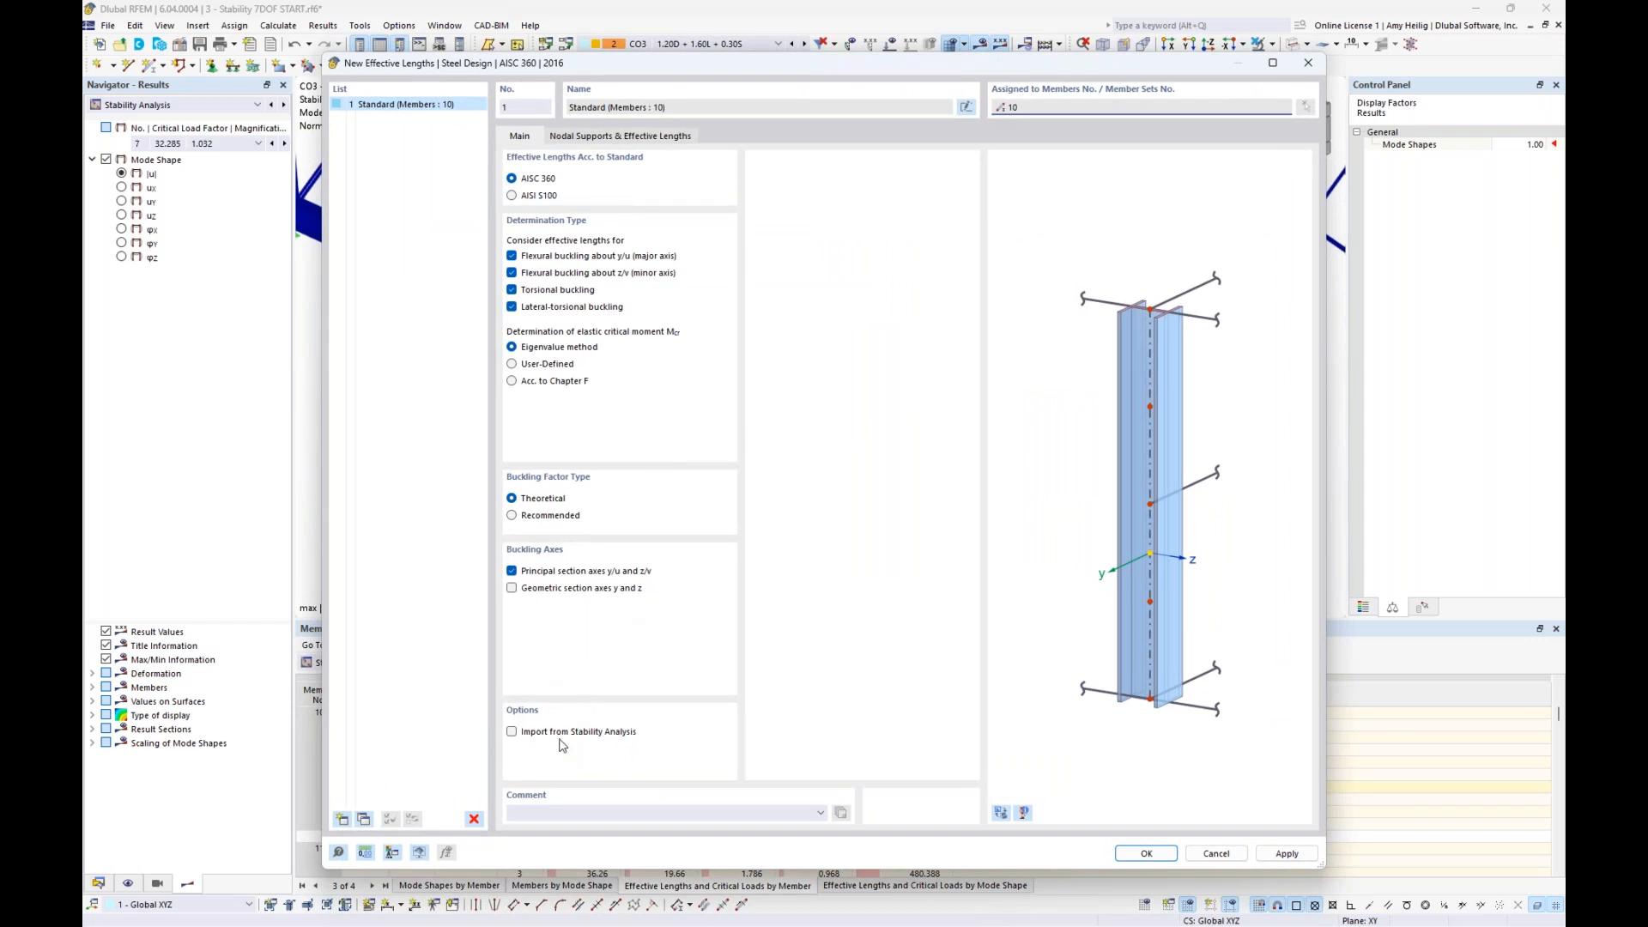
click(512, 731)
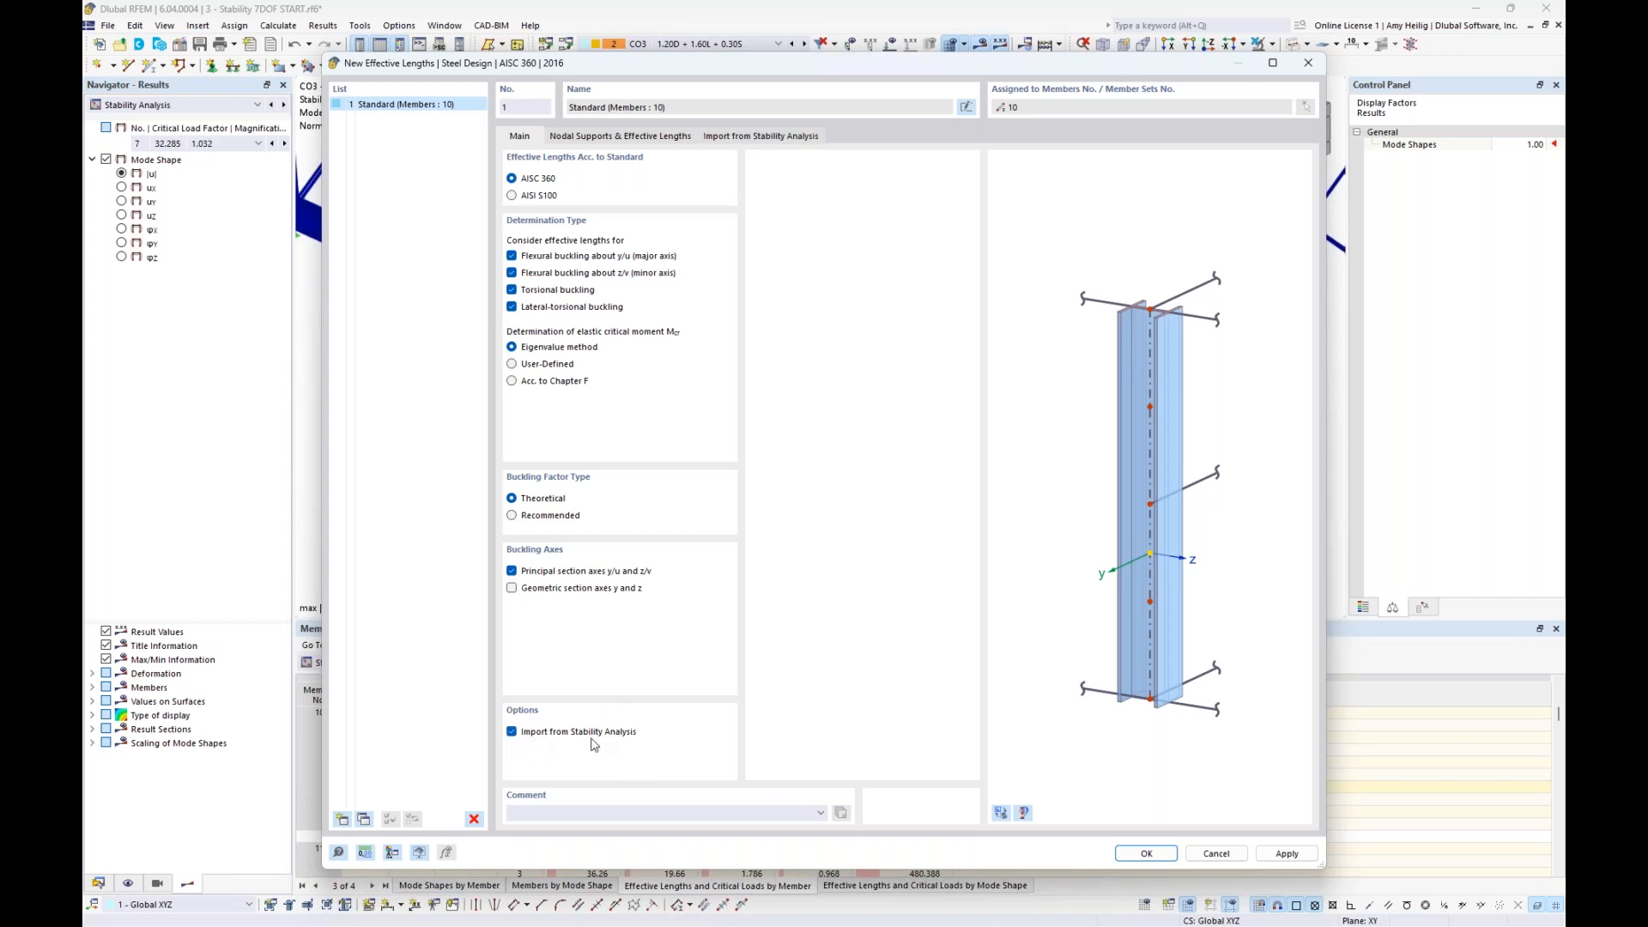
click(739, 138)
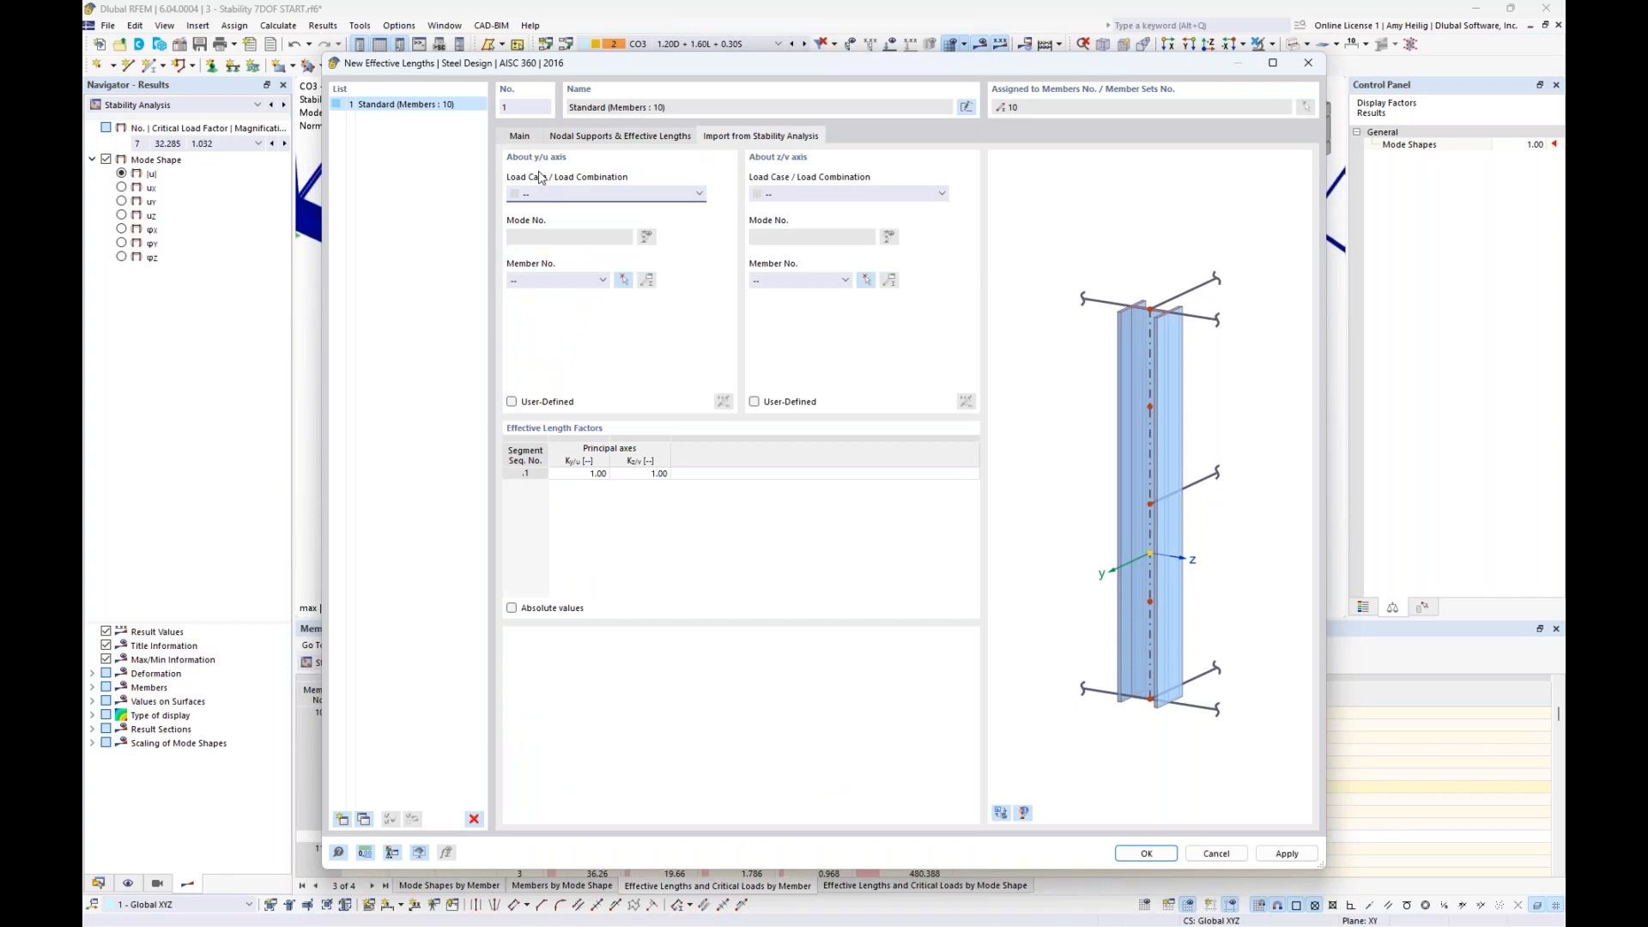
click(524, 138)
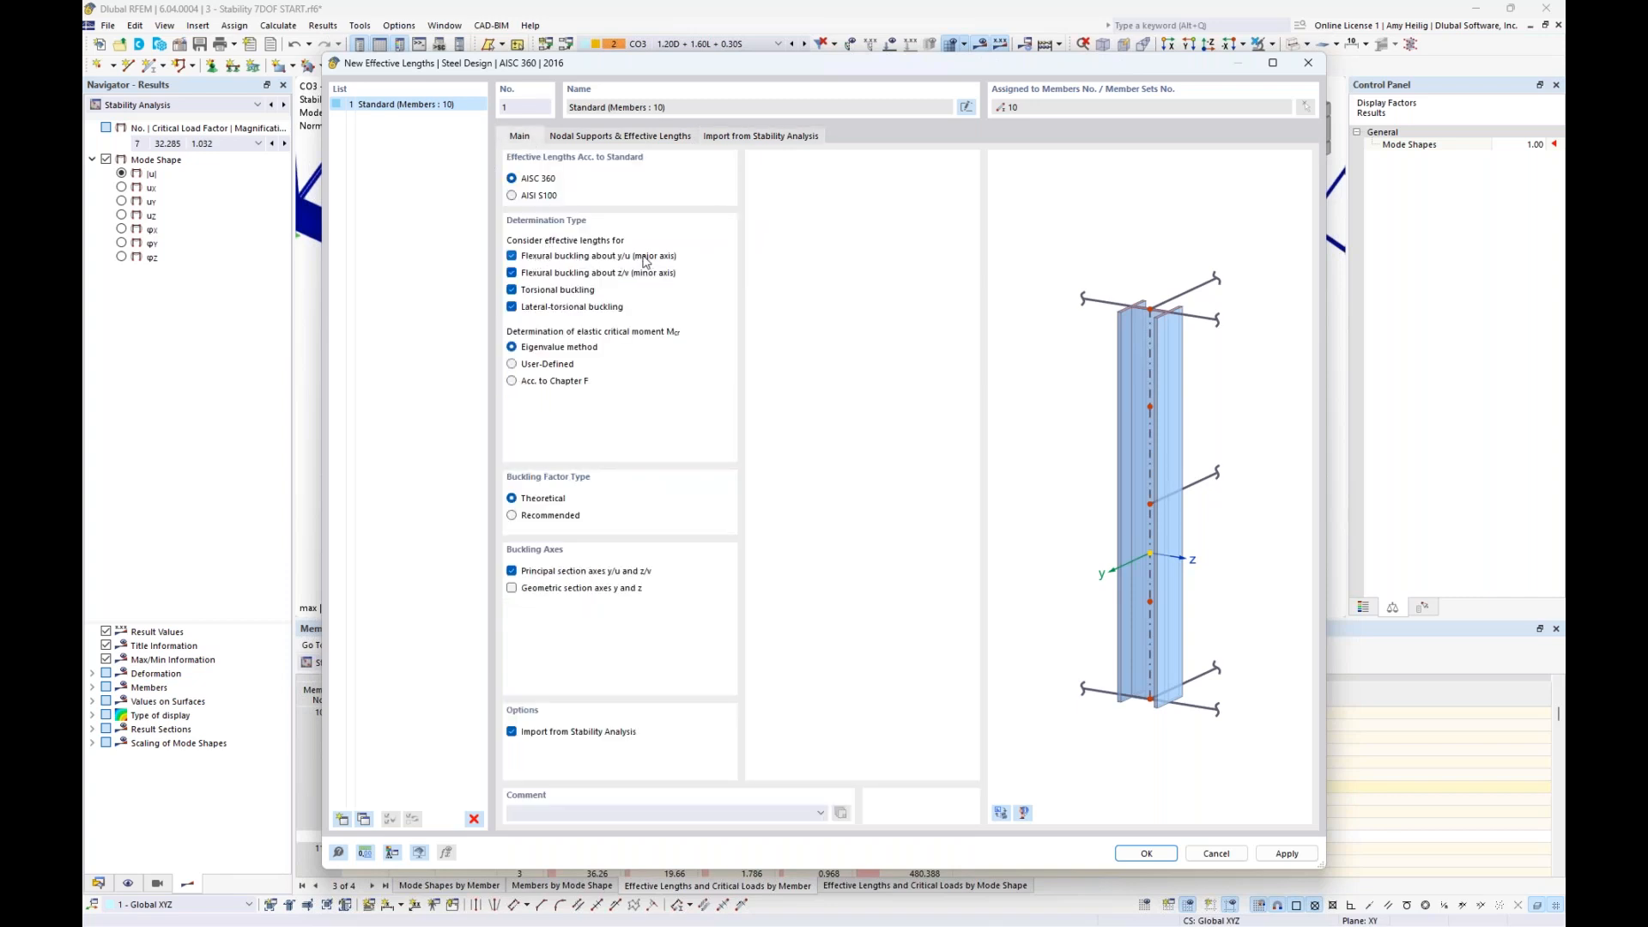
- Import the effective length factor about the y/u axis from CO3, mode 1, member 10
click(720, 138)
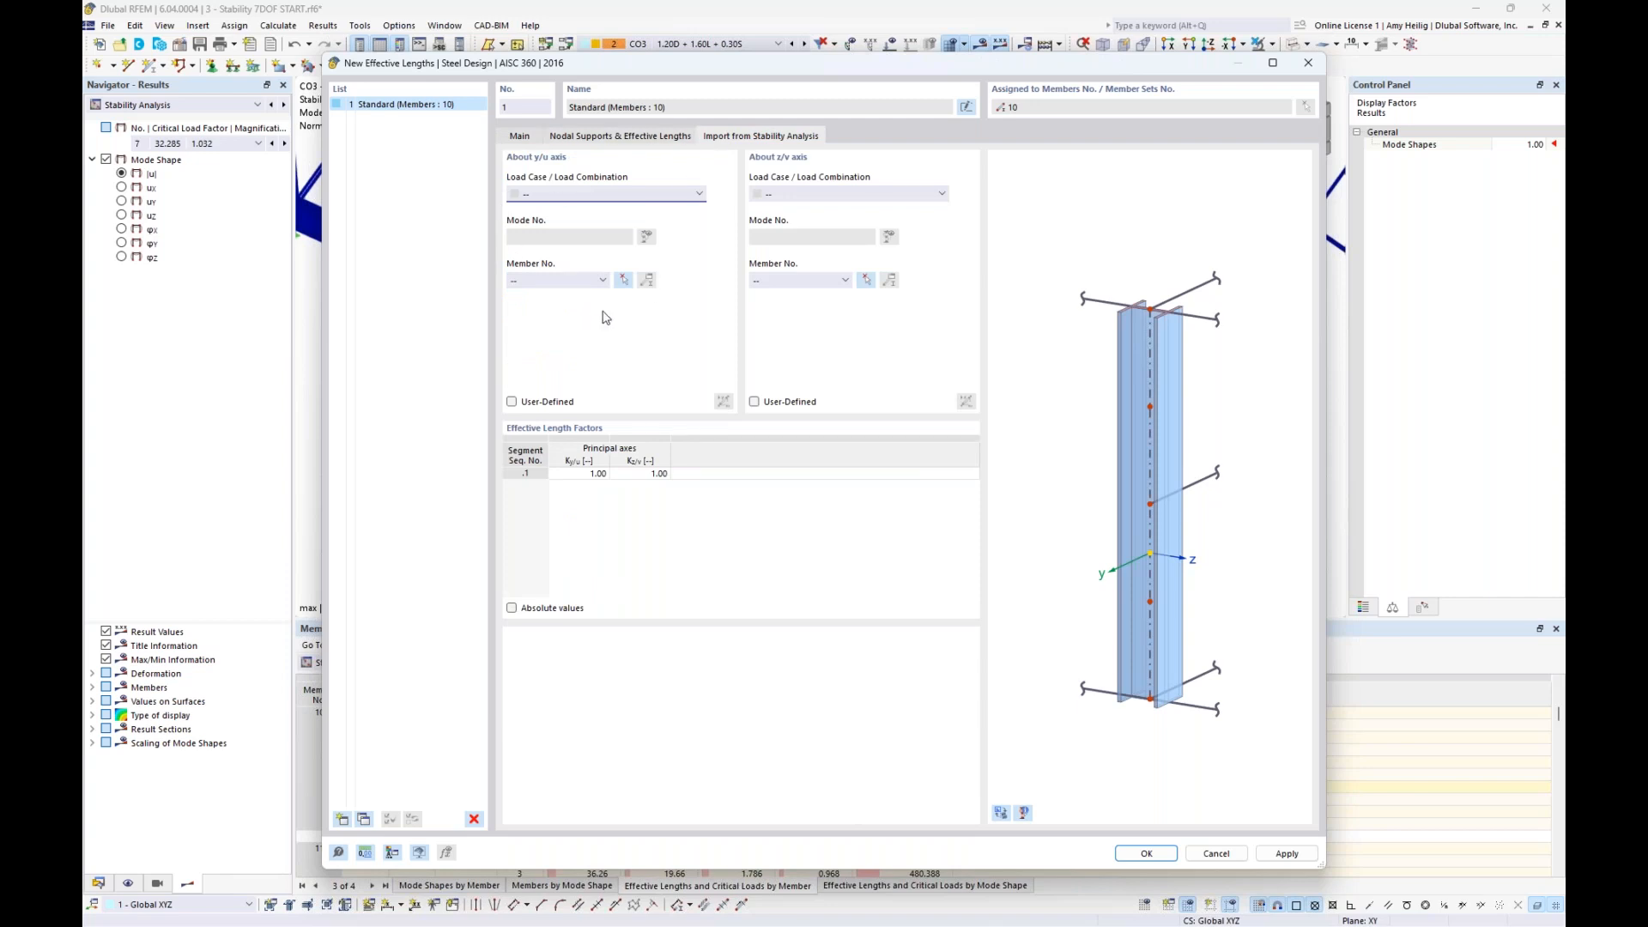
click(652, 193)
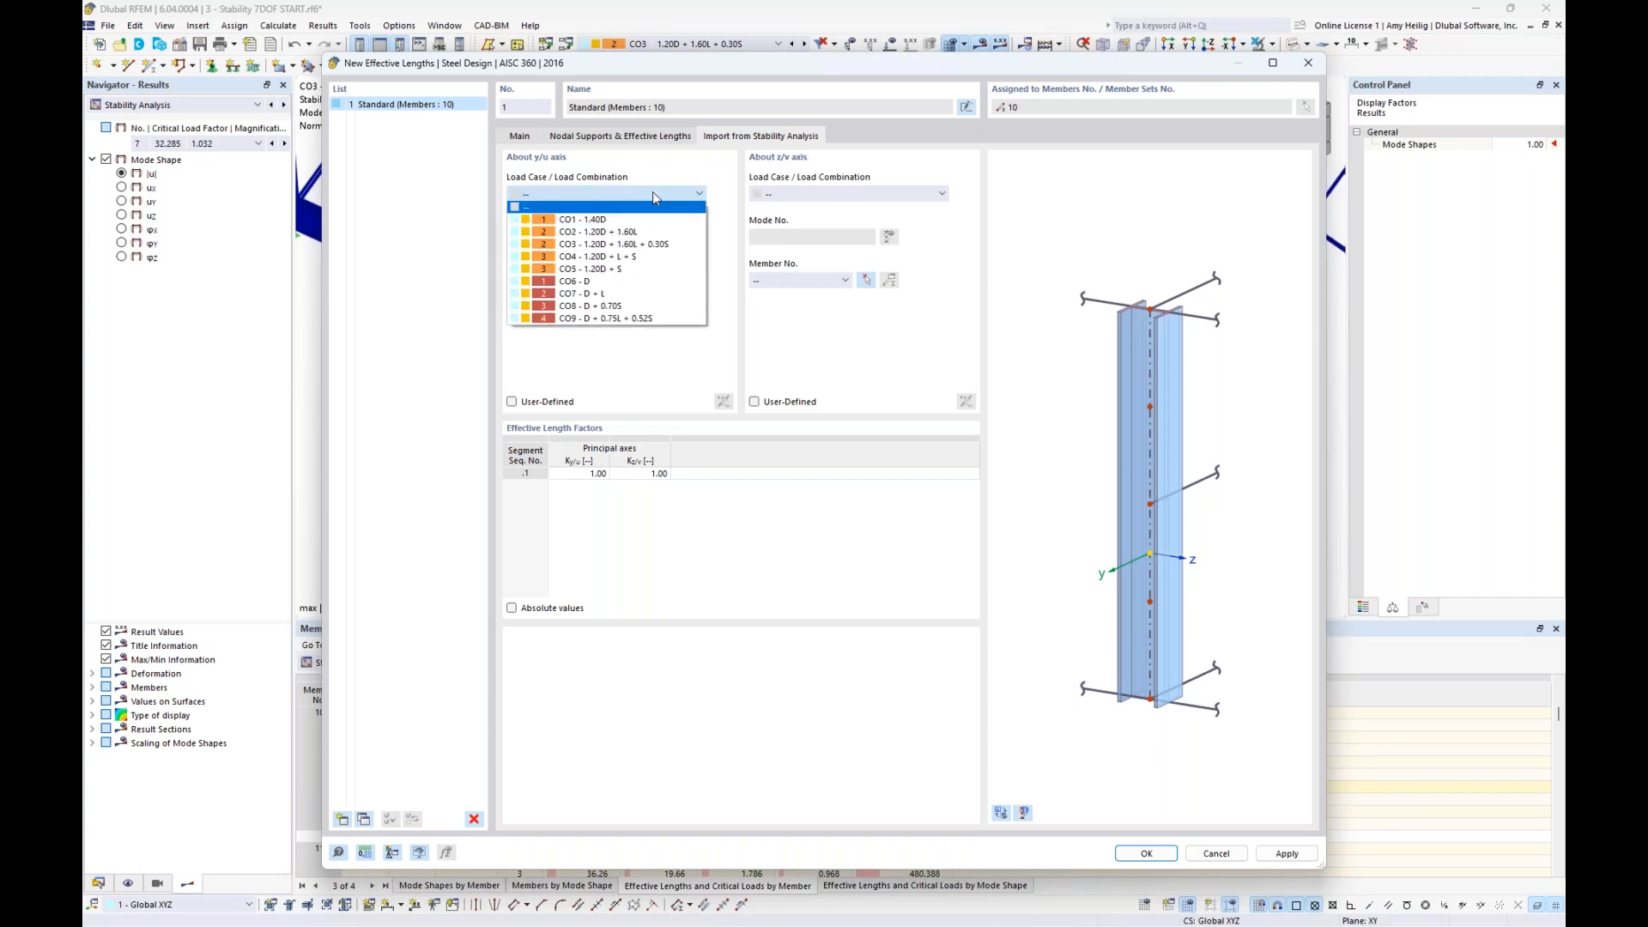
click(639, 245)
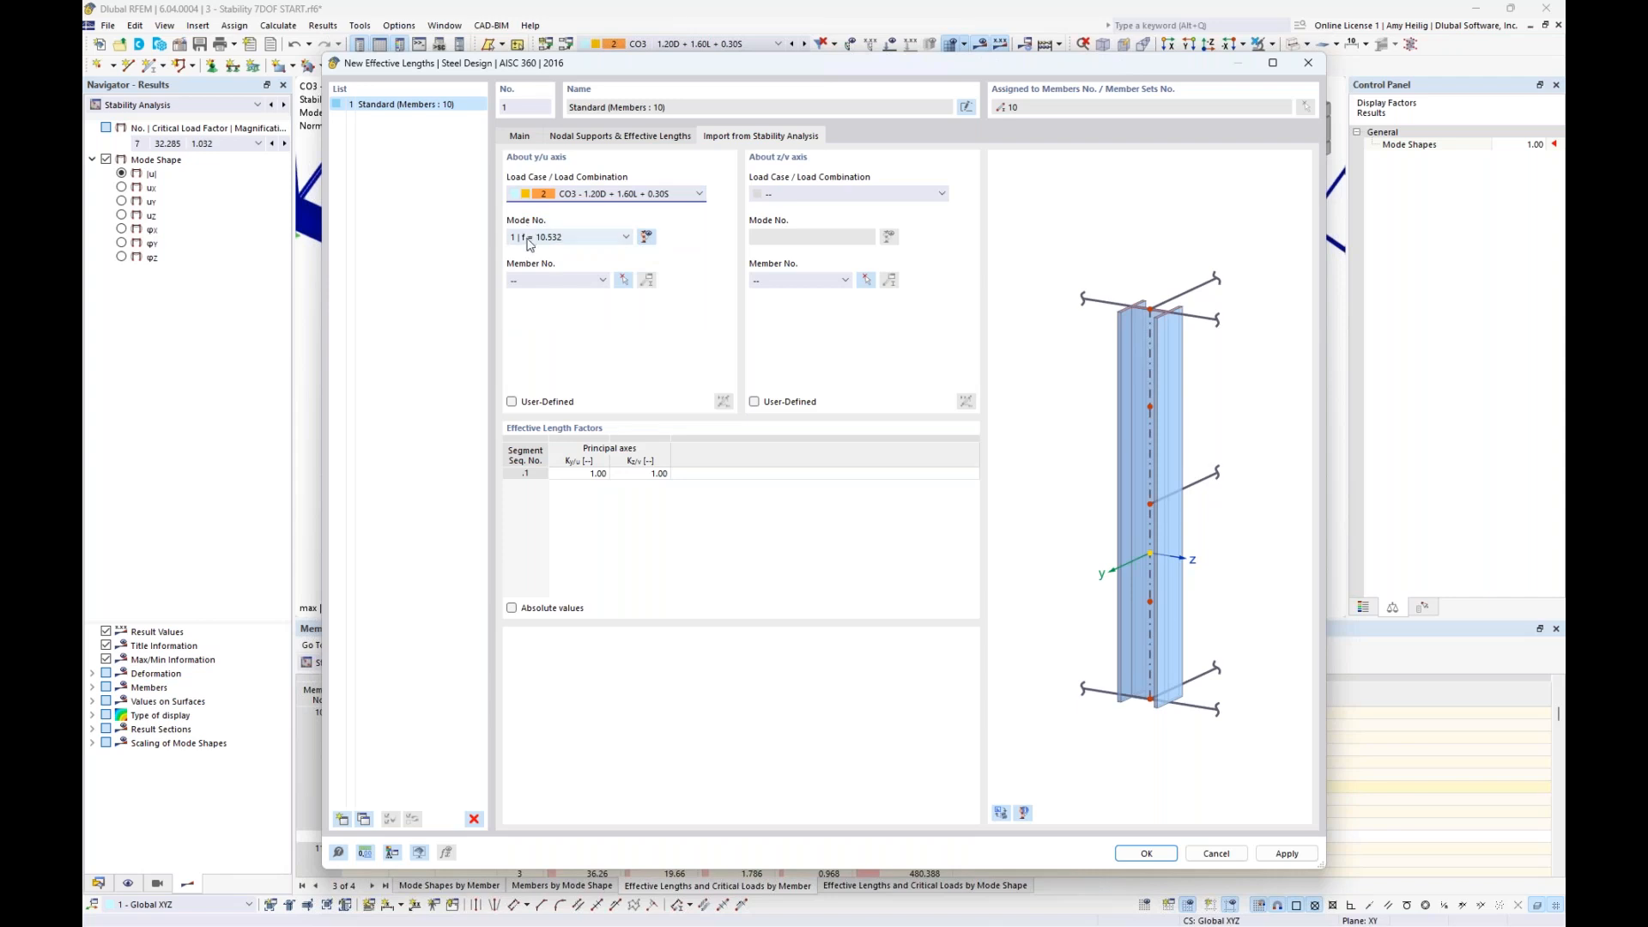
click(603, 280)
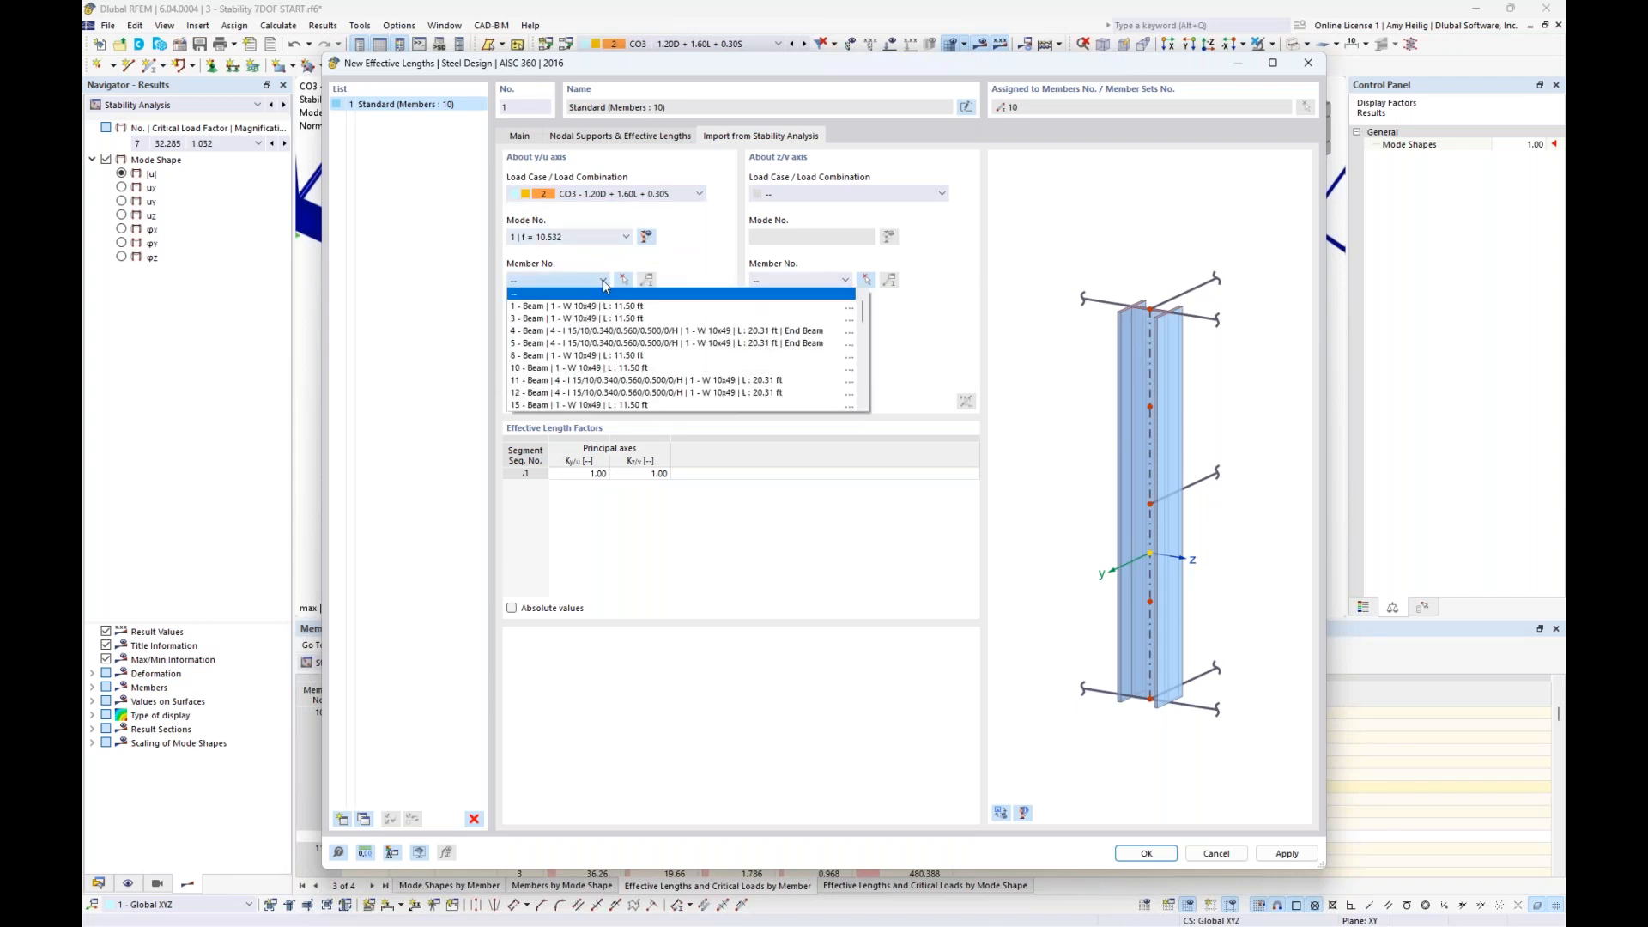
click(559, 368)
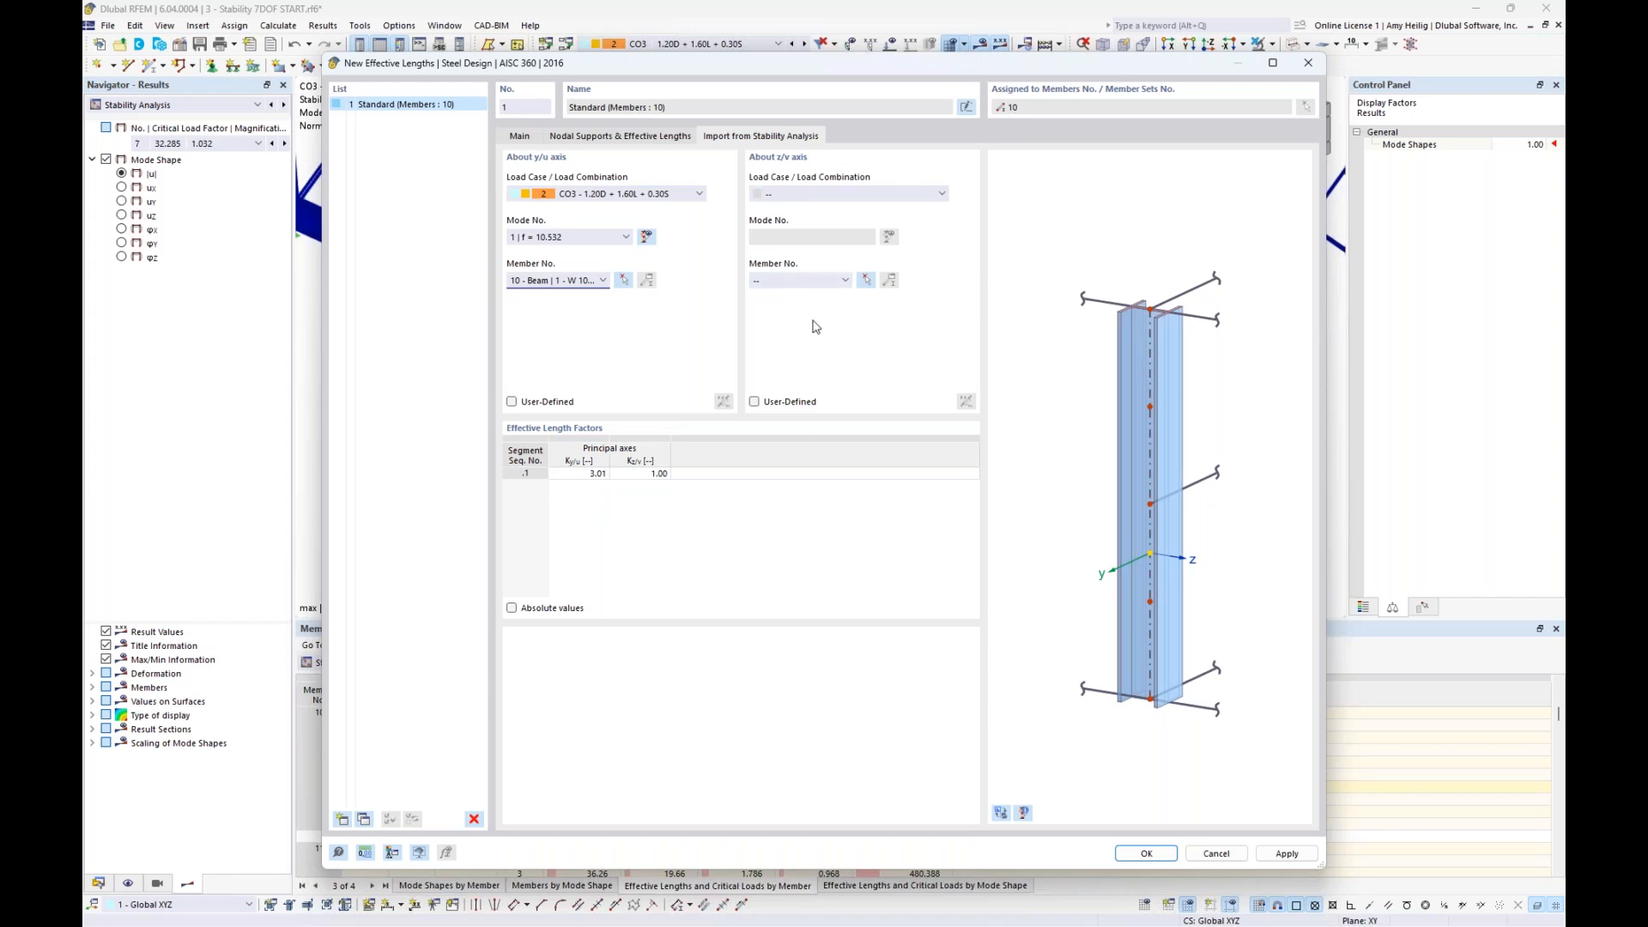
- Import the effective length factor about the z/v axis from CO3, mode 7, member 10, with the preview set to the model view
click(1002, 813)
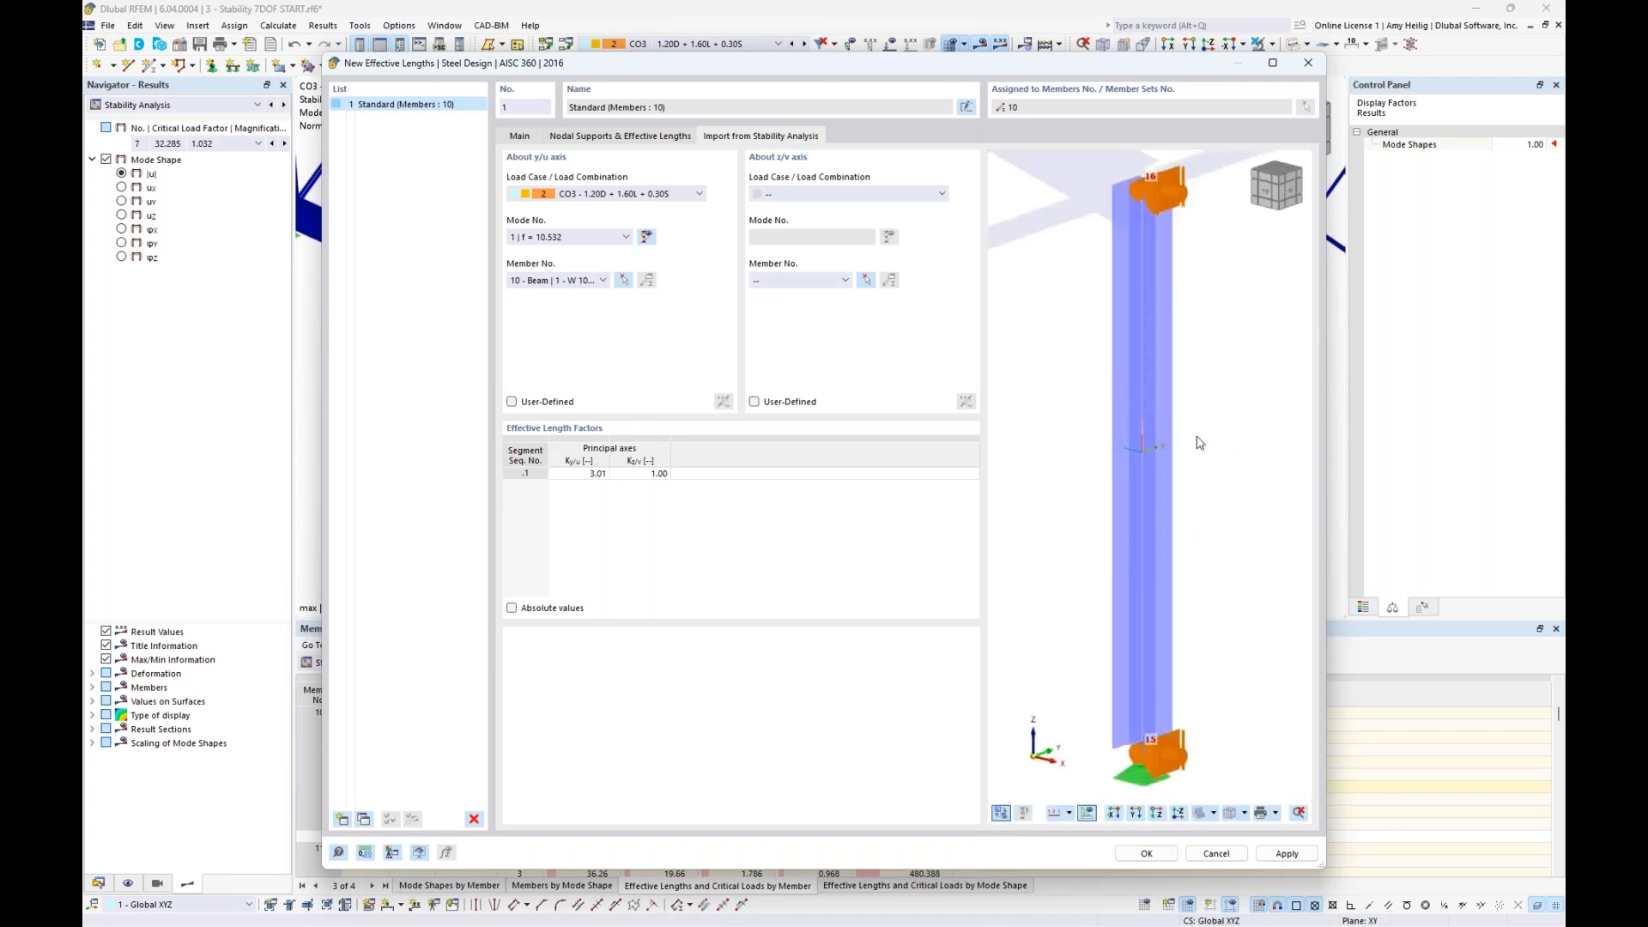
click(859, 195)
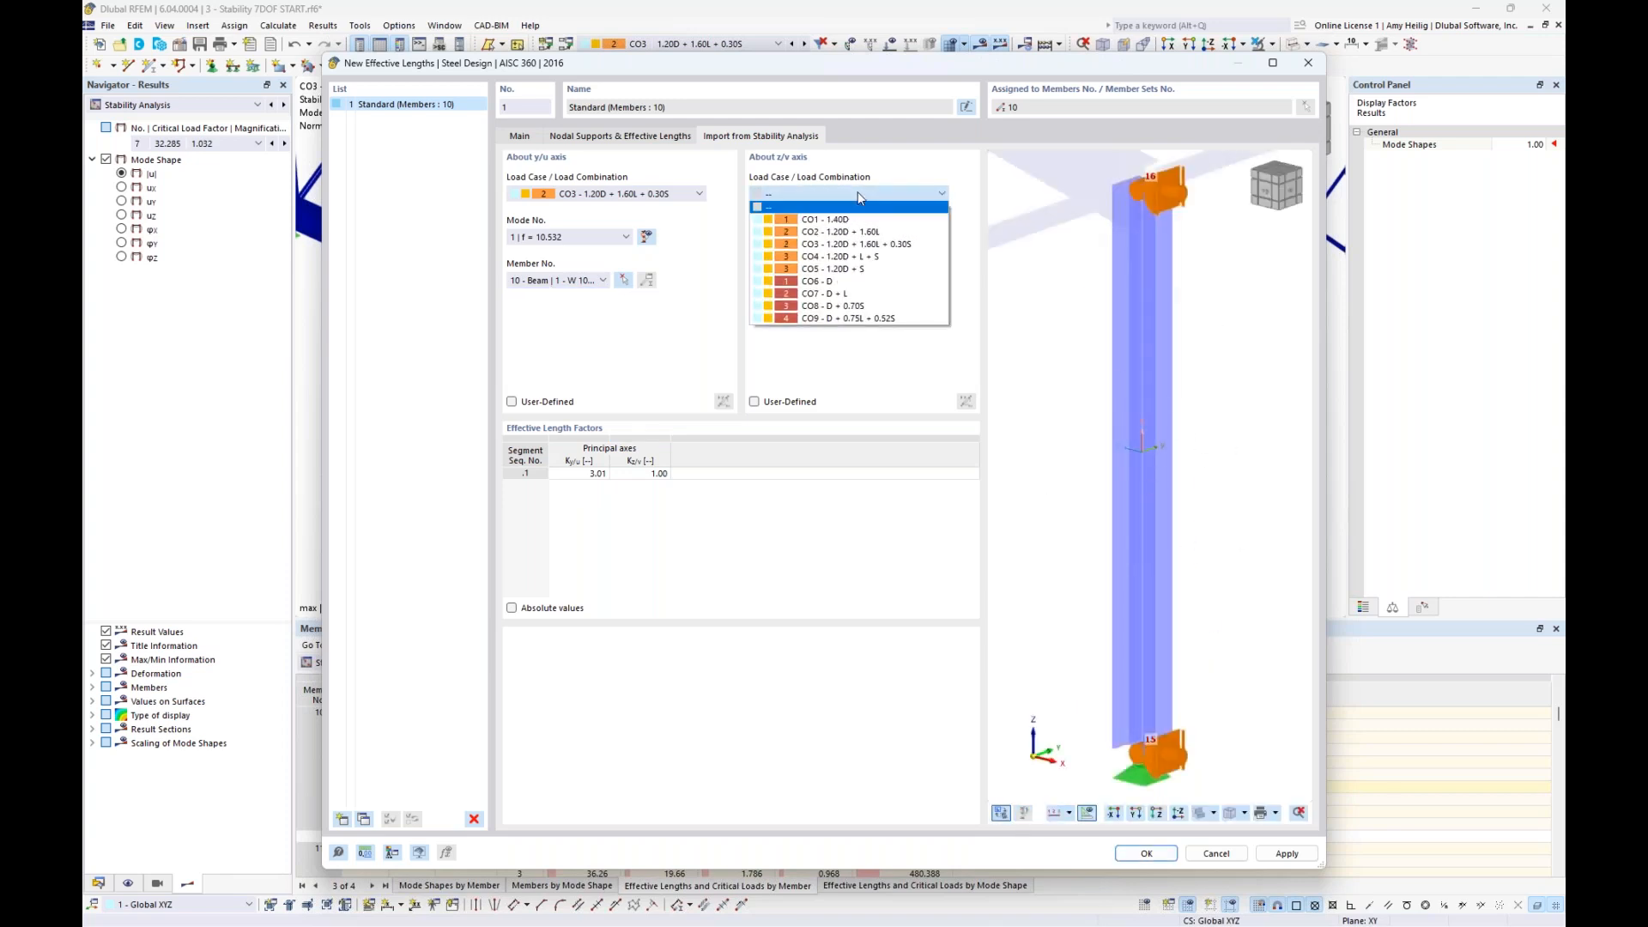
click(842, 249)
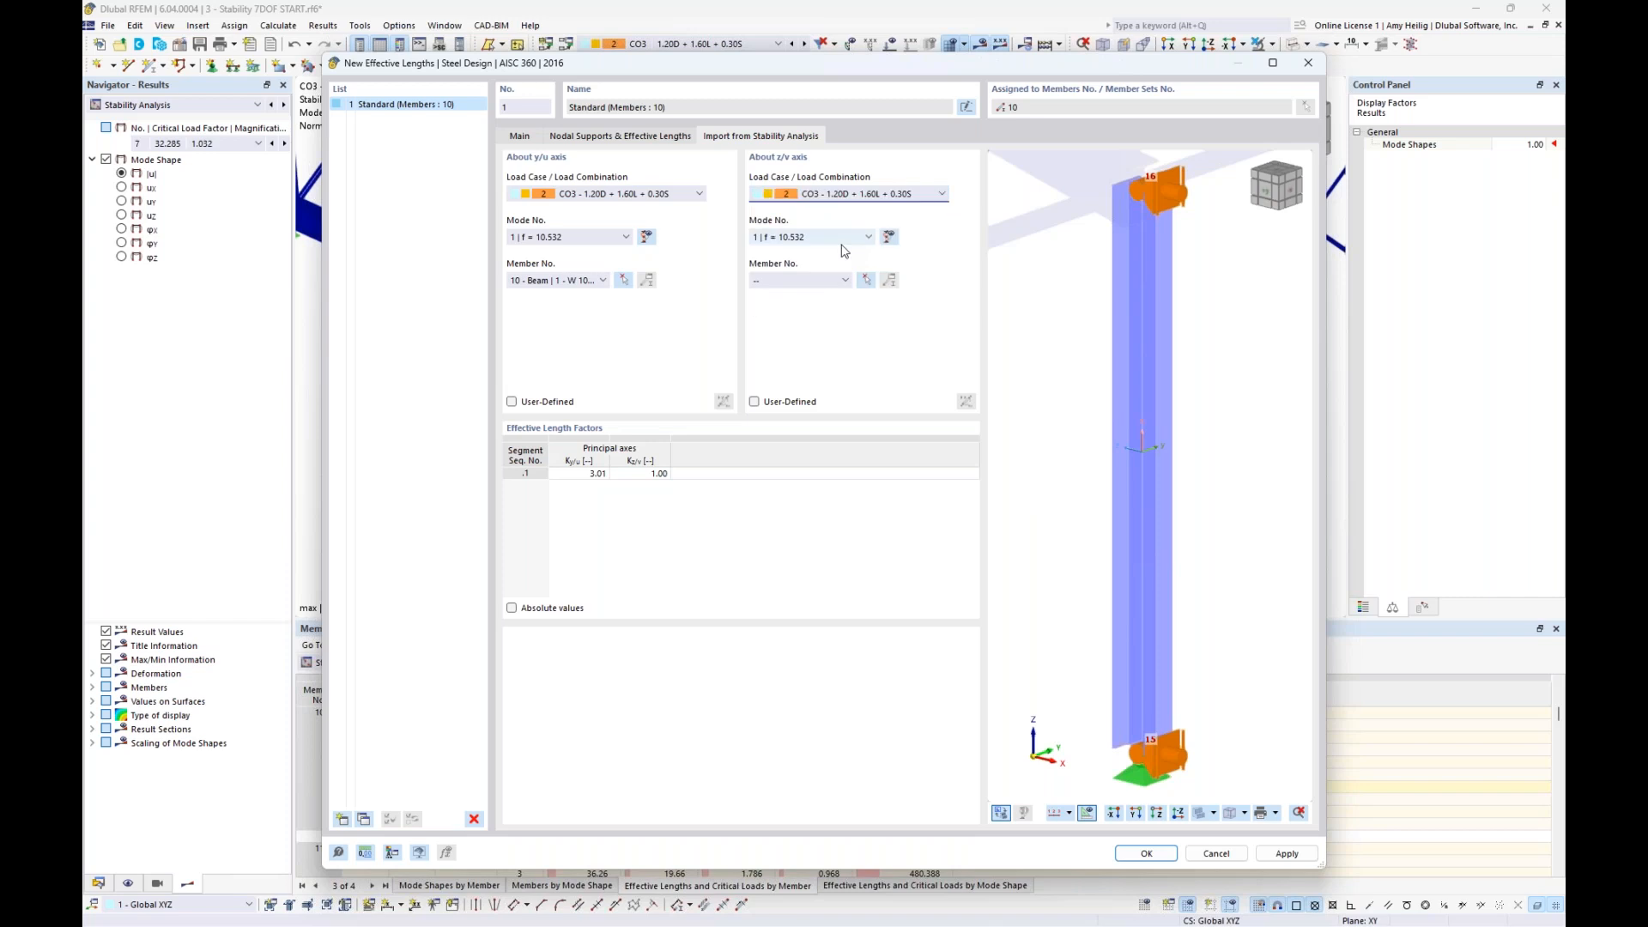
click(830, 239)
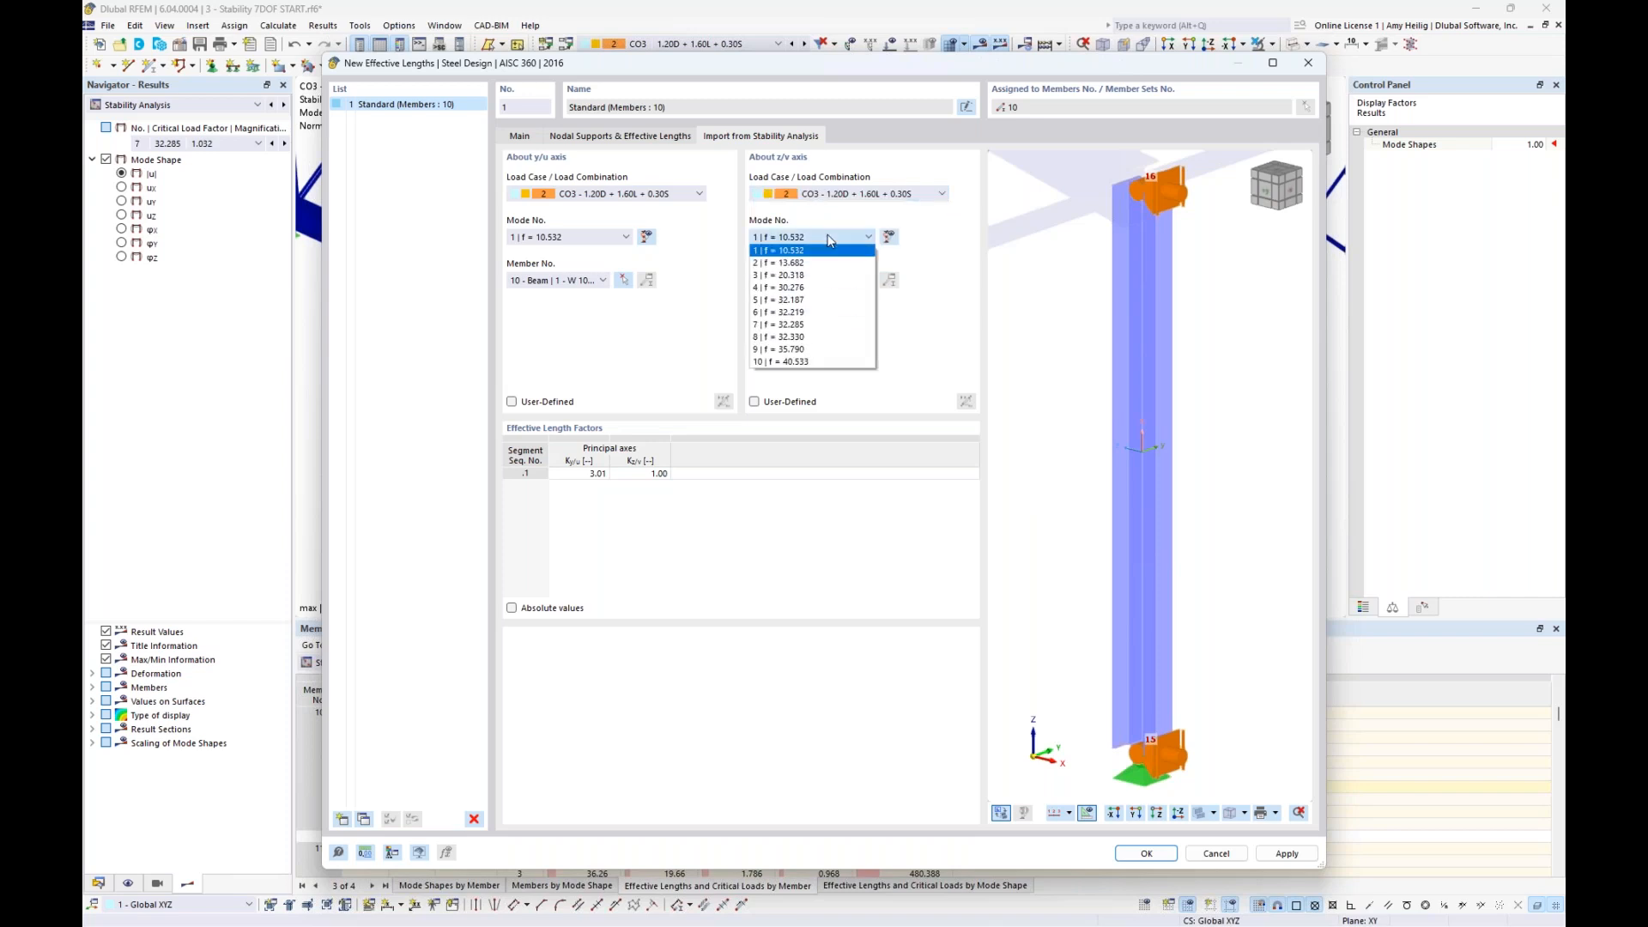
click(794, 325)
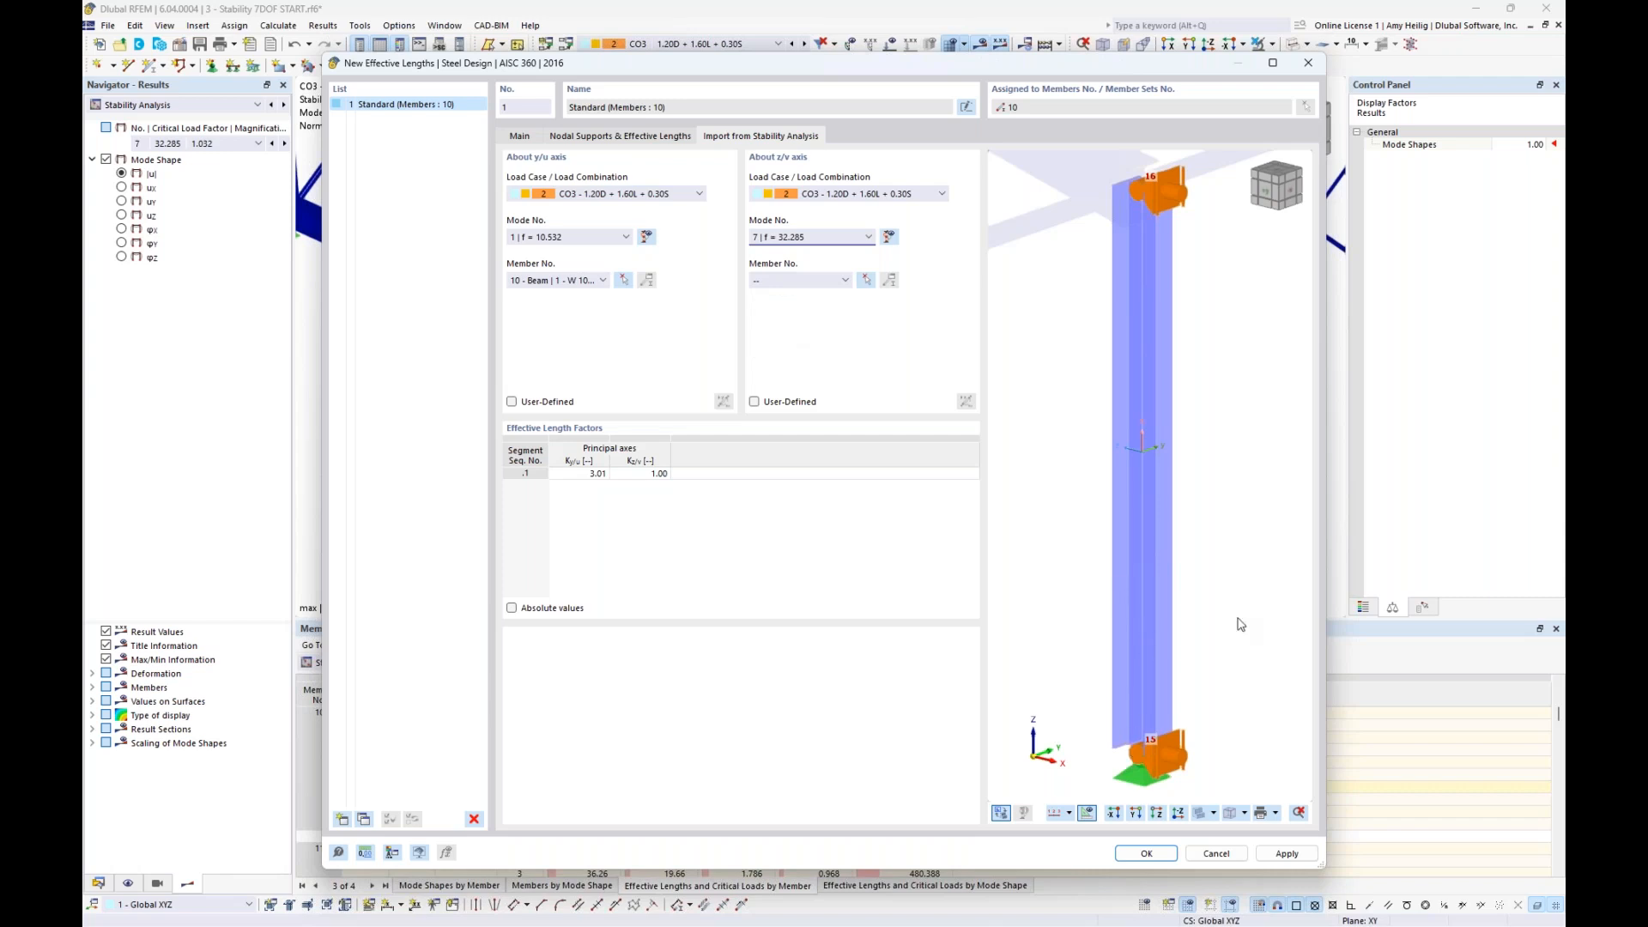
click(824, 283)
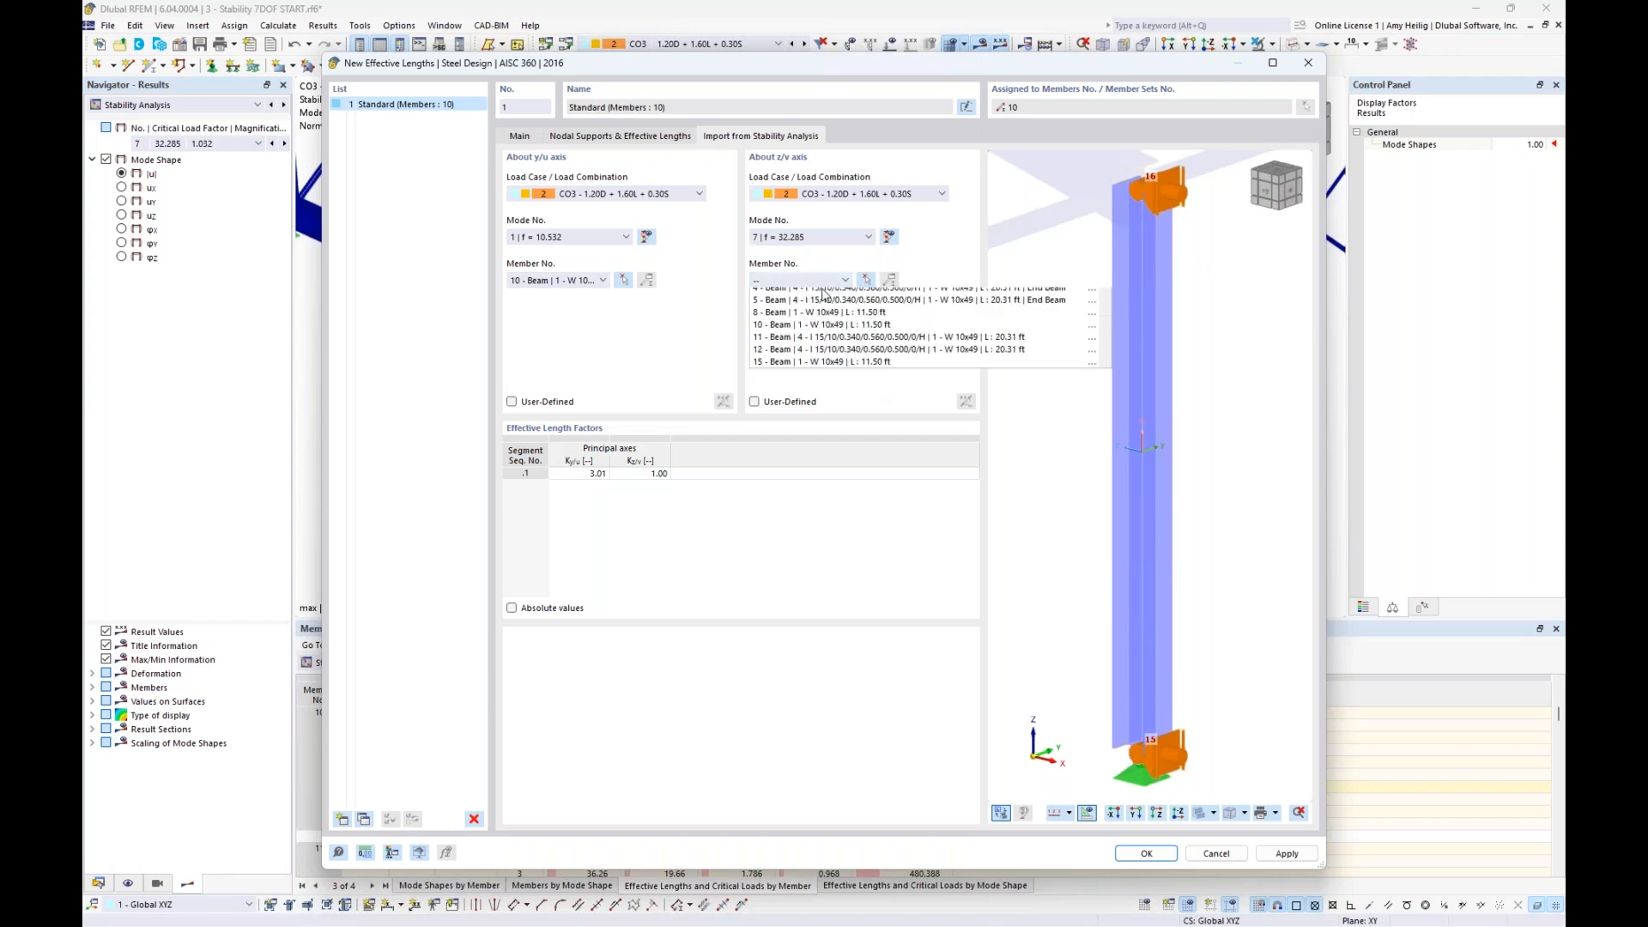
click(797, 367)
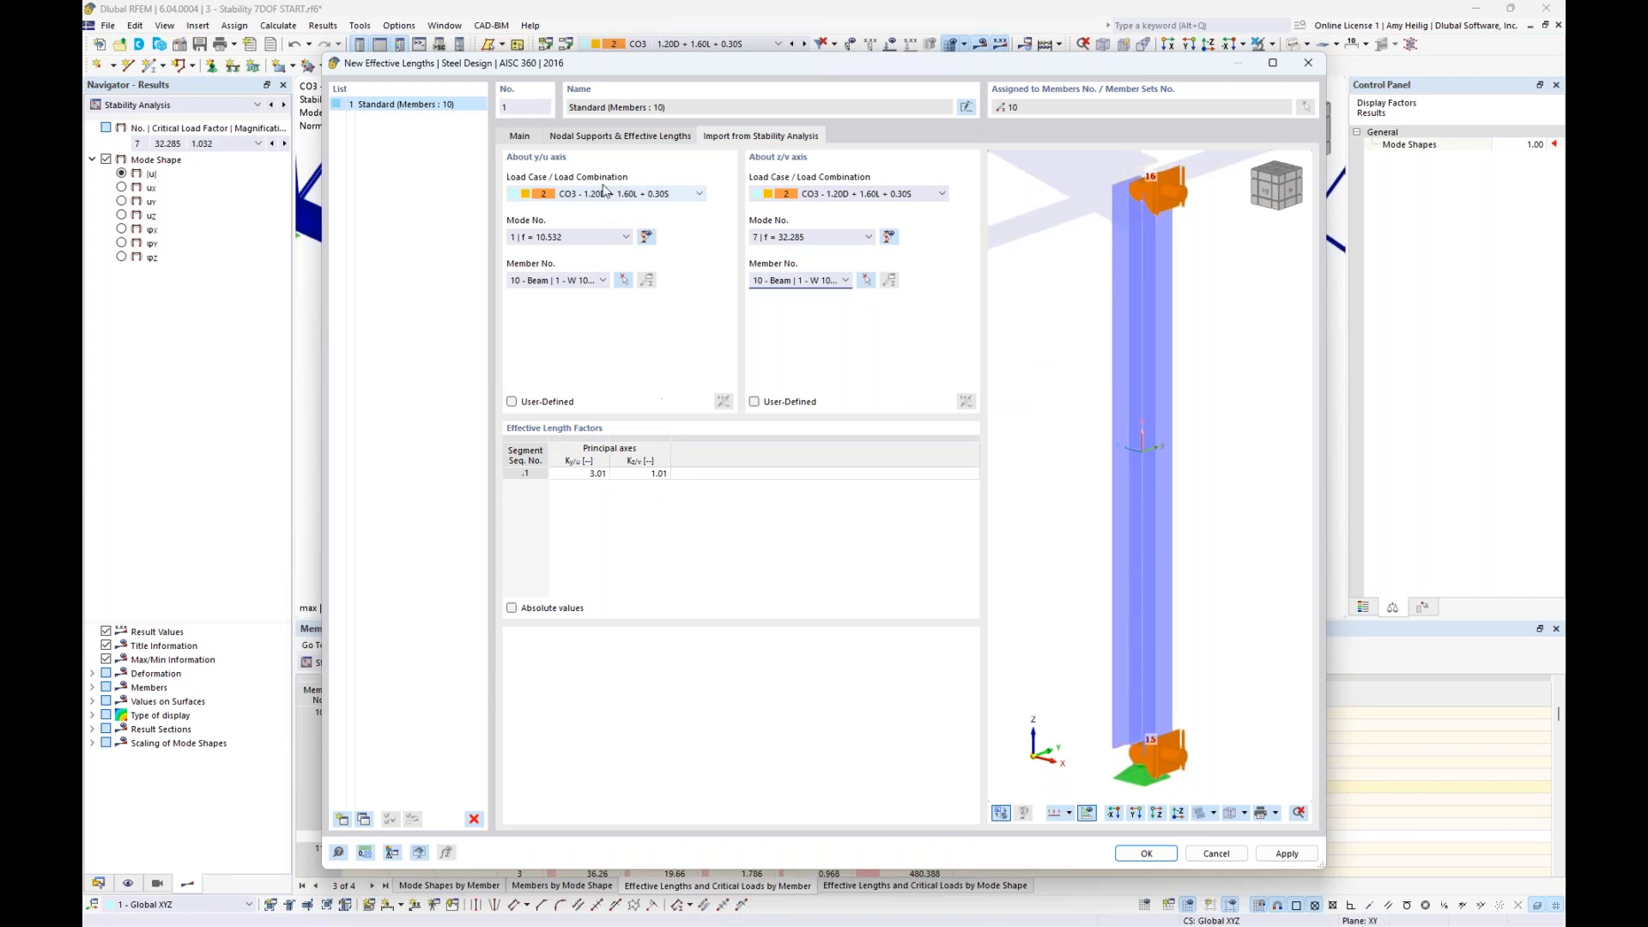
- Review the nodal supports and effective length factors, then accept the new effective lengths and the edits to member 10
click(614, 138)
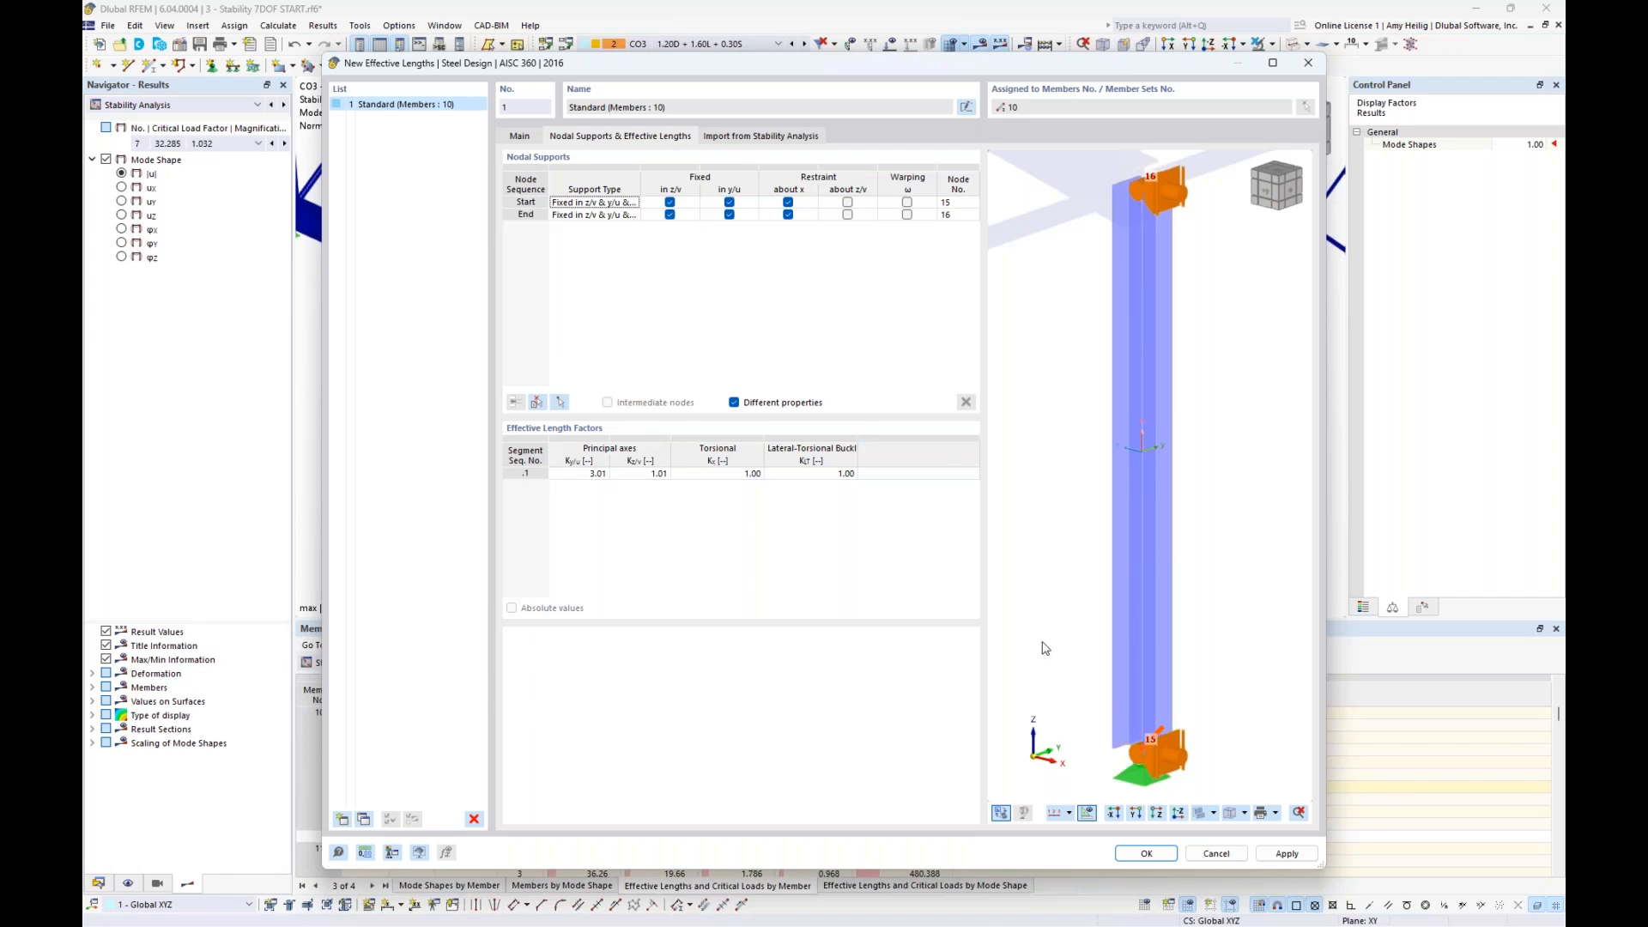
click(1159, 857)
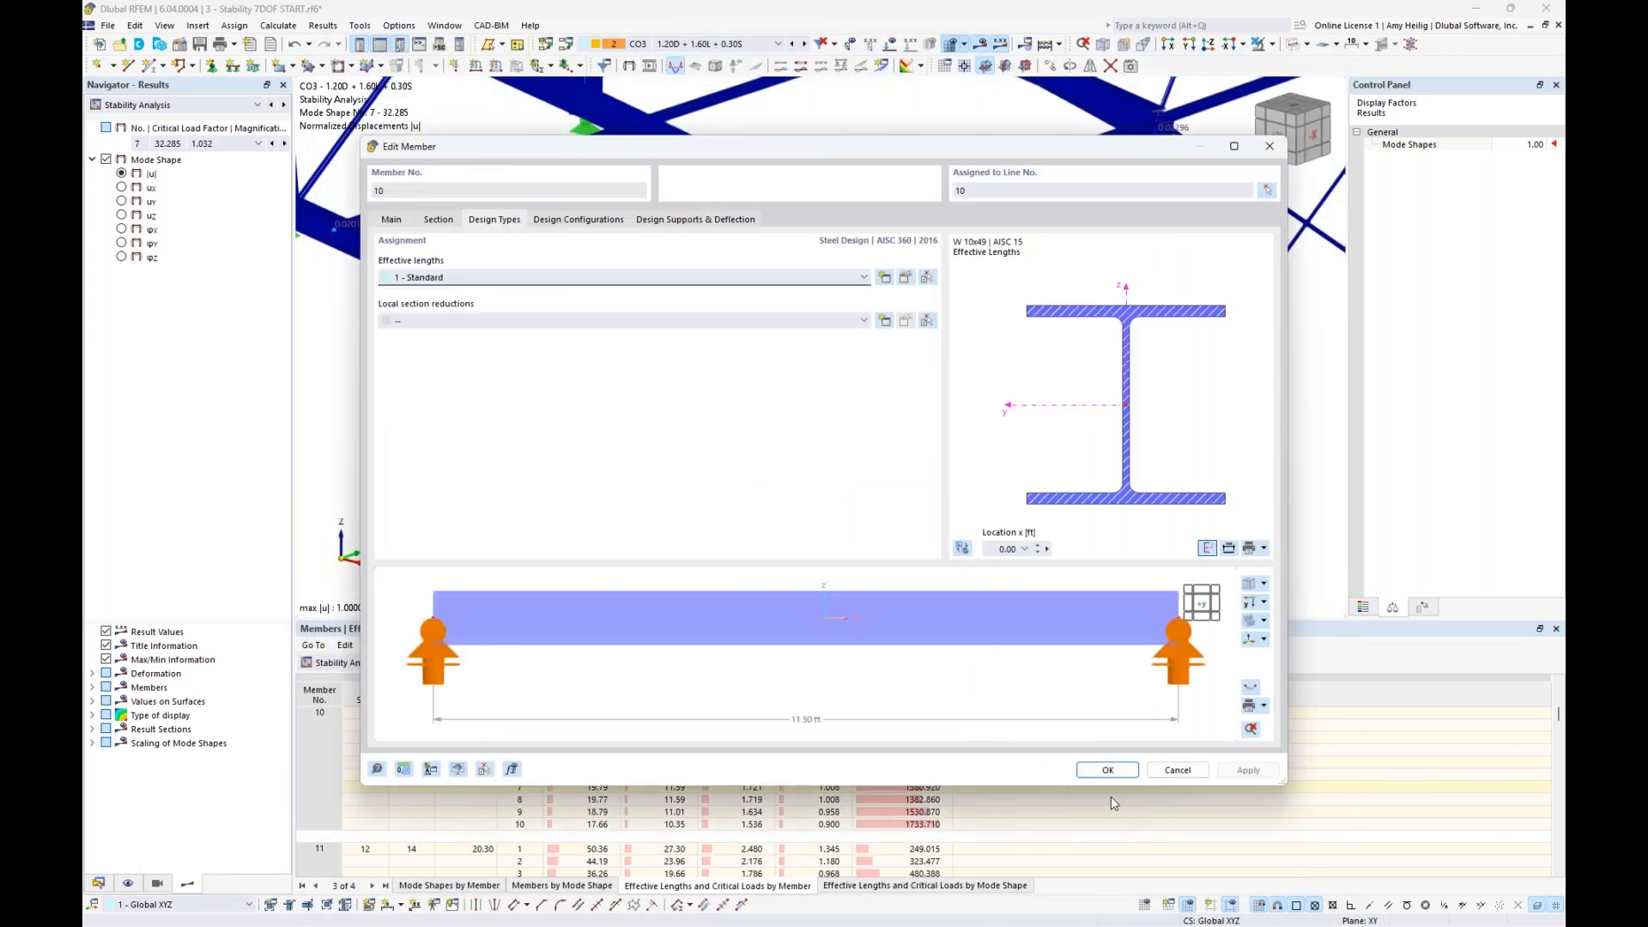
click(1109, 771)
- Compare mode shapes 1 to 3 of CO3 on the whole steel hall using member 10's results
scroll(977, 407, down, 4)
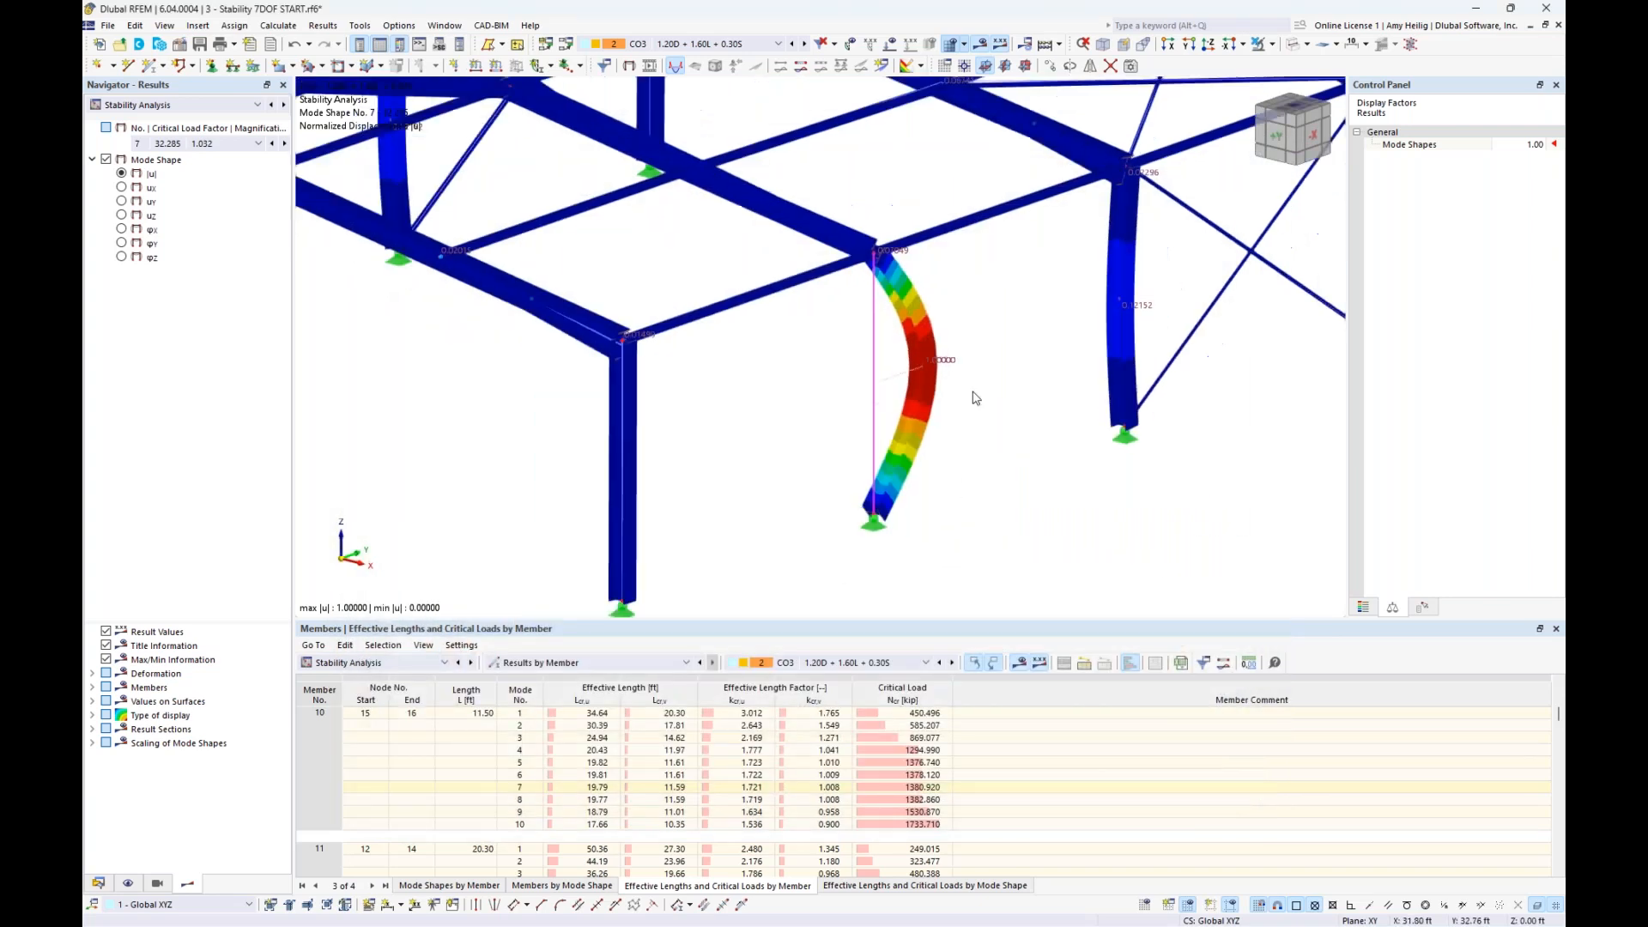
middle_drag(915, 445, 855, 479)
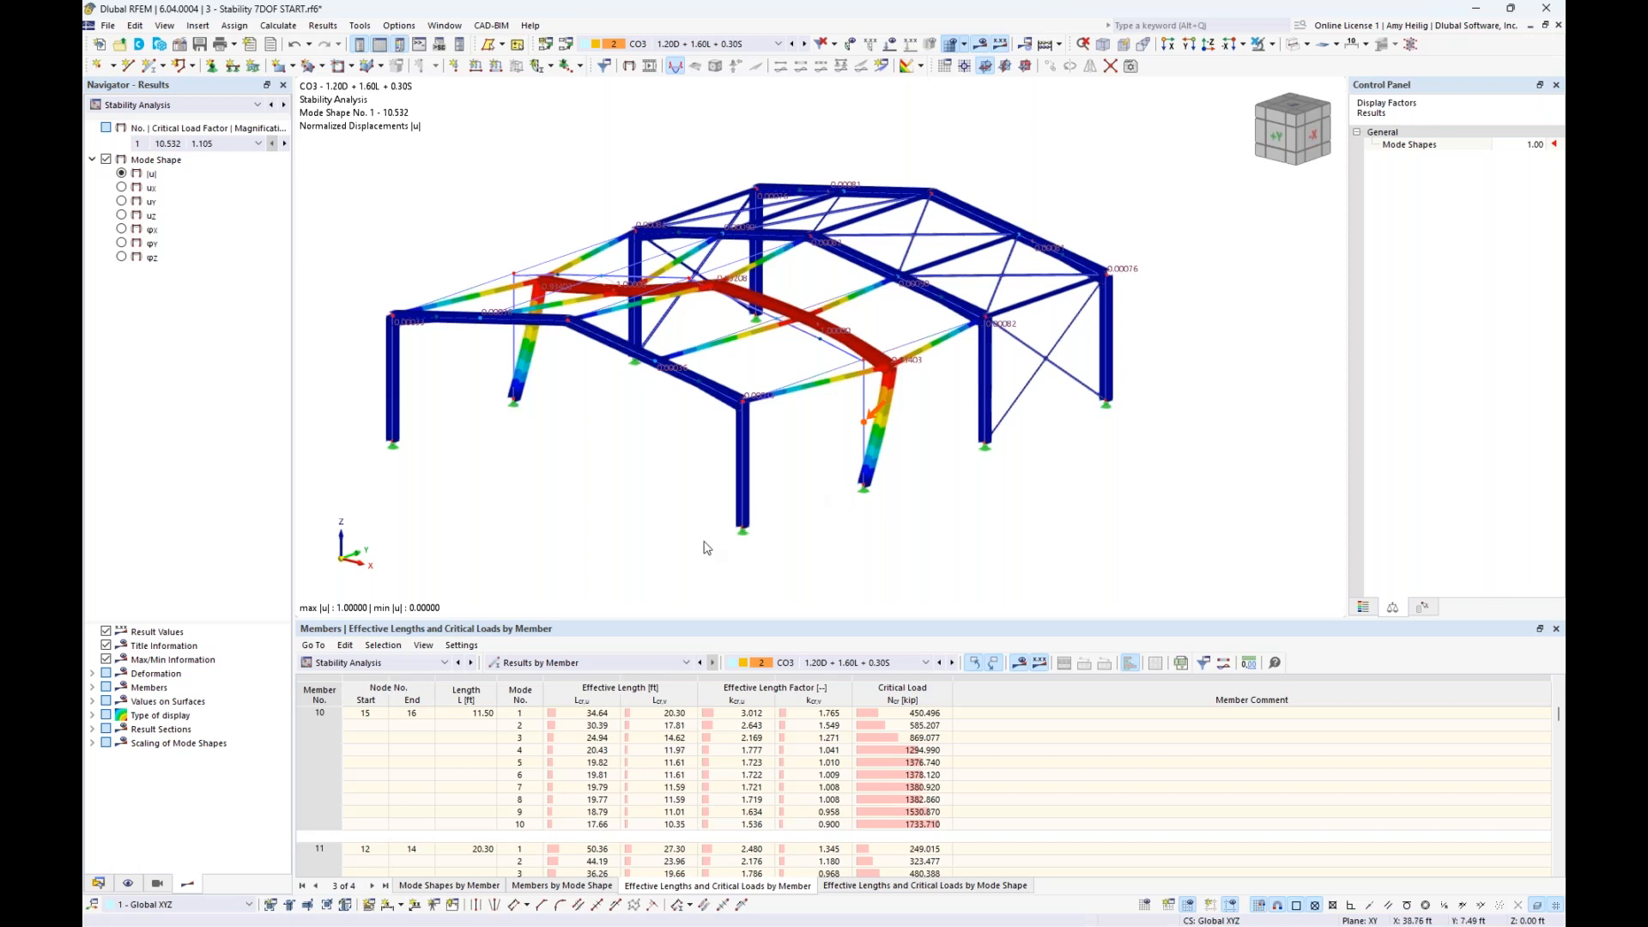
click(598, 727)
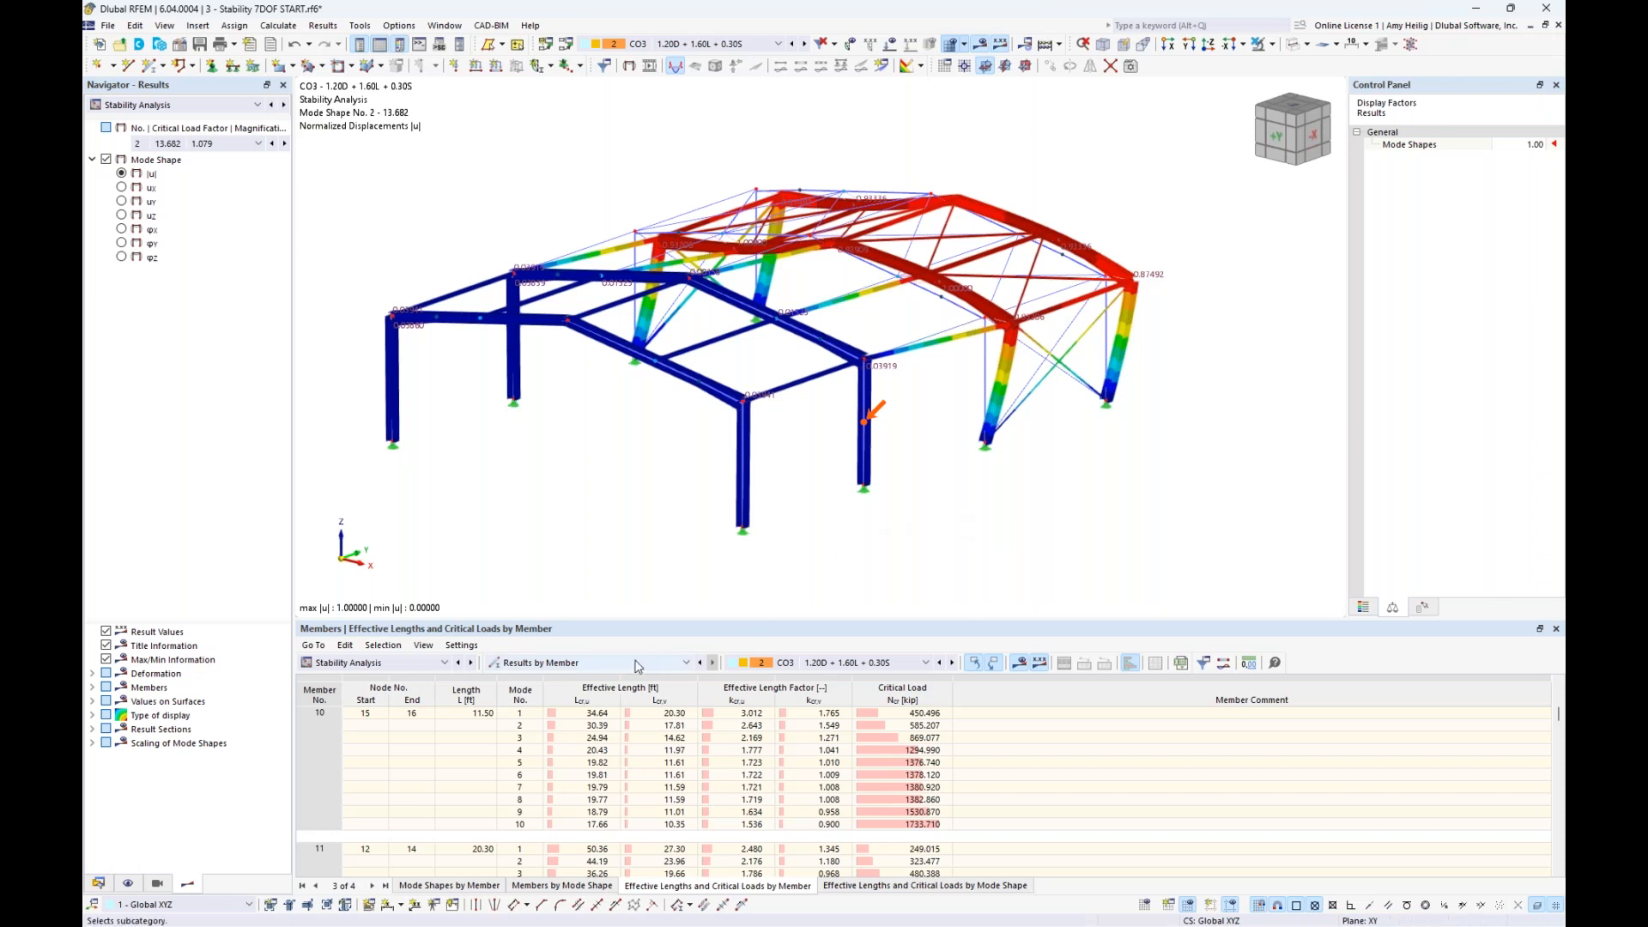
click(599, 738)
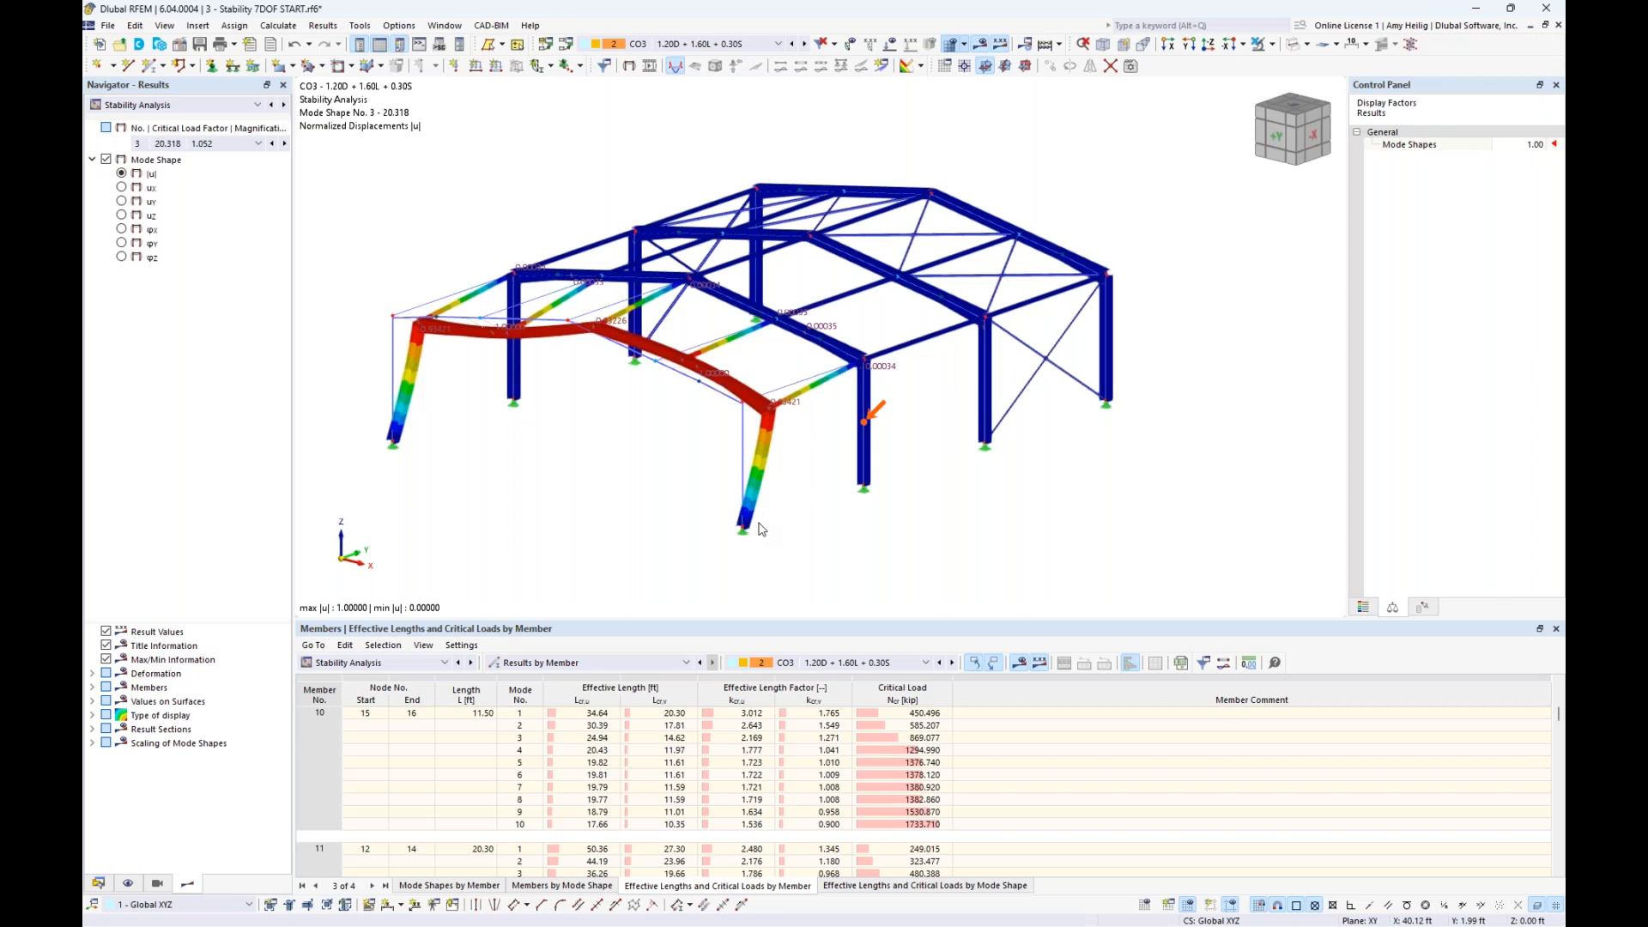
- Show the static analysis results of CO3 and compare the member moments My/Mu with the axial forces N
click(194, 106)
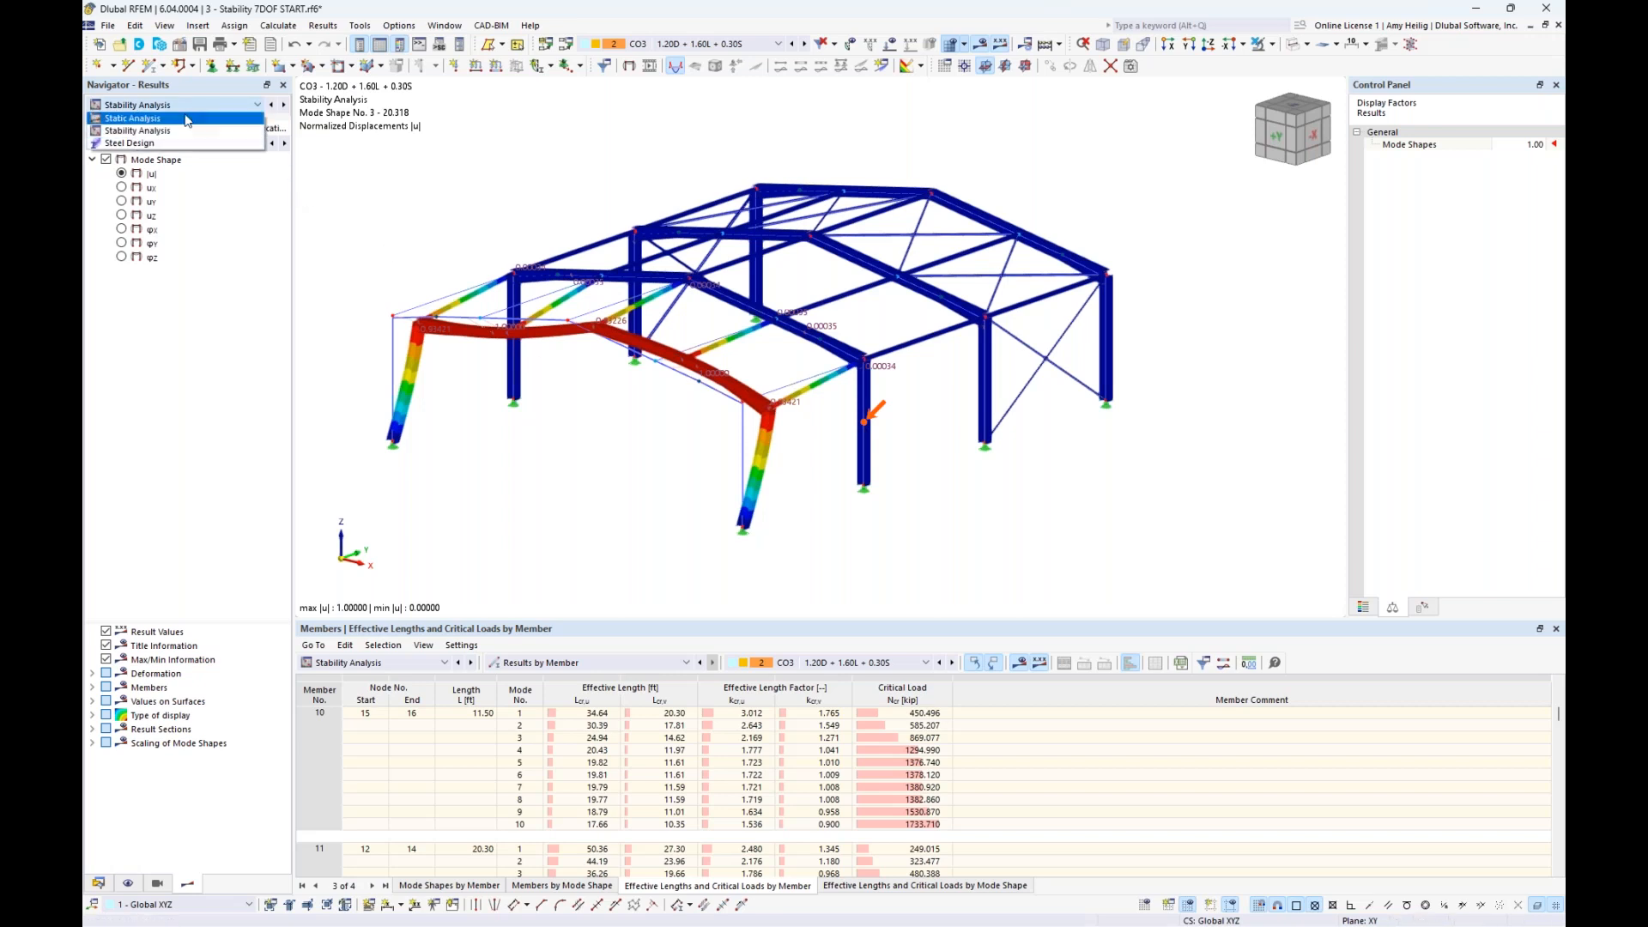
click(165, 118)
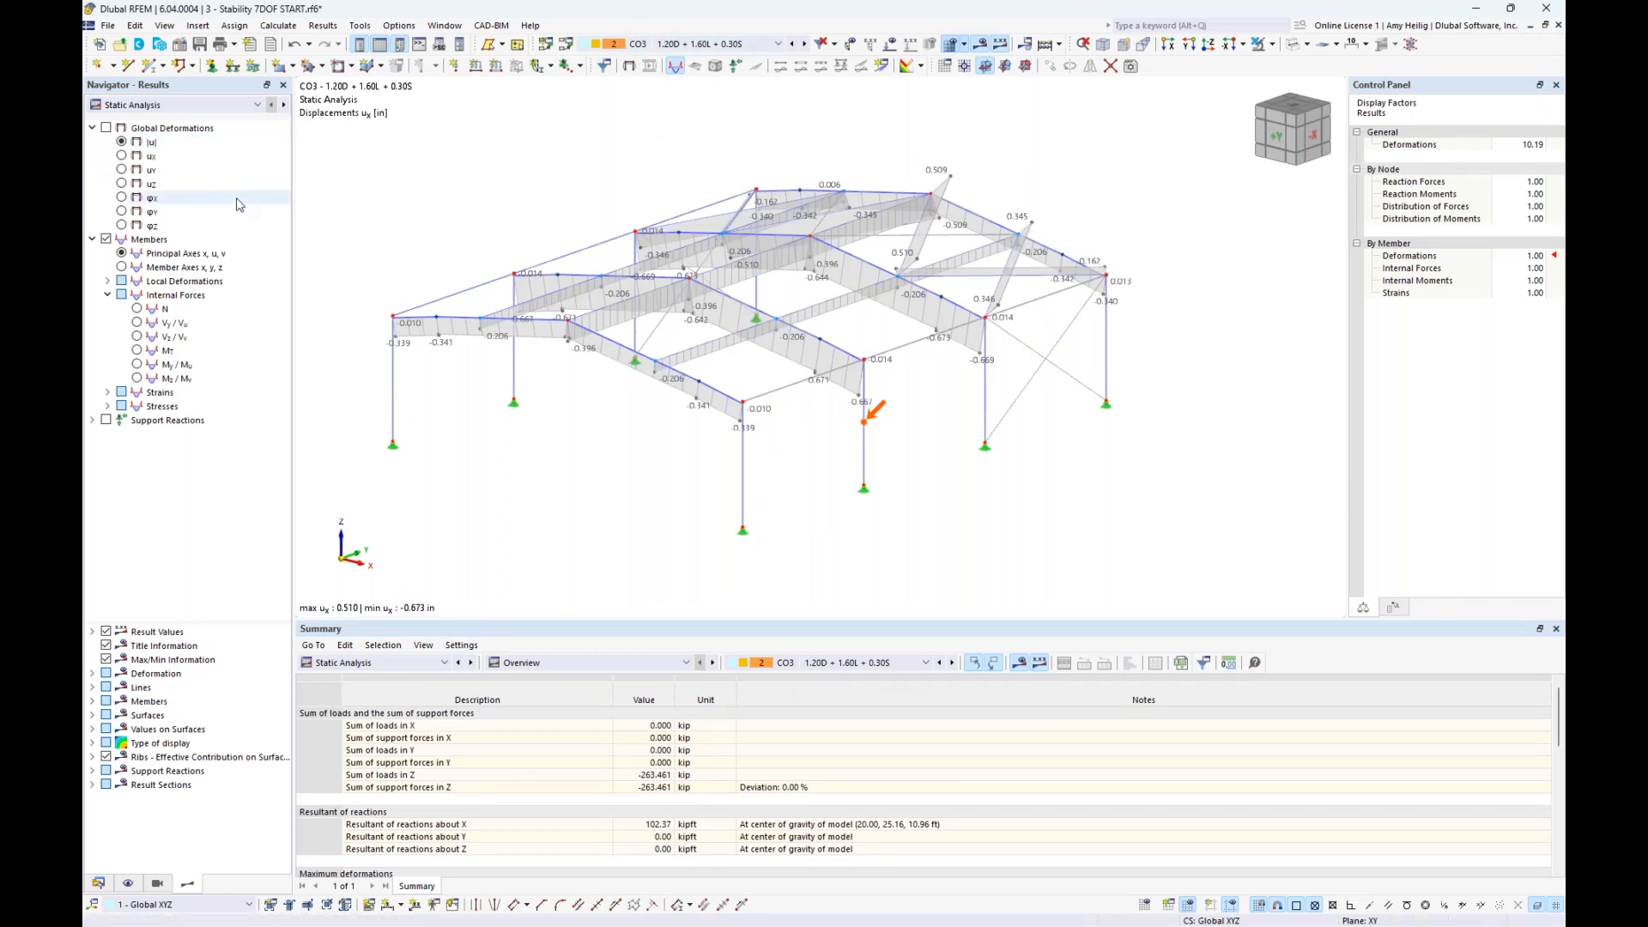
click(137, 365)
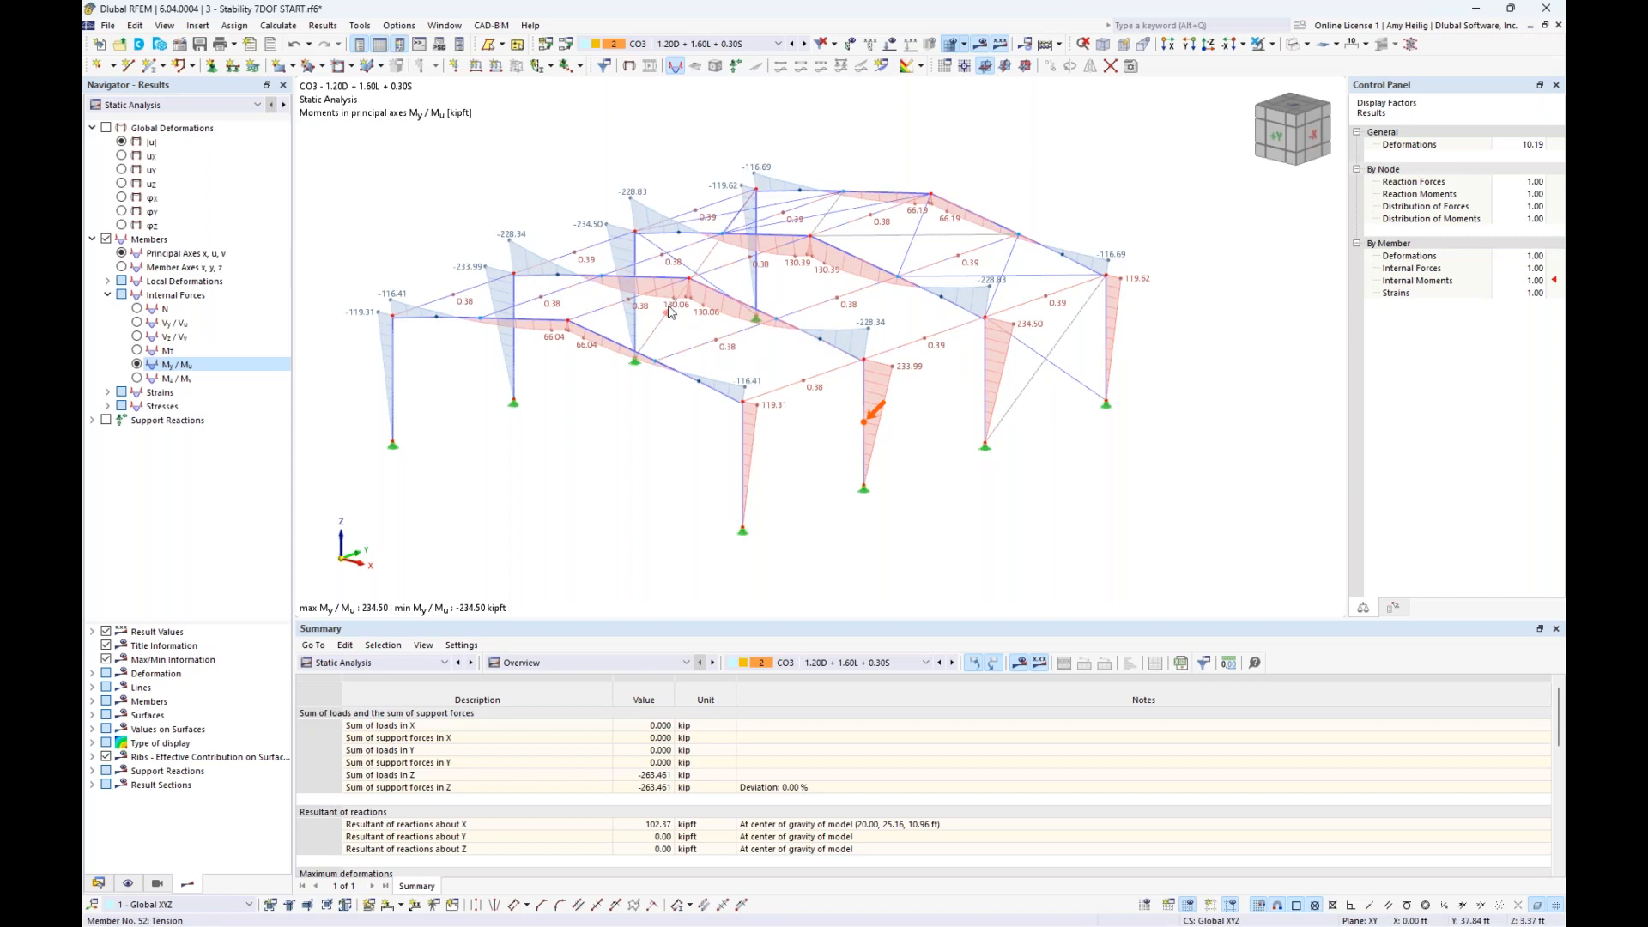
click(138, 308)
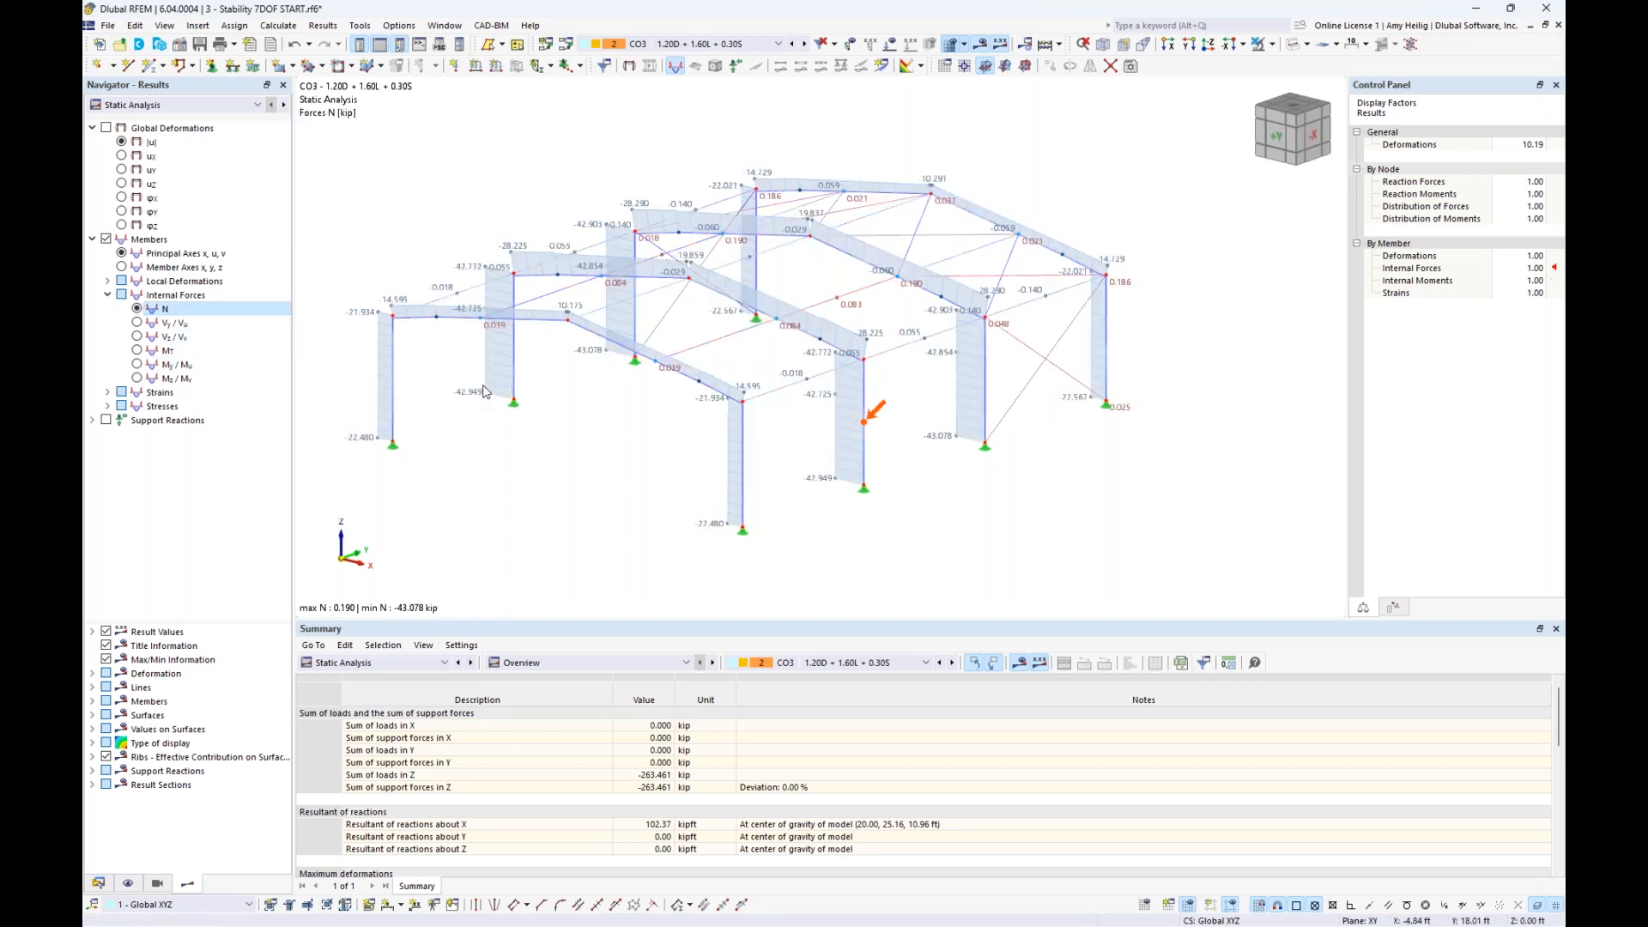
click(138, 365)
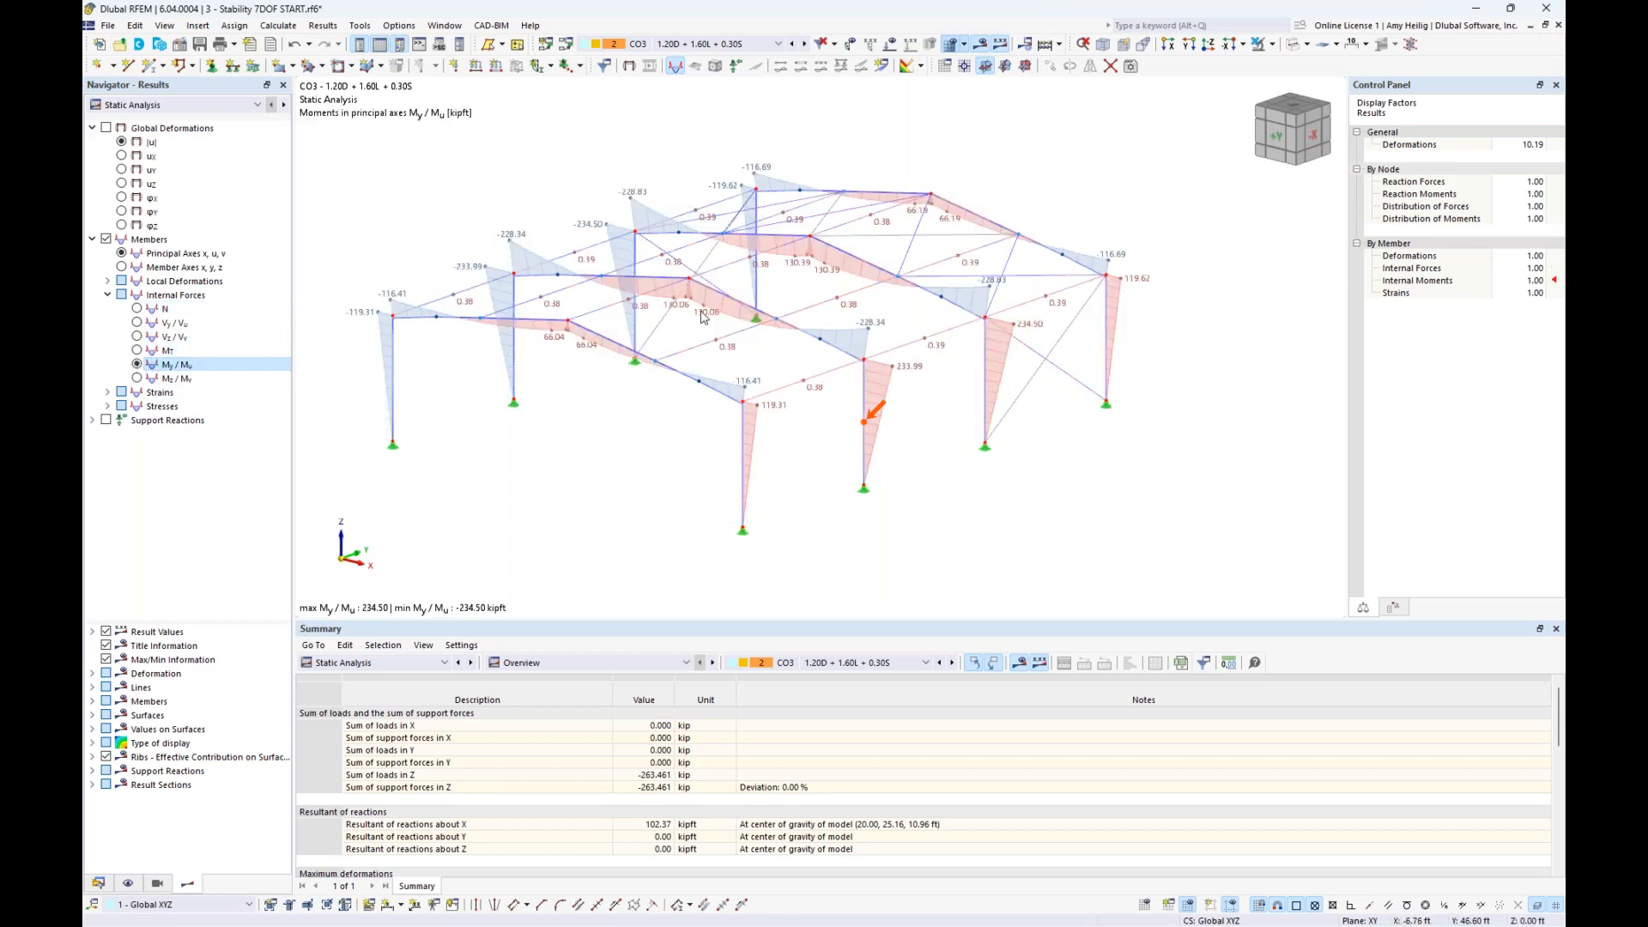
- Switch to the presentation and advance to the Stability Failure Modes slide
key(super+Tab)
click(815, 290)
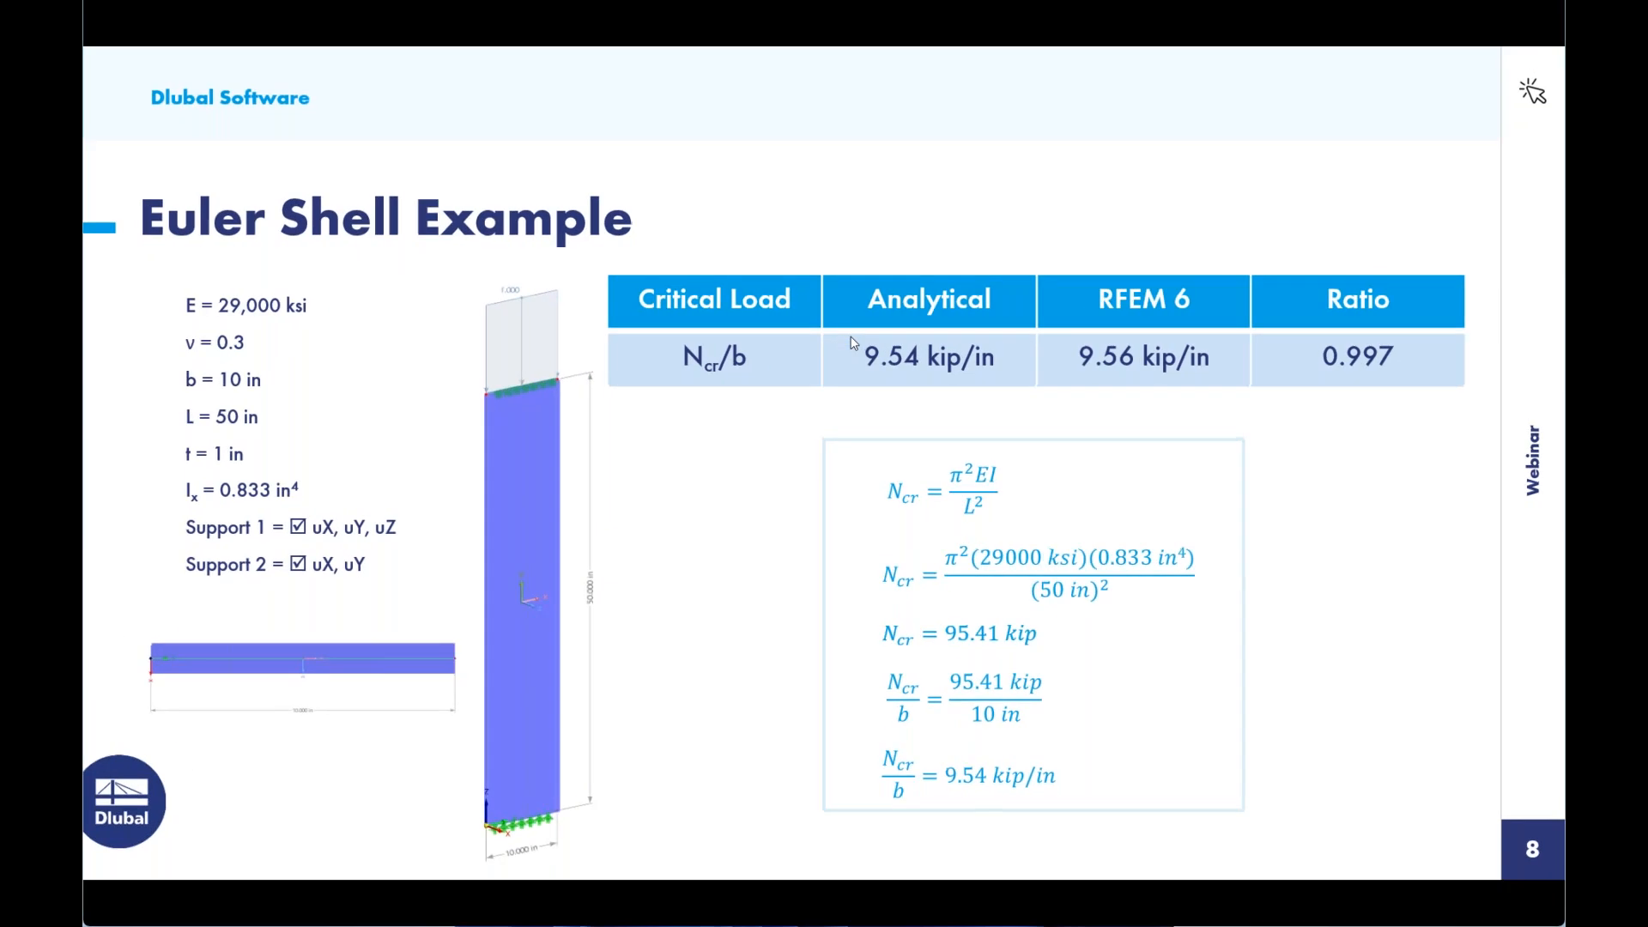
key(Right)
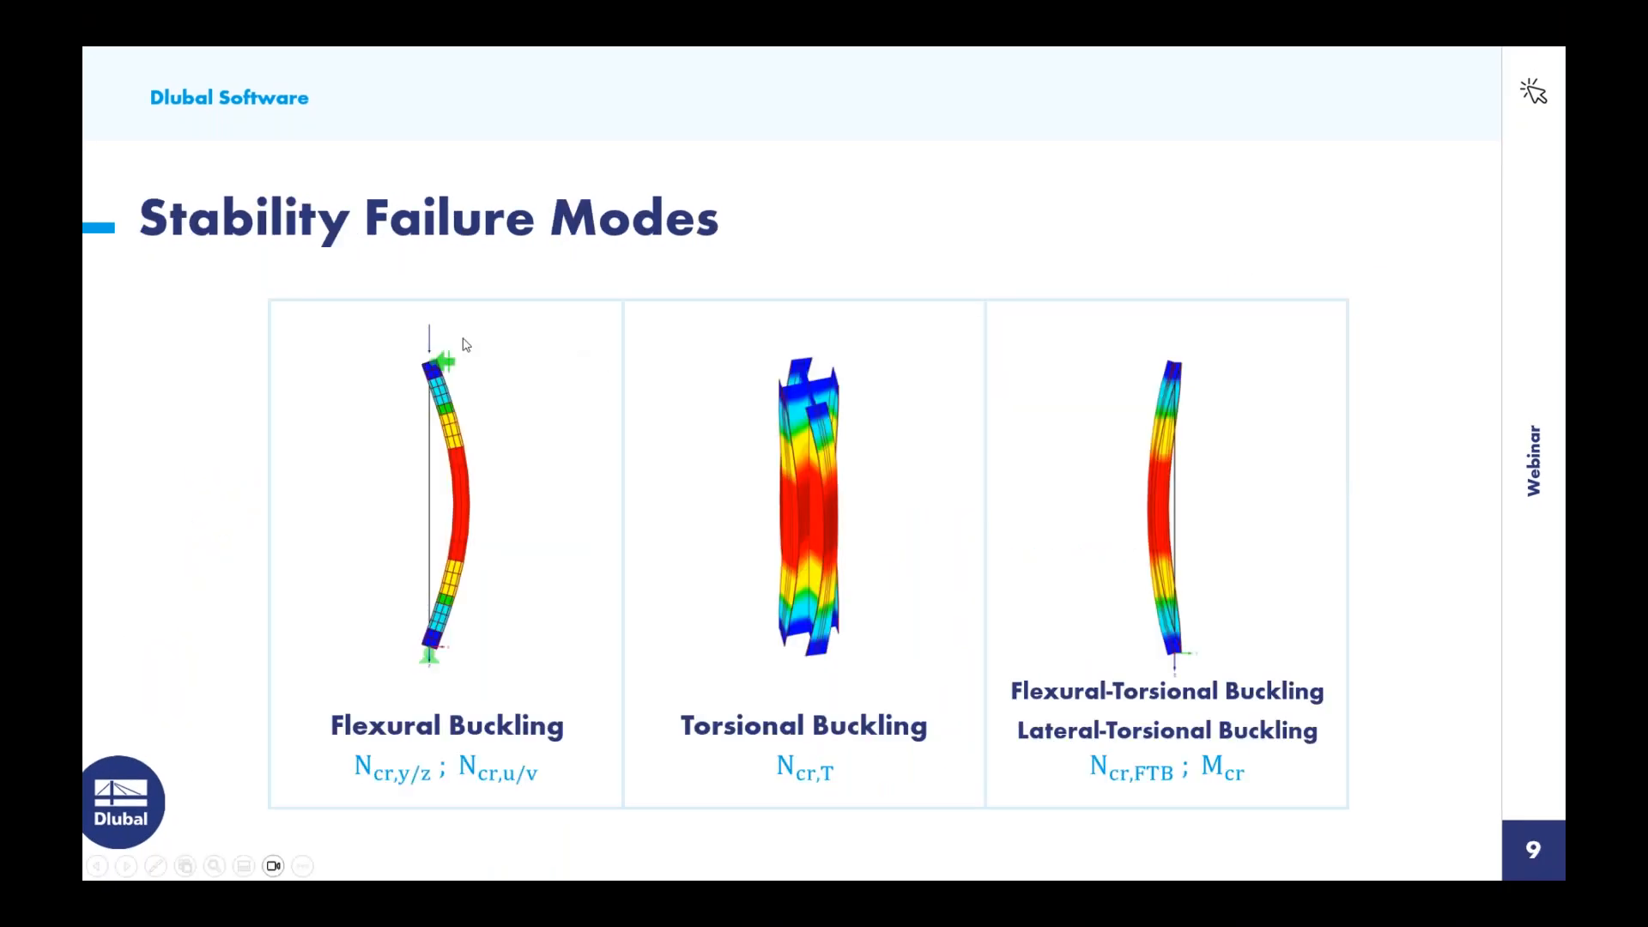
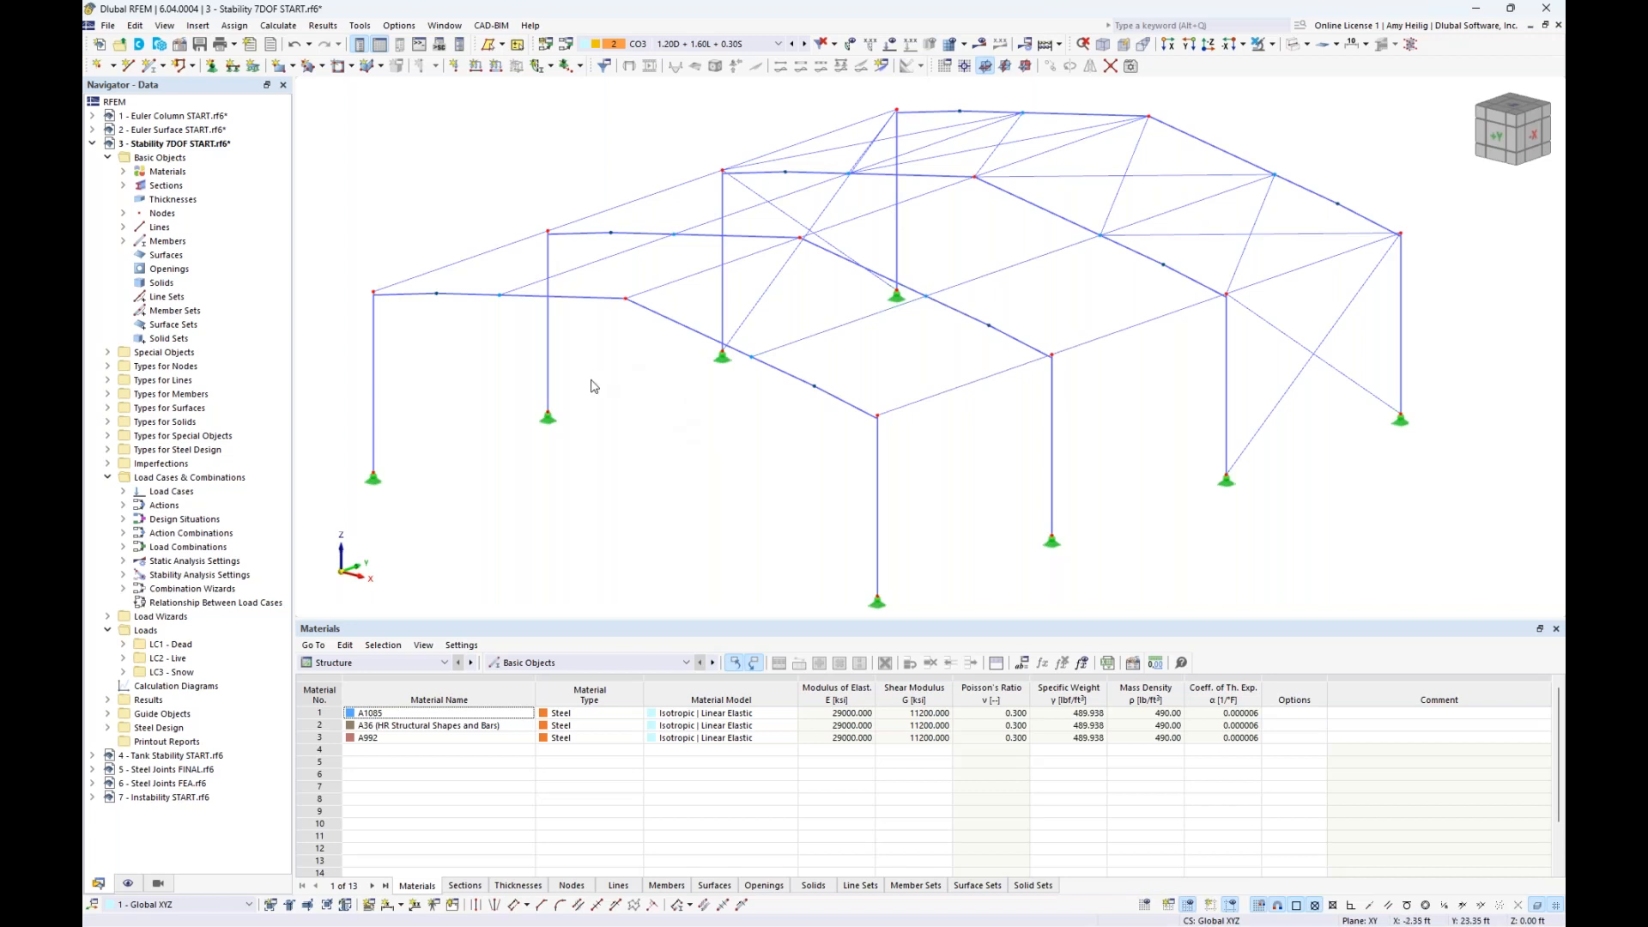
click(661, 316)
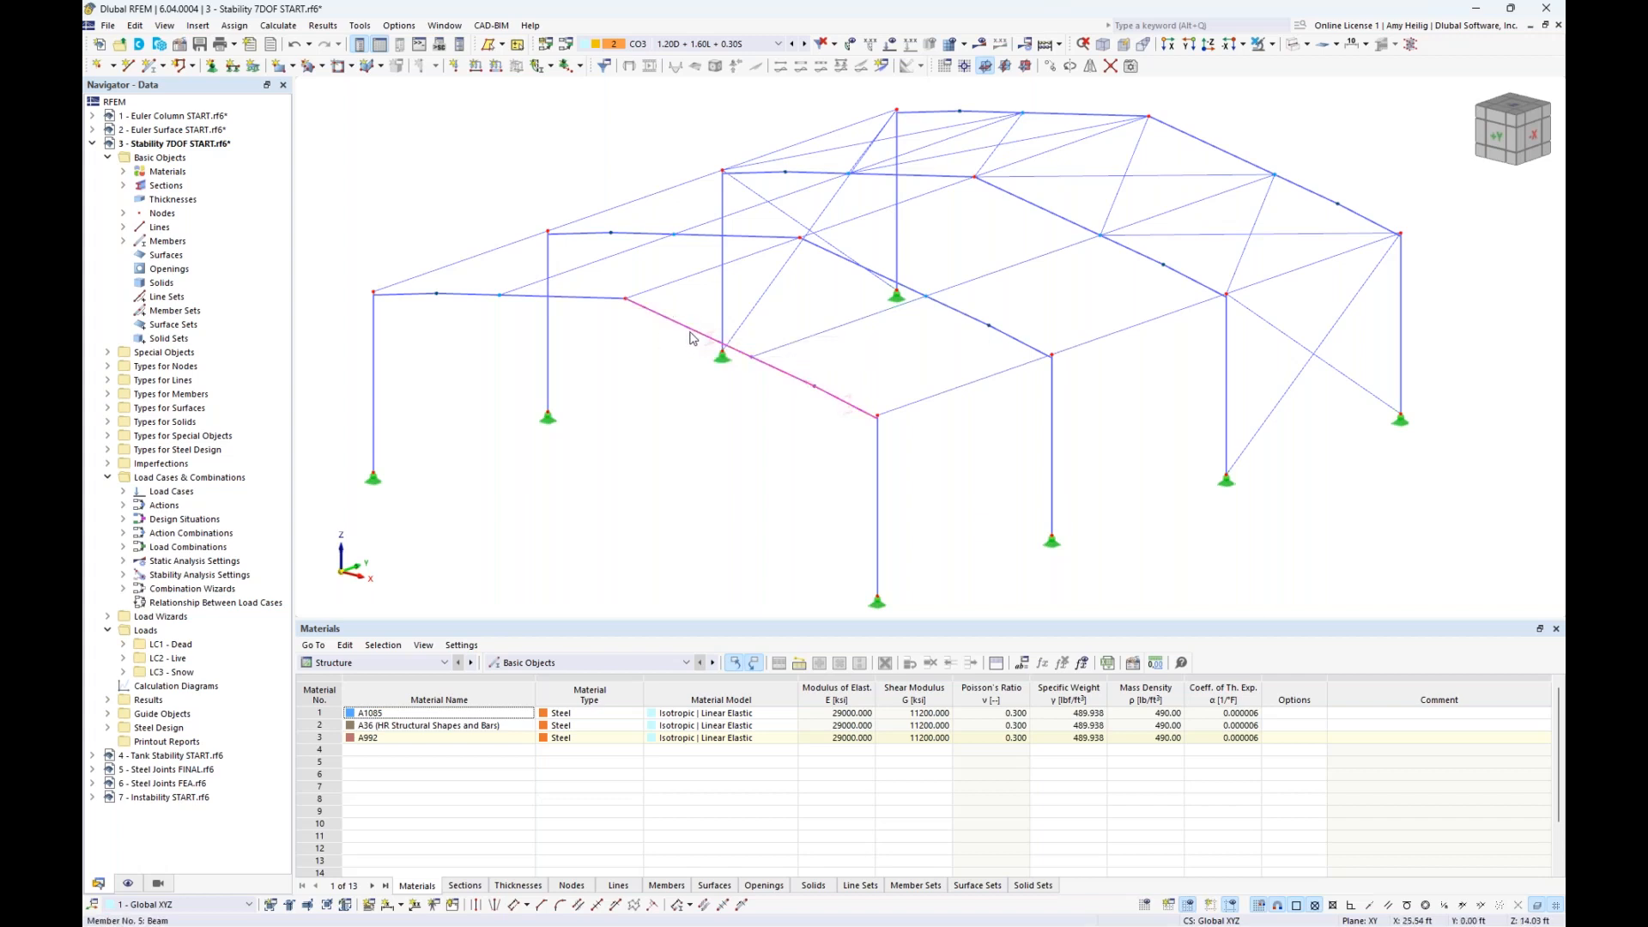
ctrl+click(603, 300)
right_click(669, 323)
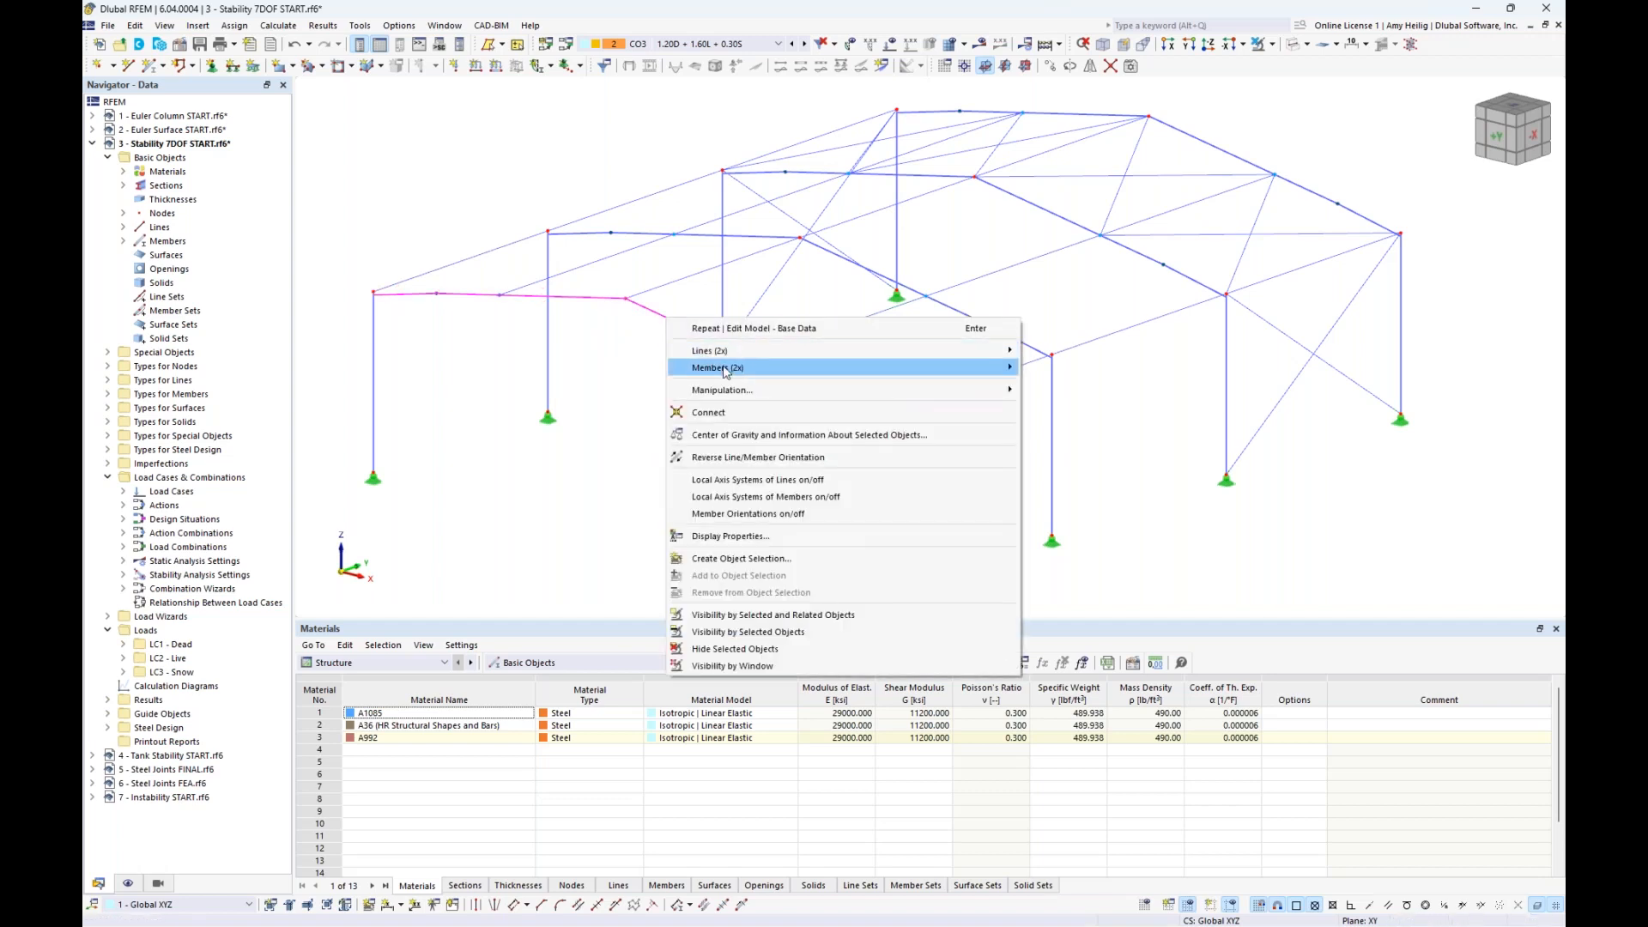
mouse_move(996, 367)
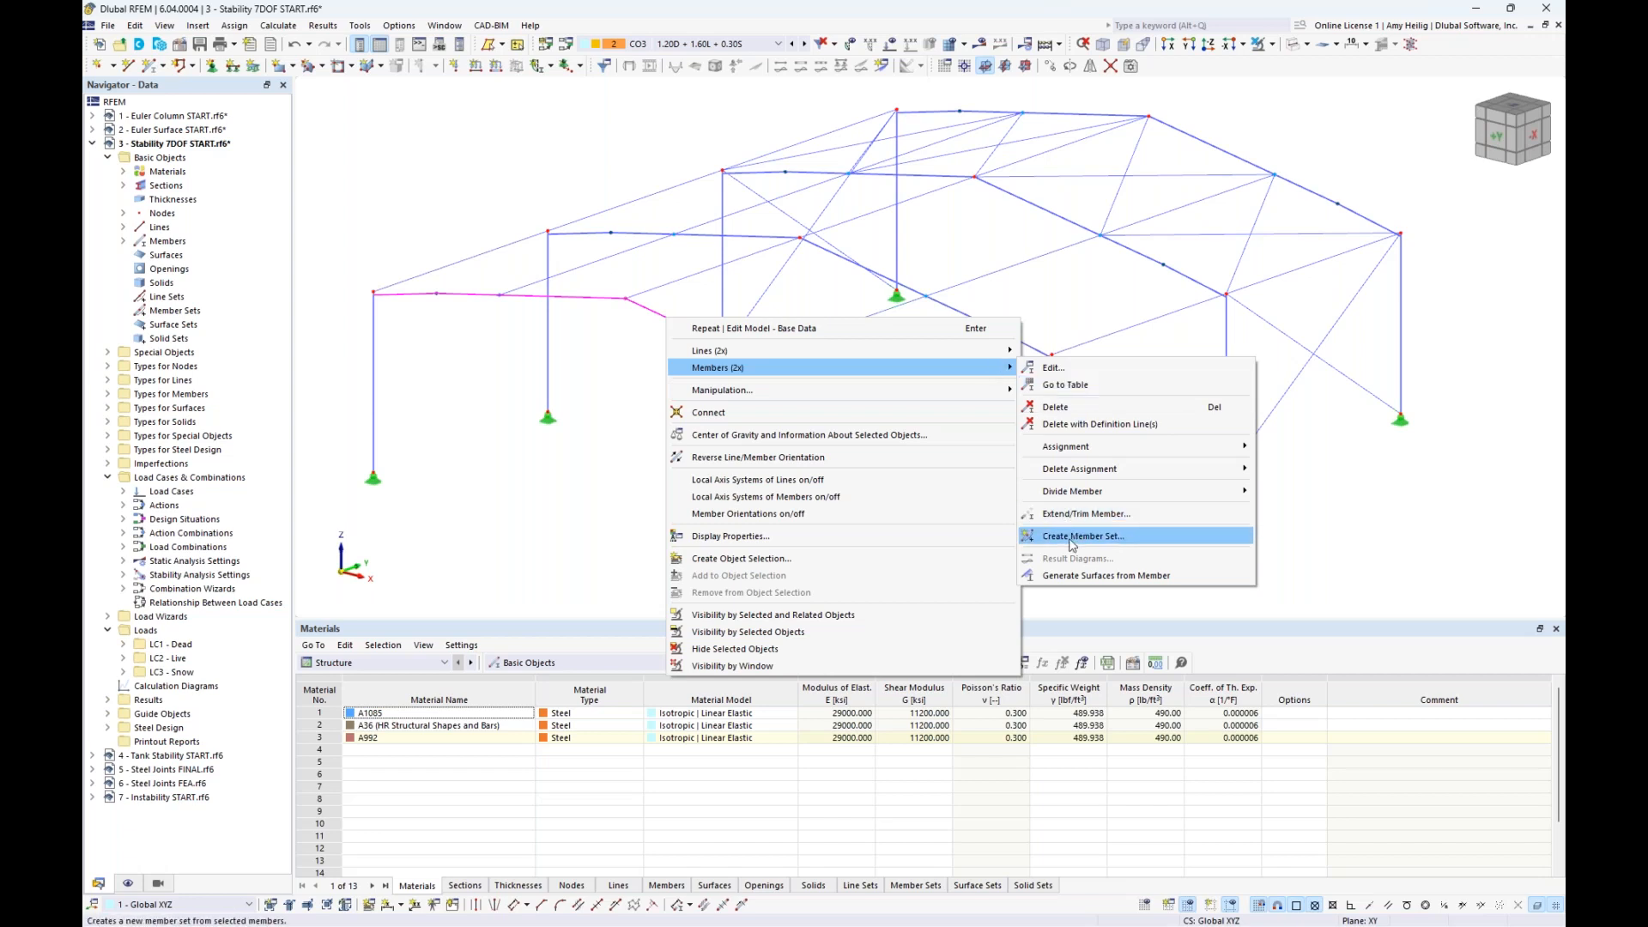
click(502, 503)
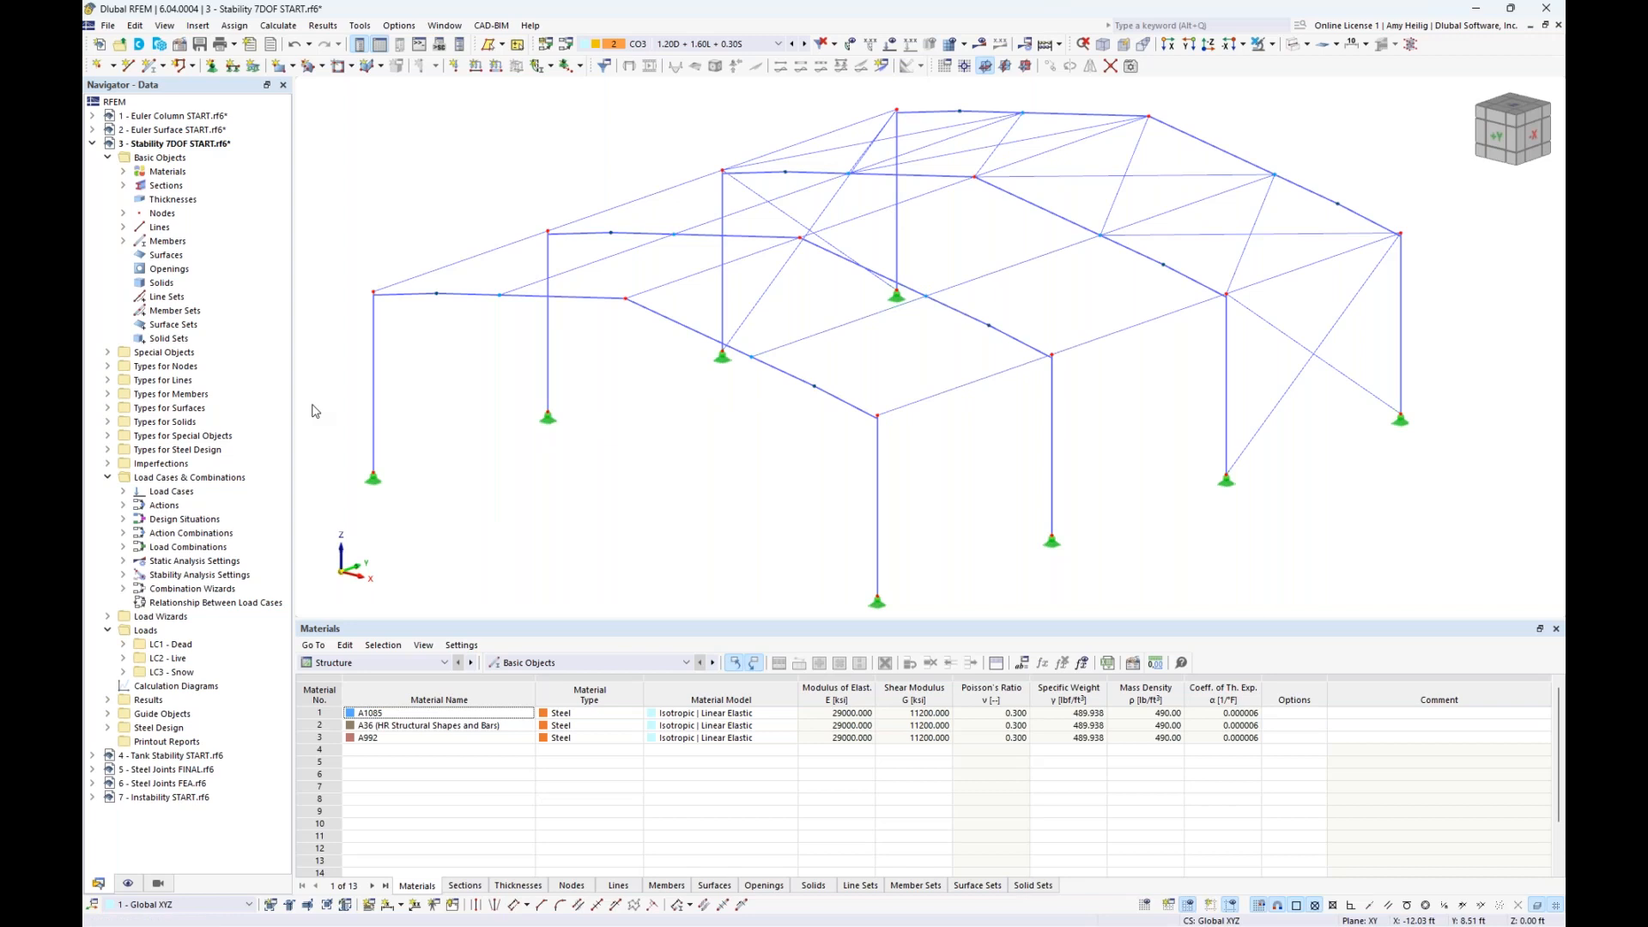
- Start a new member transverse stiffener definition and set its first stiffener type to Warping restraint
click(109, 395)
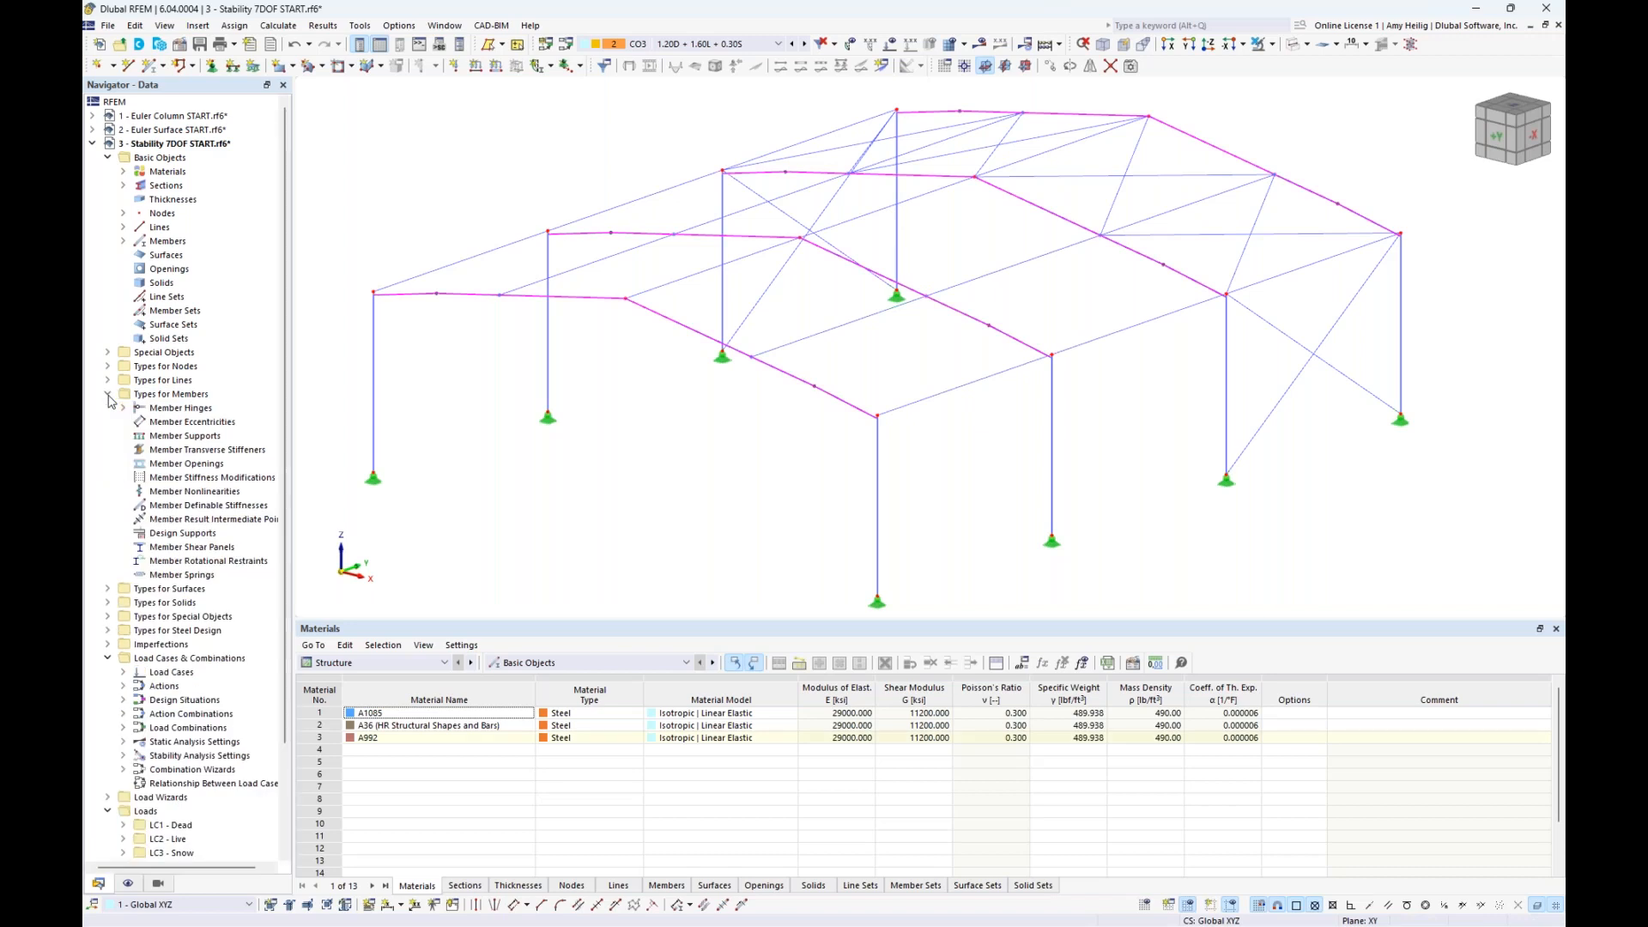
double_click(197, 451)
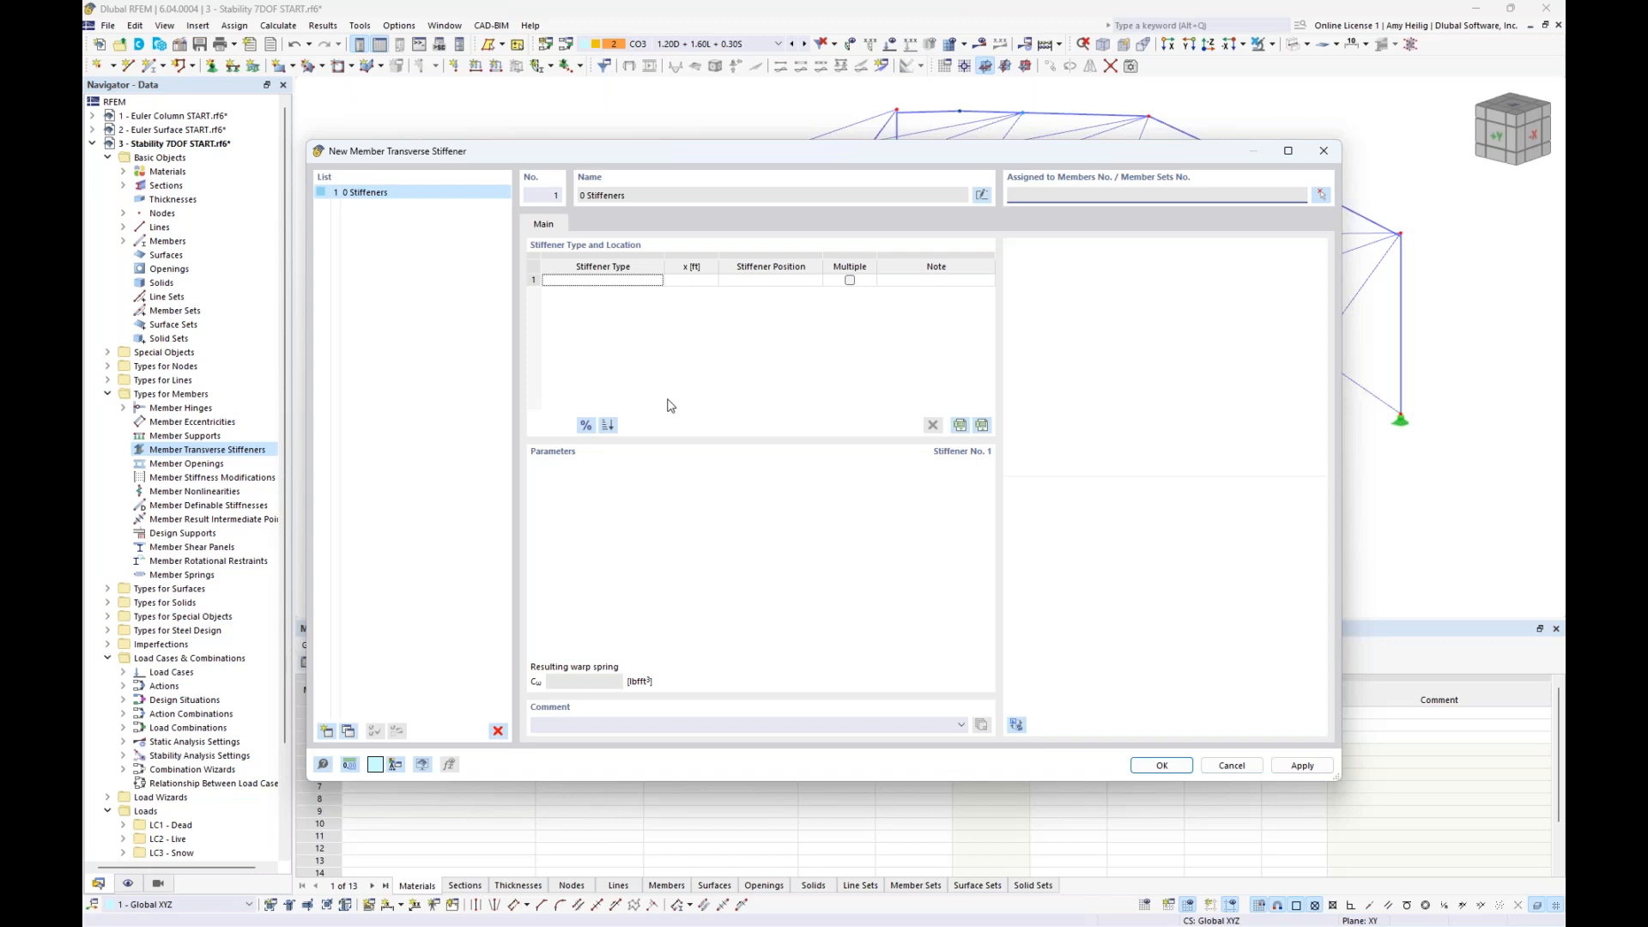
click(644, 284)
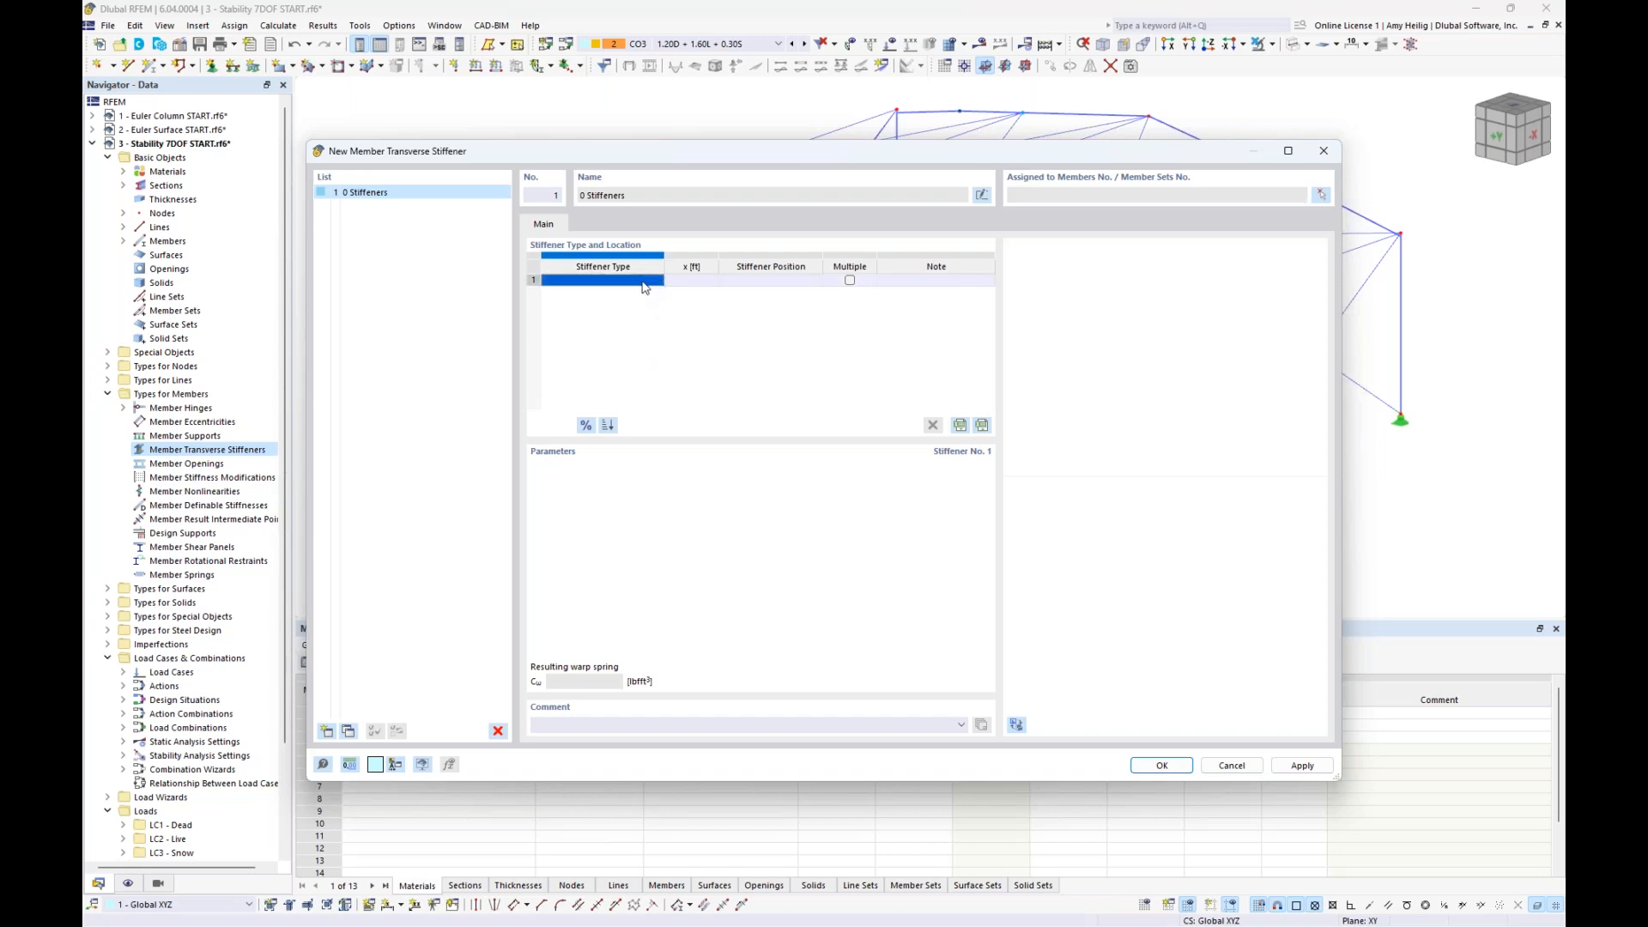
click(657, 283)
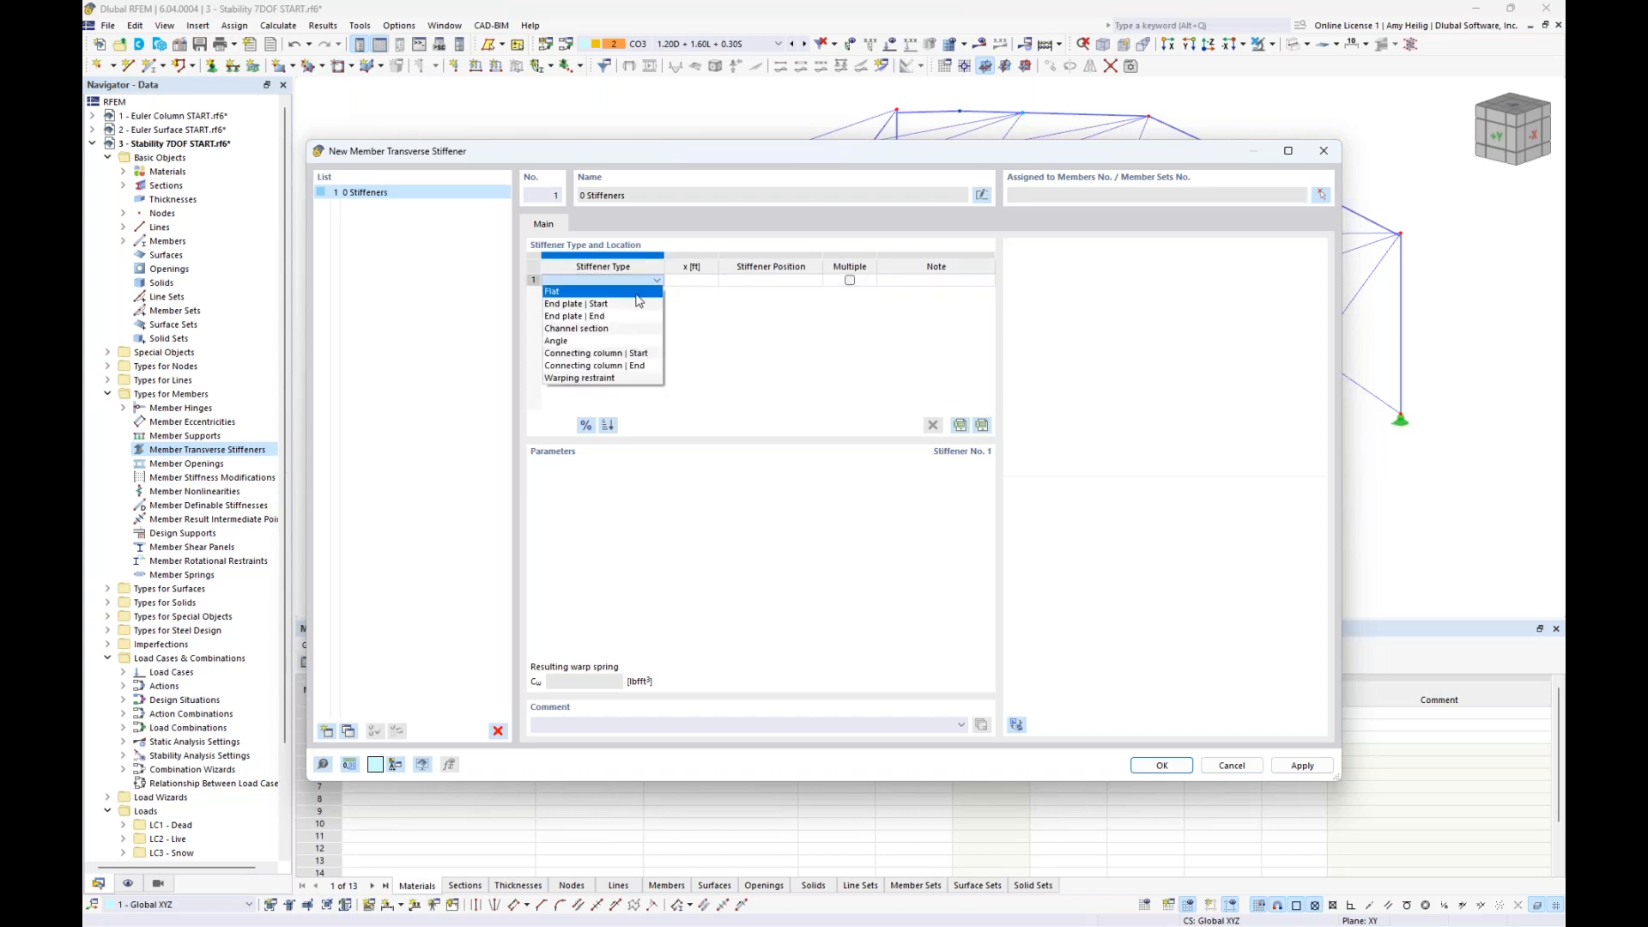
click(628, 292)
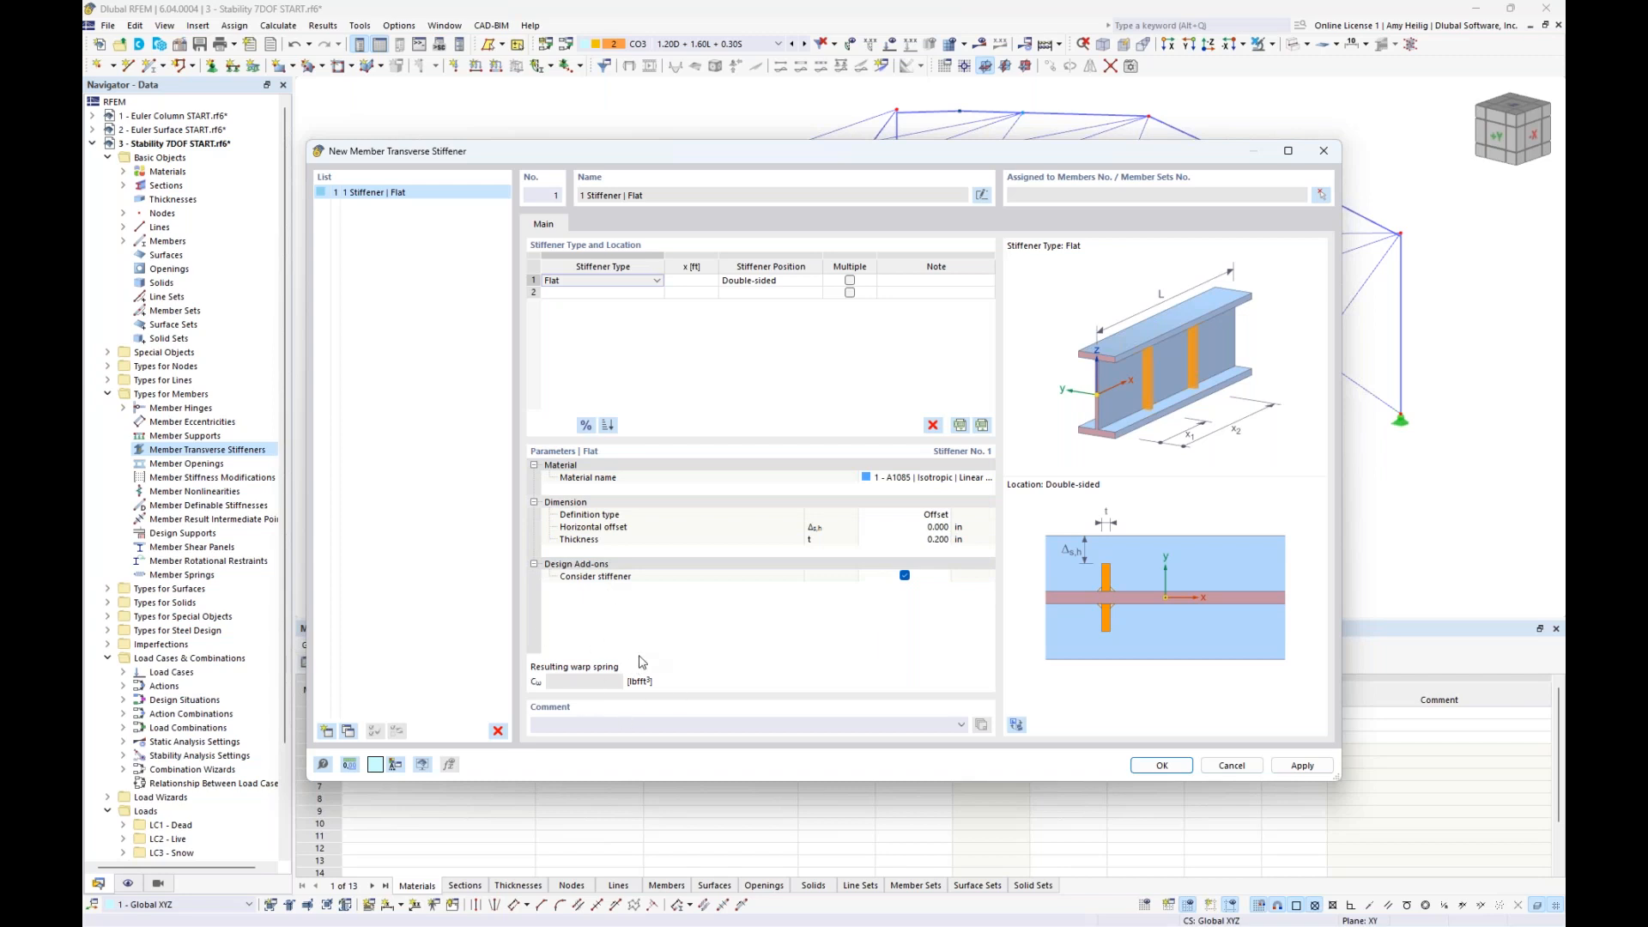
click(614, 281)
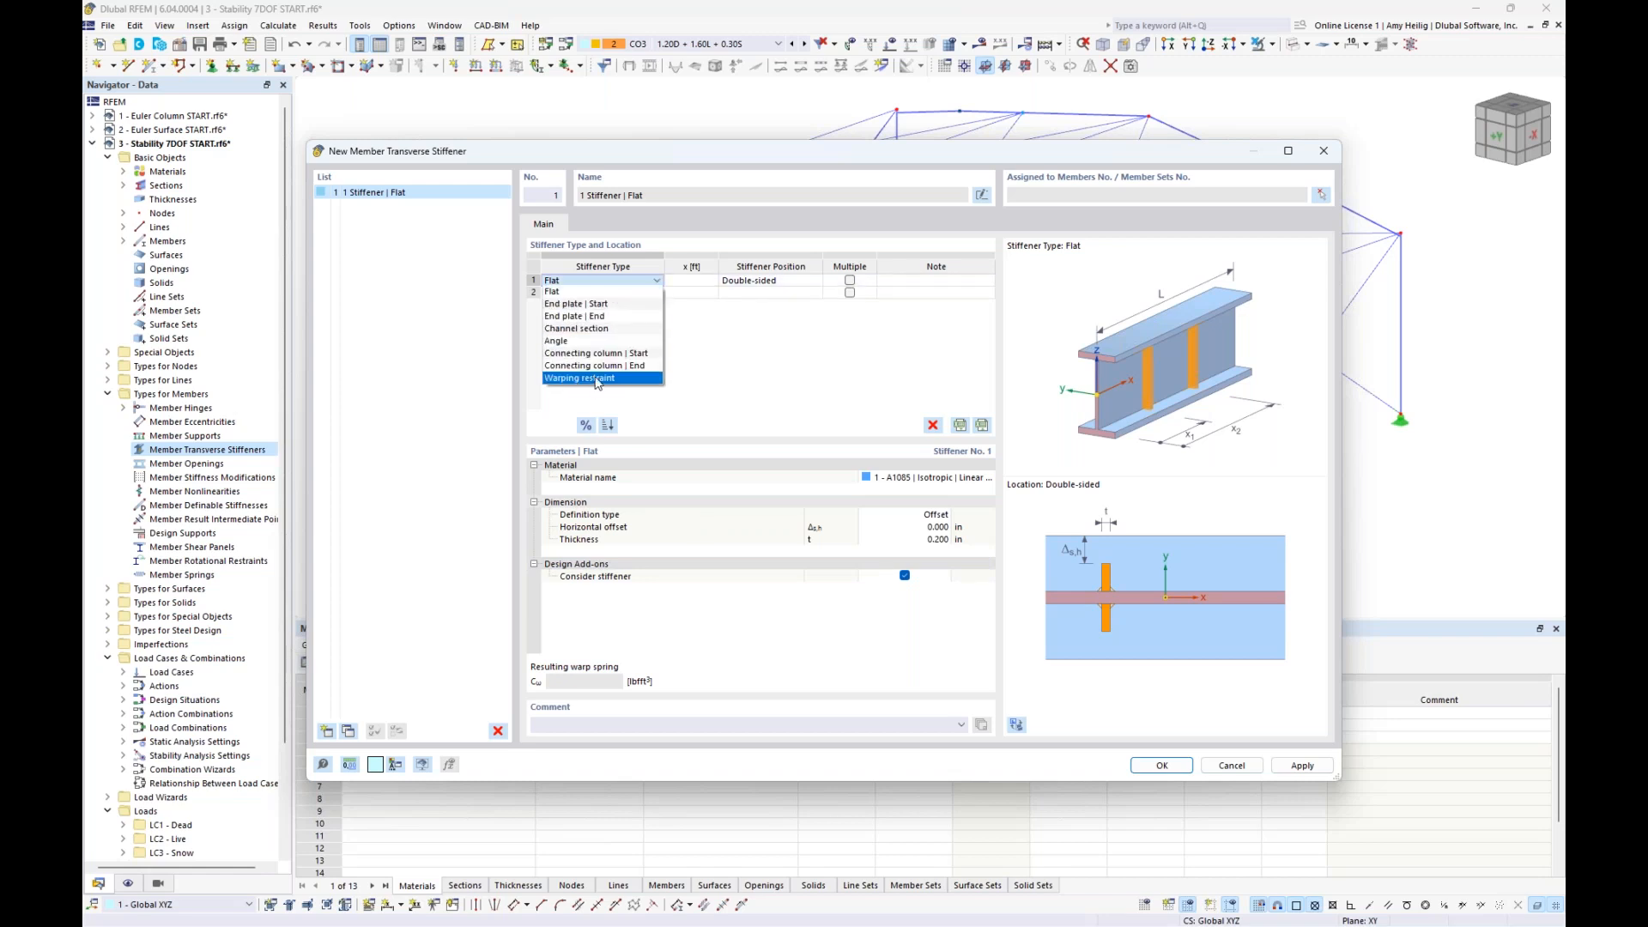
click(598, 379)
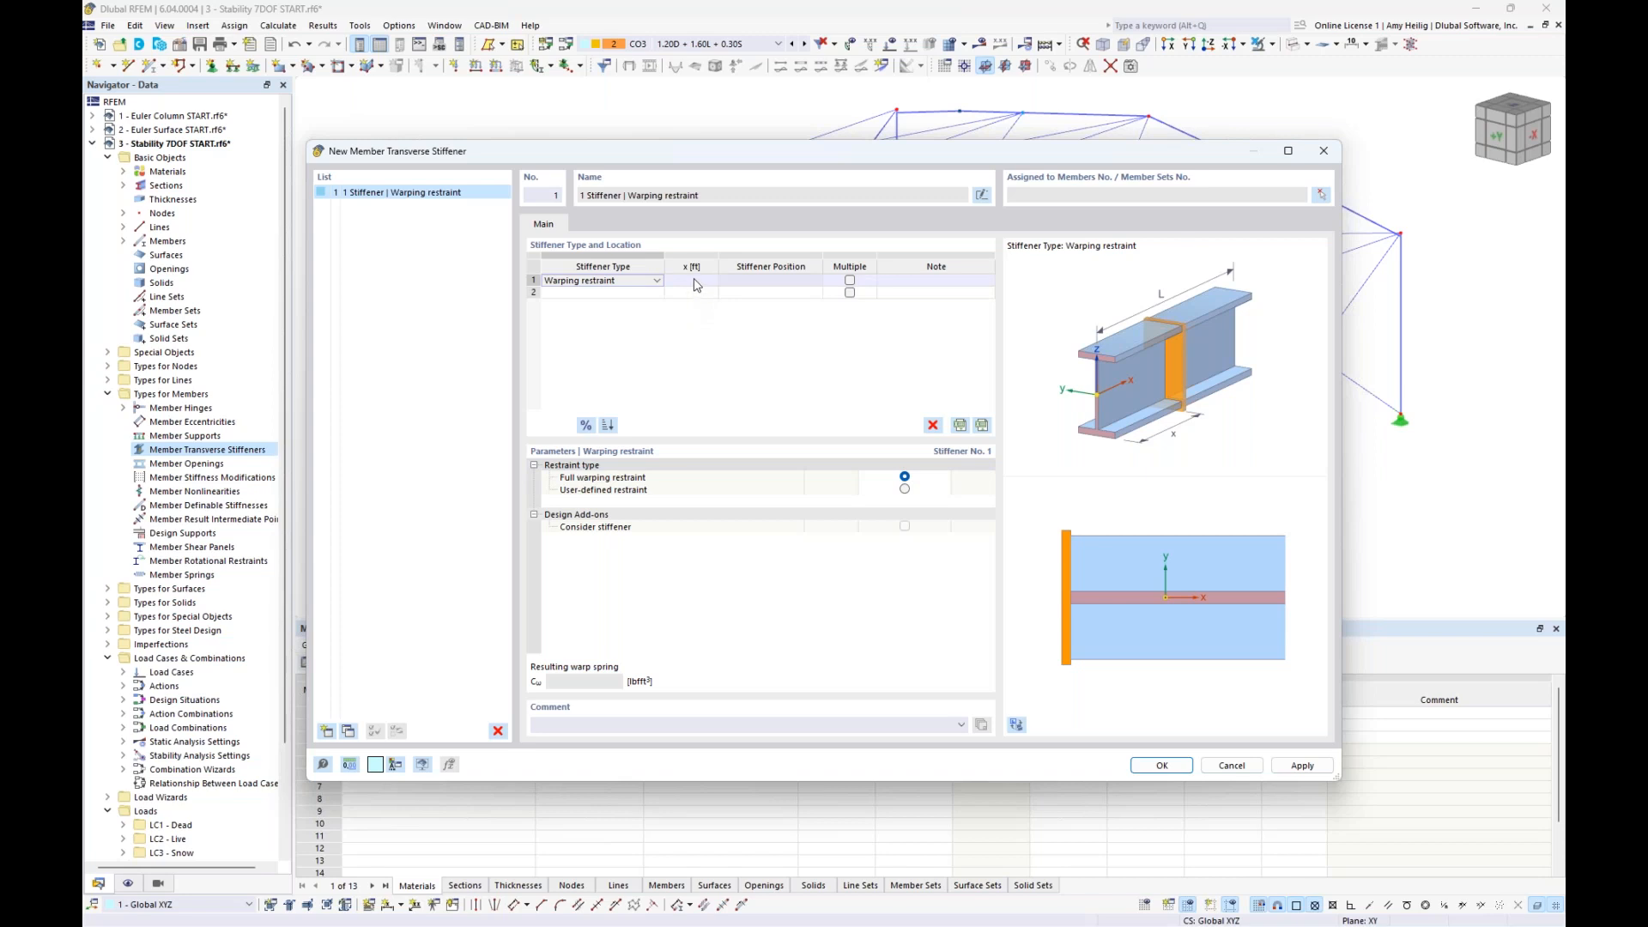
- Place the full warping restraint at a relative position of 0% and add a second warping restraint at 100%
click(586, 426)
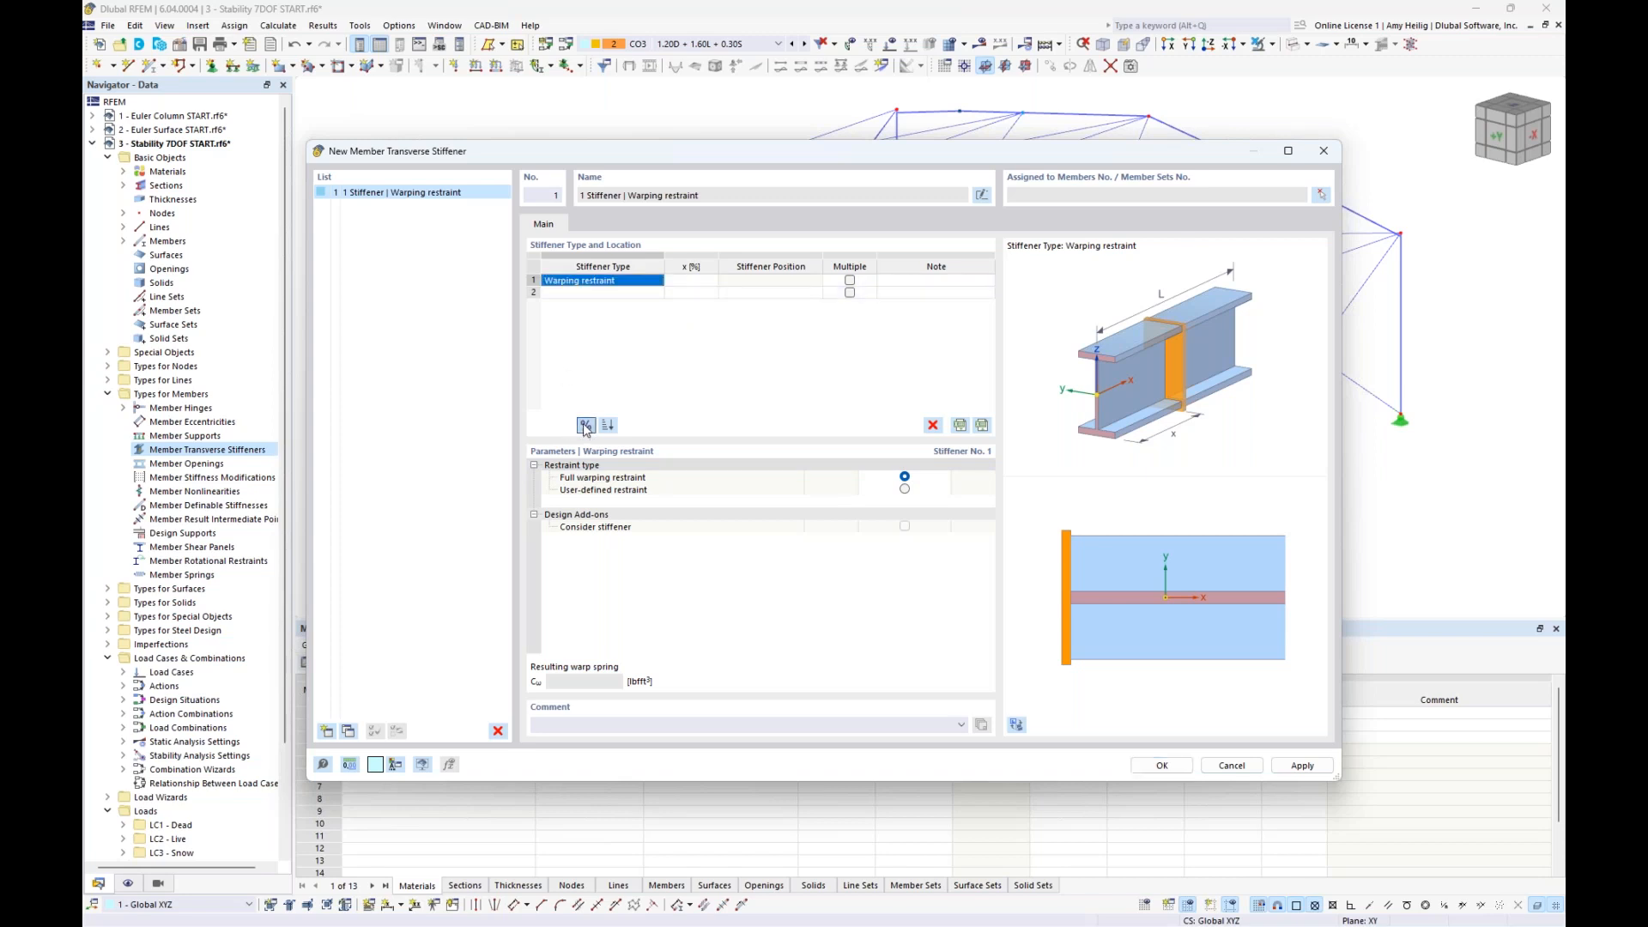
click(690, 281)
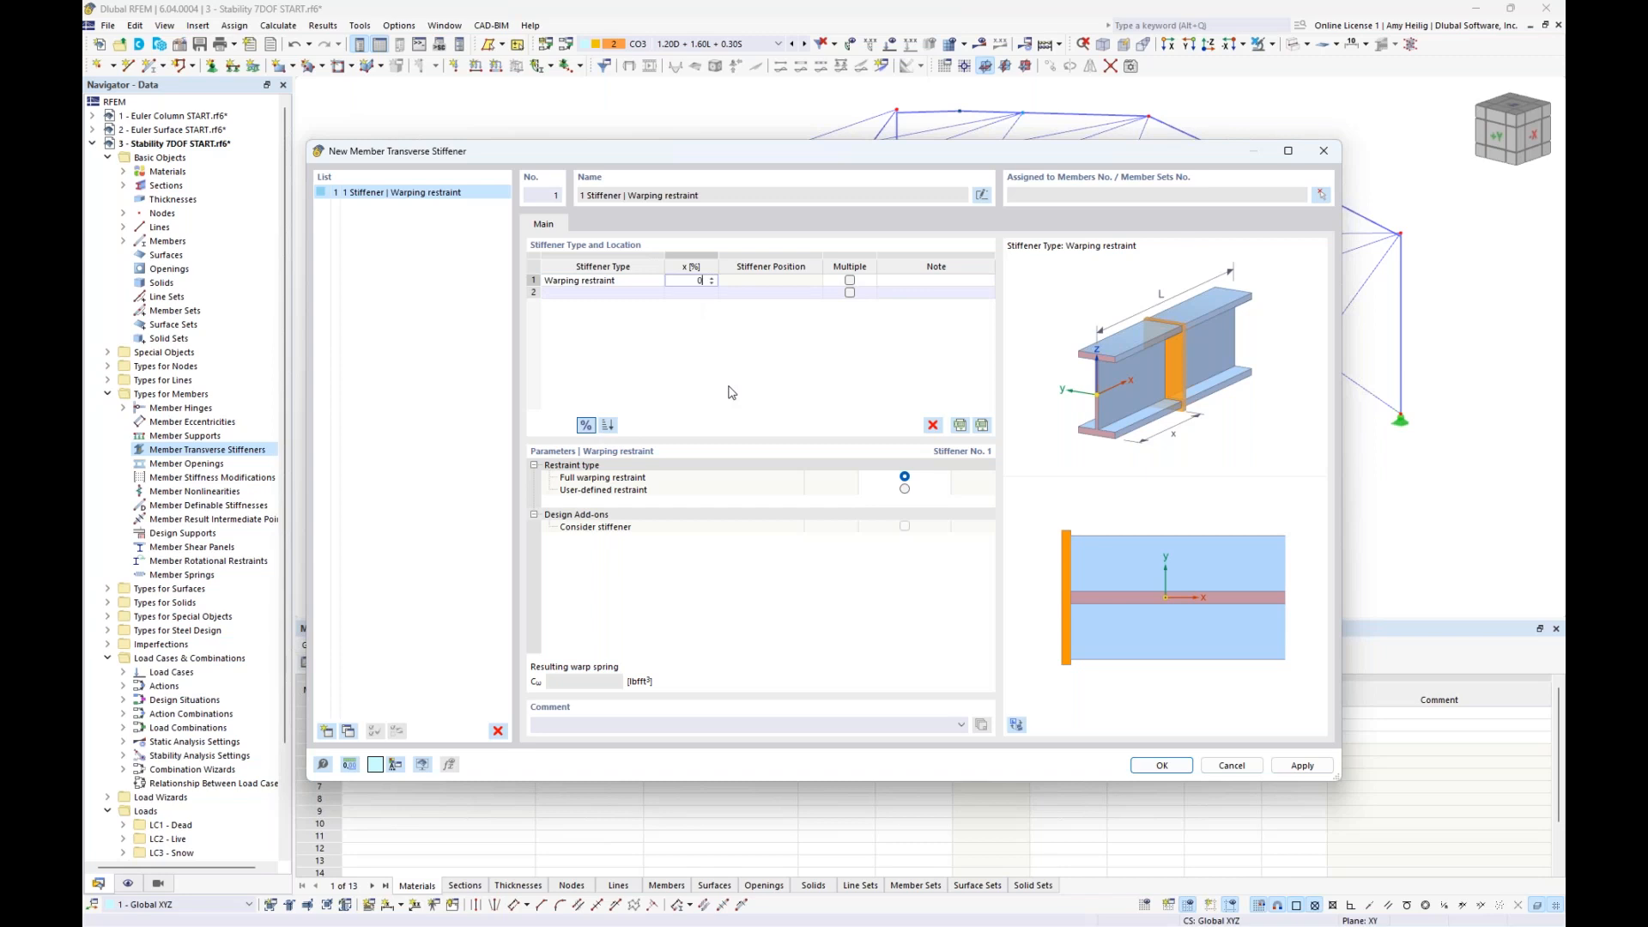
click(601, 292)
click(588, 292)
click(658, 293)
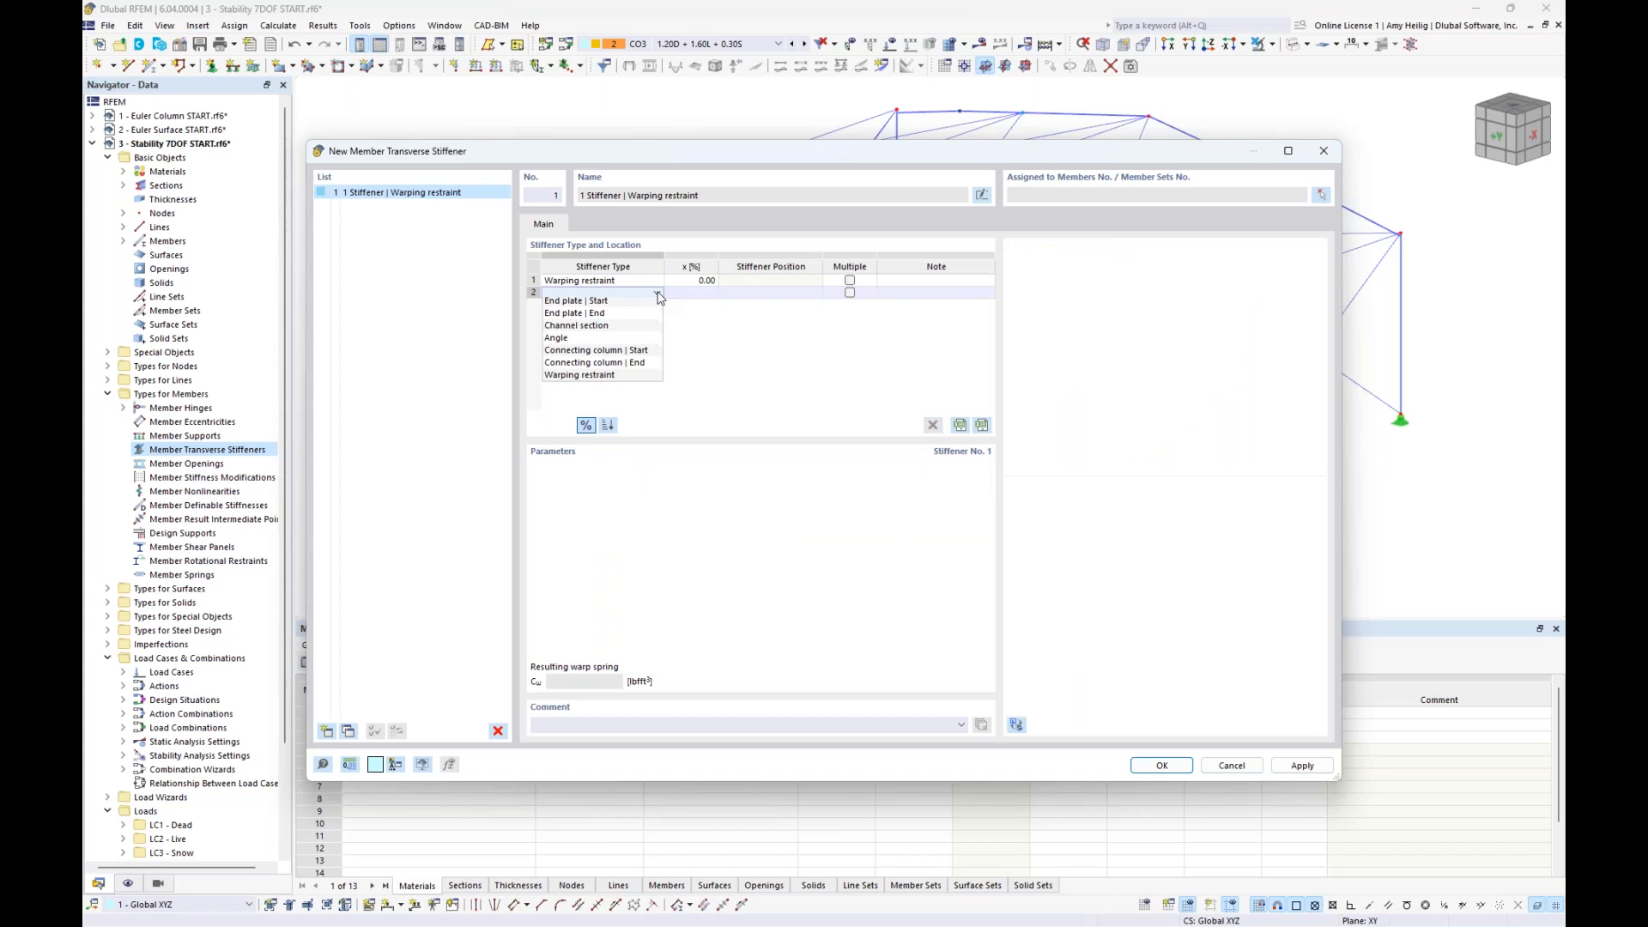
click(593, 378)
click(699, 293)
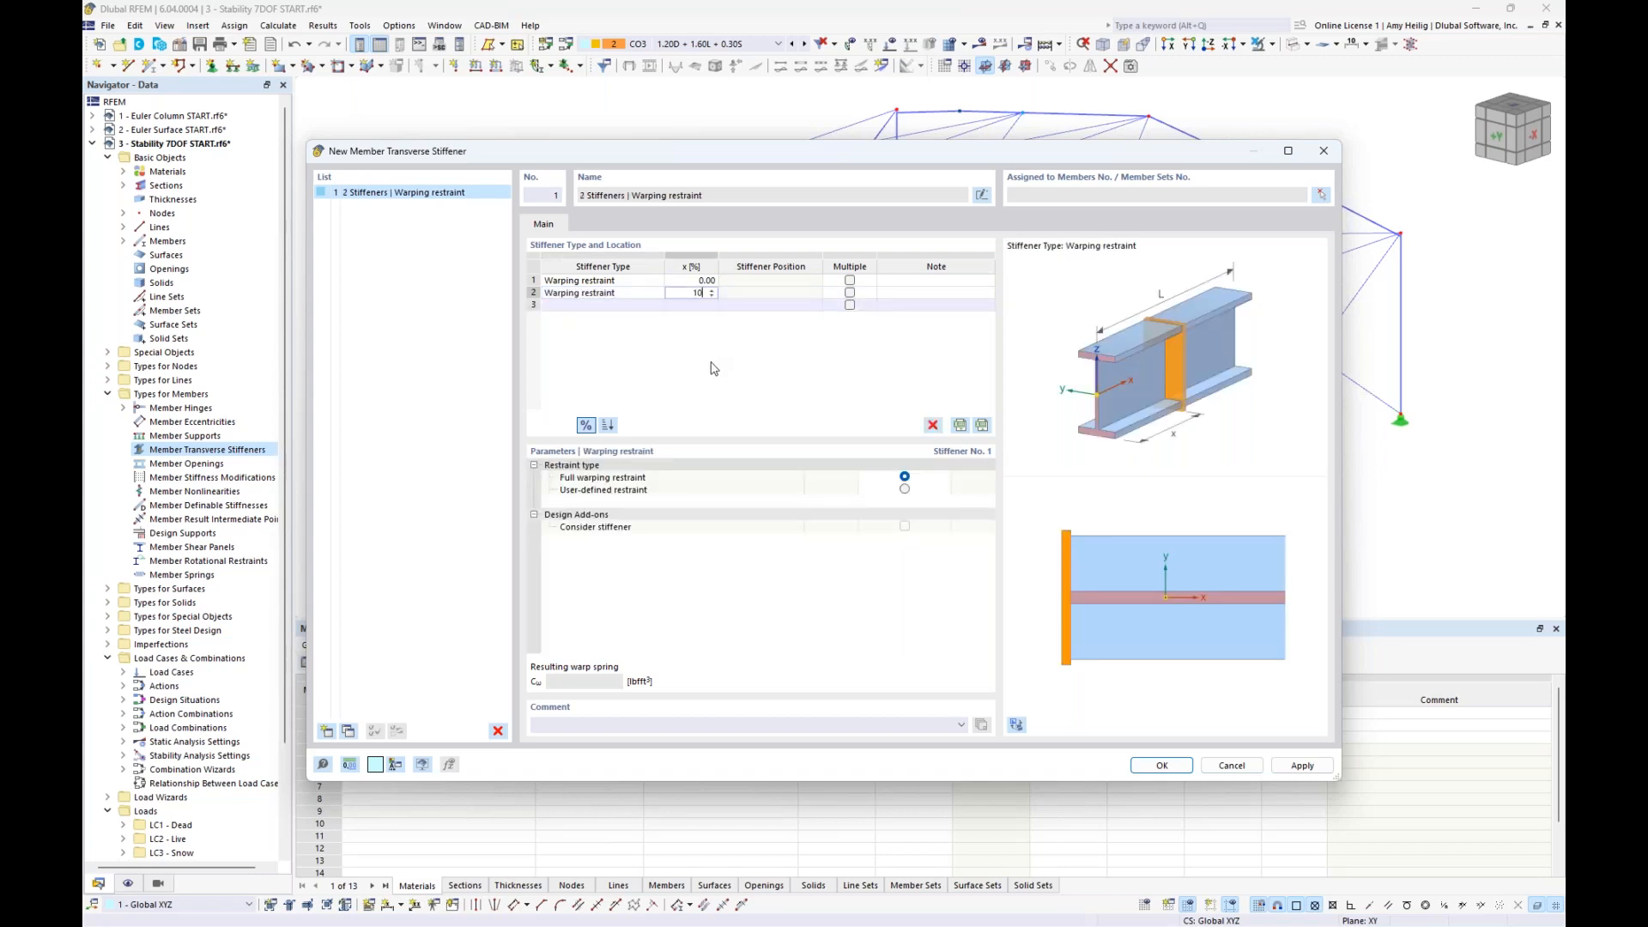
key(Return)
- Assign the two warping restraints to the rafters of all four frames, members 4,5,11,12,18,19,32,33, and accept the definition
click(1321, 195)
ctrl+middle_drag(842, 408, 907, 494)
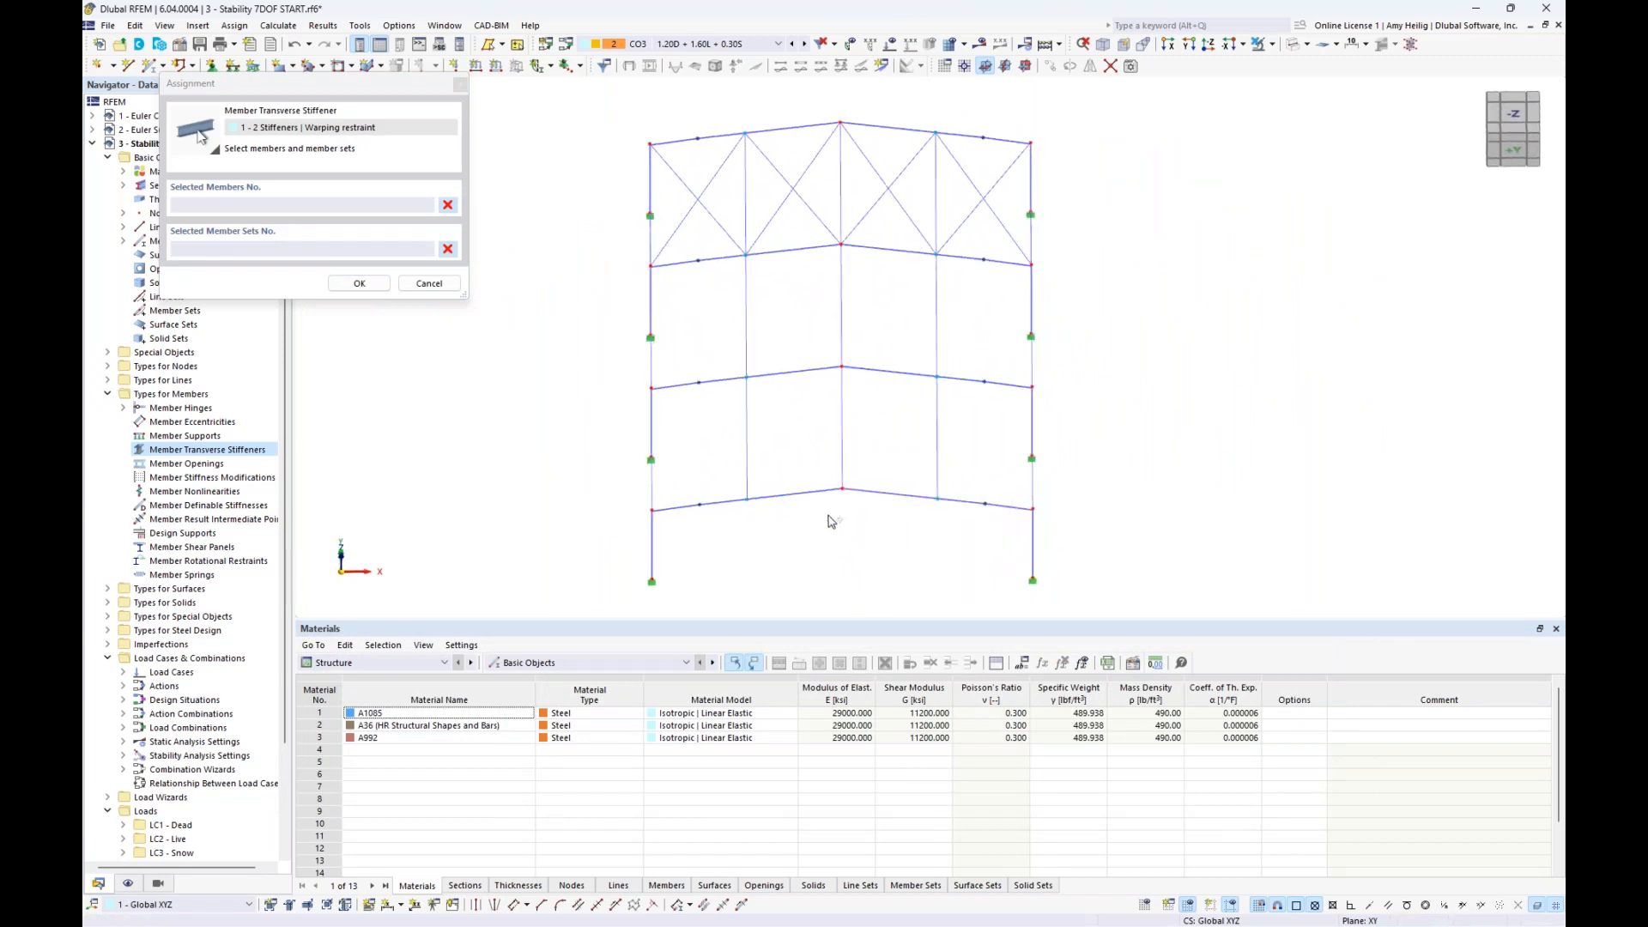
drag(823, 522, 775, 237)
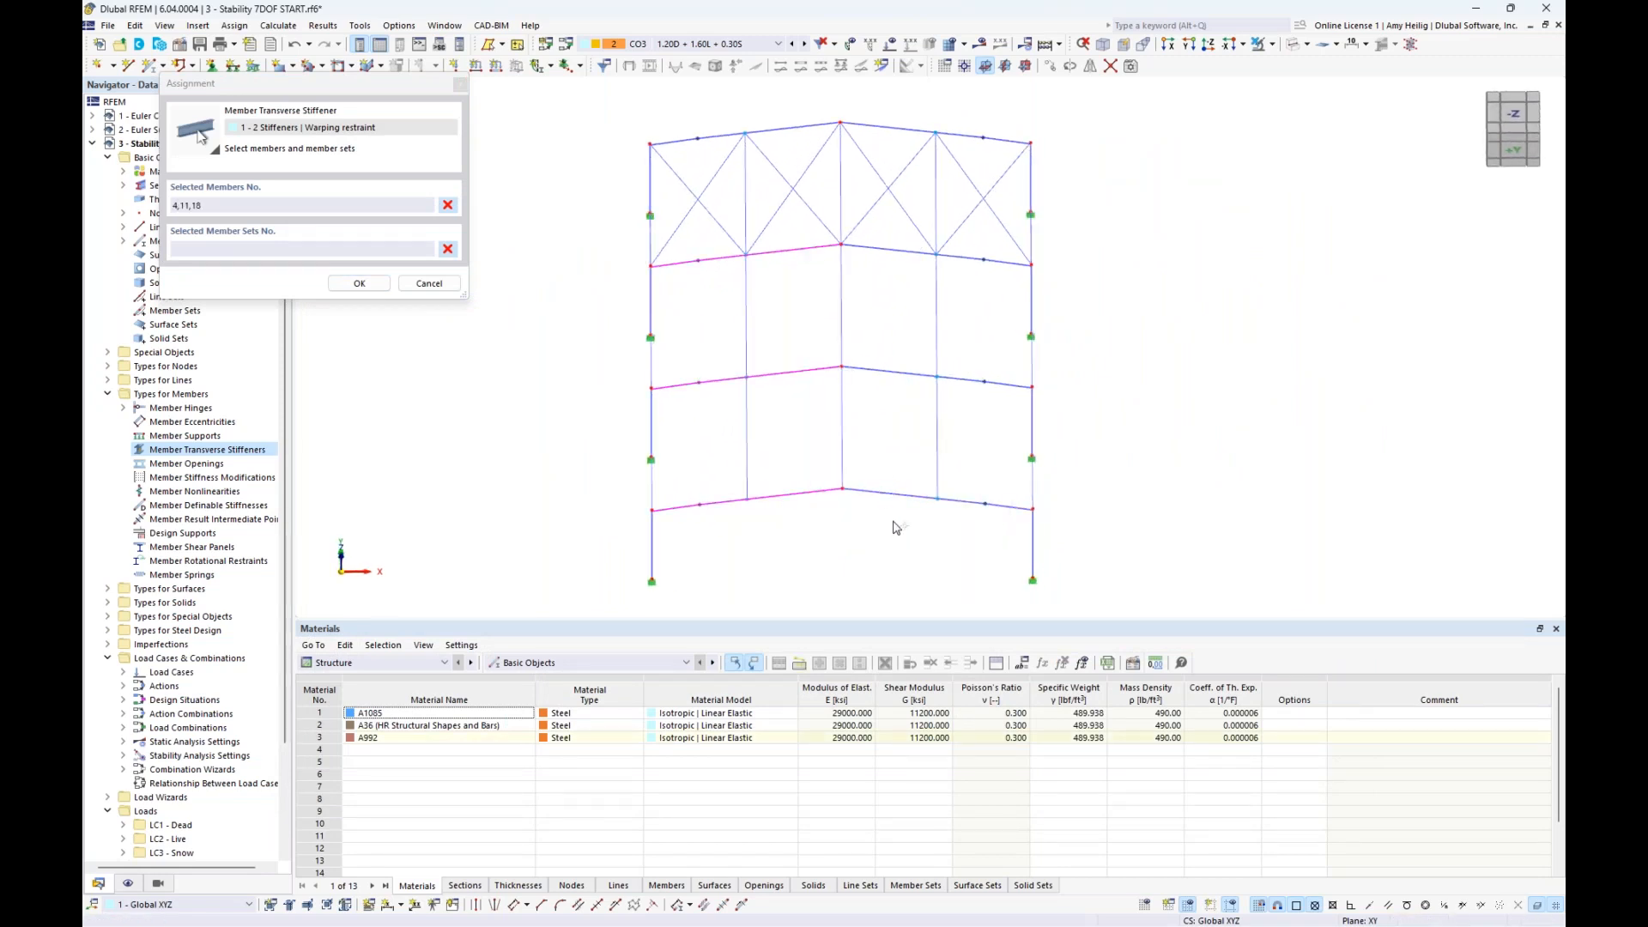
drag(907, 530, 869, 245)
click(790, 128)
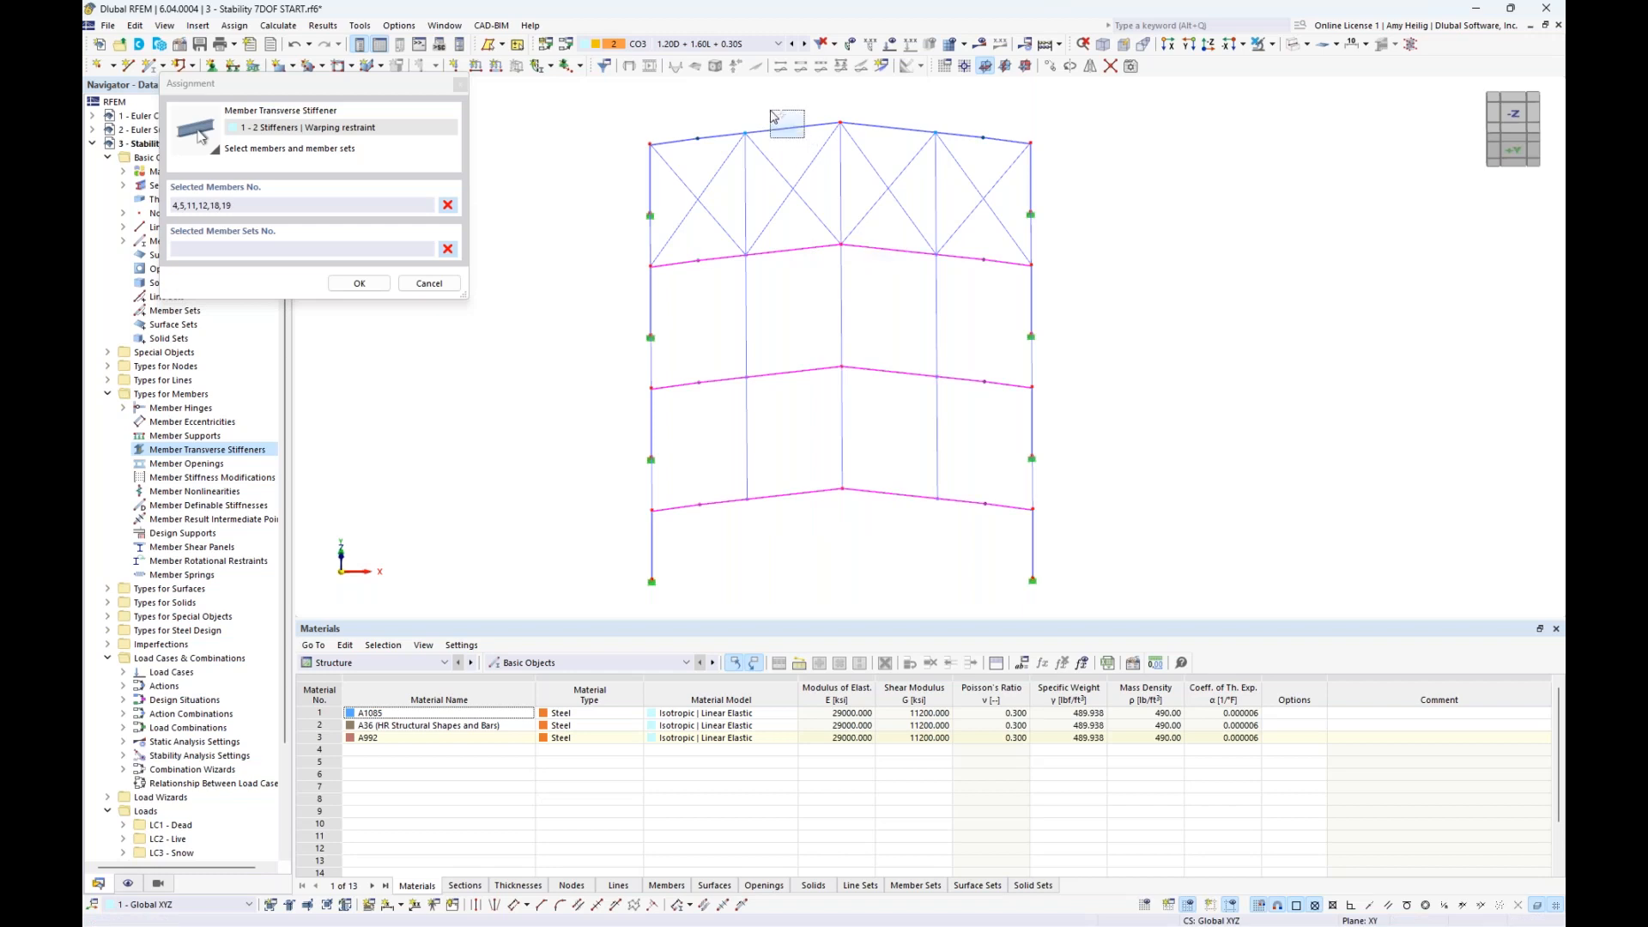
click(880, 127)
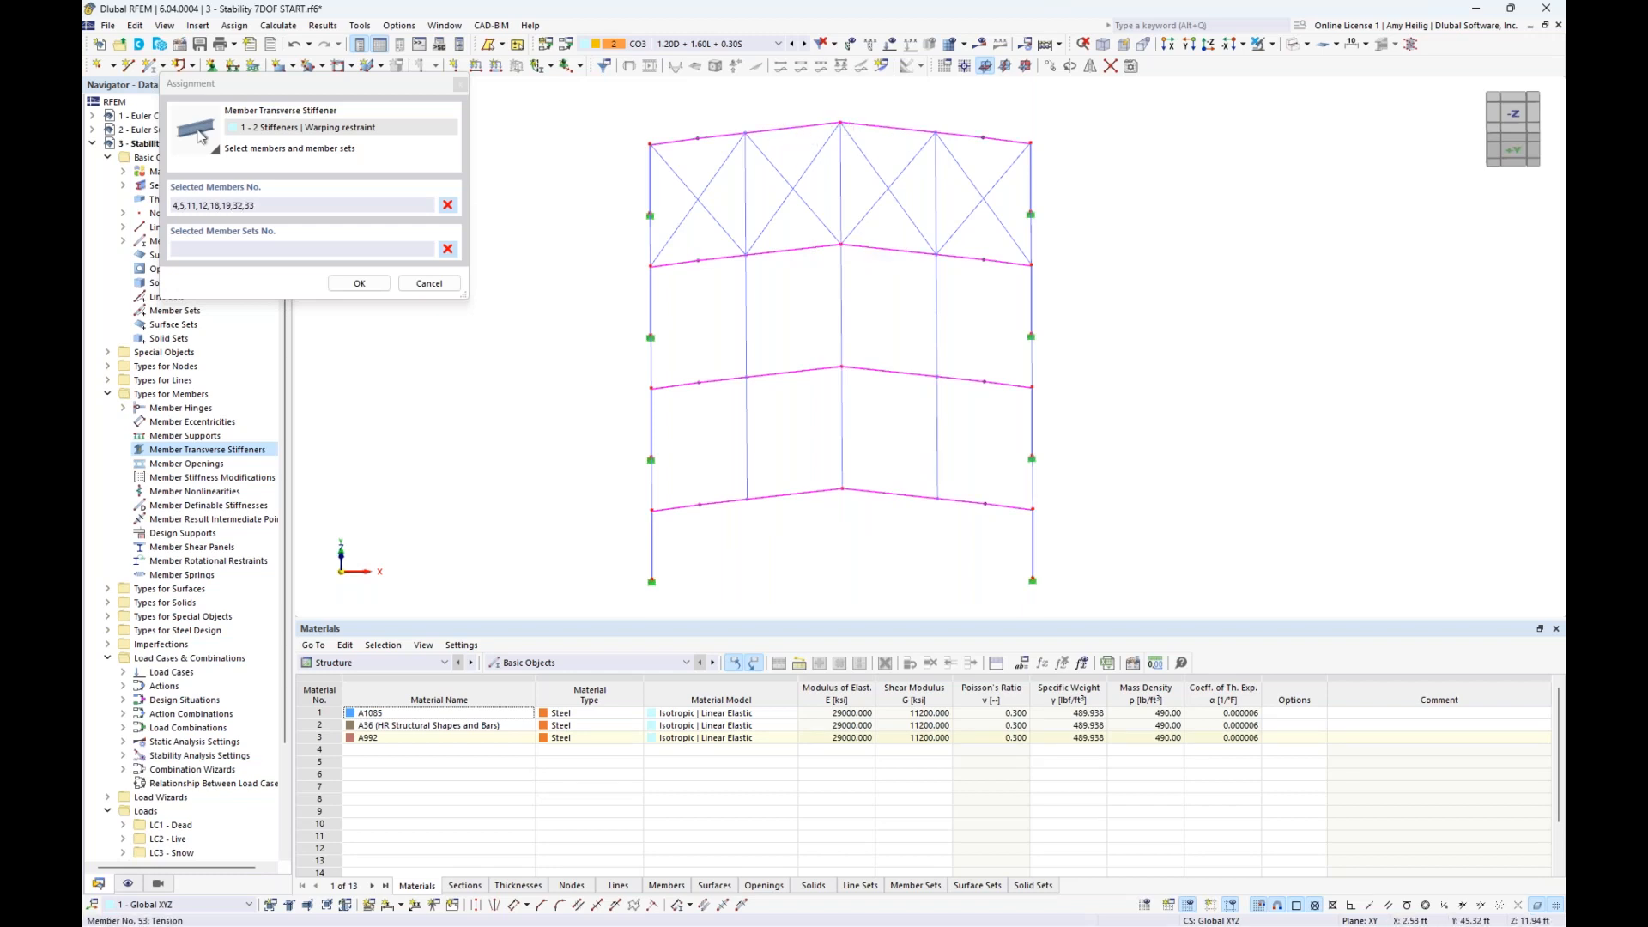
click(358, 285)
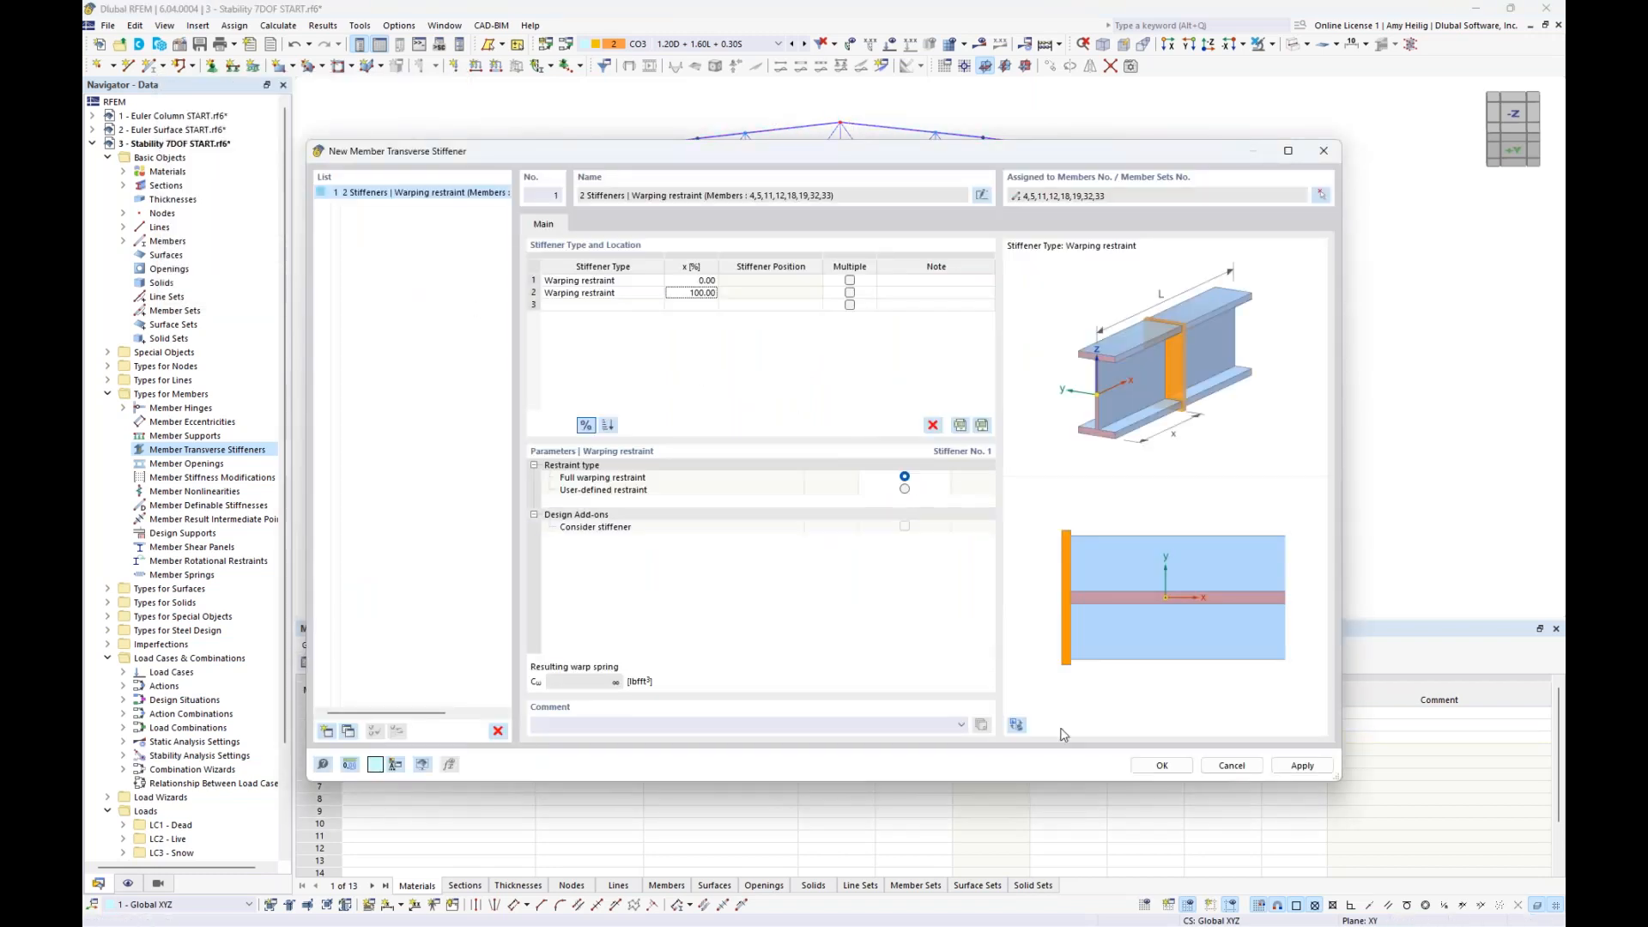
click(1173, 771)
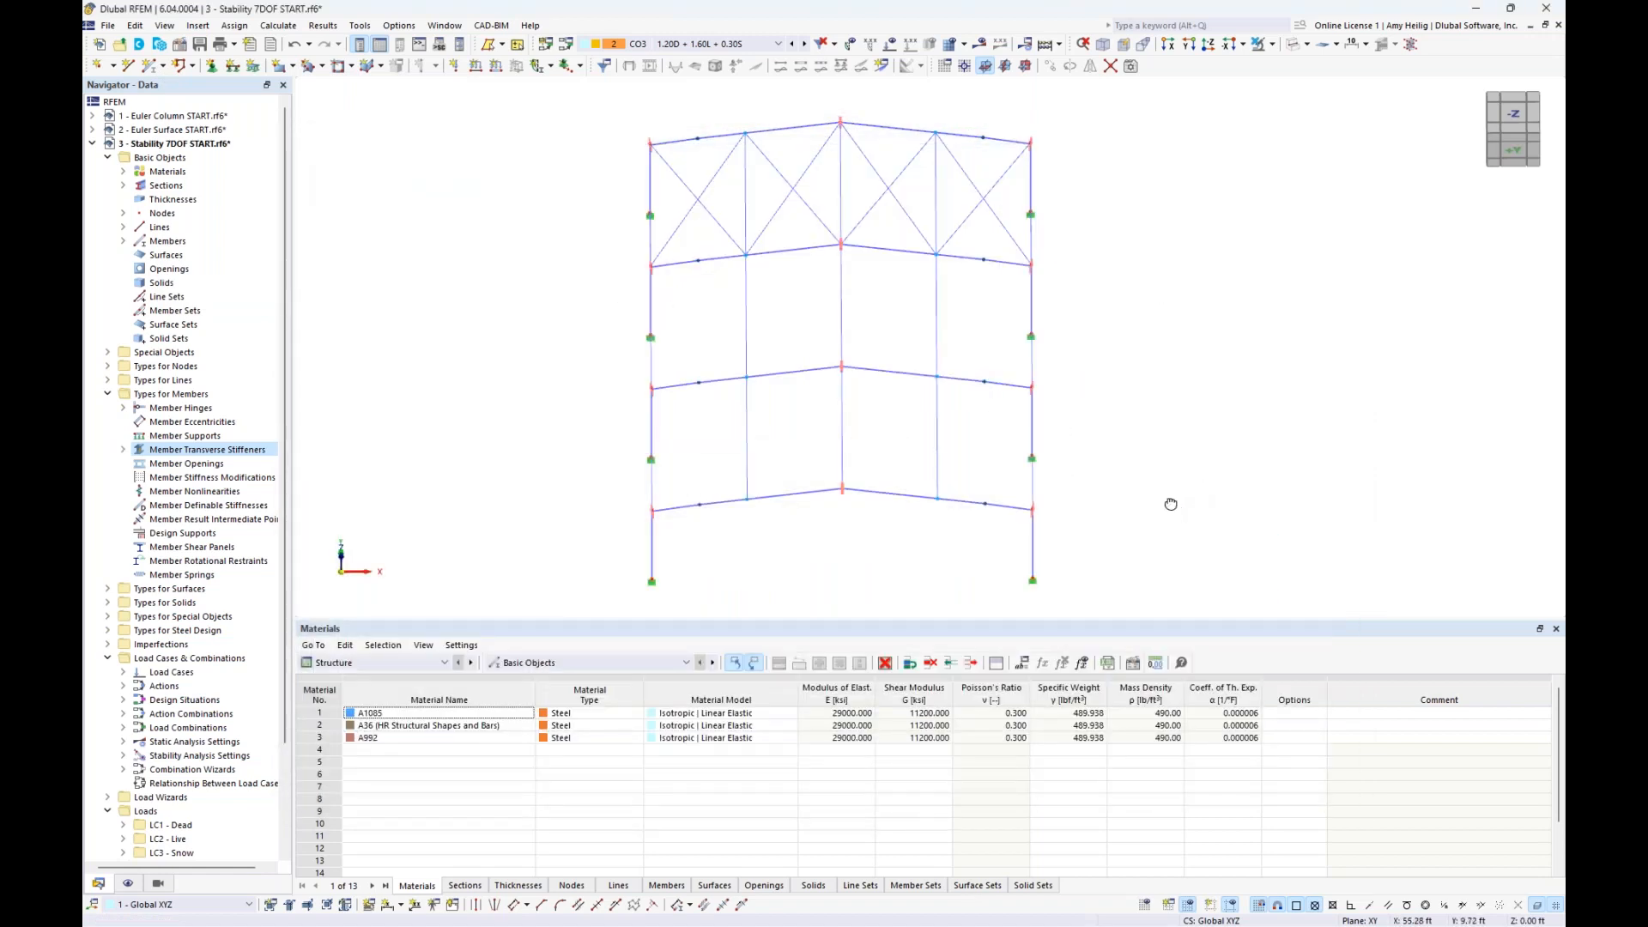
- Recalculate all load cases and combinations, including the stability analysis and steel design, with the warping restraints applied
ctrl+middle_drag(1171, 505, 1042, 432)
scroll(668, 348, up, 4)
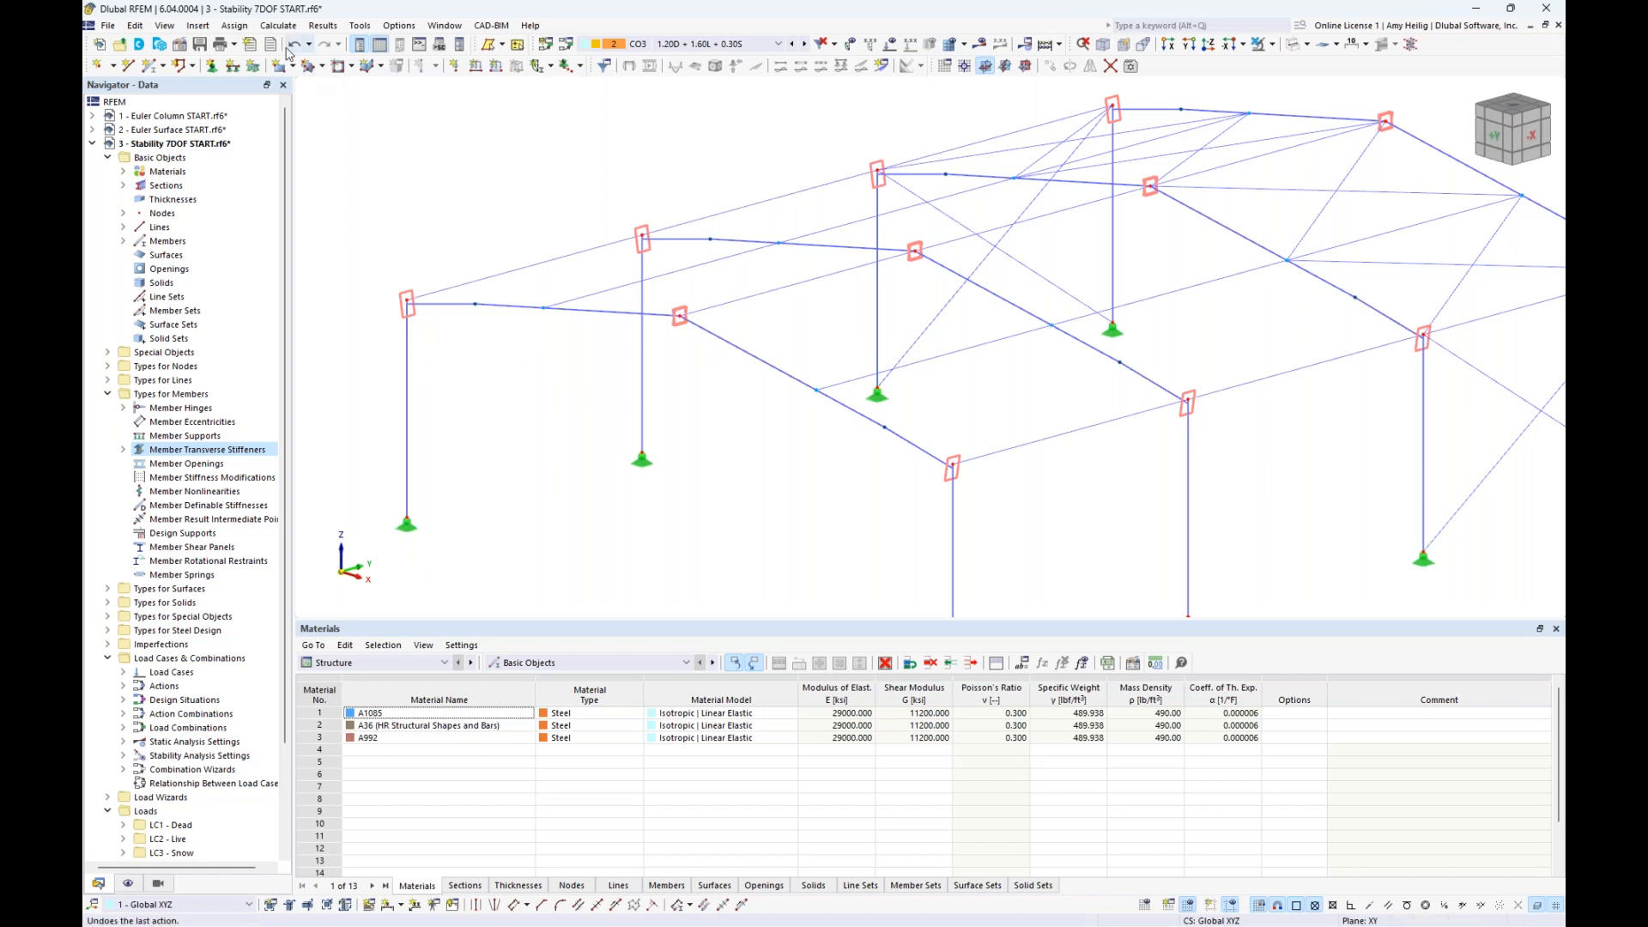
click(280, 26)
click(301, 59)
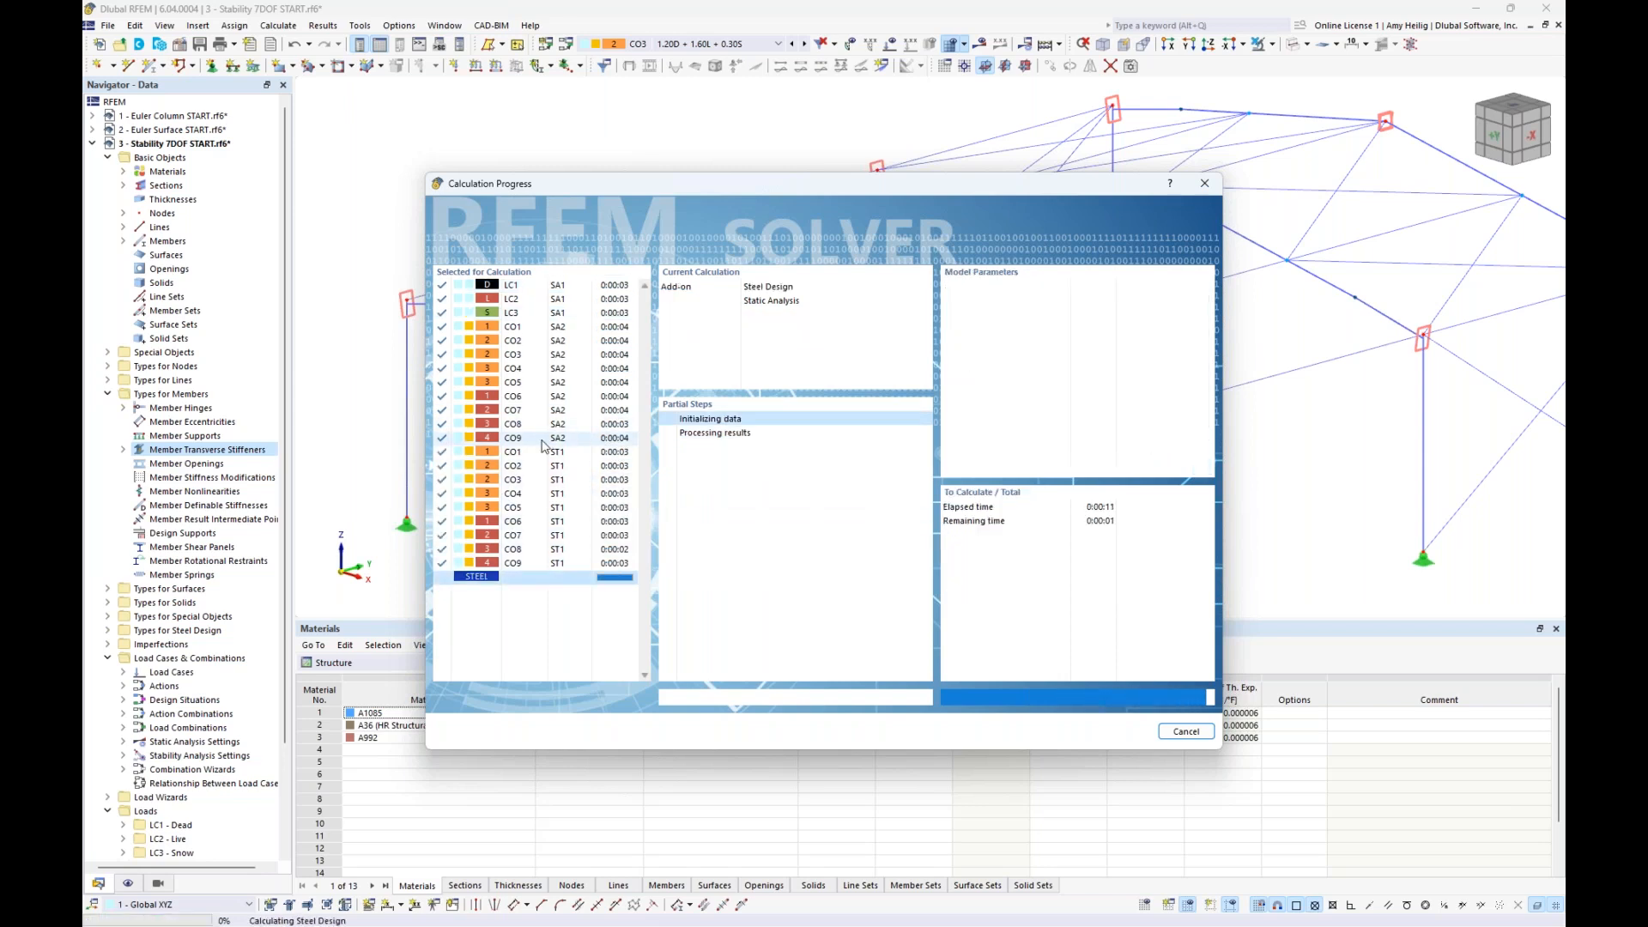
- Review the CO3 static analysis member results for axial force N, warping moment Mω, and torsional moments MT,pri and MT,sec
scroll(637, 434, down, 4)
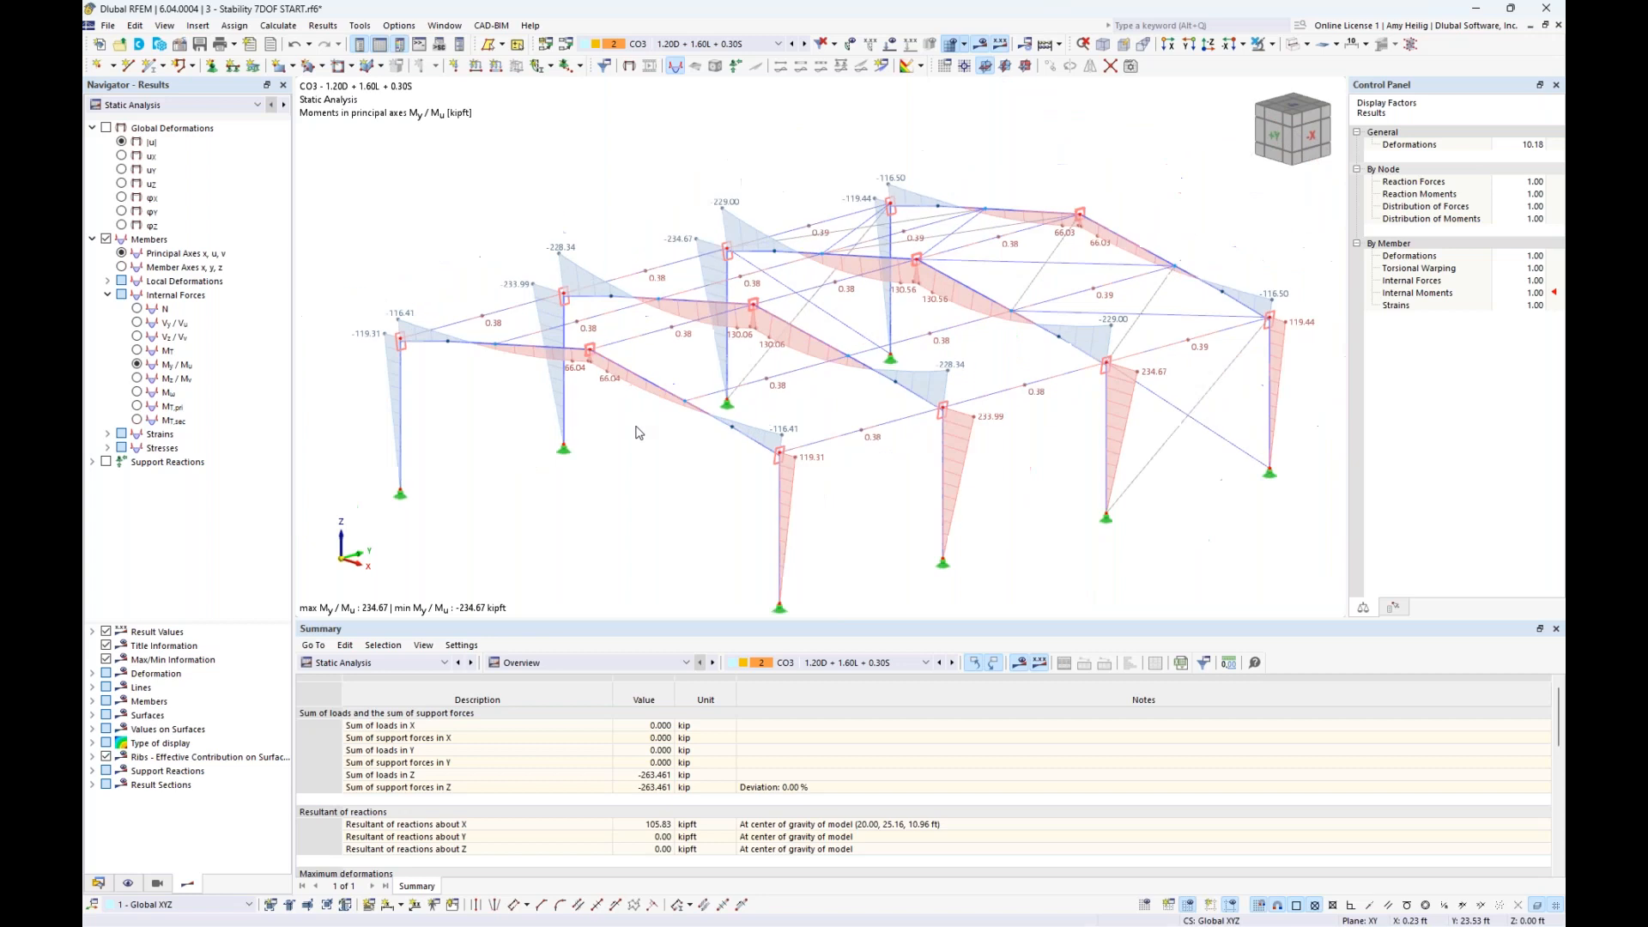
middle_drag(668, 470, 657, 442)
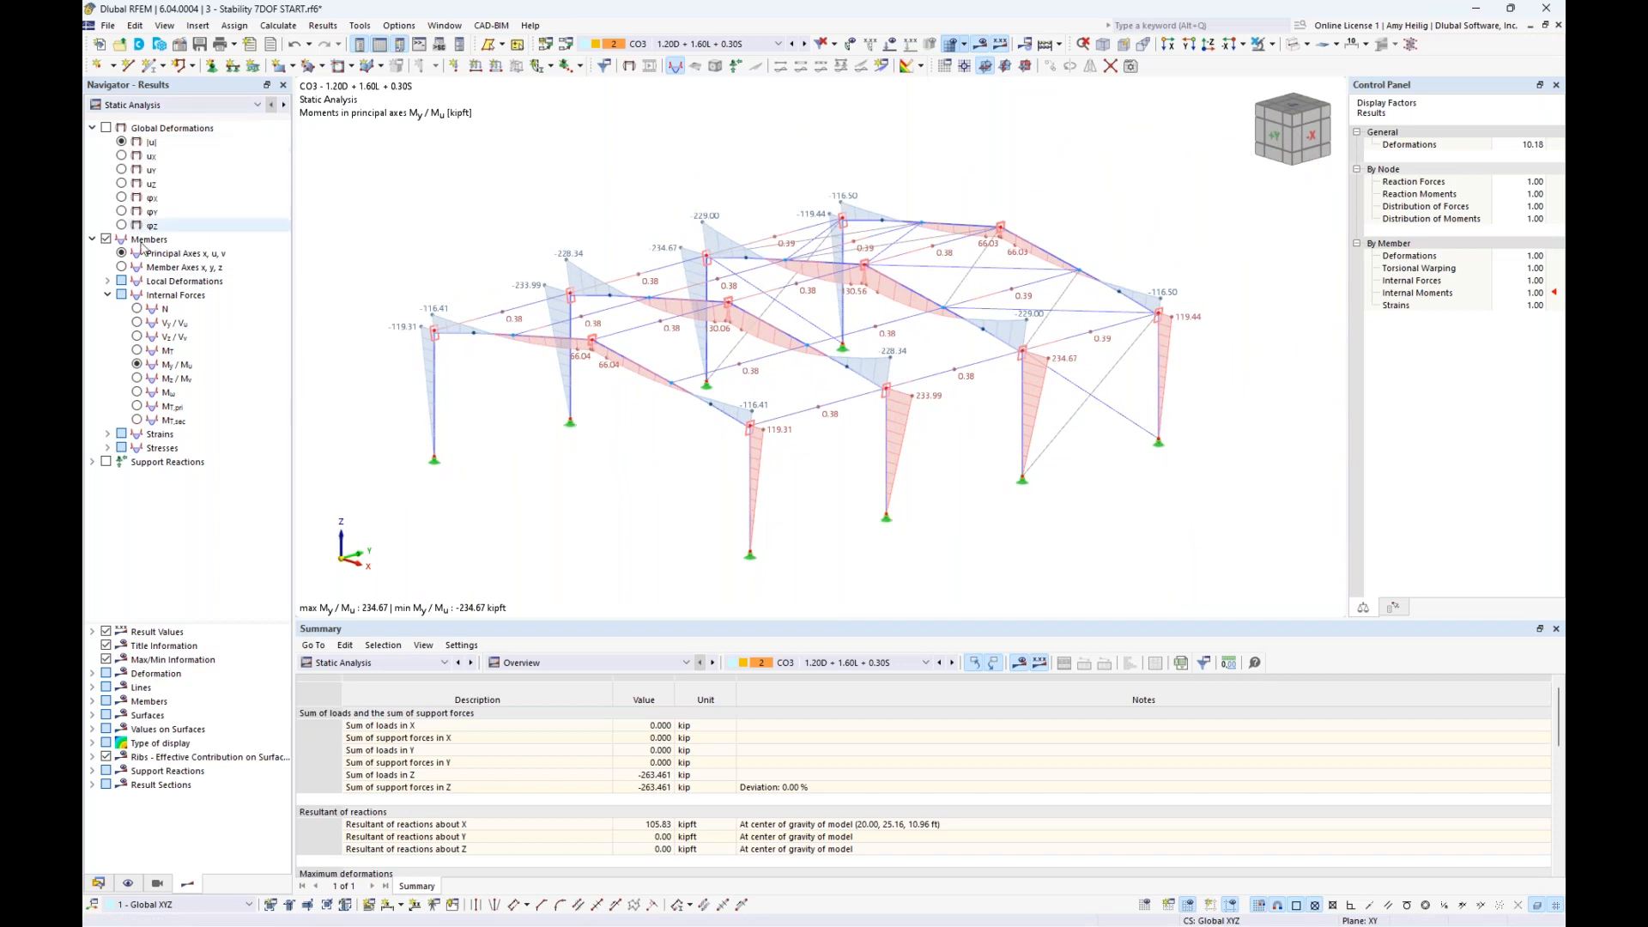
click(138, 309)
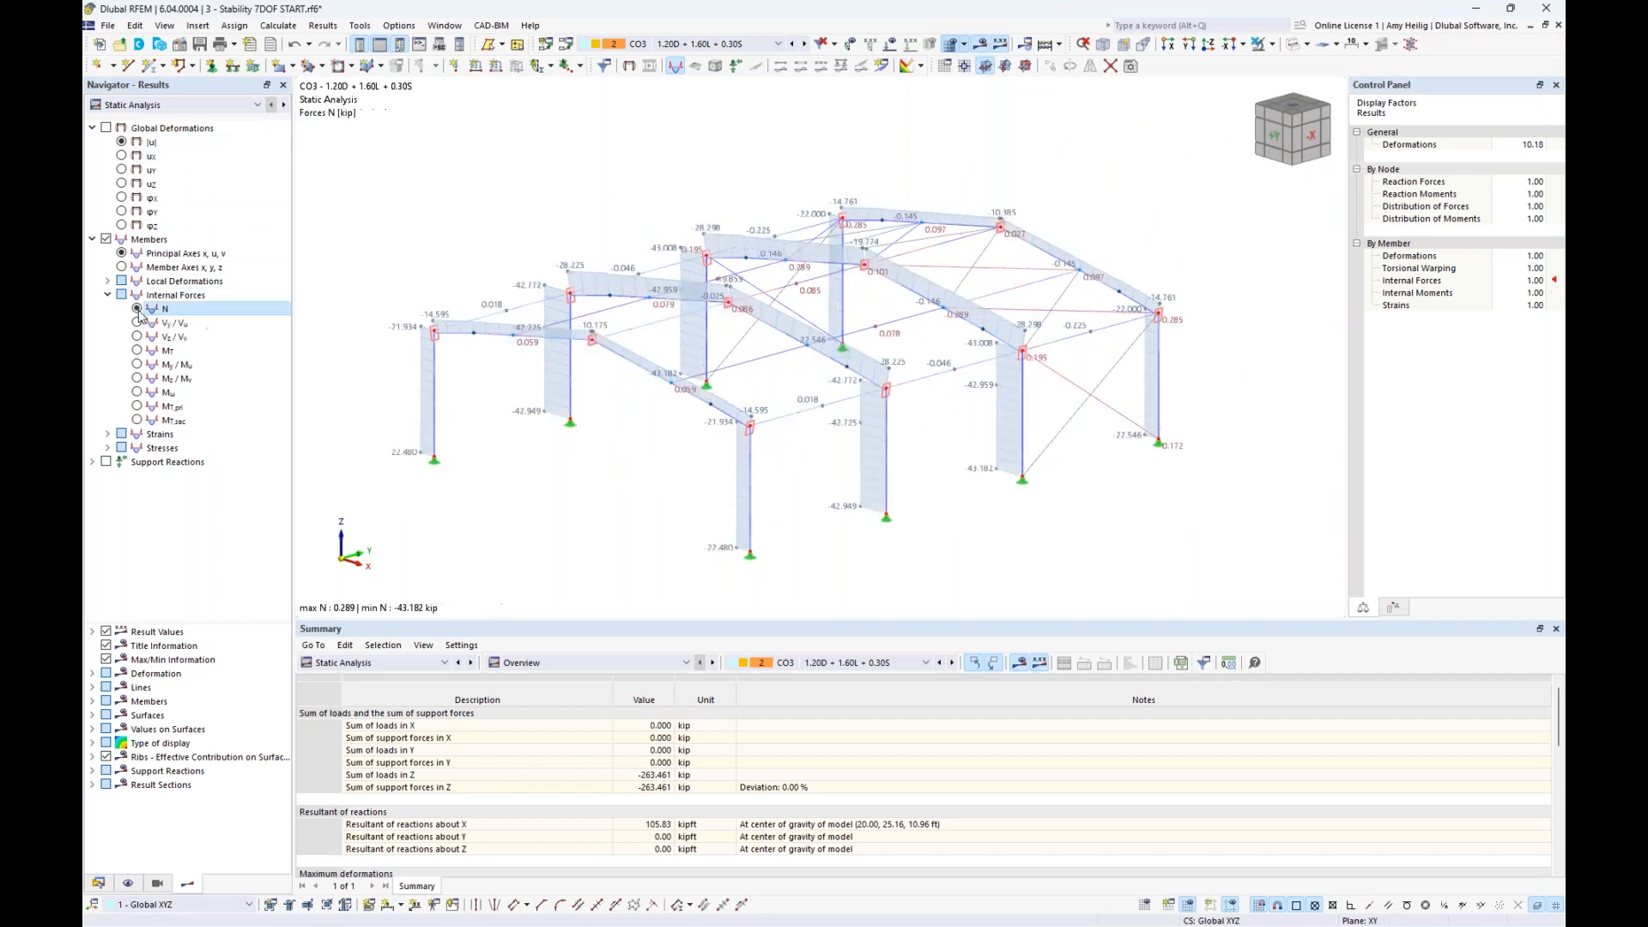
click(139, 394)
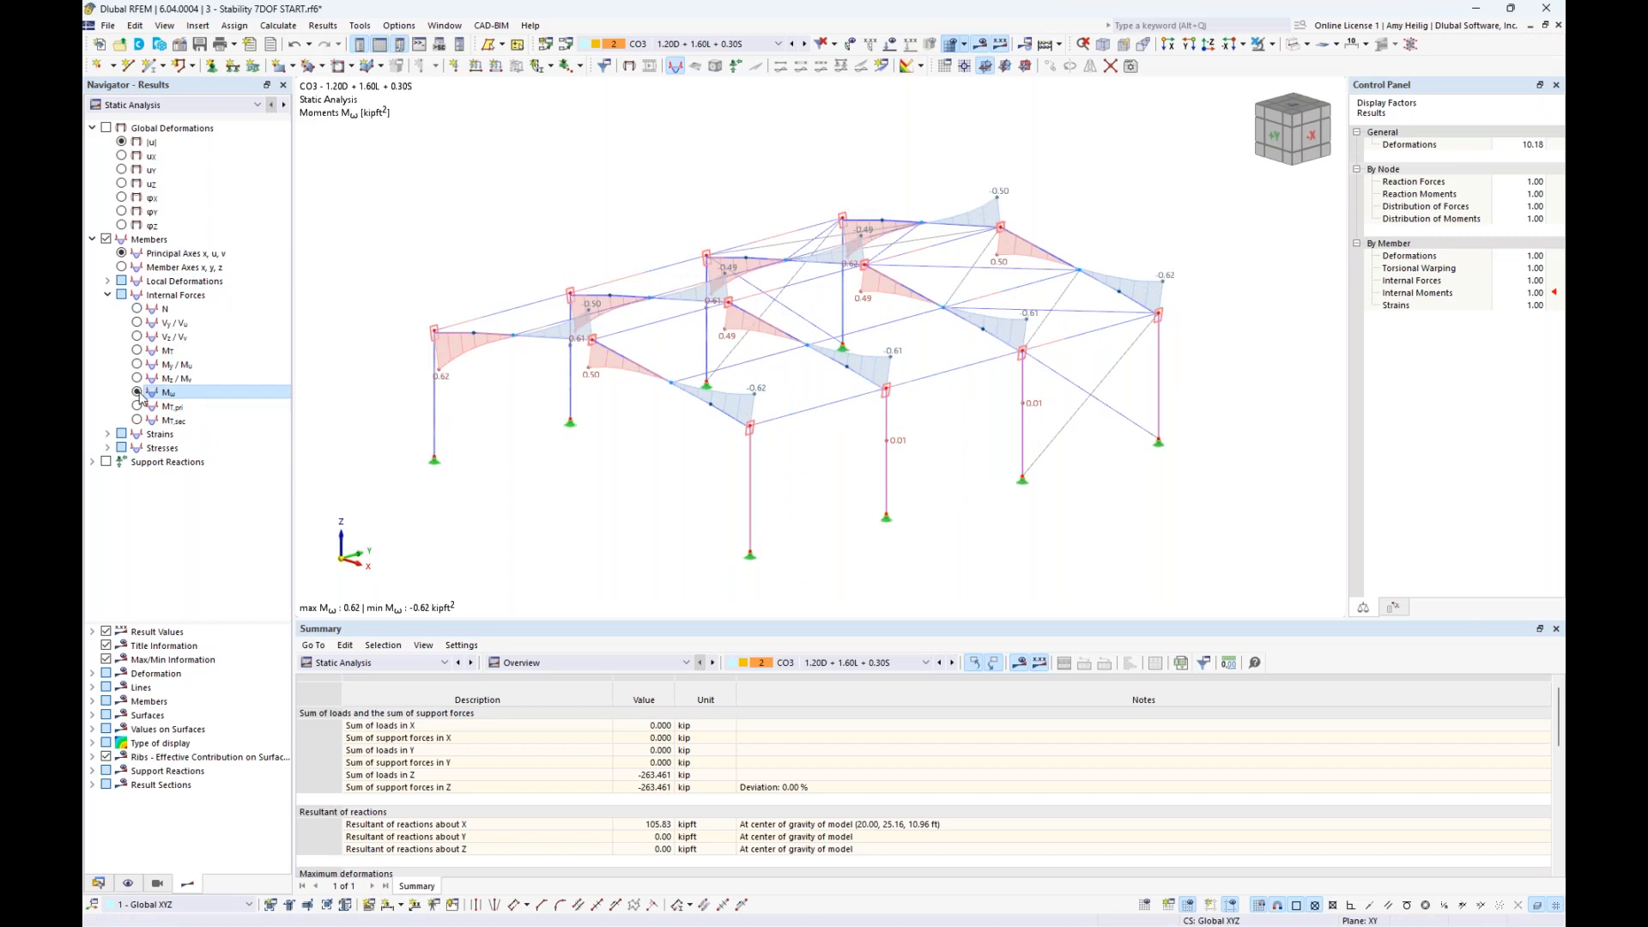
ctrl+middle_drag(678, 468, 702, 496)
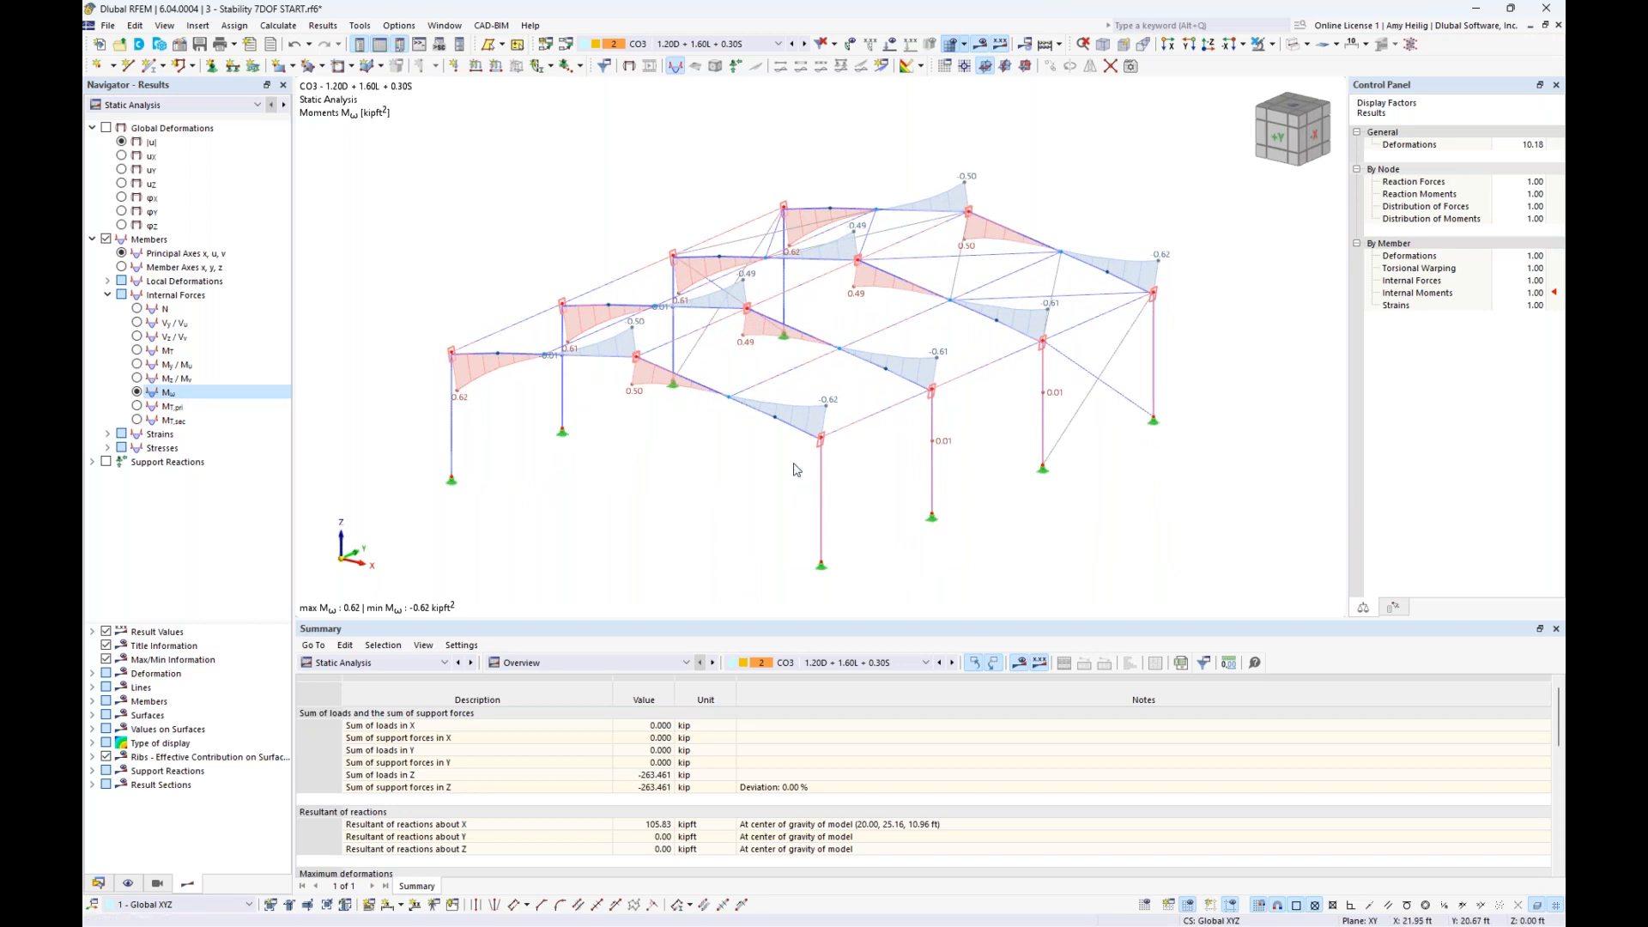
click(138, 407)
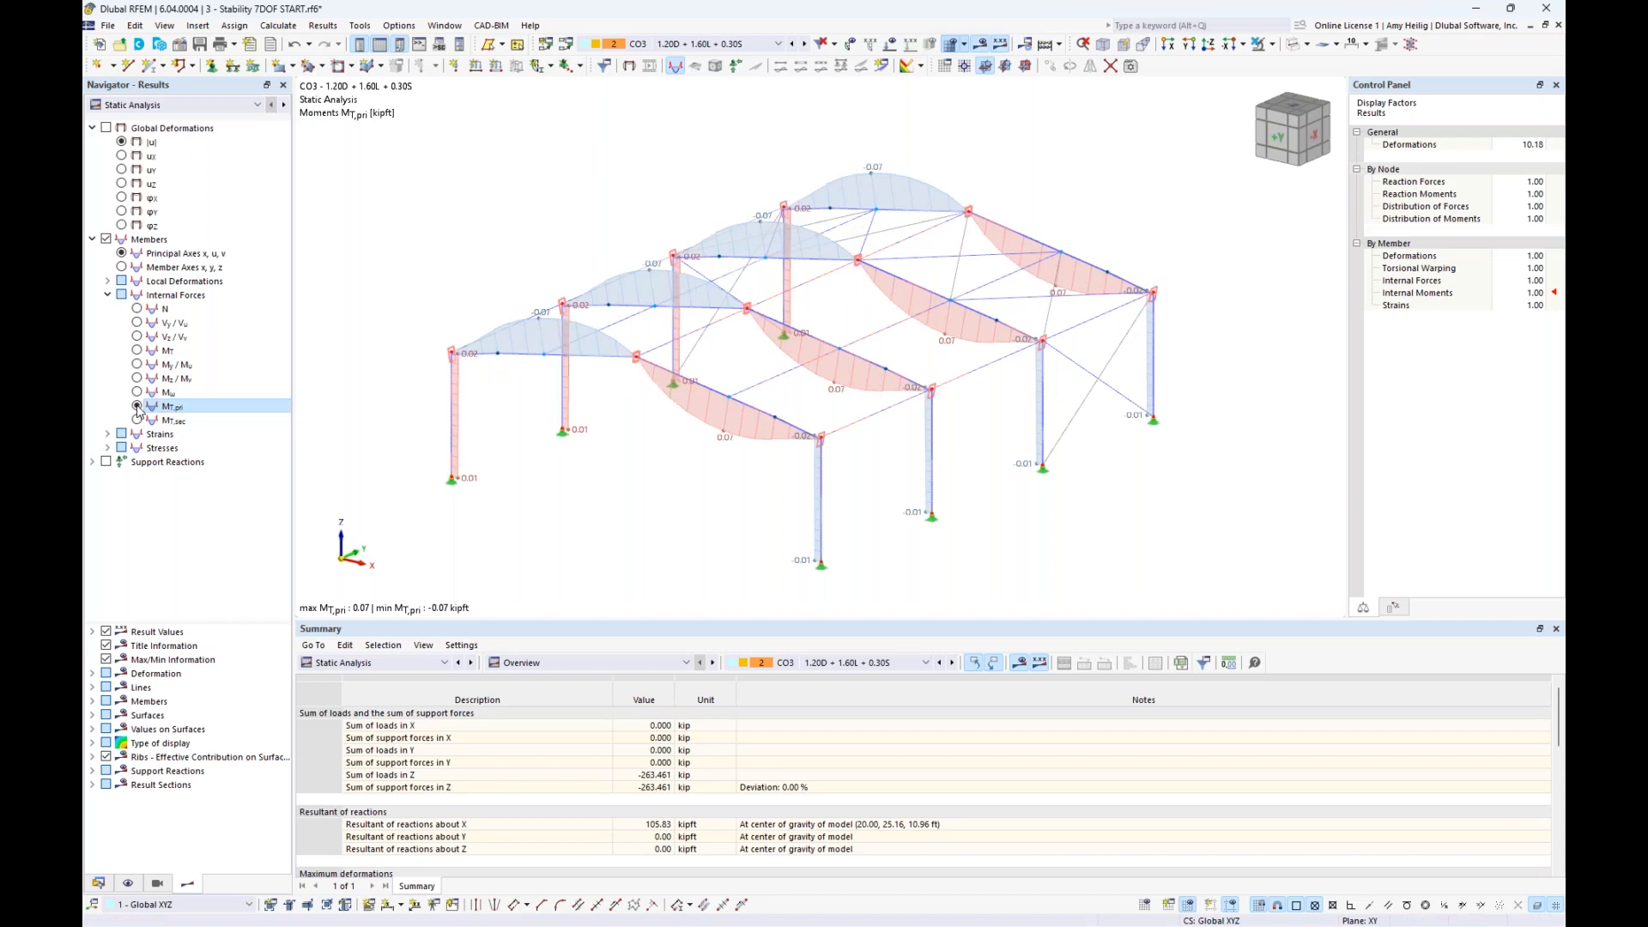
click(138, 420)
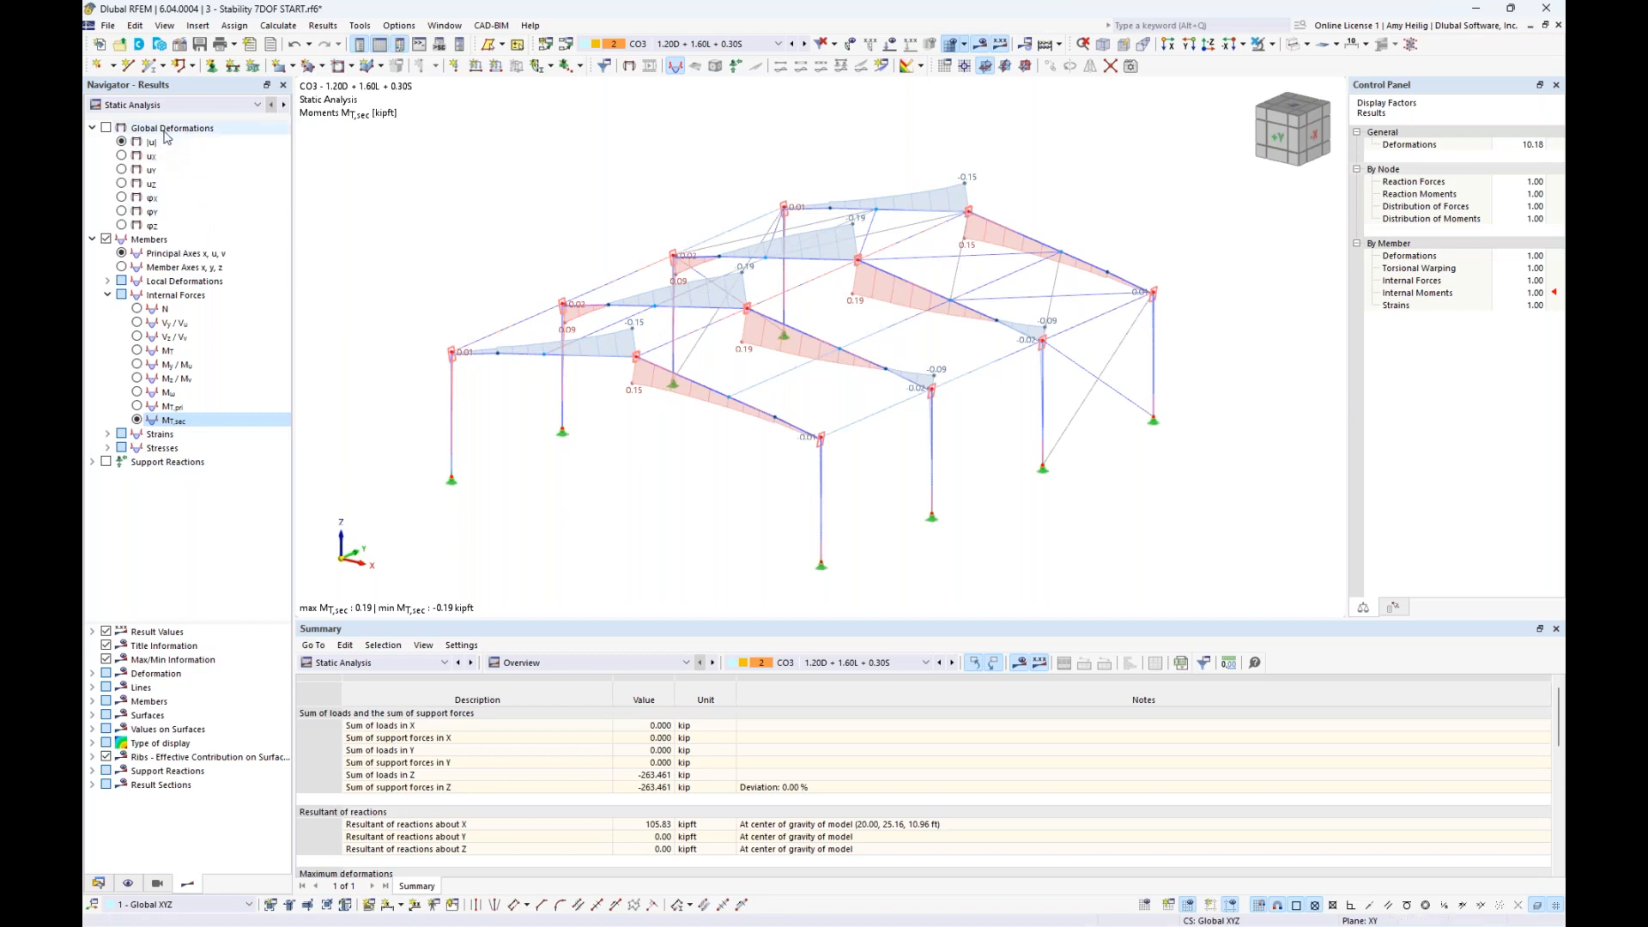
- Show the stability analysis results of CO3 and examine mode shape 1 with the critical load factors table
click(182, 109)
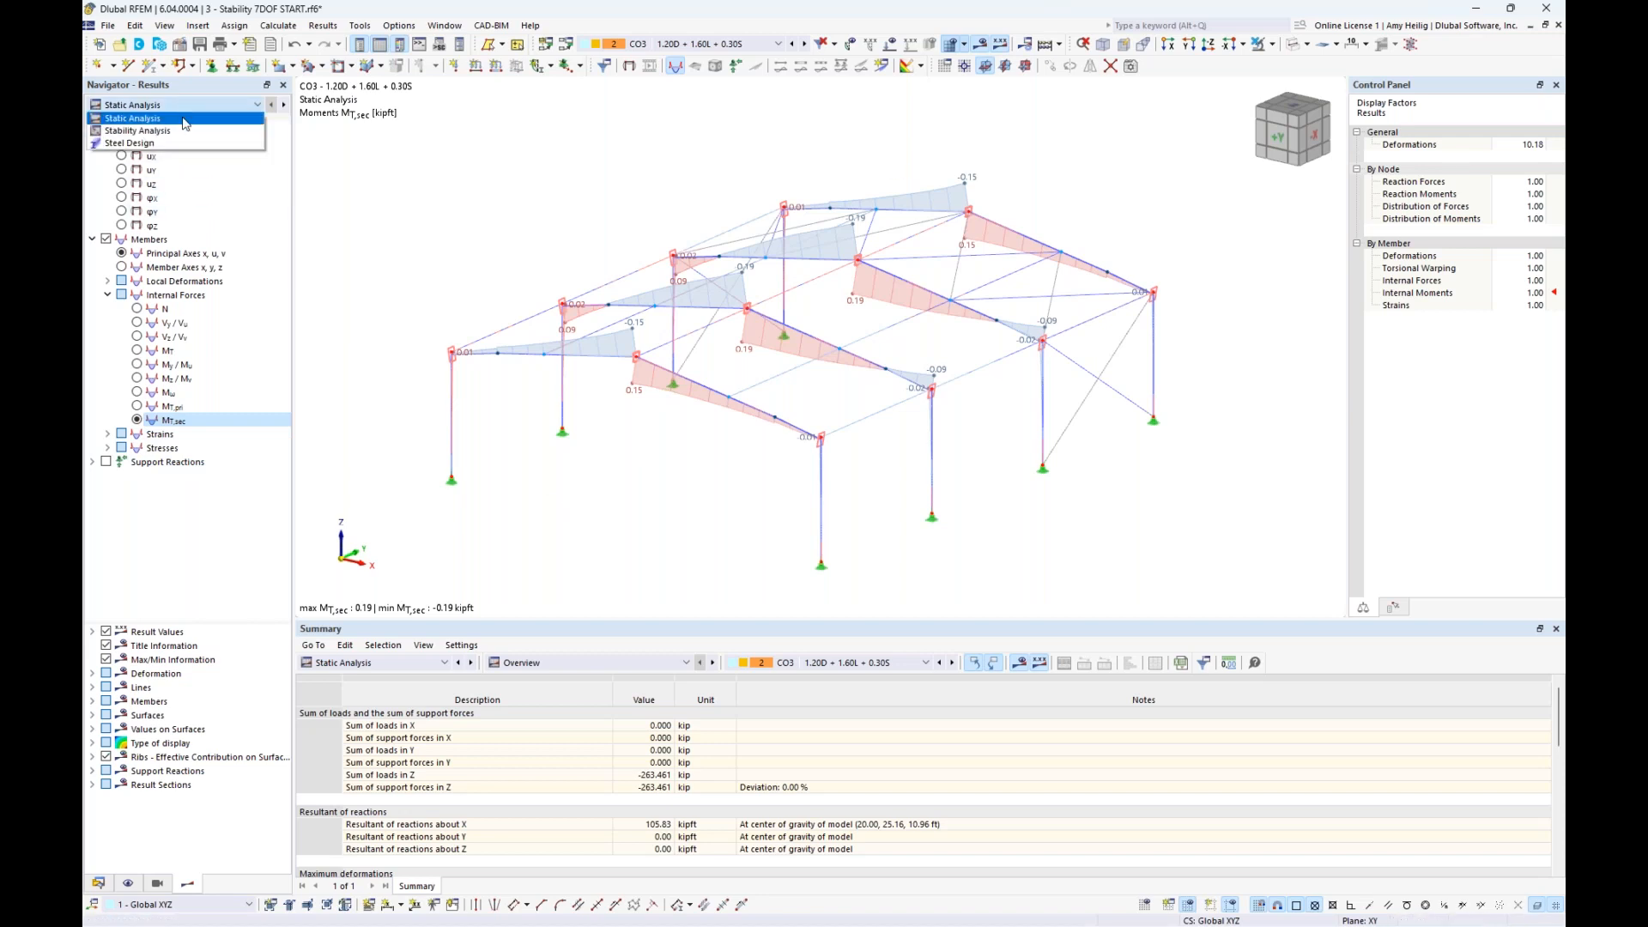
click(183, 135)
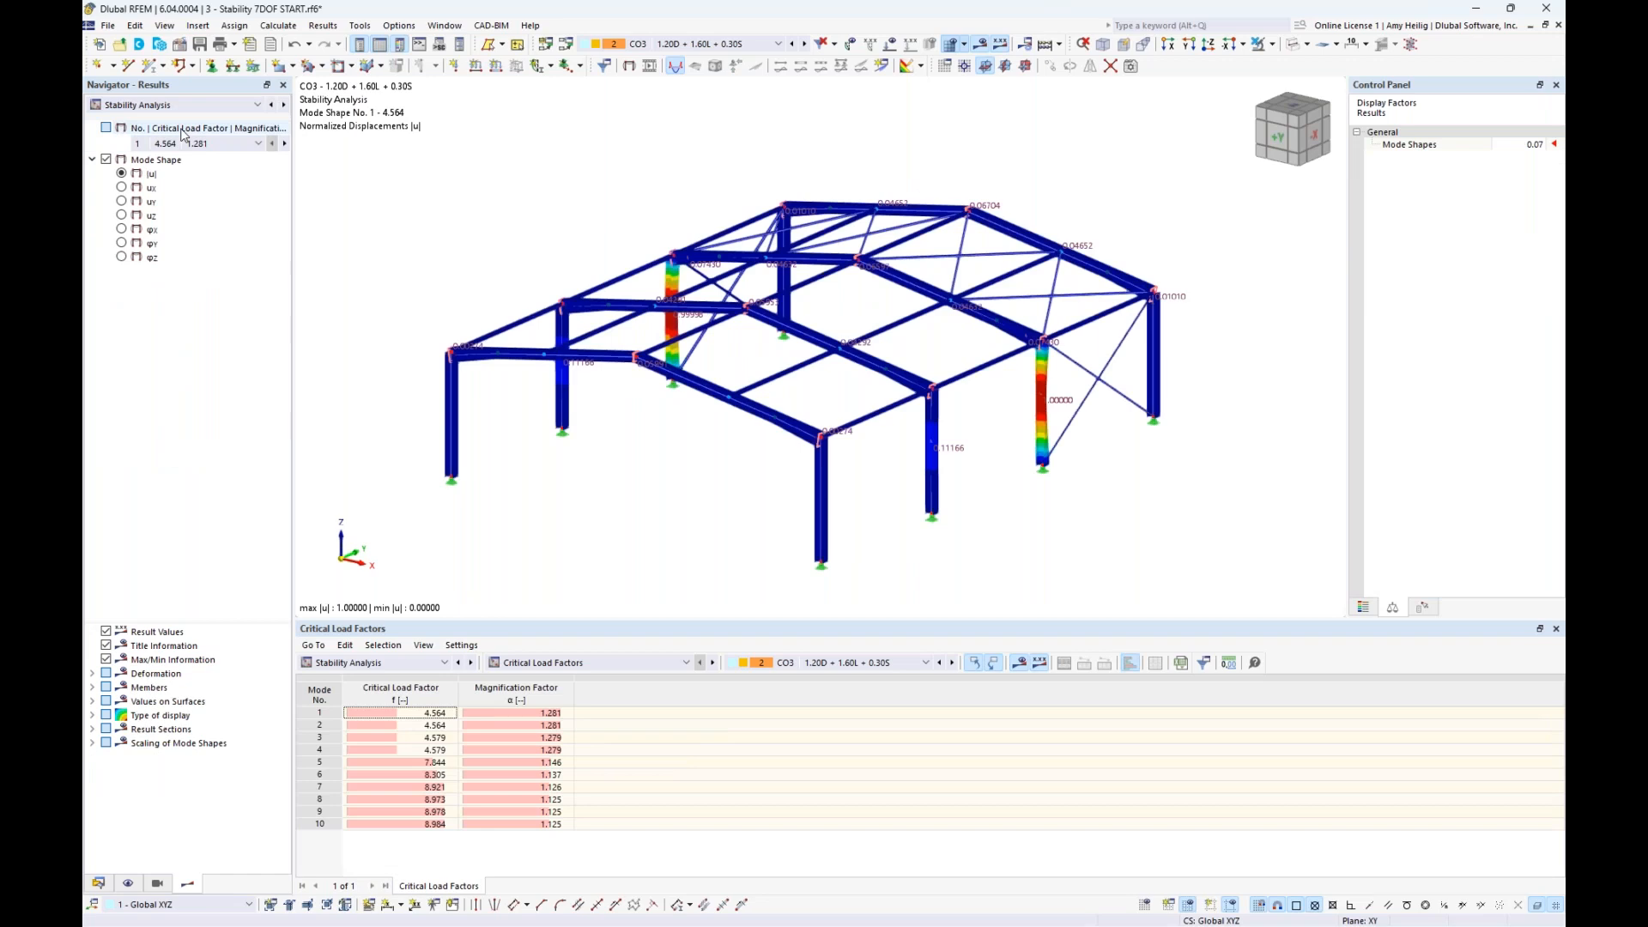
middle_drag(707, 502, 751, 504)
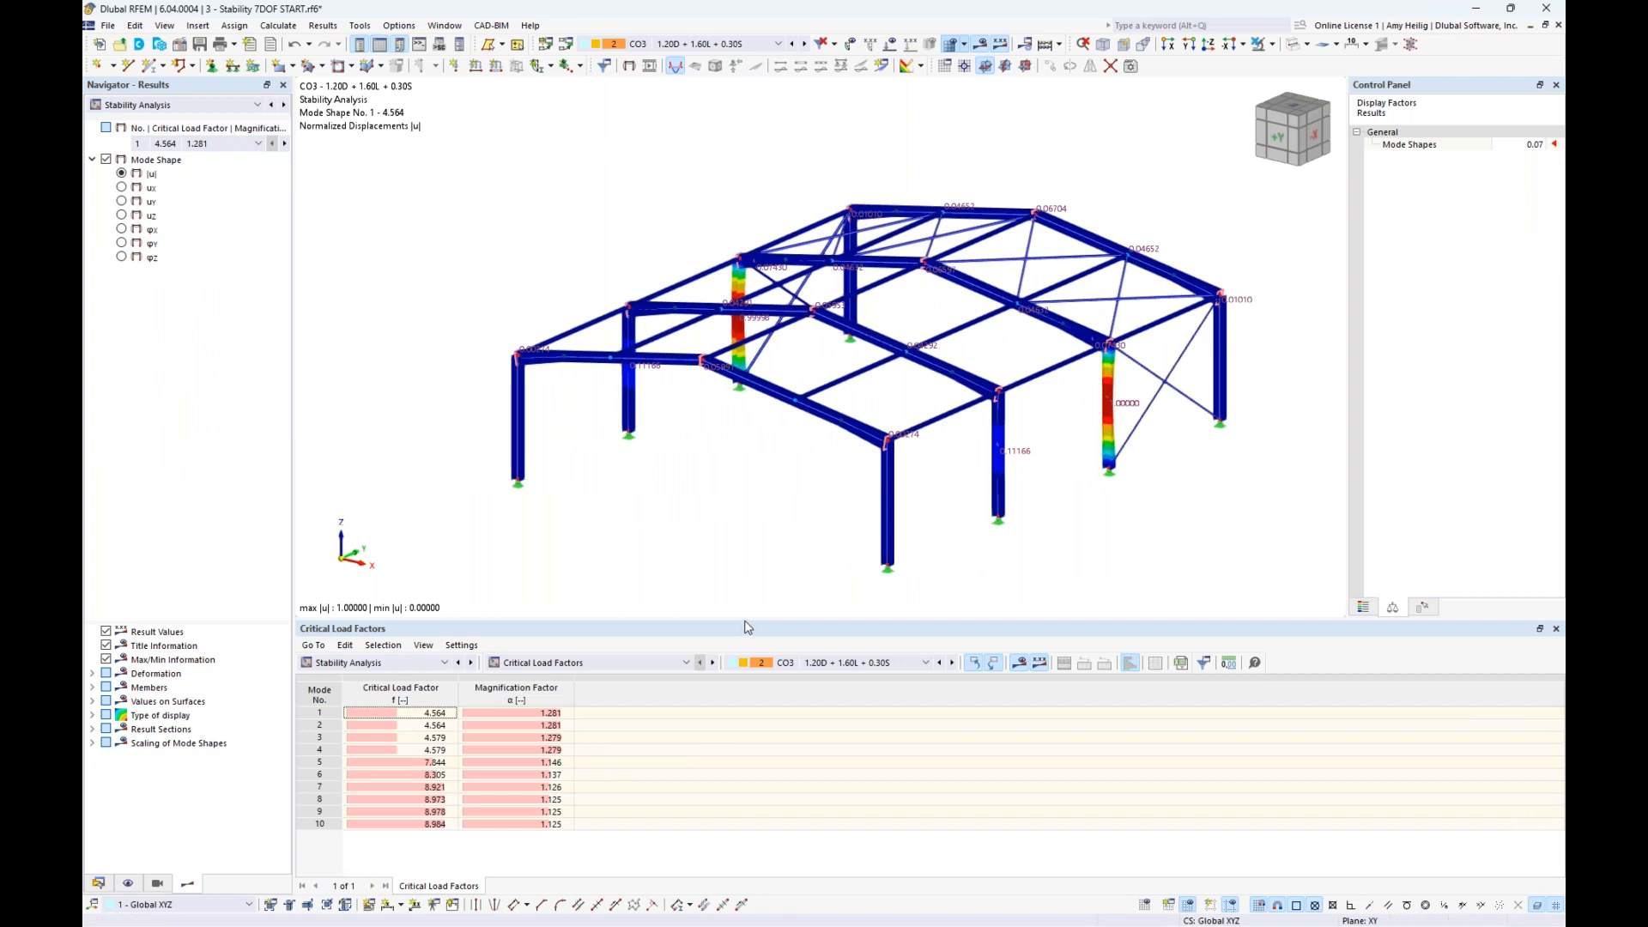
drag(749, 627, 740, 592)
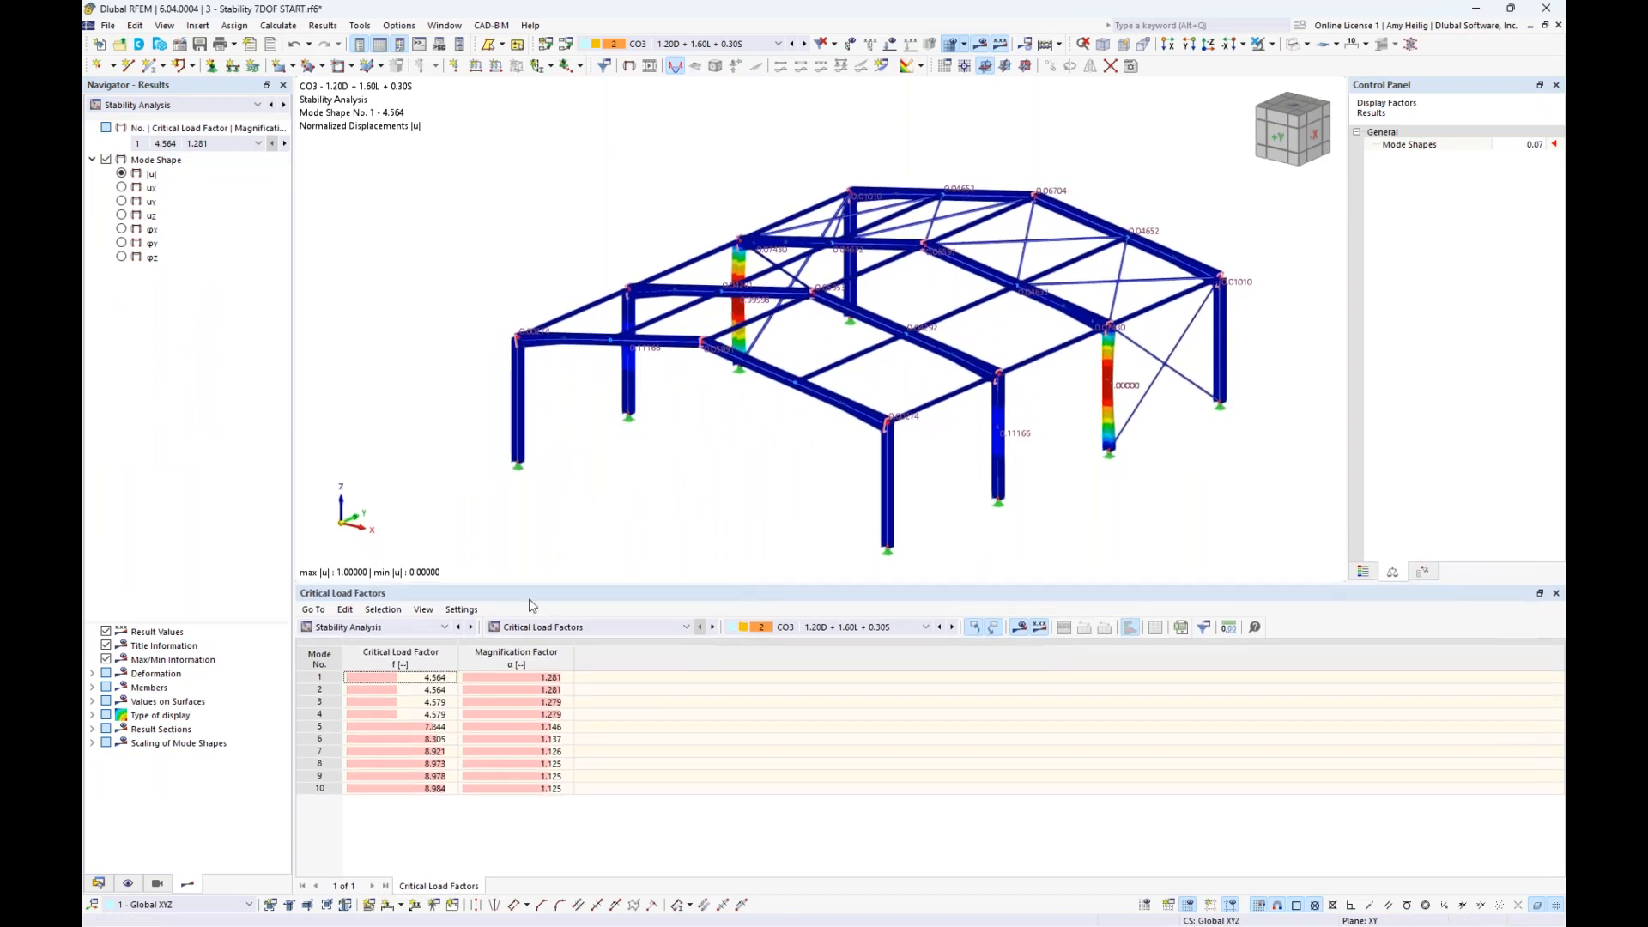
- Set the mode shape display factor to 0.2 and examine the buckled column of mode shape 1 up close
click(441, 681)
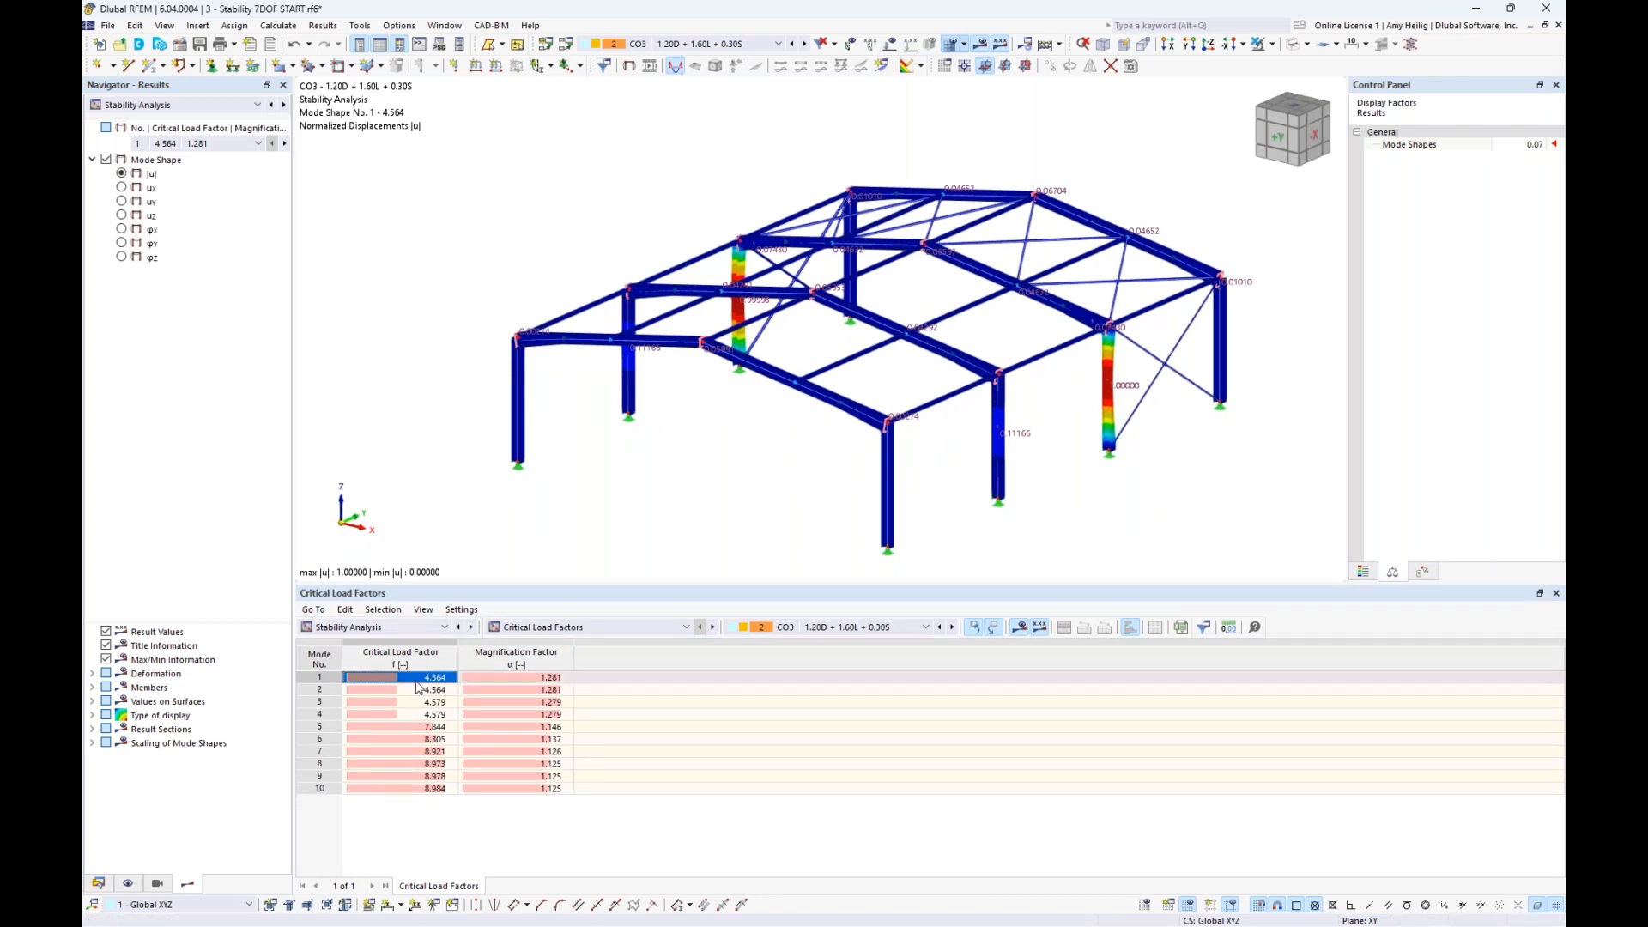
ctrl+middle_drag(765, 438, 1070, 423)
scroll(811, 476, up, 3)
scroll(811, 476, up, 2)
click(1524, 144)
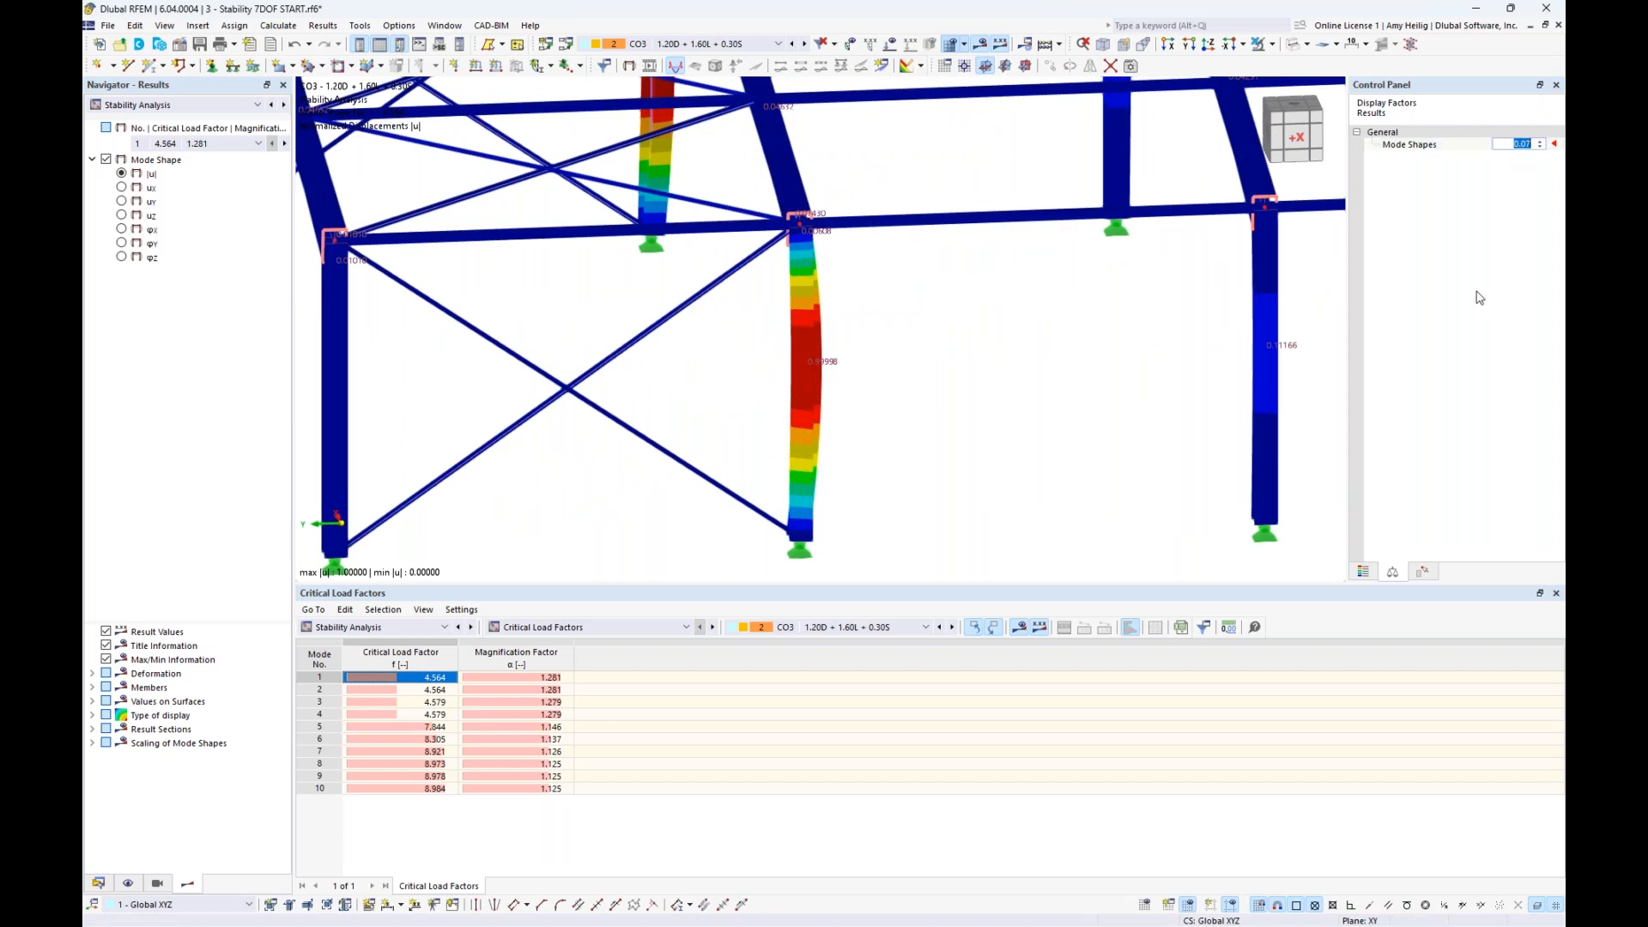
text(0.2)
key(Return)
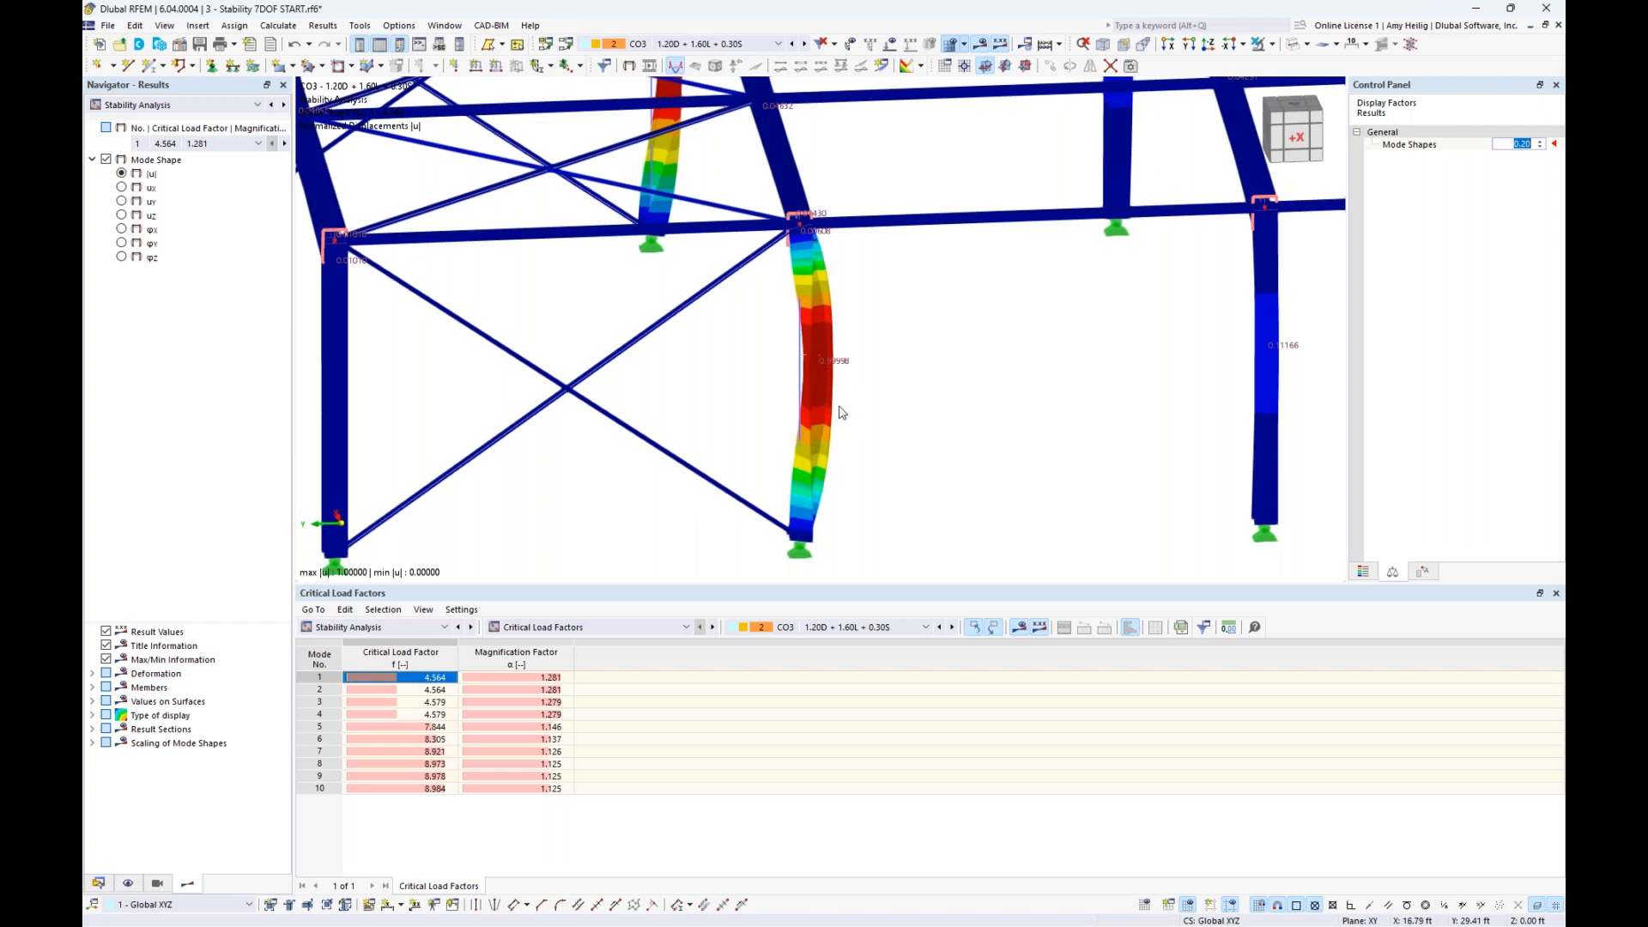
- Review mode shapes 2 to 5 of CO3 on the whole hall, and examine the rafter buckling in mode 5
scroll(889, 425, down, 5)
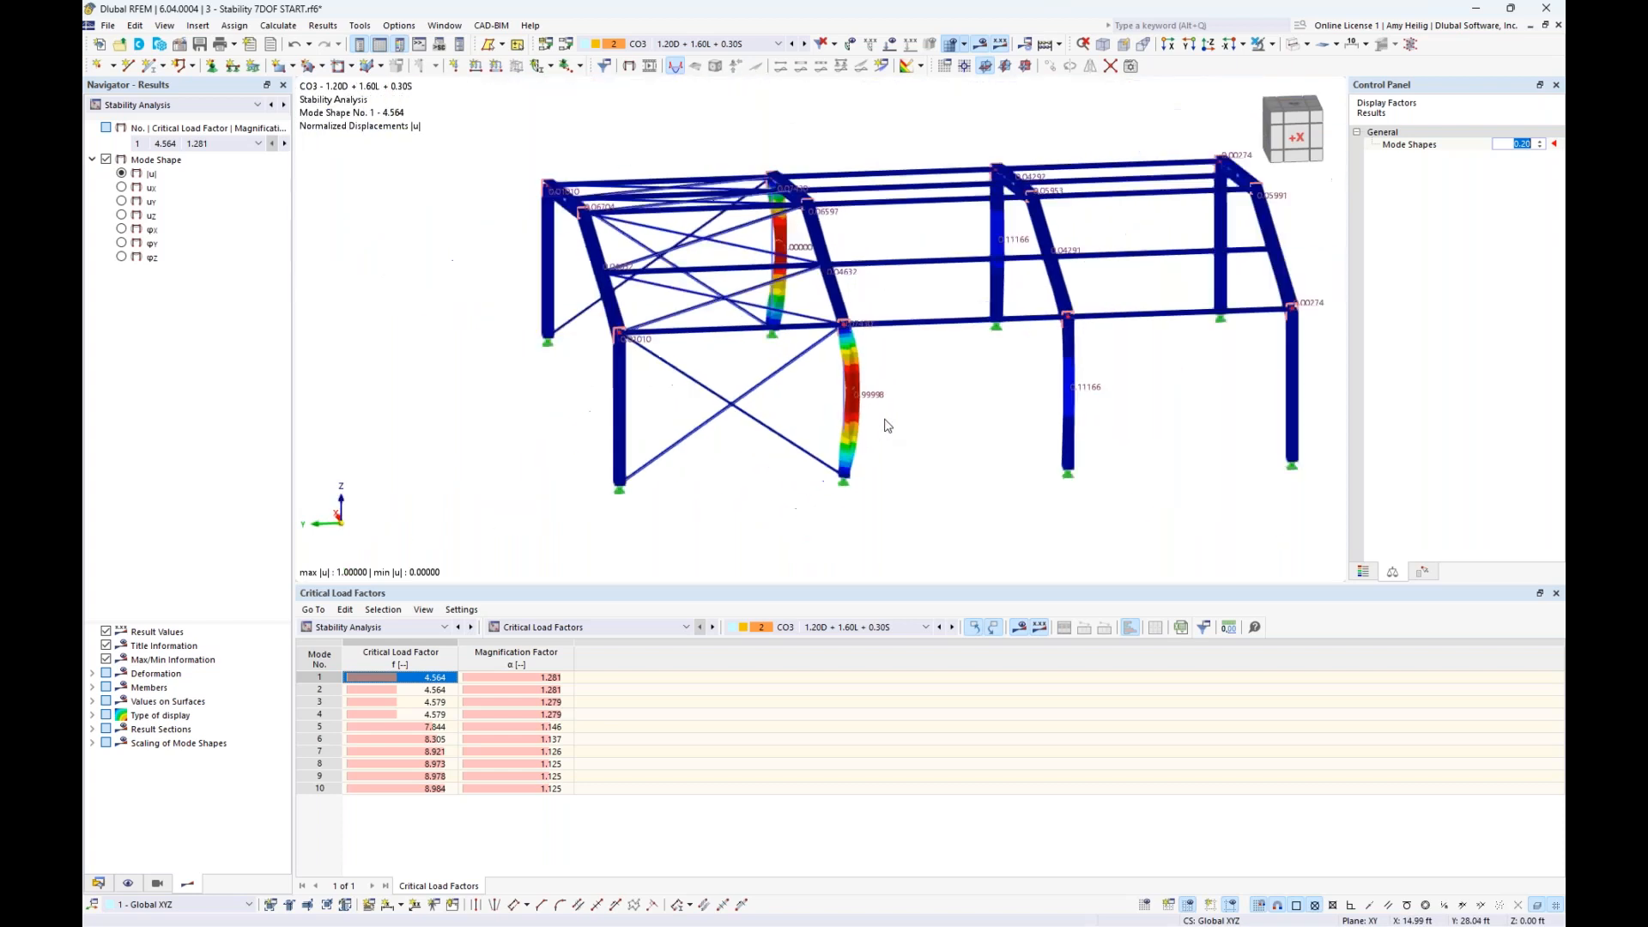
ctrl+middle_drag(1147, 403, 721, 427)
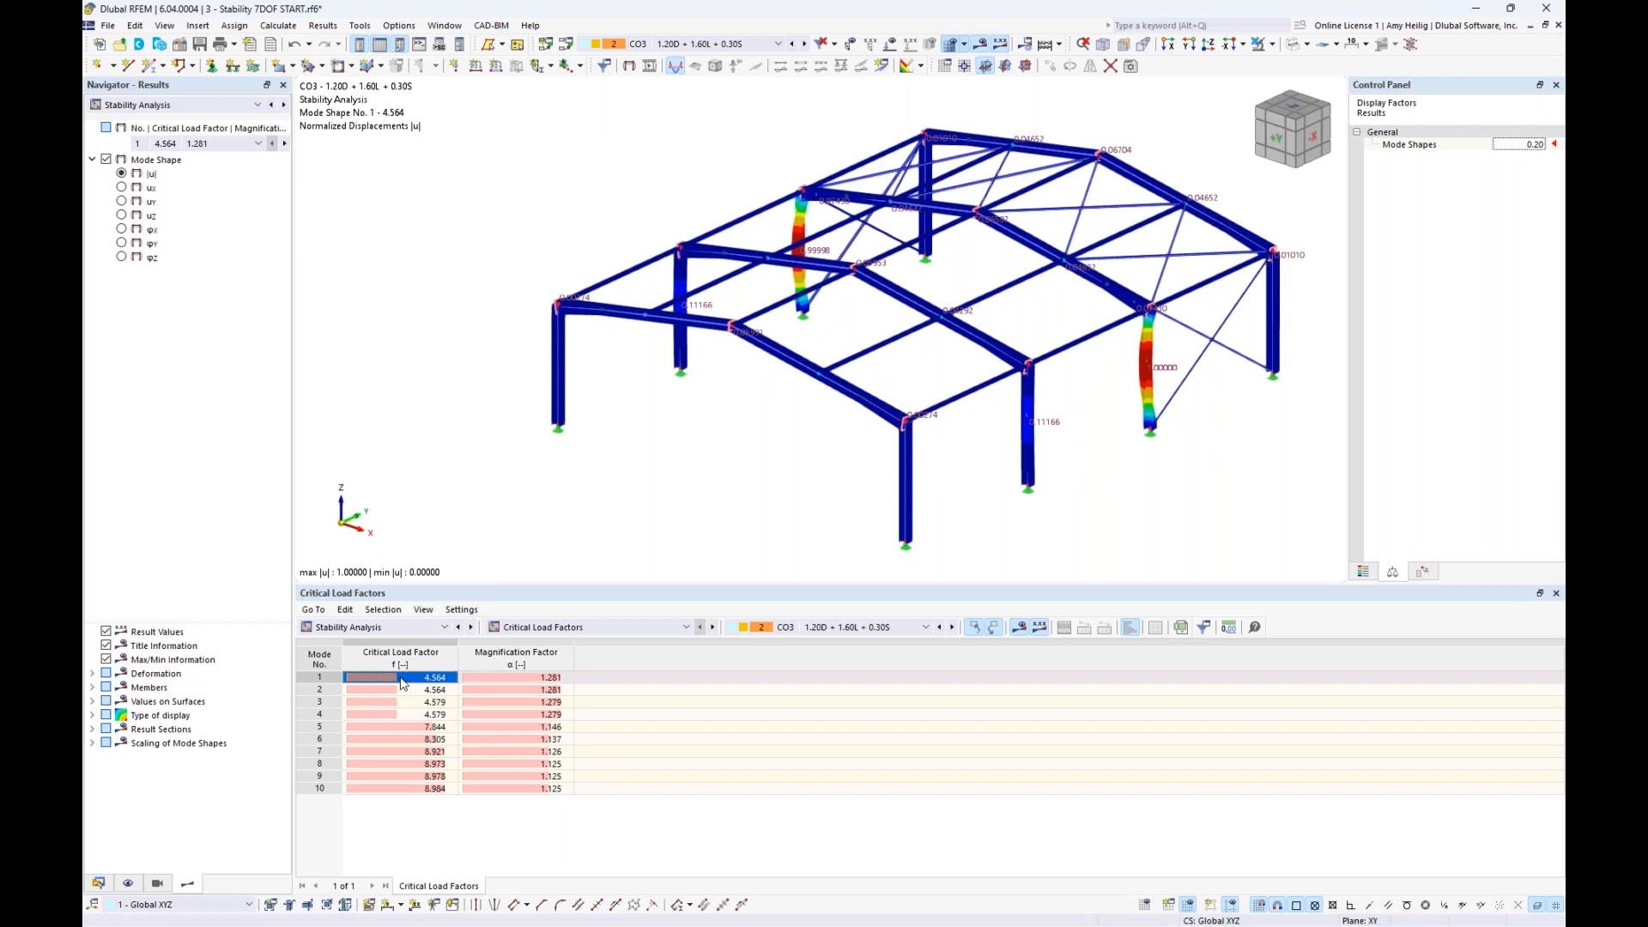
middle_drag(762, 532, 716, 527)
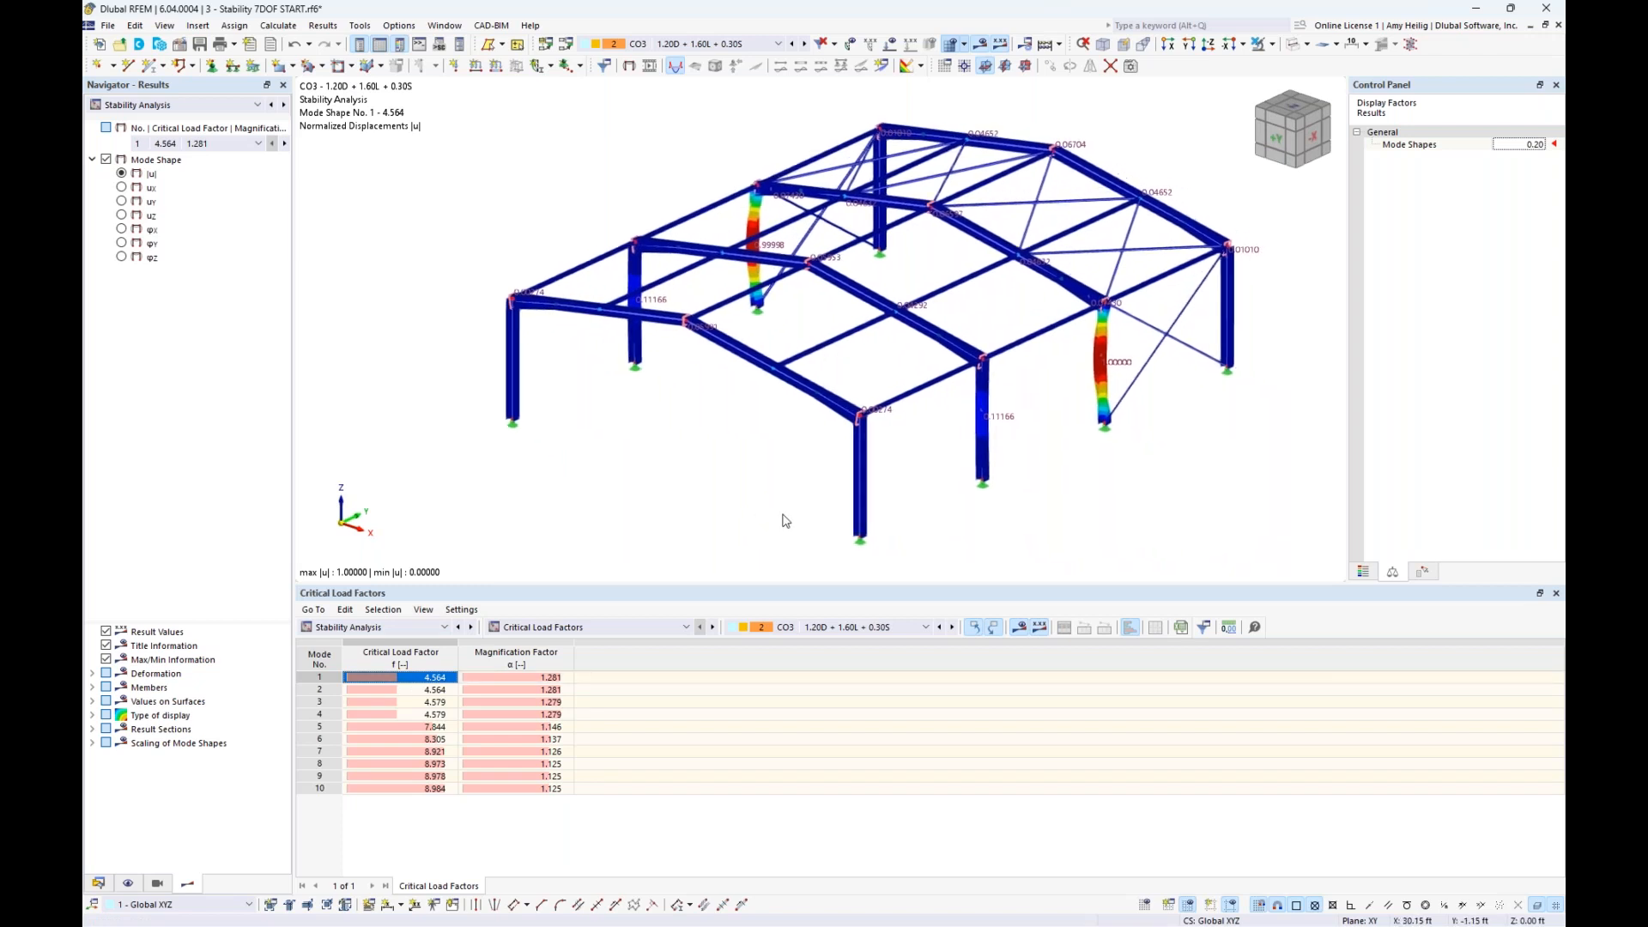
click(431, 690)
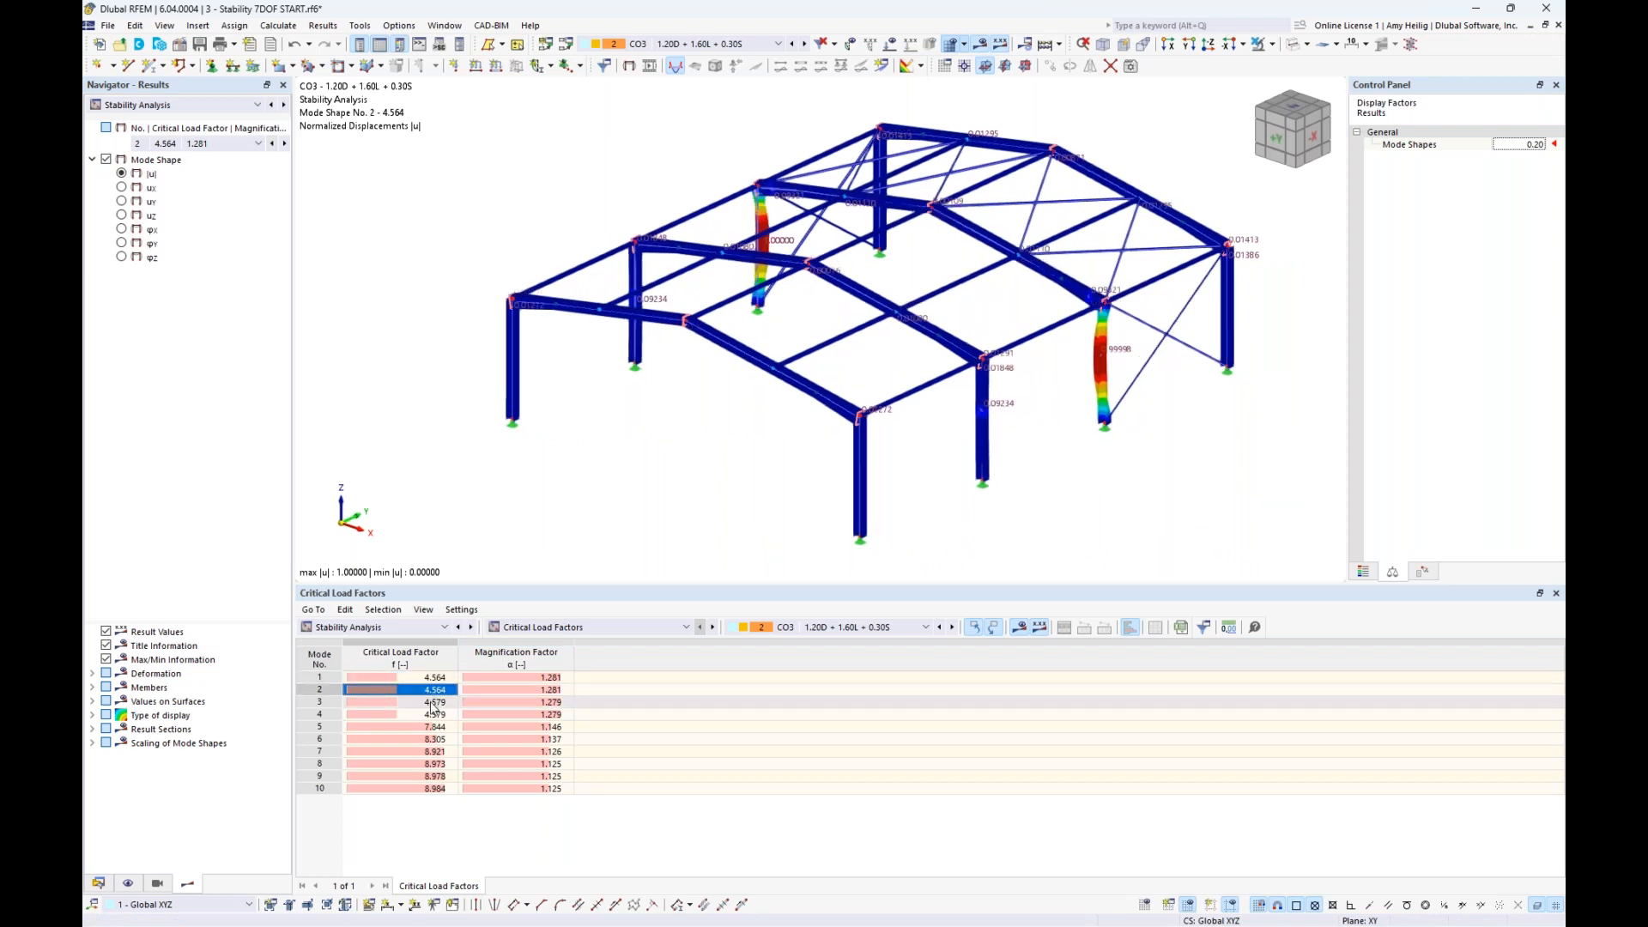
click(430, 702)
click(427, 715)
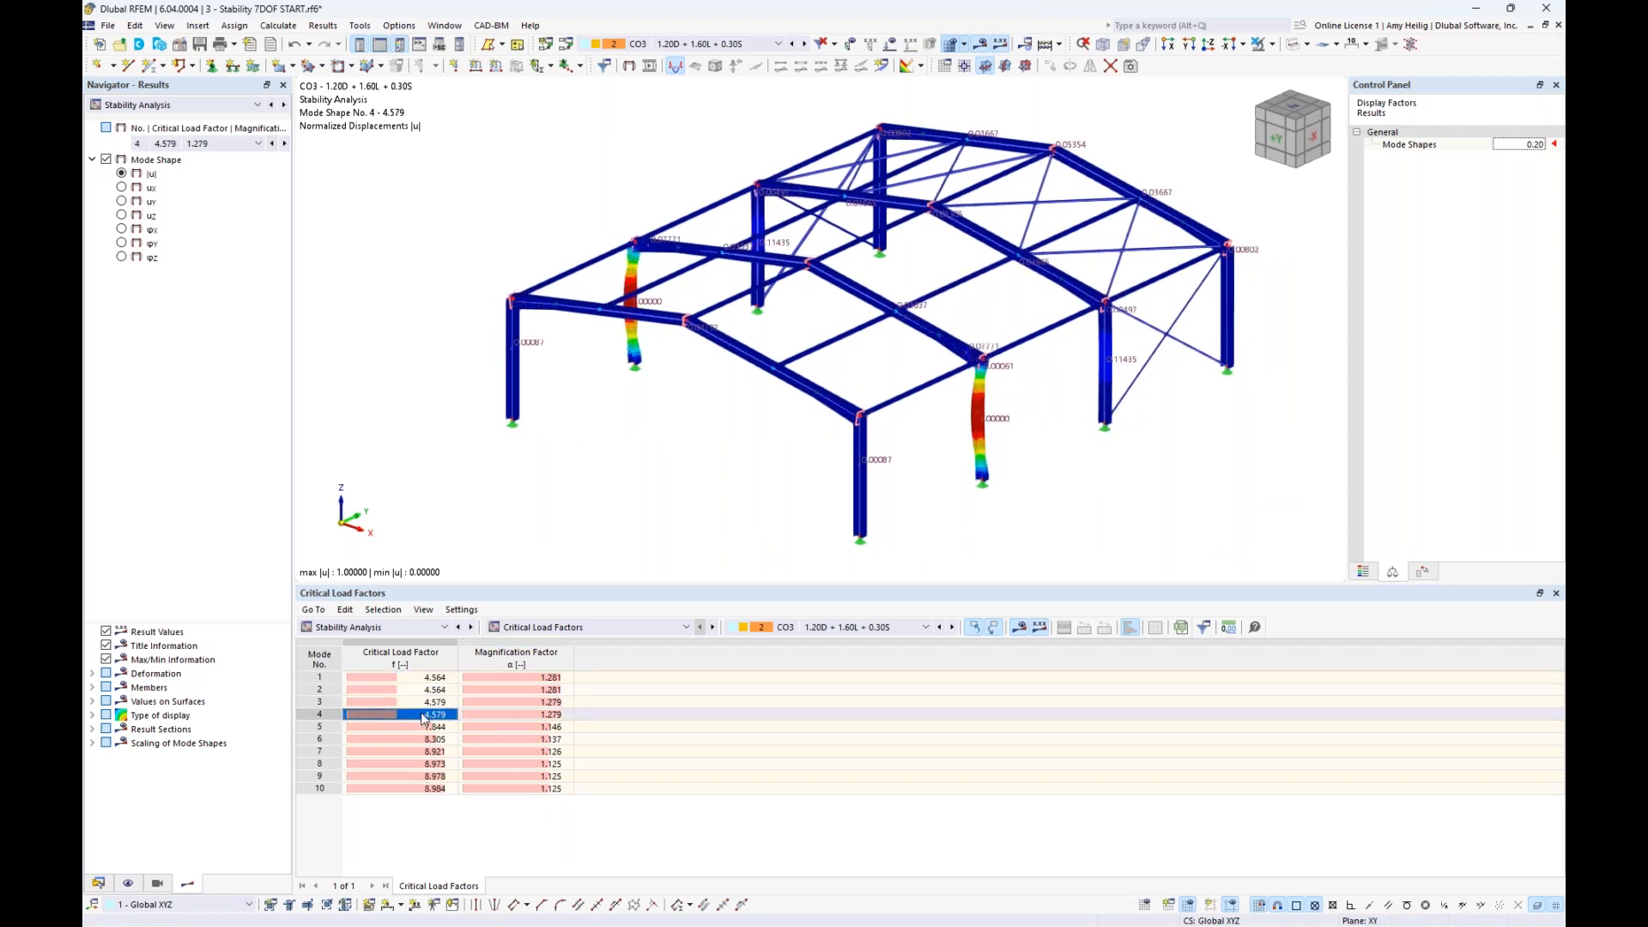
click(425, 728)
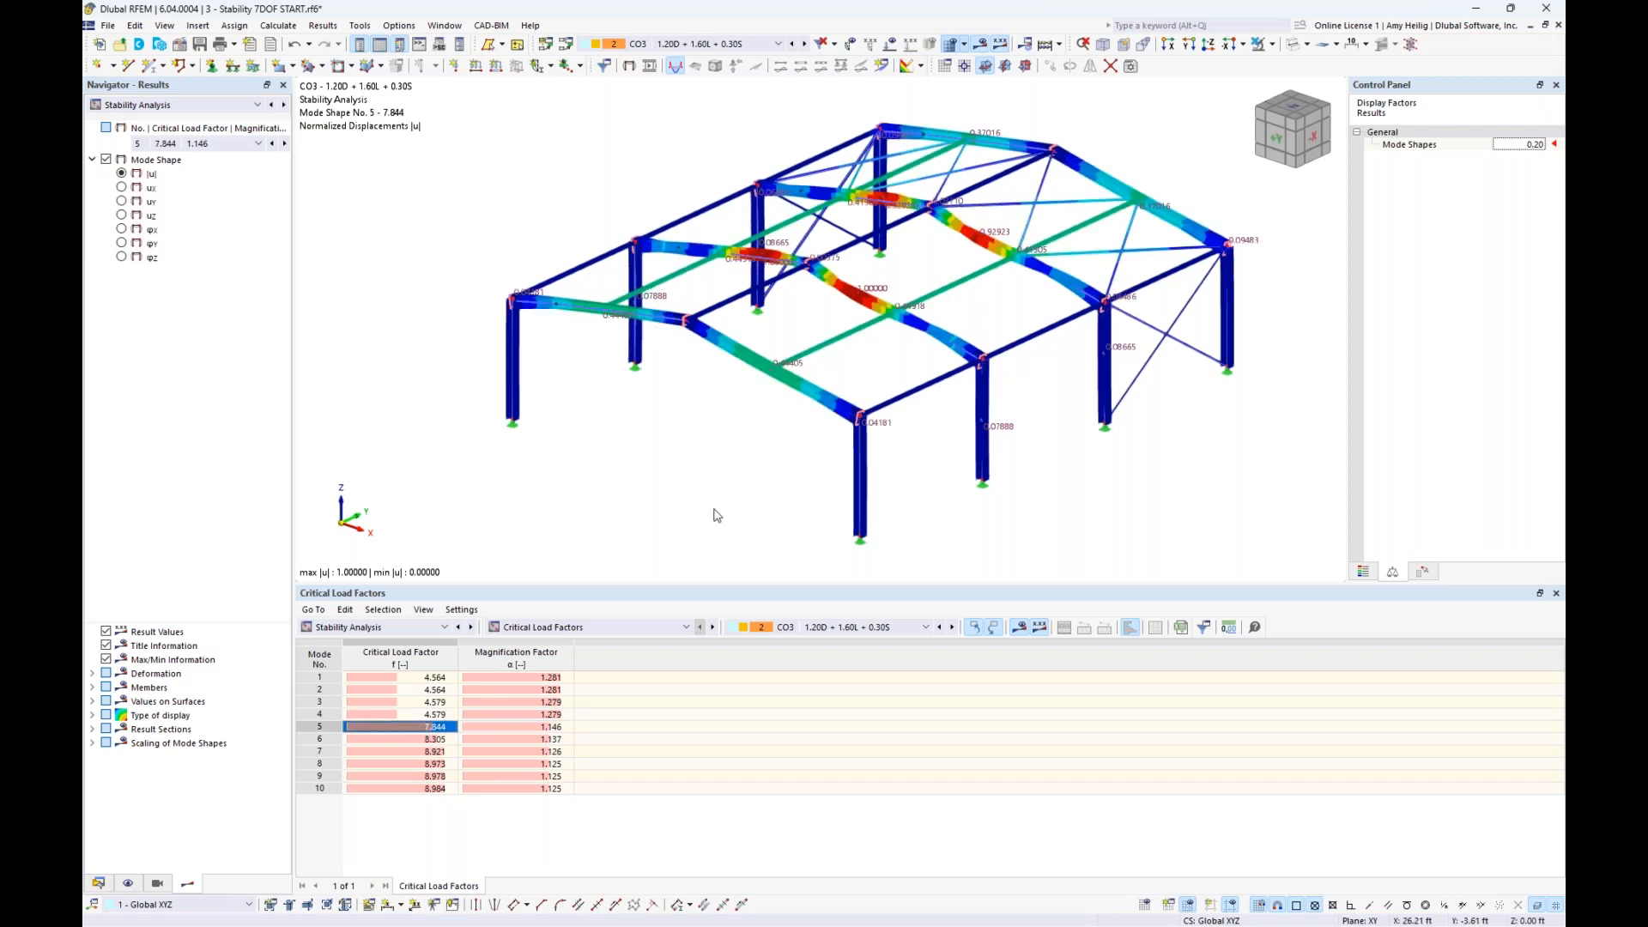
middle_drag(899, 369, 845, 382)
scroll(800, 347, up, 3)
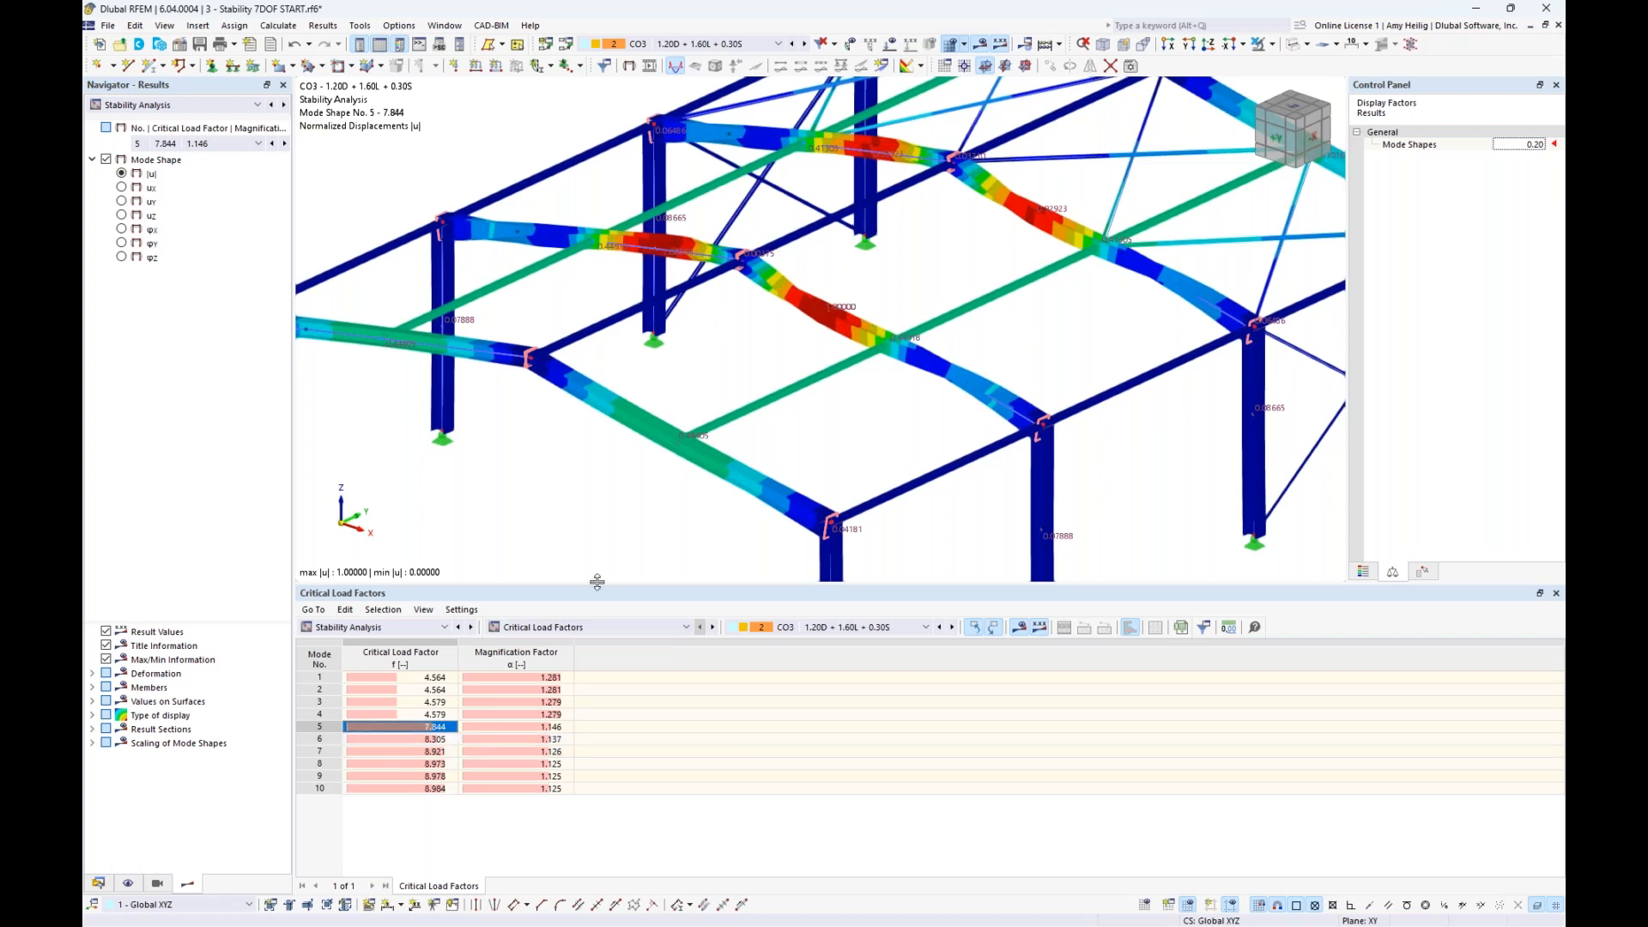
scroll(770, 379, down, 5)
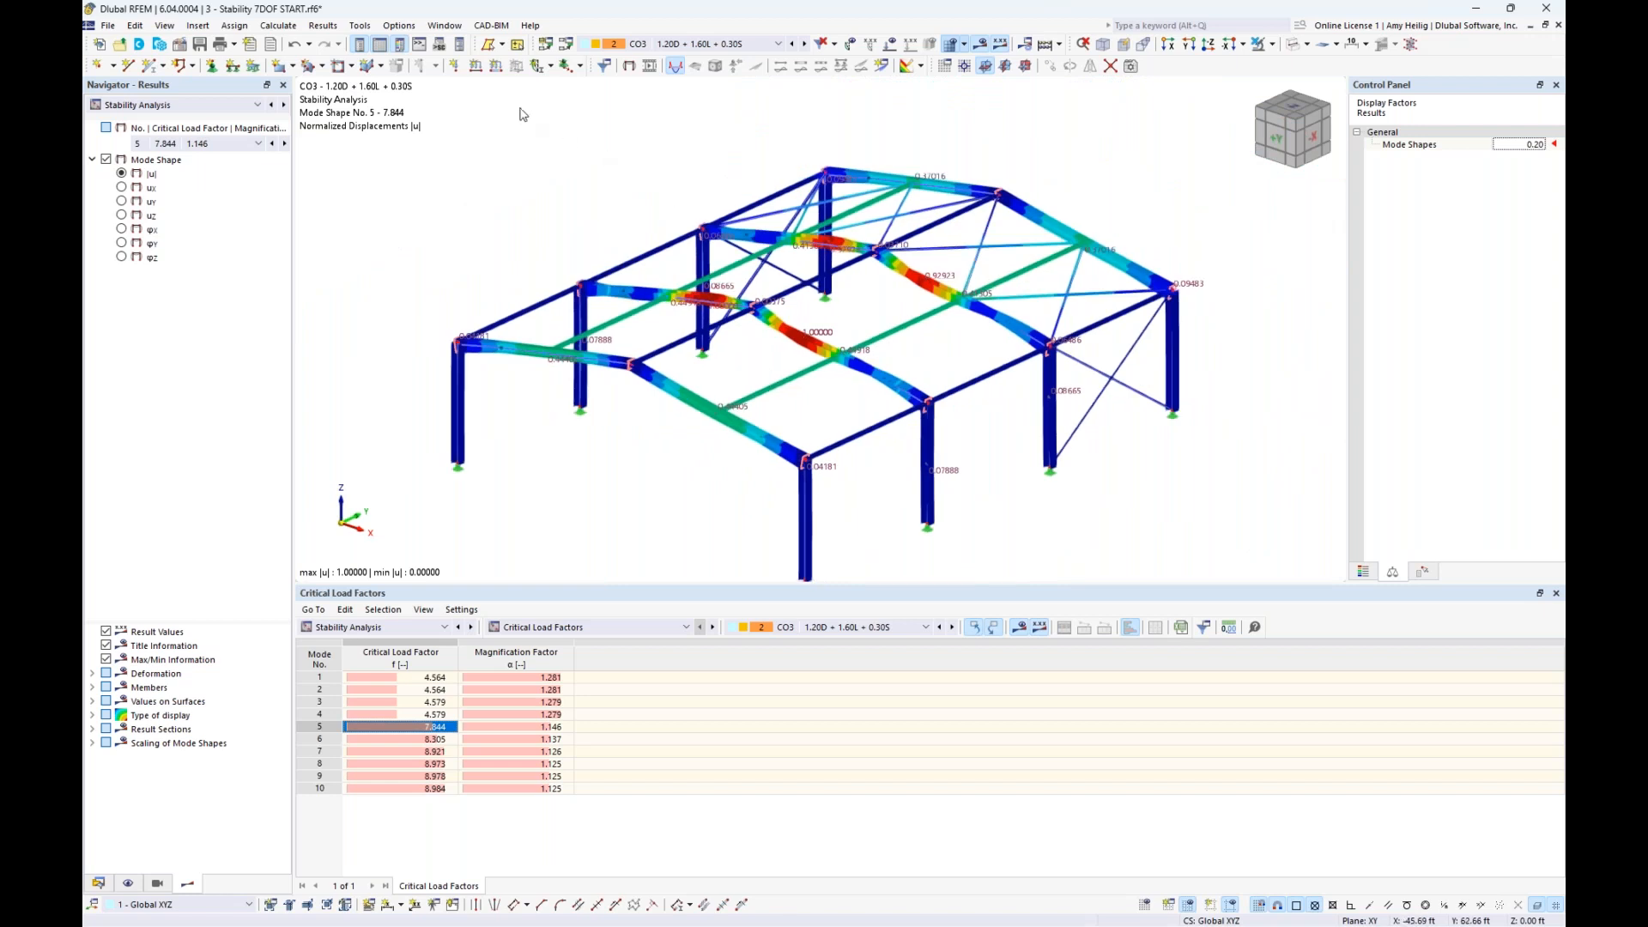
- Switch to the model 4 - Tank Stability START.rf6 and examine the tank's wall and roof surfaces
click(444, 24)
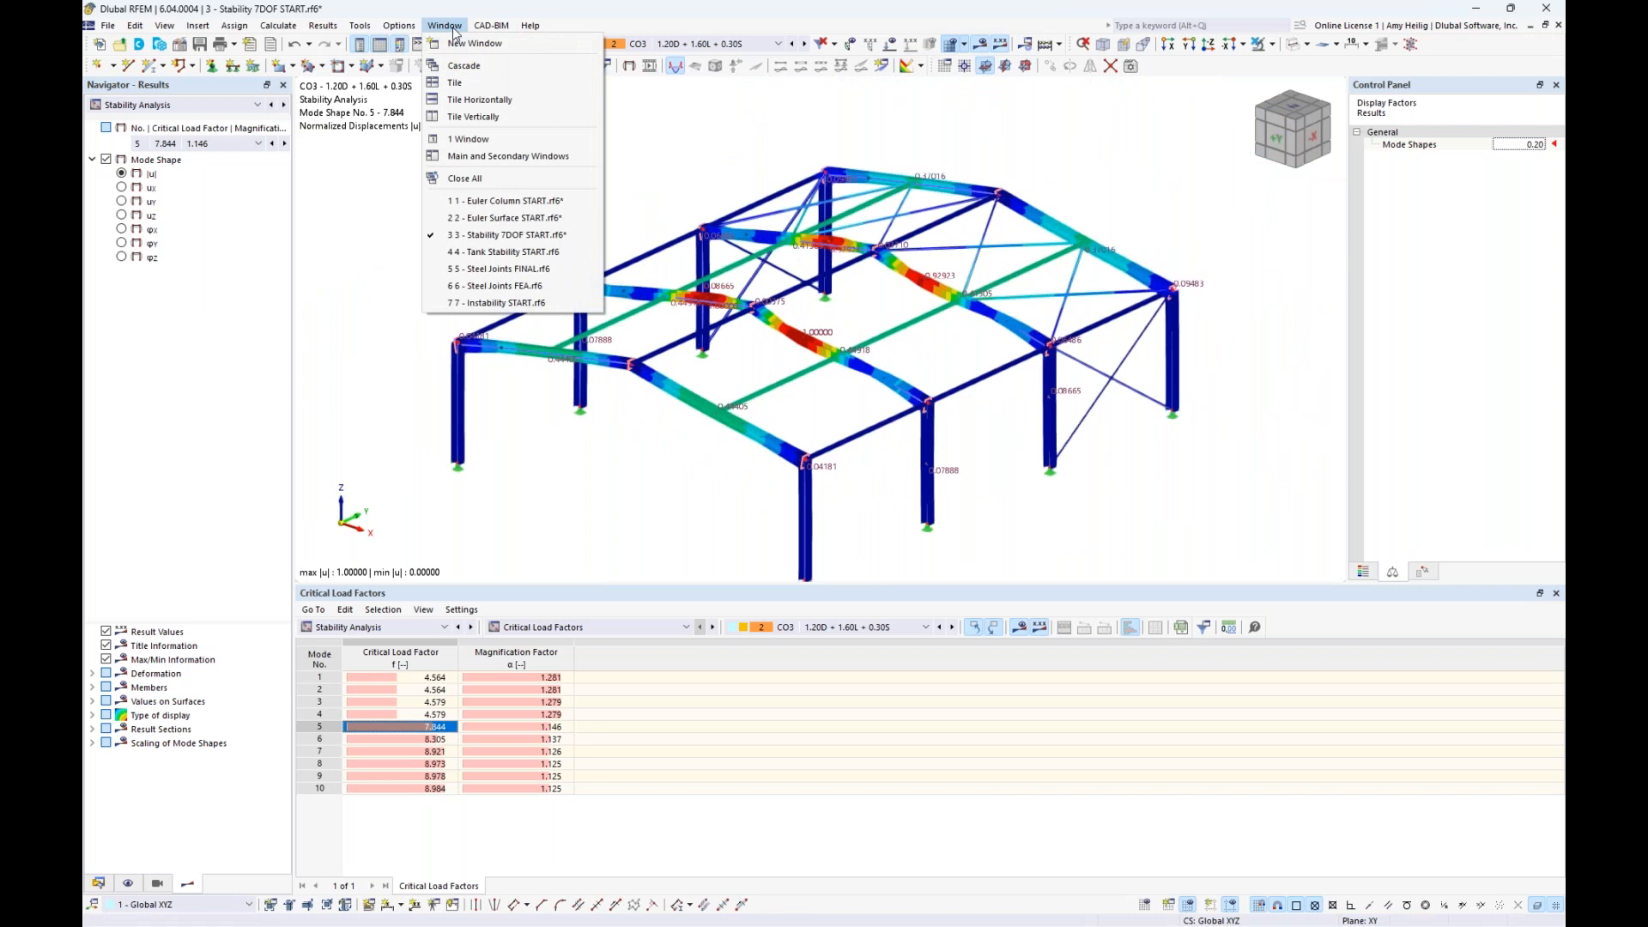
click(500, 253)
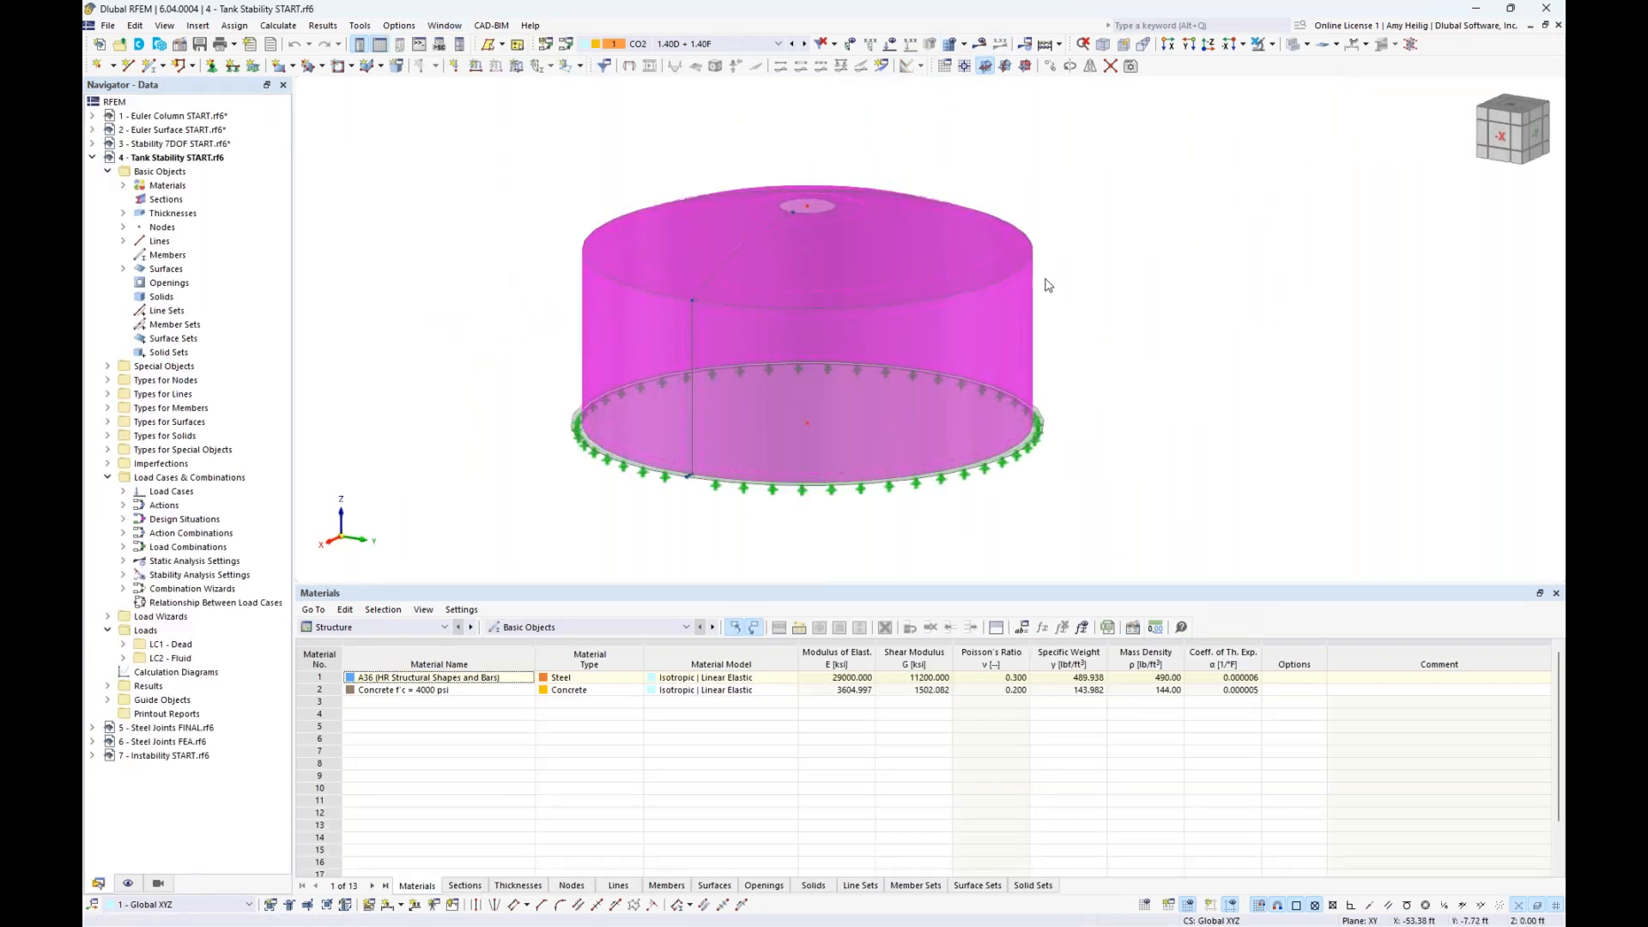
middle_drag(1104, 367, 1179, 381)
scroll(1131, 380, up, 1)
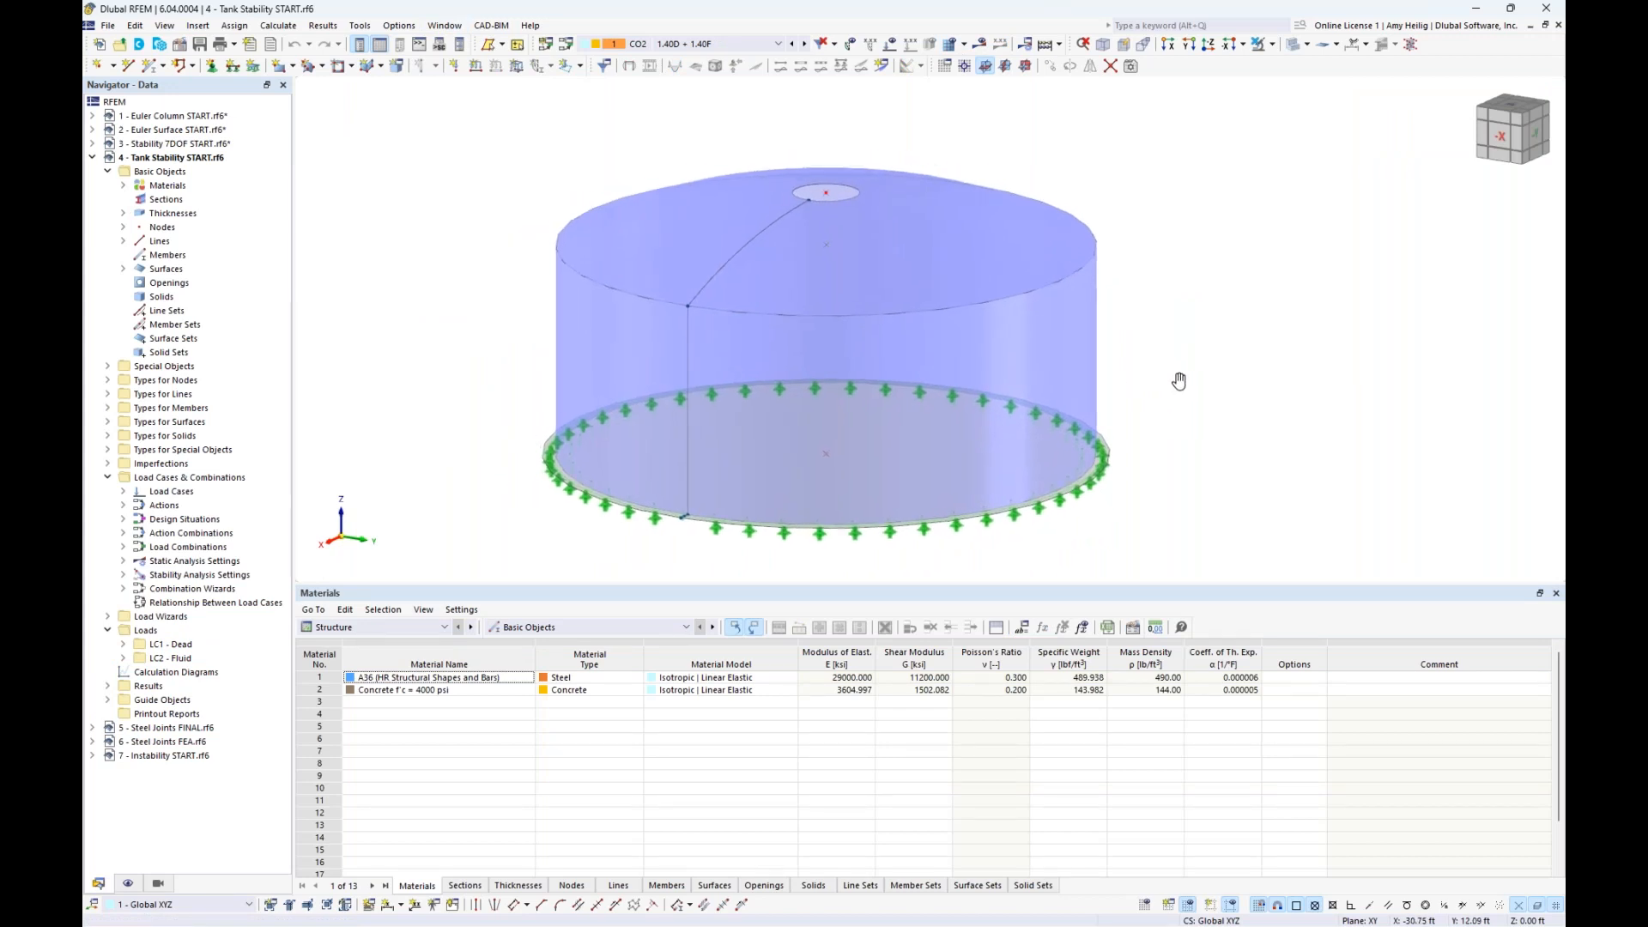
click(1080, 357)
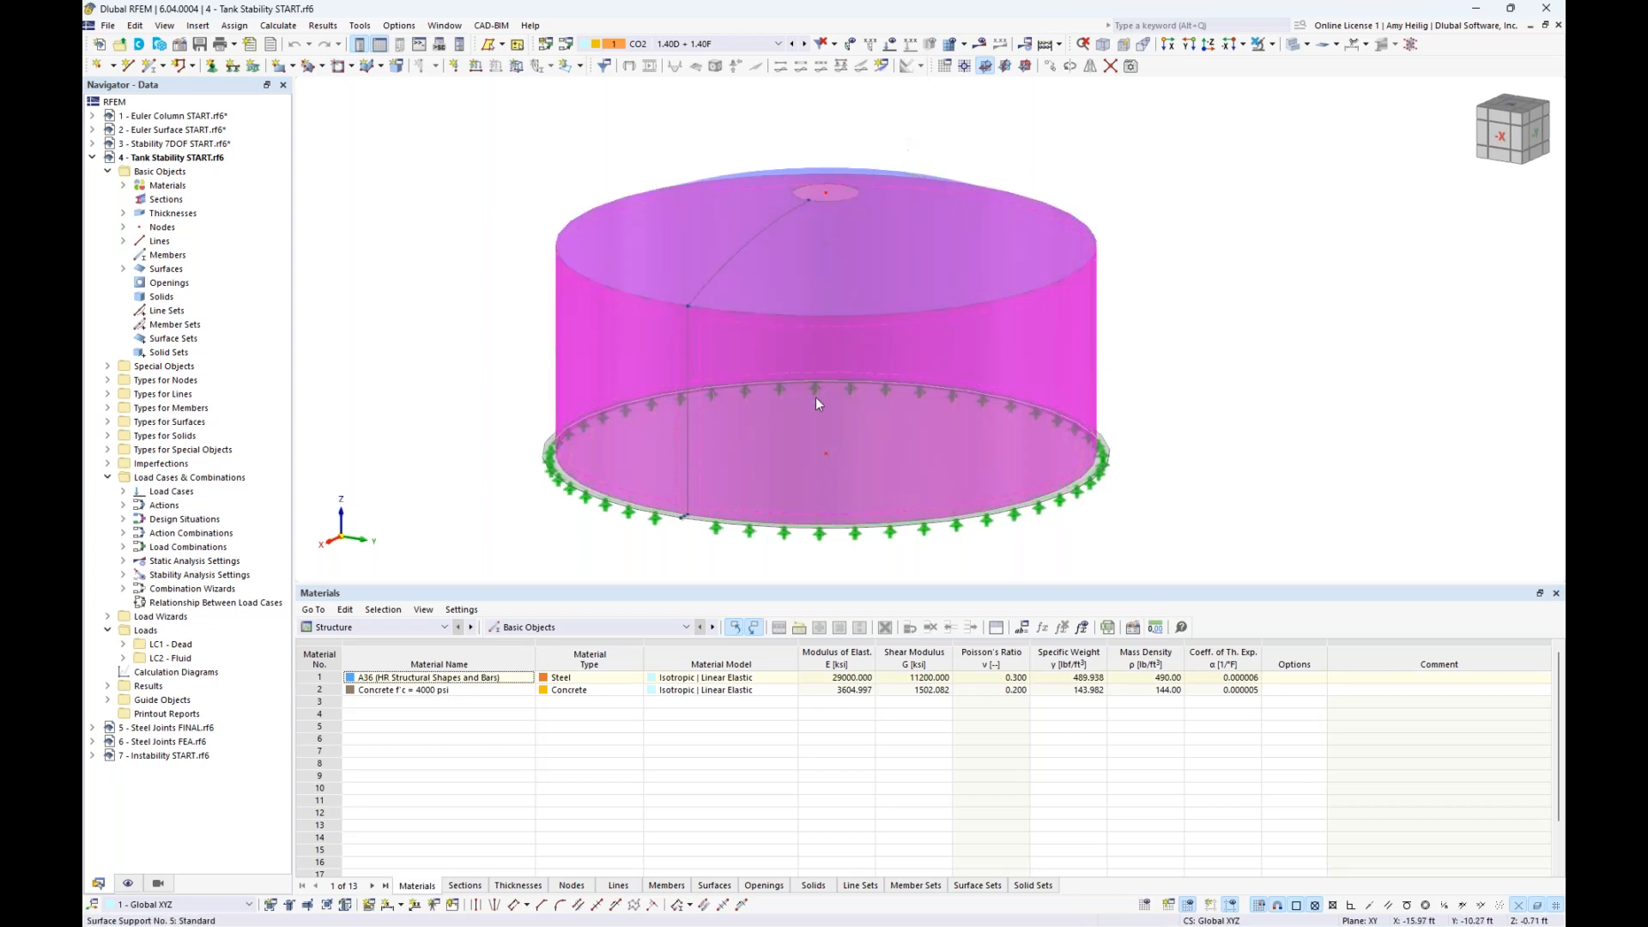
click(1214, 354)
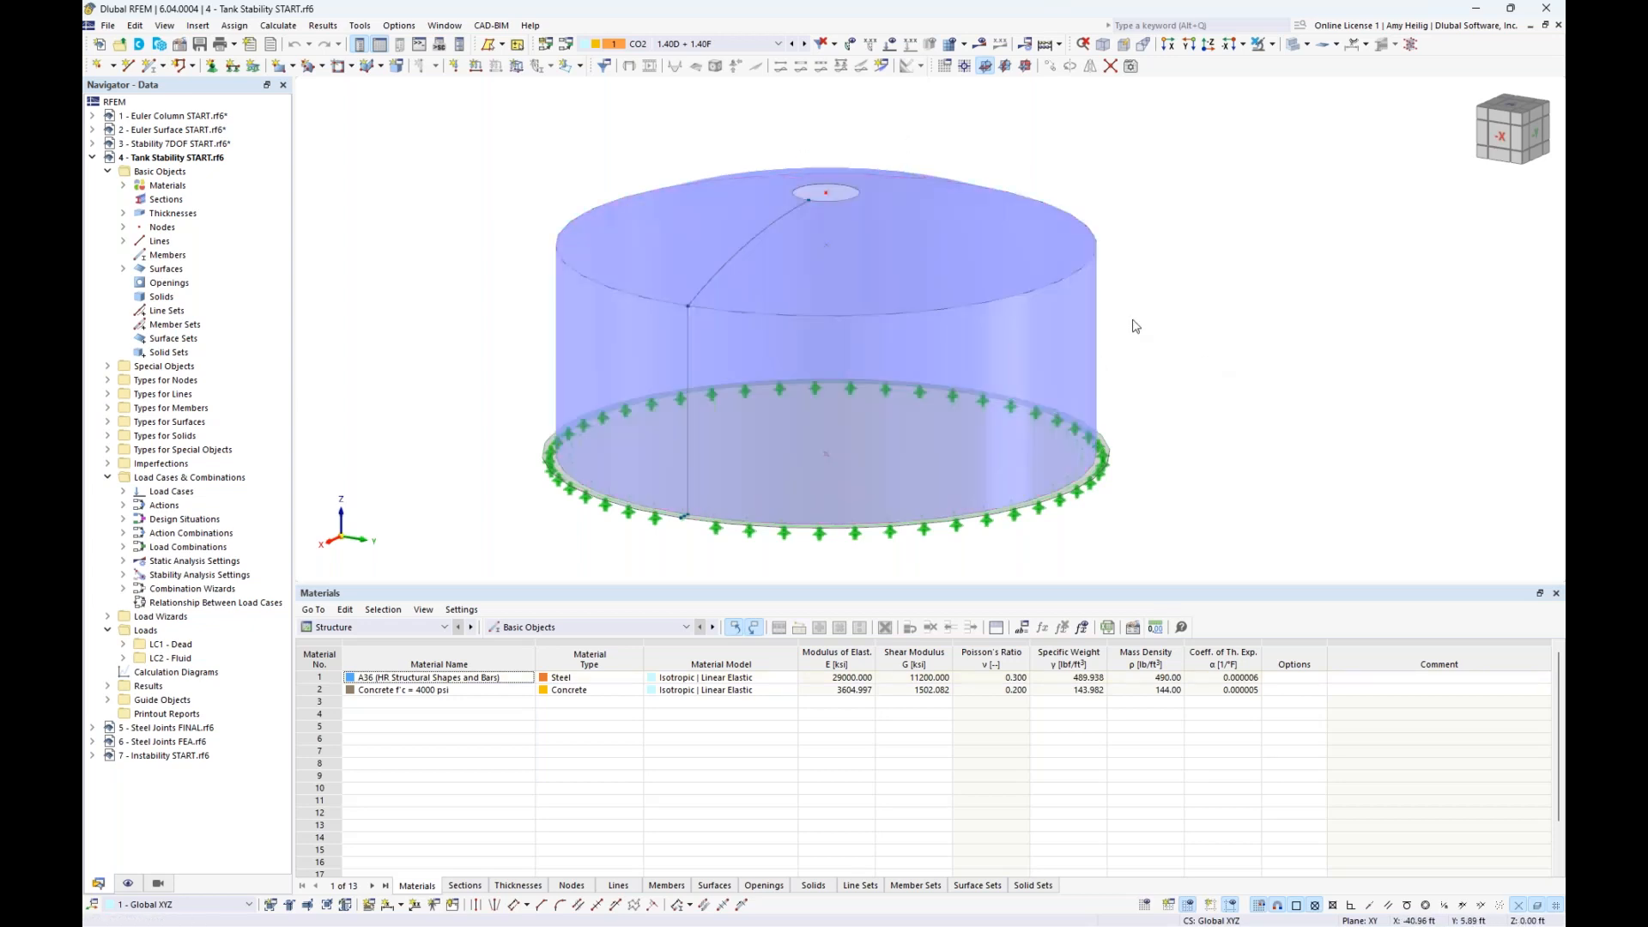
click(975, 255)
click(451, 303)
- Highlight the tank surfaces that use the 0.500 in A36 steel thickness and those that use the 8.000 in concrete thickness
click(122, 214)
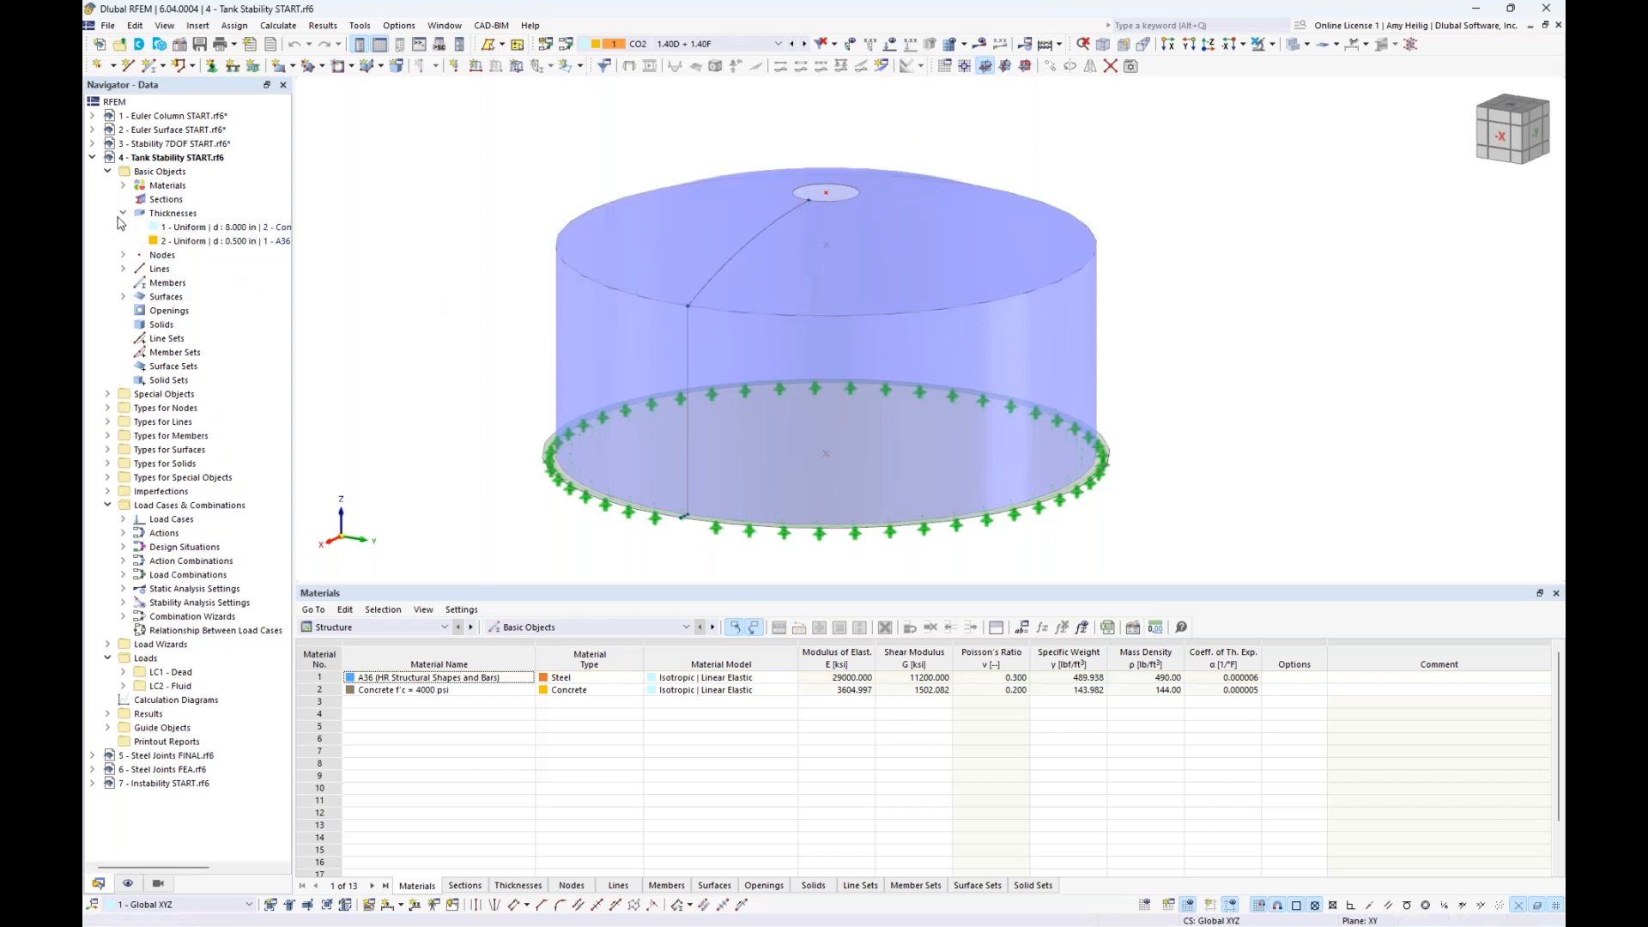
click(165, 242)
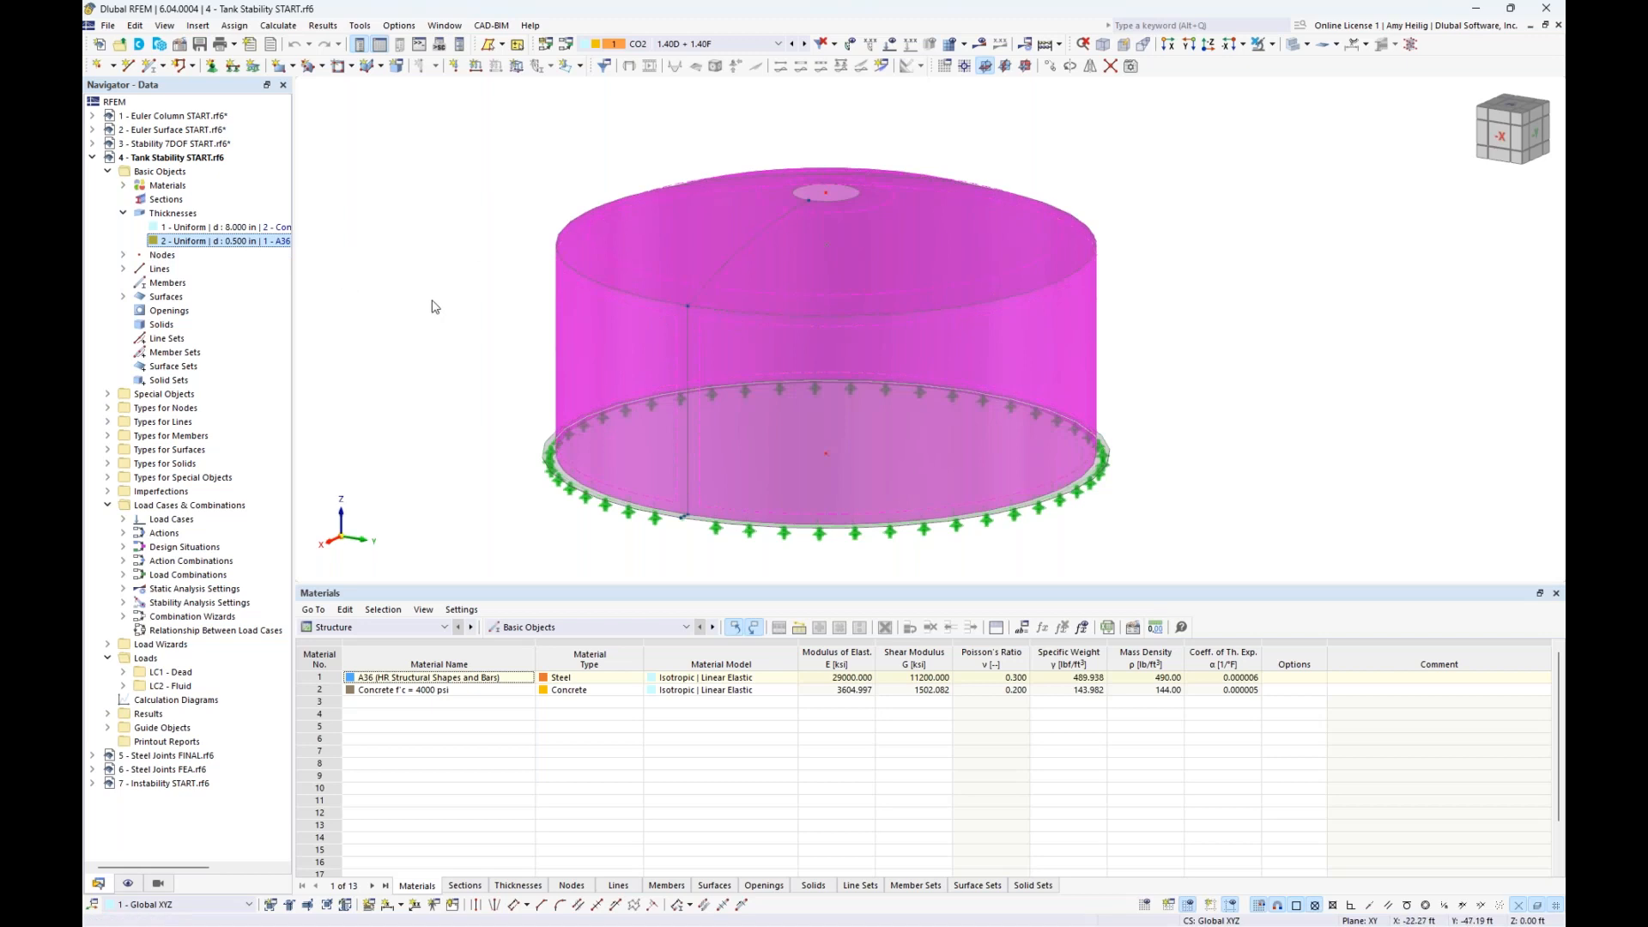
click(253, 228)
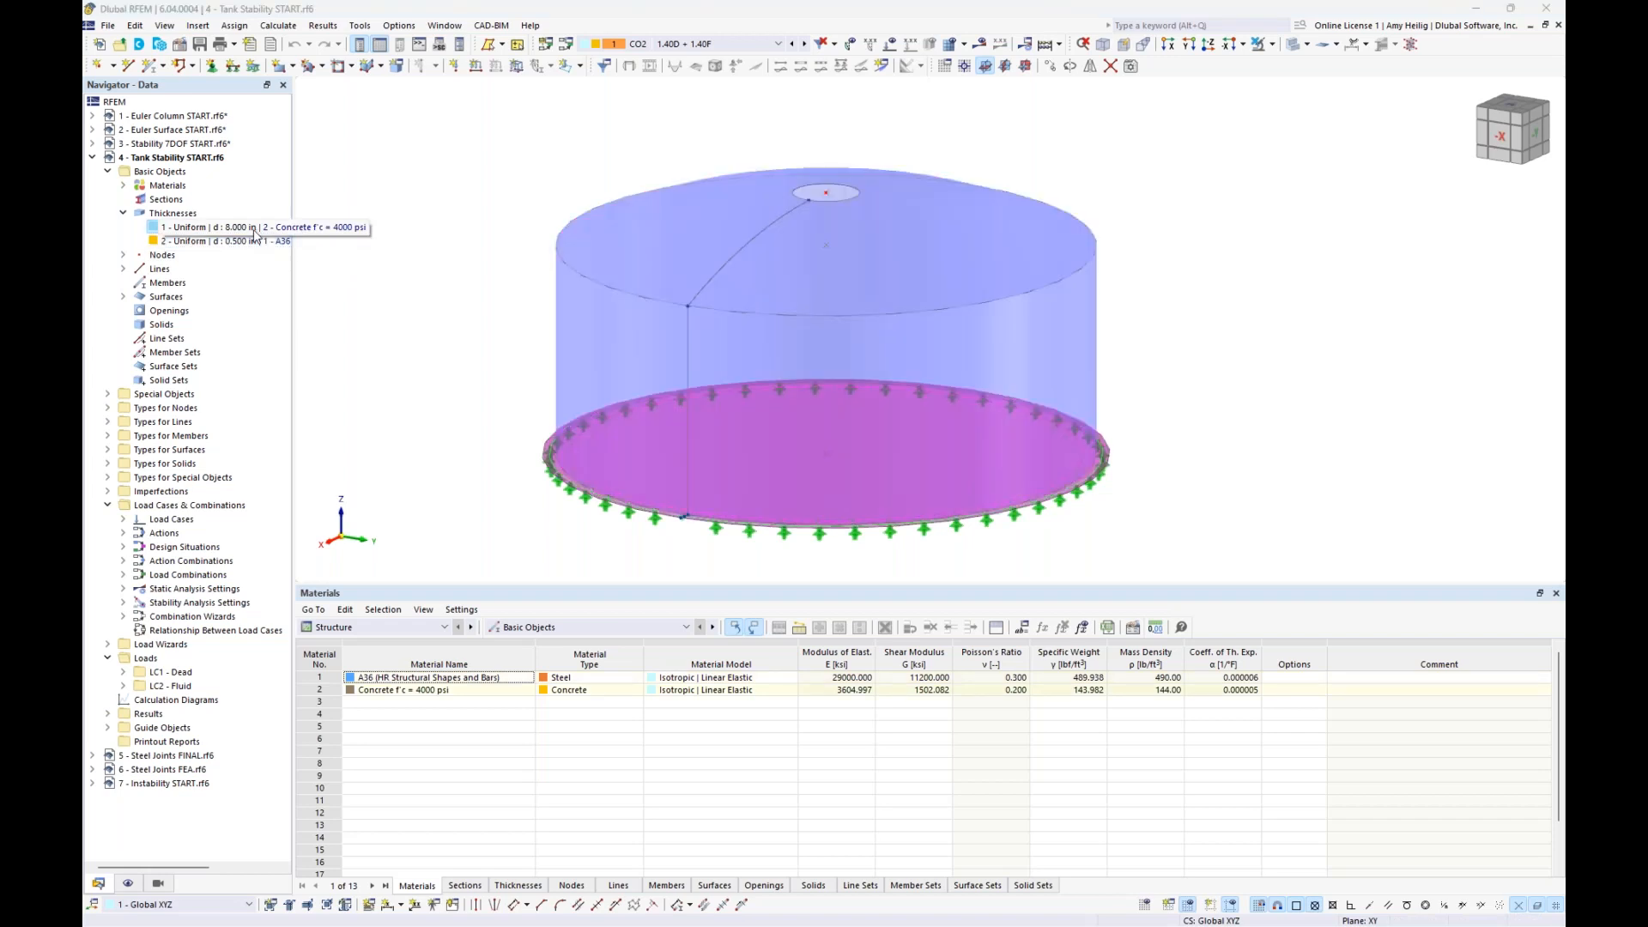
click(442, 341)
click(123, 212)
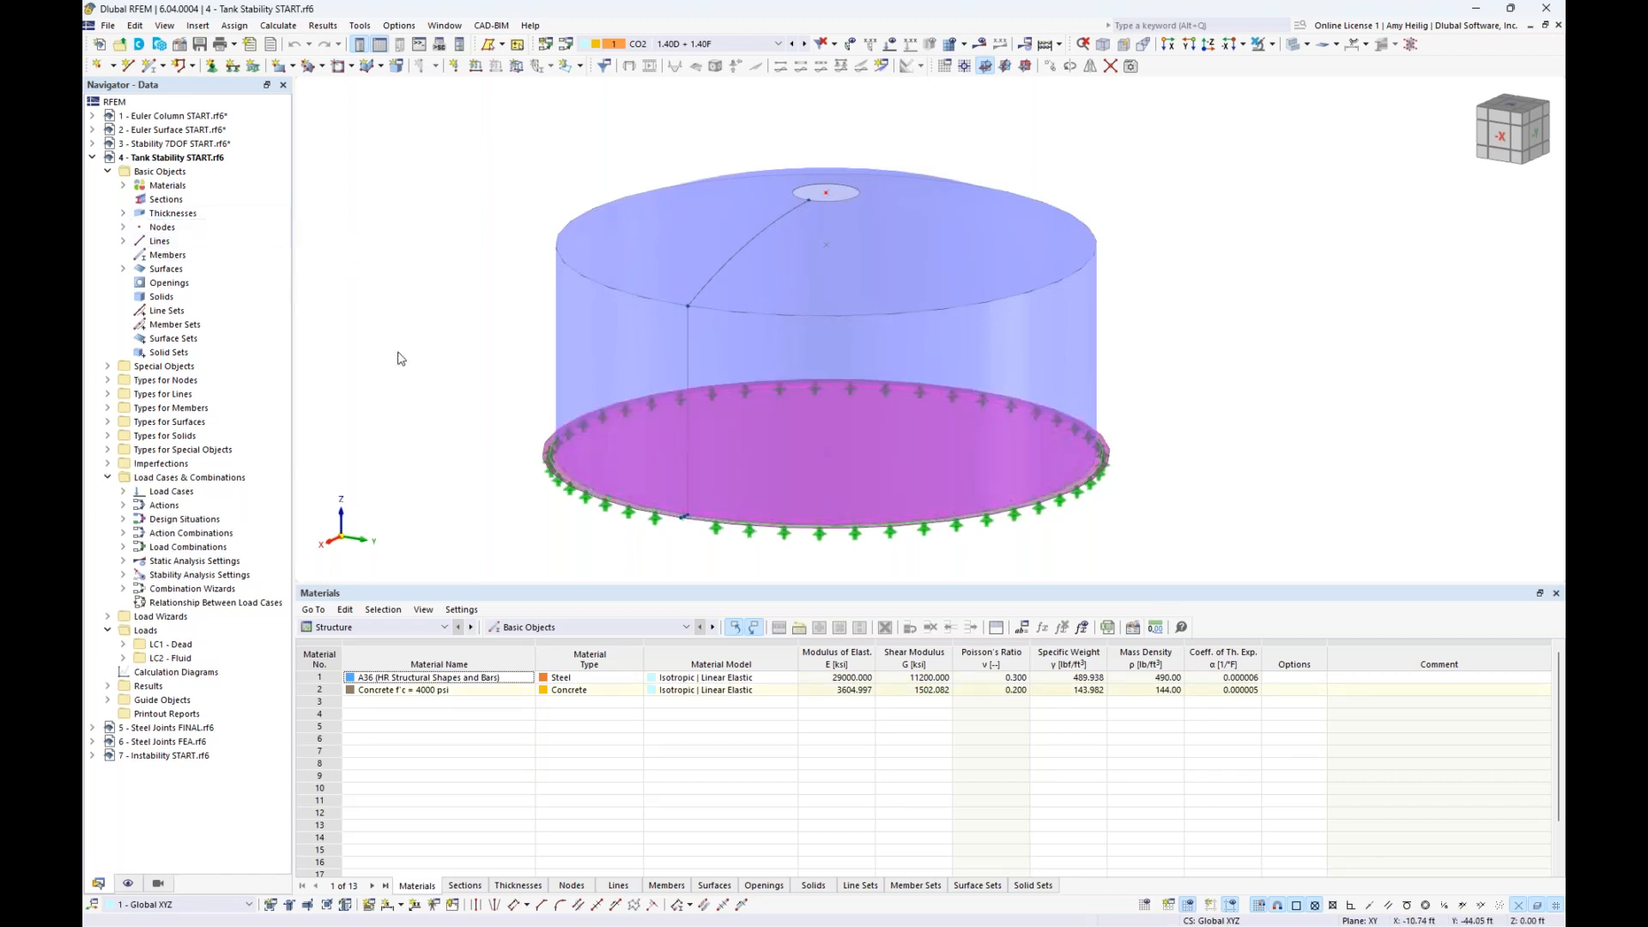
middle_drag(398, 350, 442, 338)
click(568, 357)
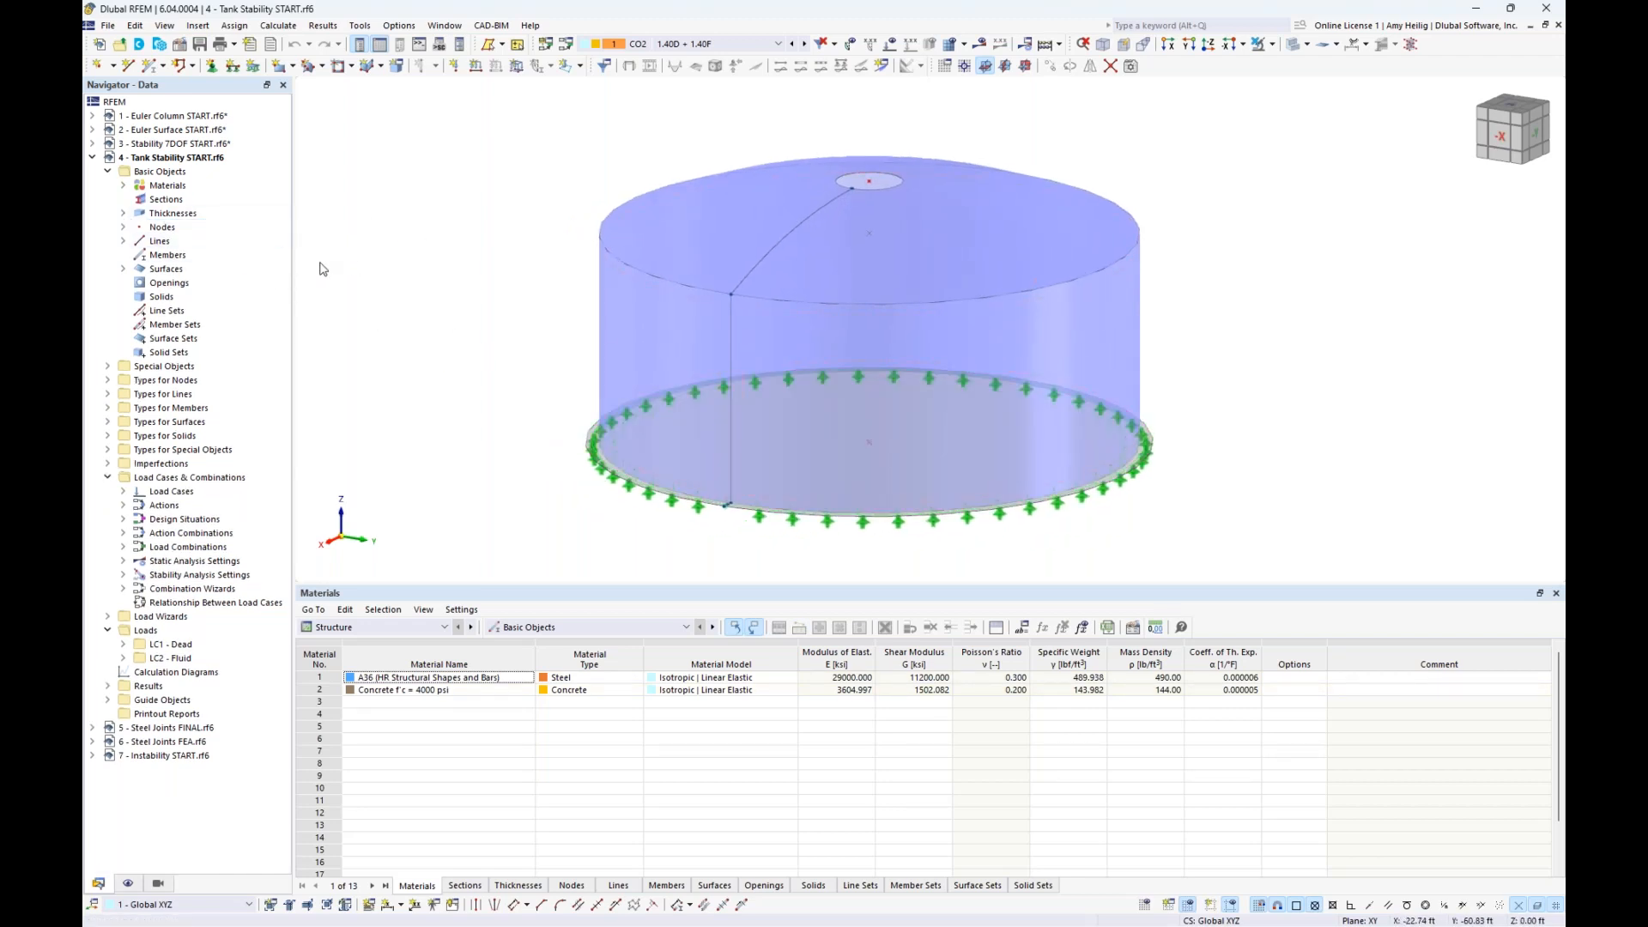
- Browse the circular silos and storage tanks in the Block Manager, previewing SIC102, WAT001, WAT002, SIC015-a and SIC015, and close it
click(158, 49)
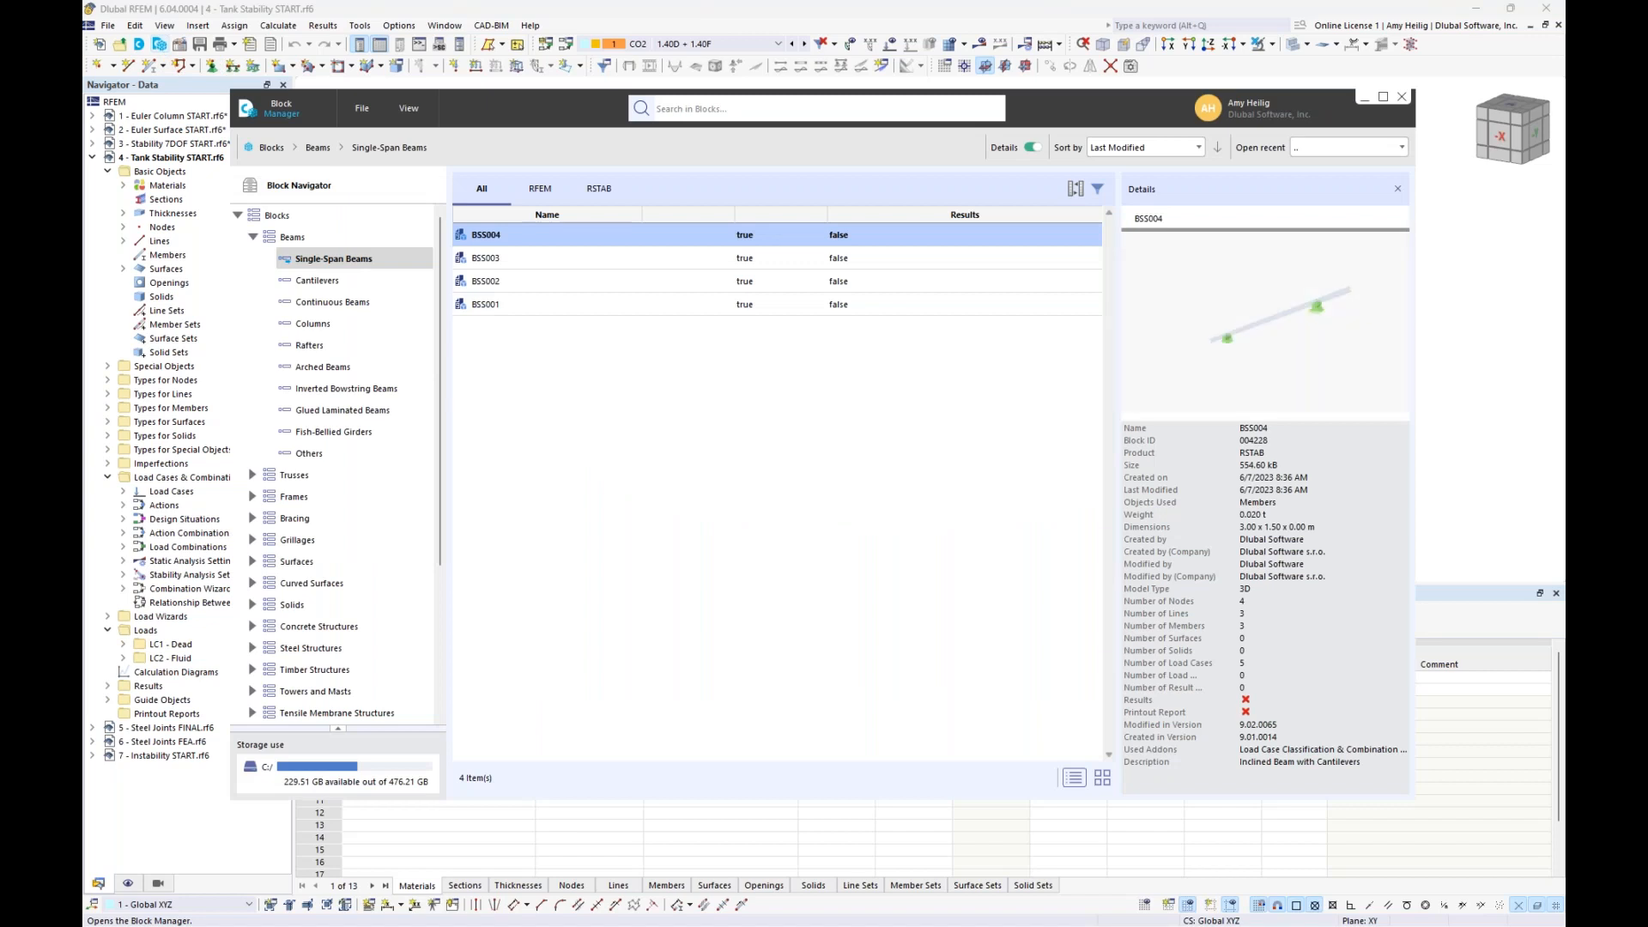
click(253, 237)
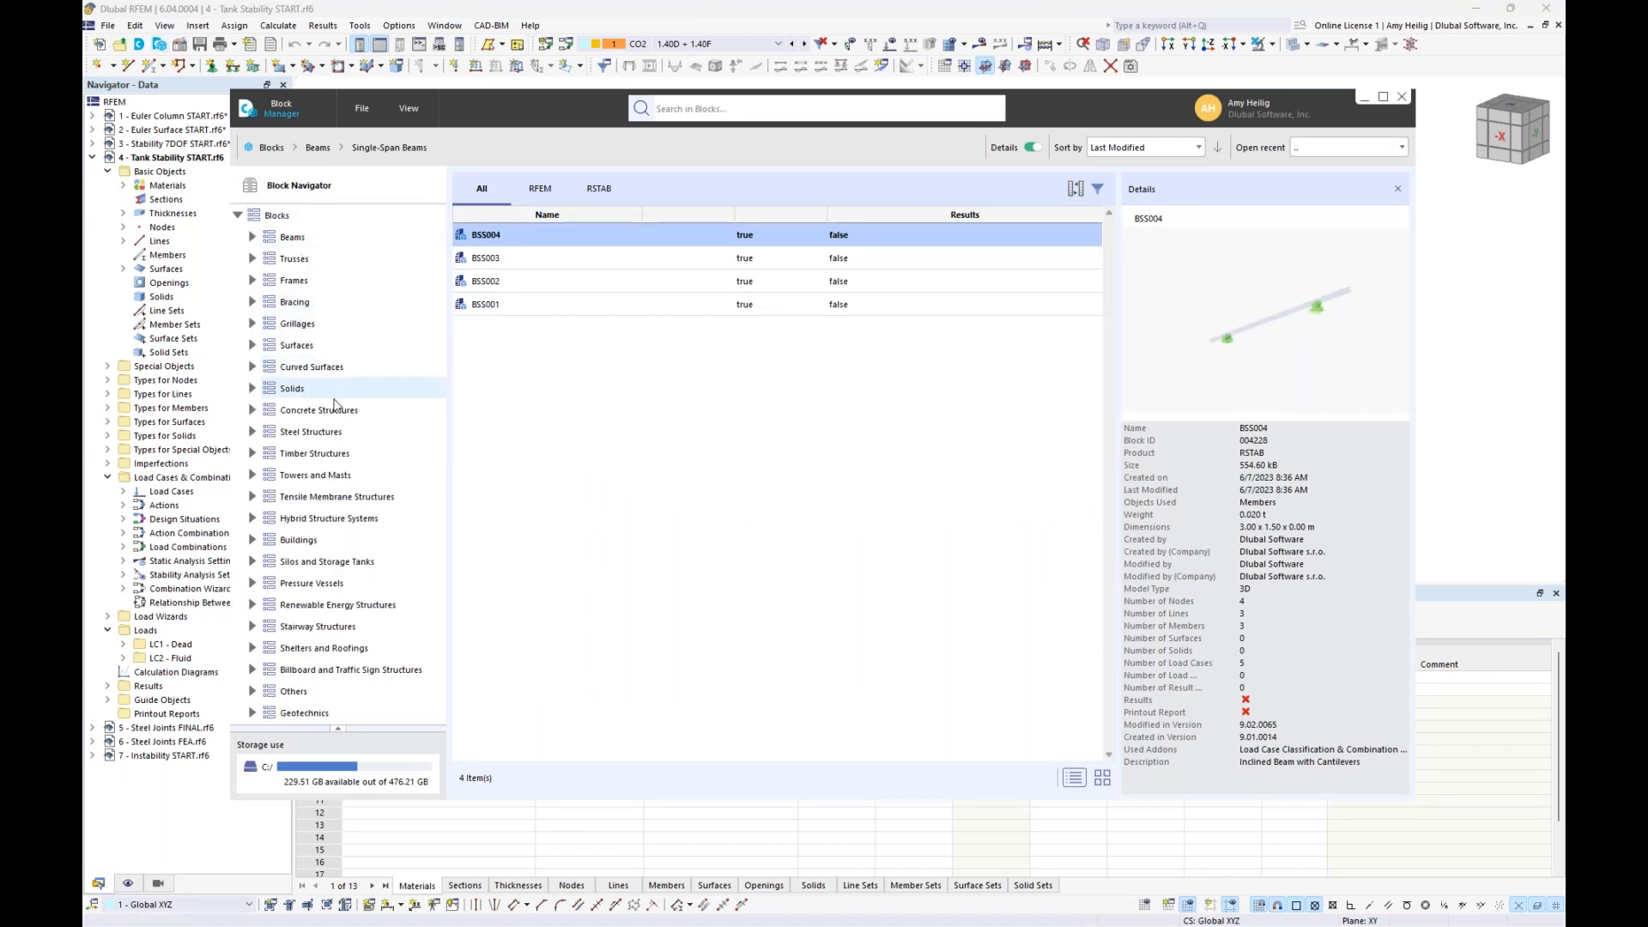
click(253, 563)
click(312, 584)
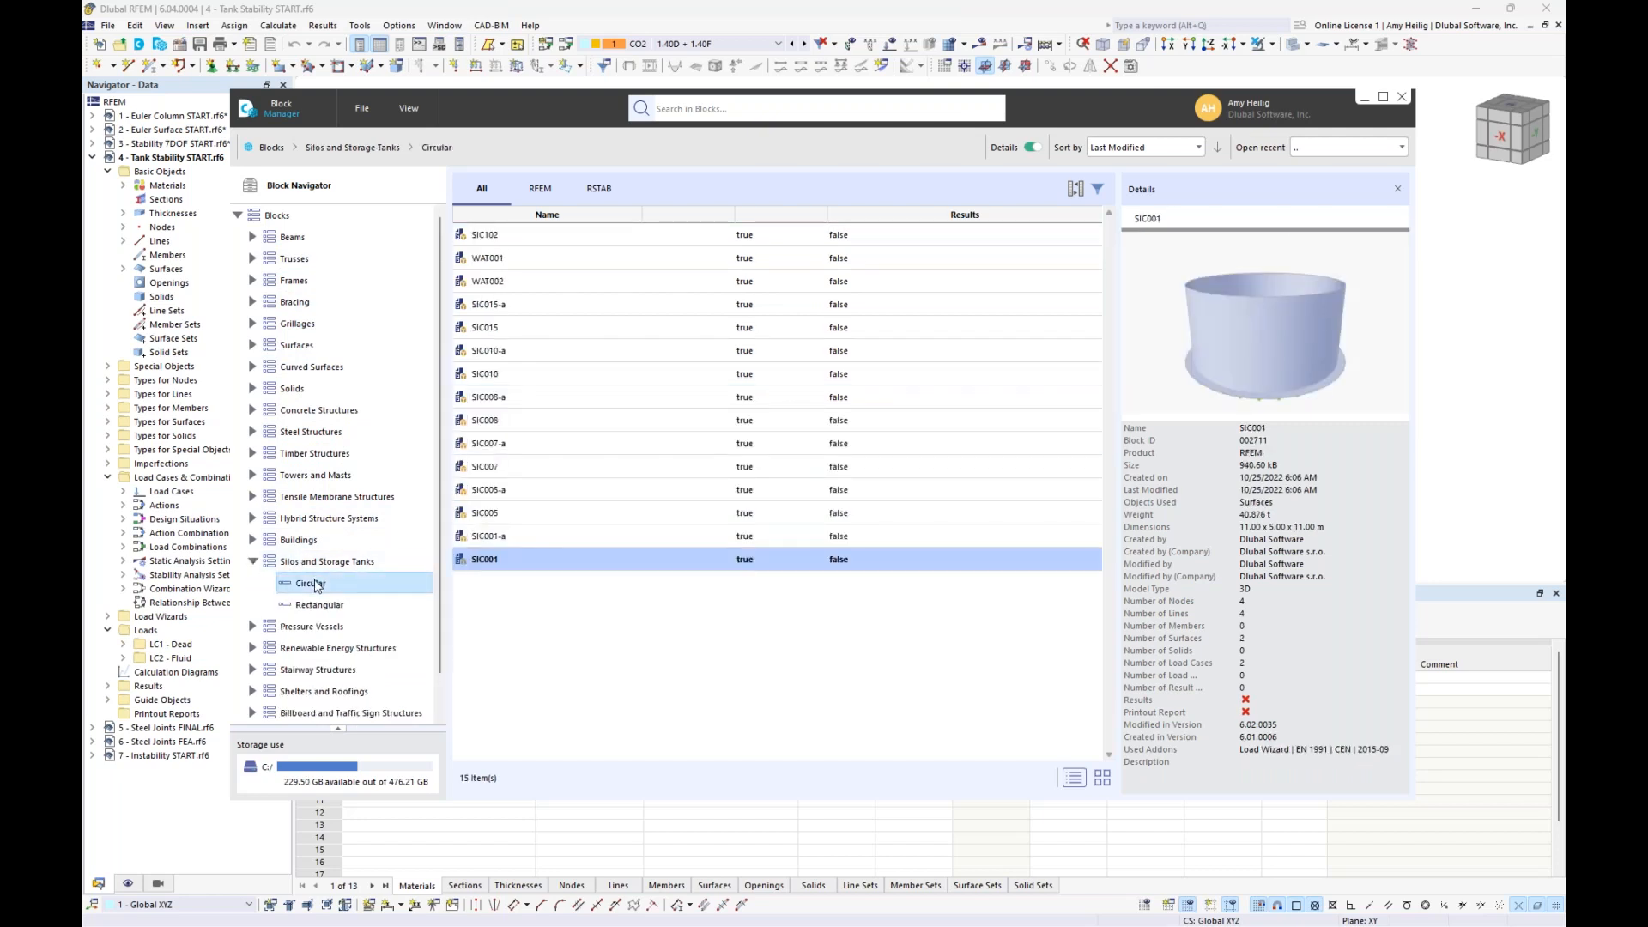
click(609, 238)
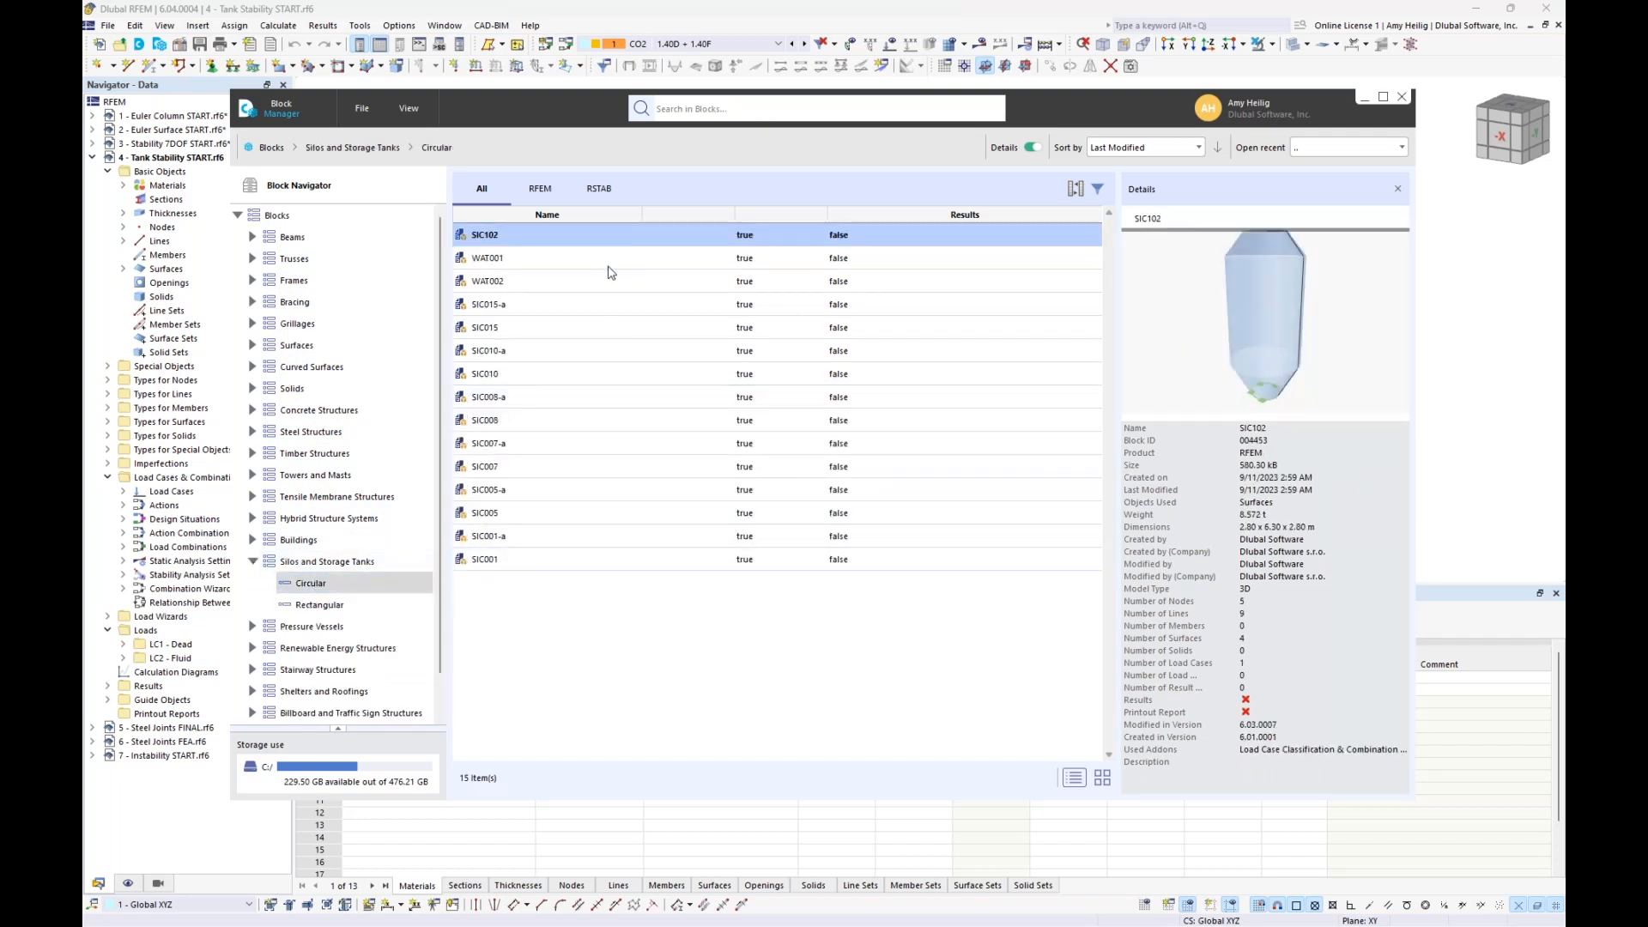
click(612, 259)
click(609, 280)
click(603, 311)
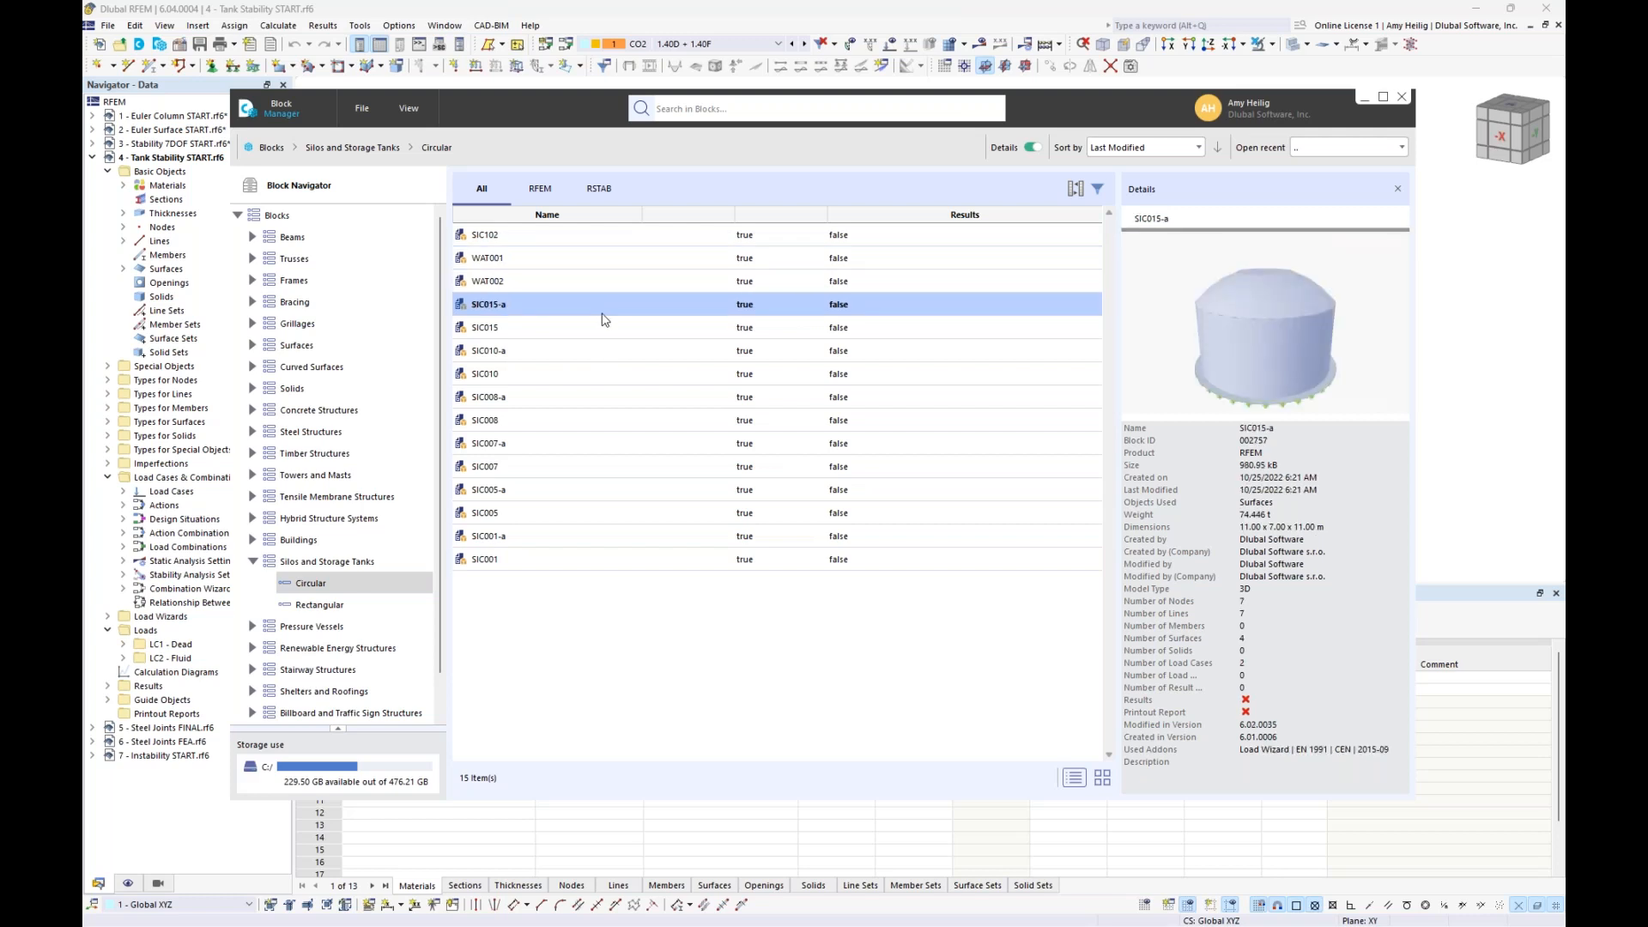
click(599, 326)
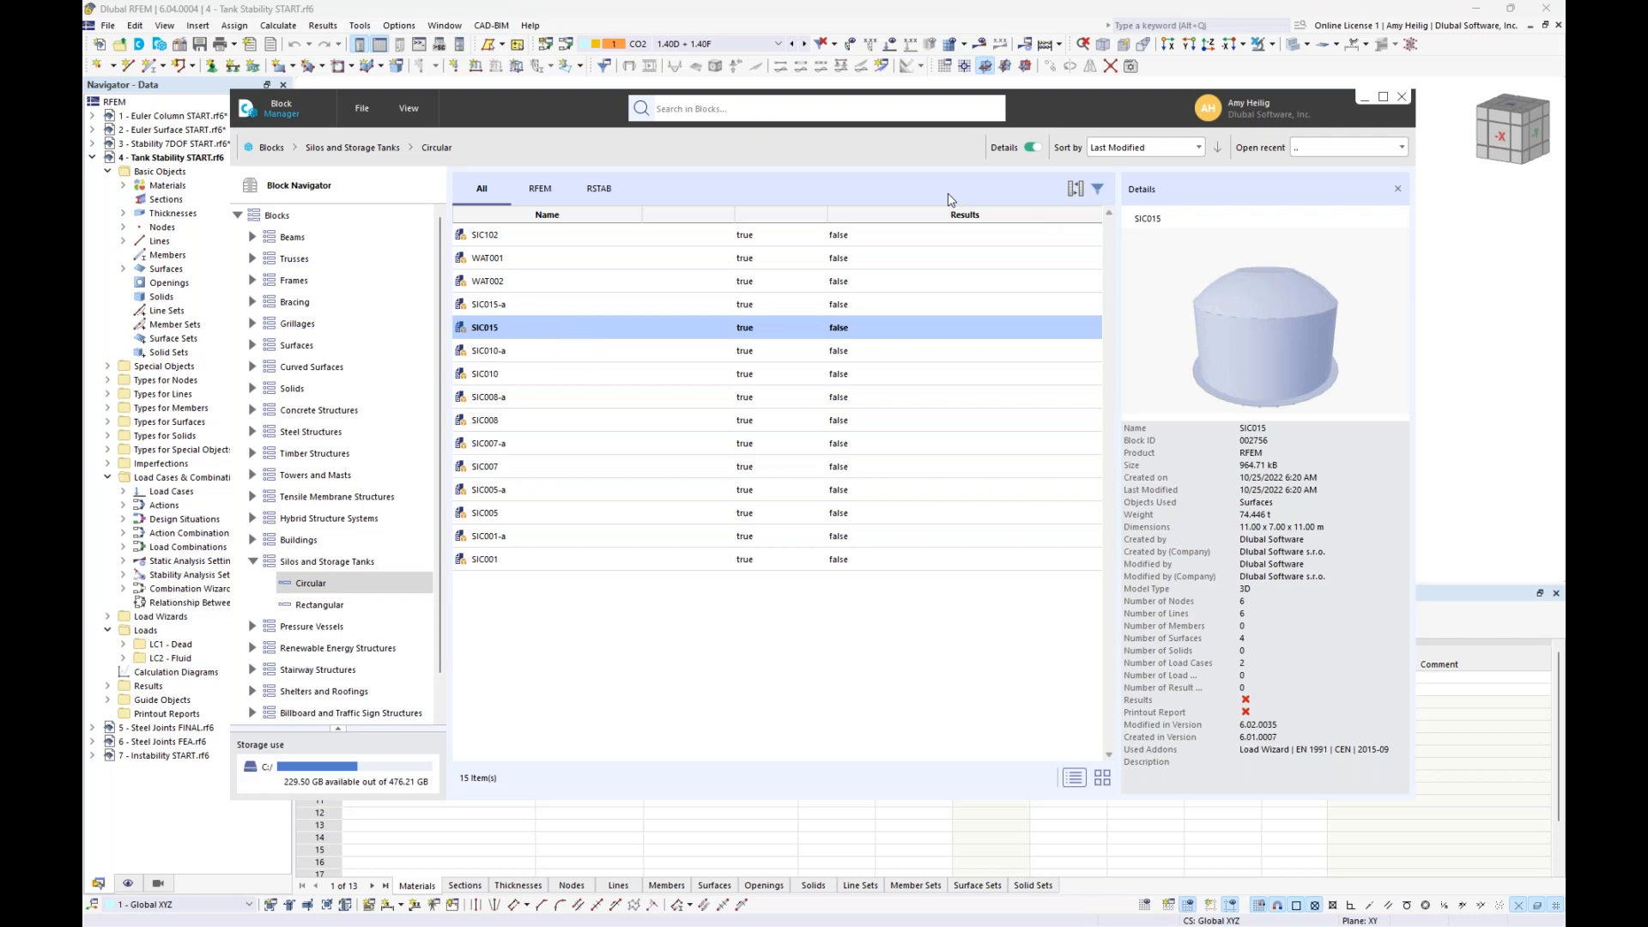
click(1402, 96)
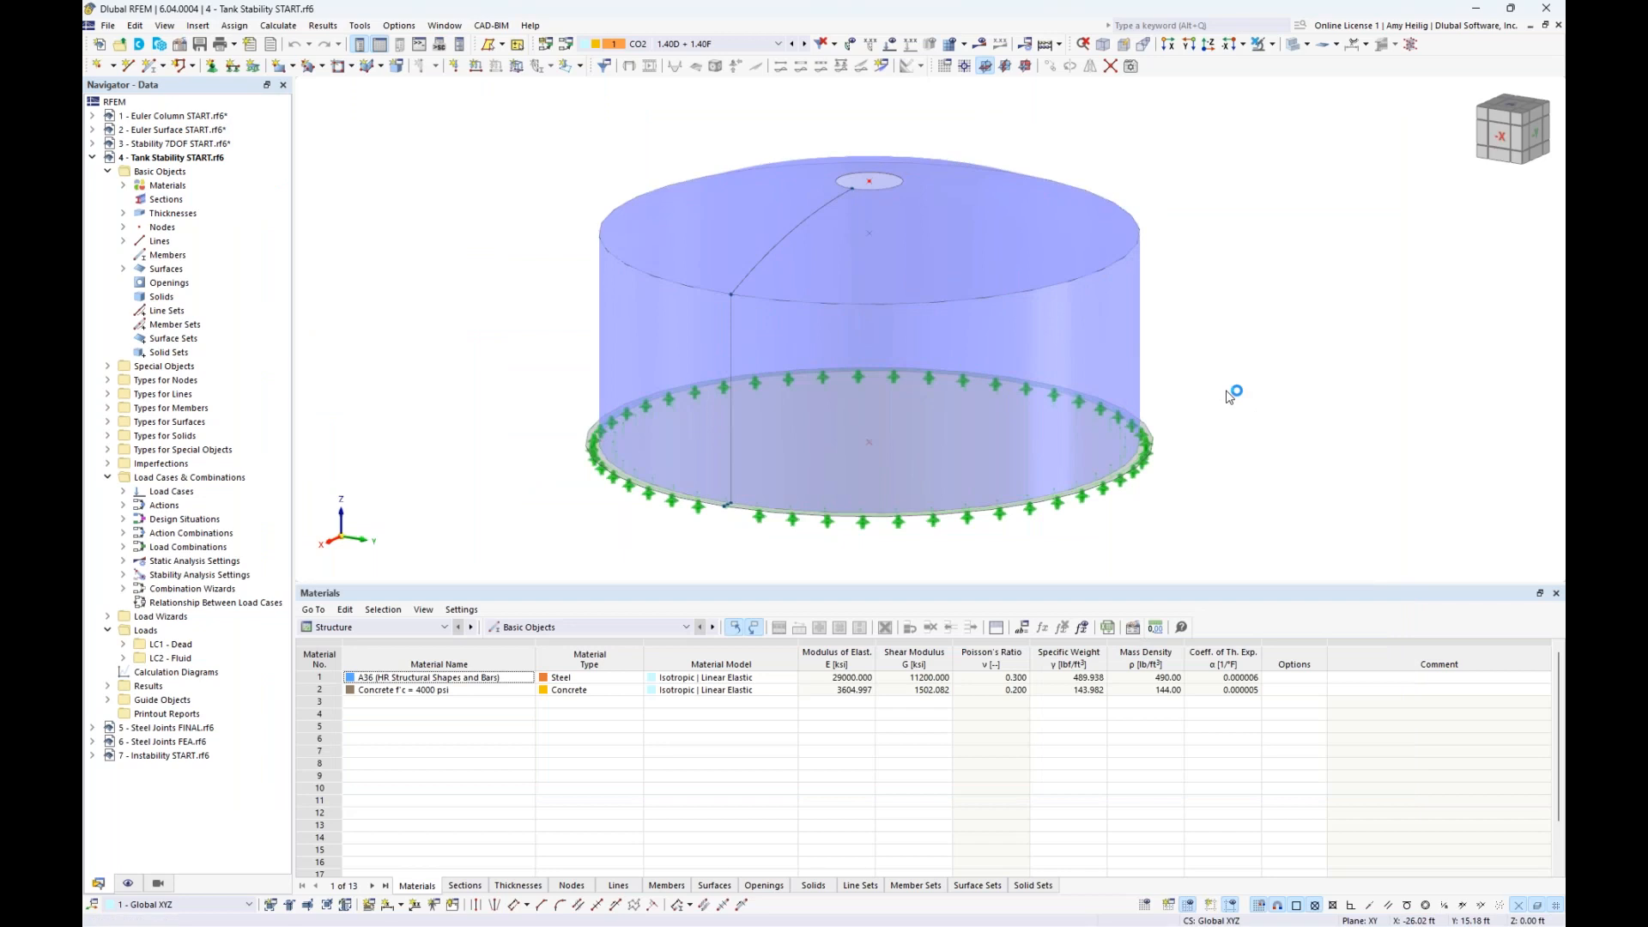
- Turn on the load display and go from load case LC1 Dead to LC2 Fluid
click(694, 45)
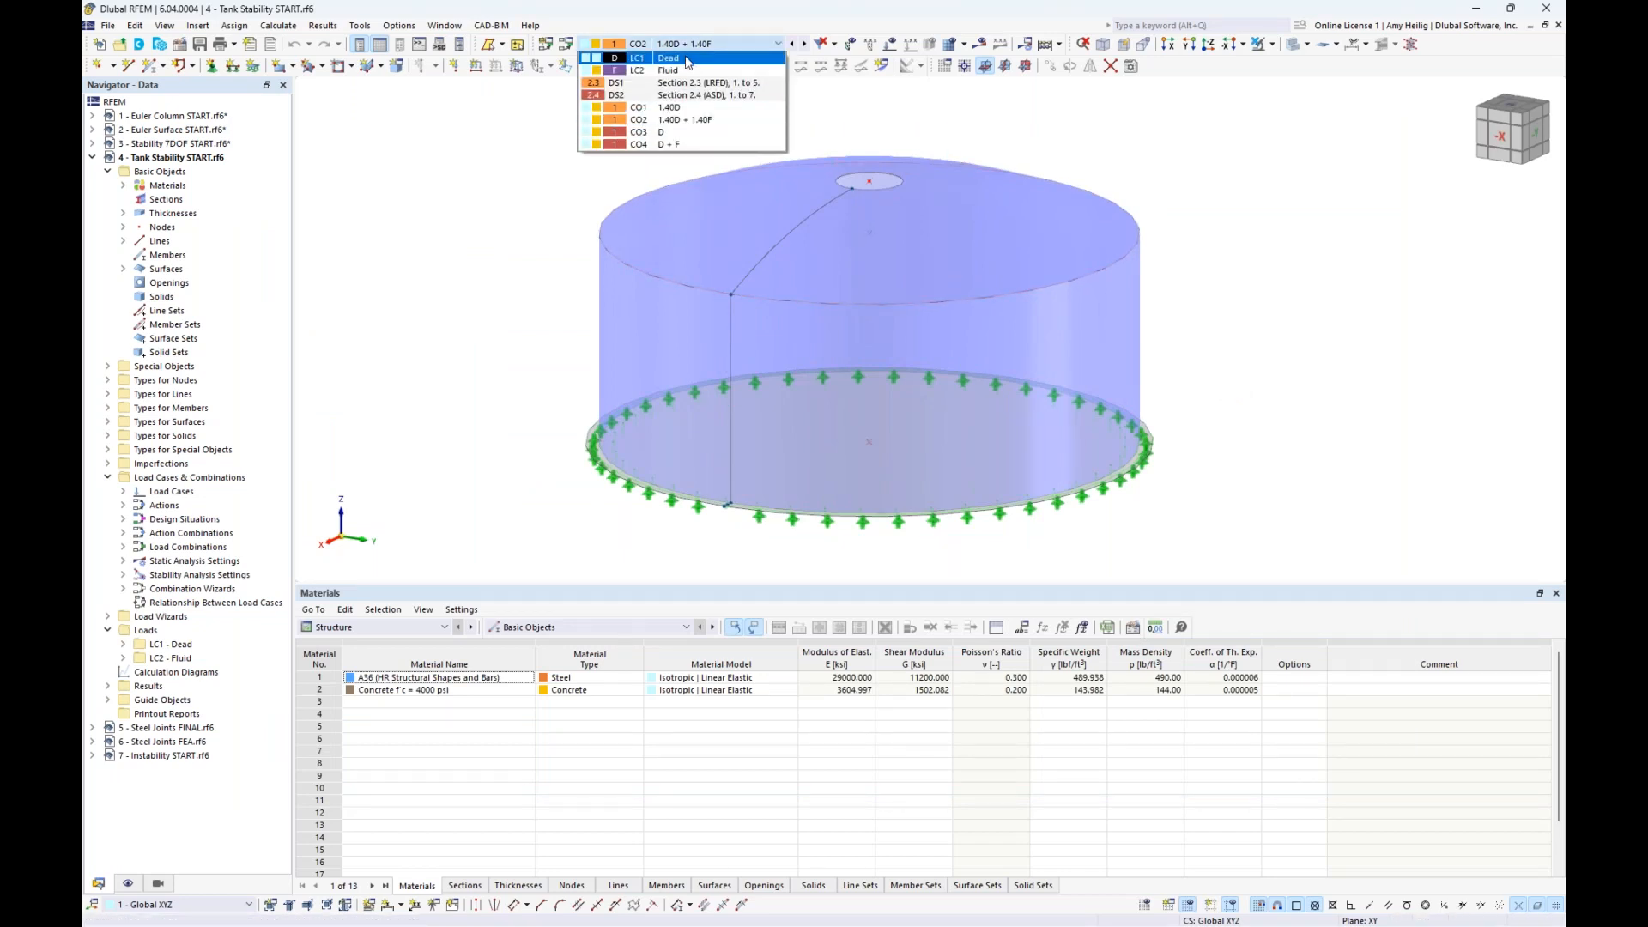
click(687, 60)
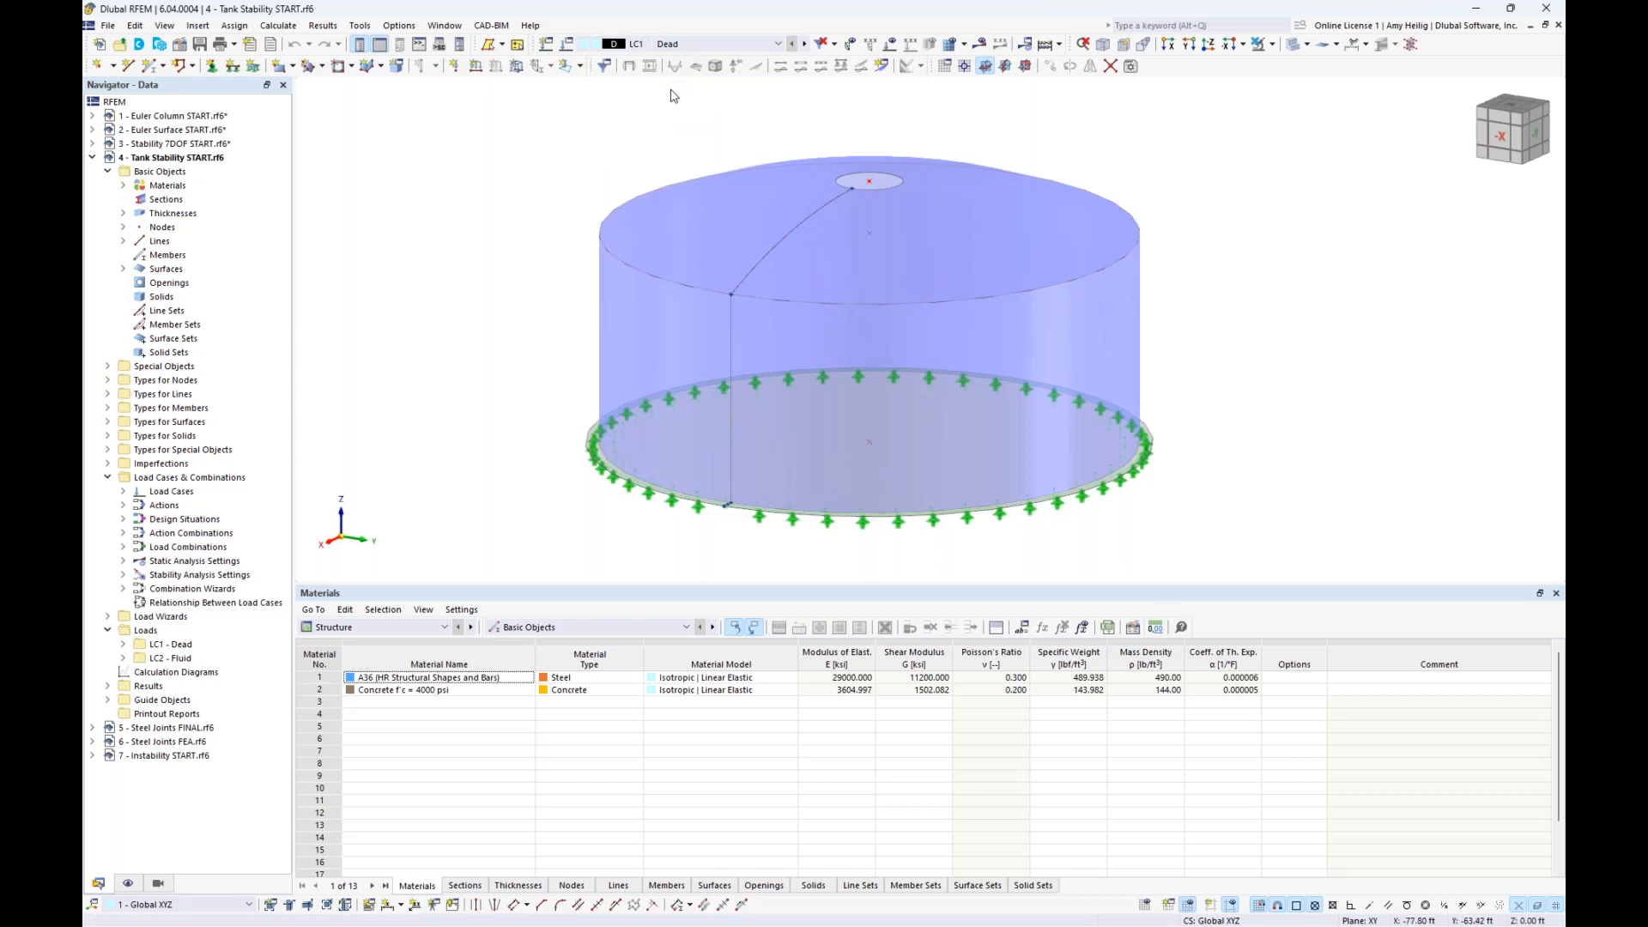
click(890, 45)
click(805, 45)
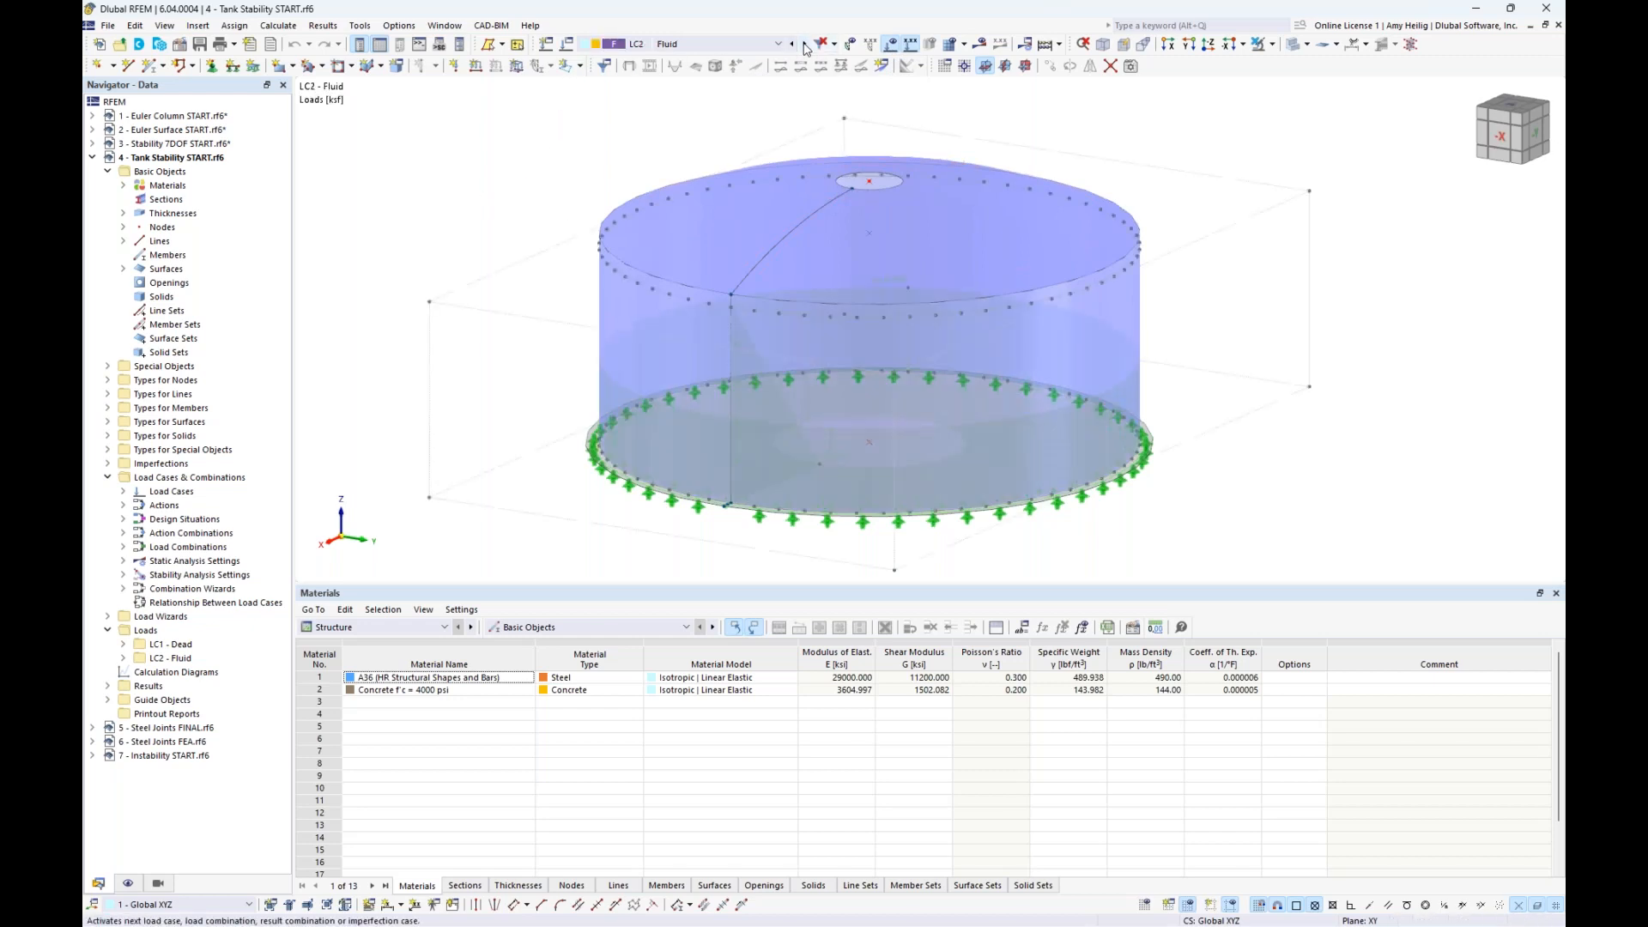
- Display the tank as a wireframe and examine the LC2 fluid loads on its wall and base from the side
click(1292, 45)
ctrl+middle_drag(1347, 309, 1172, 314)
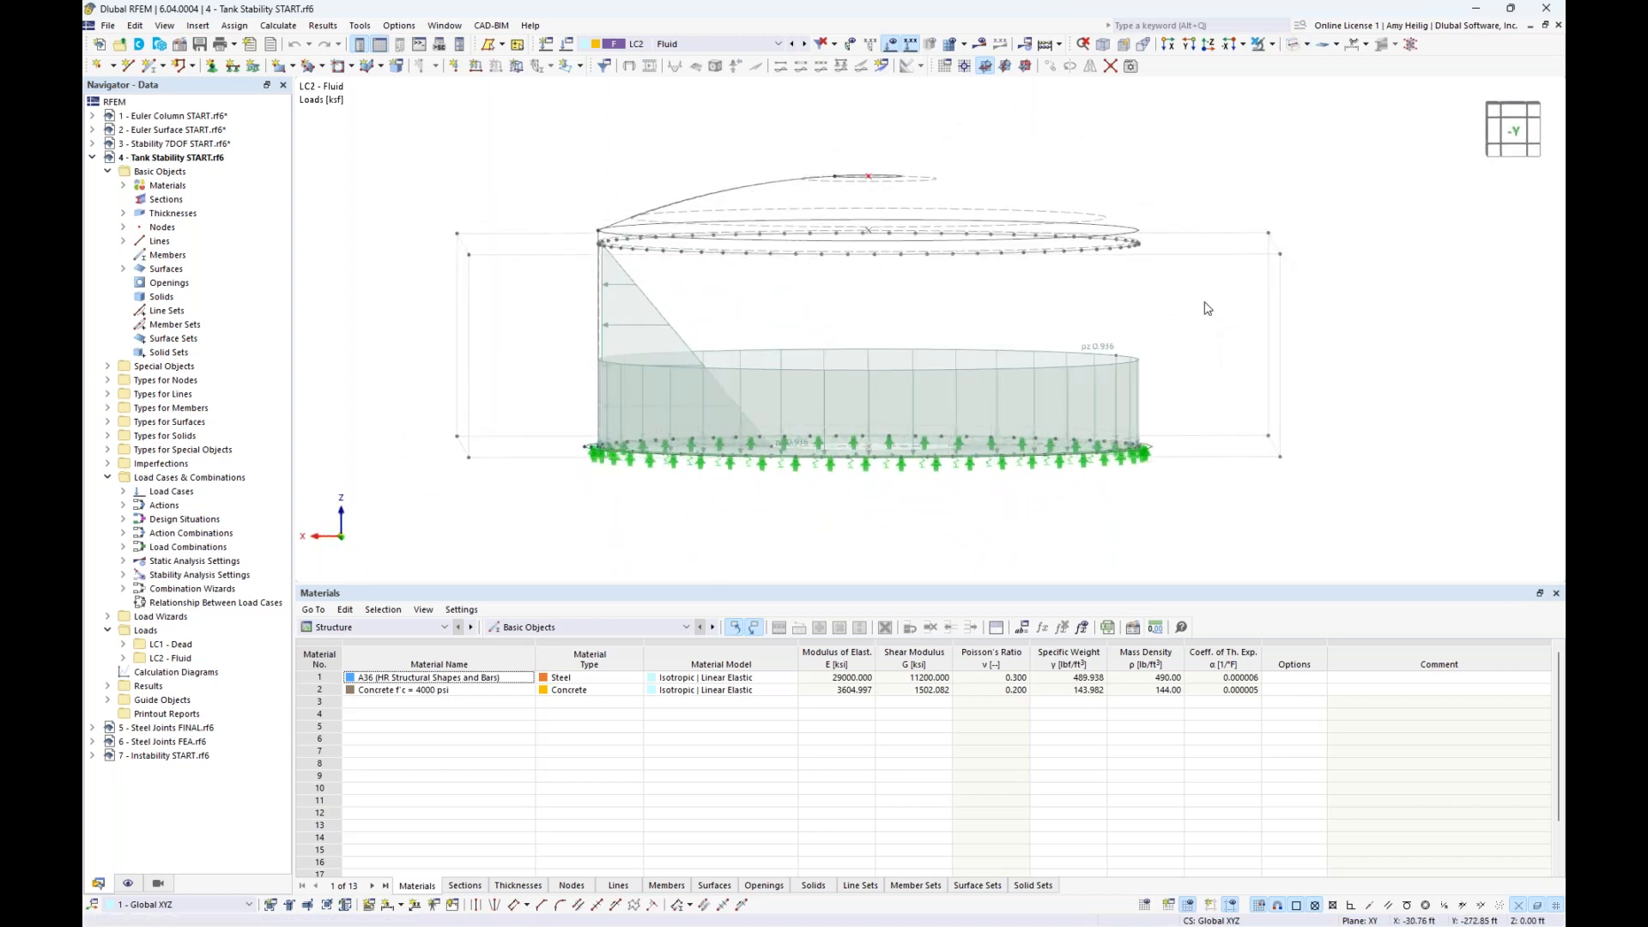
ctrl+middle_drag(790, 295, 813, 306)
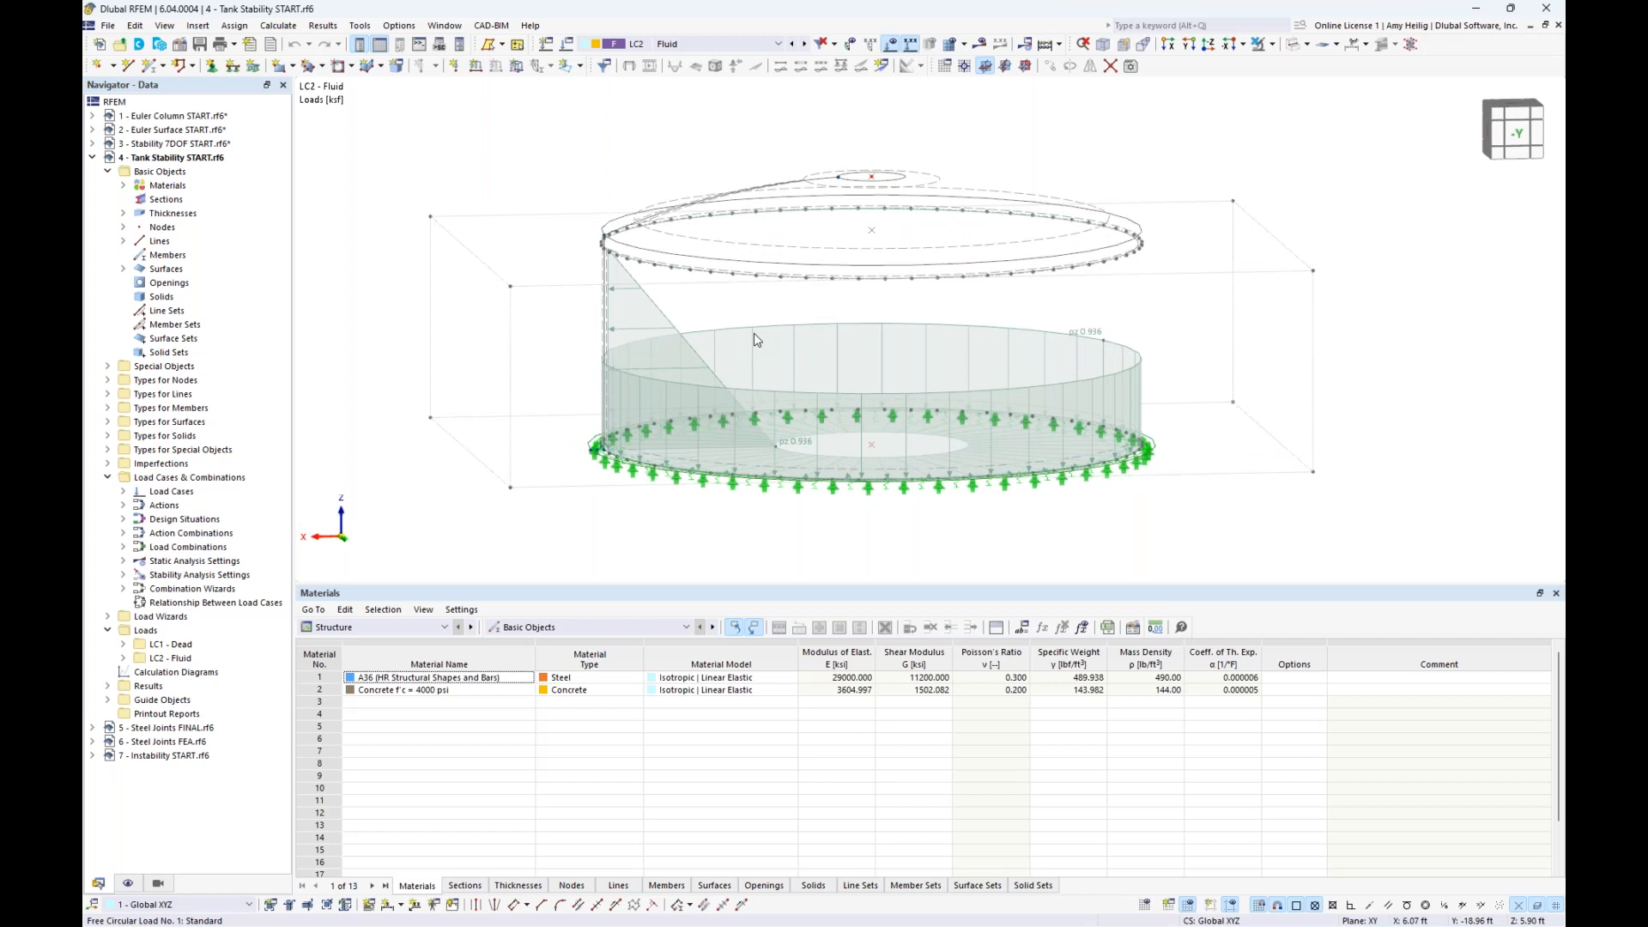
scroll(763, 338, up, 2)
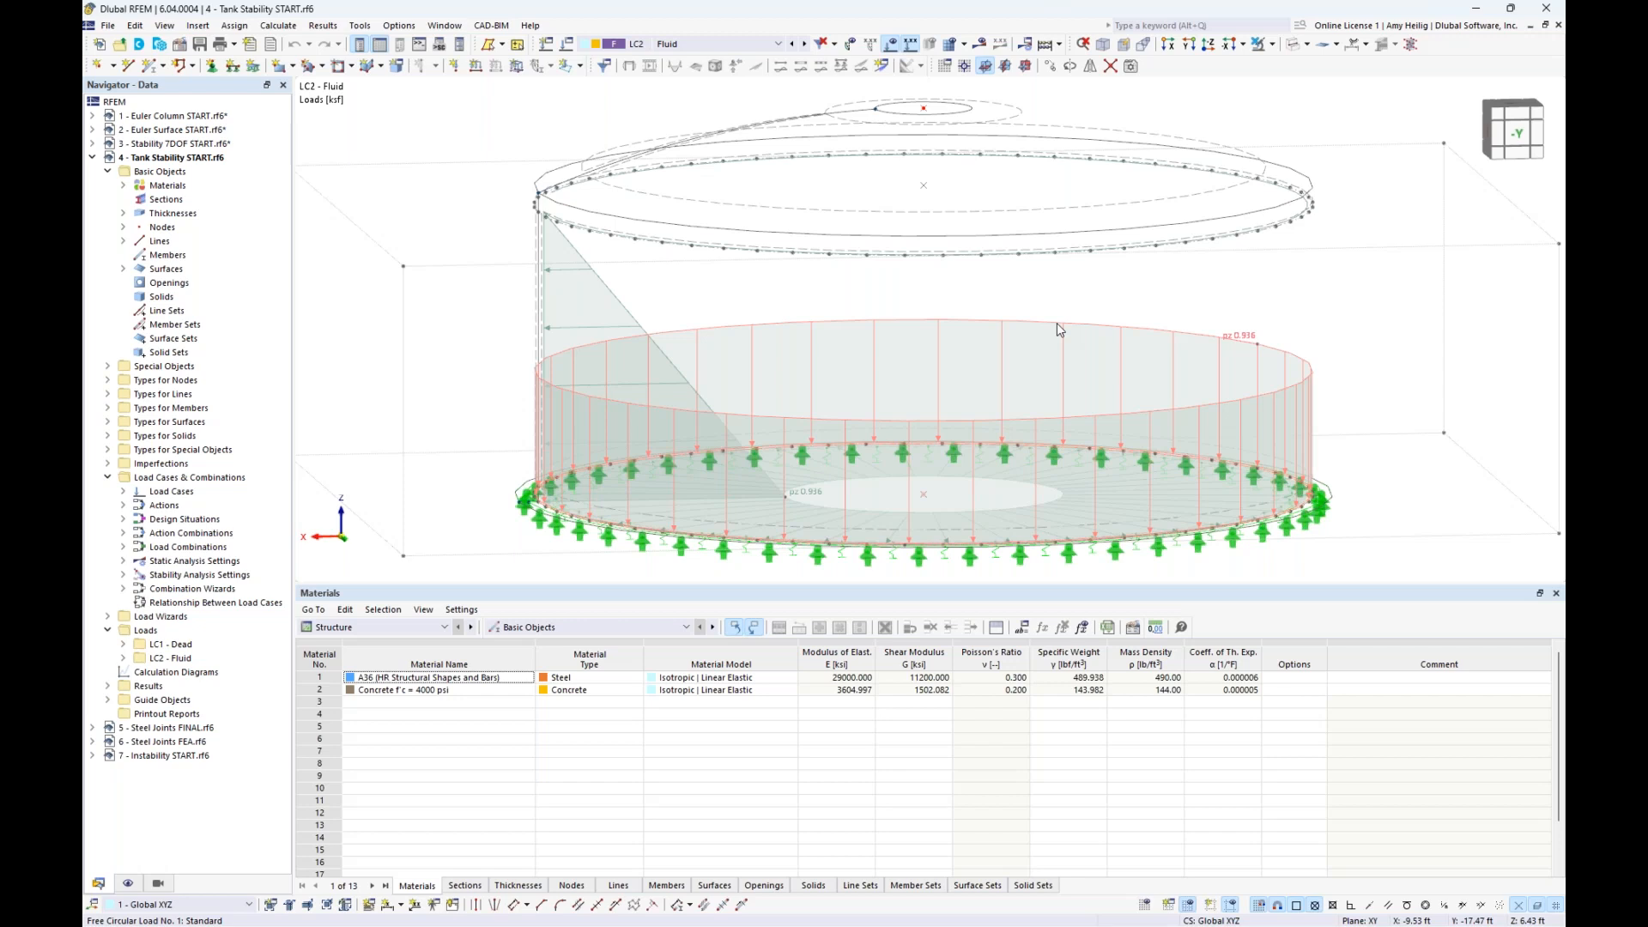
scroll(1058, 323, down, 2)
middle_drag(984, 300, 920, 291)
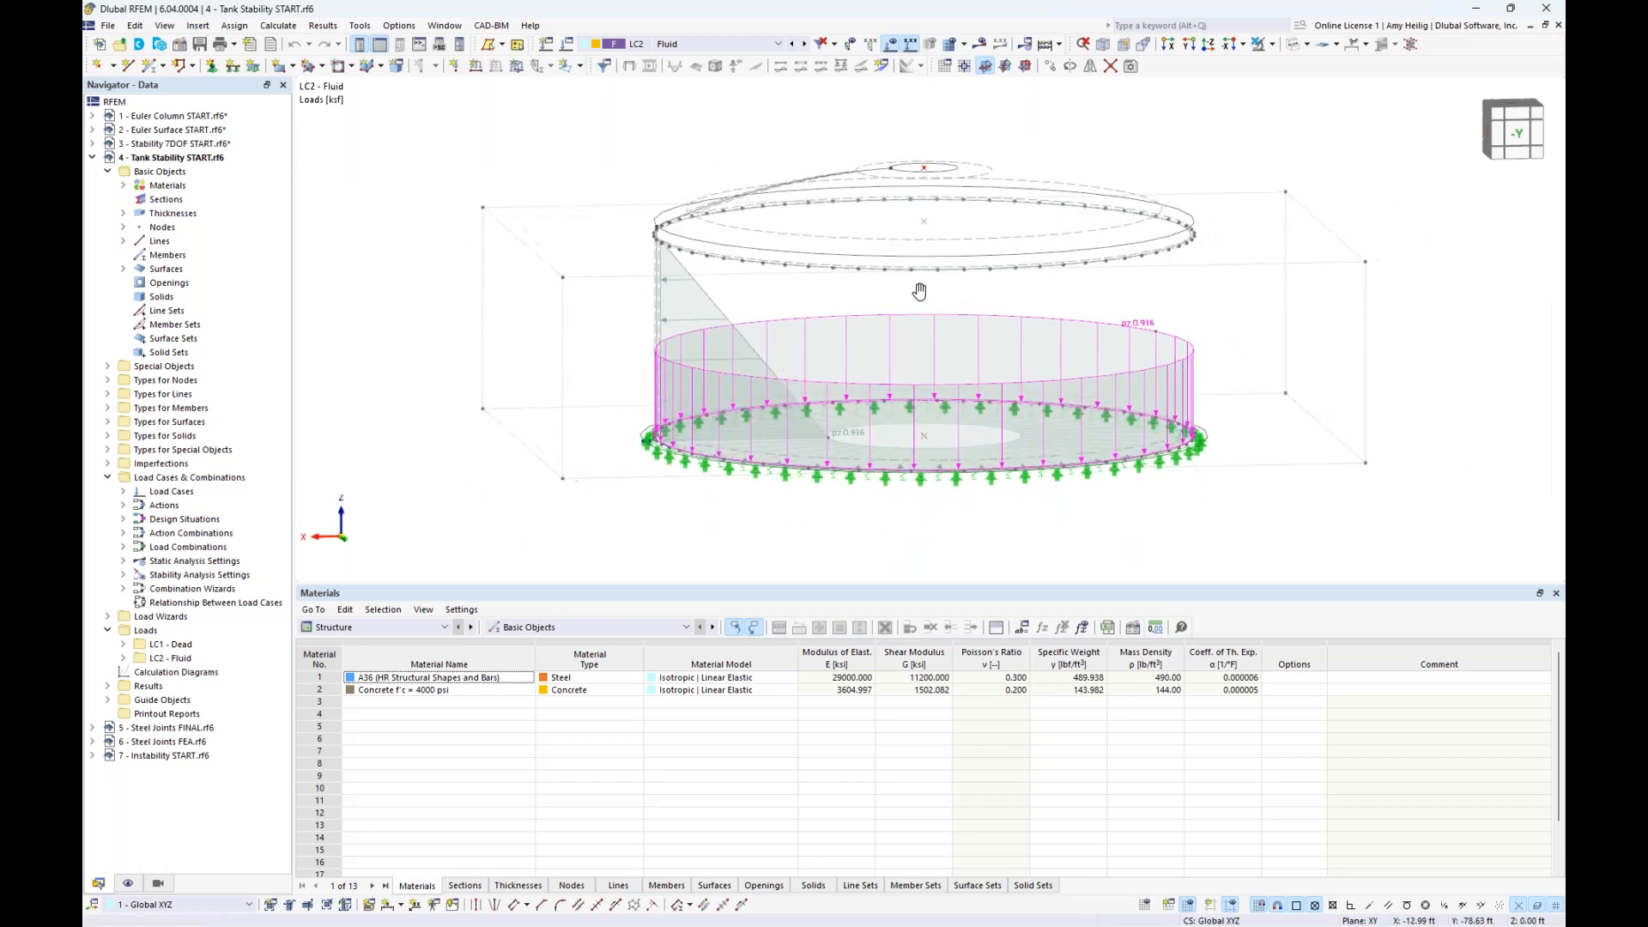
- Highlight the fluid pressure load on the tank wall, clear the selection and hide the load display
click(1354, 302)
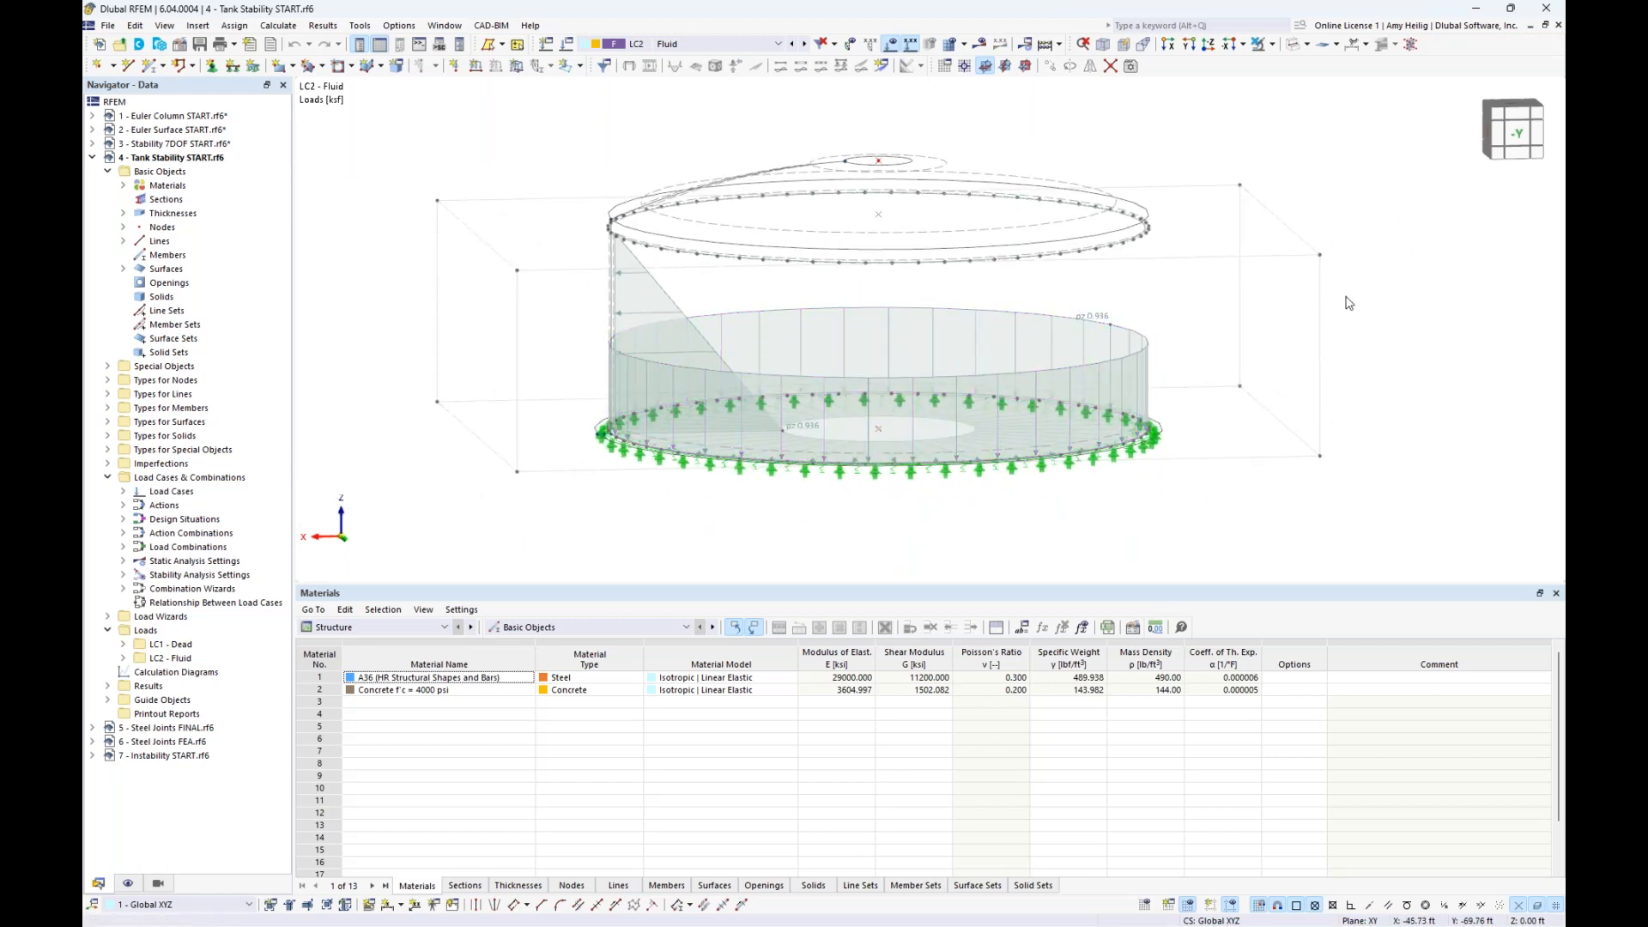
click(669, 304)
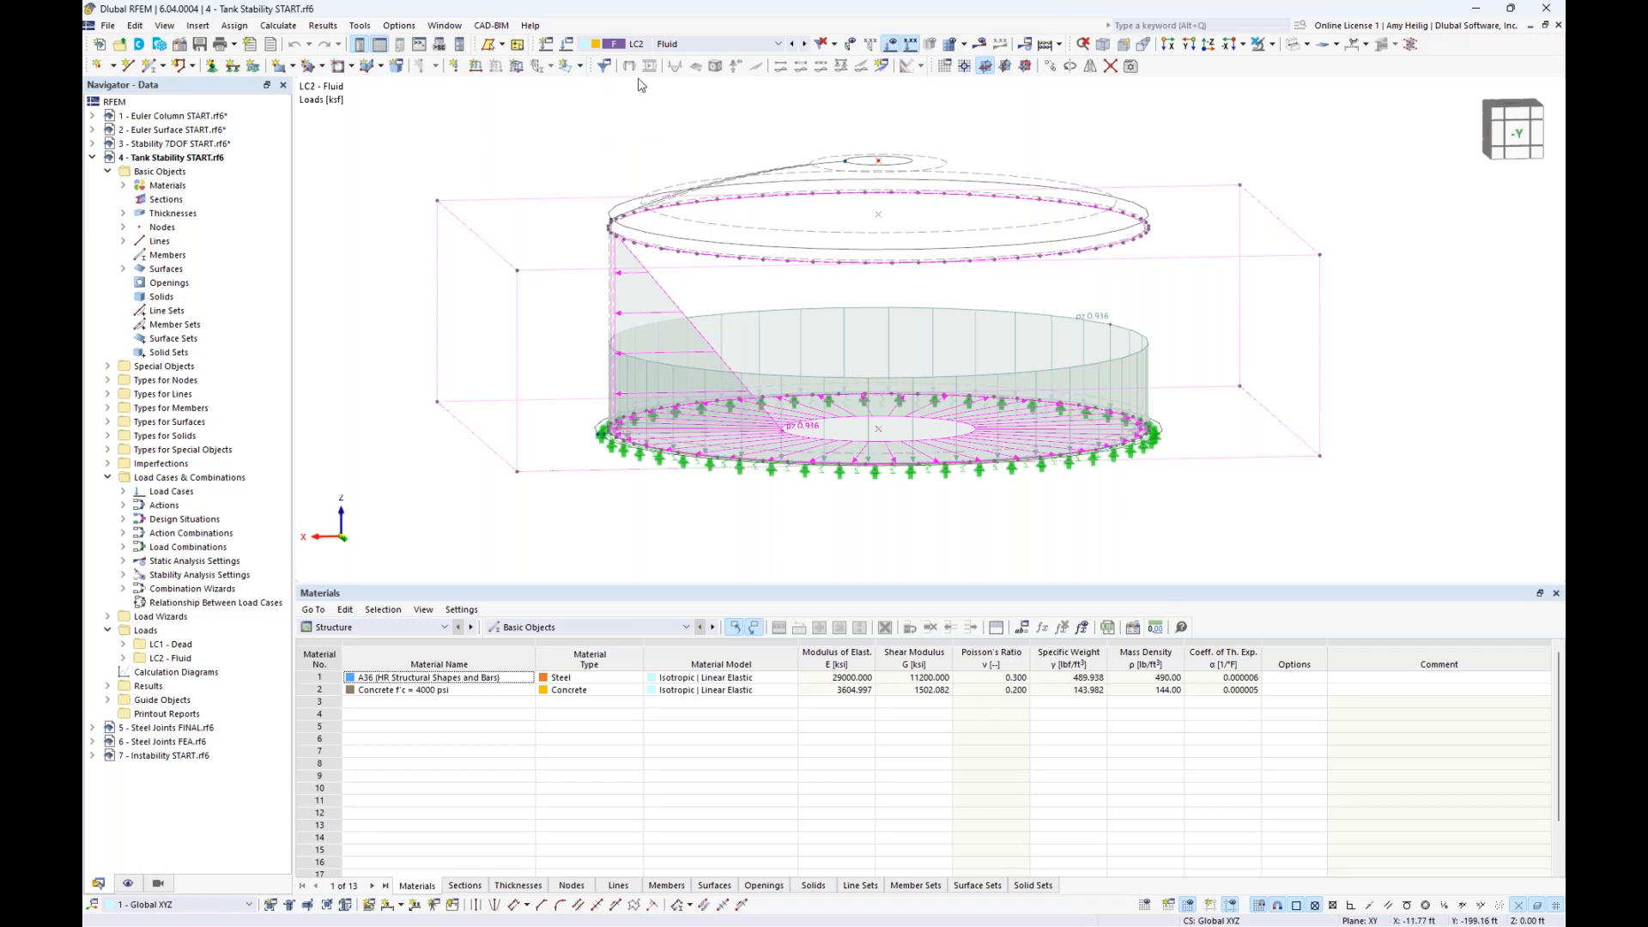
click(580, 140)
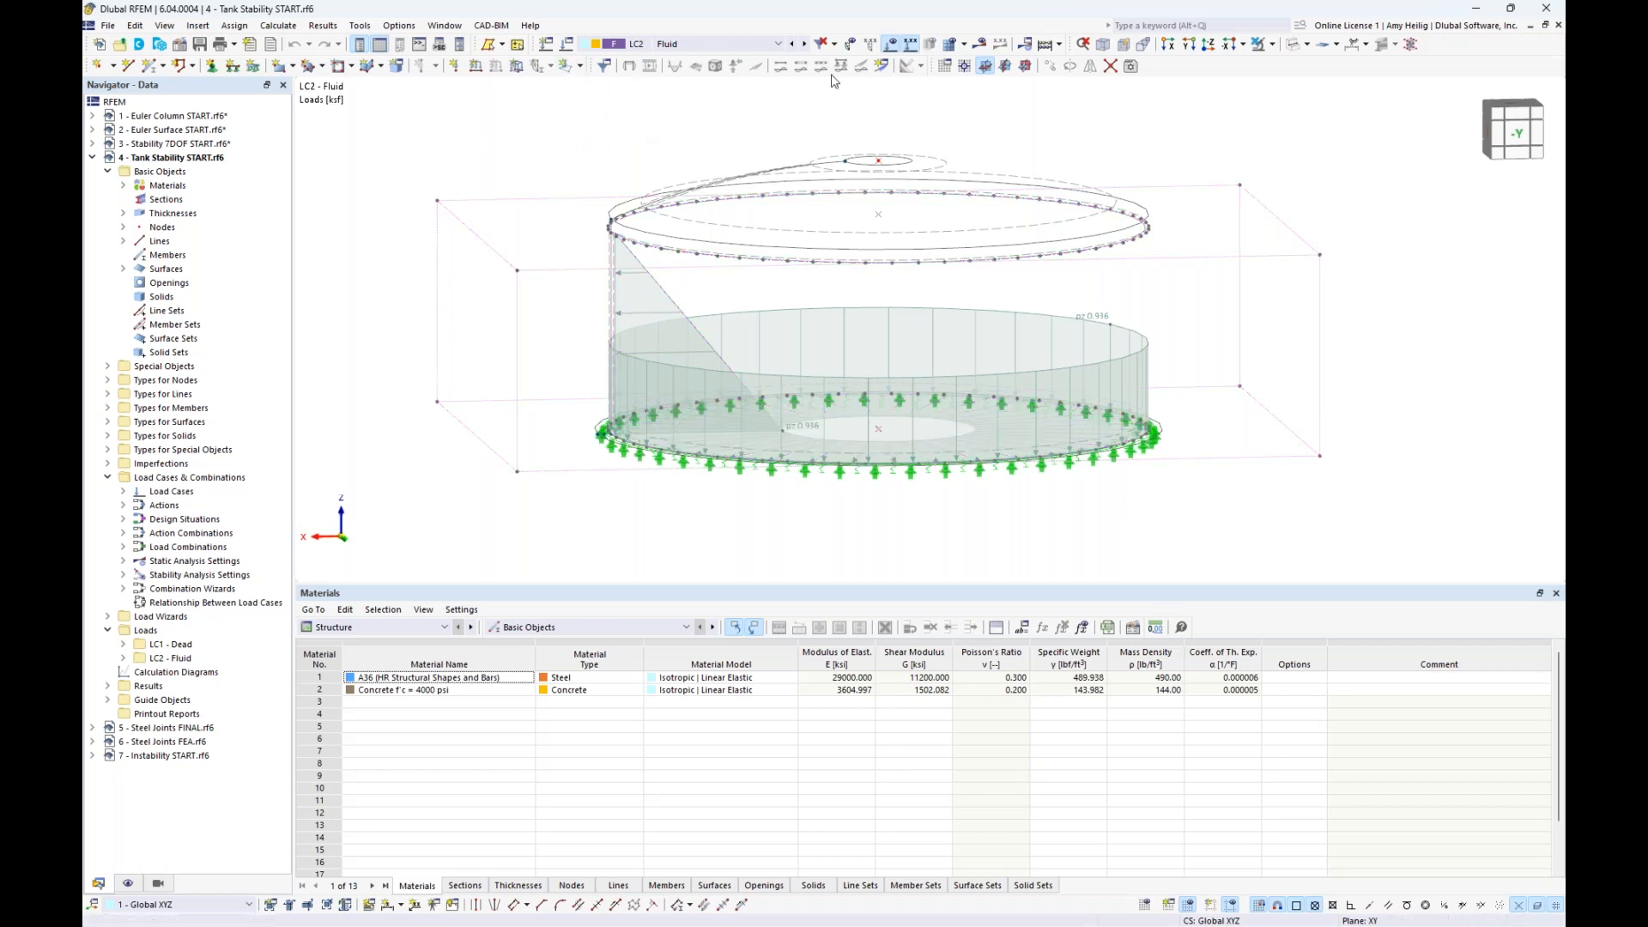
click(891, 44)
- Activate the Structure Stability critical load calculation for load case LC2 Fluid with settings ST1 and calculate it
click(567, 46)
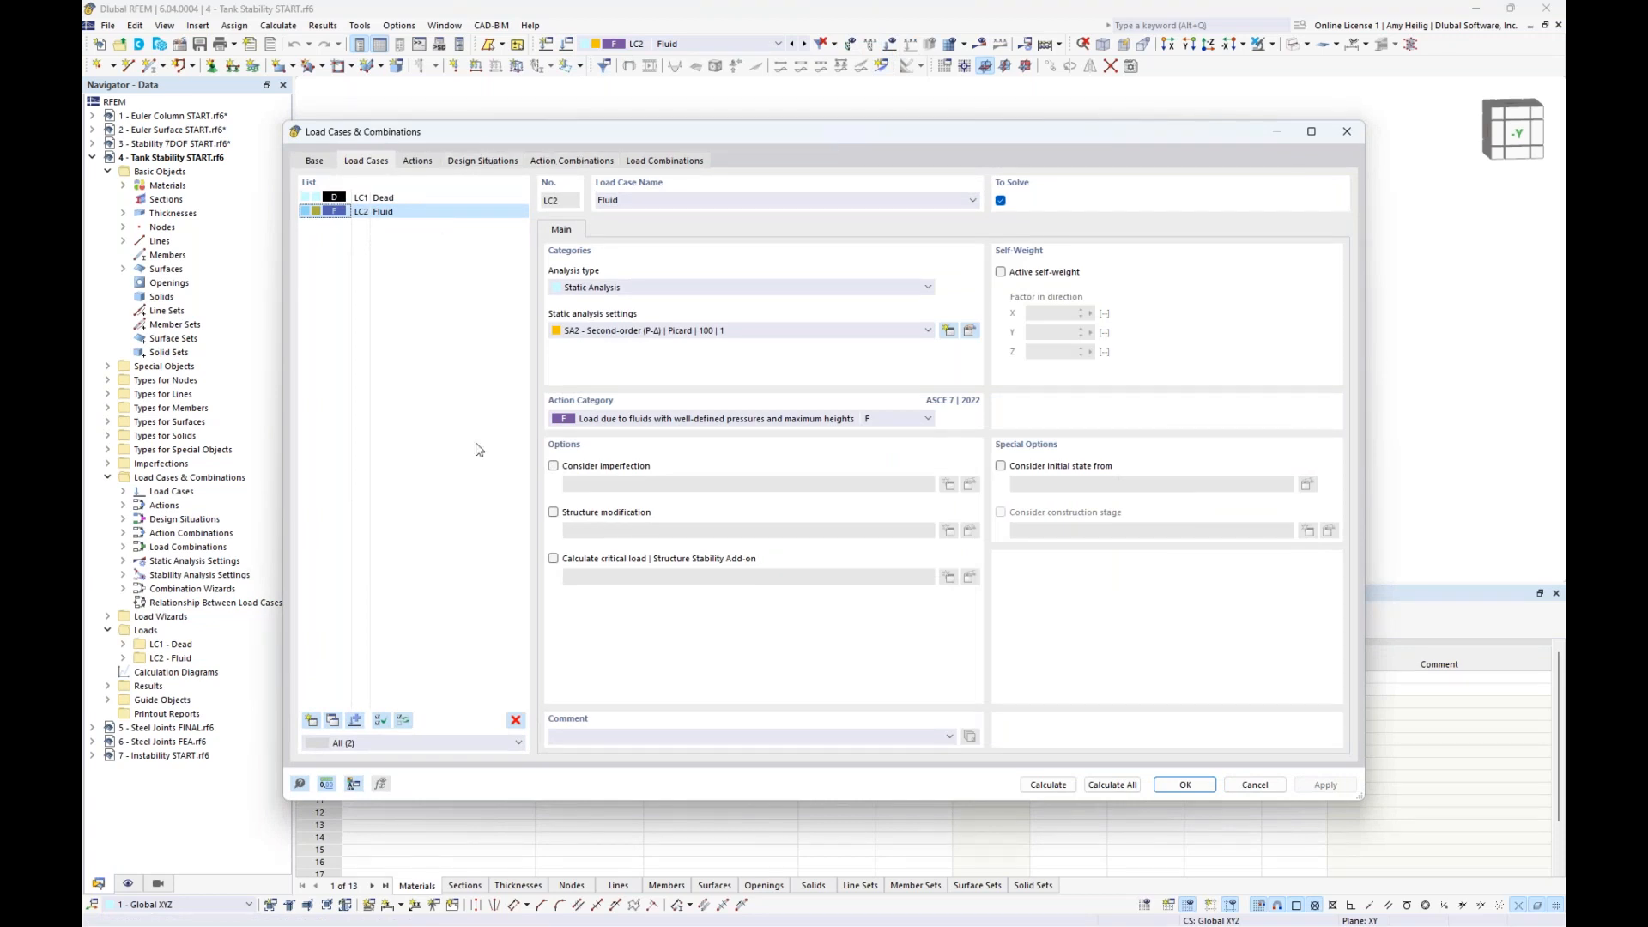
click(553, 560)
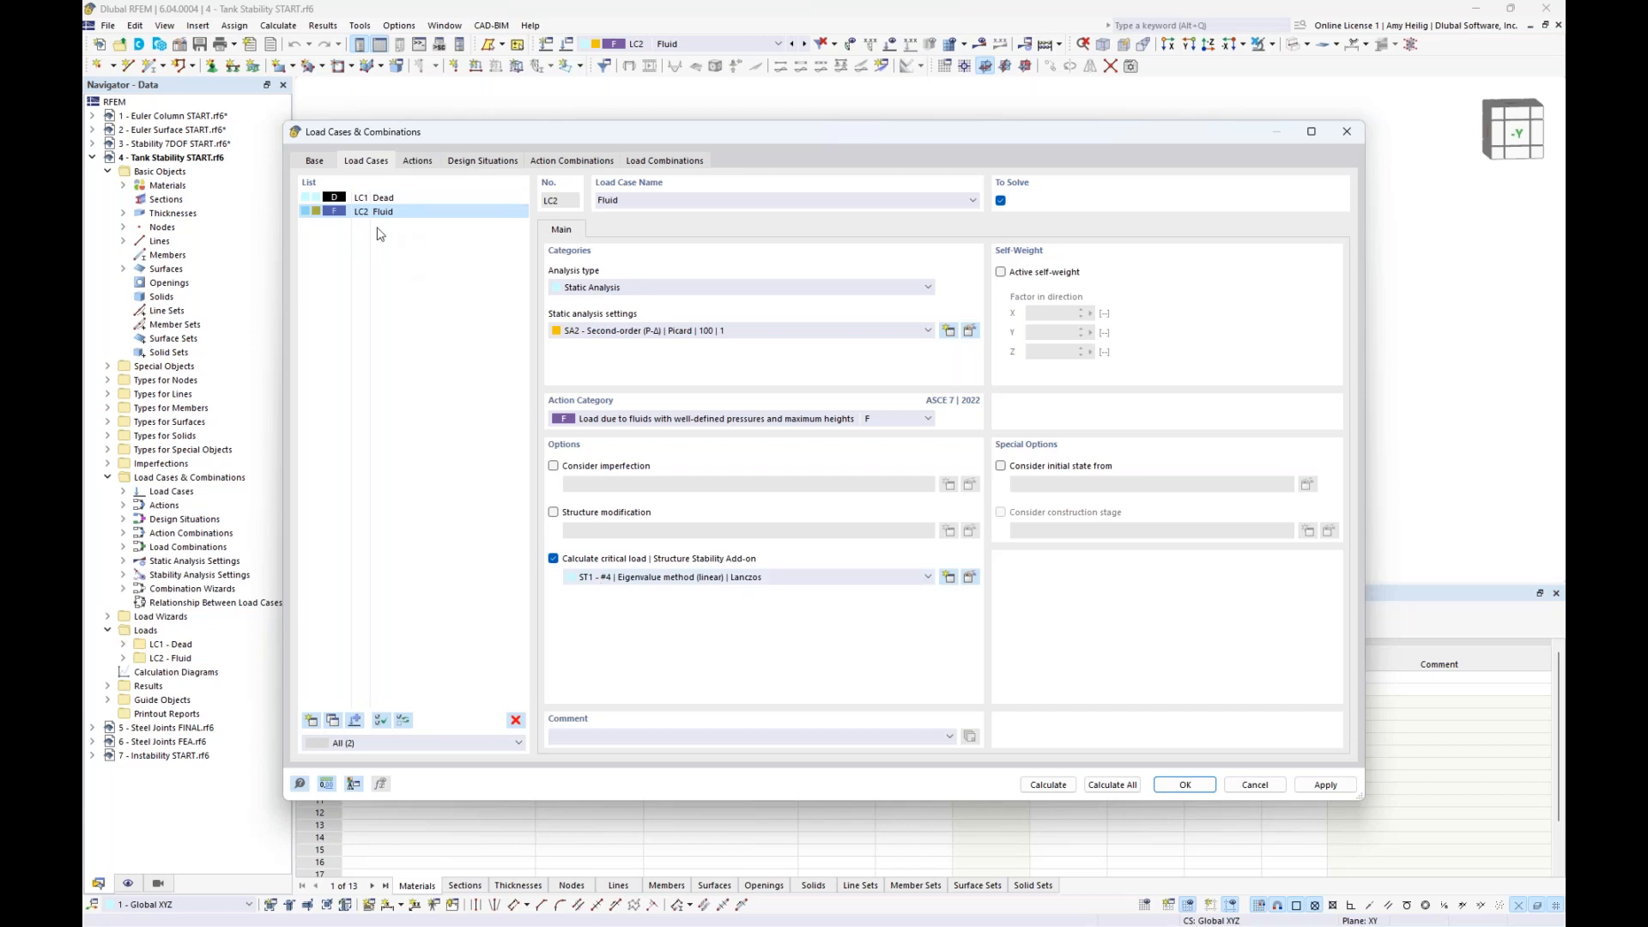
click(1065, 788)
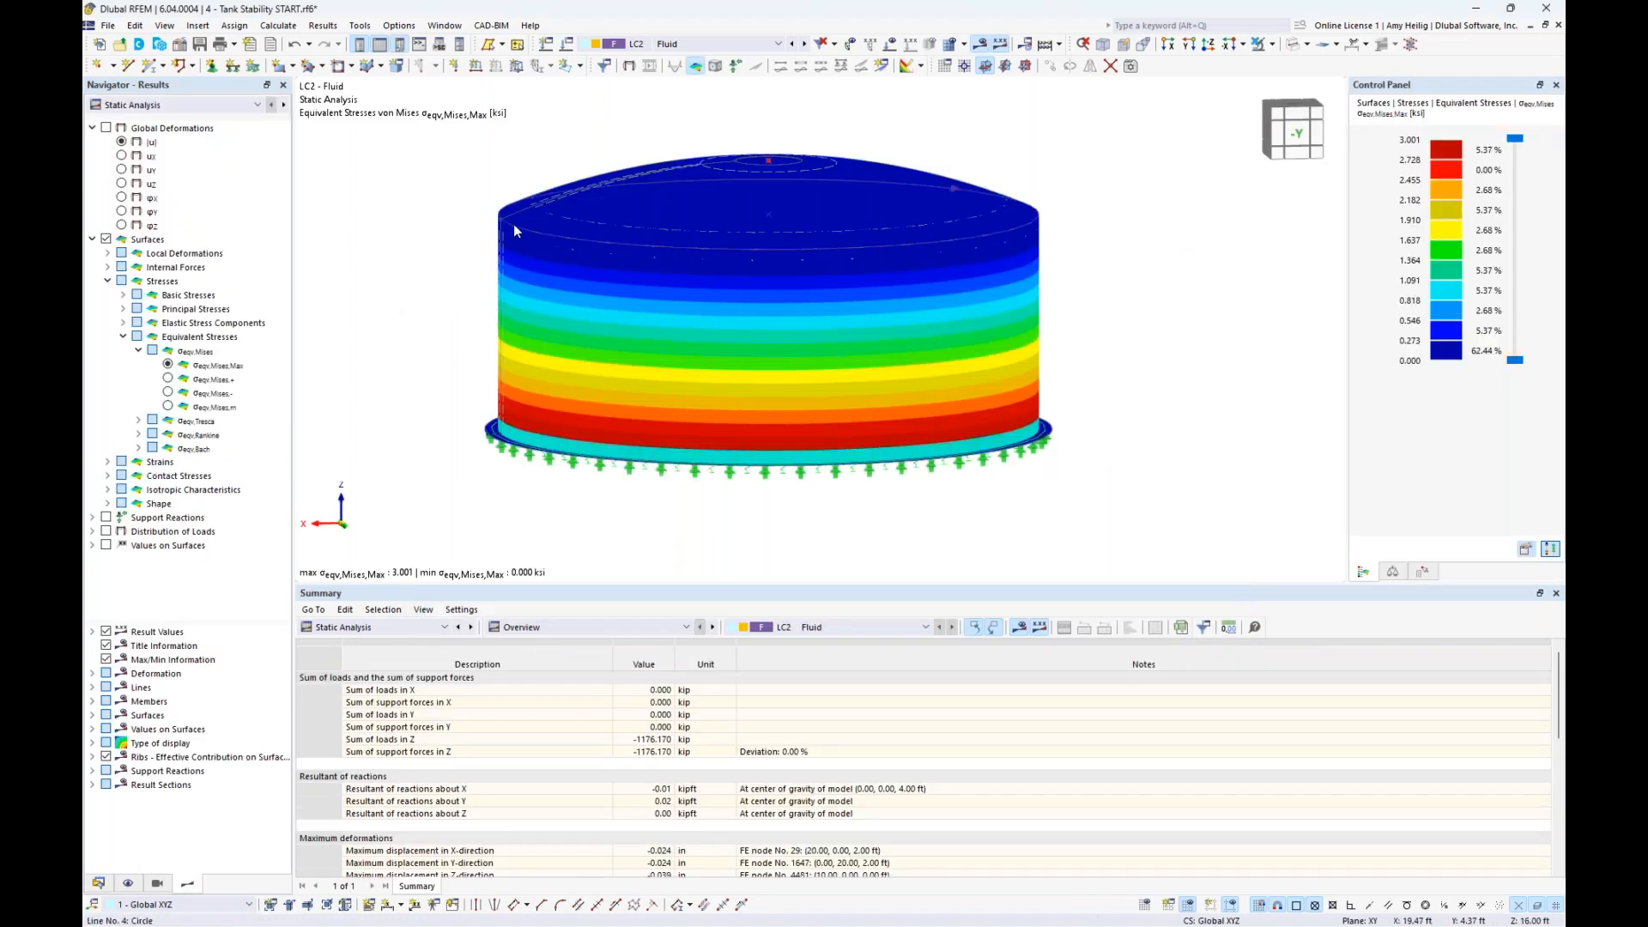
- Show the LC2 stability analysis results and isolate the tank's cylindrical wall so its mode shape can be viewed alone
click(195, 105)
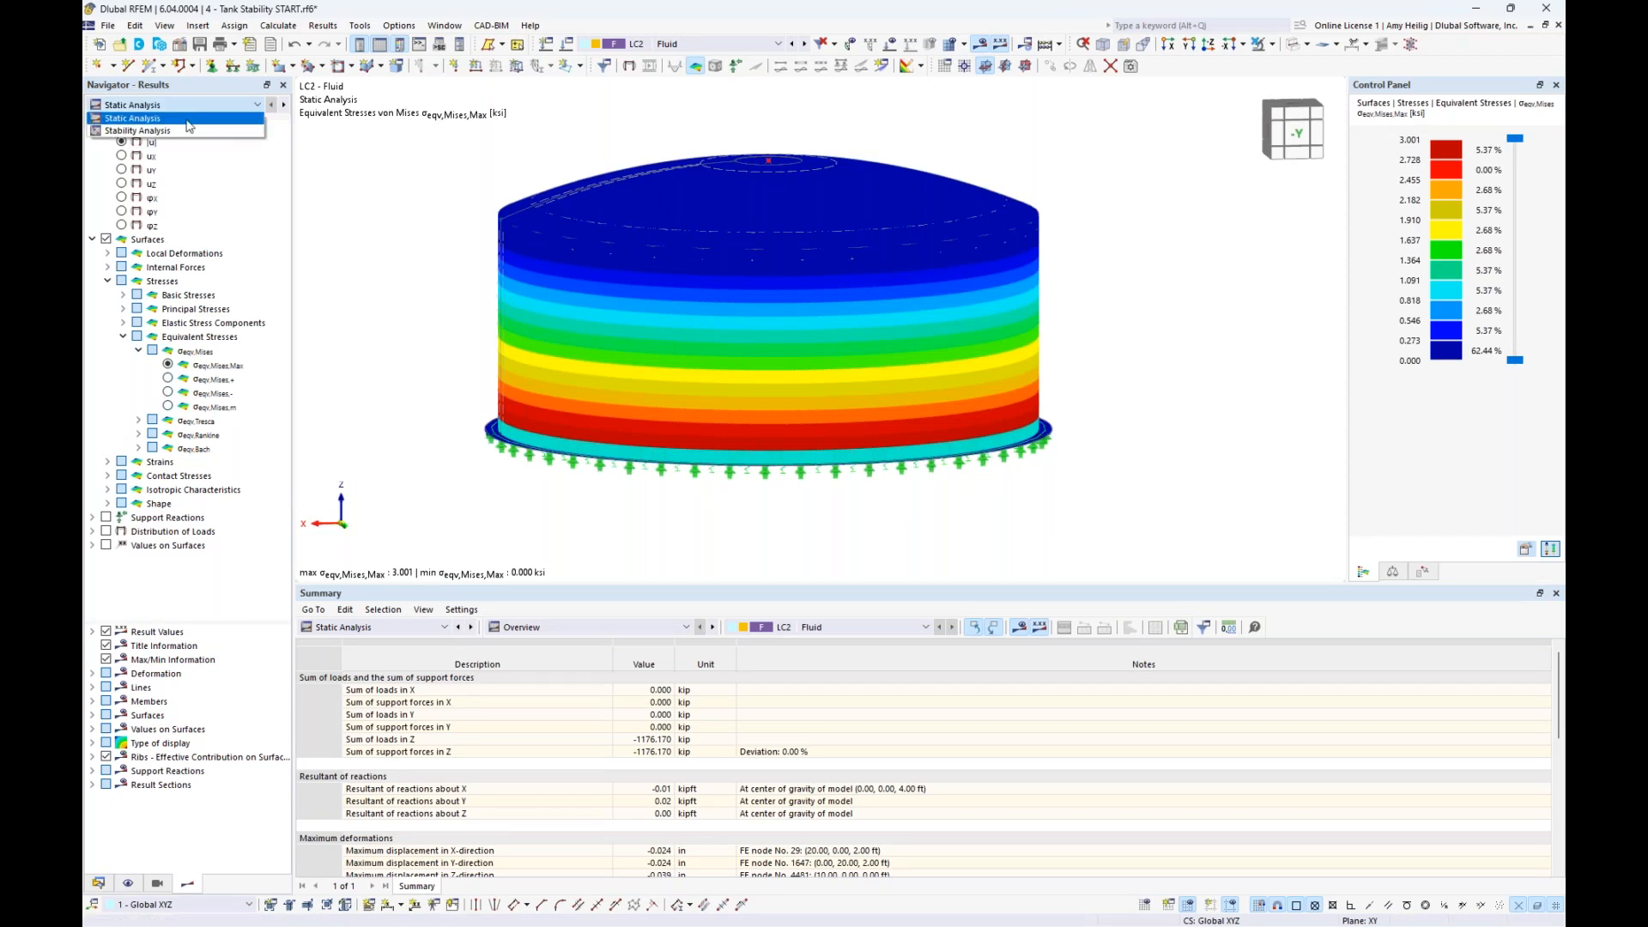
click(186, 131)
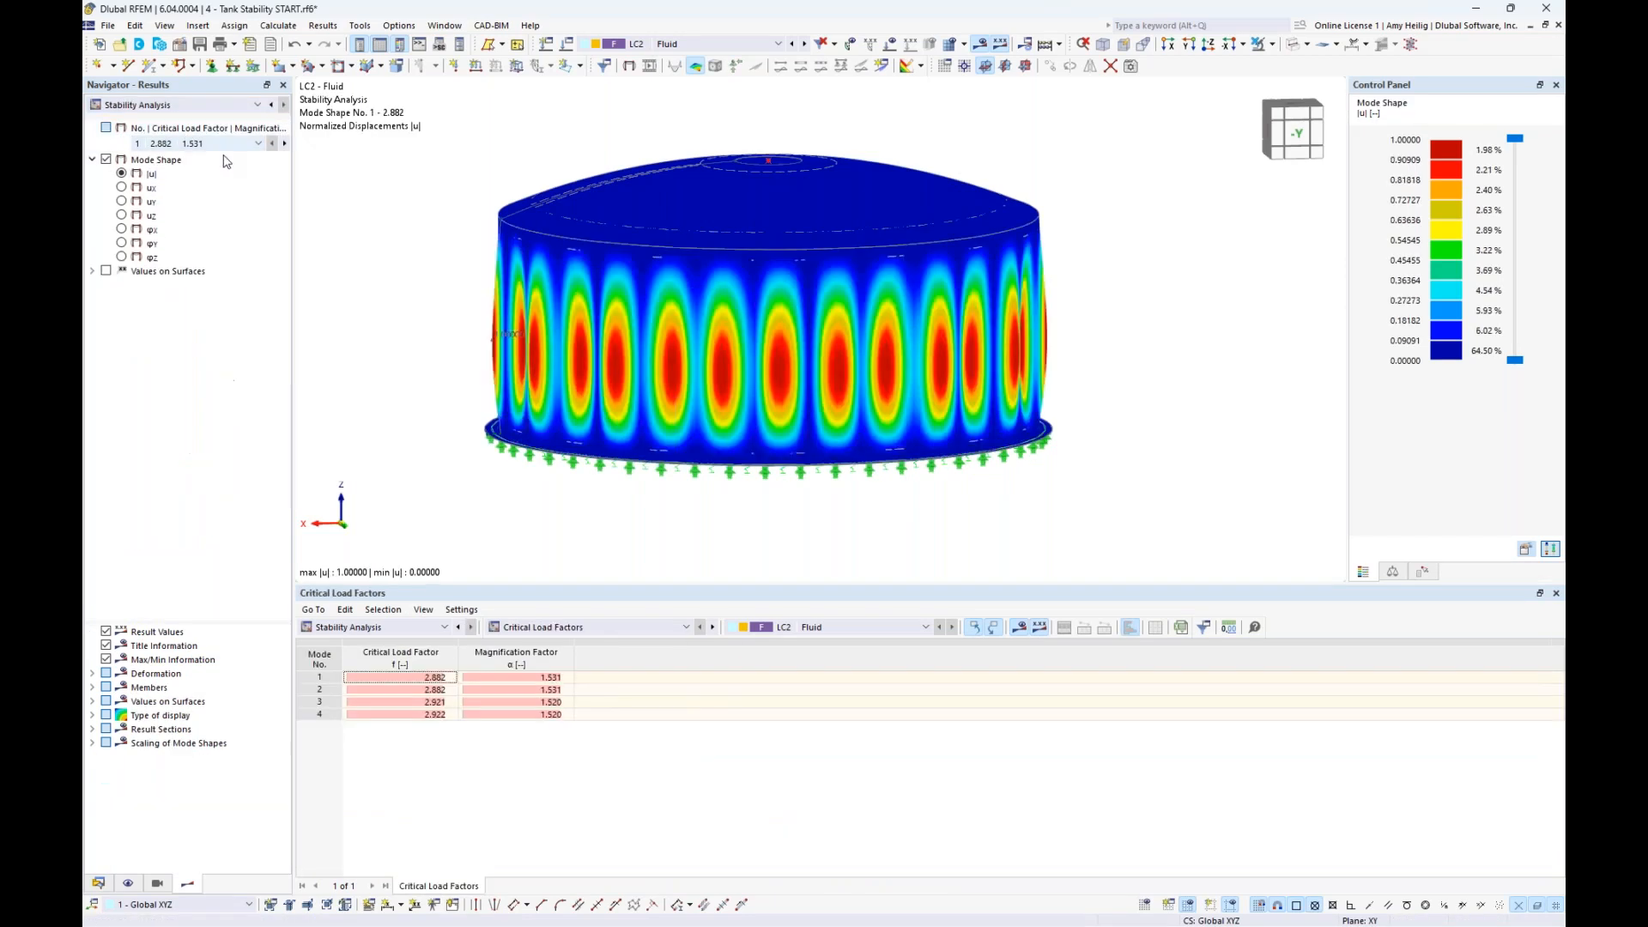
middle_drag(408, 314, 435, 333)
drag(1160, 395, 467, 309)
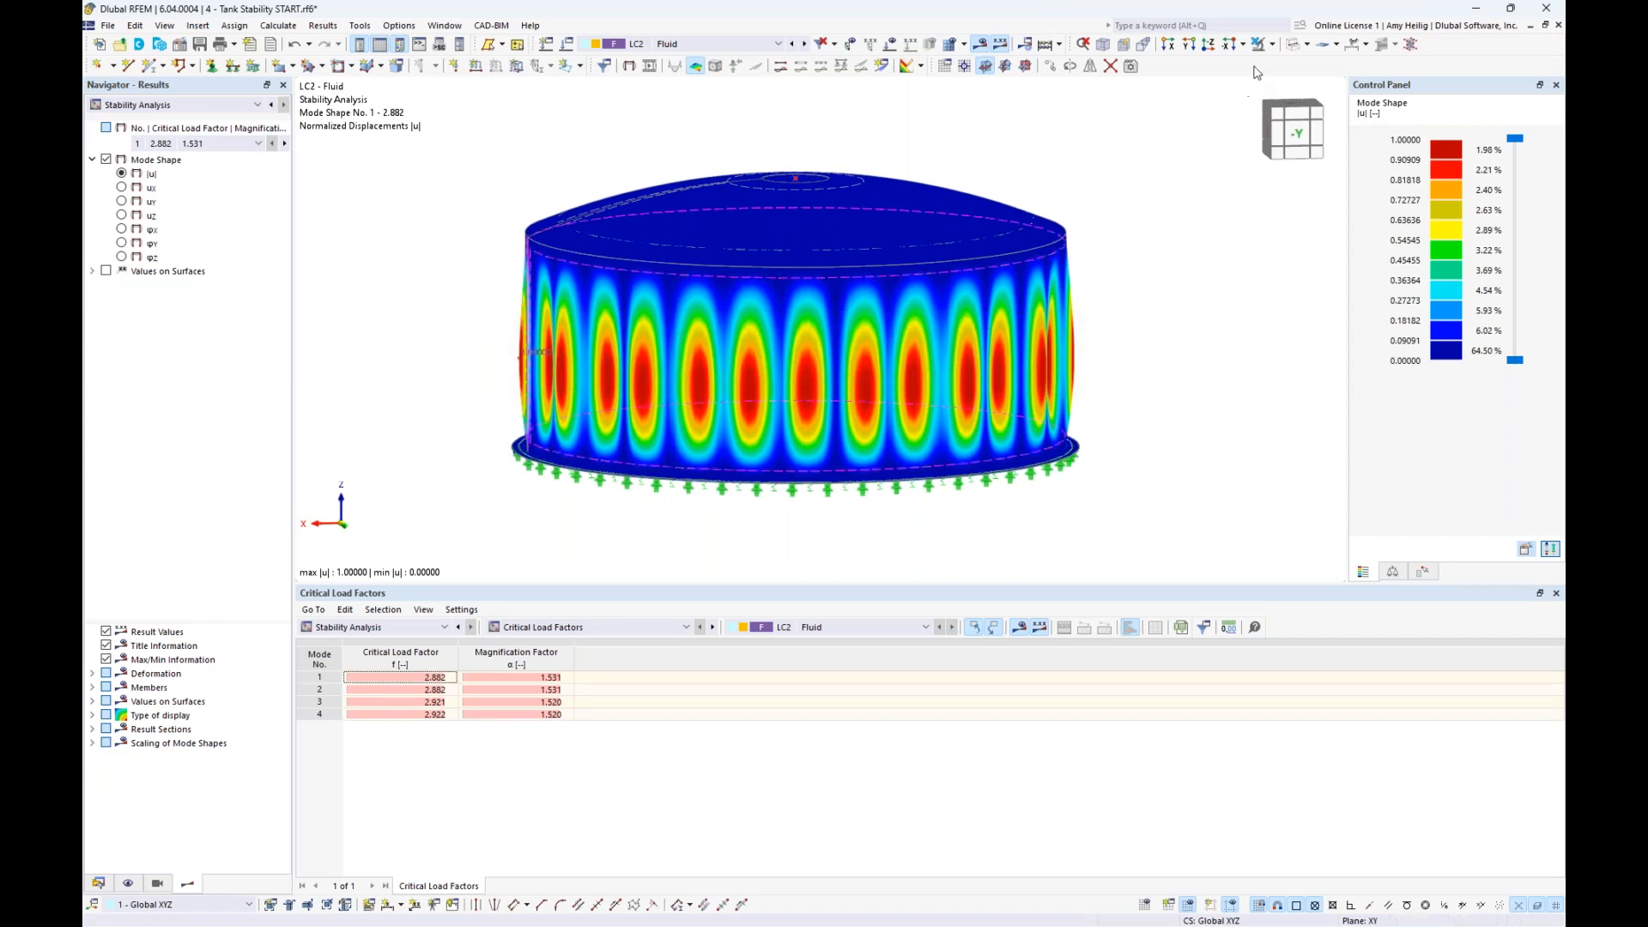
click(1272, 45)
click(1322, 59)
ctrl+middle_drag(1122, 224, 1141, 268)
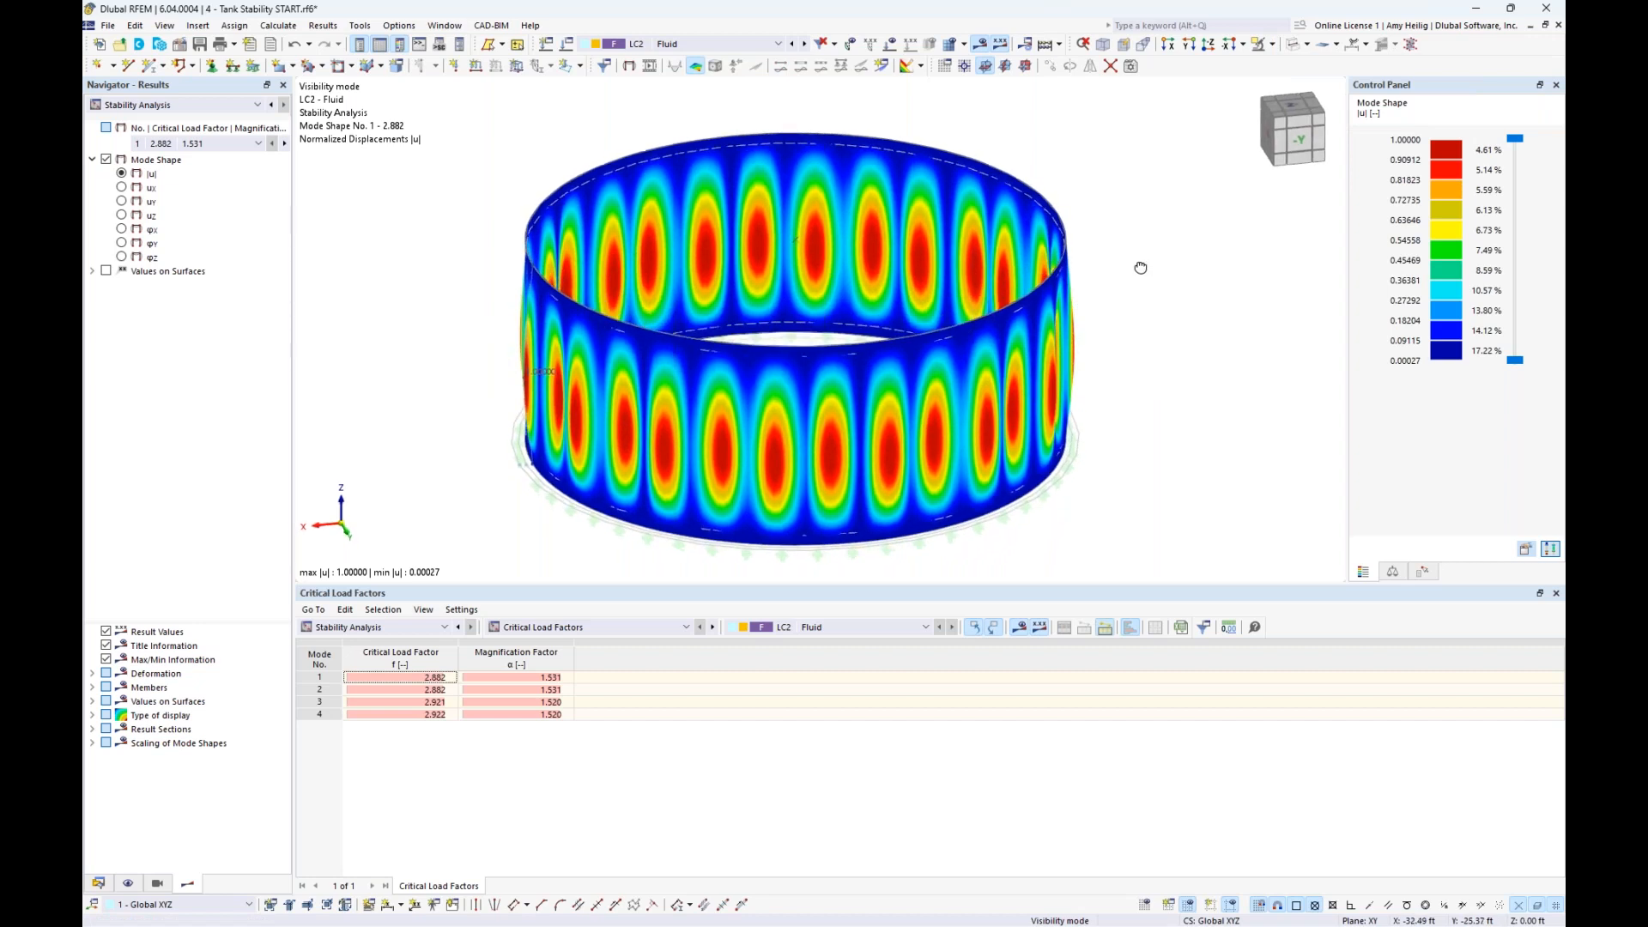
- Examine the wall's buckling mode shapes 1 to 4 around the tank and return to mode 1
click(405, 679)
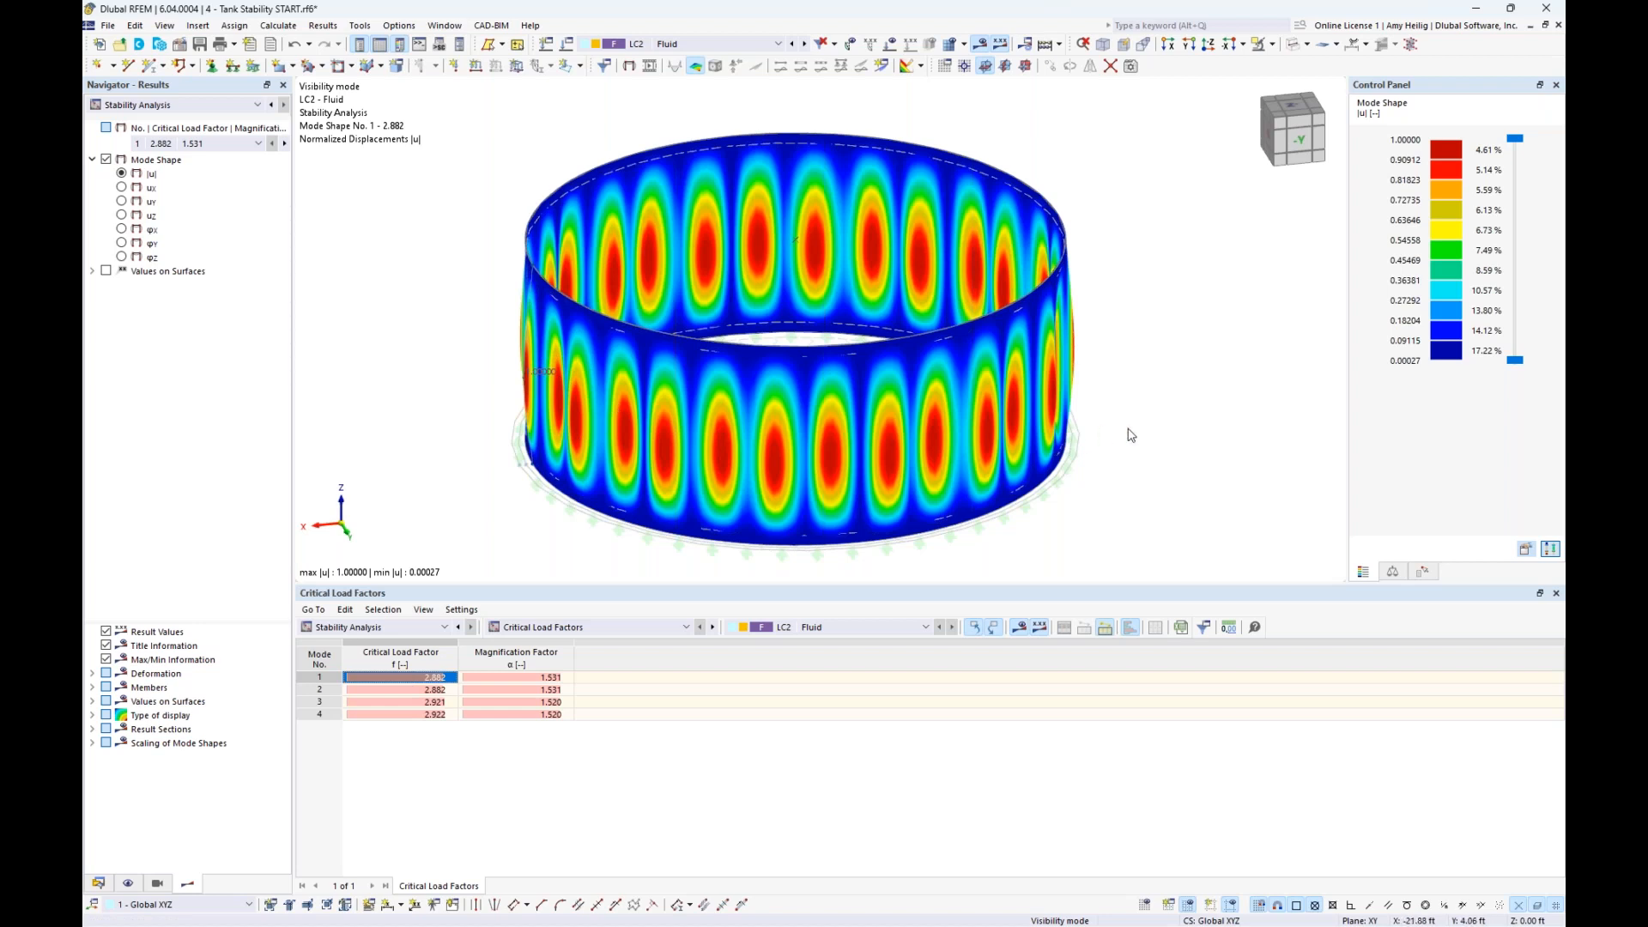
ctrl+middle_drag(1157, 430, 844, 428)
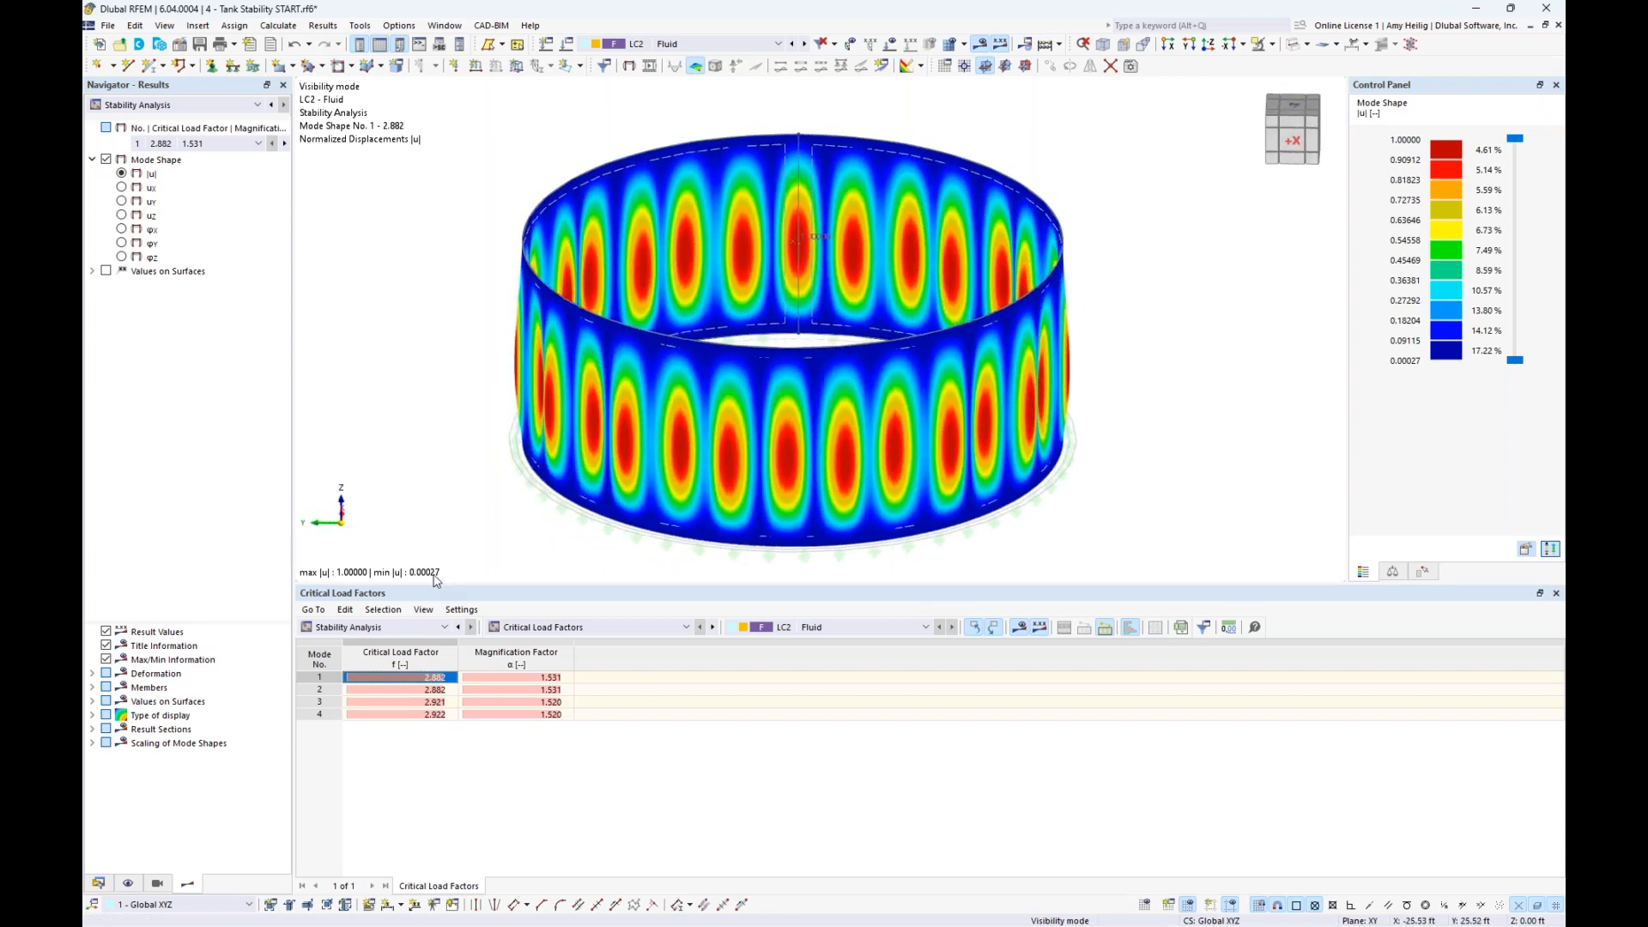
click(399, 689)
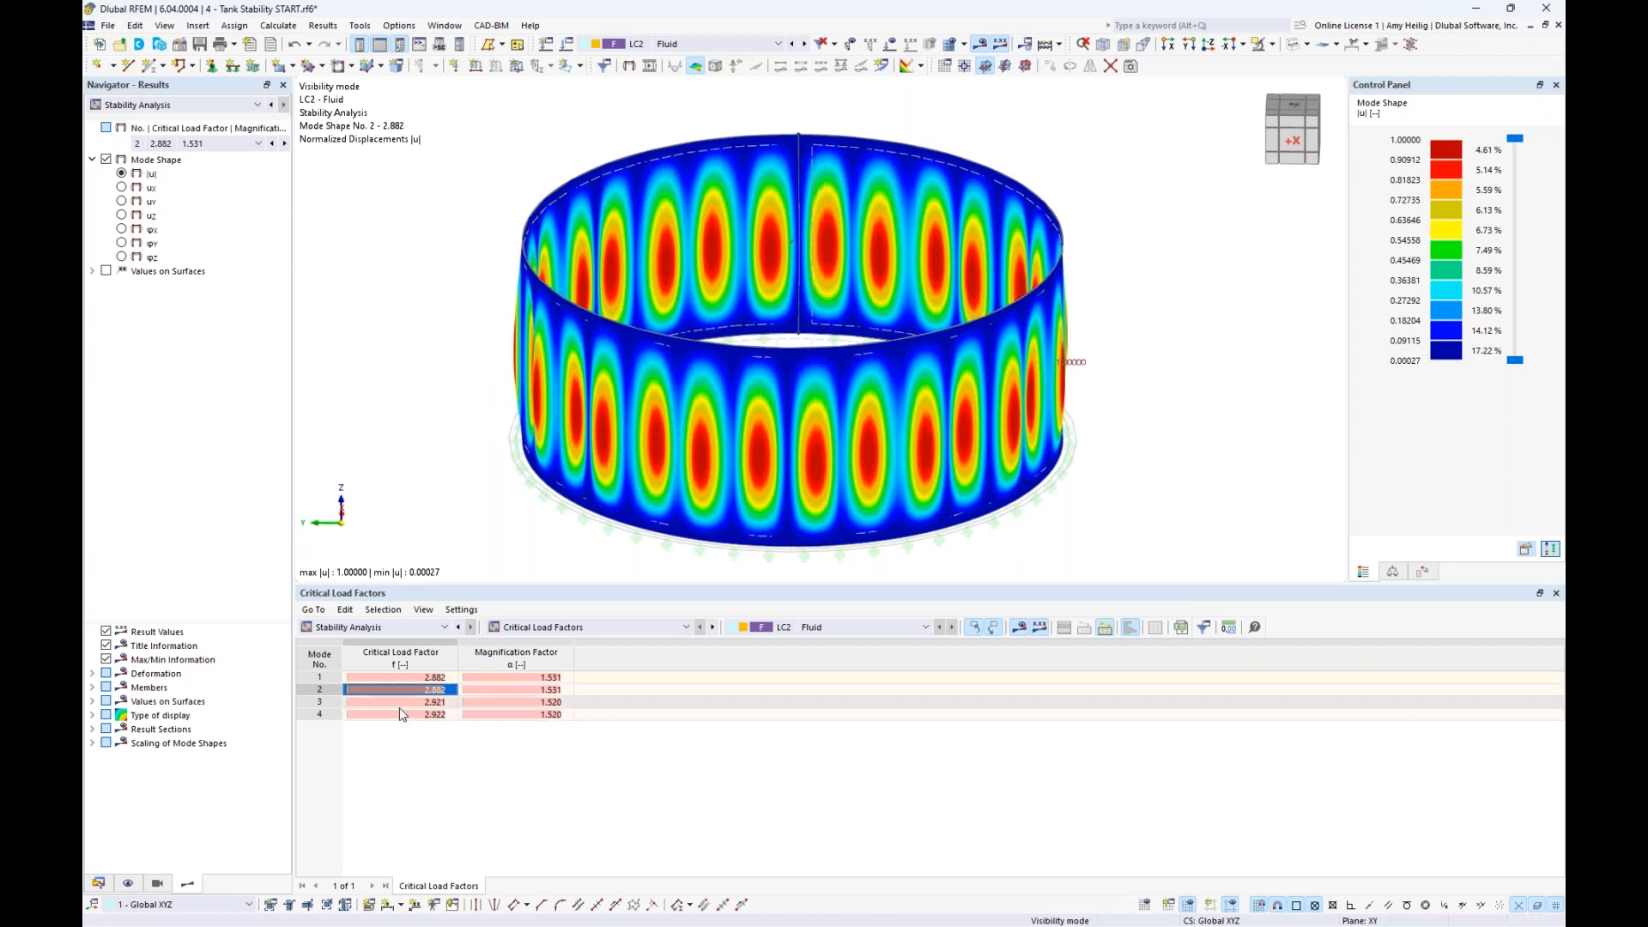
click(399, 703)
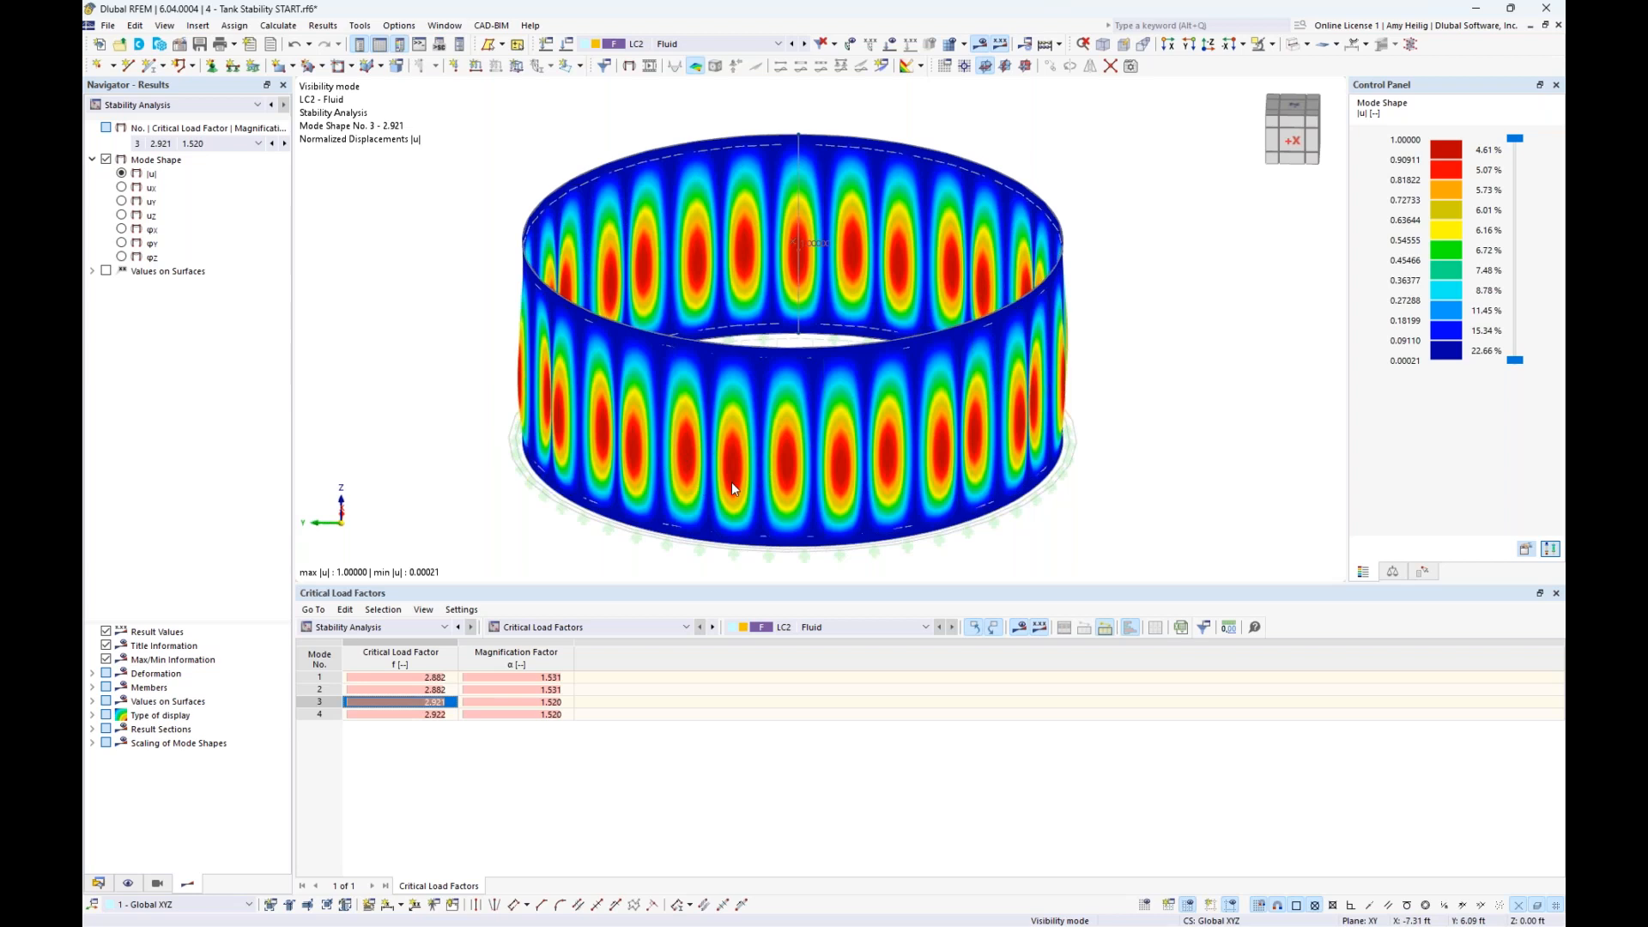
click(393, 714)
click(393, 678)
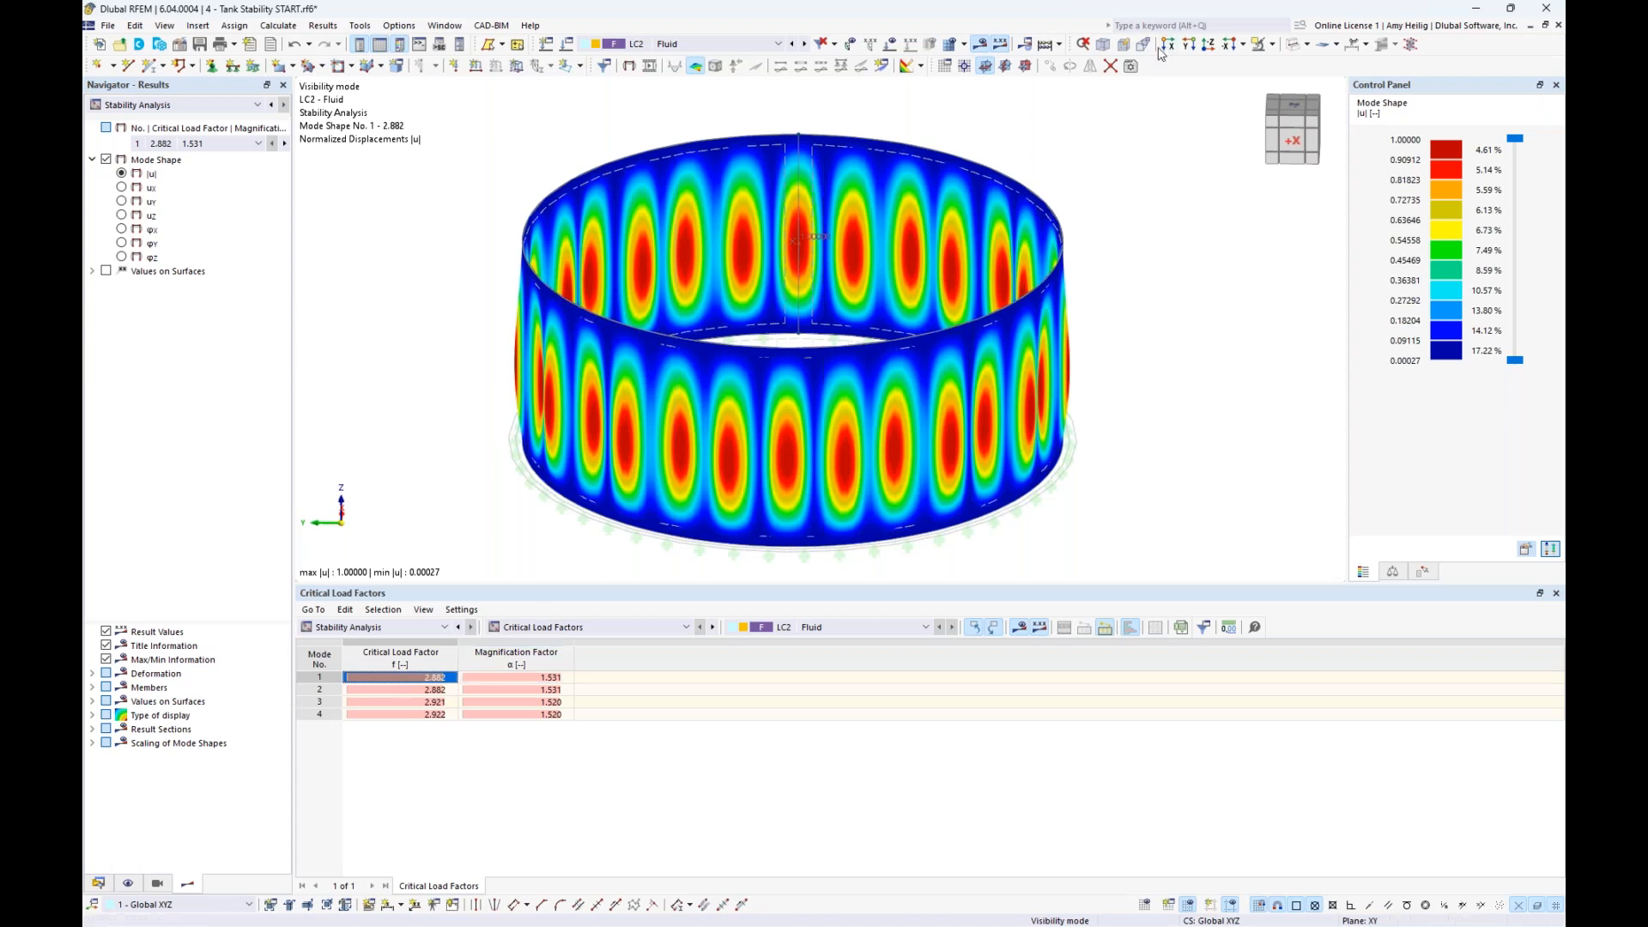
- Hide the results, display the model as a transparent solid and bring all tank objects back into view
click(984, 50)
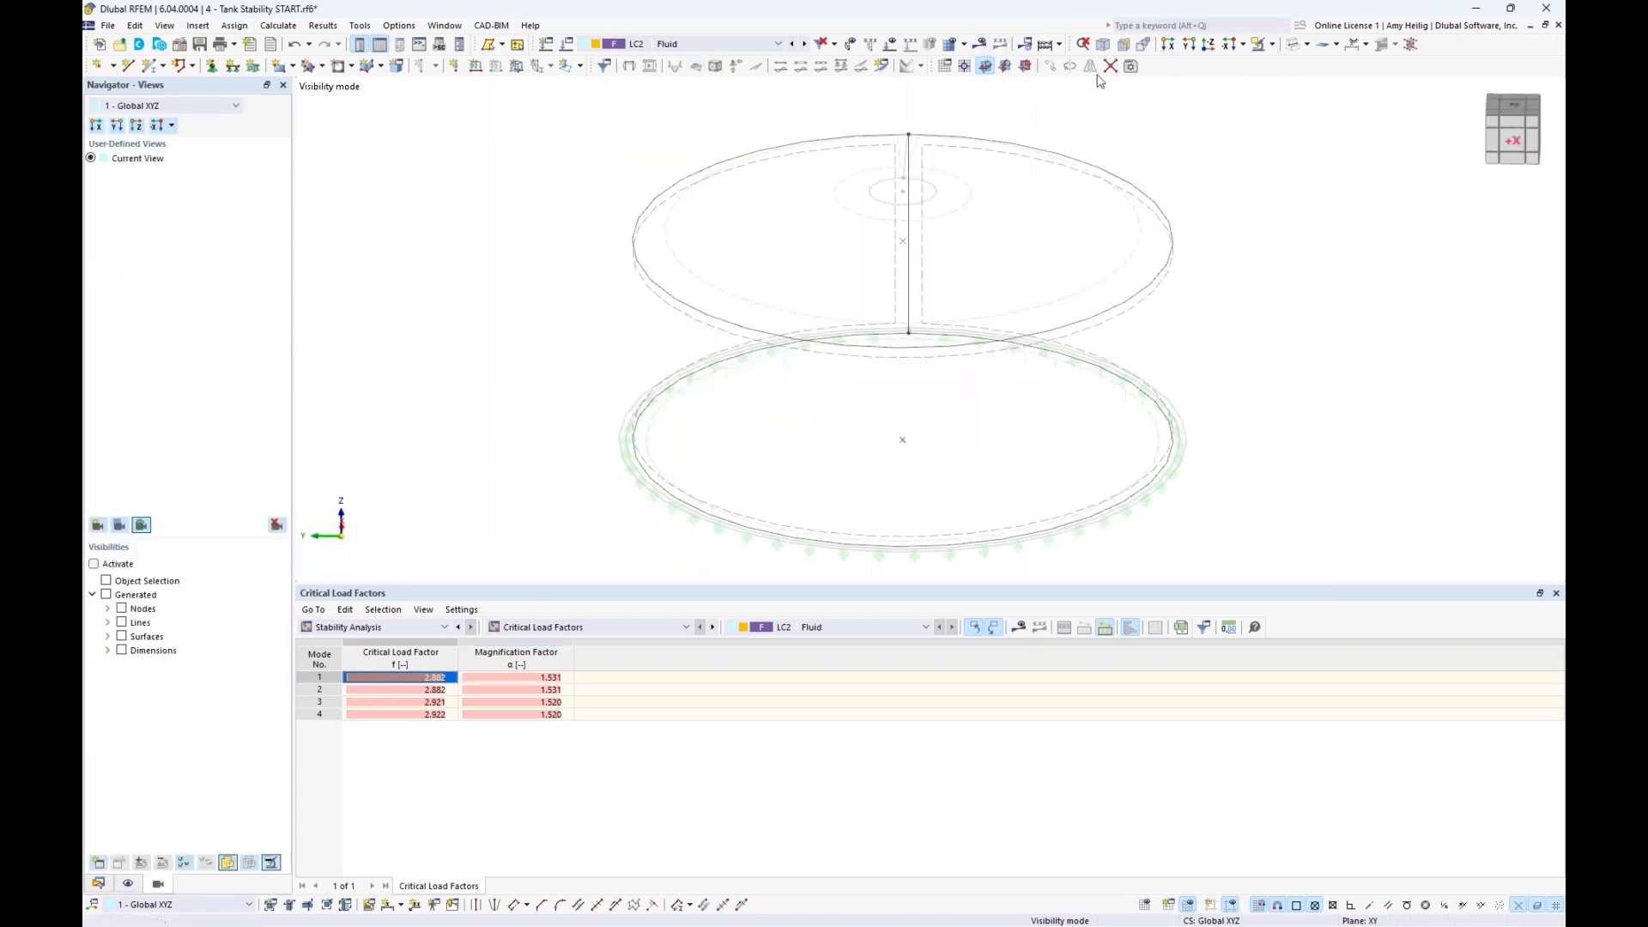
click(1308, 45)
click(1344, 99)
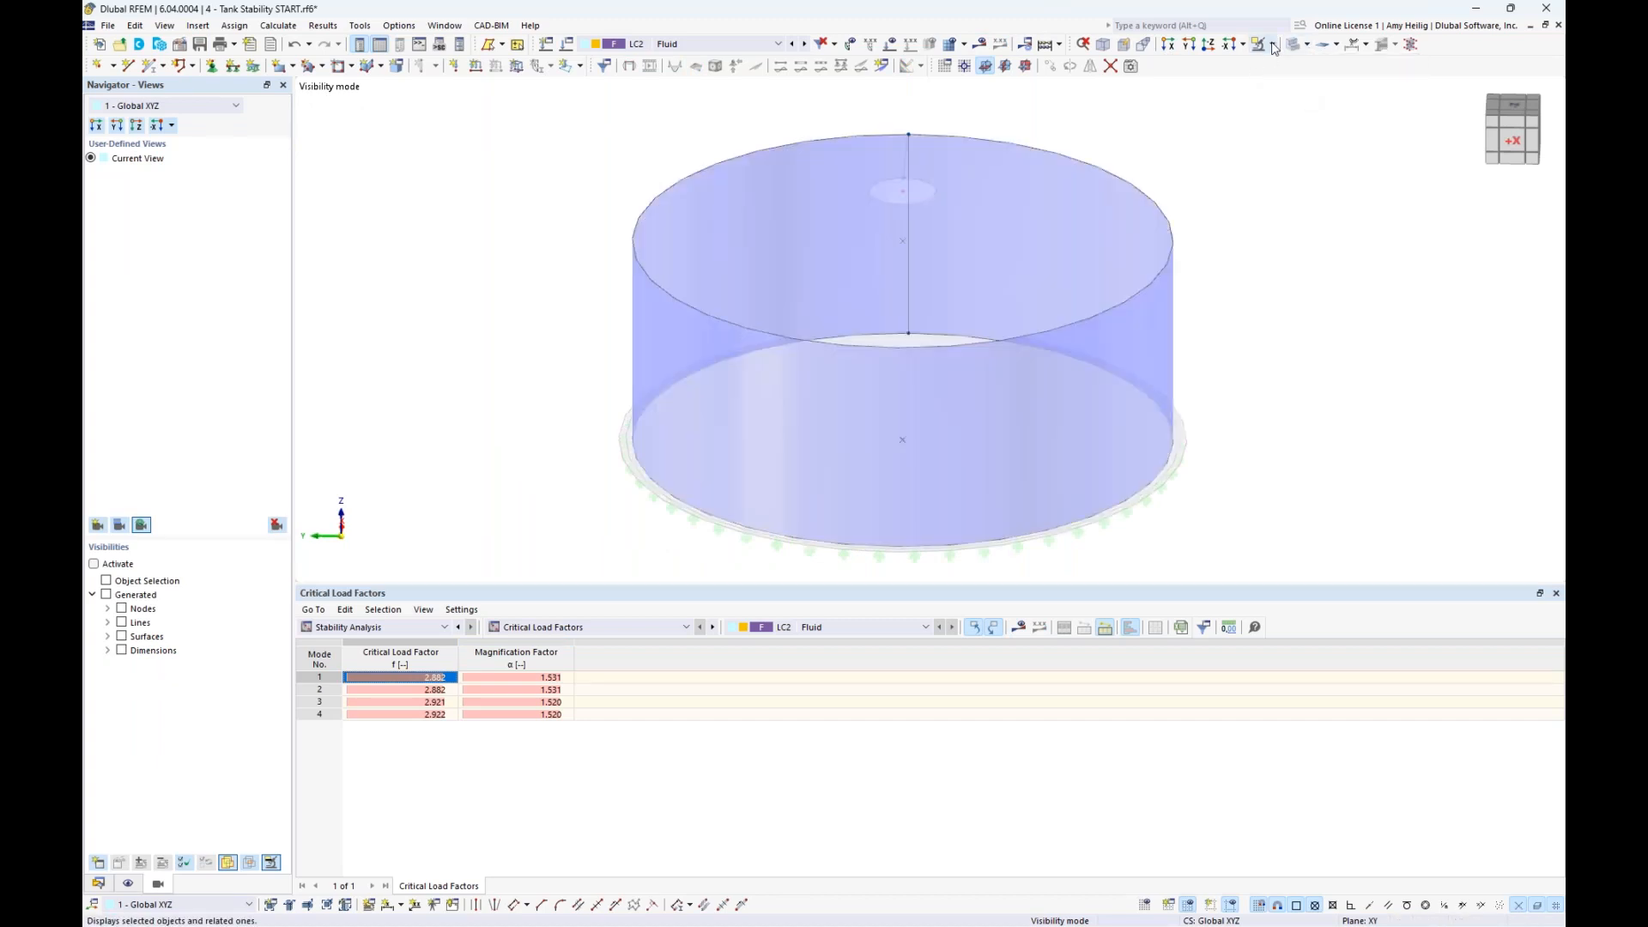
click(1272, 43)
click(1322, 177)
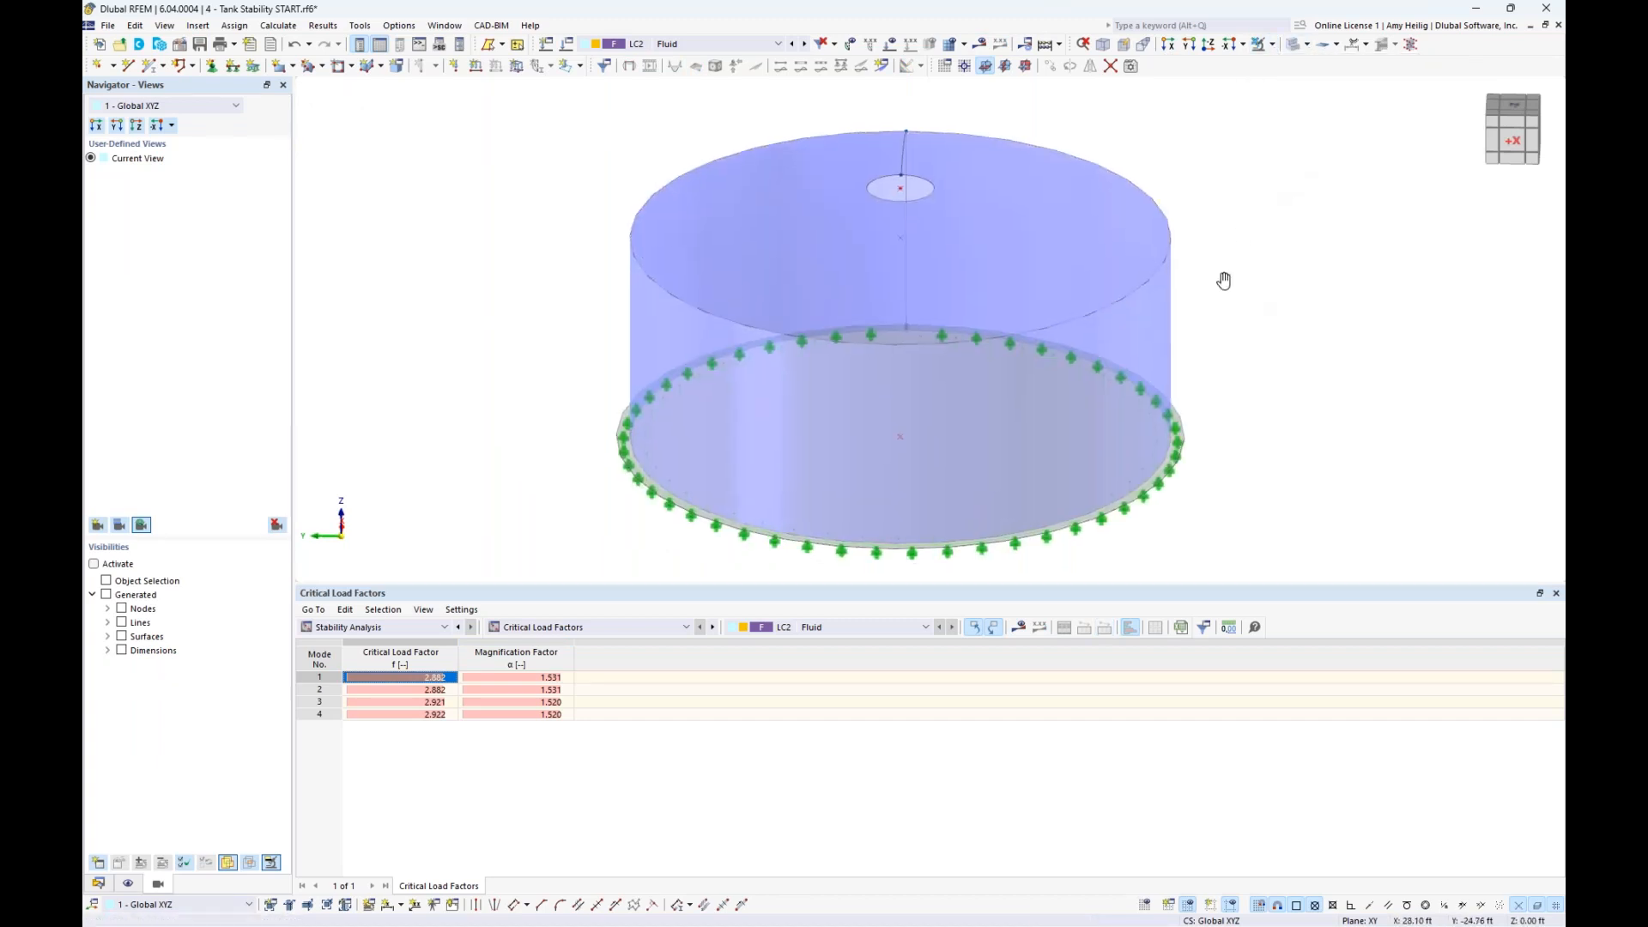
click(1103, 50)
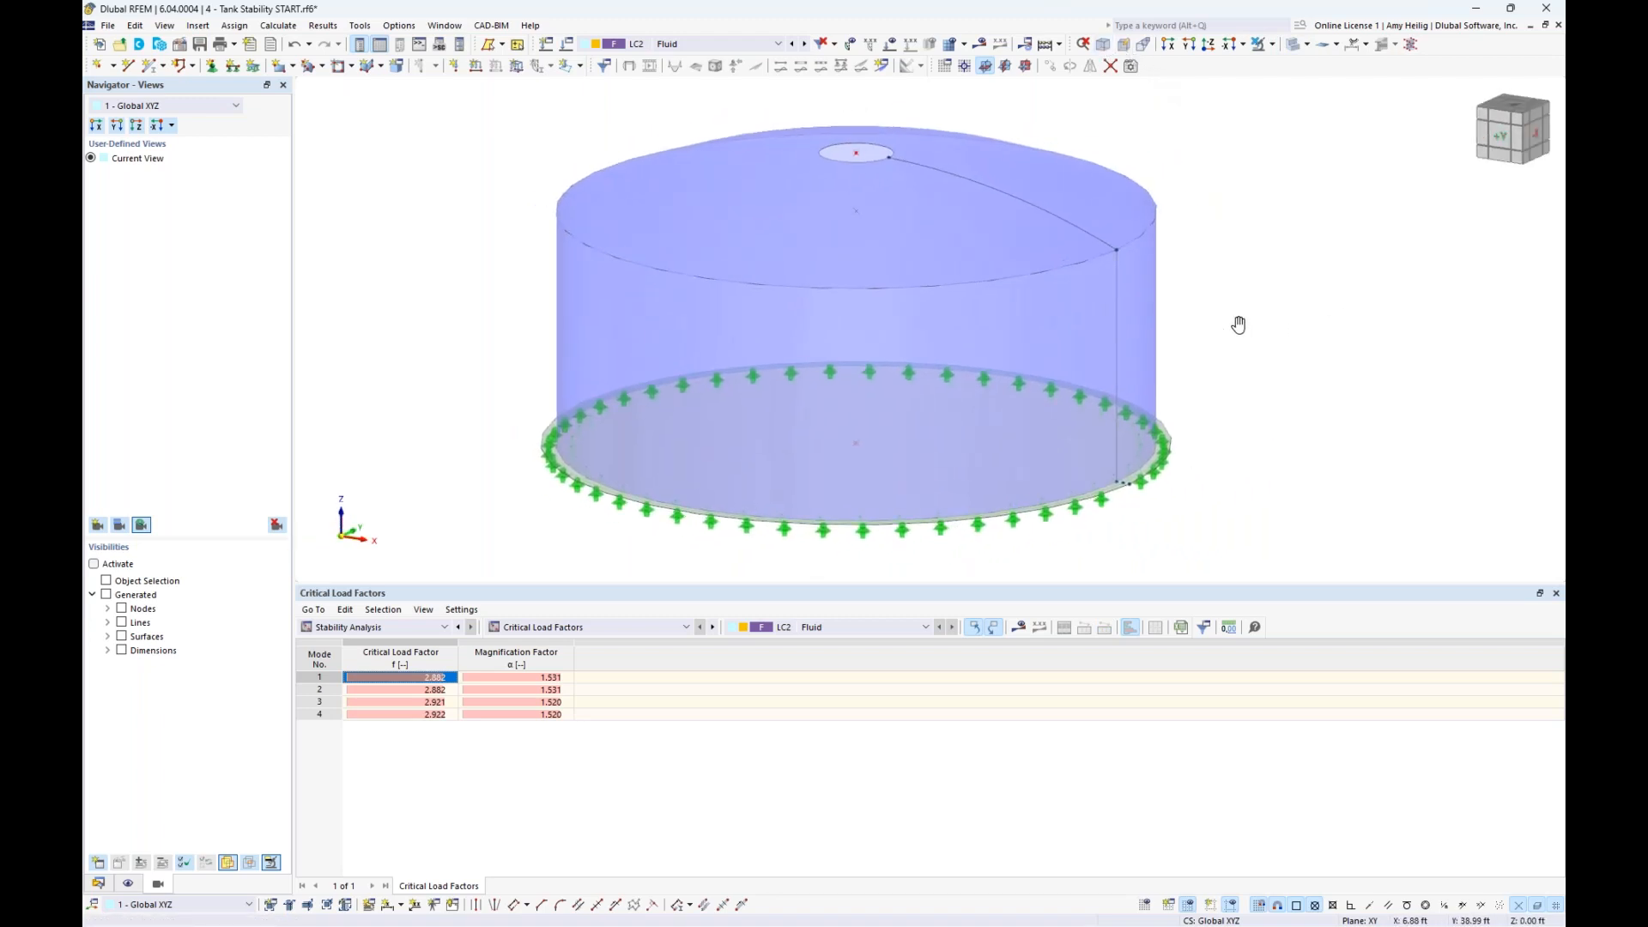
middle_drag(1239, 324, 1212, 352)
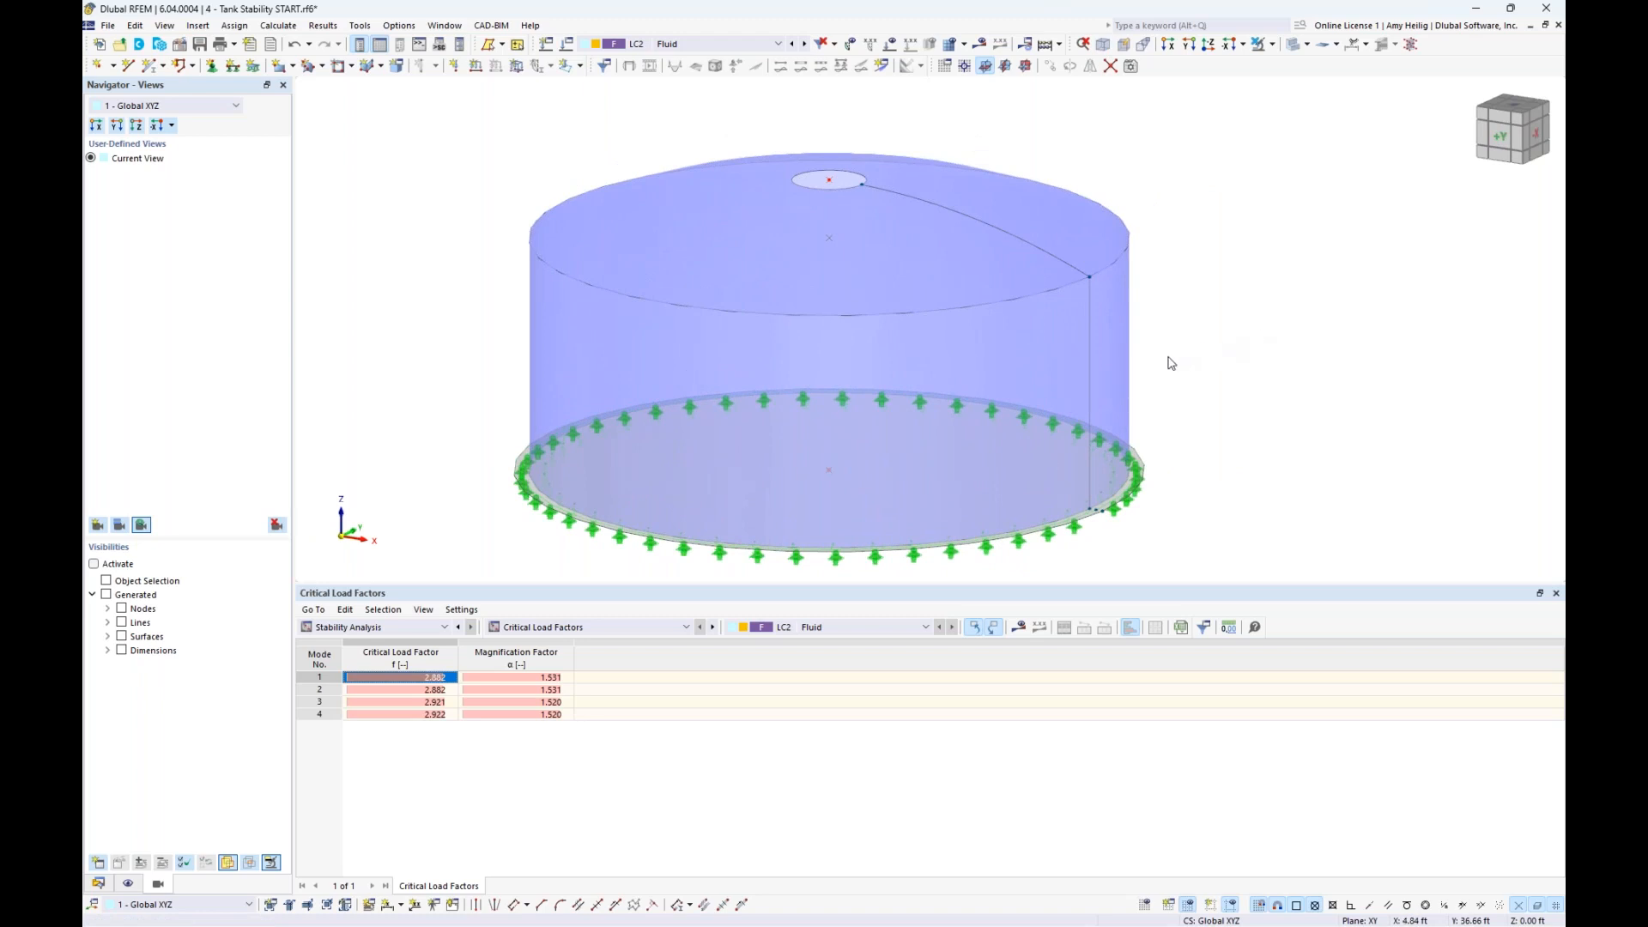
- Create a new imperfection case IC1 for the tank with the Buckling Mode imperfection type
mouse_move(1117, 345)
click(99, 885)
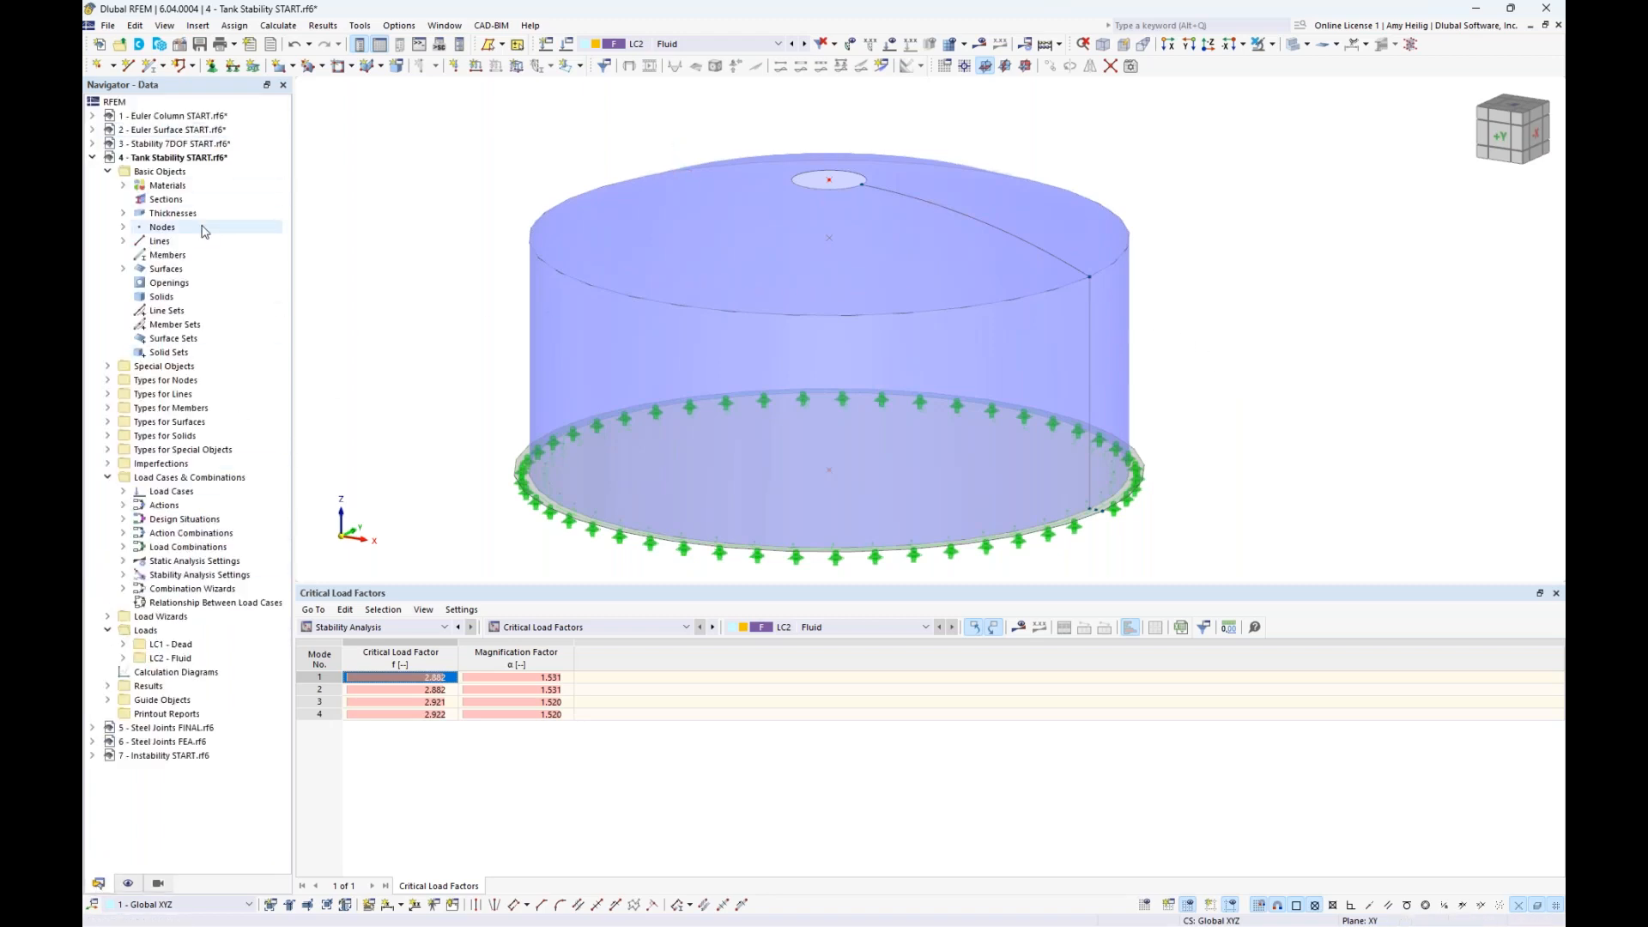
click(108, 464)
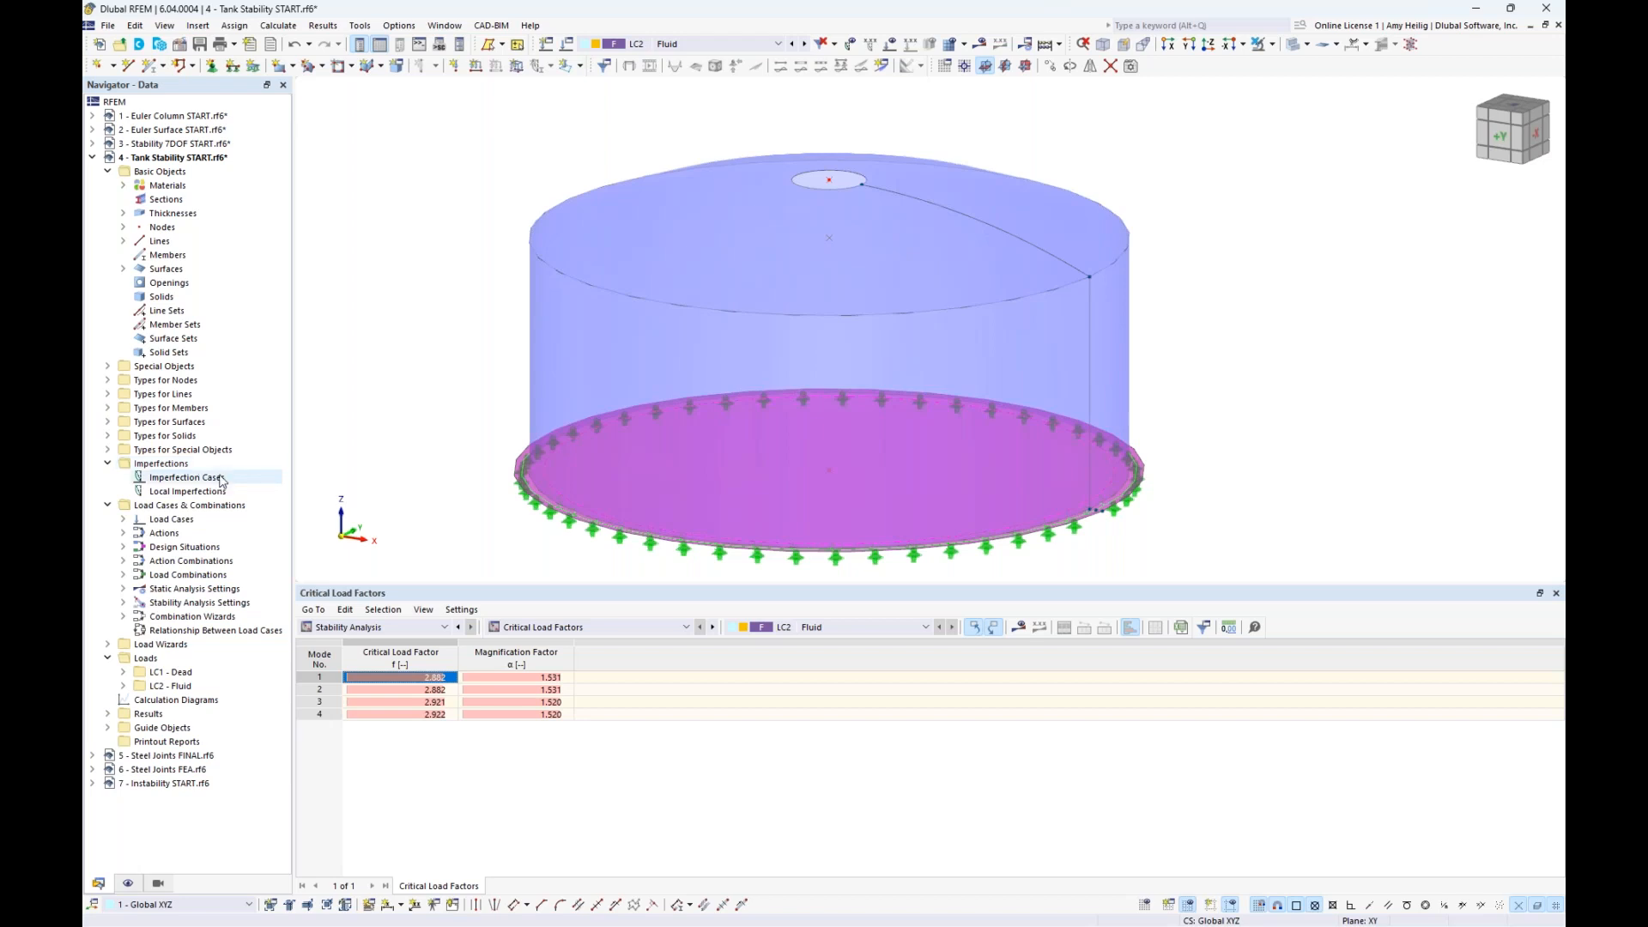
double_click(187, 478)
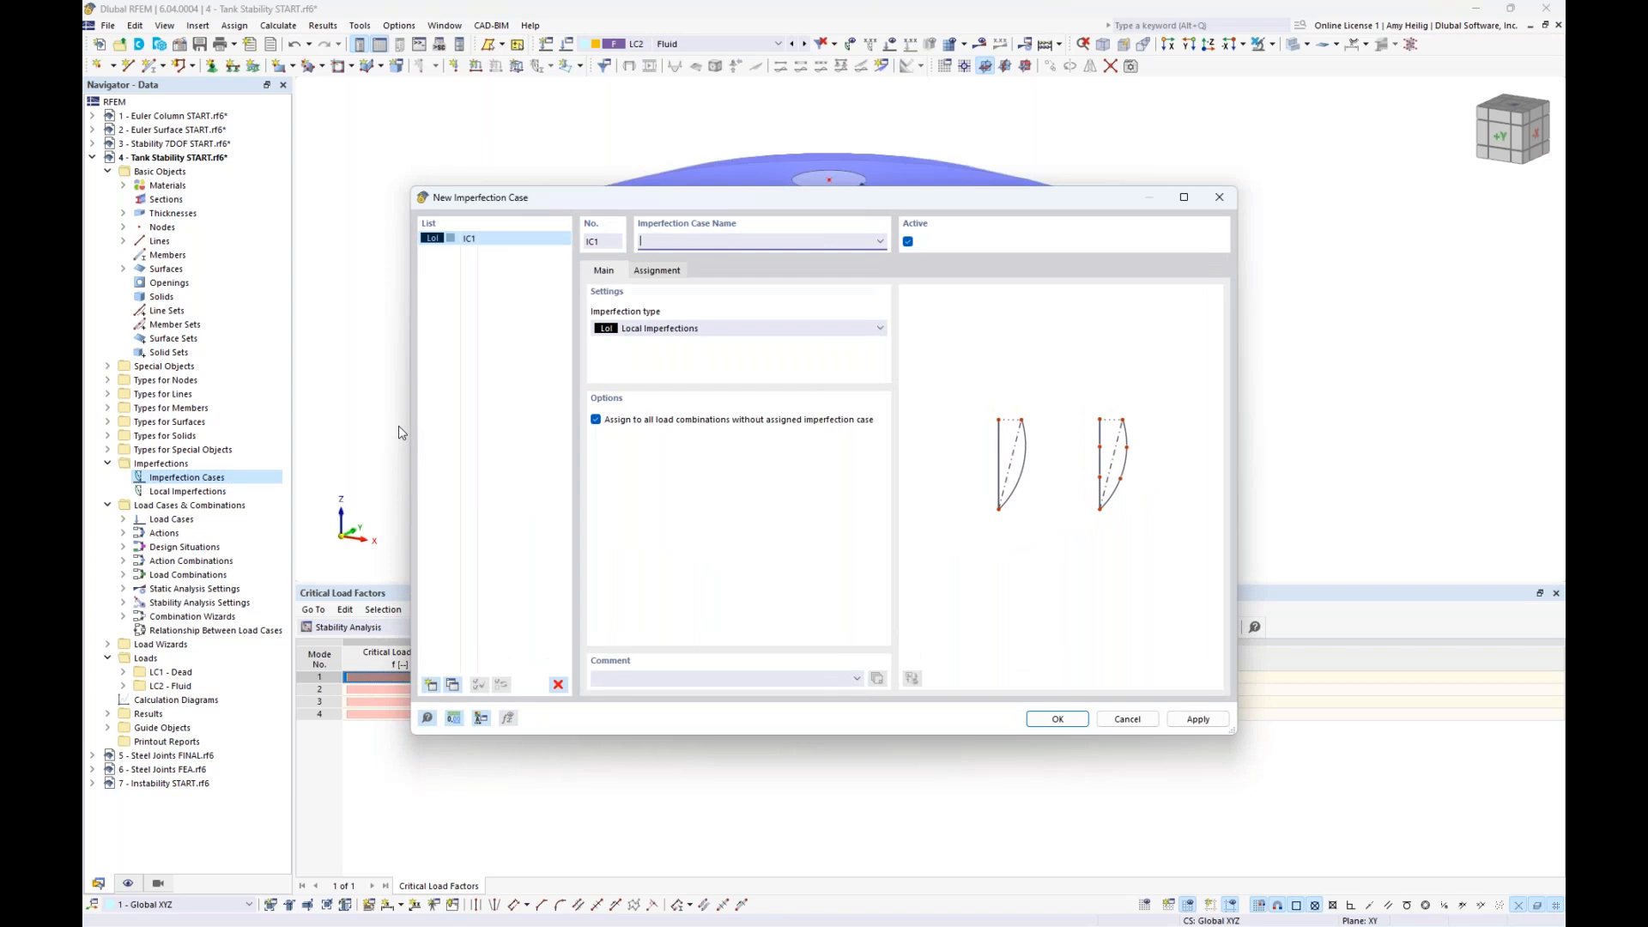
click(674, 330)
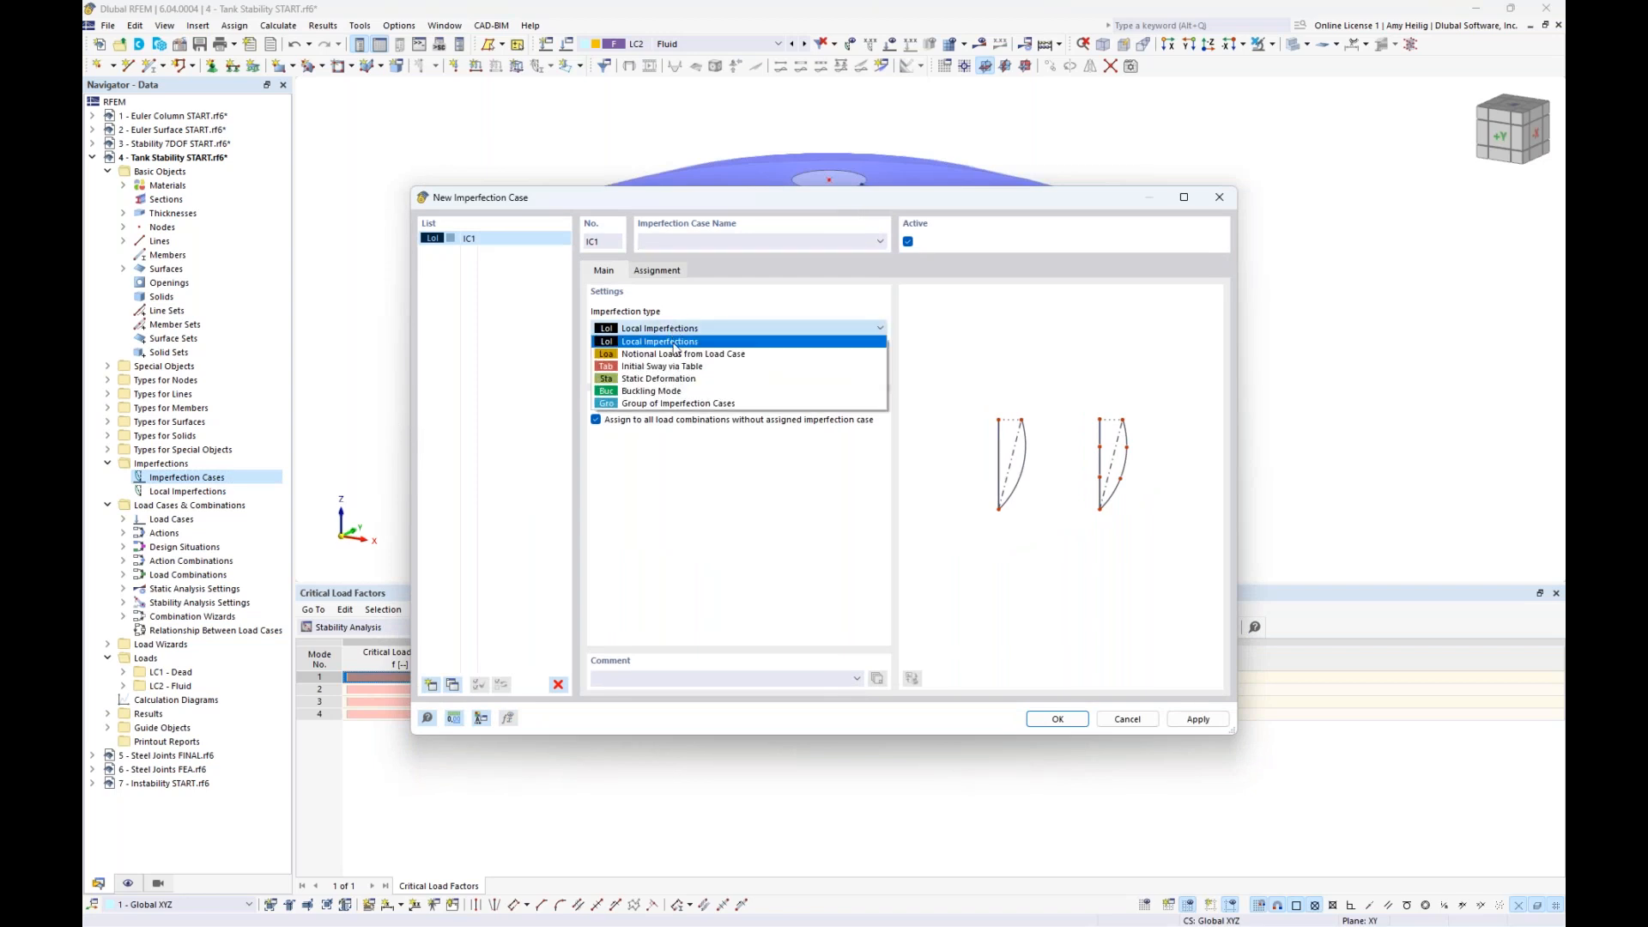
click(667, 391)
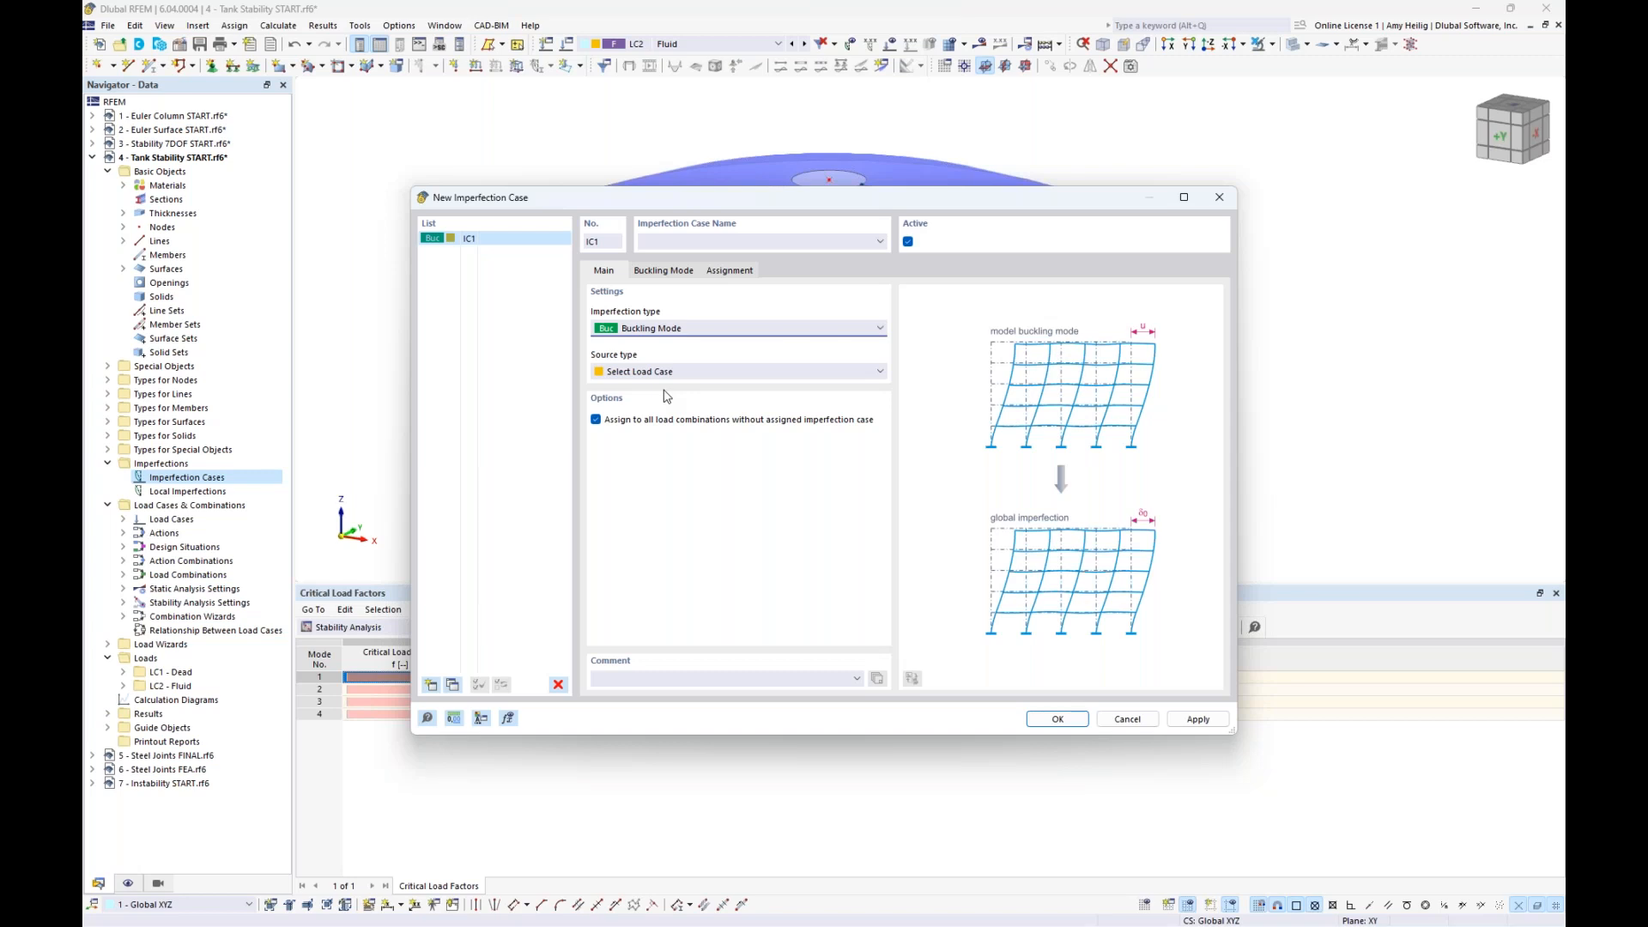
- Base IC1 on buckling mode 1 of LC2 Fluid, with Spatial scaling direction and a reduced imperfection magnitude, and save the case
click(677, 273)
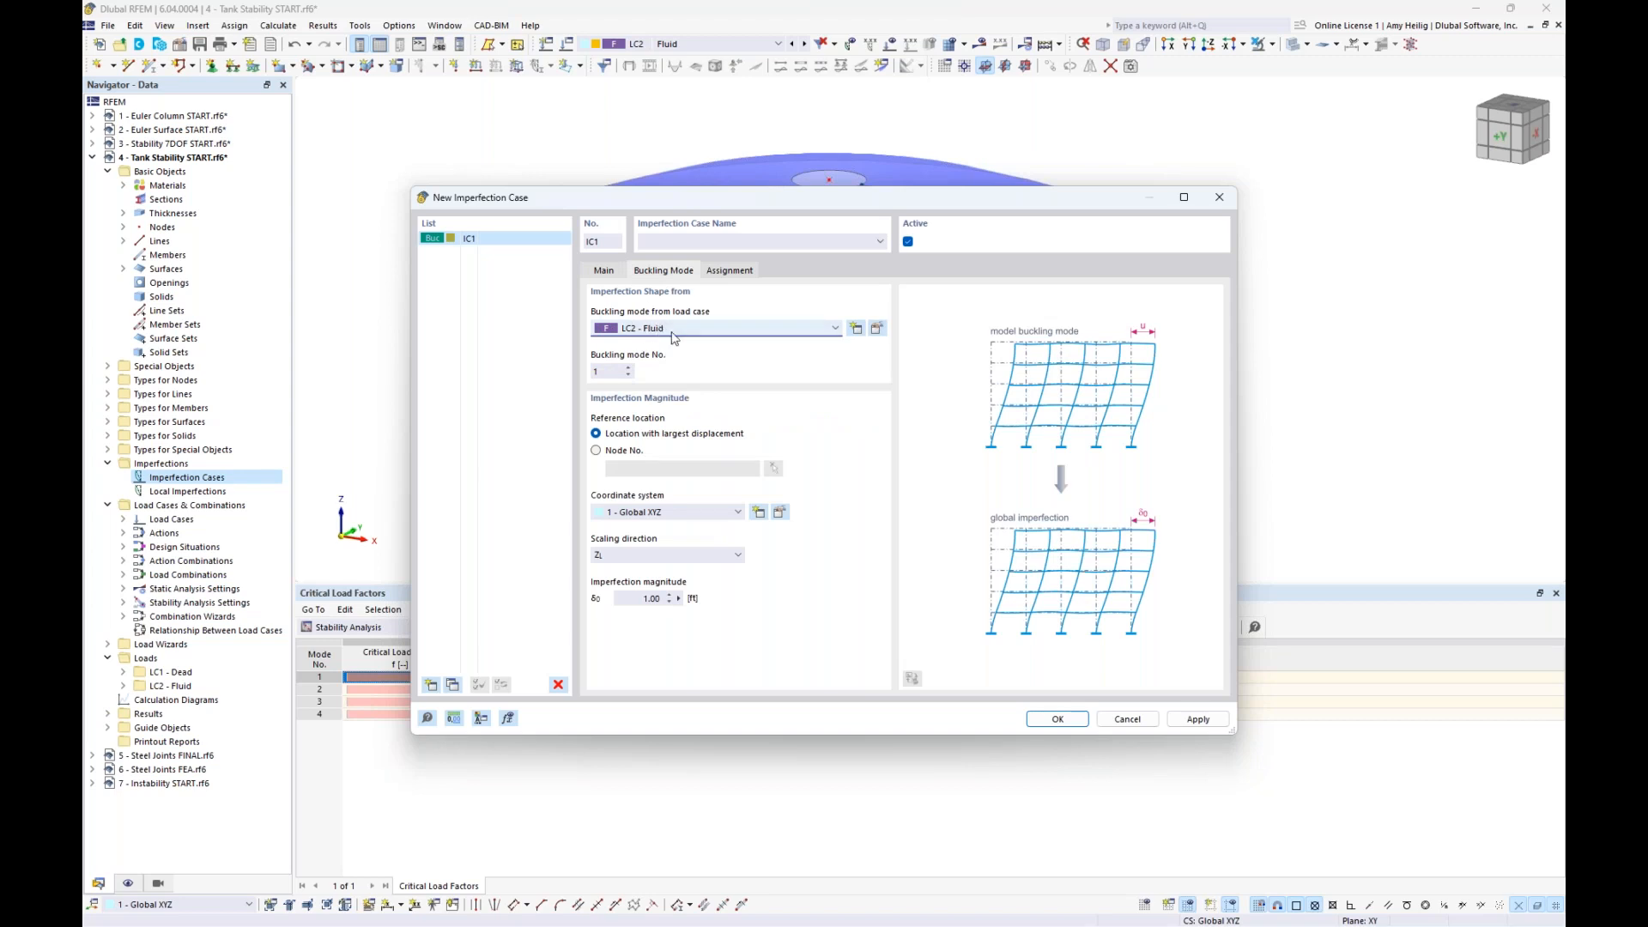
double_click(610, 372)
drag(692, 199, 706, 341)
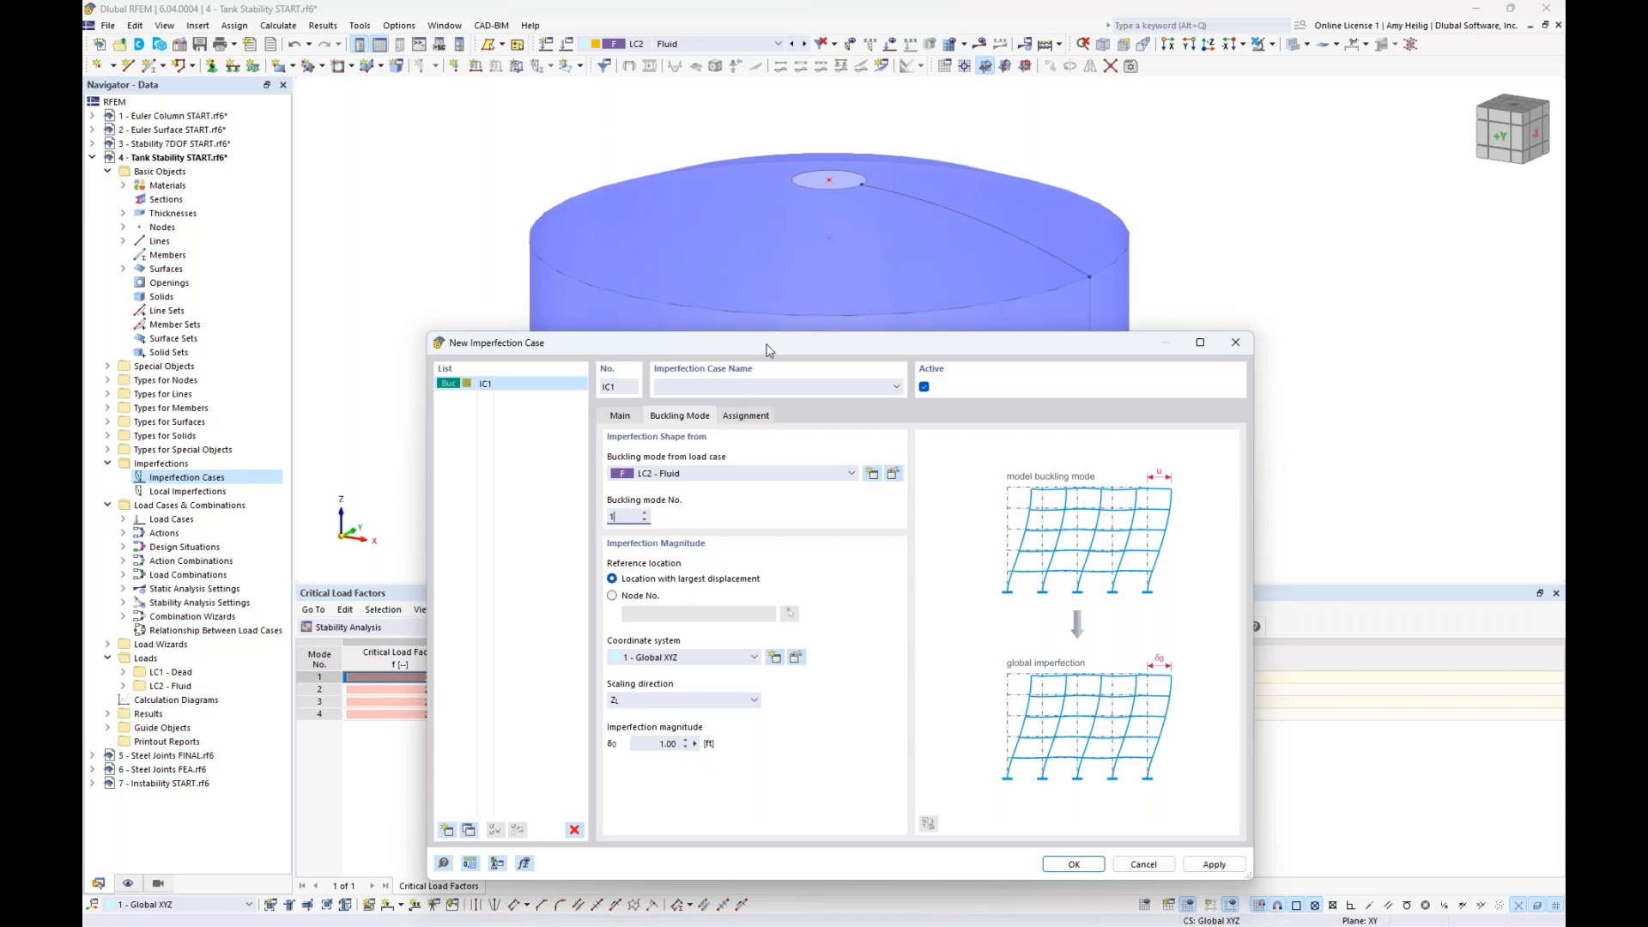
drag(768, 351, 791, 210)
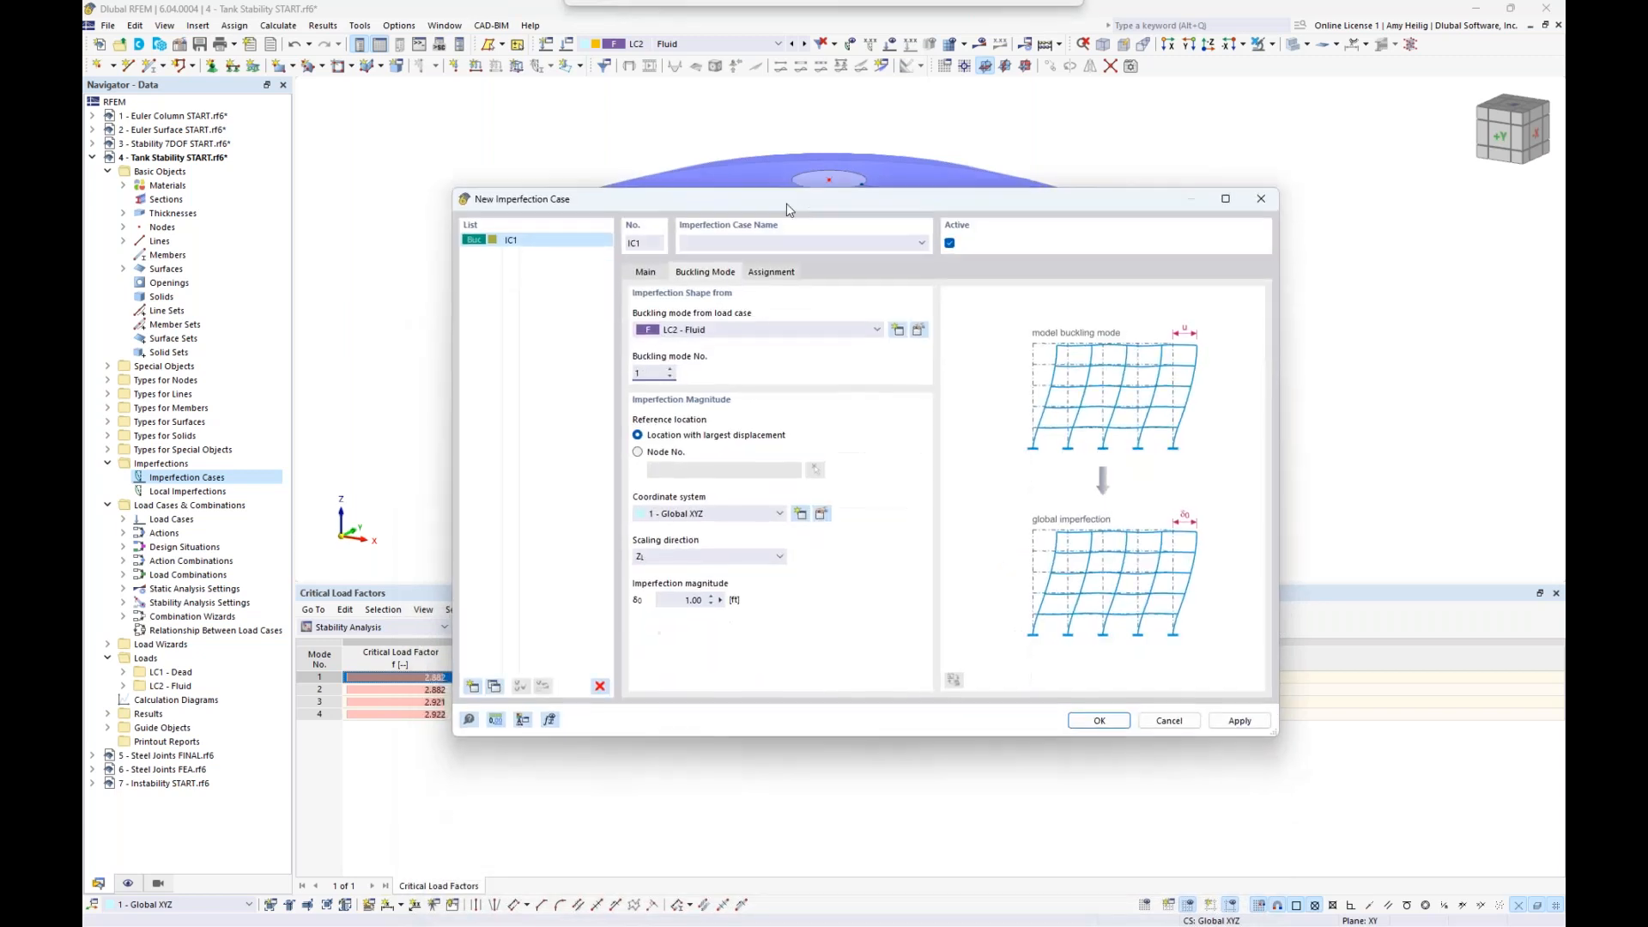
click(687, 558)
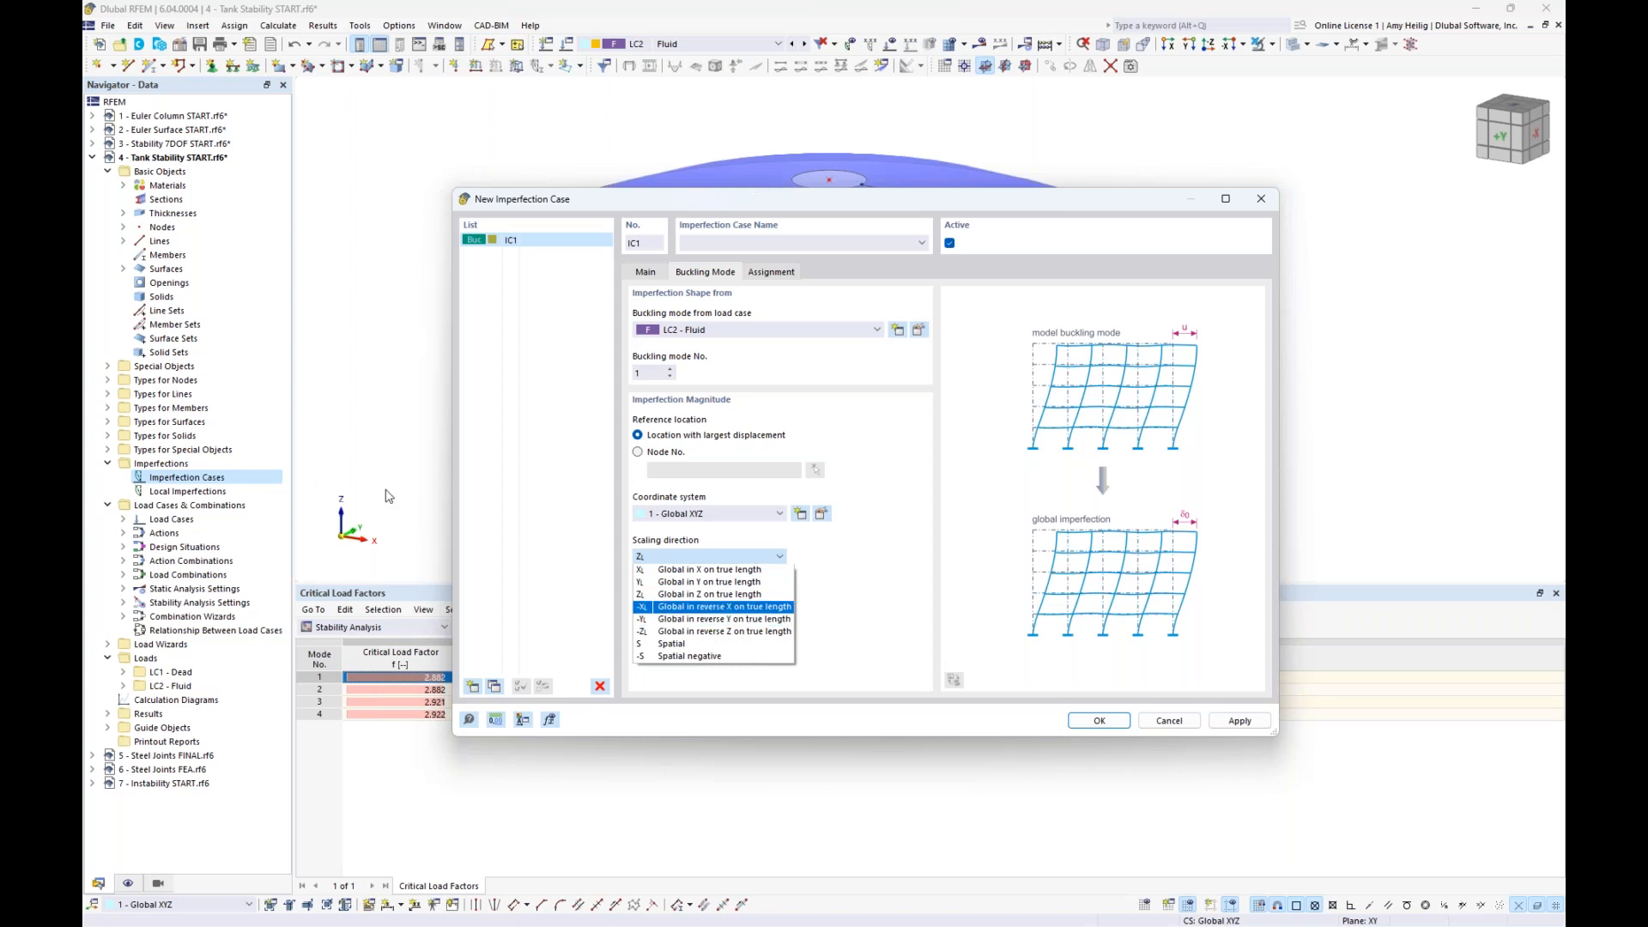
click(710, 644)
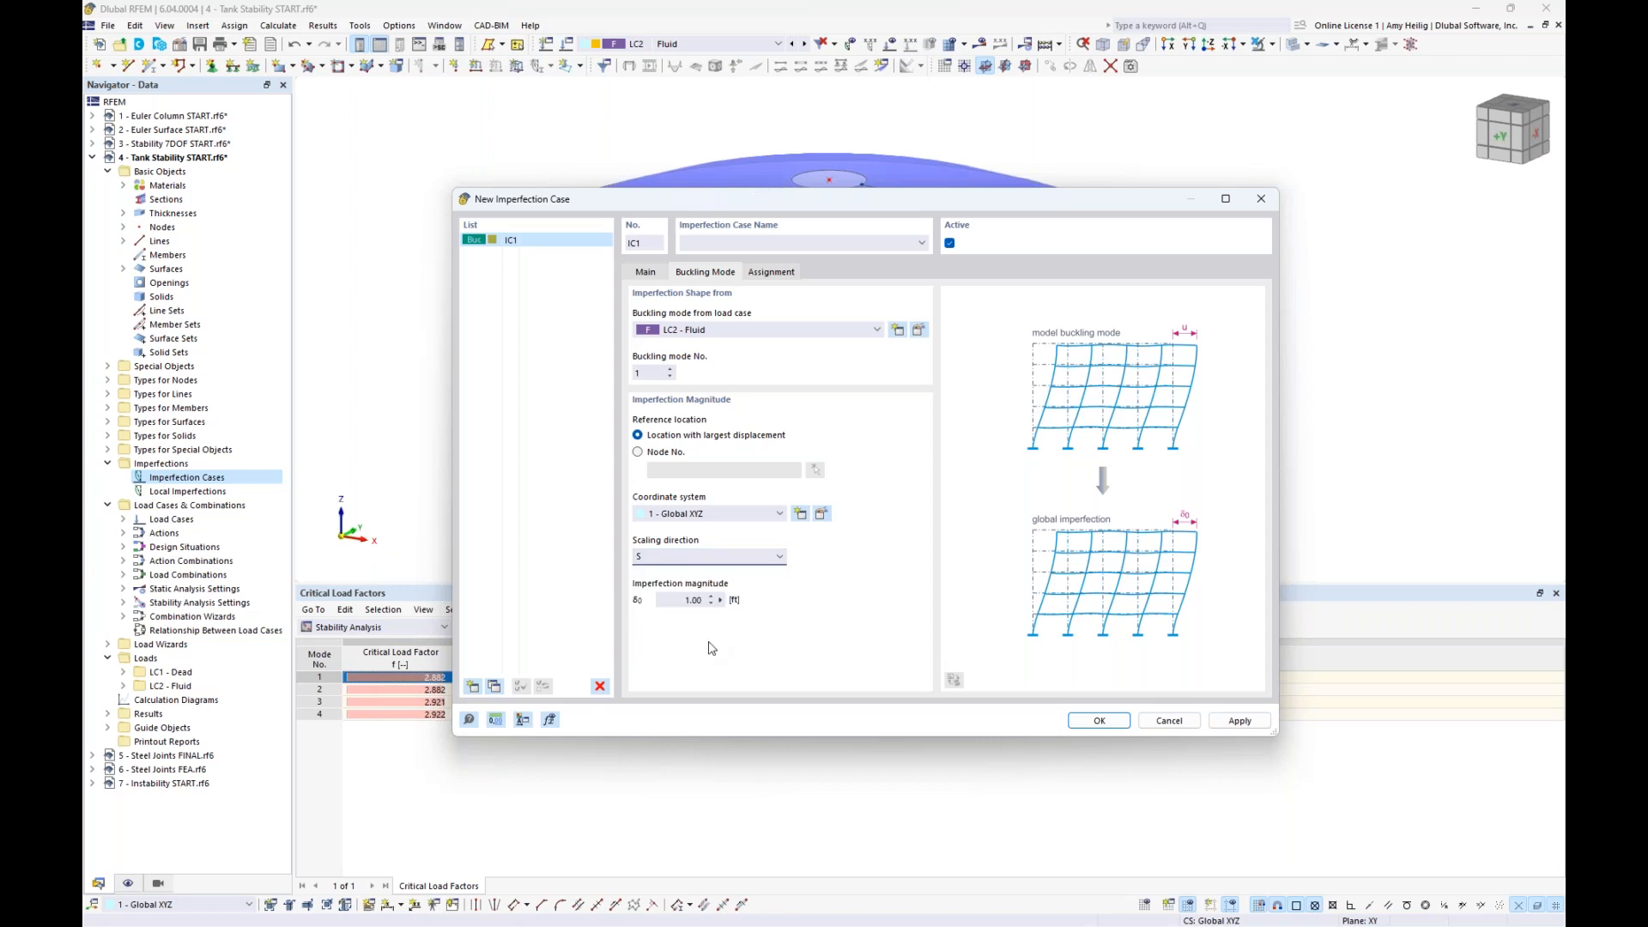
click(692, 601)
text(0.)
click(1098, 722)
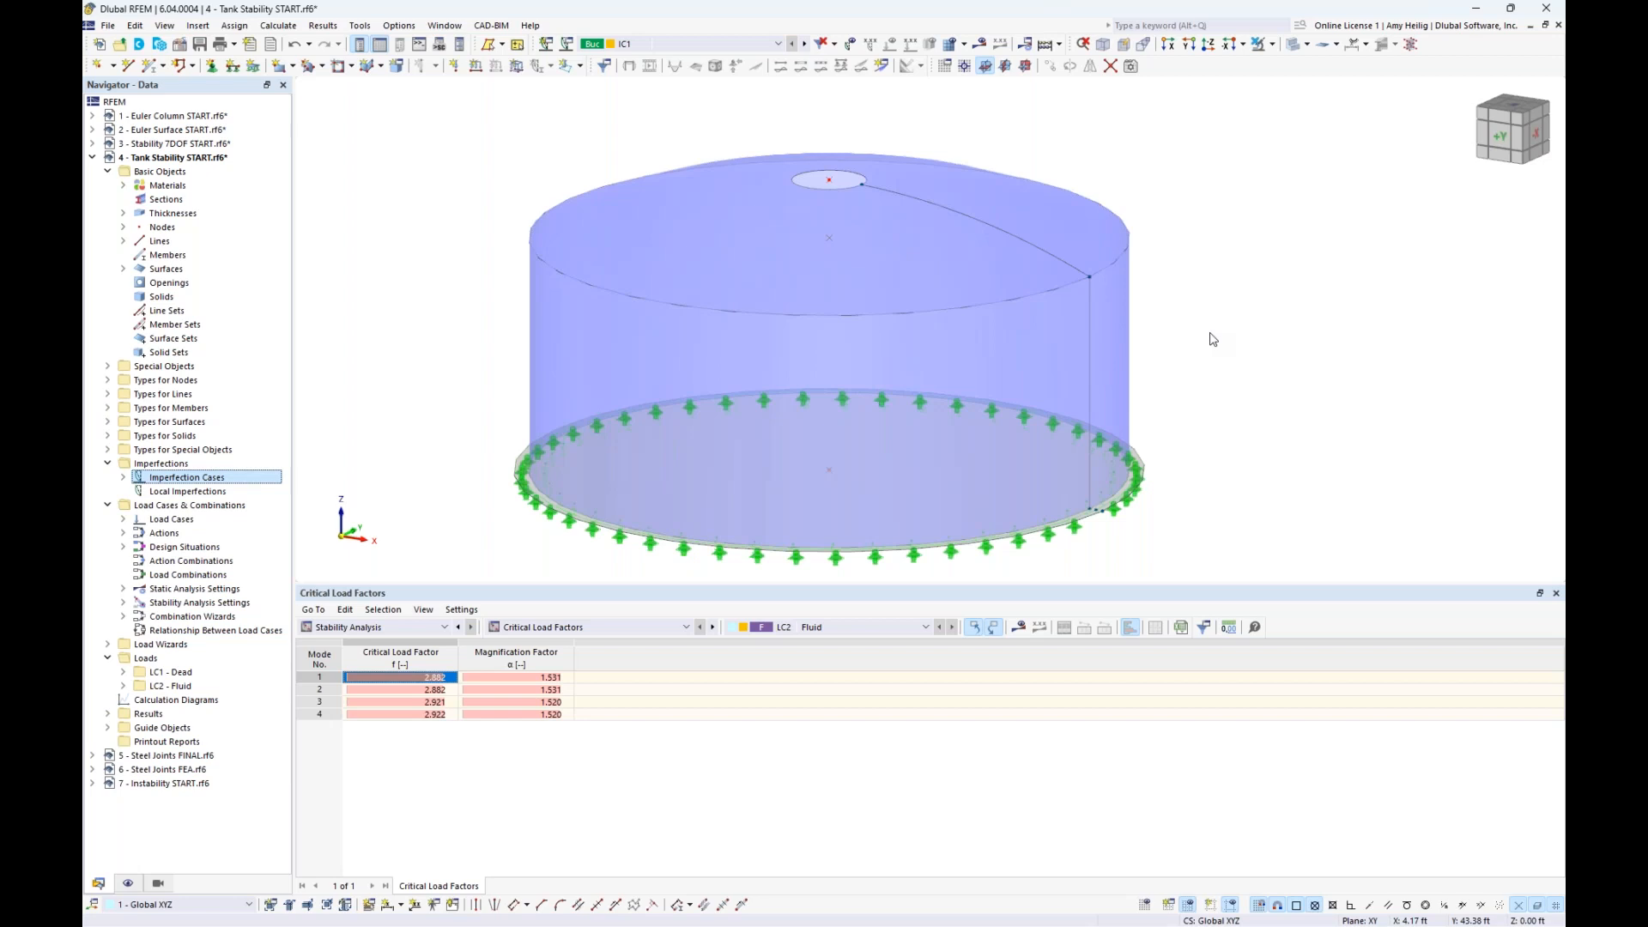
- Open the tank's load combinations and check that the DS1 combination wizard considers imperfection cases
click(124, 478)
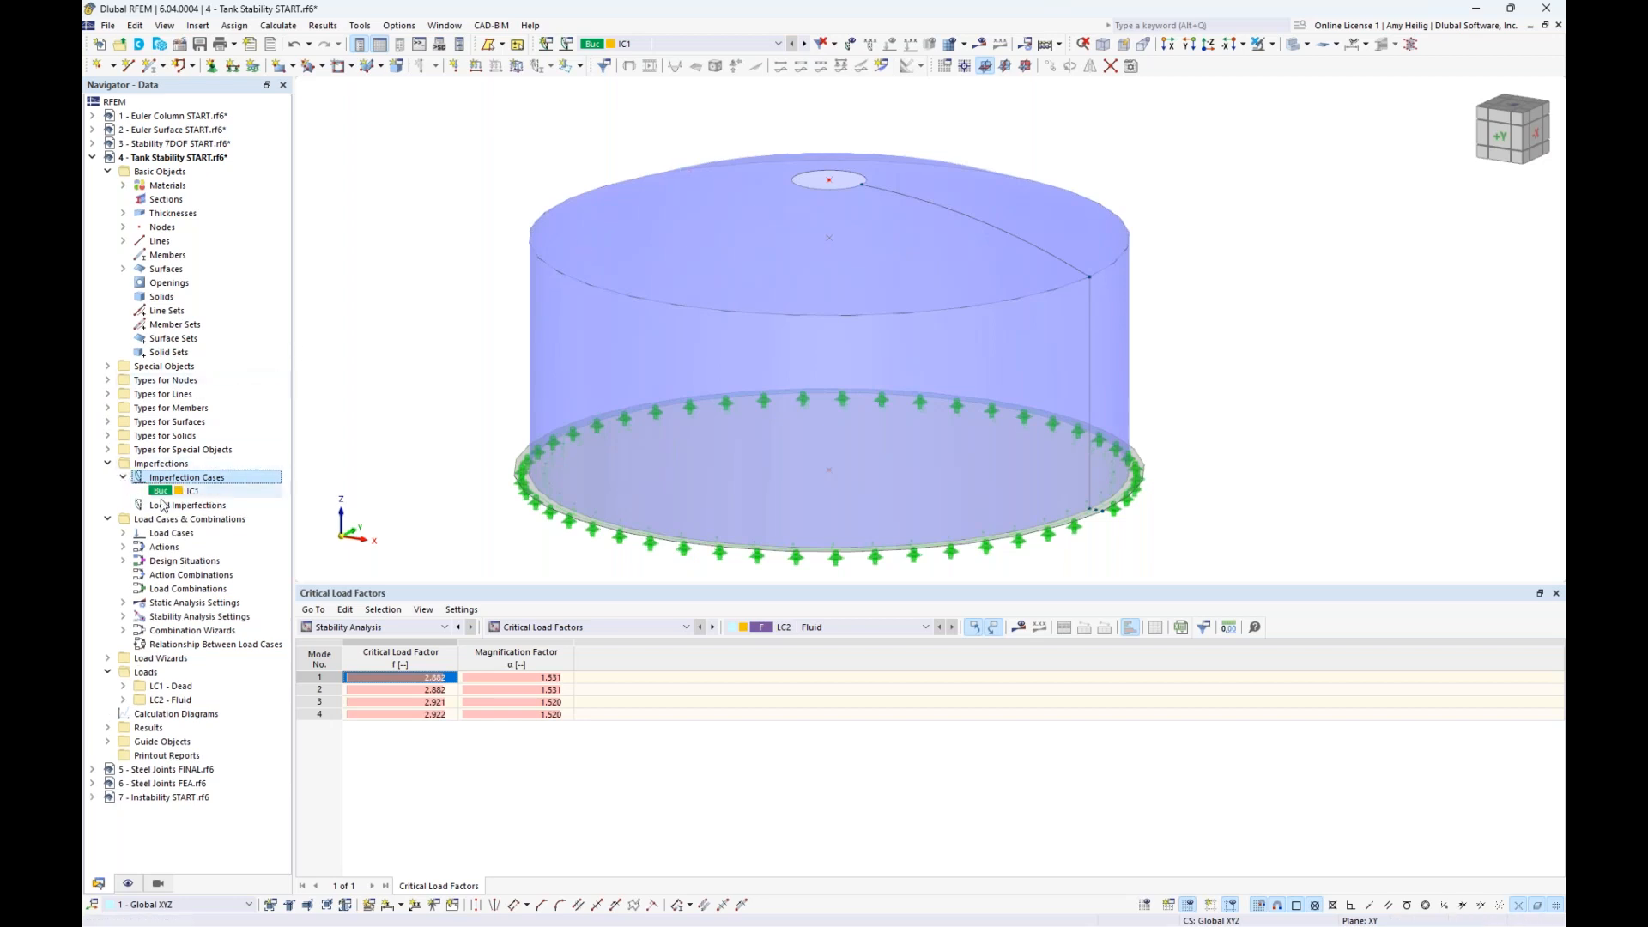
click(612, 47)
click(676, 125)
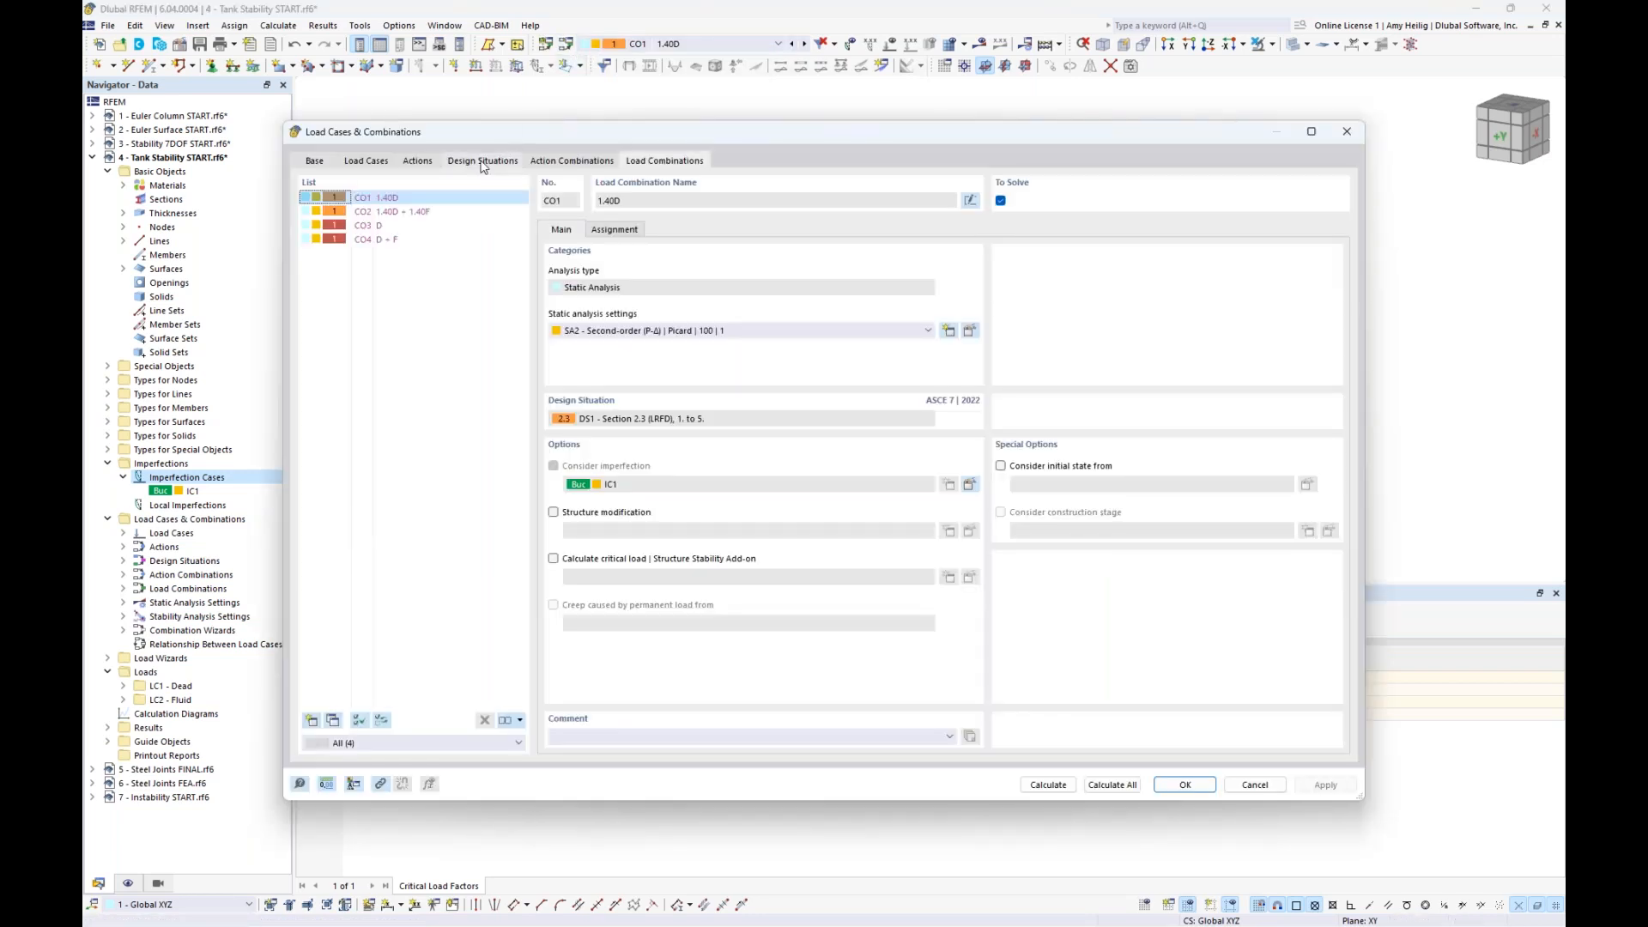
click(484, 162)
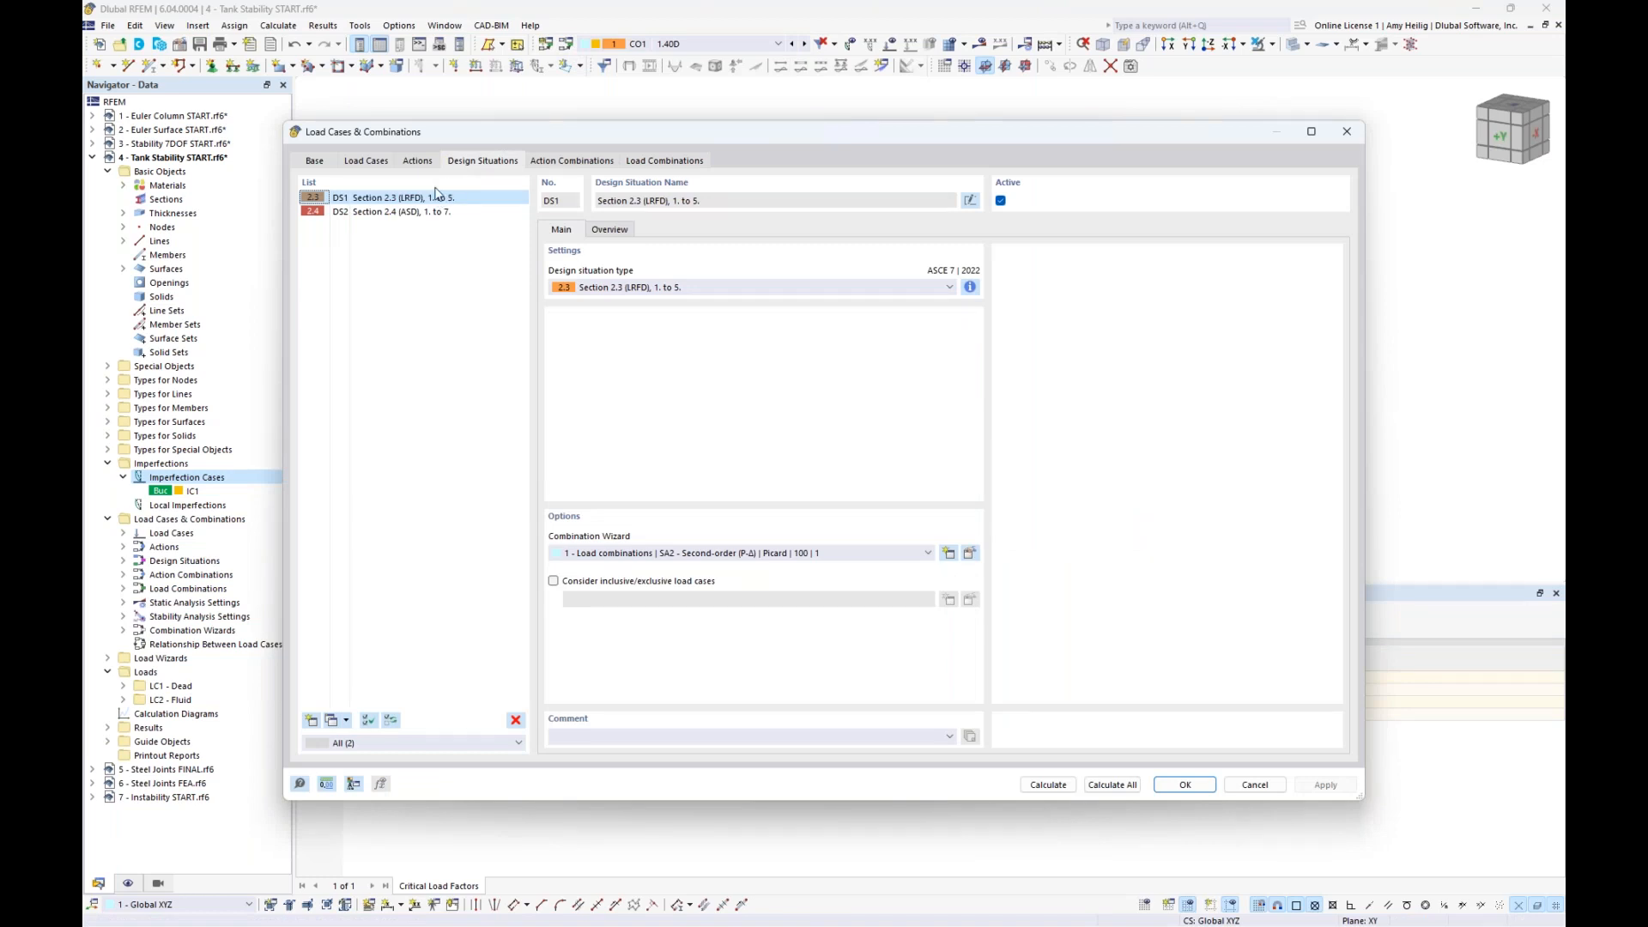
click(969, 553)
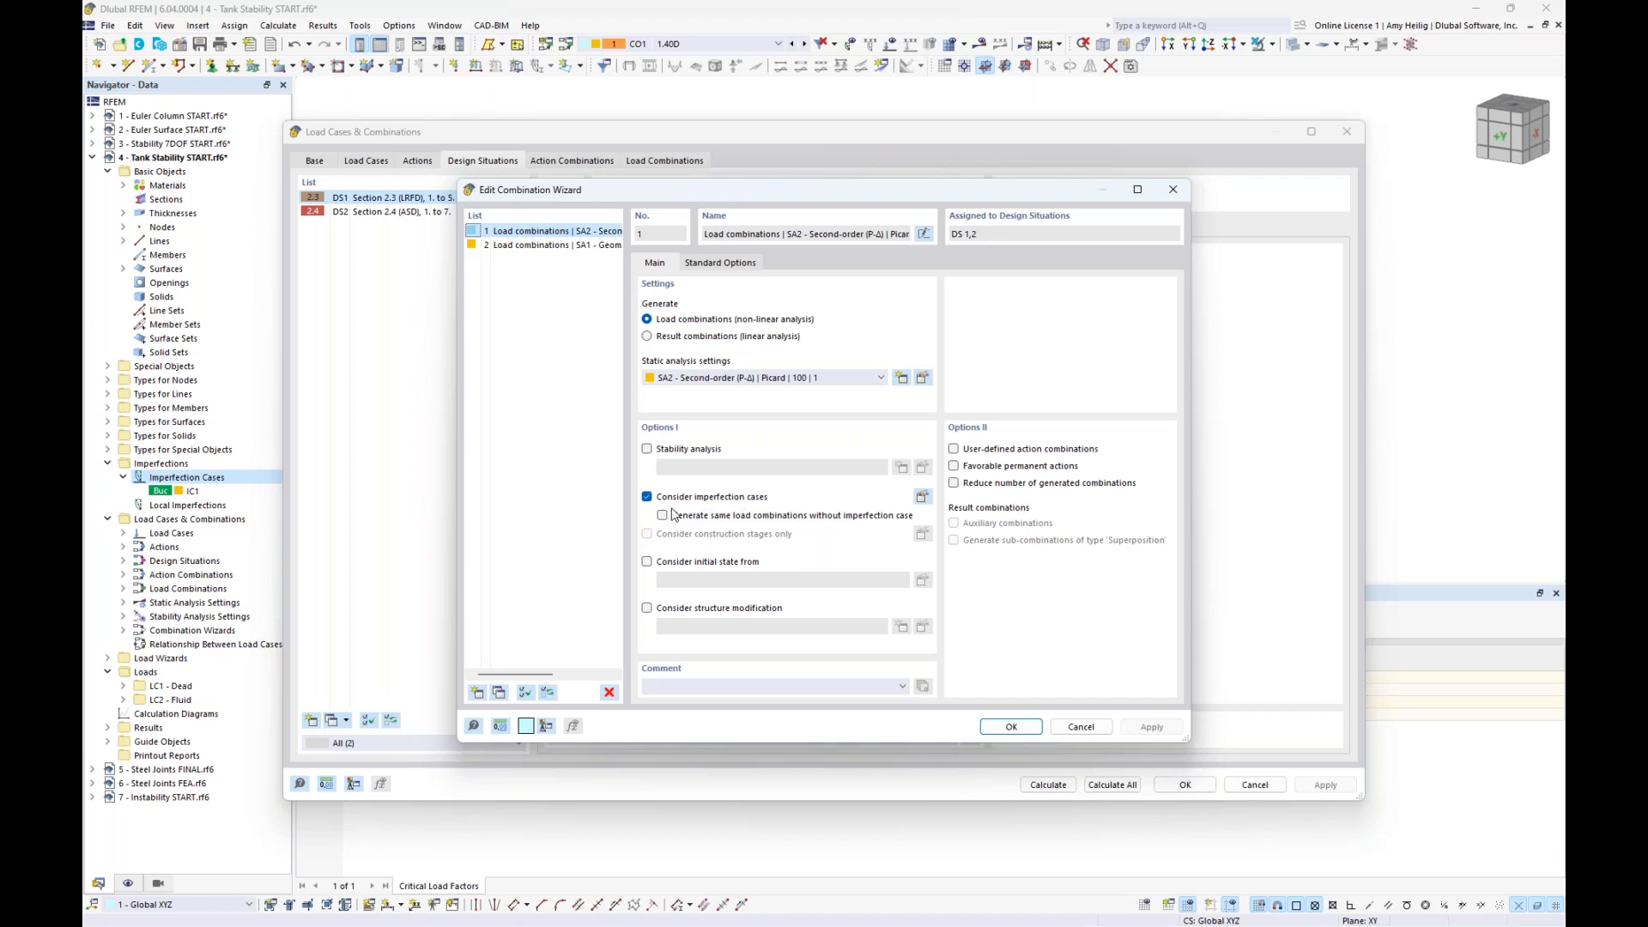
click(1009, 727)
- Check the IC1 imperfection assignment in load combinations CO1 and CO2, and calculate everything
click(666, 162)
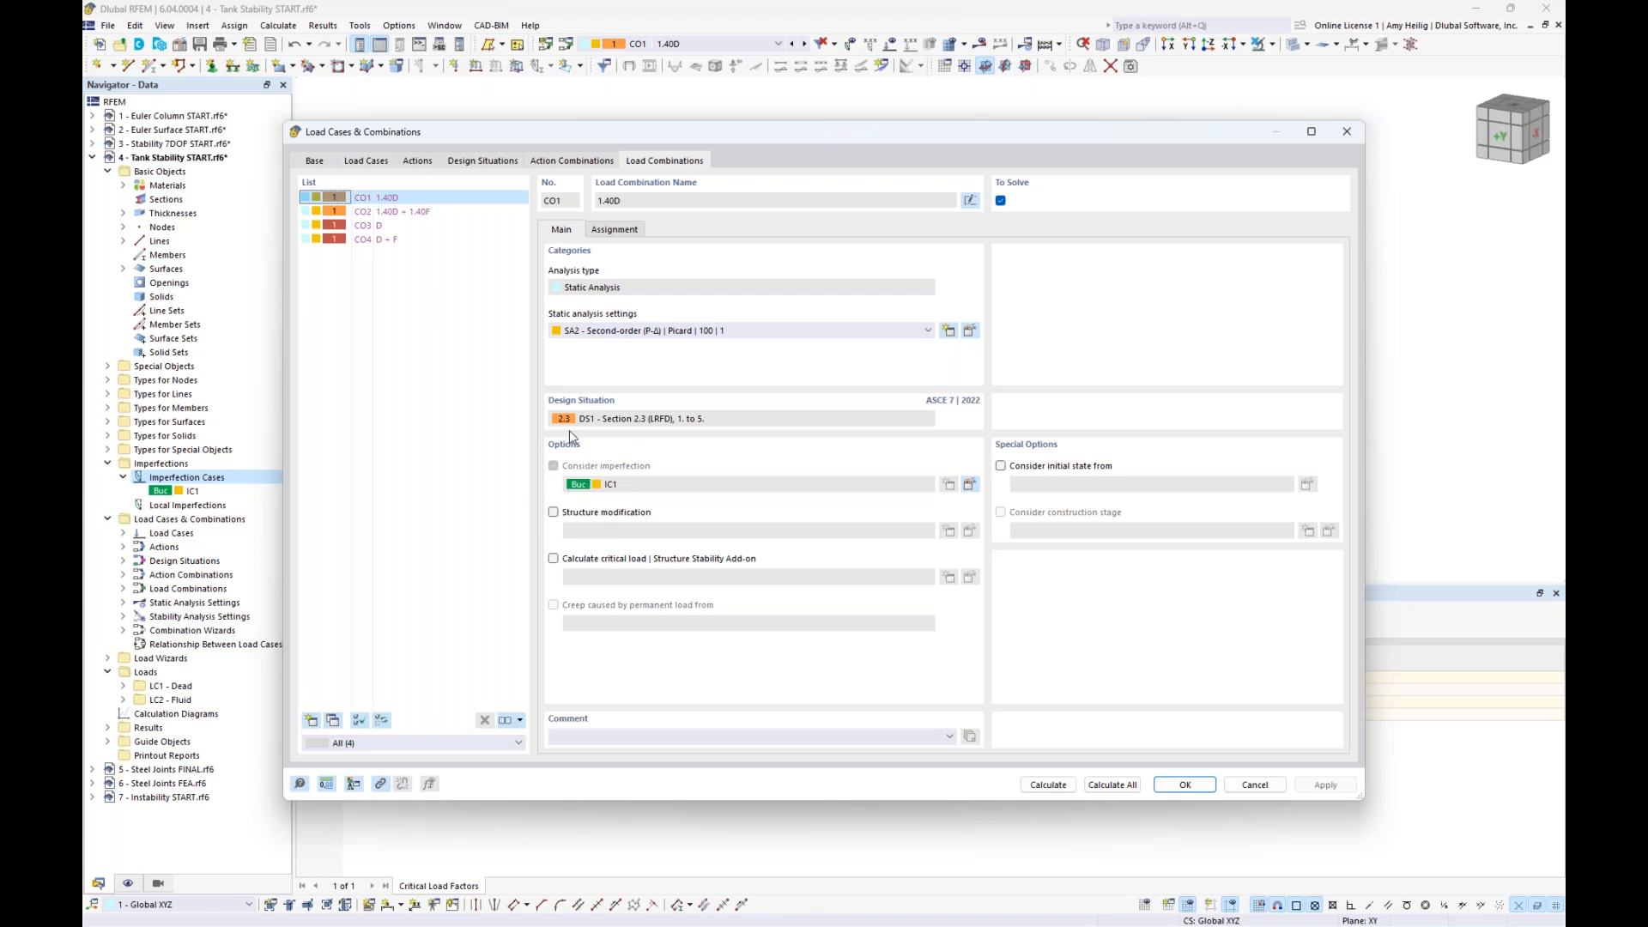
click(442, 215)
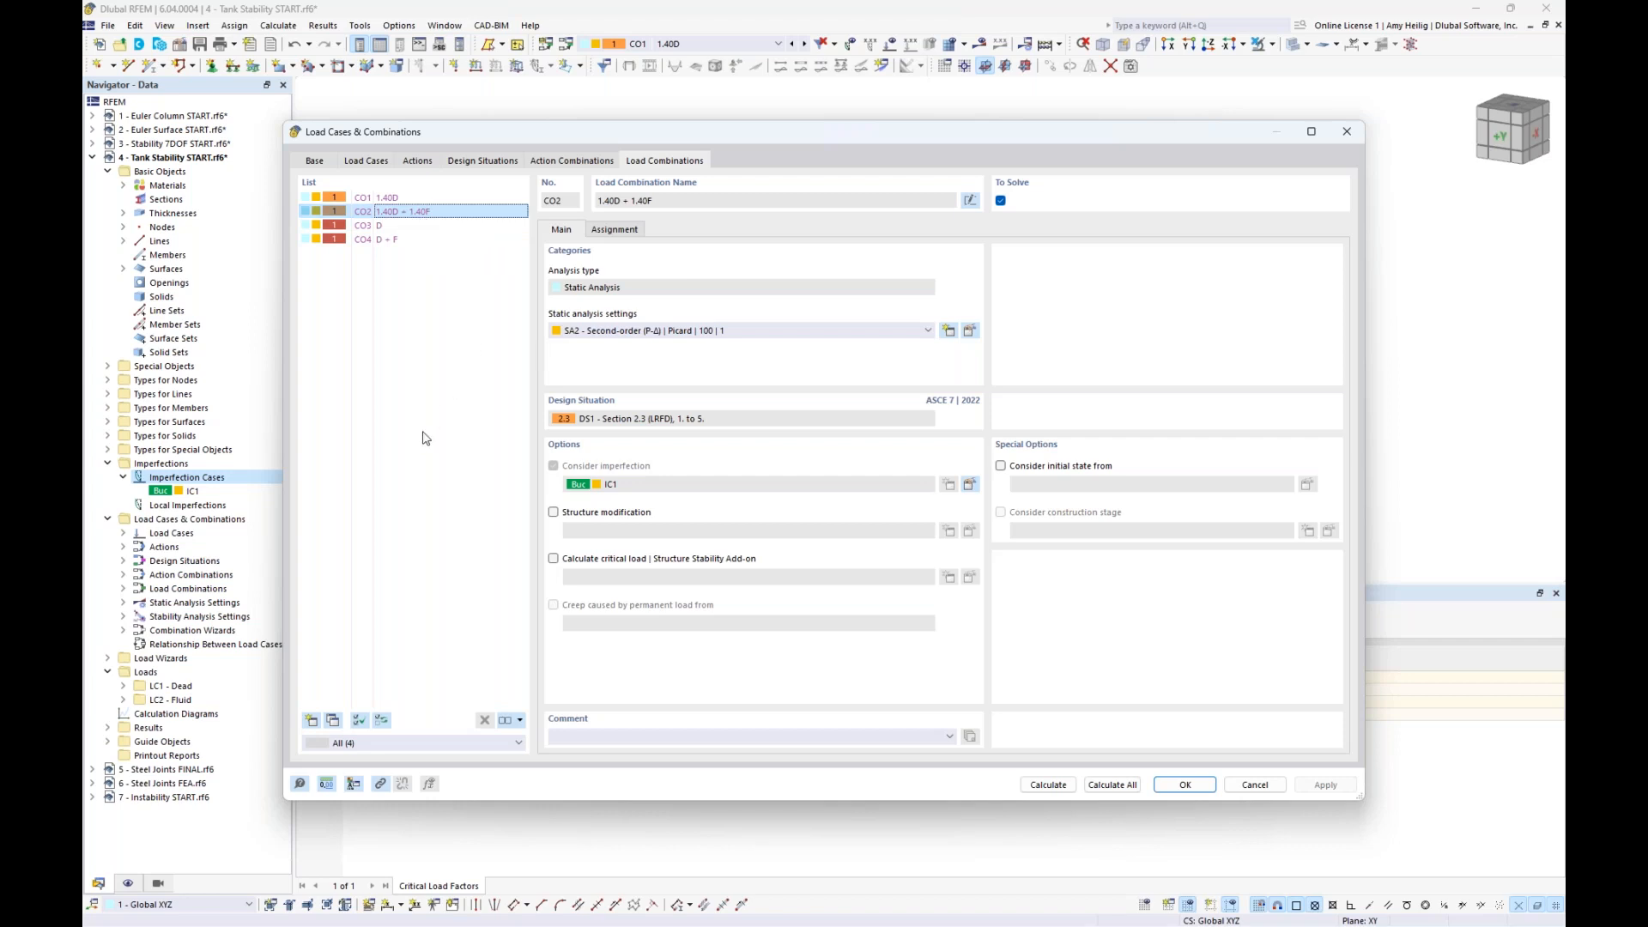
click(1098, 784)
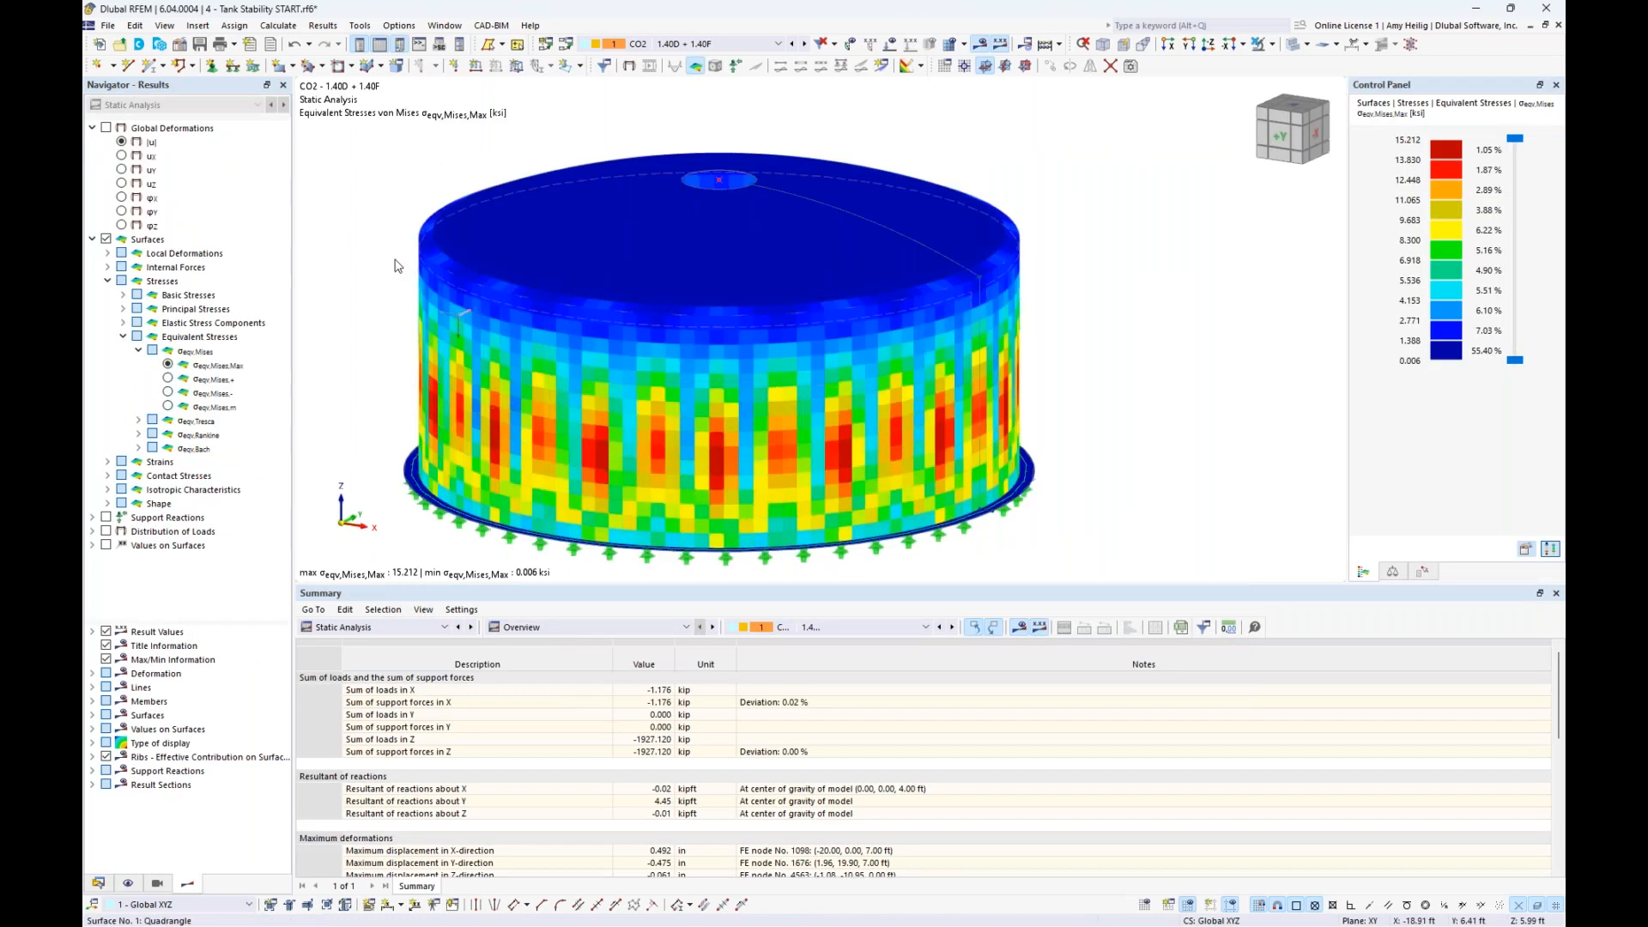
- Display the global deformations |u| of CO2 on the wireframe tank model and examine the wall from different sides
click(106, 127)
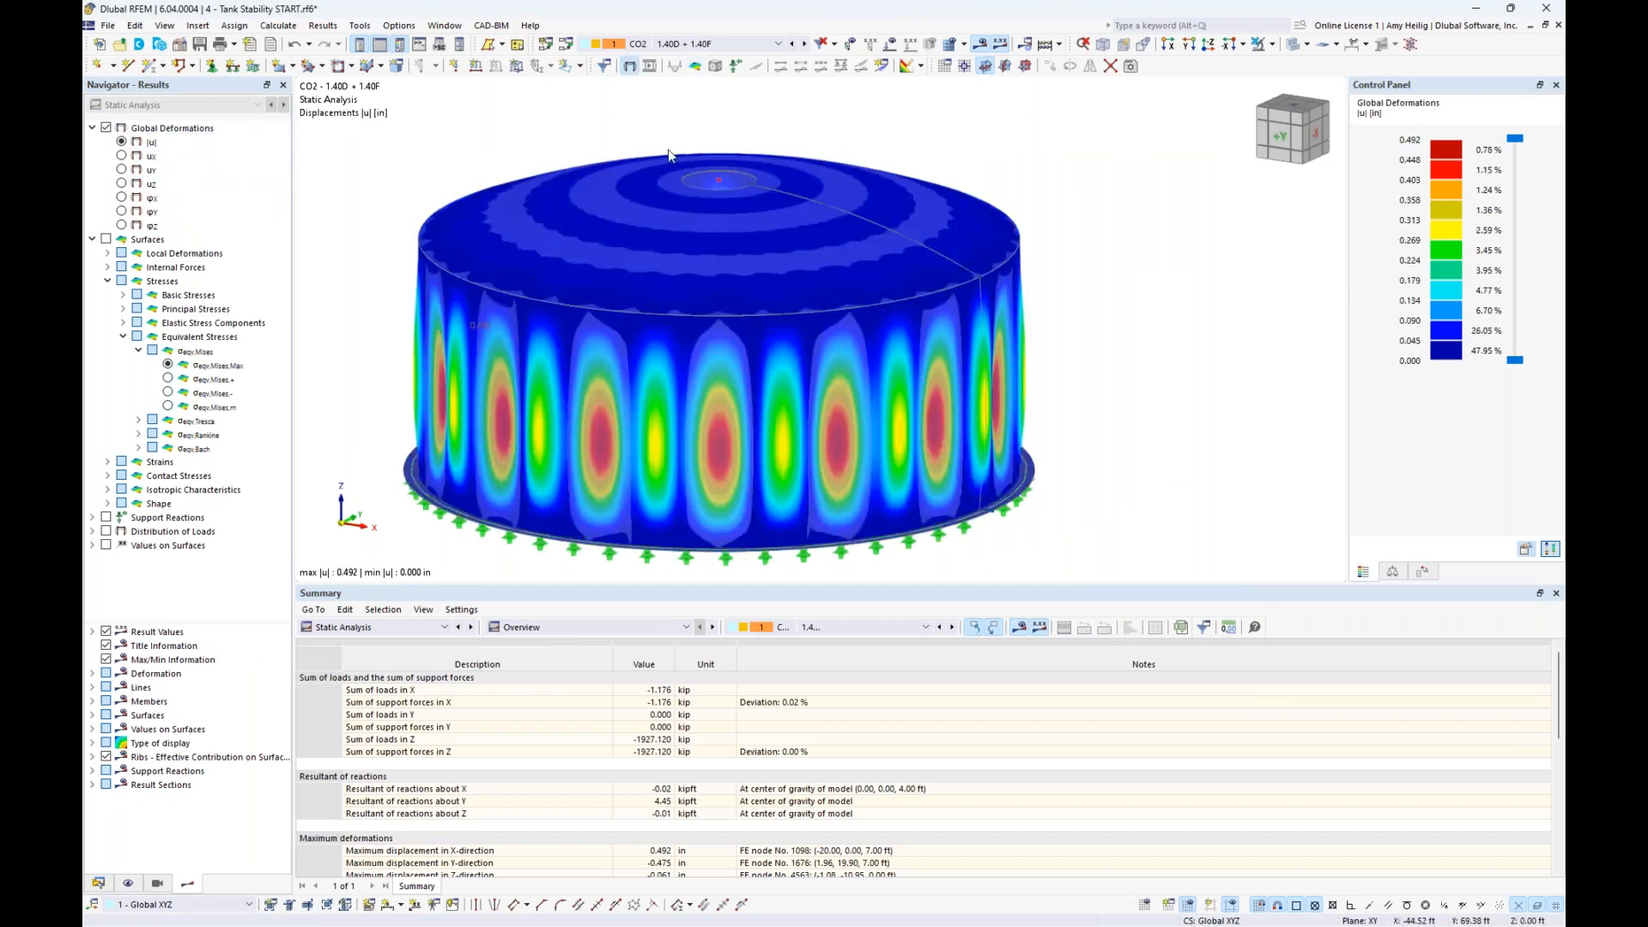
click(1293, 45)
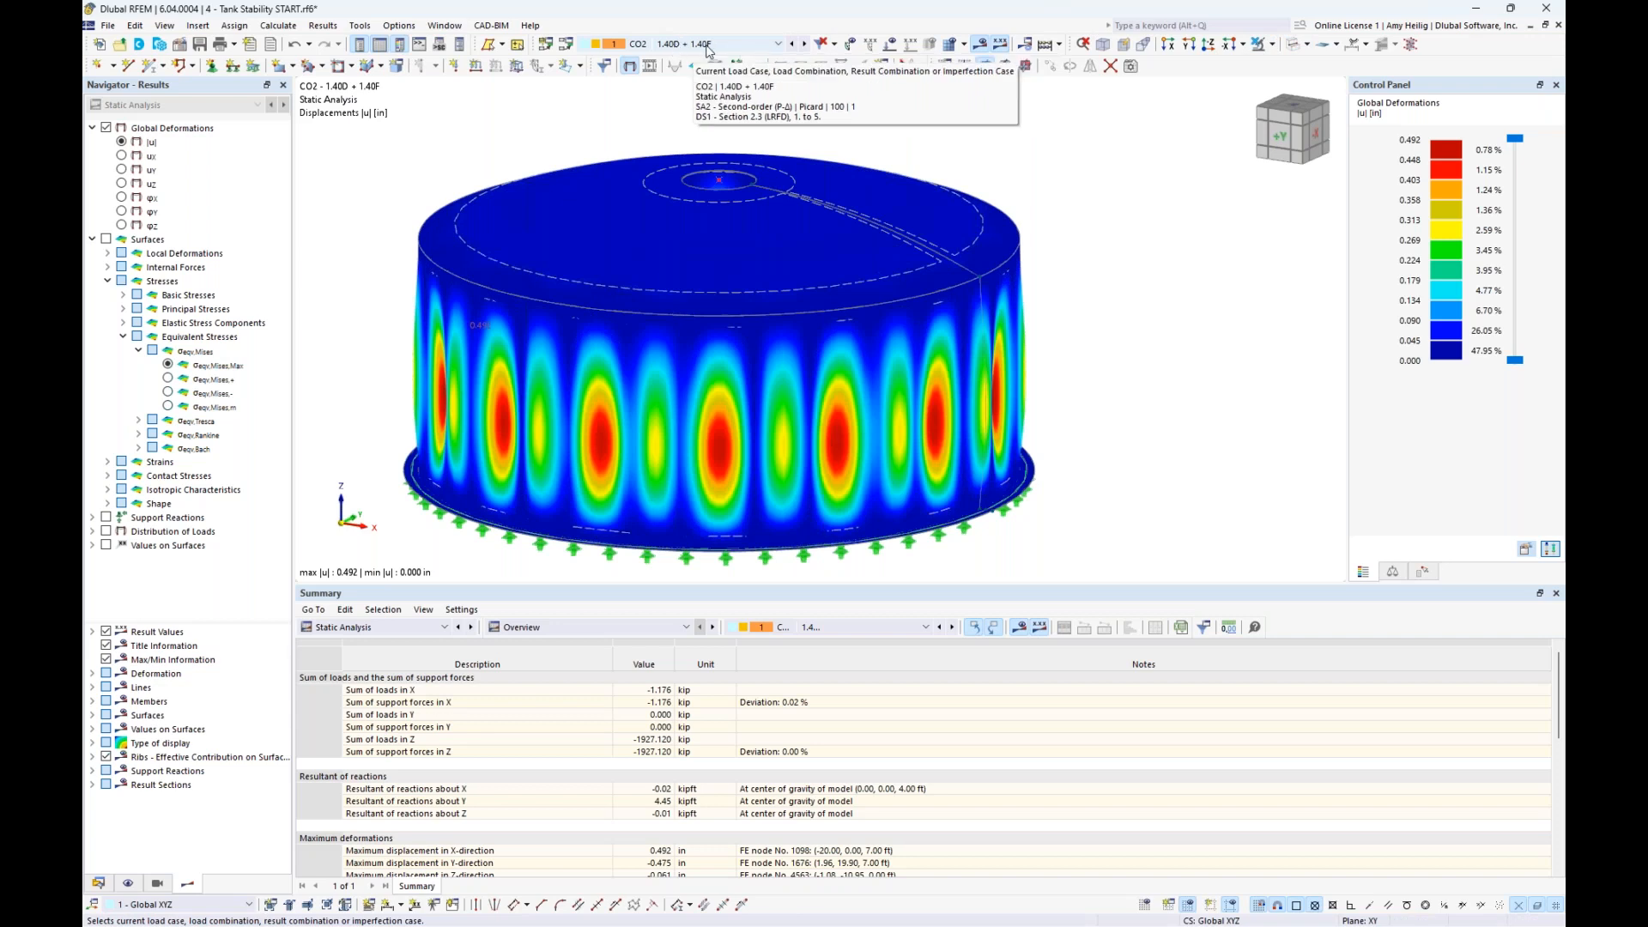
middle_drag(1065, 348, 1137, 317)
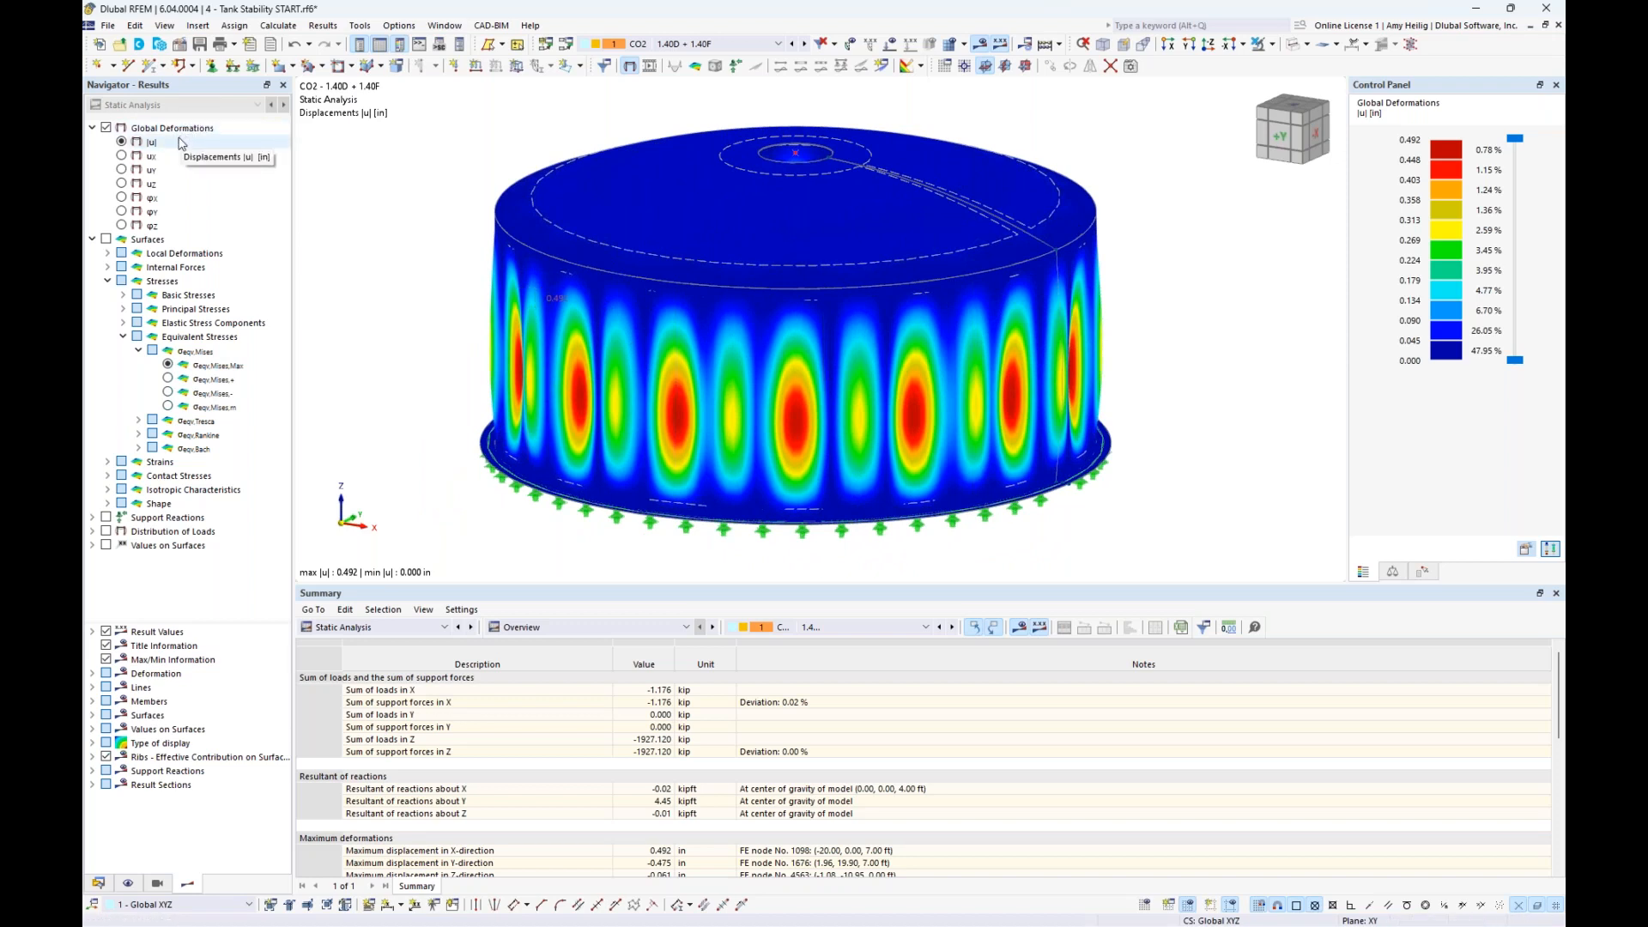
ctrl+middle_drag(1199, 438, 1234, 431)
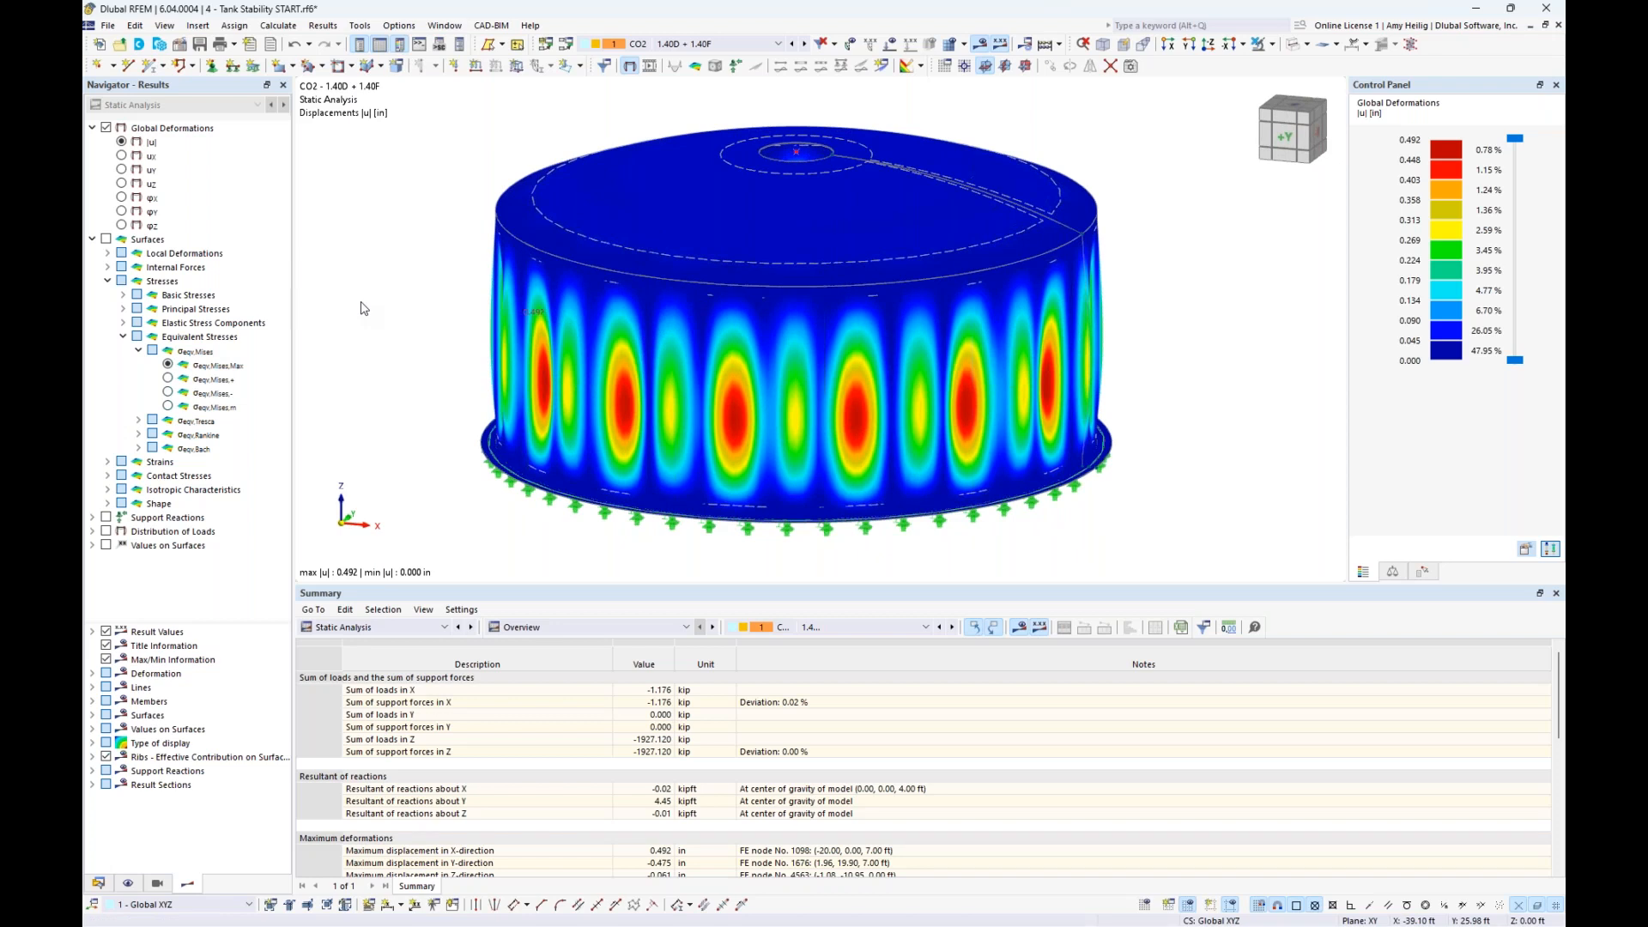
- Display the maximum von Mises equivalent surface stresses of CO2 and examine them around the tank wall
click(106, 241)
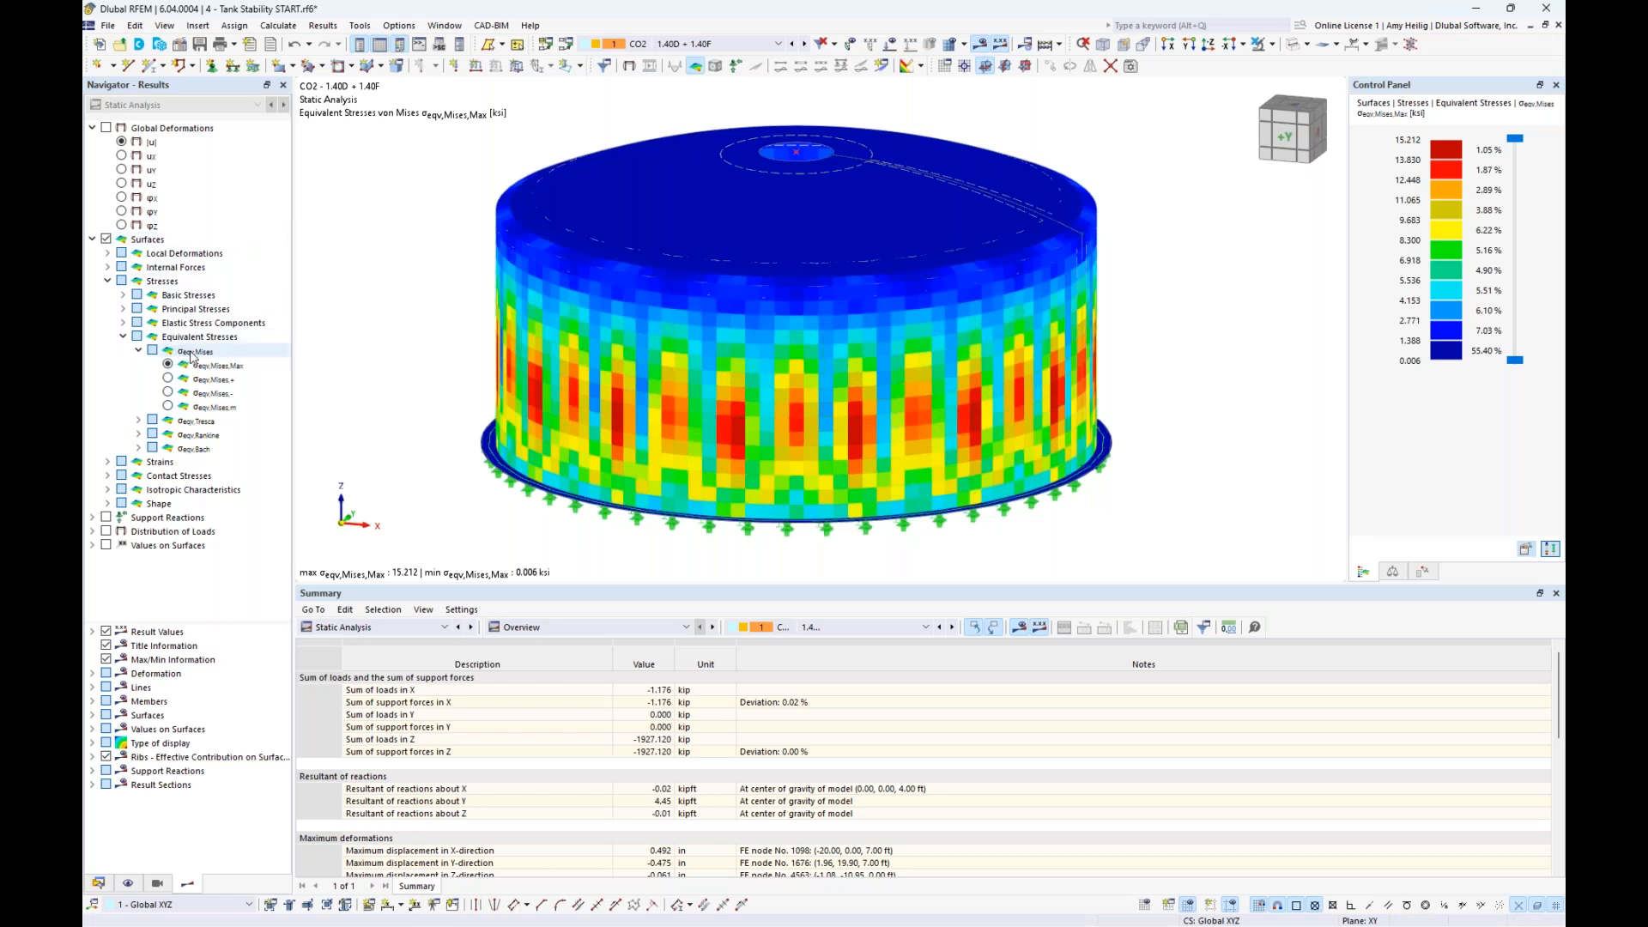
ctrl+middle_drag(1199, 484, 798, 455)
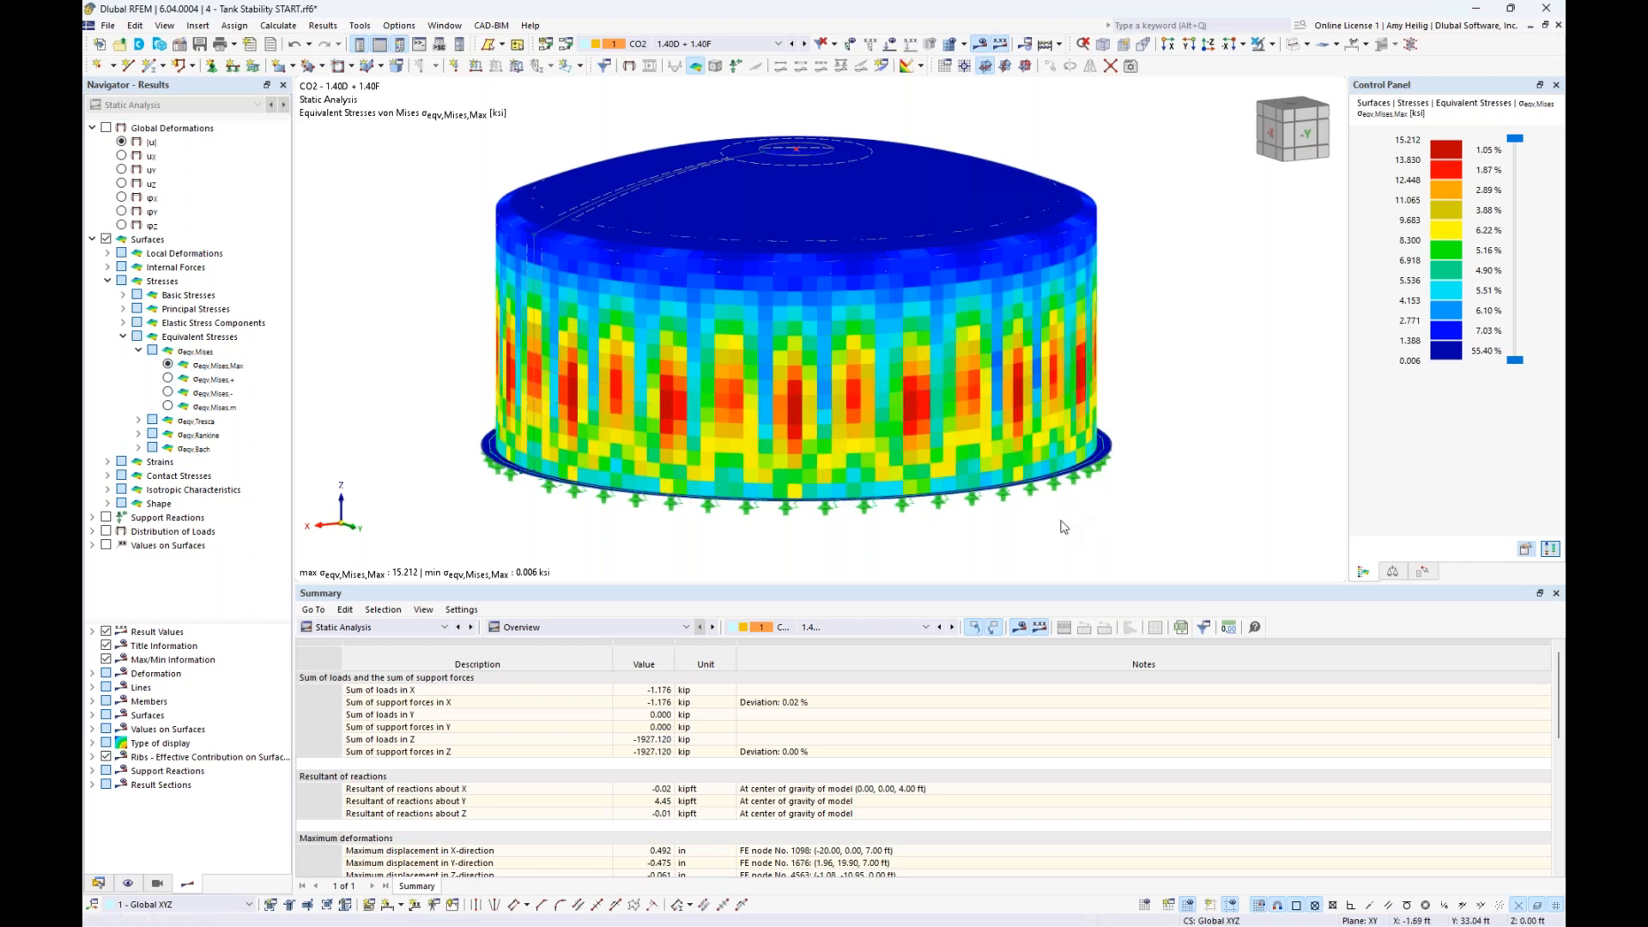
ctrl+middle_drag(1053, 522, 1127, 530)
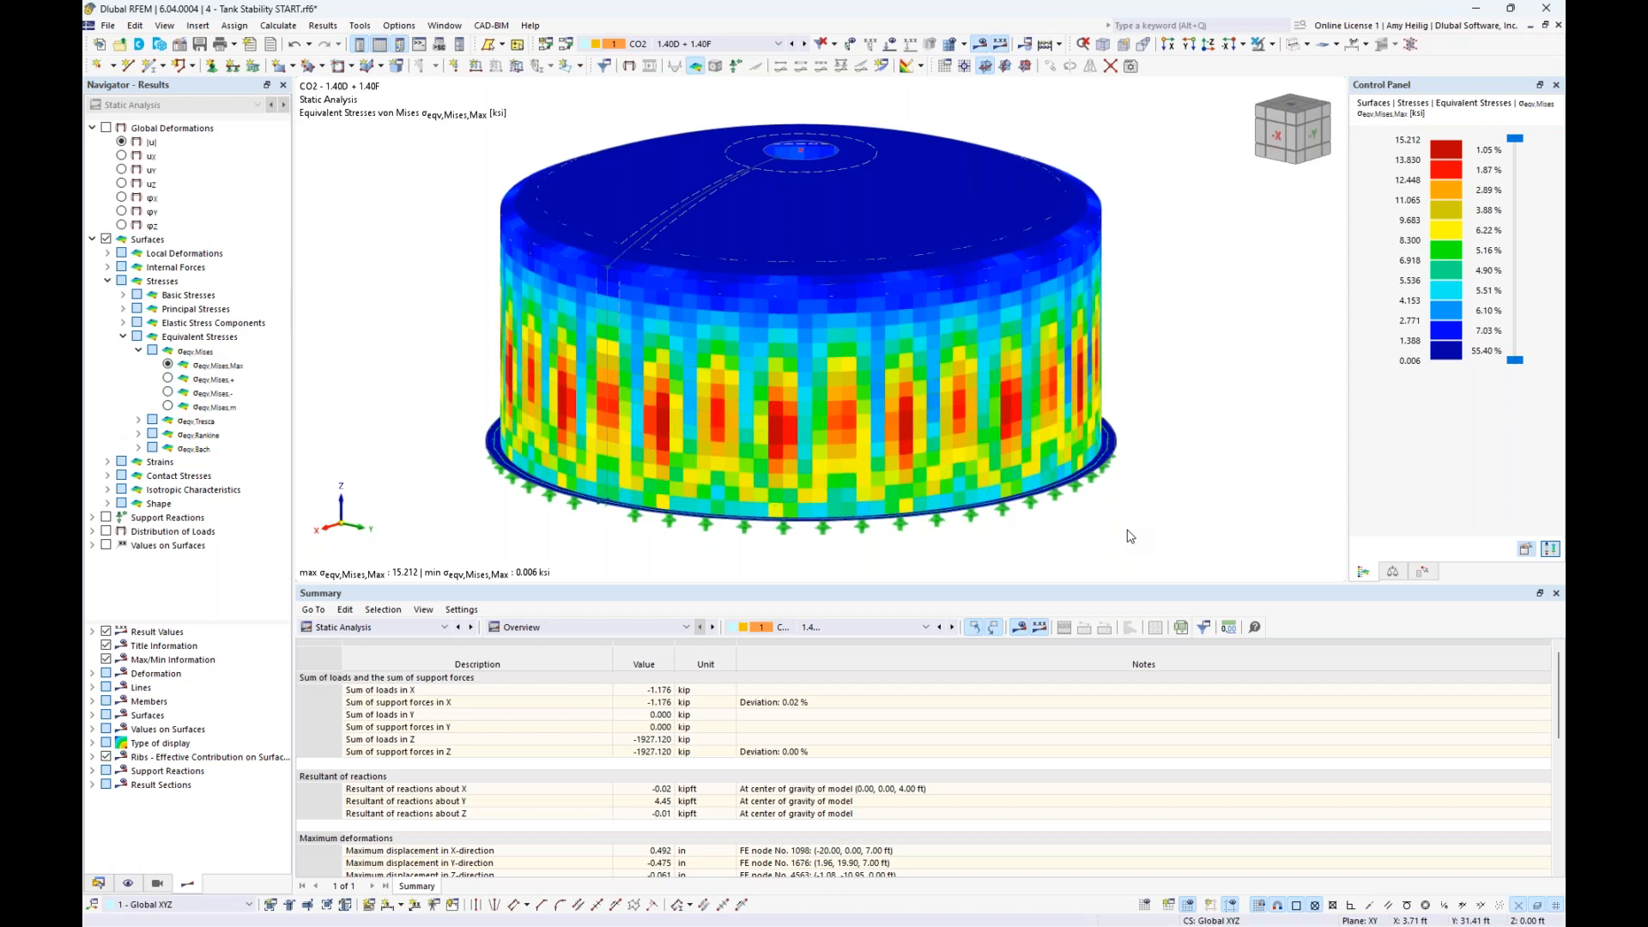
- Switch to the model 5 - Steel Joints FINAL.rf6 and examine the column, beam and applied load in wireframe and solid display
click(444, 25)
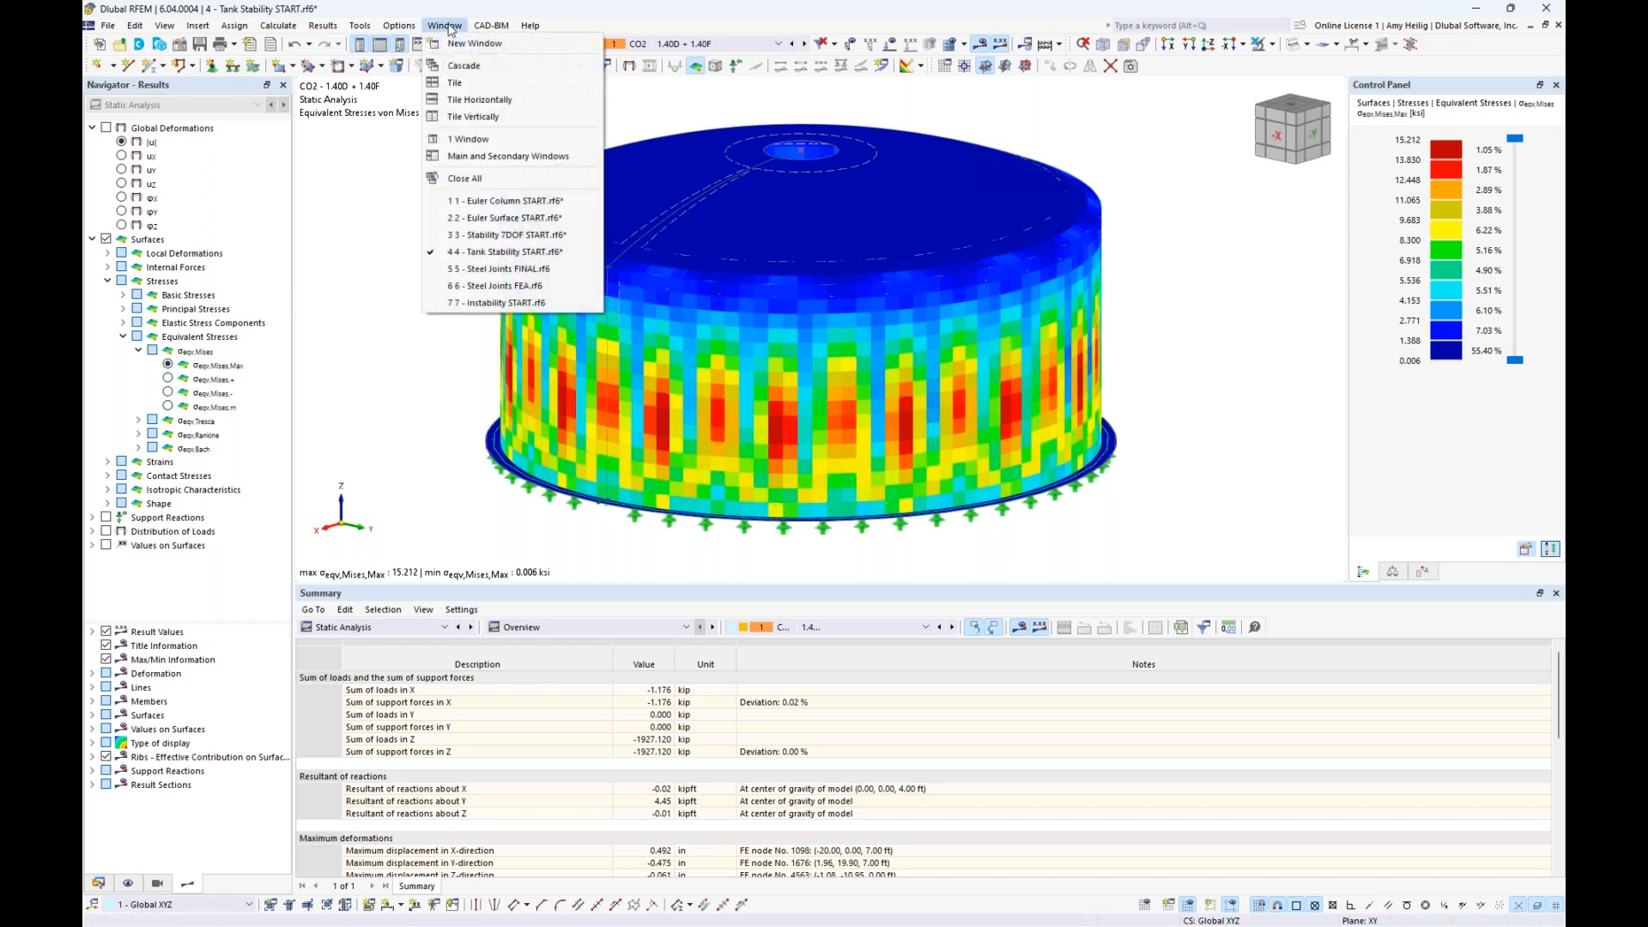
click(504, 270)
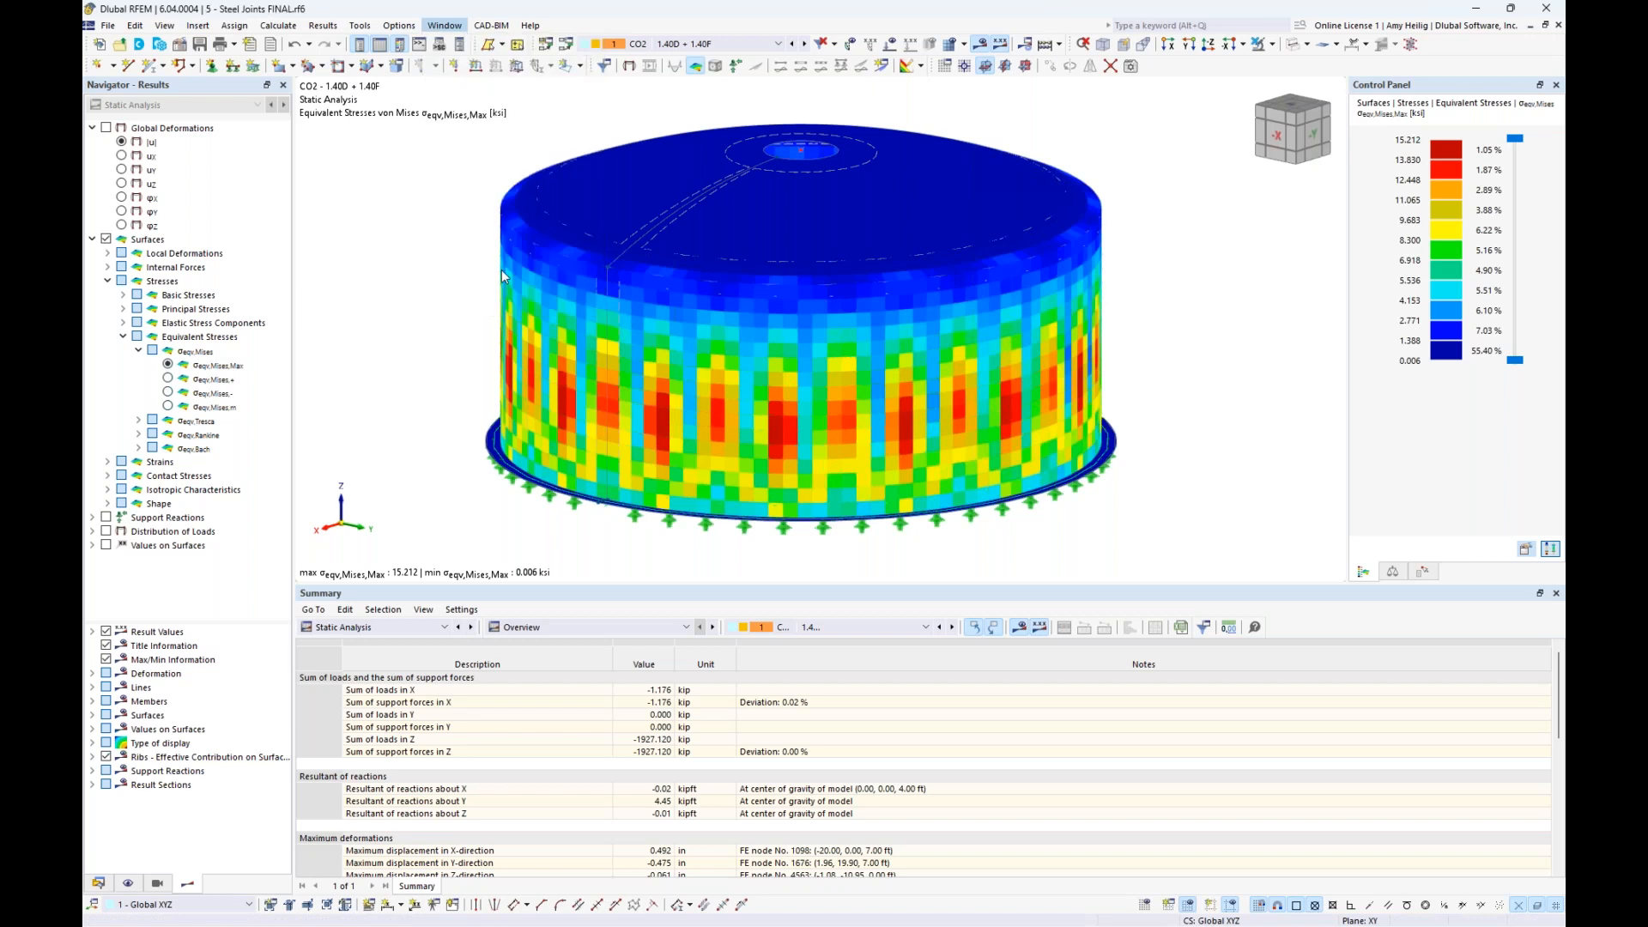
middle_drag(676, 345, 627, 359)
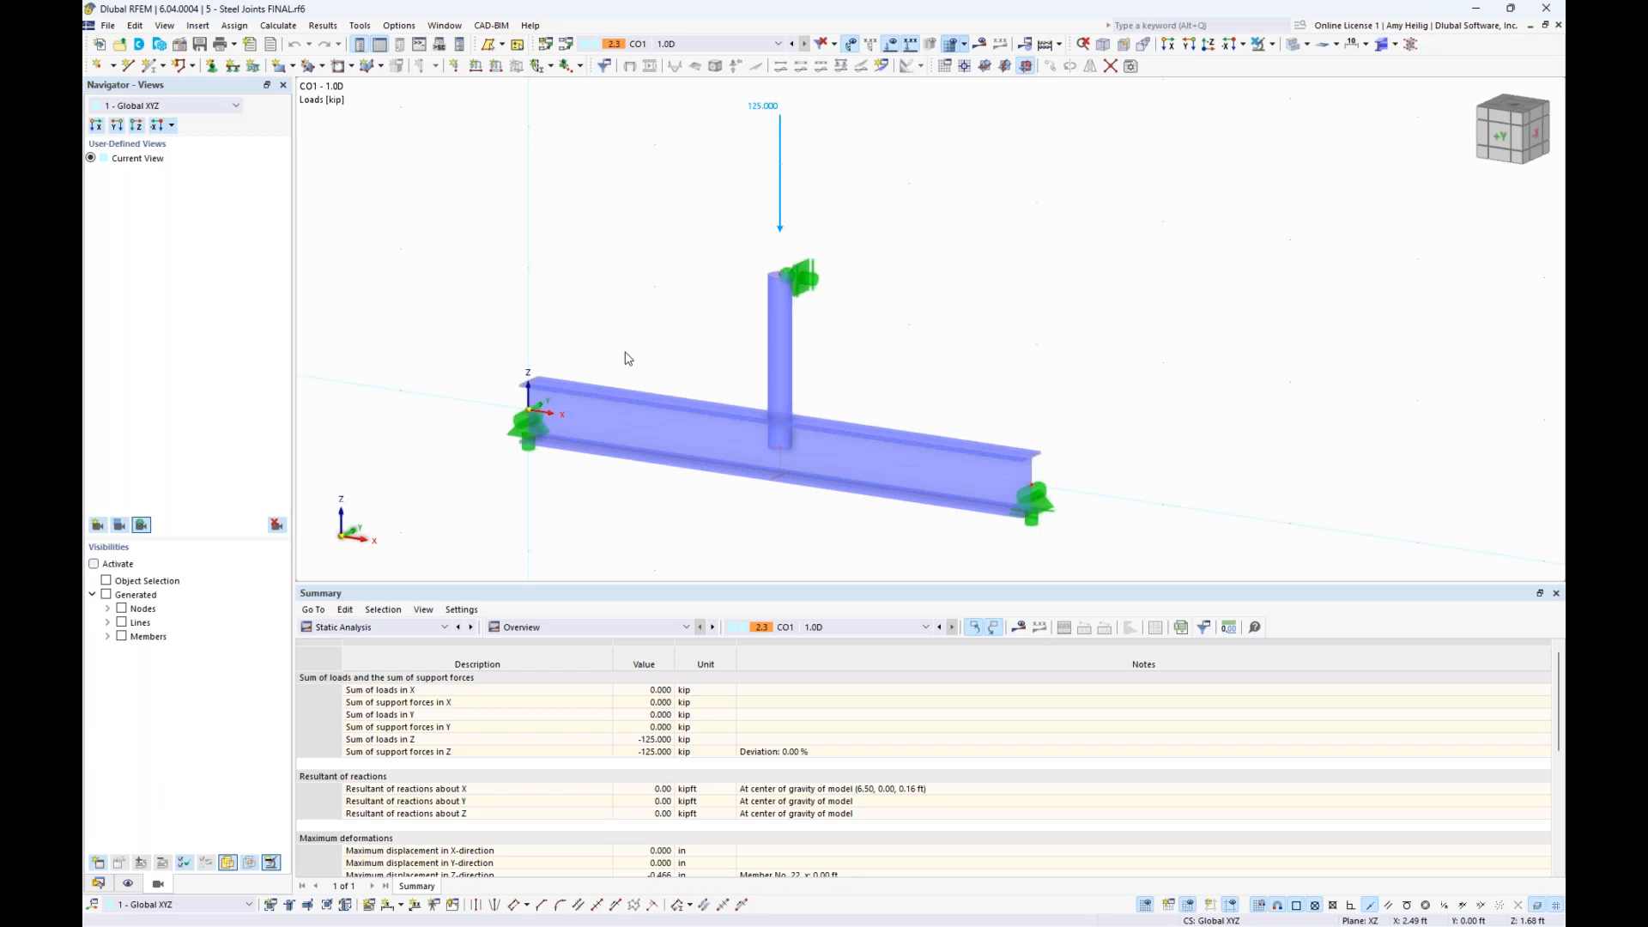
click(1296, 49)
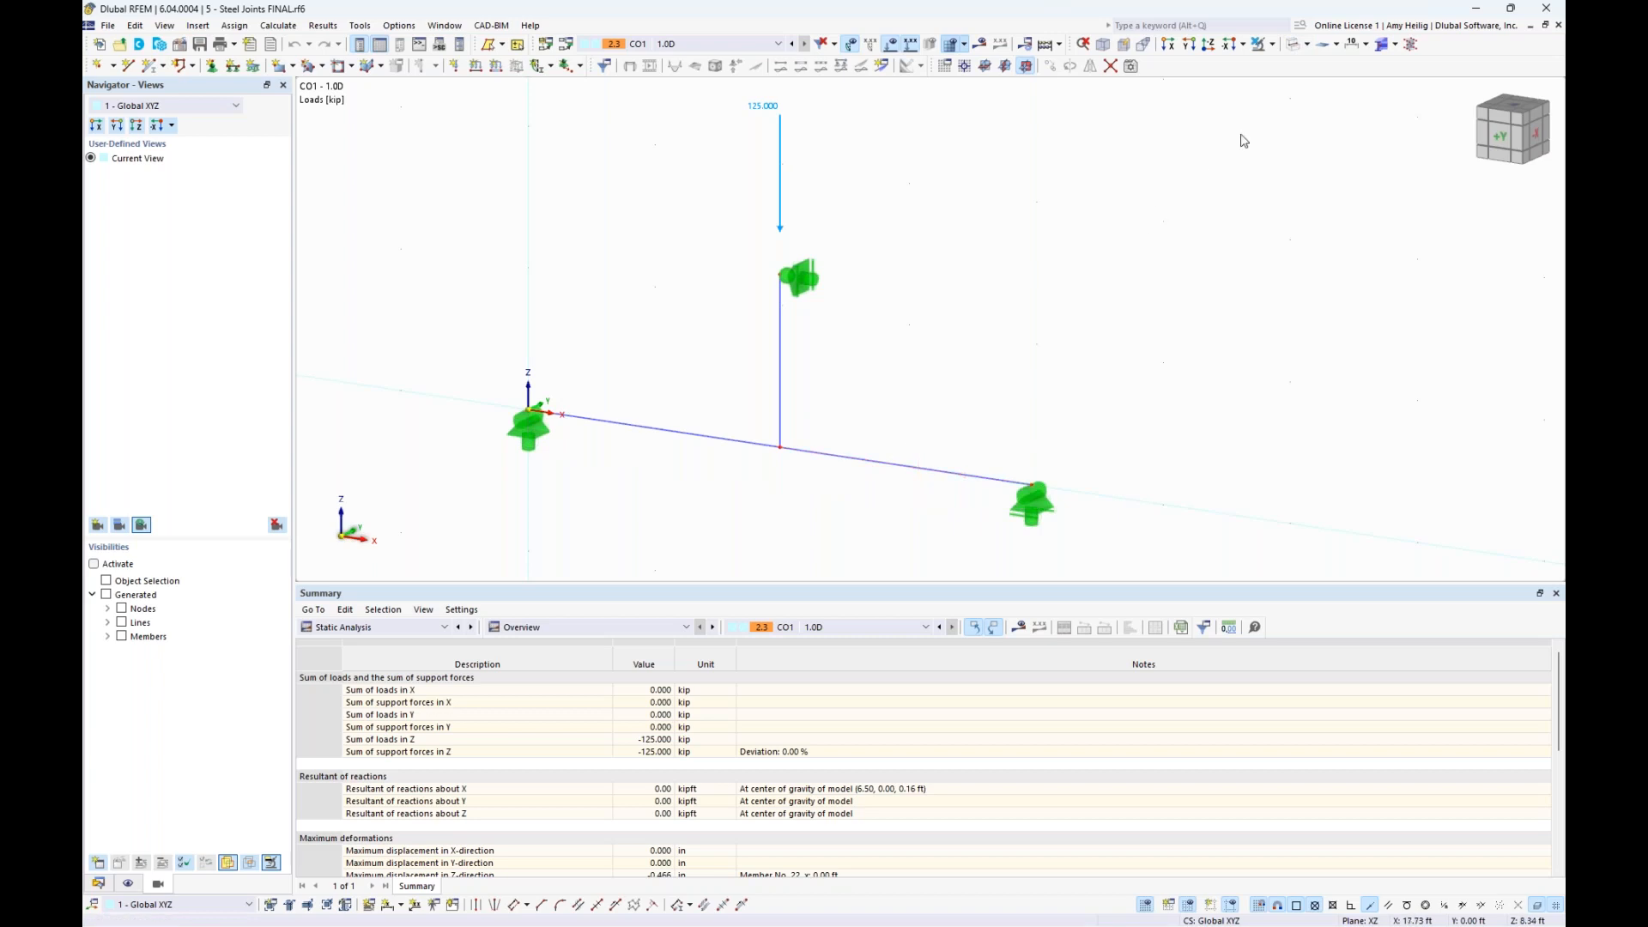
click(1293, 47)
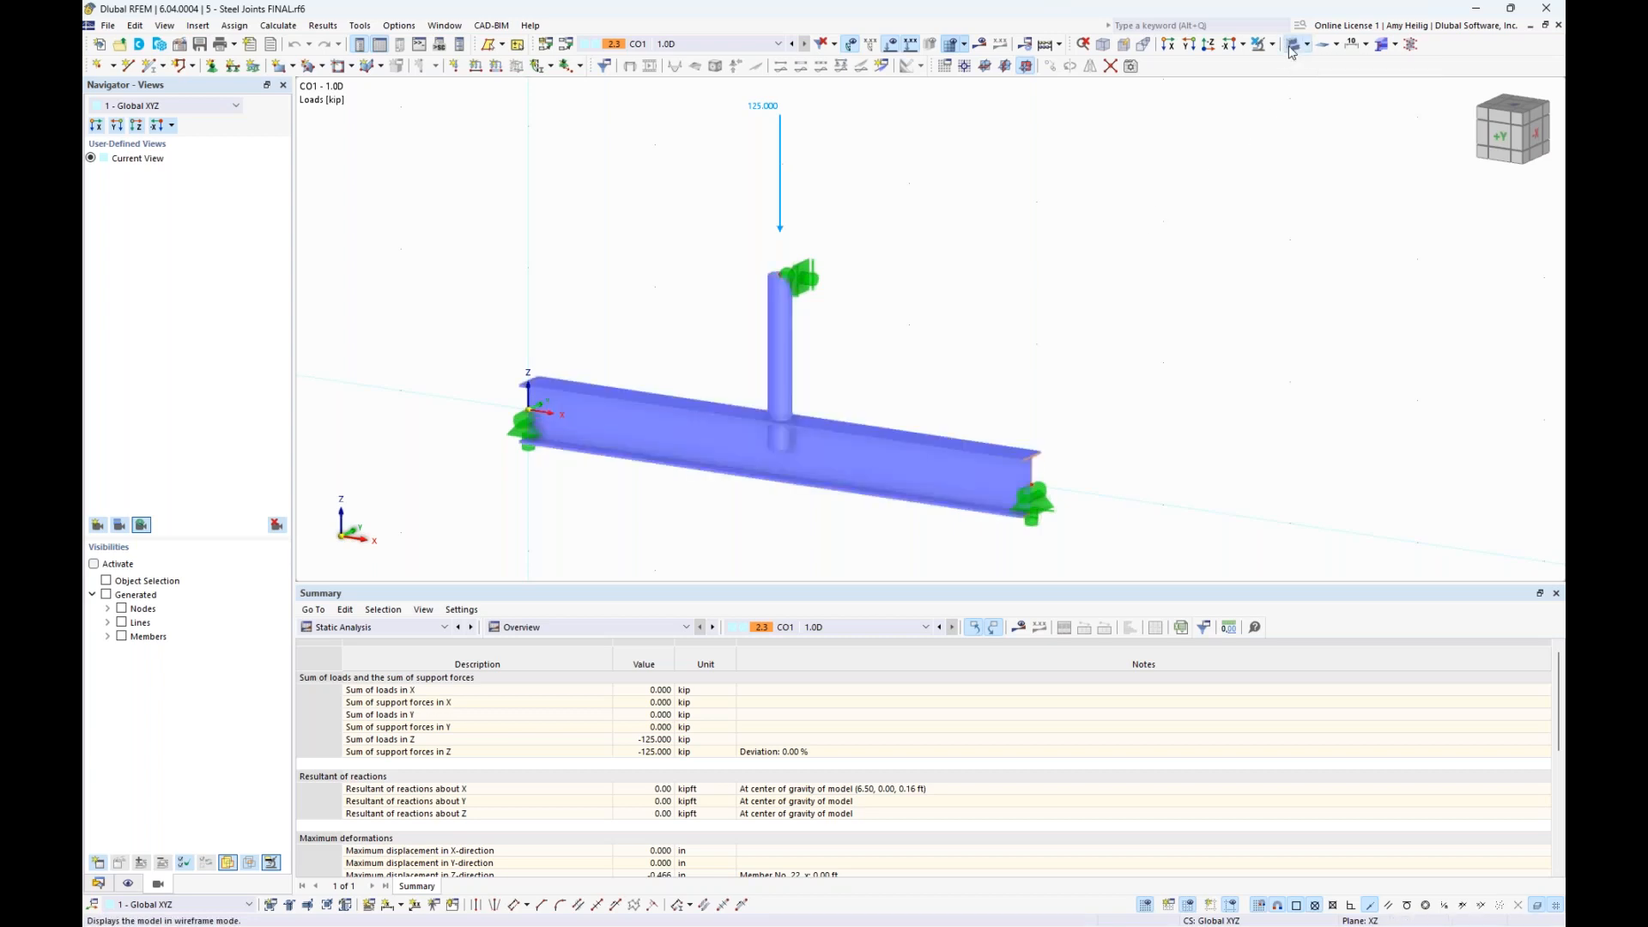
scroll(940, 456, up, 3)
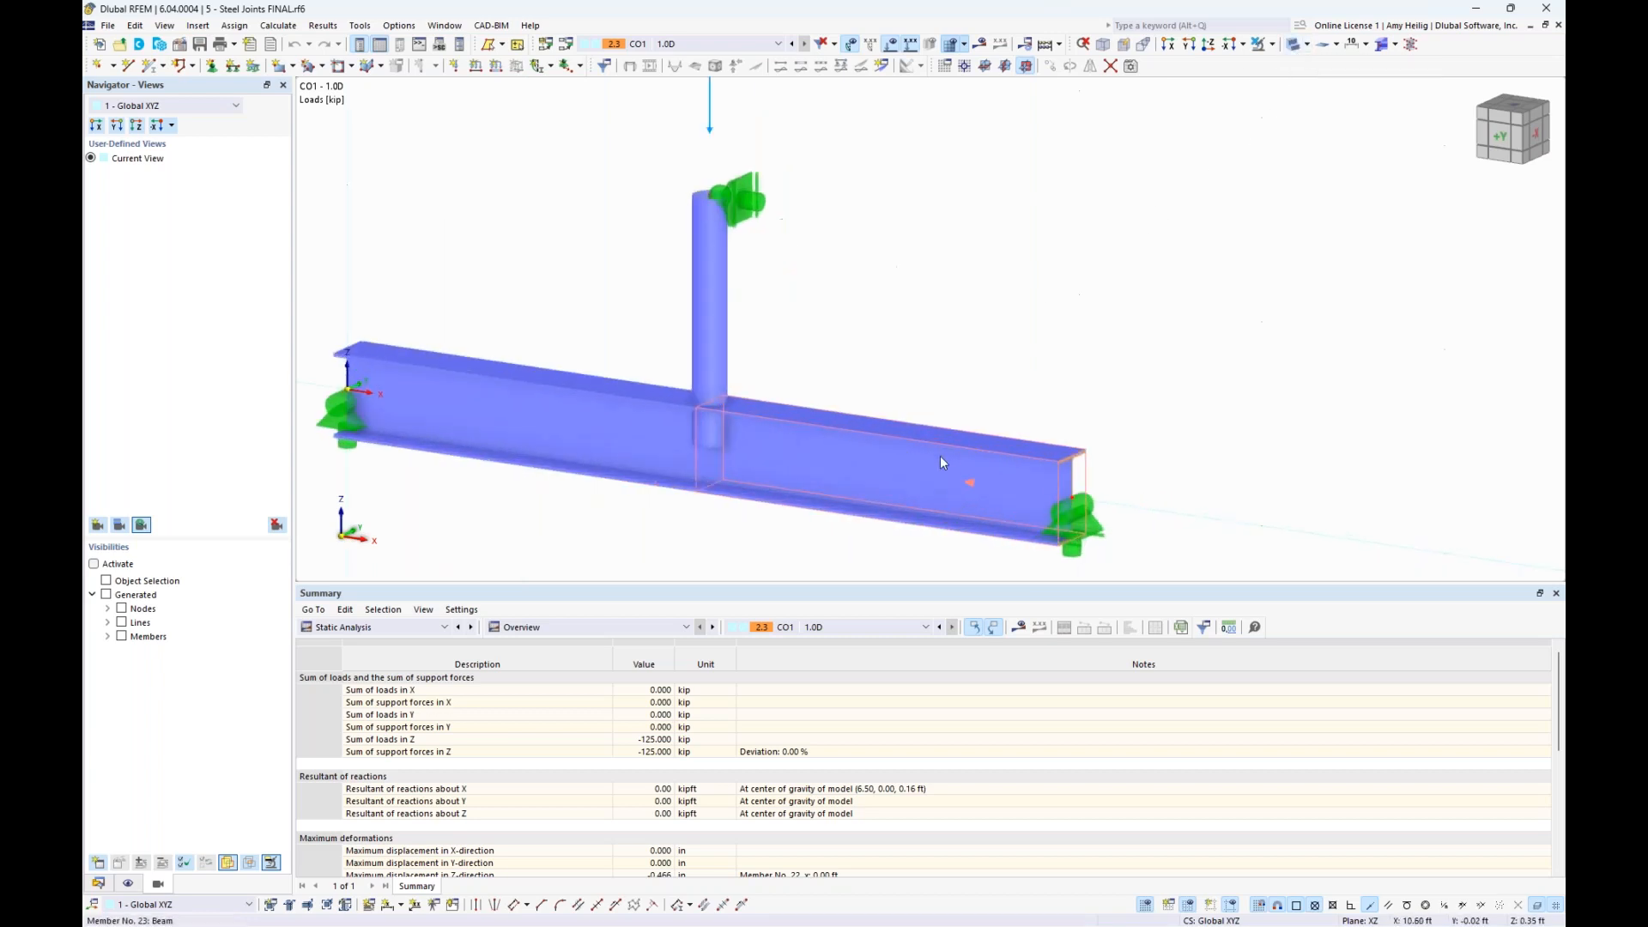
middle_drag(984, 420, 1057, 371)
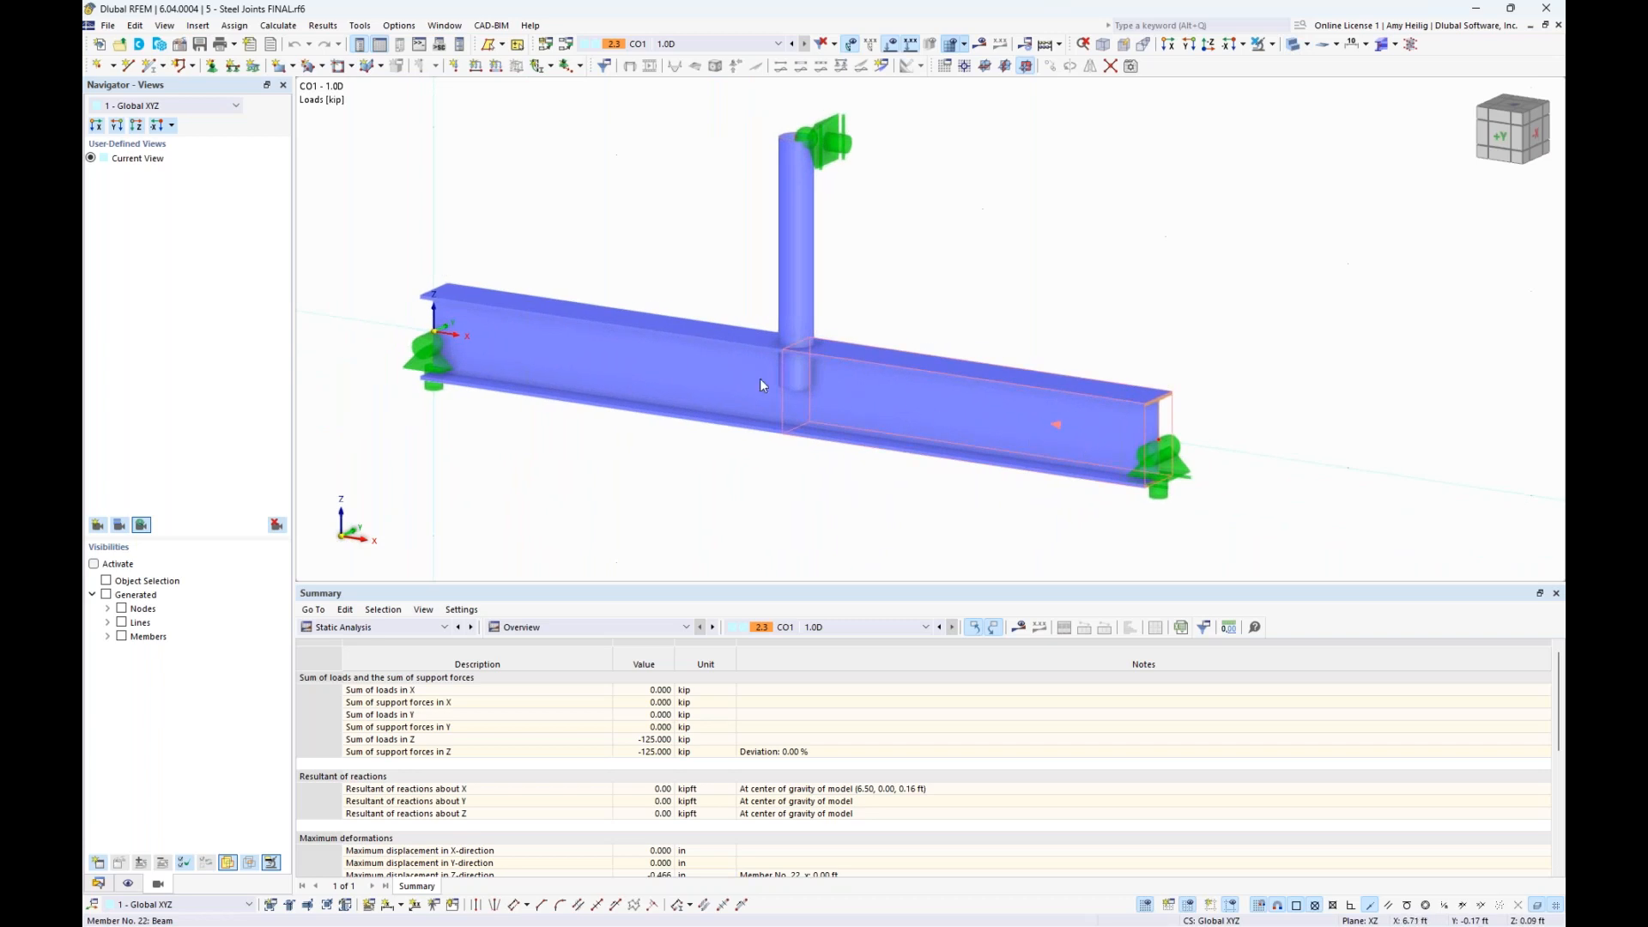
middle_drag(911, 198, 904, 246)
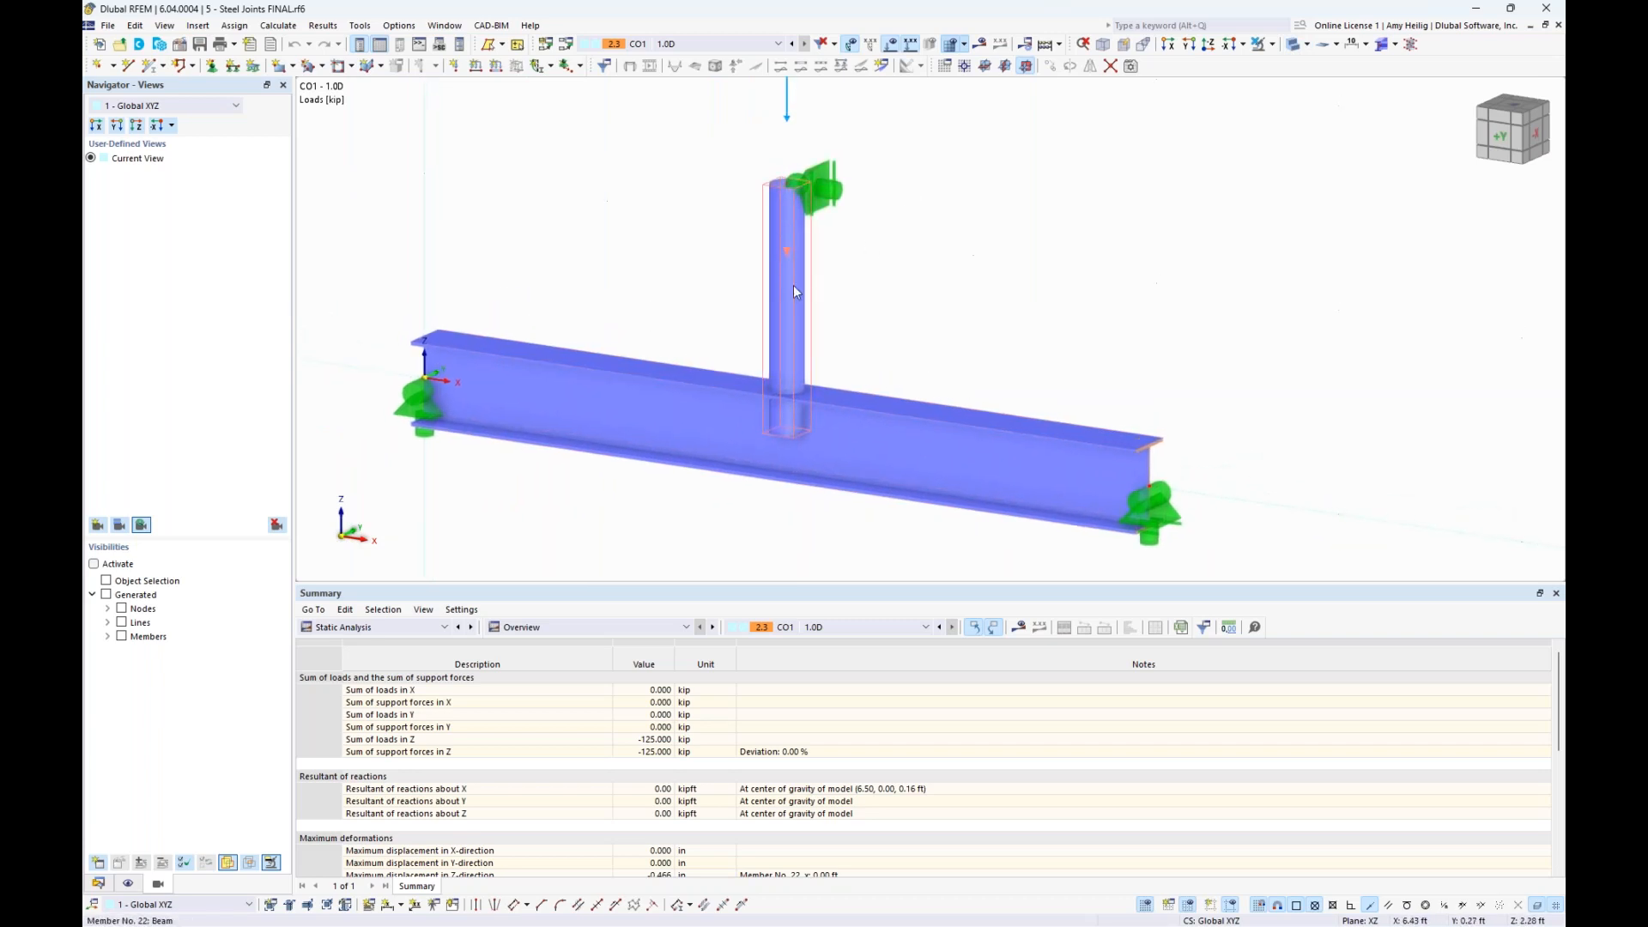
scroll(949, 295, down, 2)
middle_drag(953, 265, 915, 346)
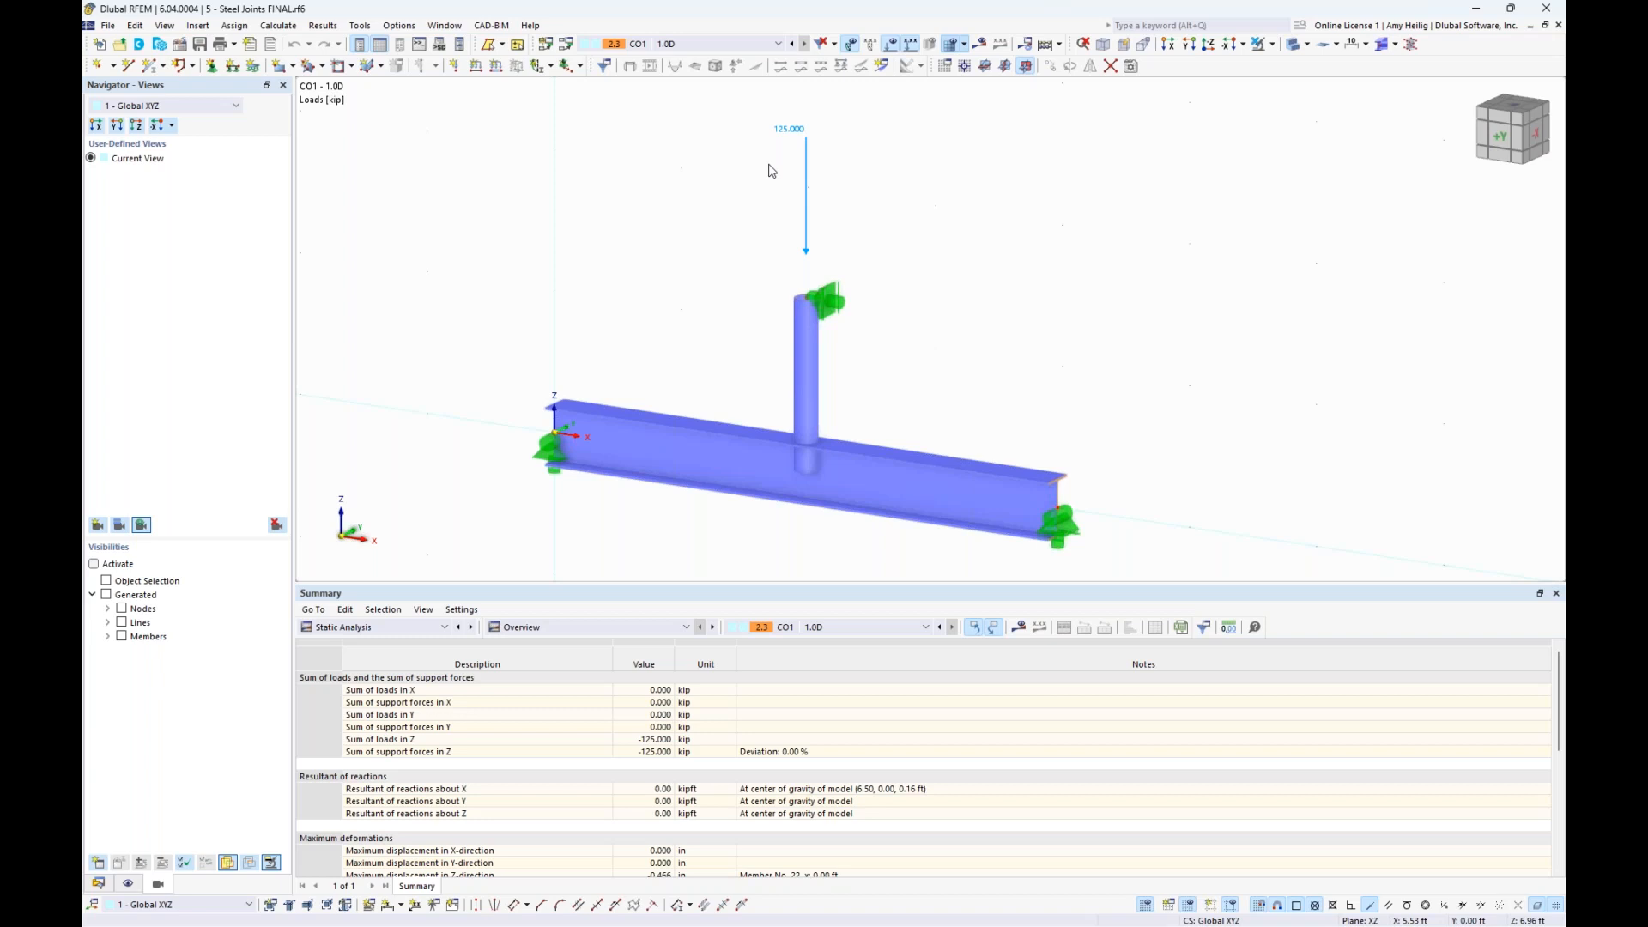
- Show the steel joint's plates, bolts and stiffeners in the model where the column meets the beam
click(1394, 46)
click(1439, 99)
scroll(773, 528, up, 5)
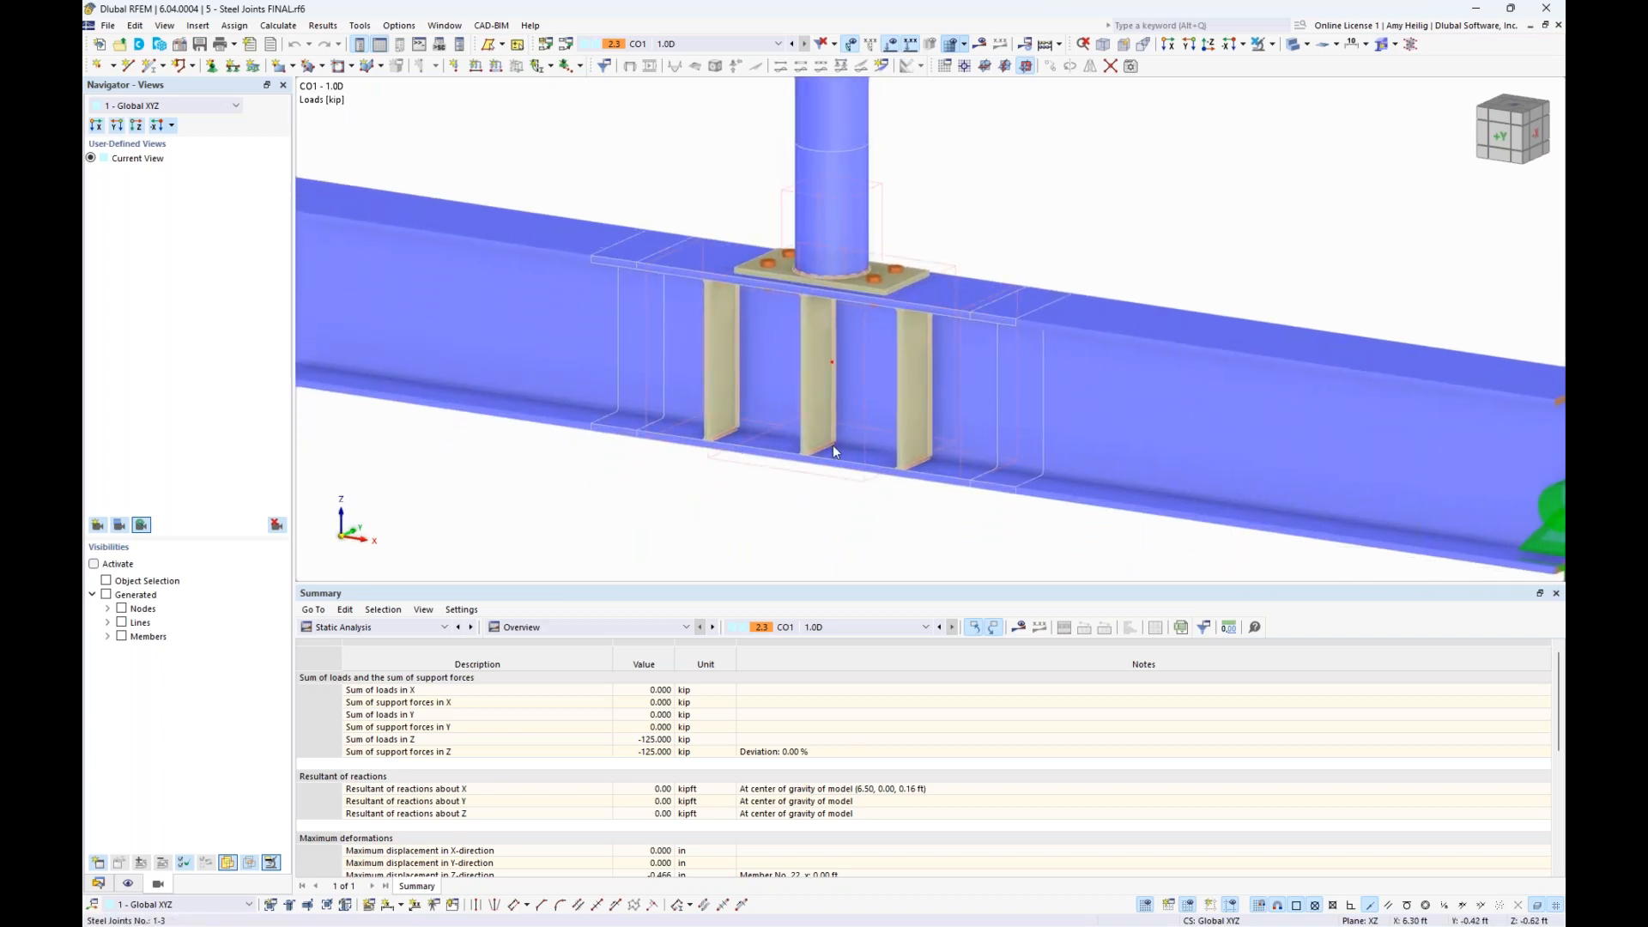
- List the model's steel joints, locate the variants with and without stiffener plates, and open them for editing
click(98, 883)
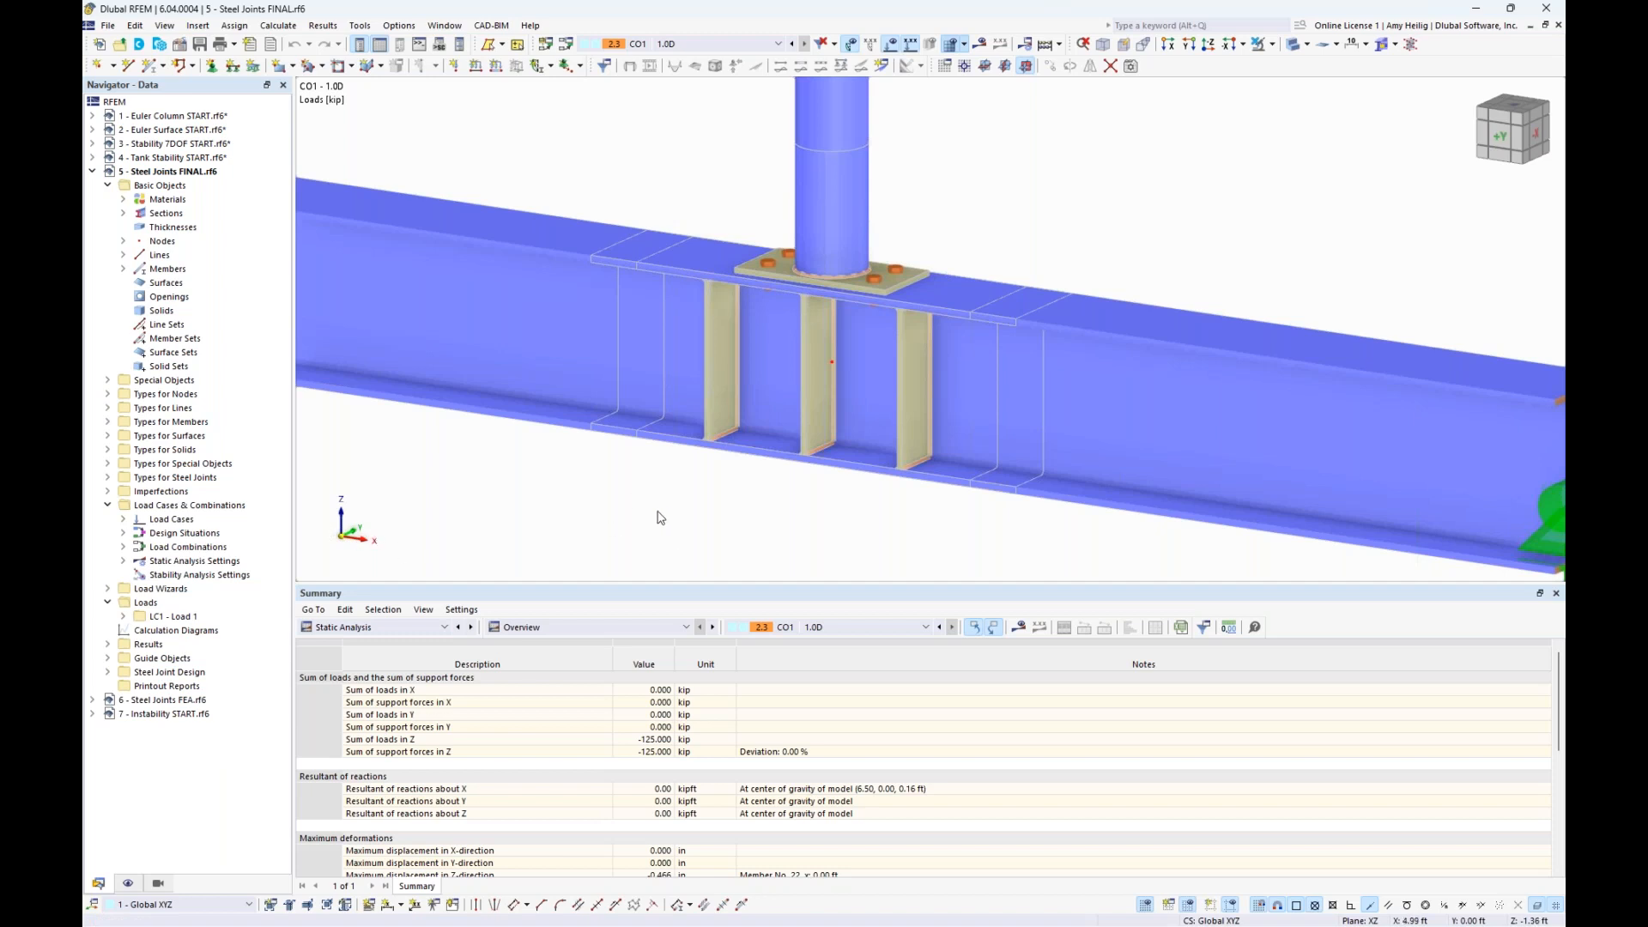
middle_drag(723, 527, 694, 533)
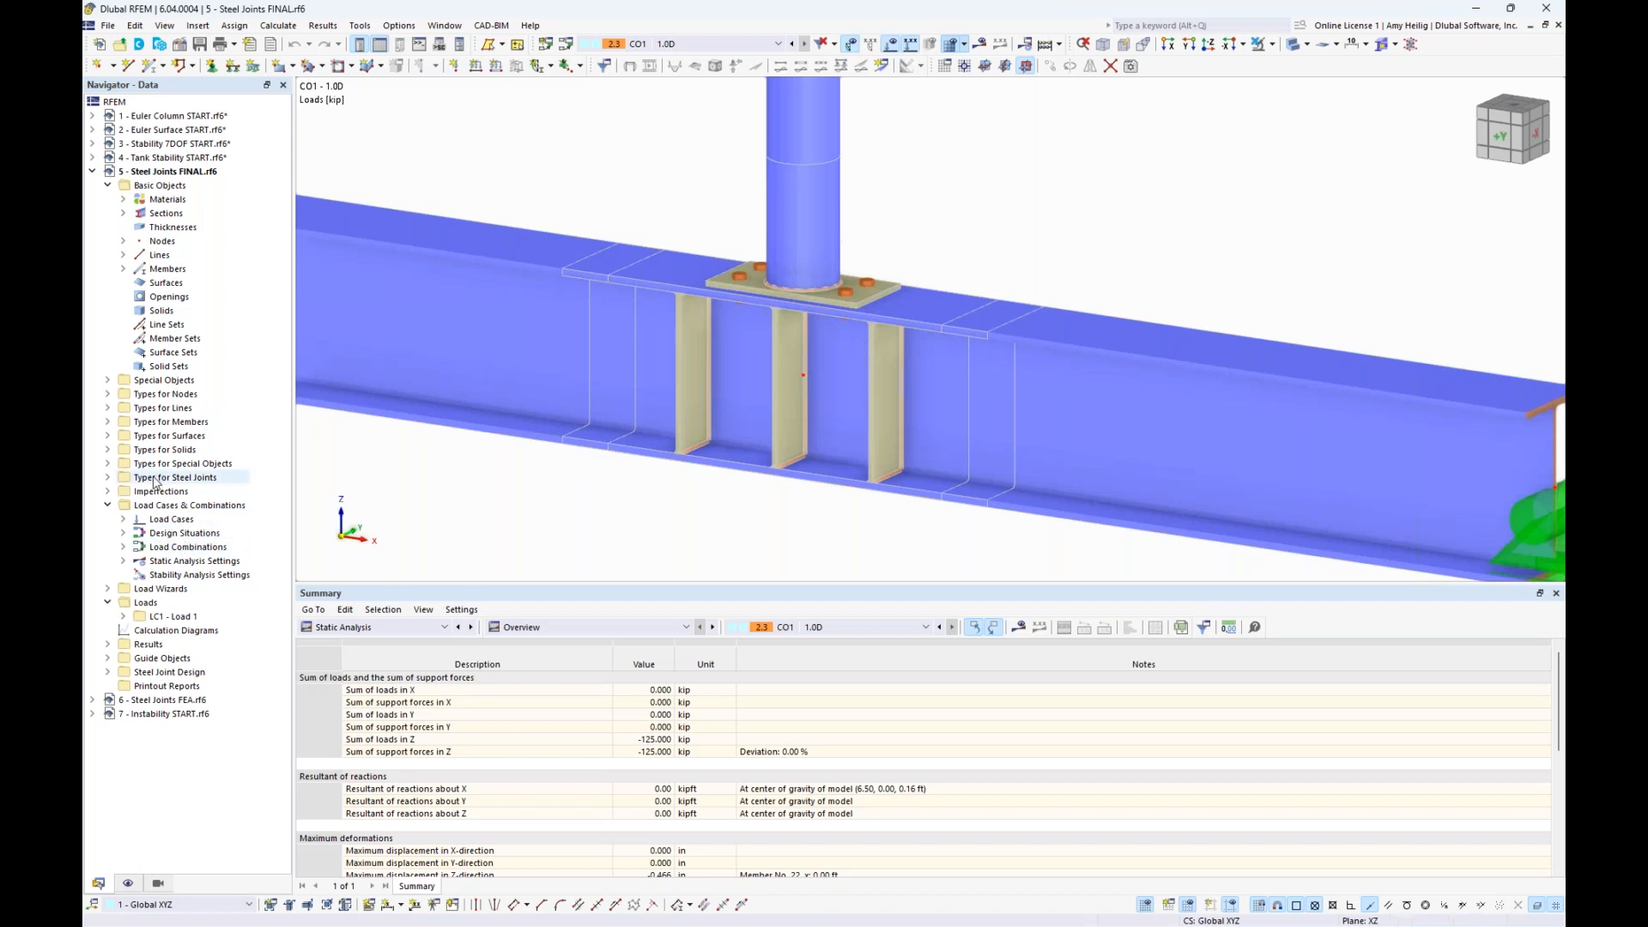
click(108, 478)
click(123, 491)
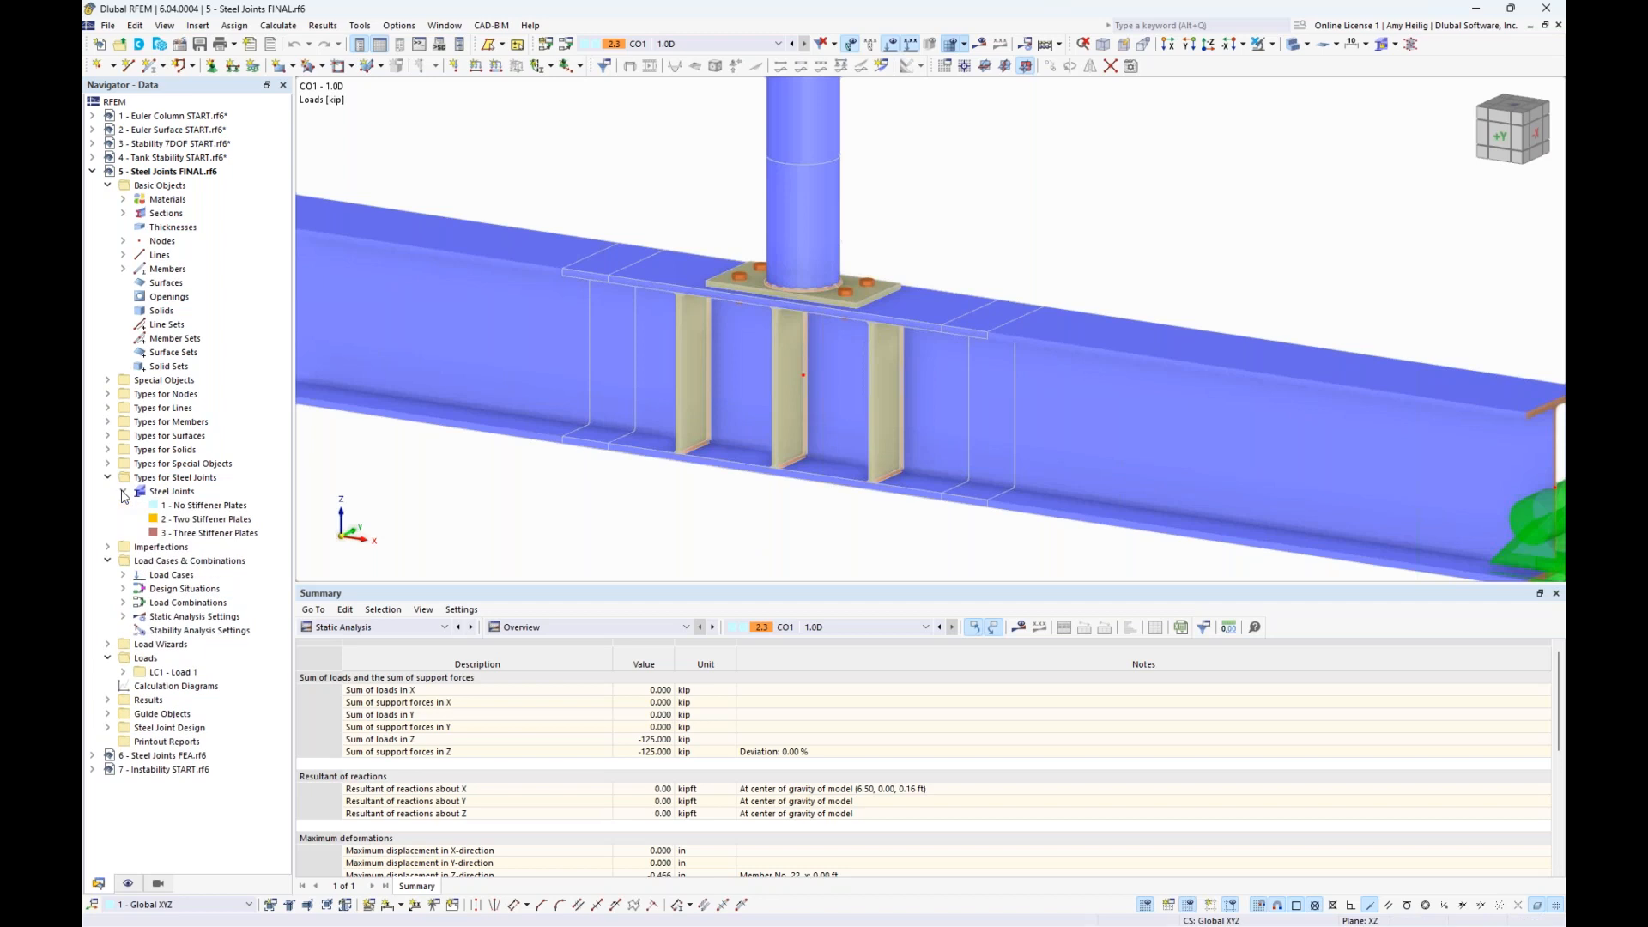
click(200, 507)
click(204, 520)
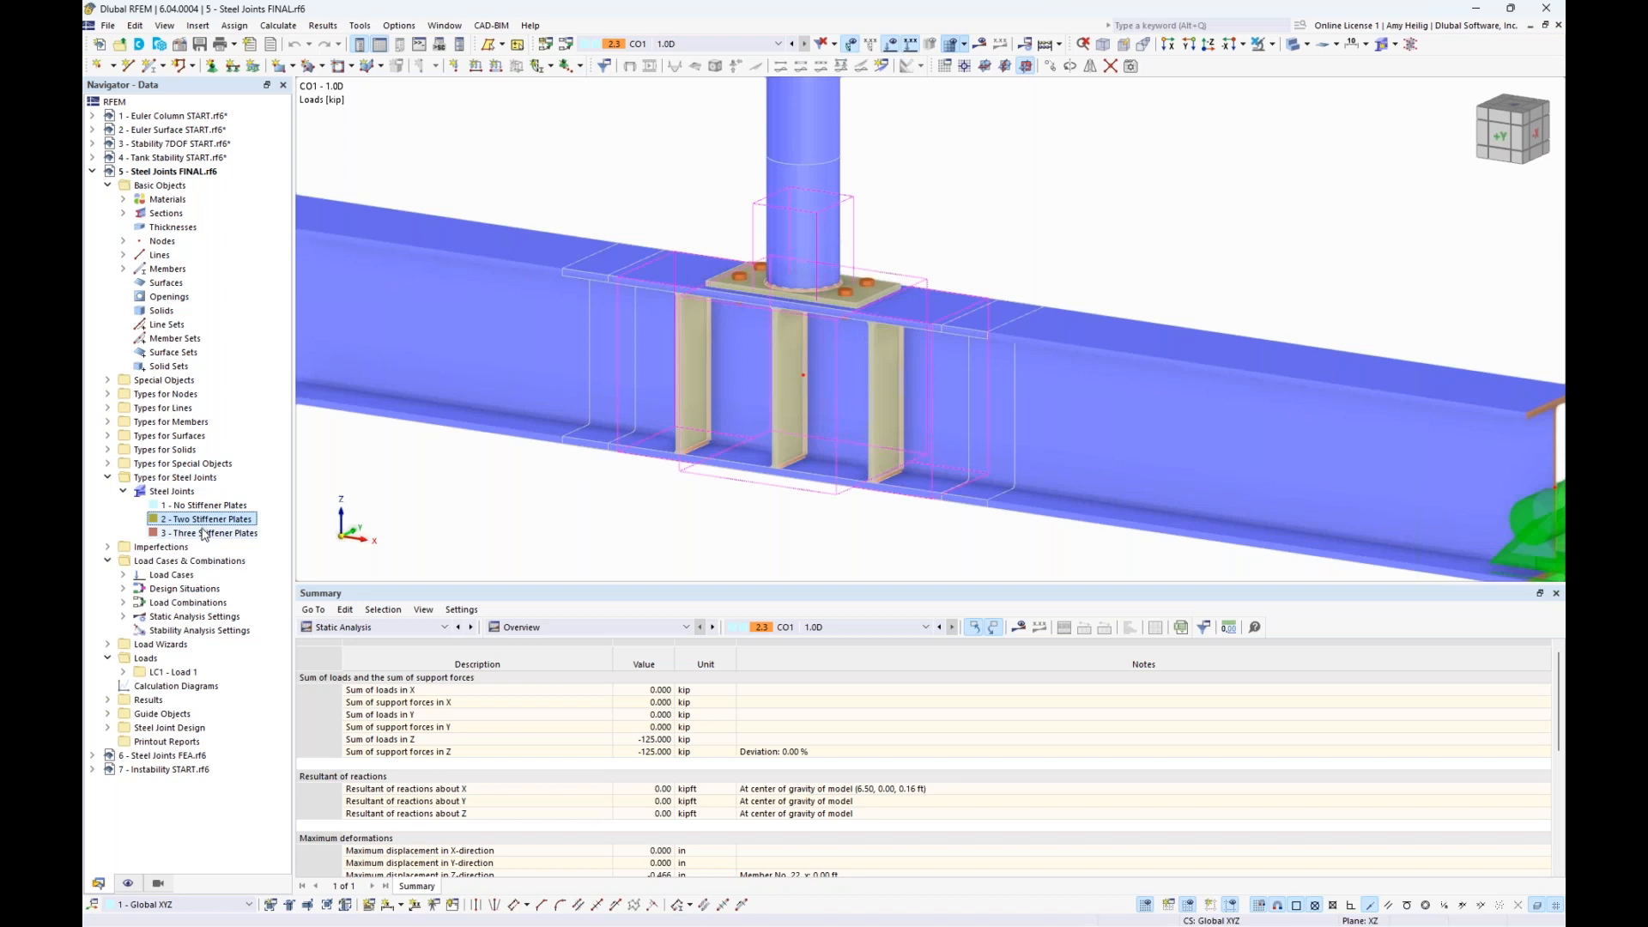
click(191, 492)
right_click(194, 493)
click(225, 500)
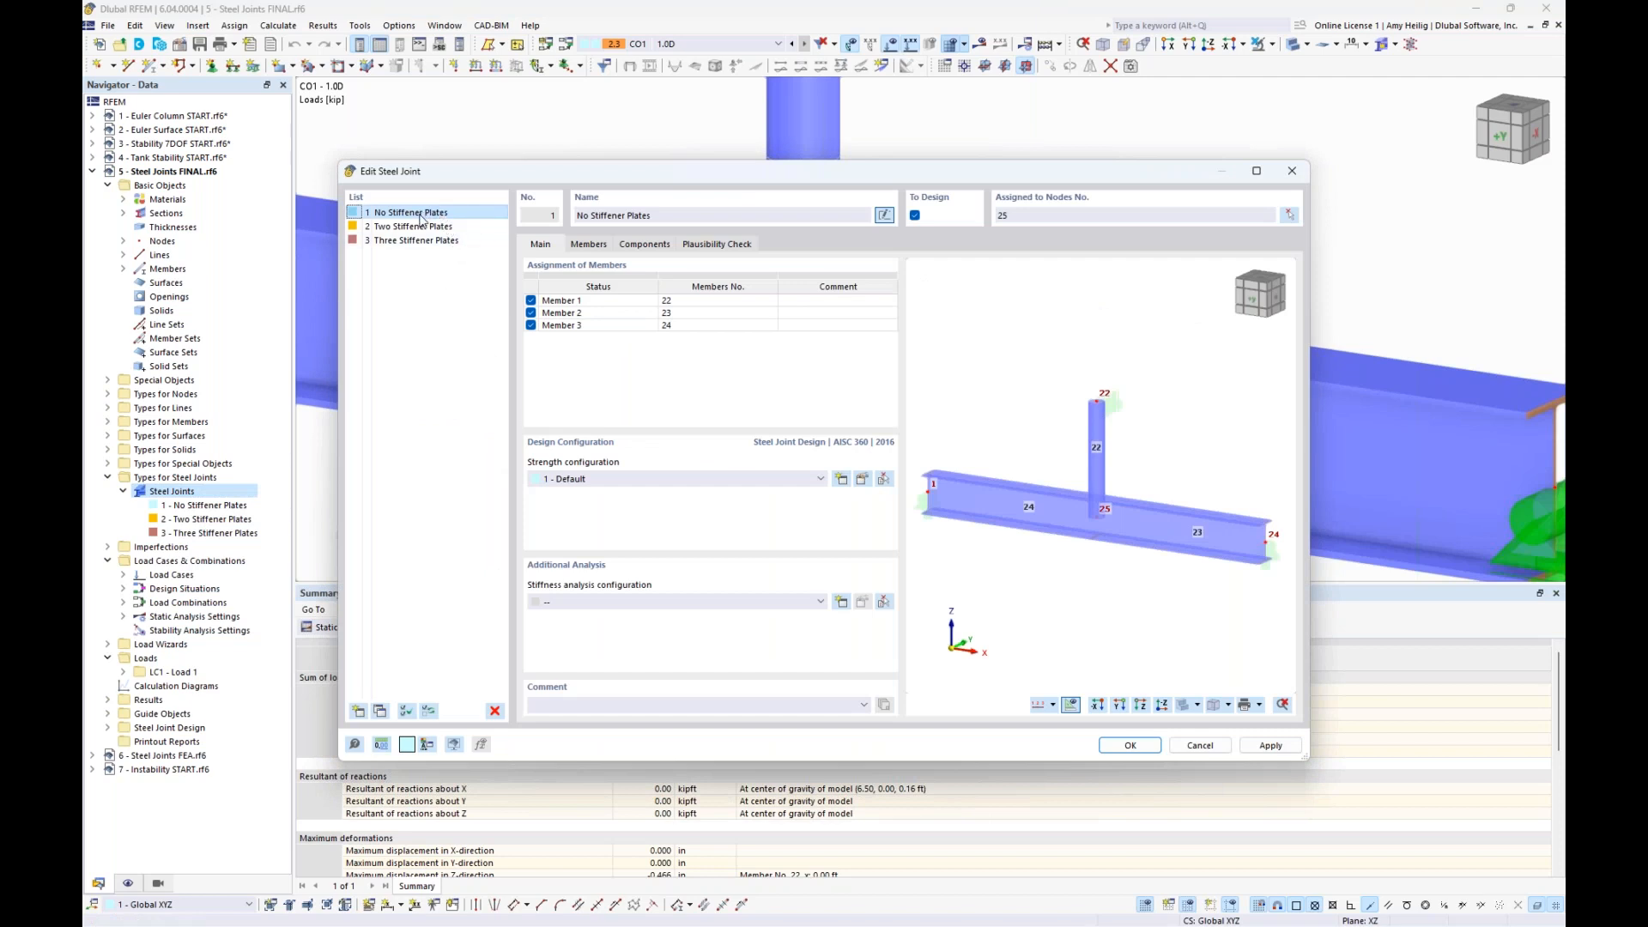
- Examine the end plate component of the No Stiffener Plates joint and the stiffener component of the Two Stiffener Plates joint
click(642, 245)
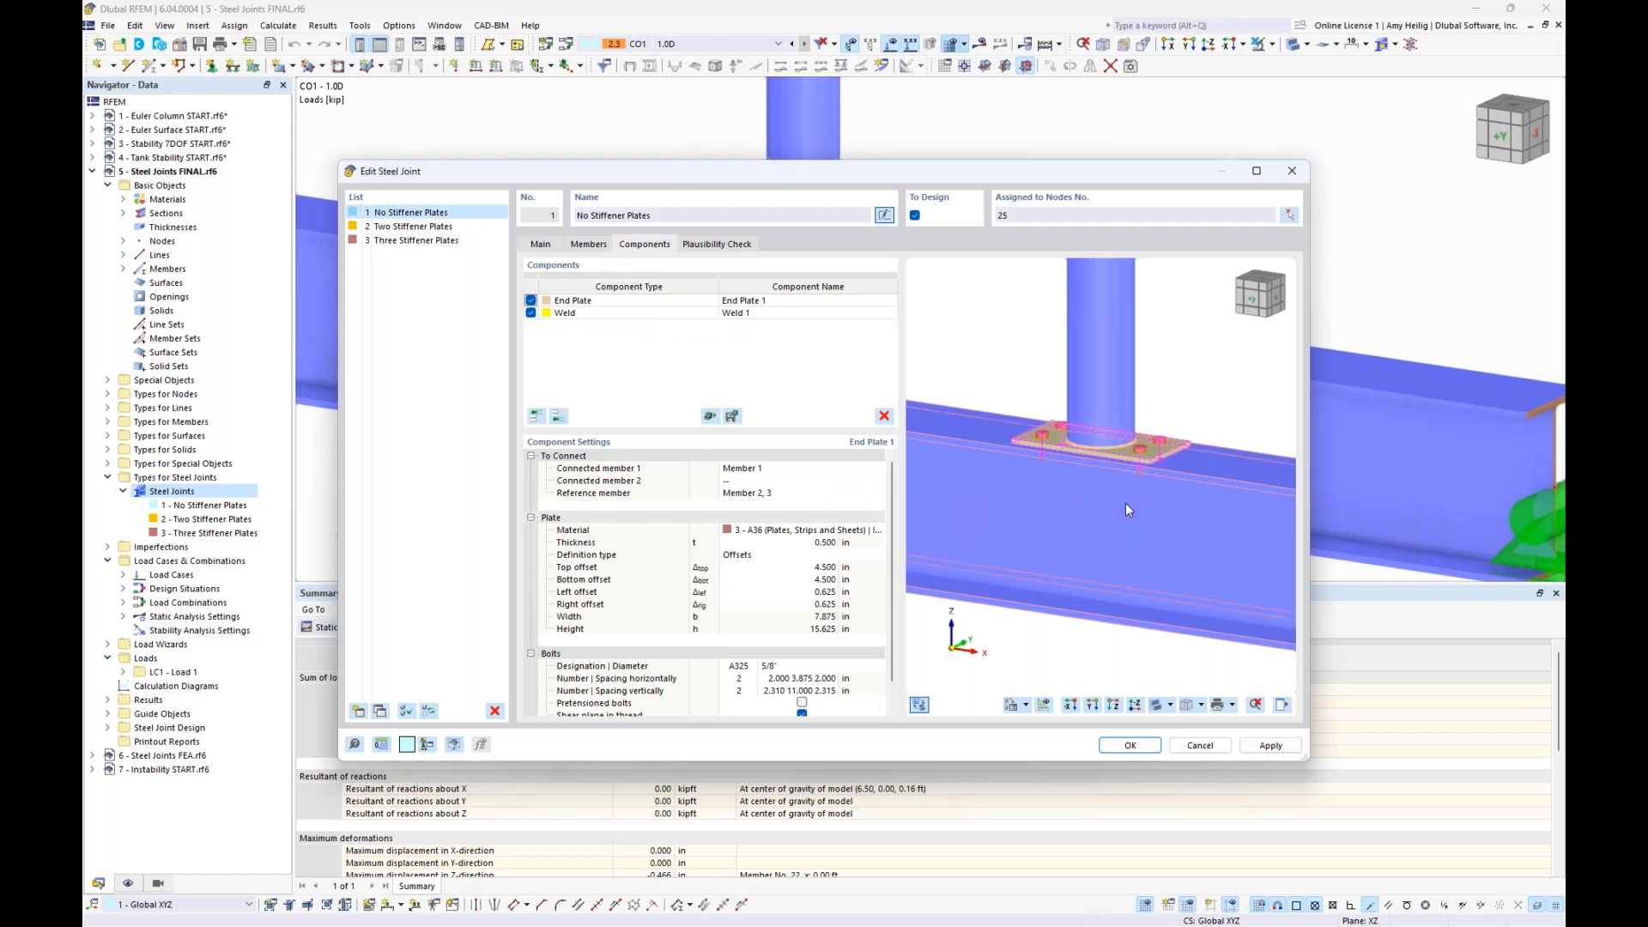
scroll(1130, 464, up, 2)
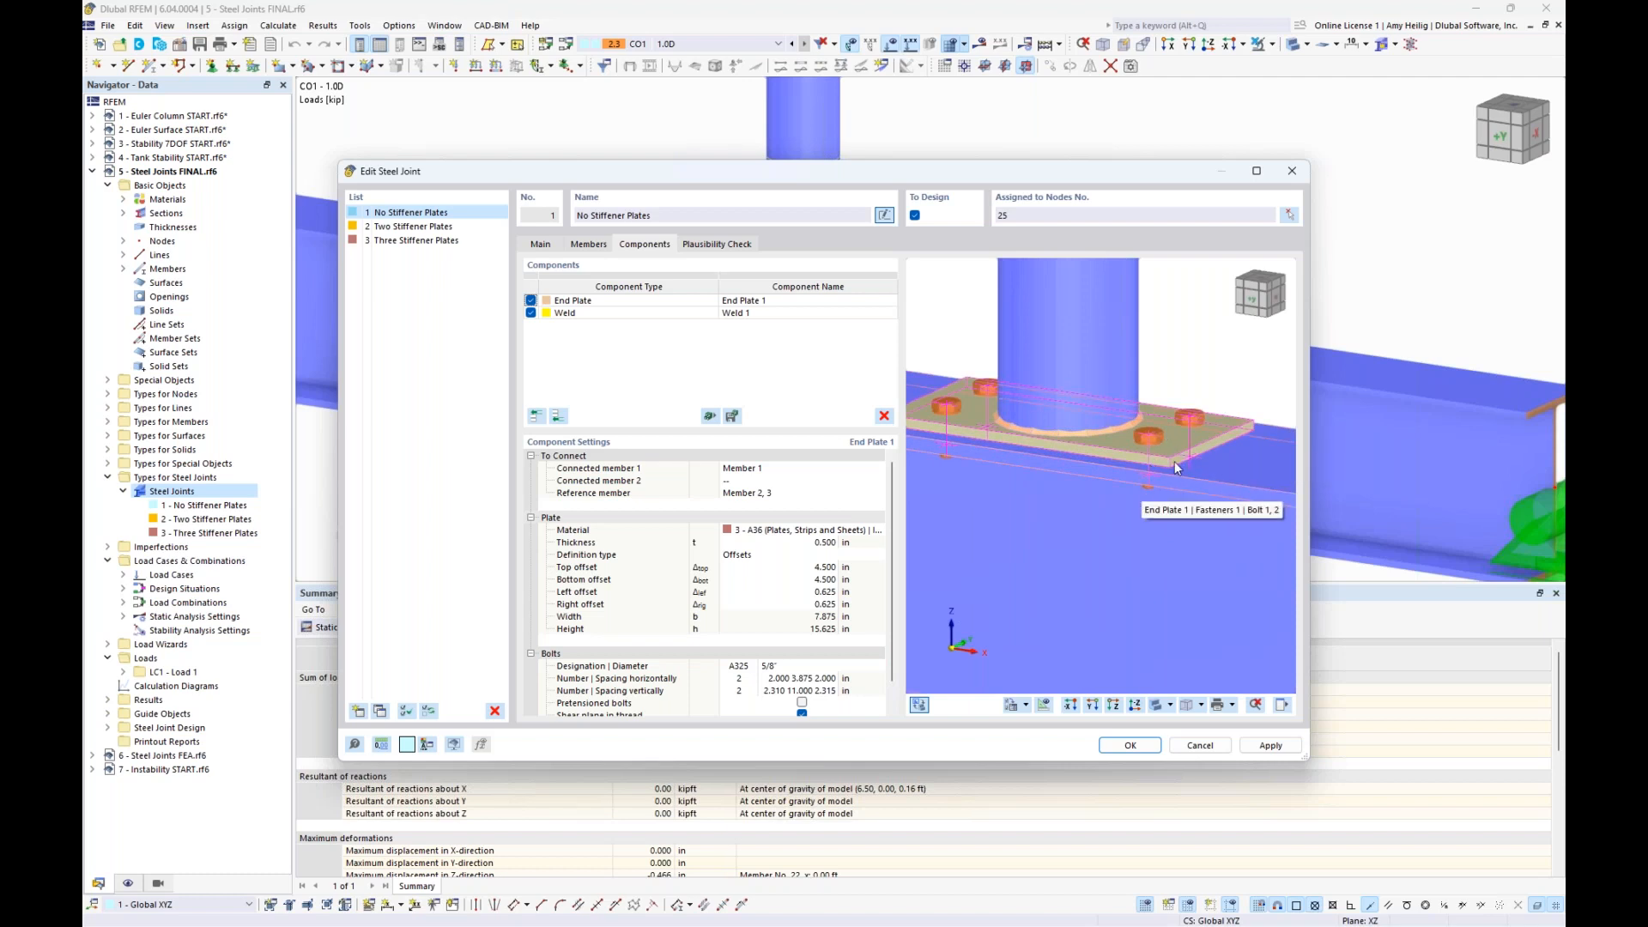
middle_drag(1168, 376, 1207, 403)
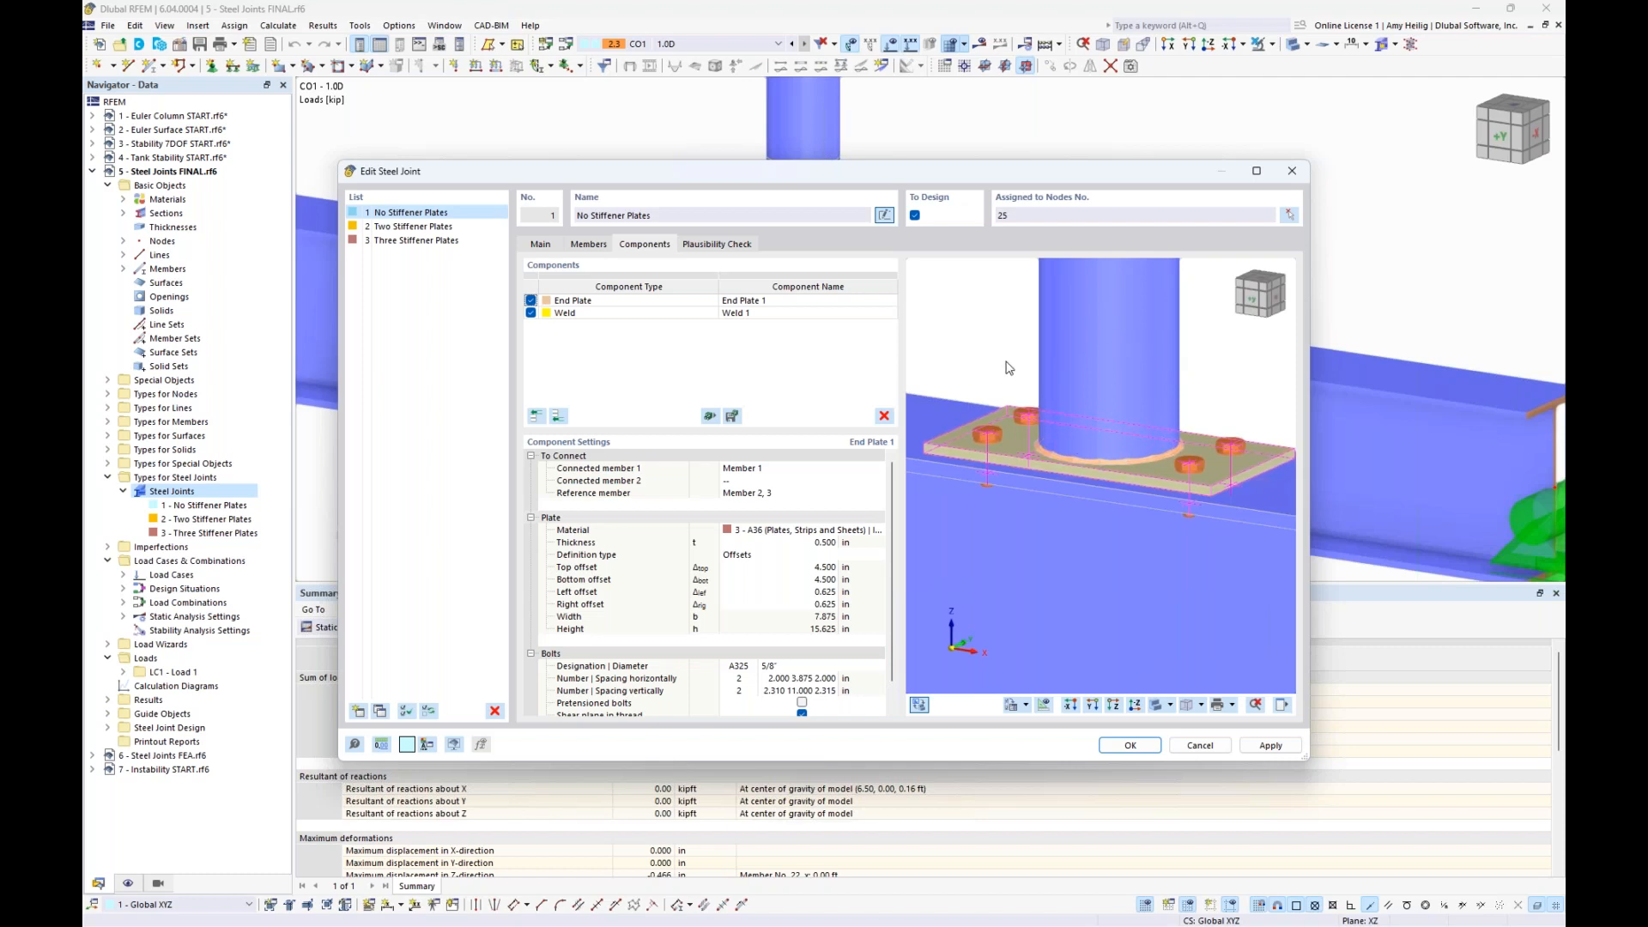
scroll(1037, 444, down, 3)
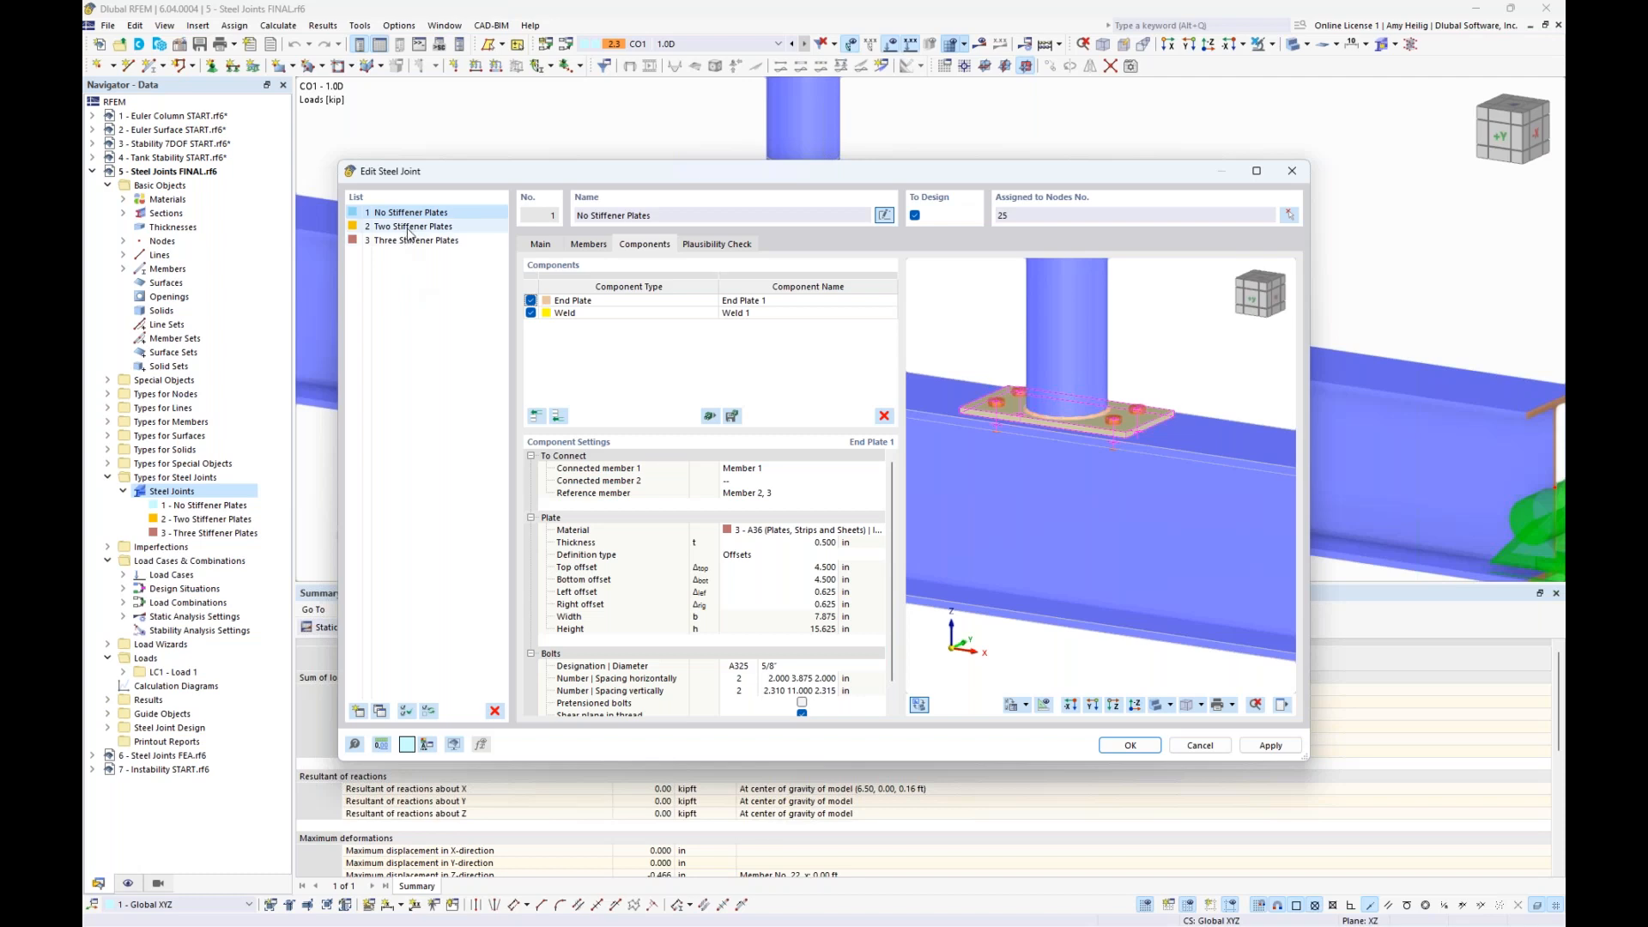
click(408, 228)
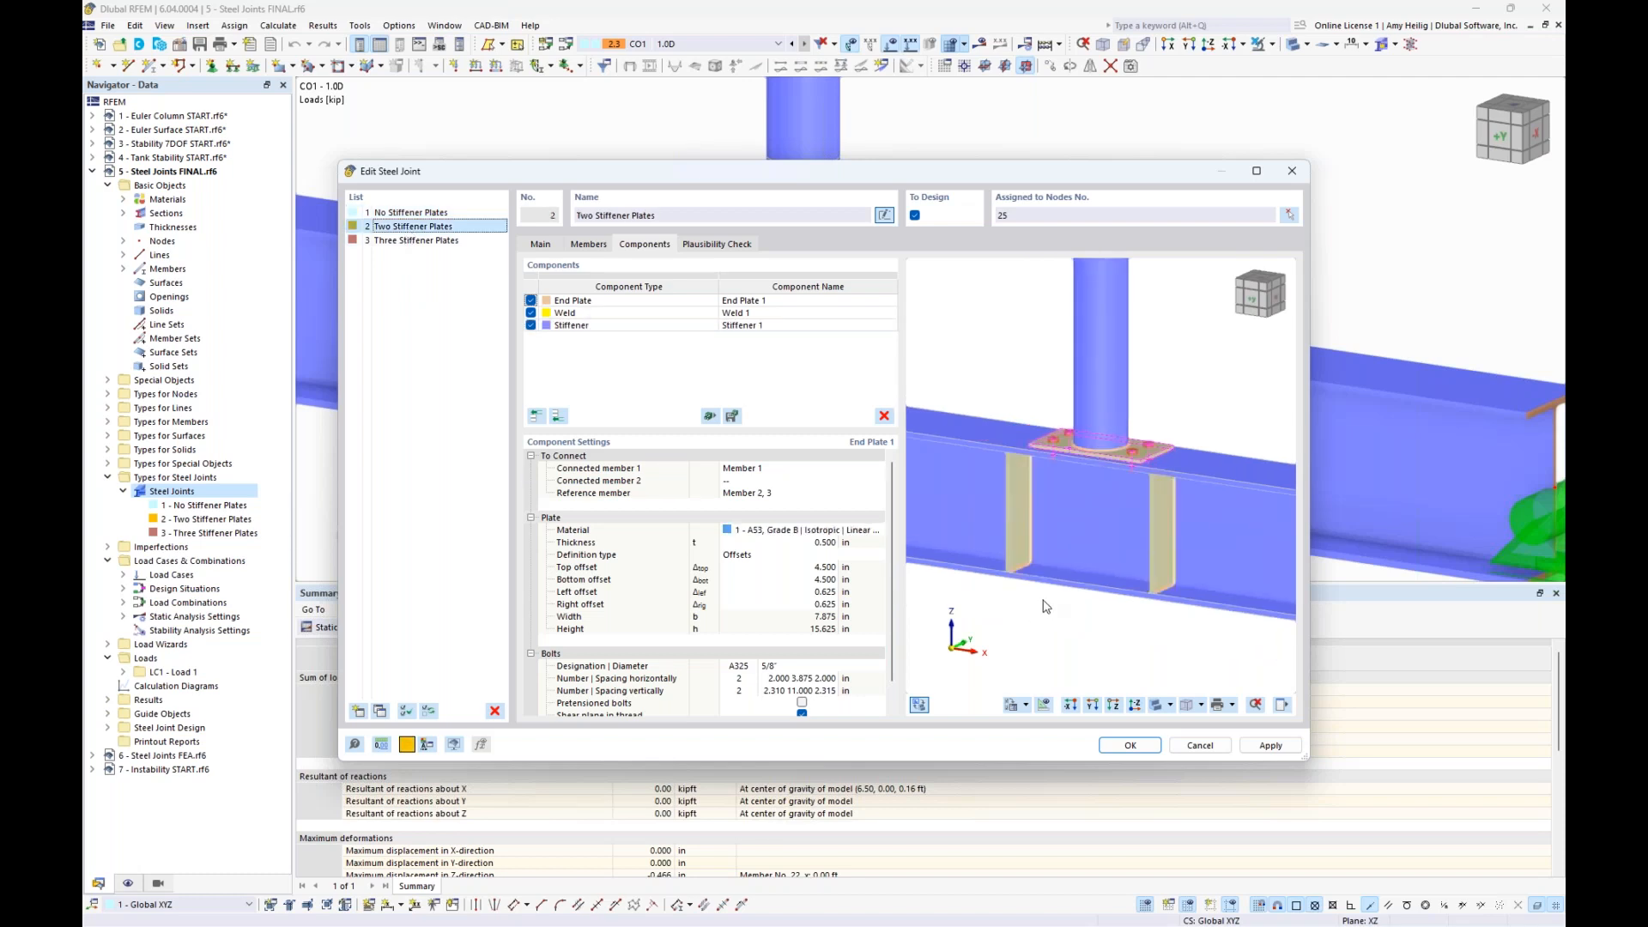
click(683, 326)
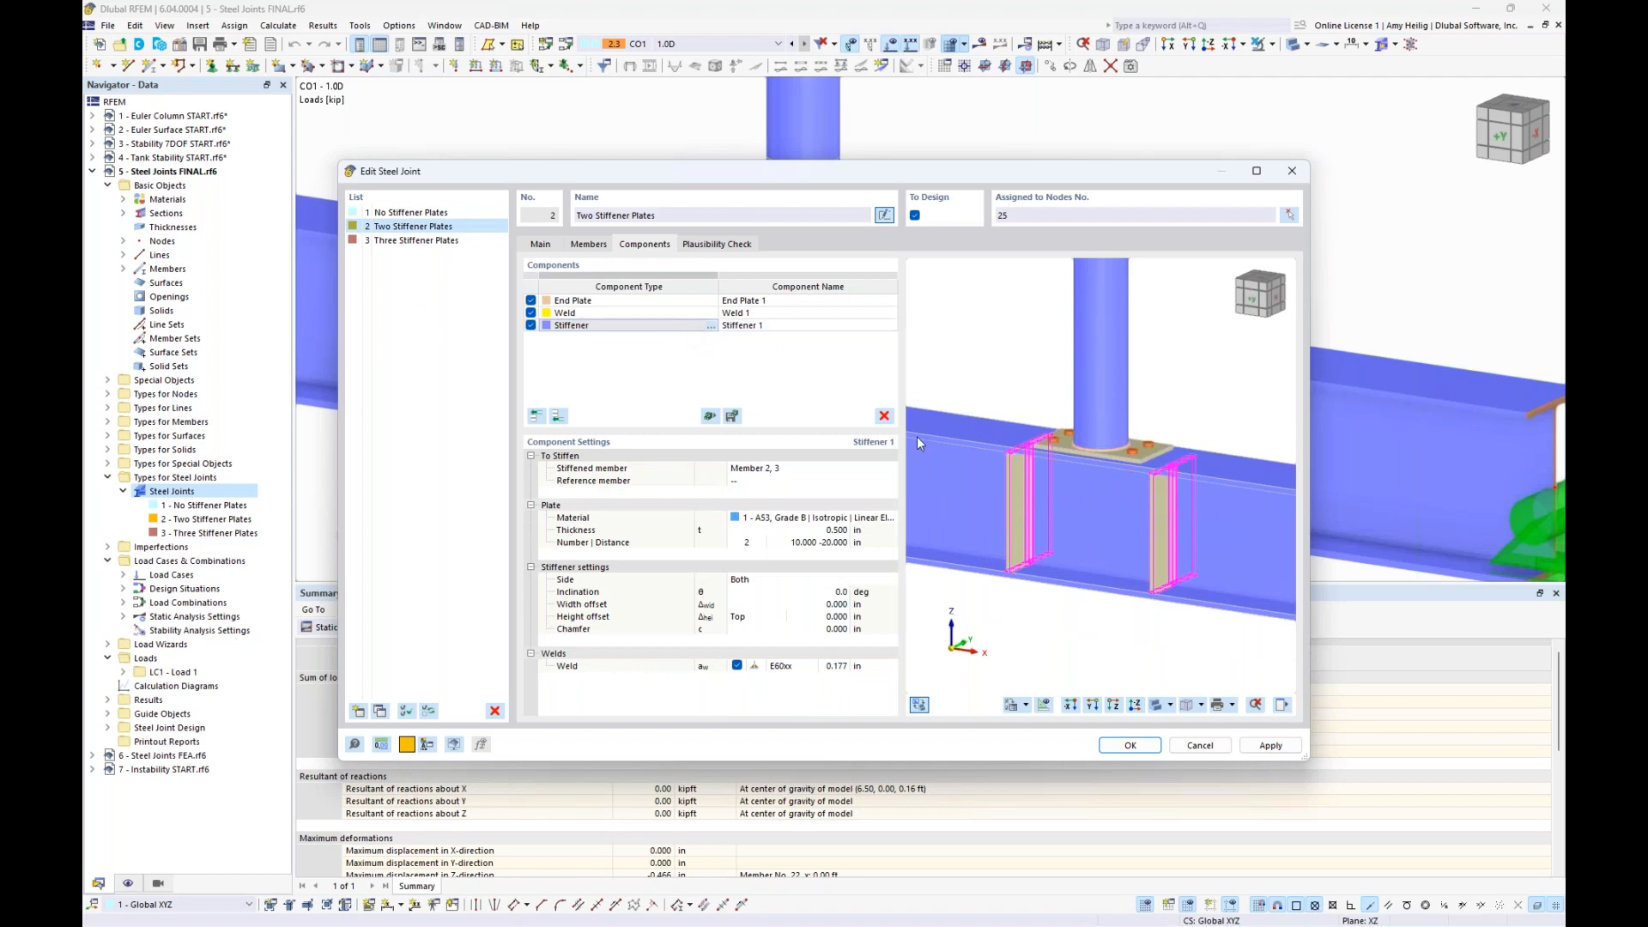
- Examine the stiffener components of the Two Stiffener Plates and Three Stiffener Plates joints, leaving the joint definitions without changes
ctrl+middle_drag(1123, 553, 1192, 533)
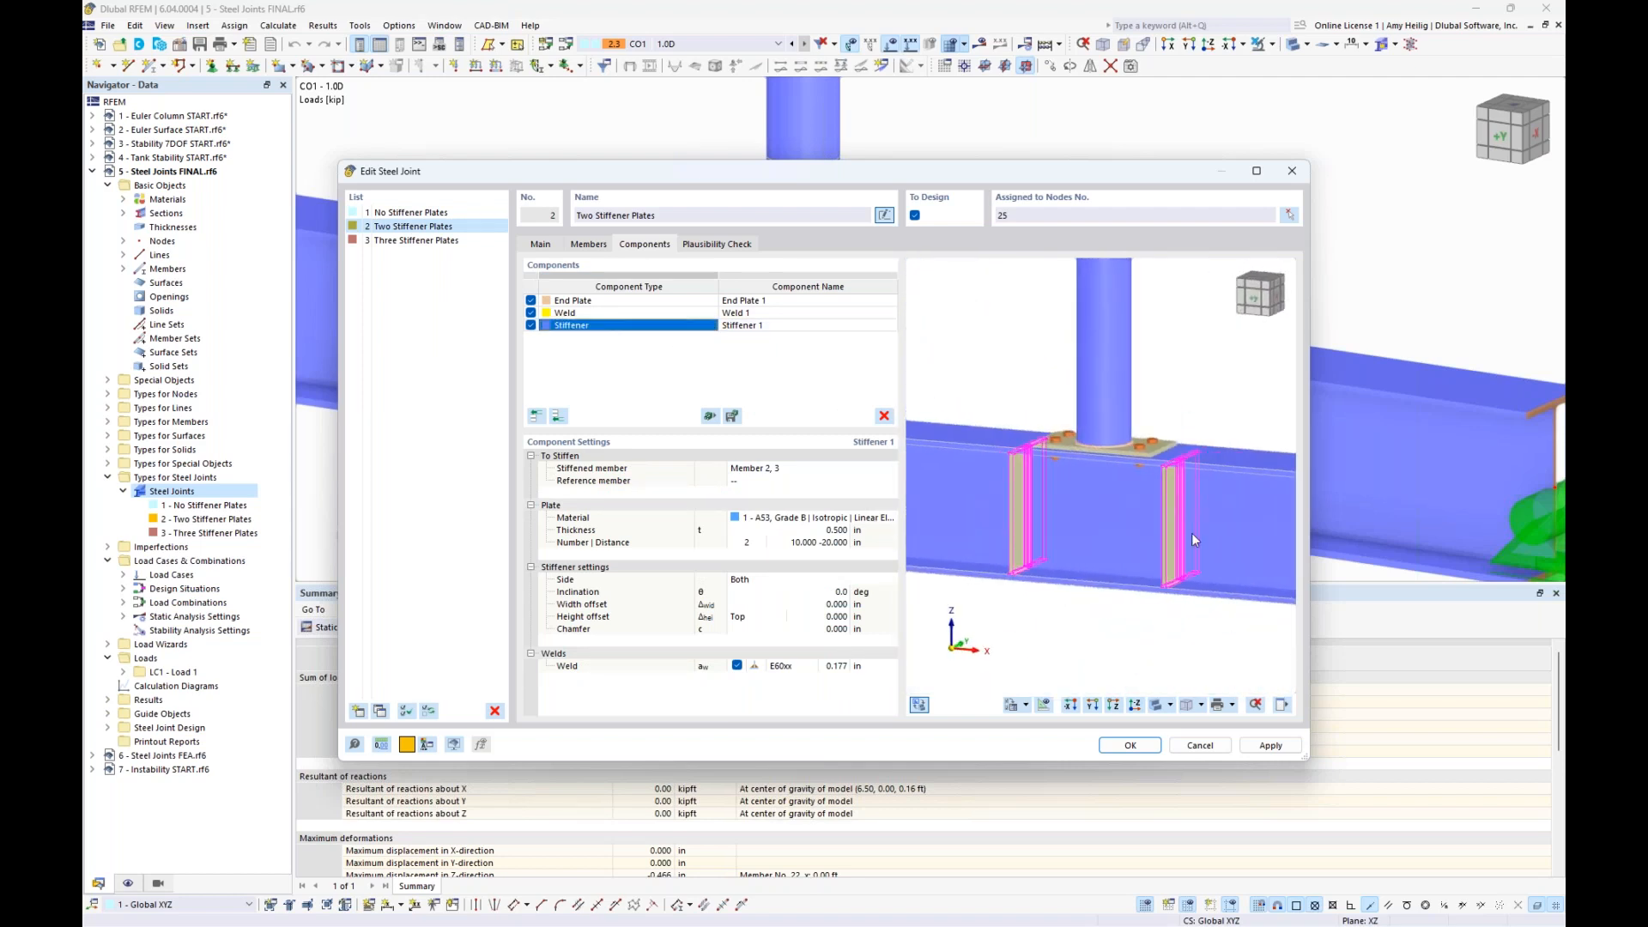
scroll(1115, 503, up, 1)
click(436, 243)
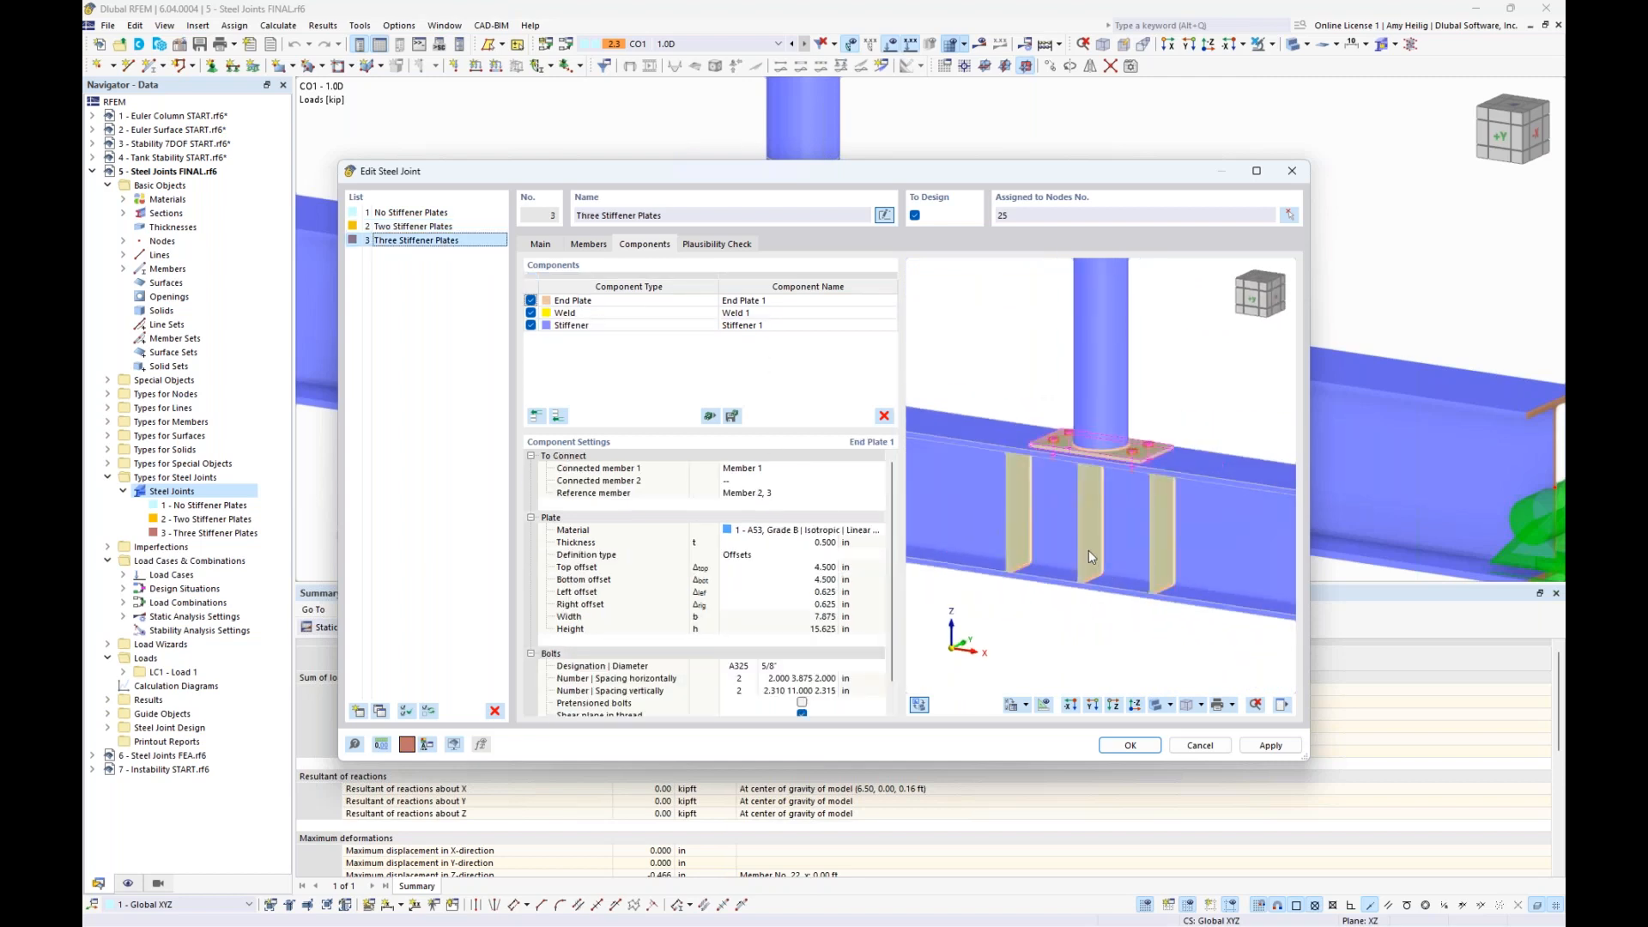
click(675, 328)
scroll(1125, 556, up, 3)
ctrl+middle_drag(1125, 555, 1136, 508)
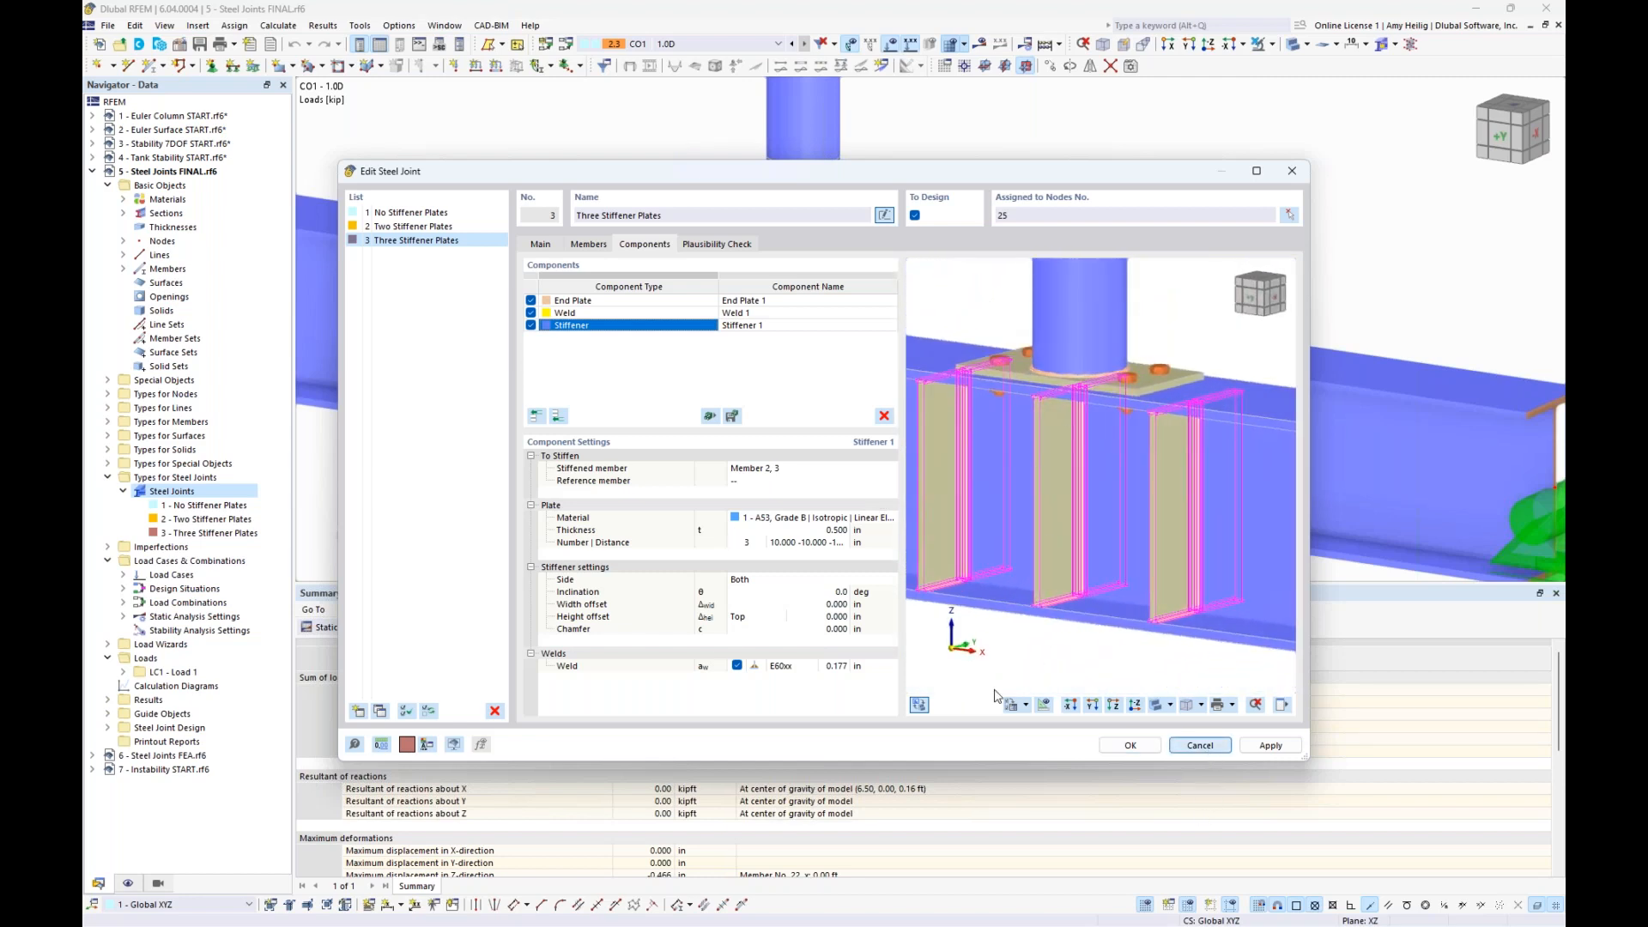
key(Escape)
- Display the Steel Joint Design result tables, from the stress-strain design ratios to the buckling analysis critical load factors
click(447, 627)
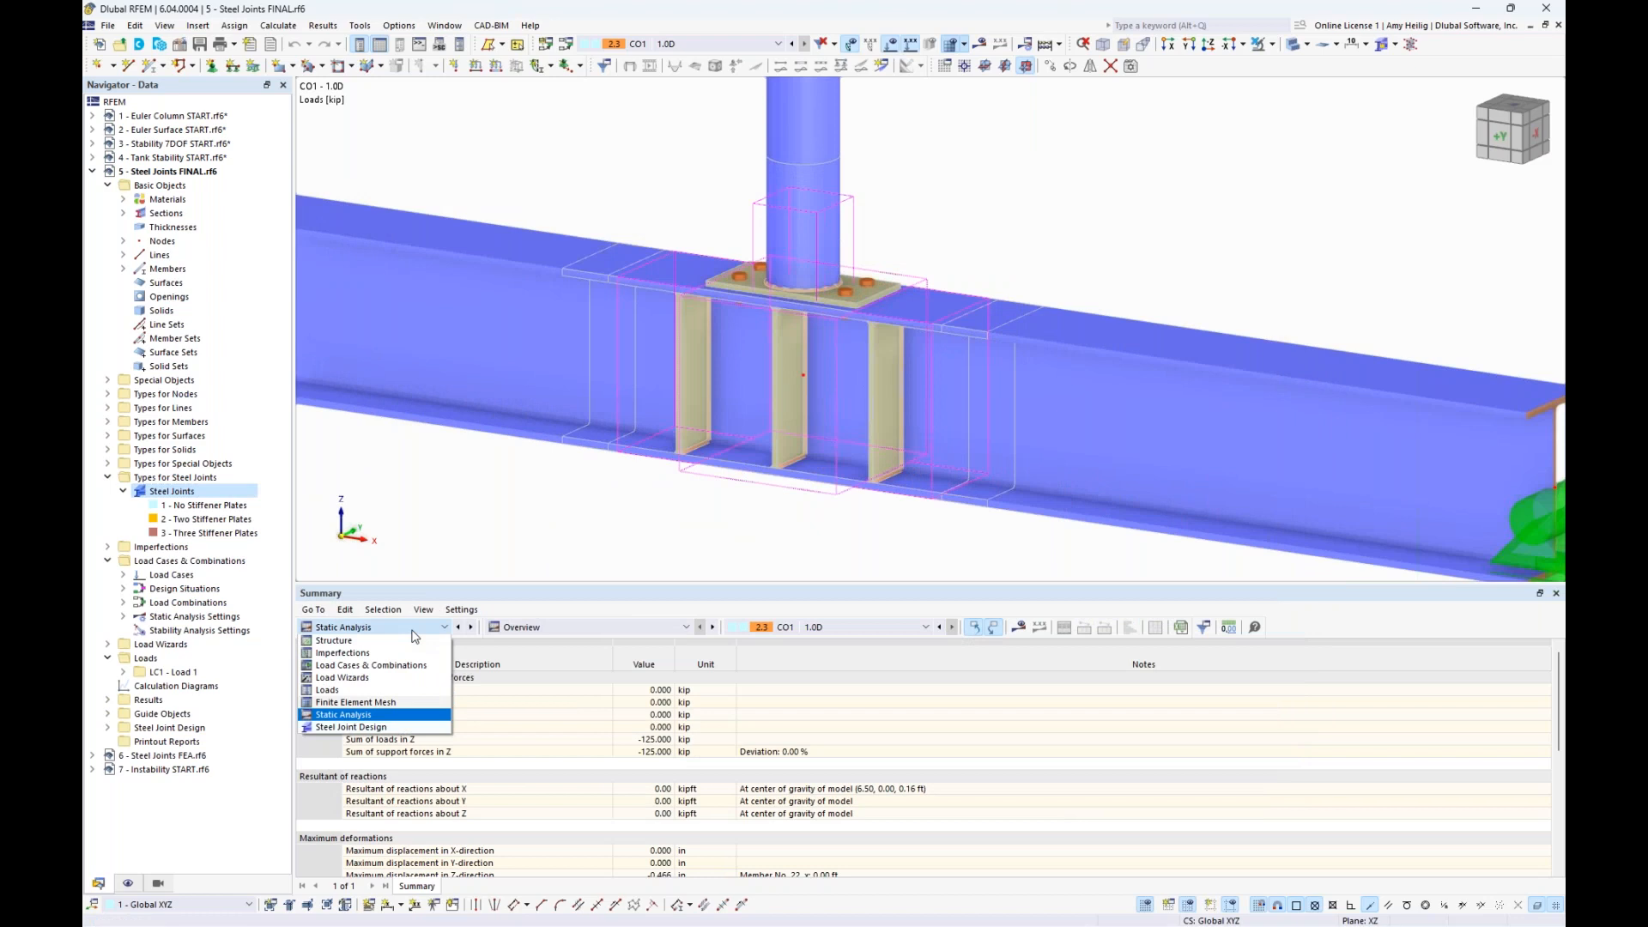
click(373, 728)
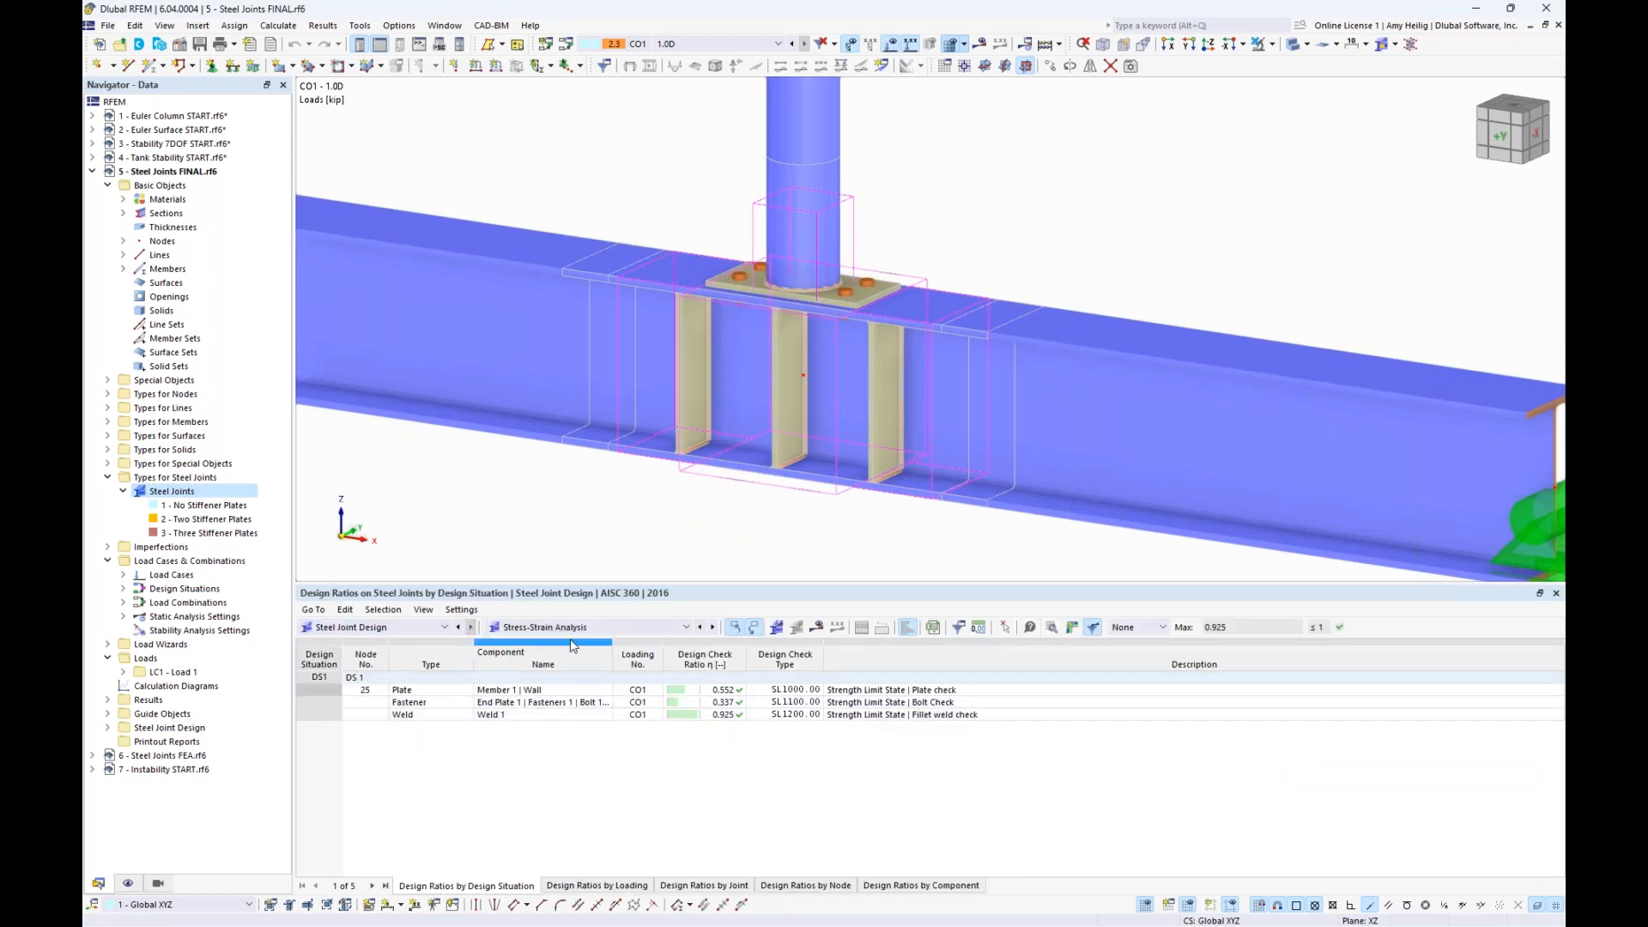
click(621, 629)
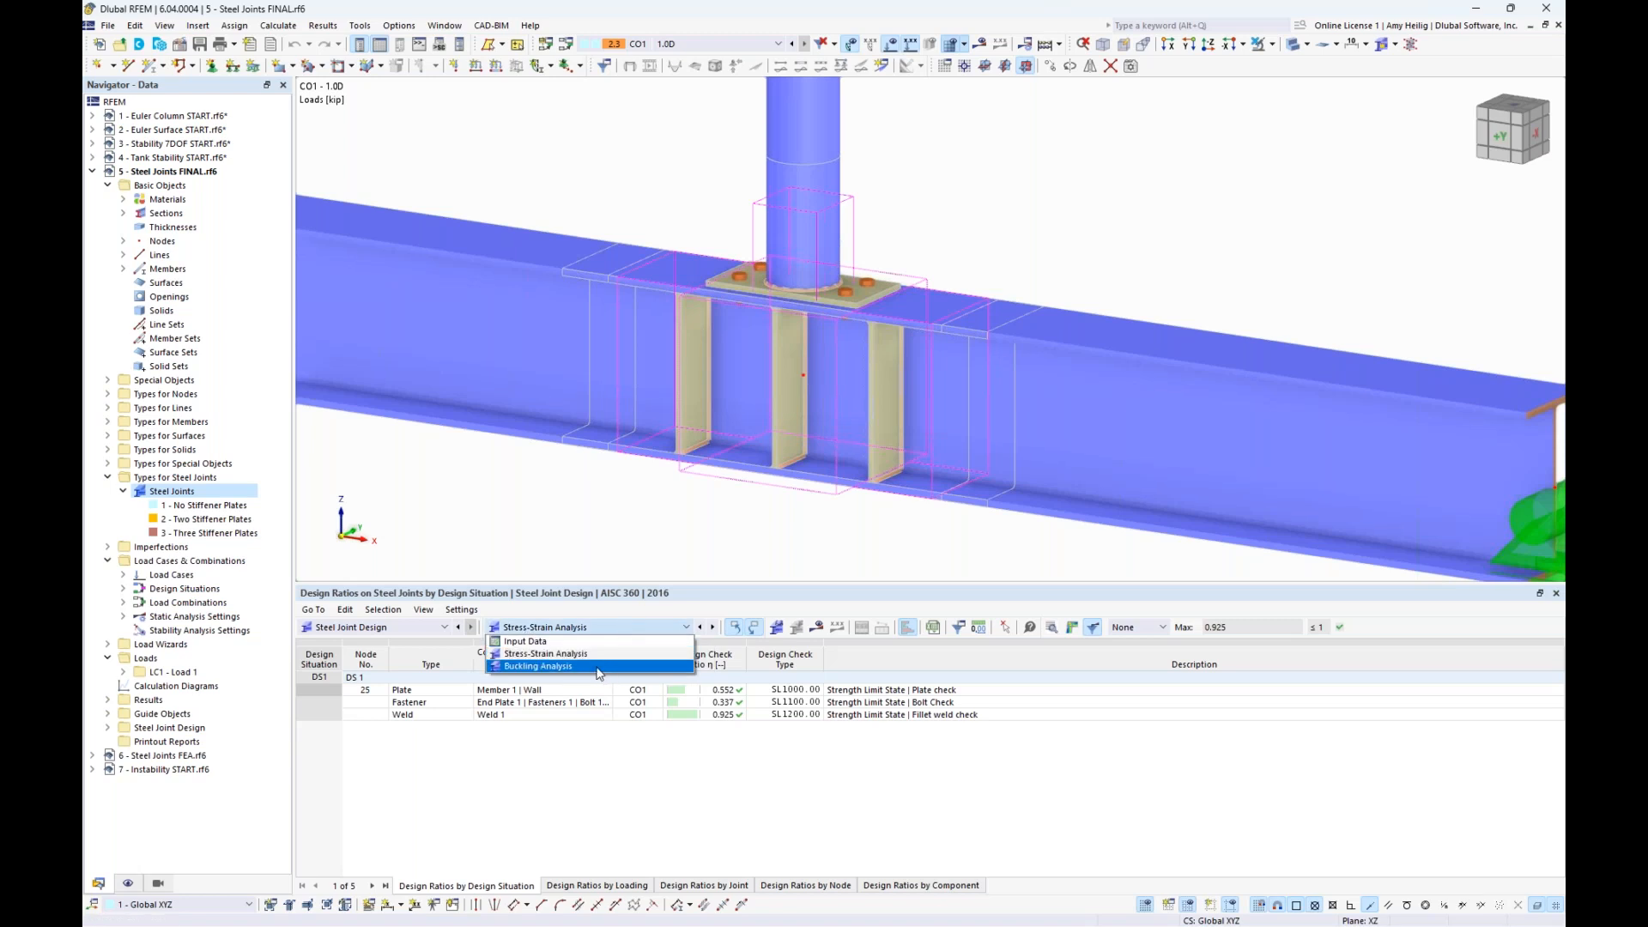
click(600, 667)
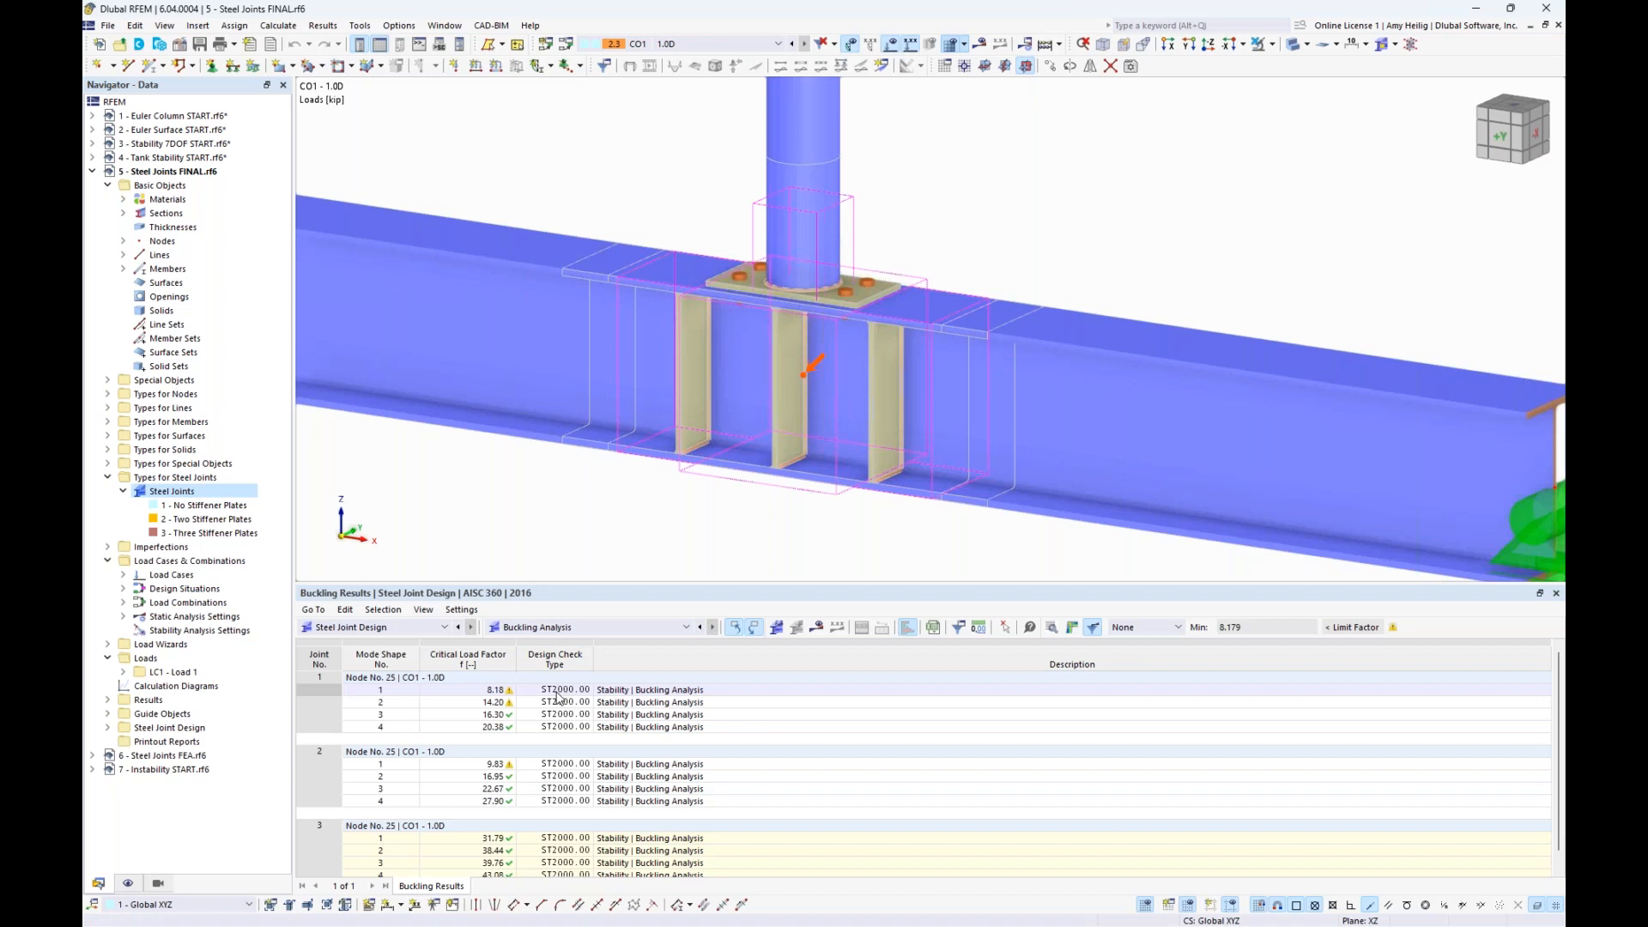
- View mode shape 1 of steel joint 1 in the joint results with a display factor of 0.1, examining the web from several angles
click(493, 692)
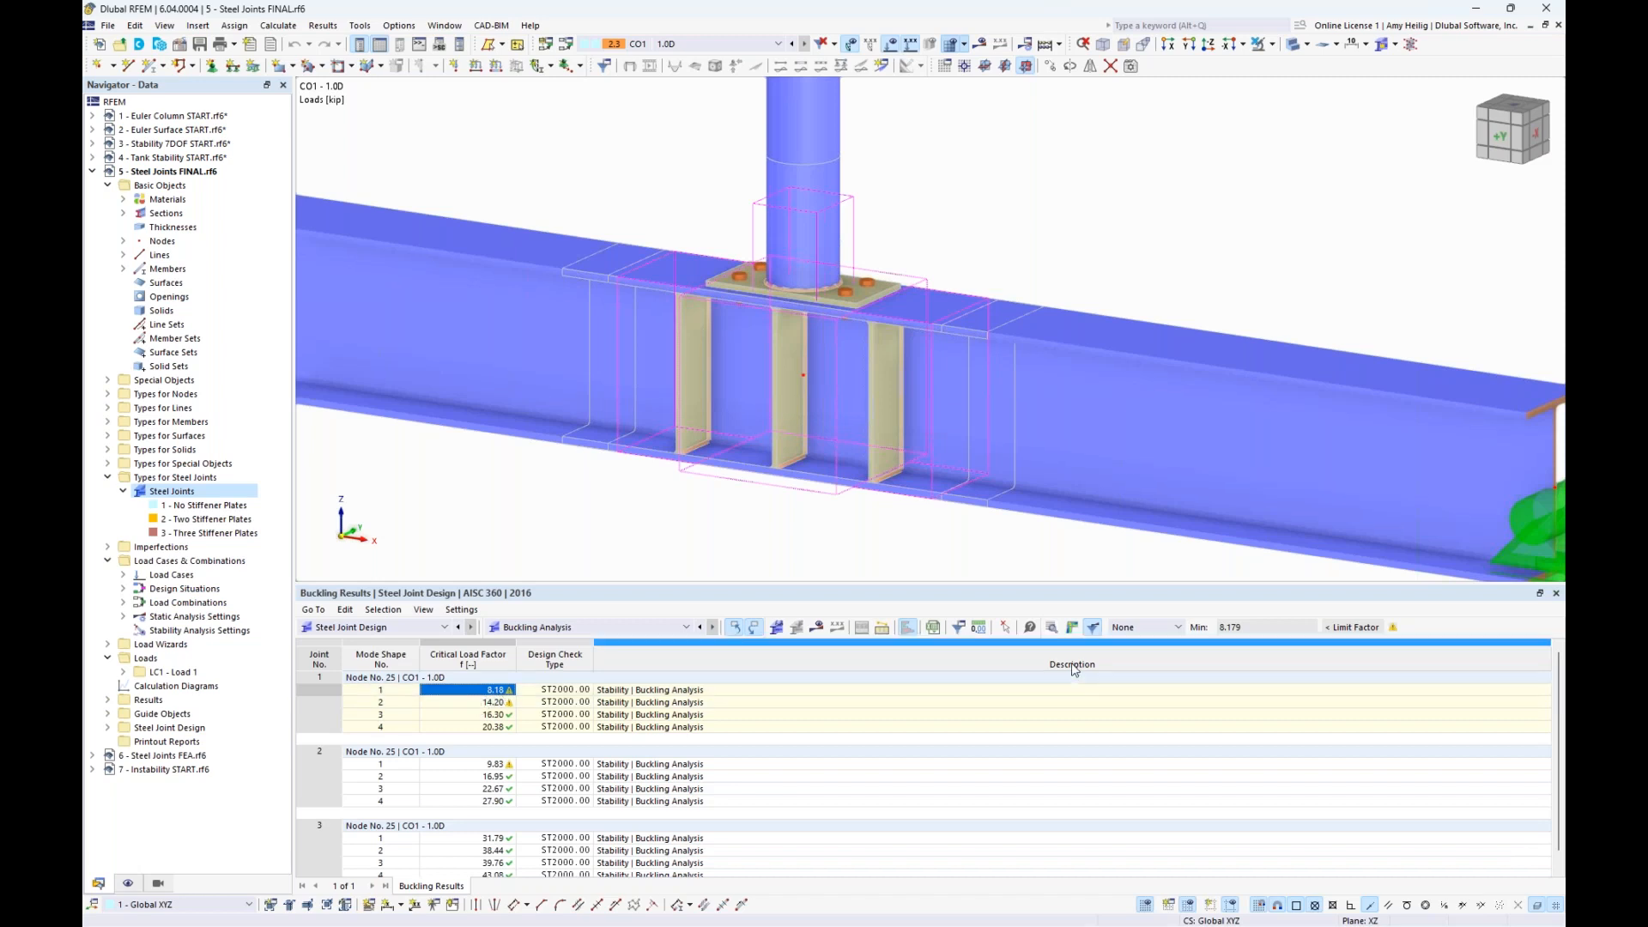
click(1072, 627)
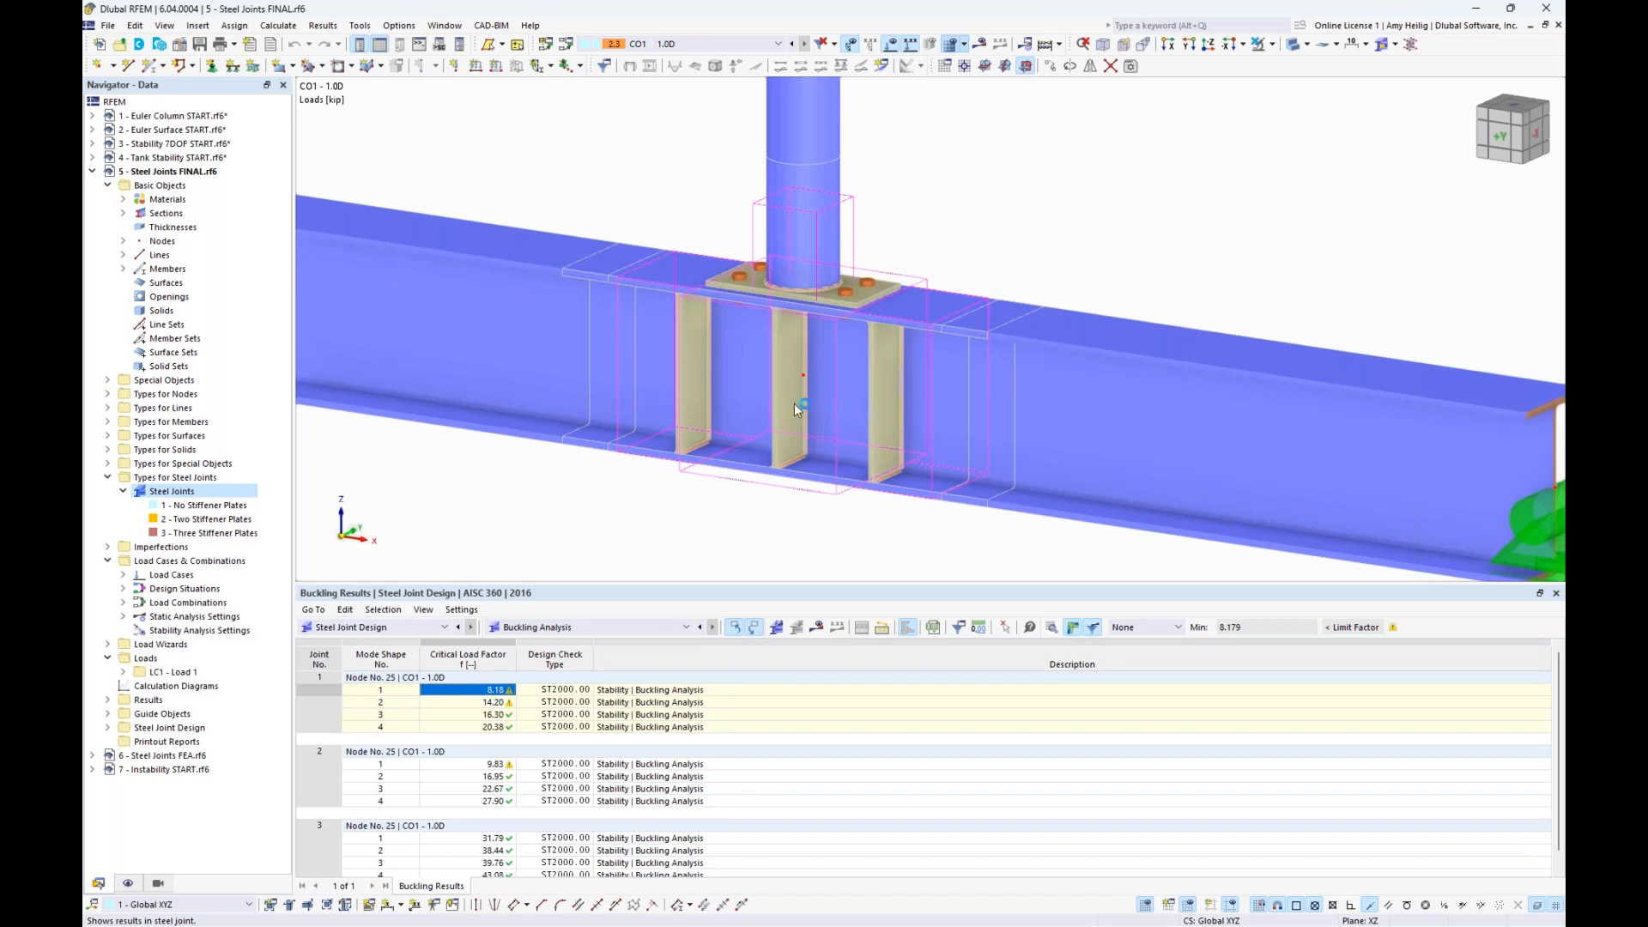
click(1072, 627)
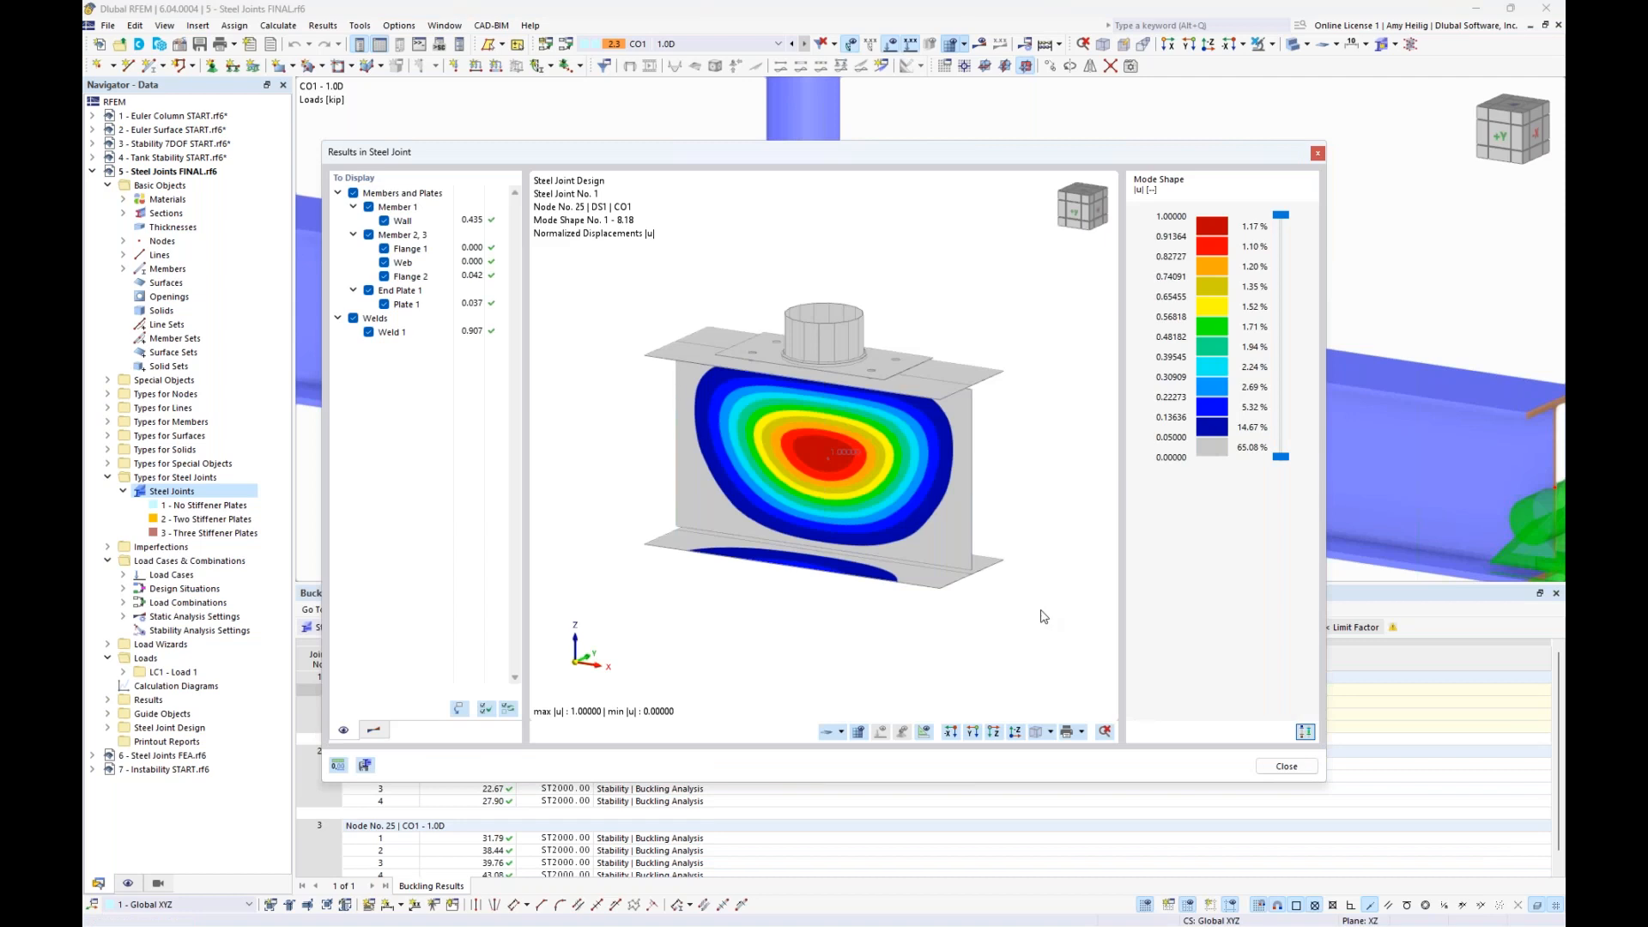
click(373, 730)
click(485, 192)
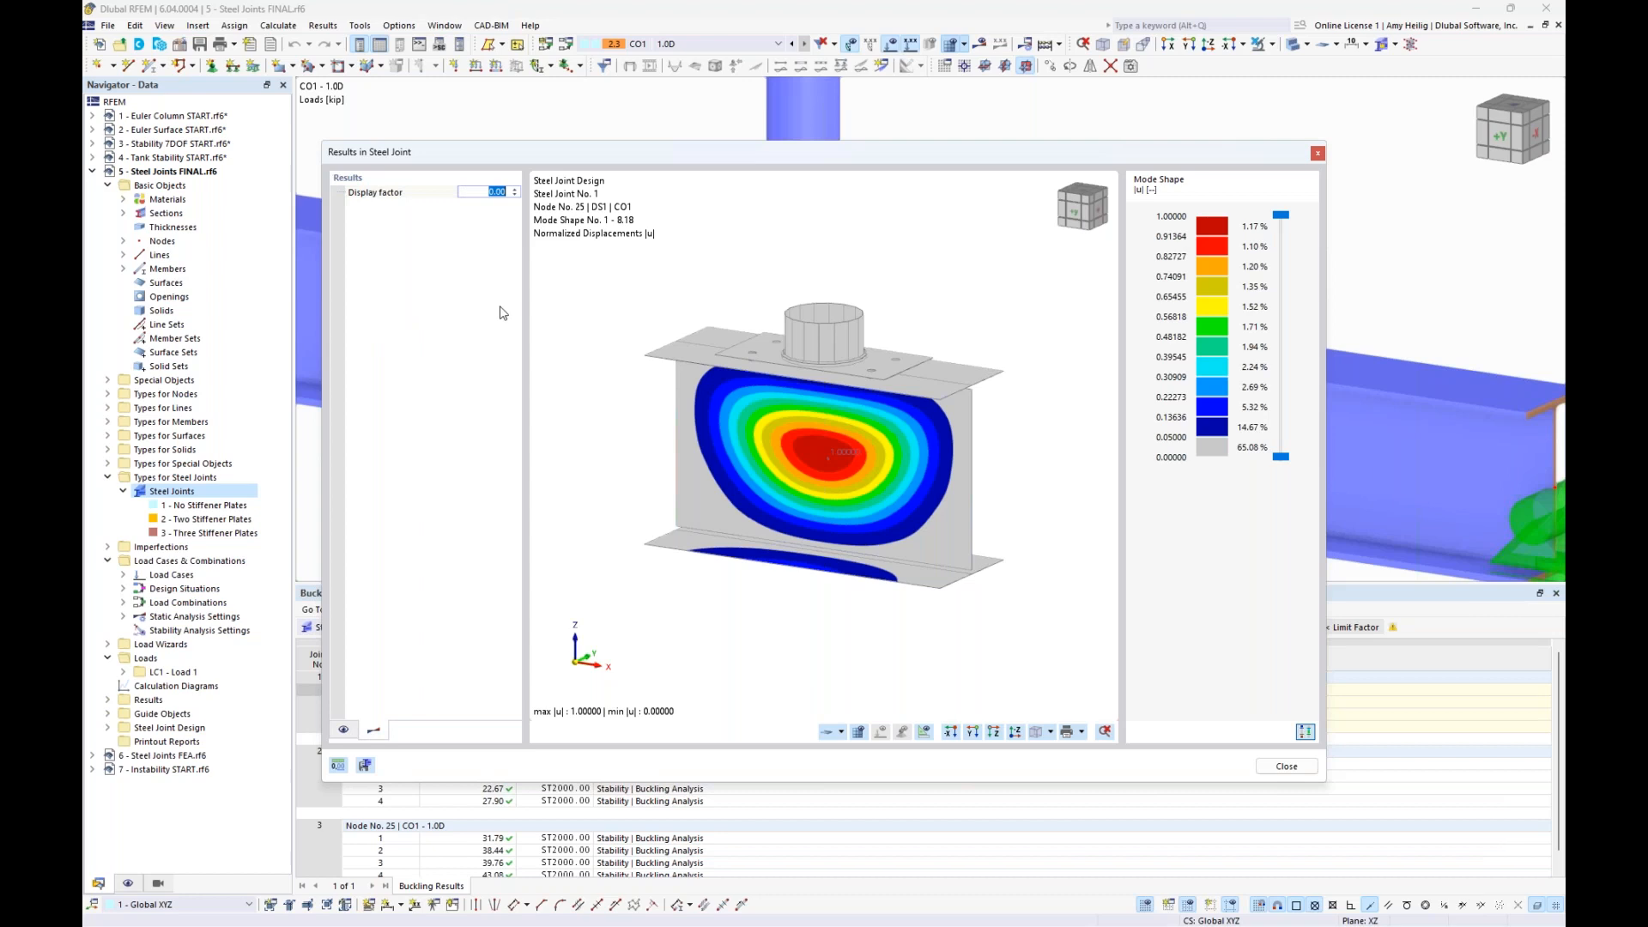
text(0.1)
key(Return)
ctrl+middle_drag(1000, 446, 686, 402)
scroll(852, 479, up, 4)
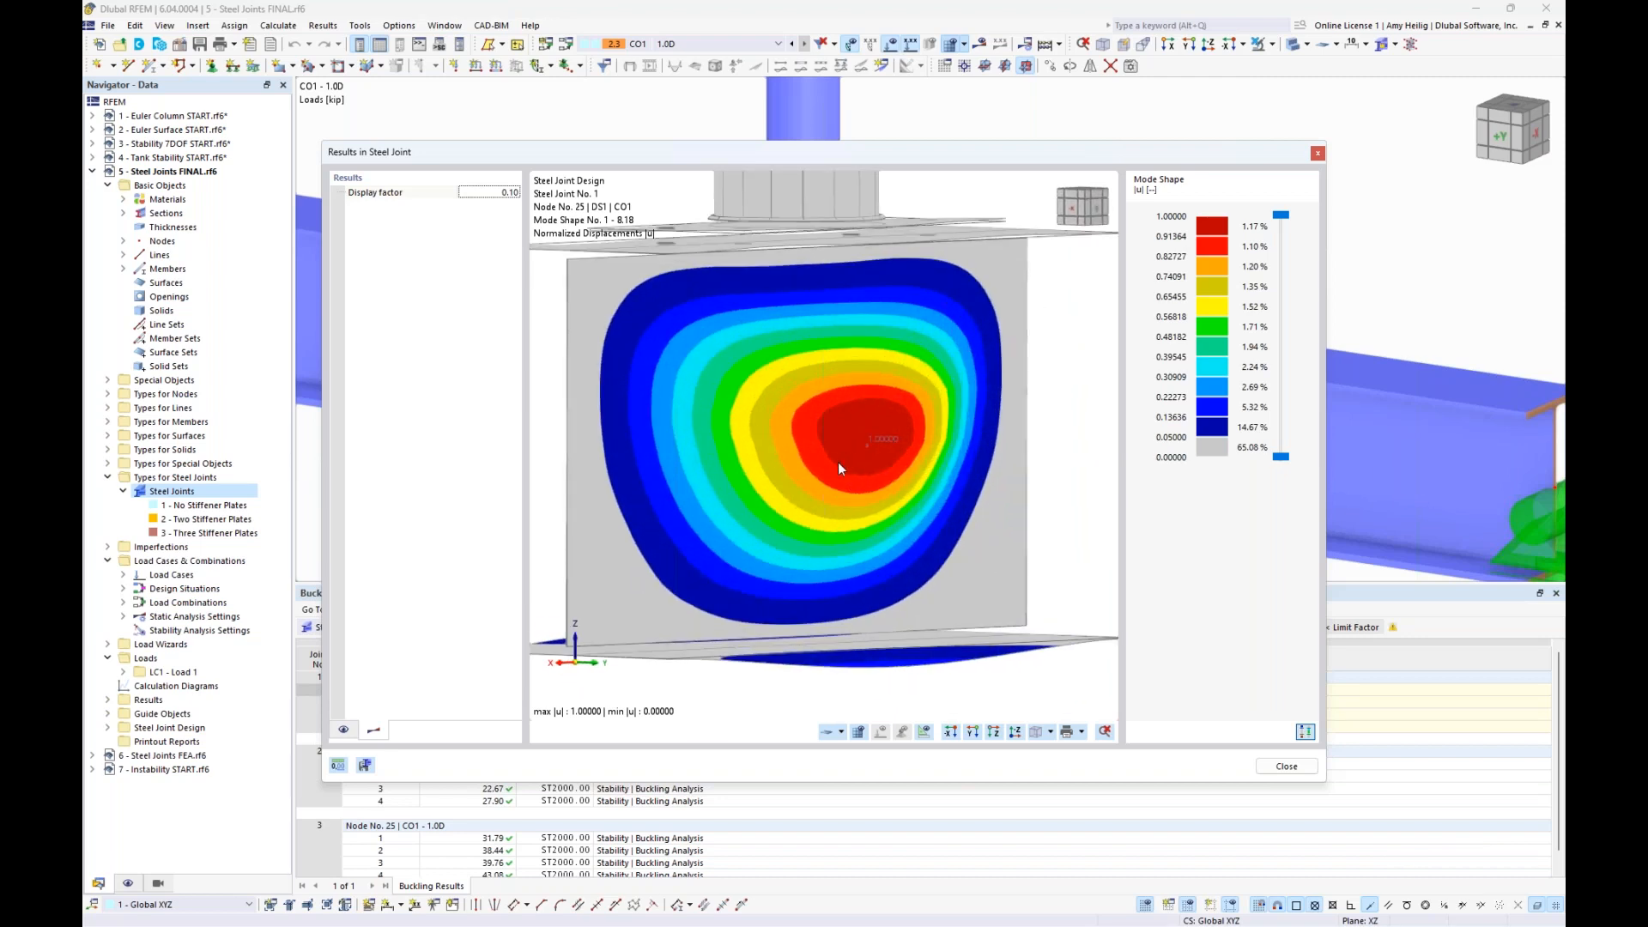
ctrl+middle_drag(838, 462, 966, 517)
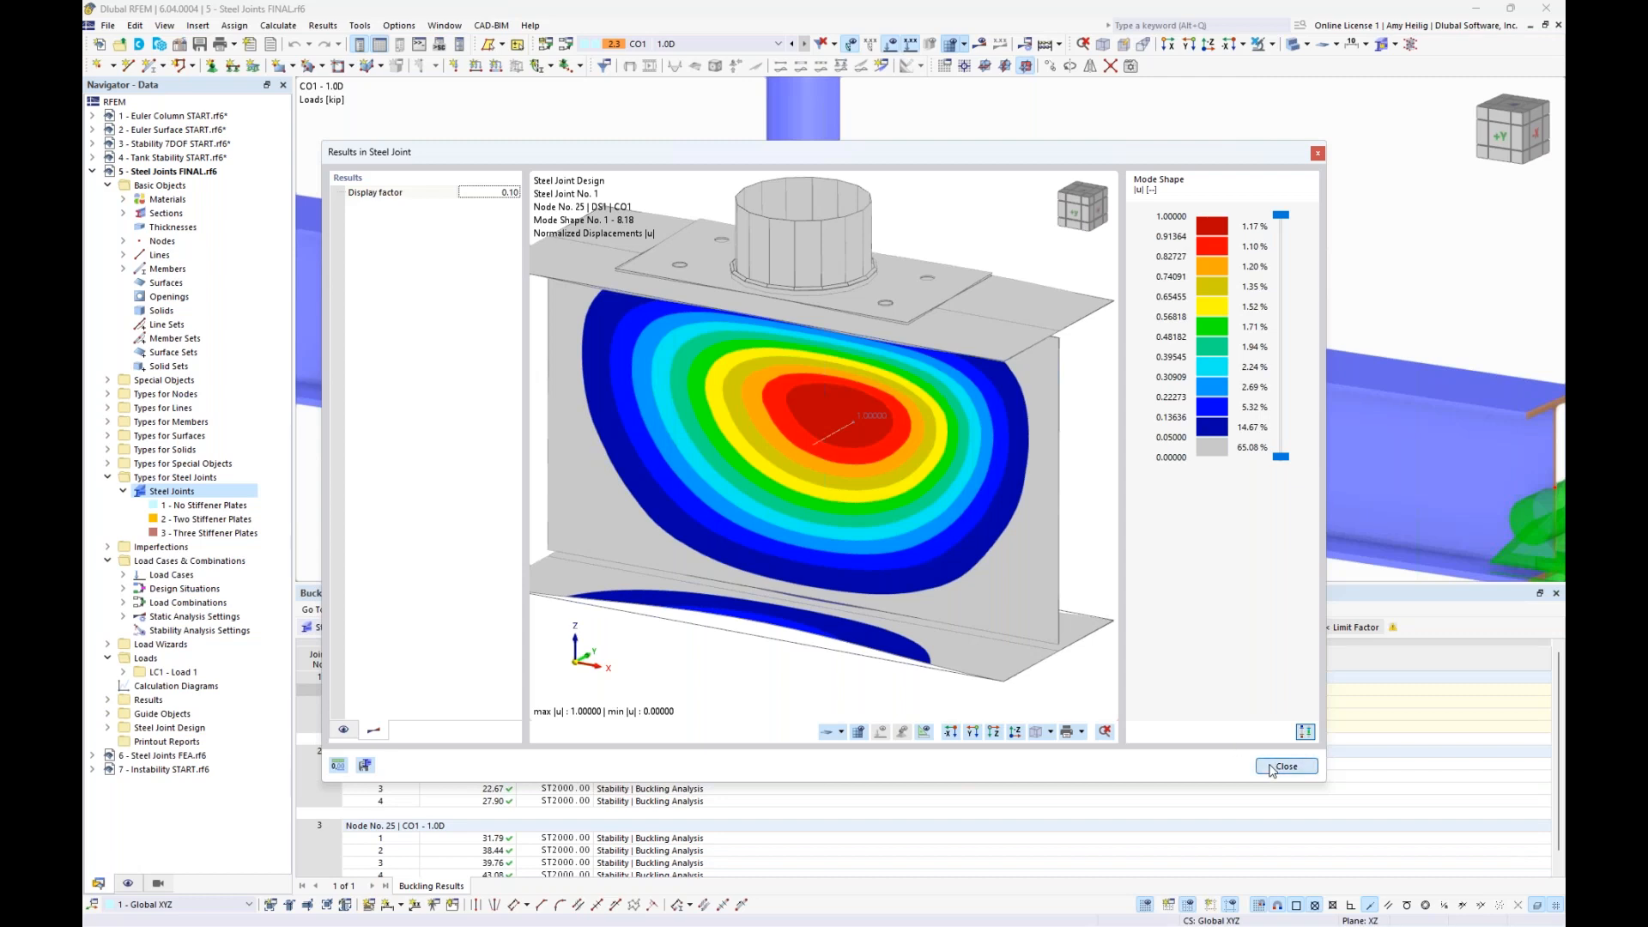
click(1300, 764)
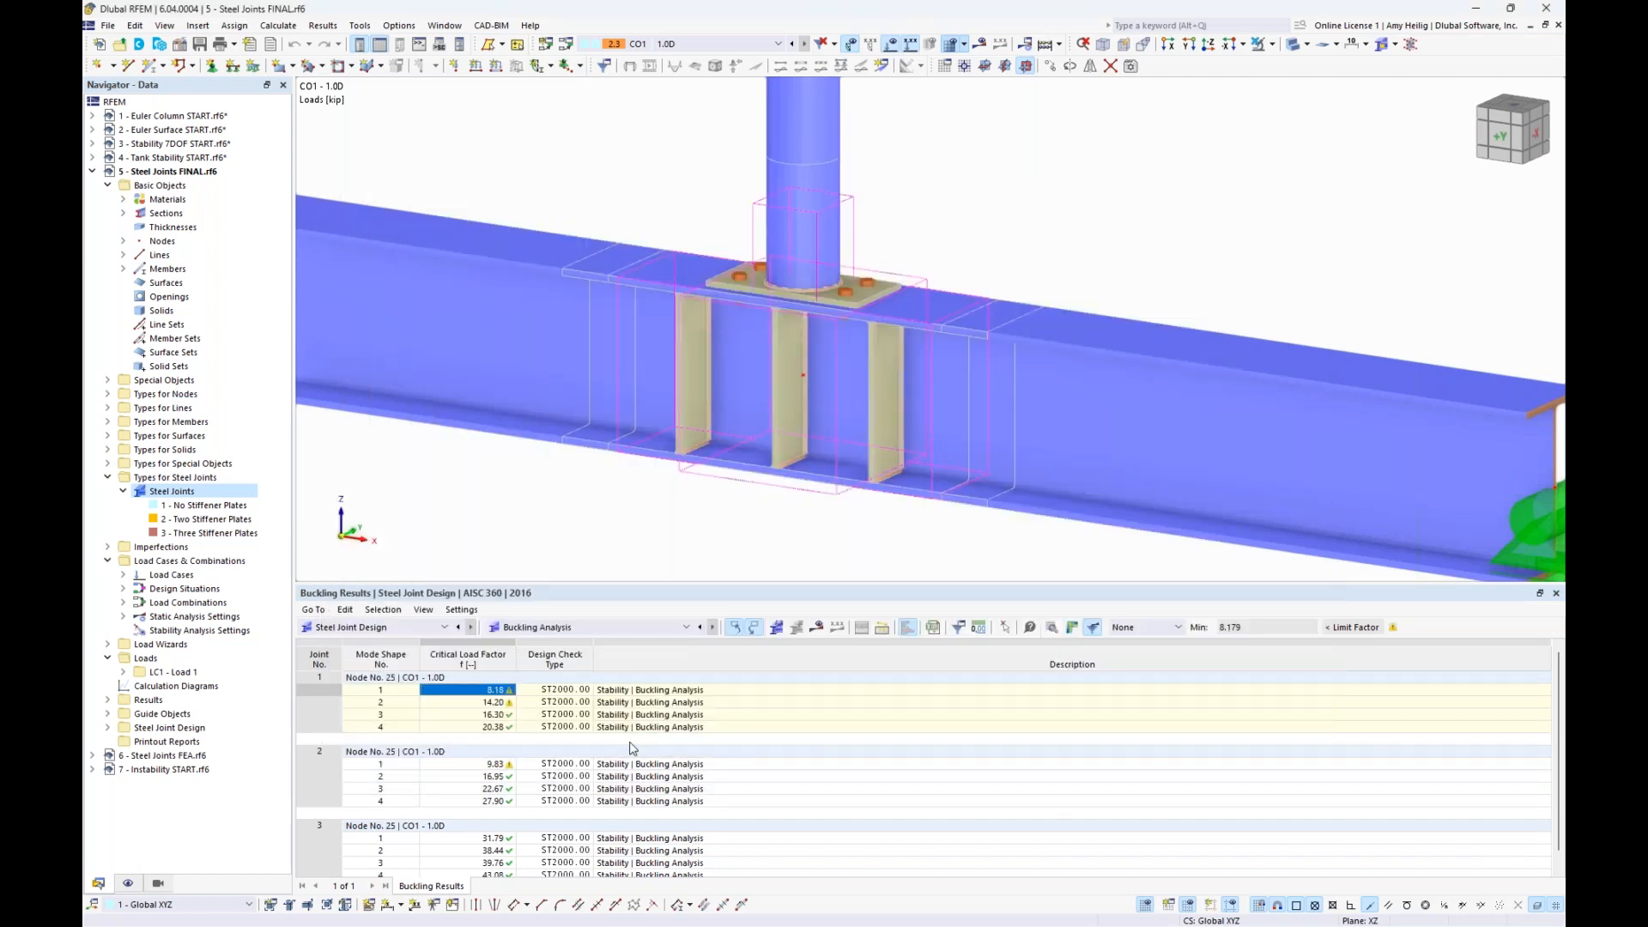
- View the first buckling mode shape of steel joint 2, with two stiffener plates, in the graphical joint results
click(468, 768)
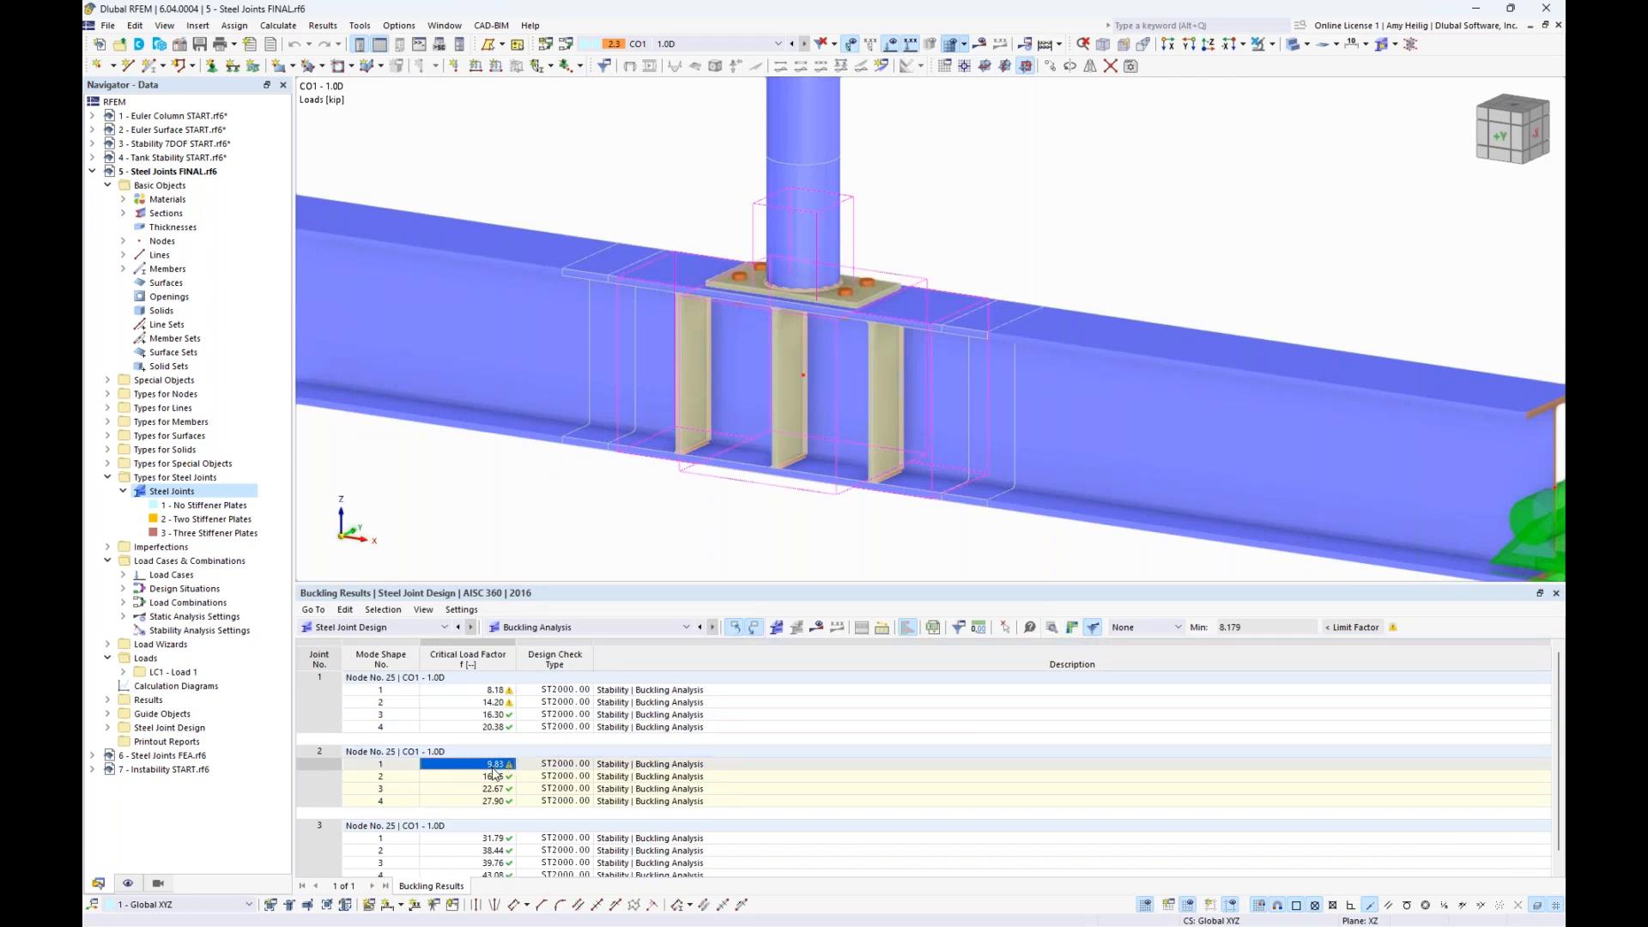
click(1067, 629)
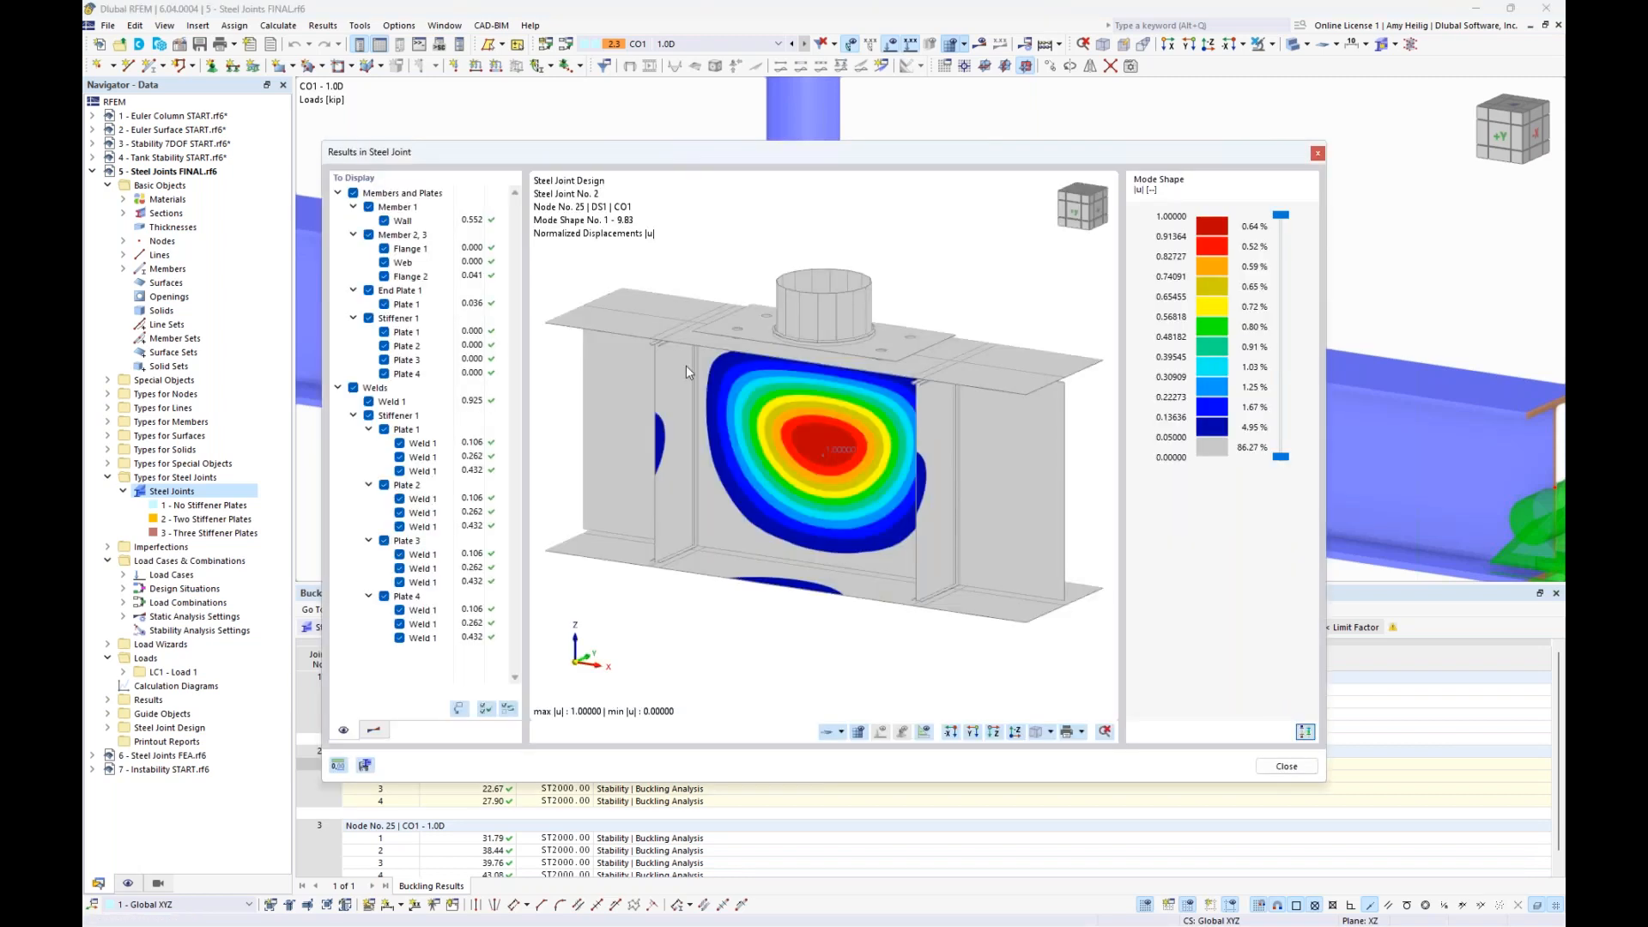
click(375, 731)
ctrl+middle_drag(1061, 454, 937, 443)
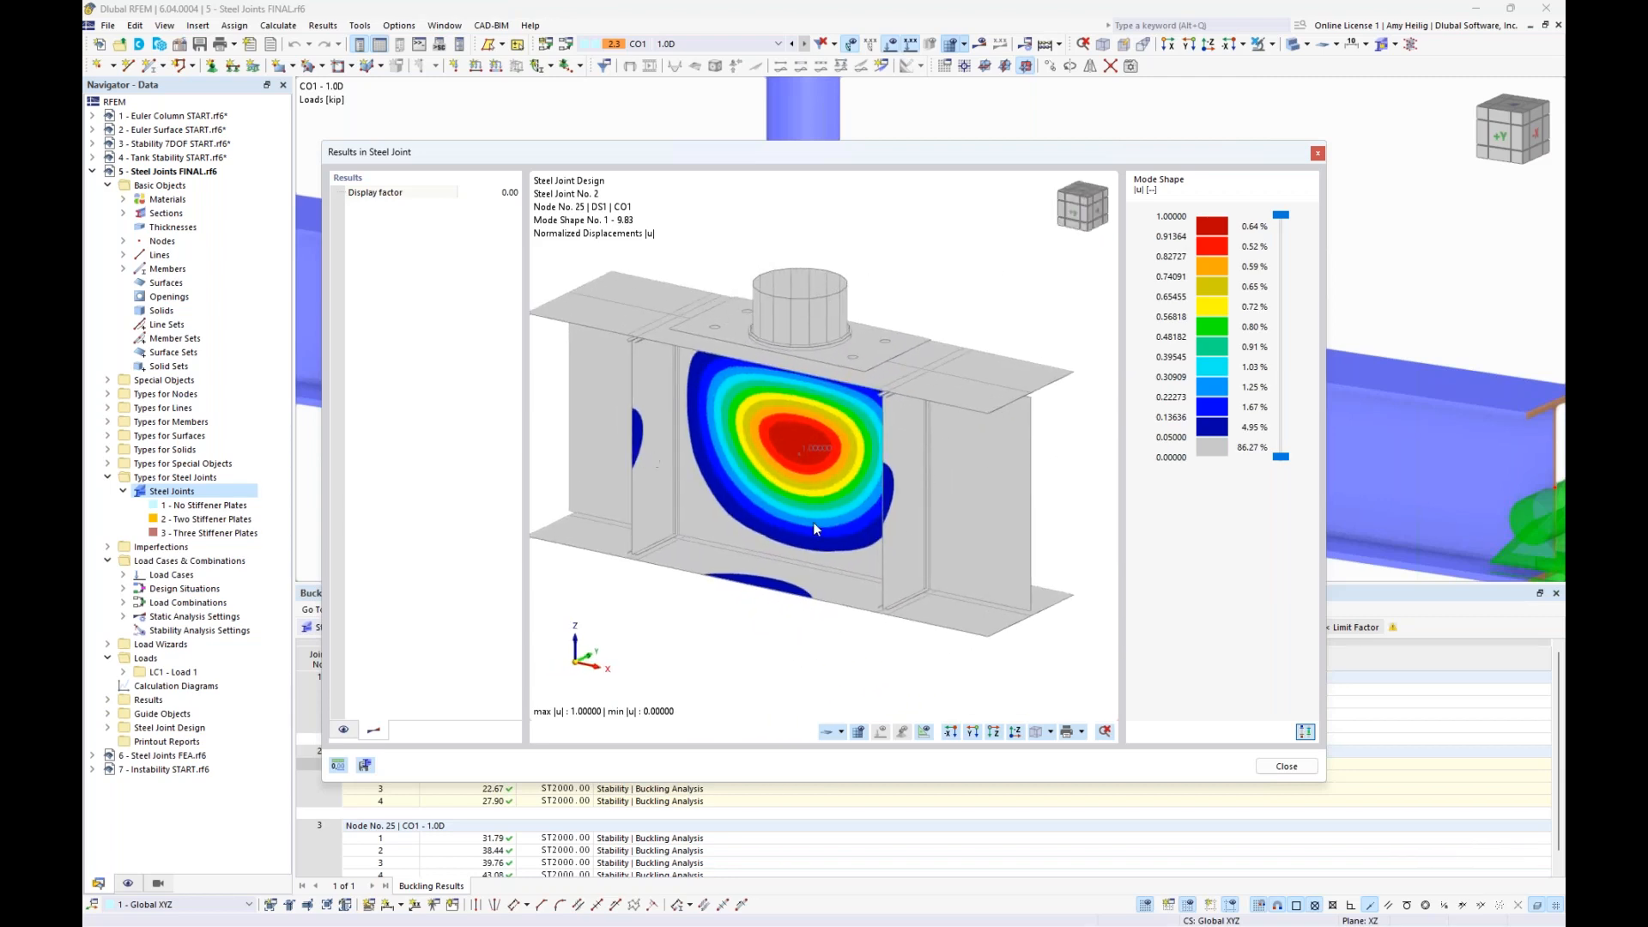
click(1318, 155)
- View the first buckling mode shape of steel joint 3 in the graphical joint results with a display factor of 0.1
click(488, 839)
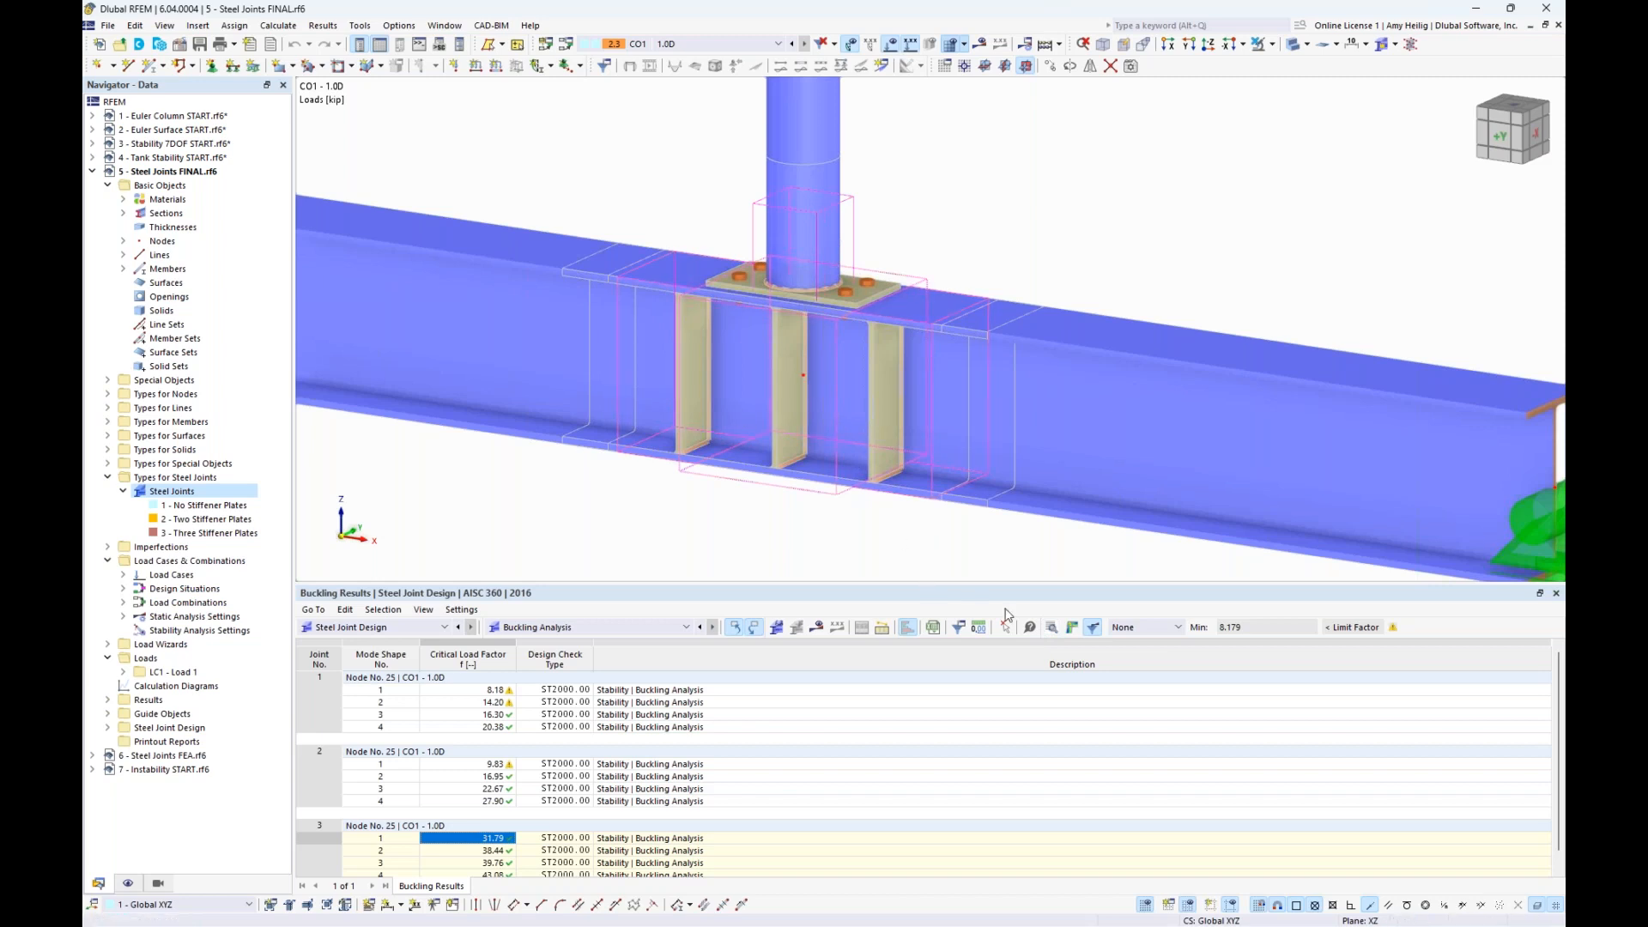
click(1073, 627)
drag(796, 153, 839, 119)
click(419, 695)
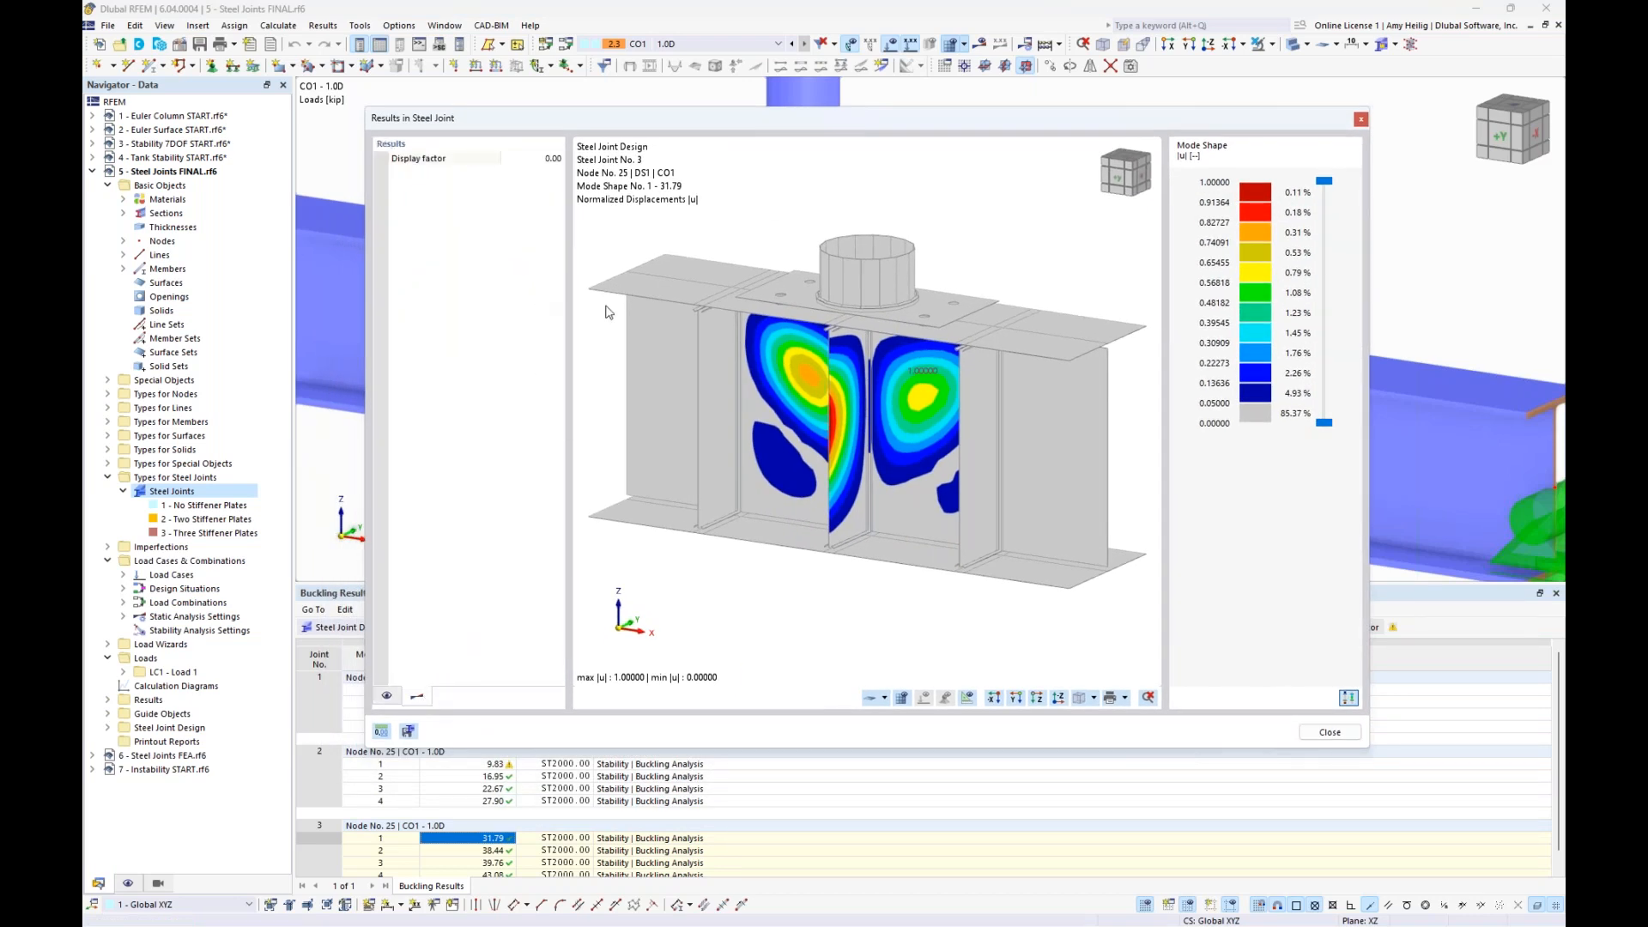
click(528, 159)
text(0.1)
key(Return)
ctrl+middle_drag(836, 401, 833, 478)
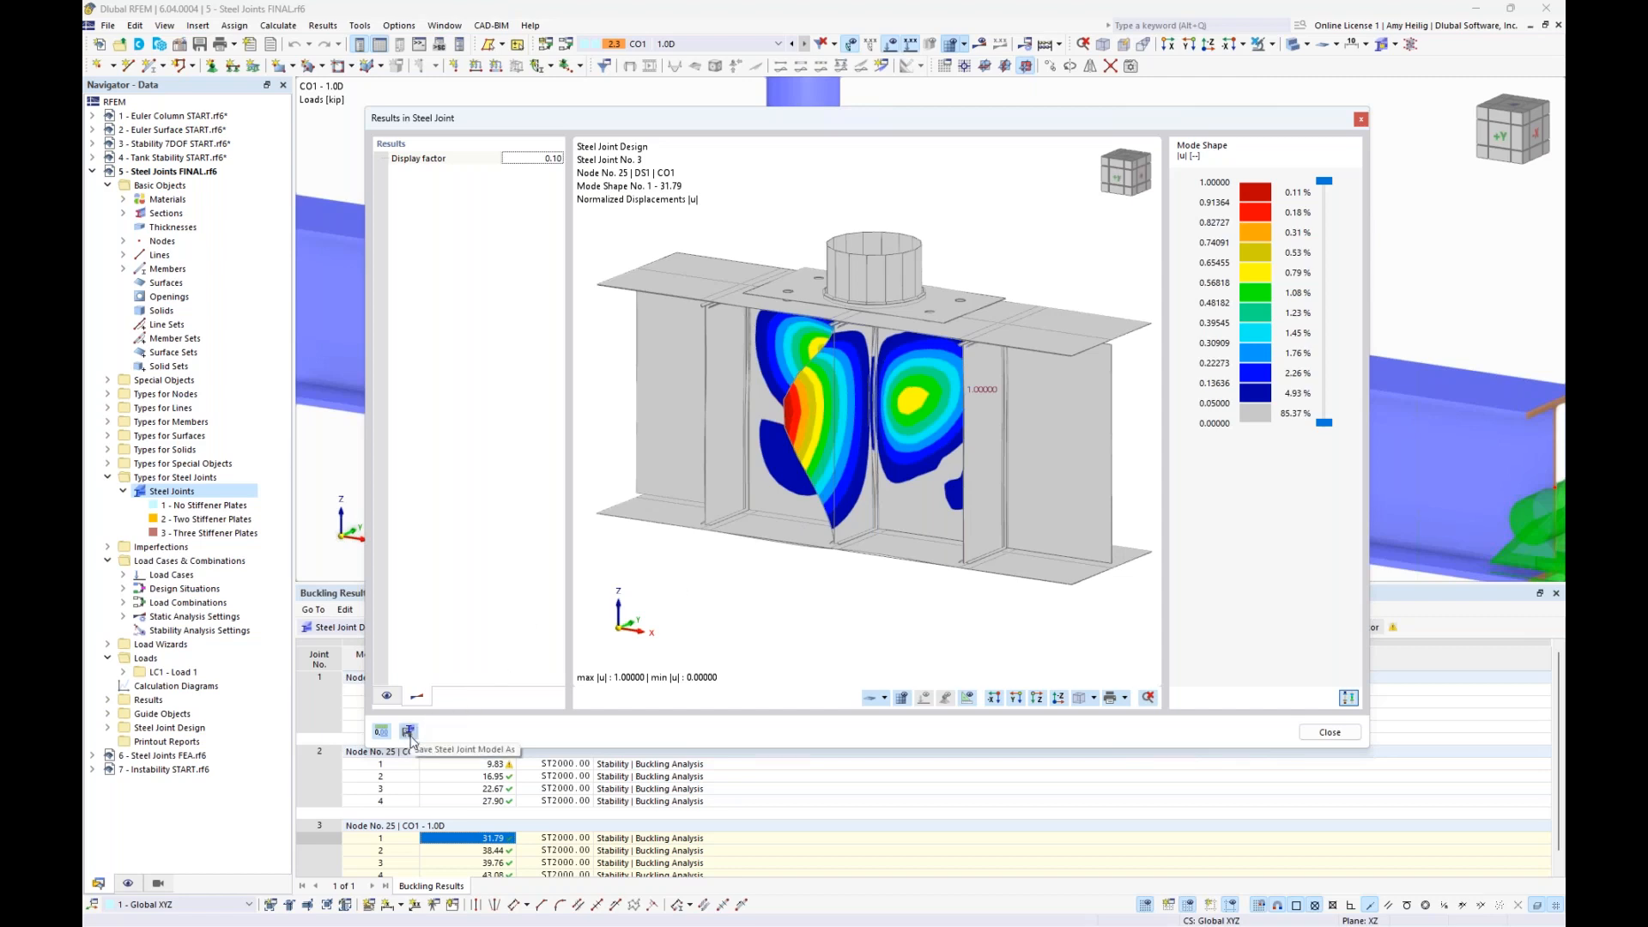
click(1320, 735)
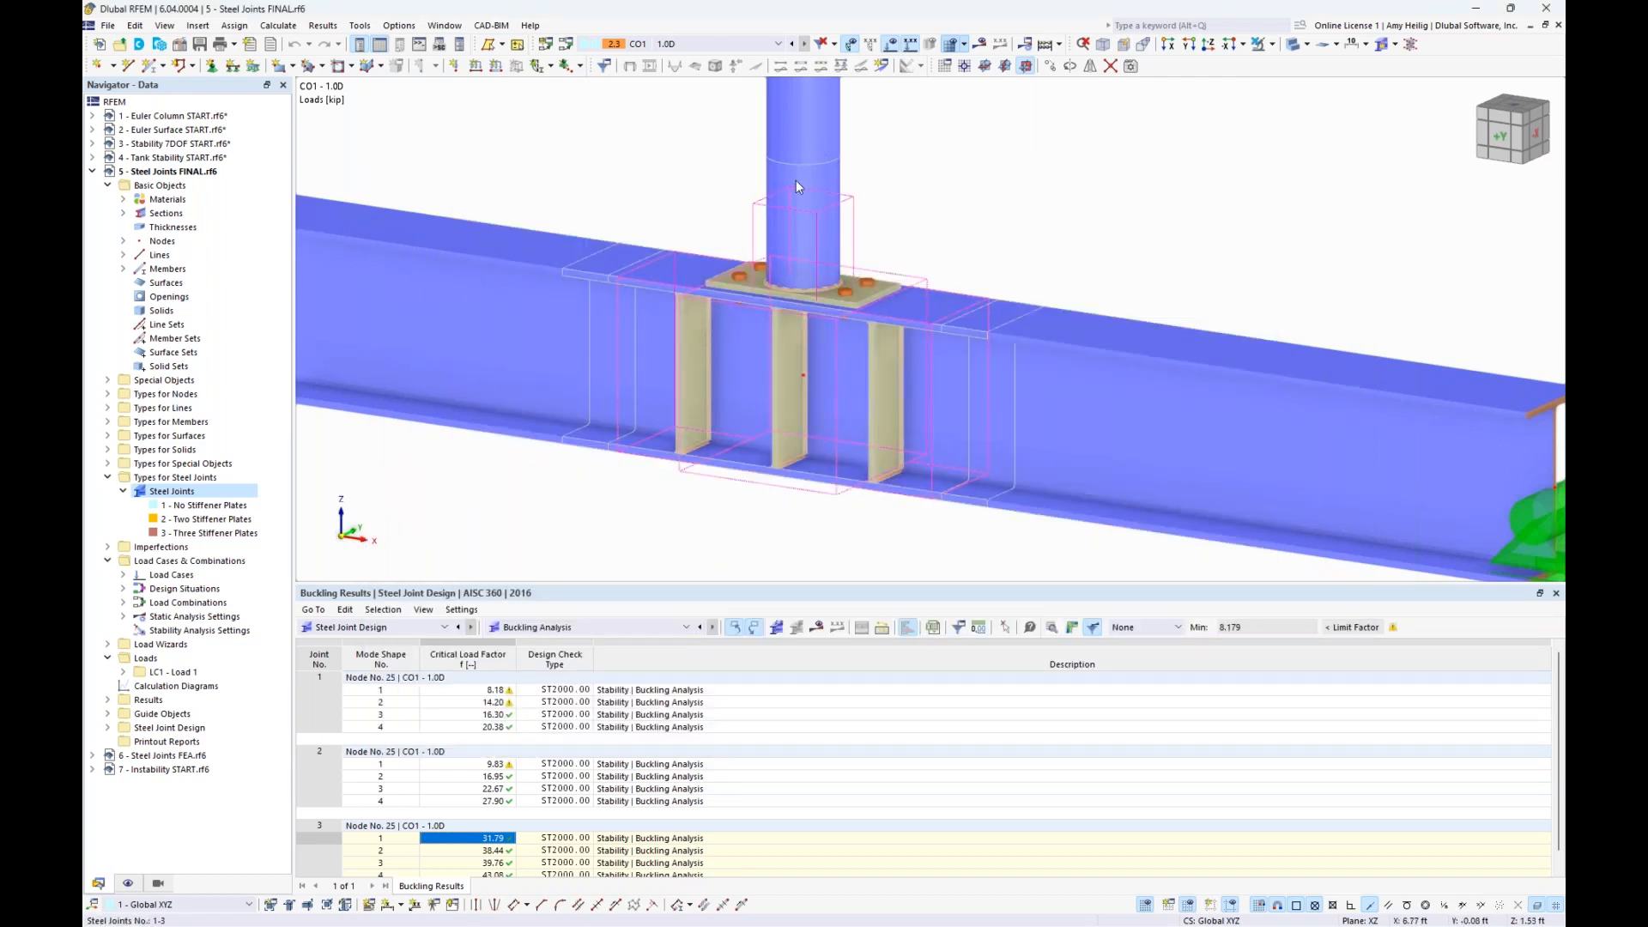
- Switch to the model 6 - Steel Joints FEA.rf6 and examine the joint's meshed surface model in an enlarged work area
click(468, 26)
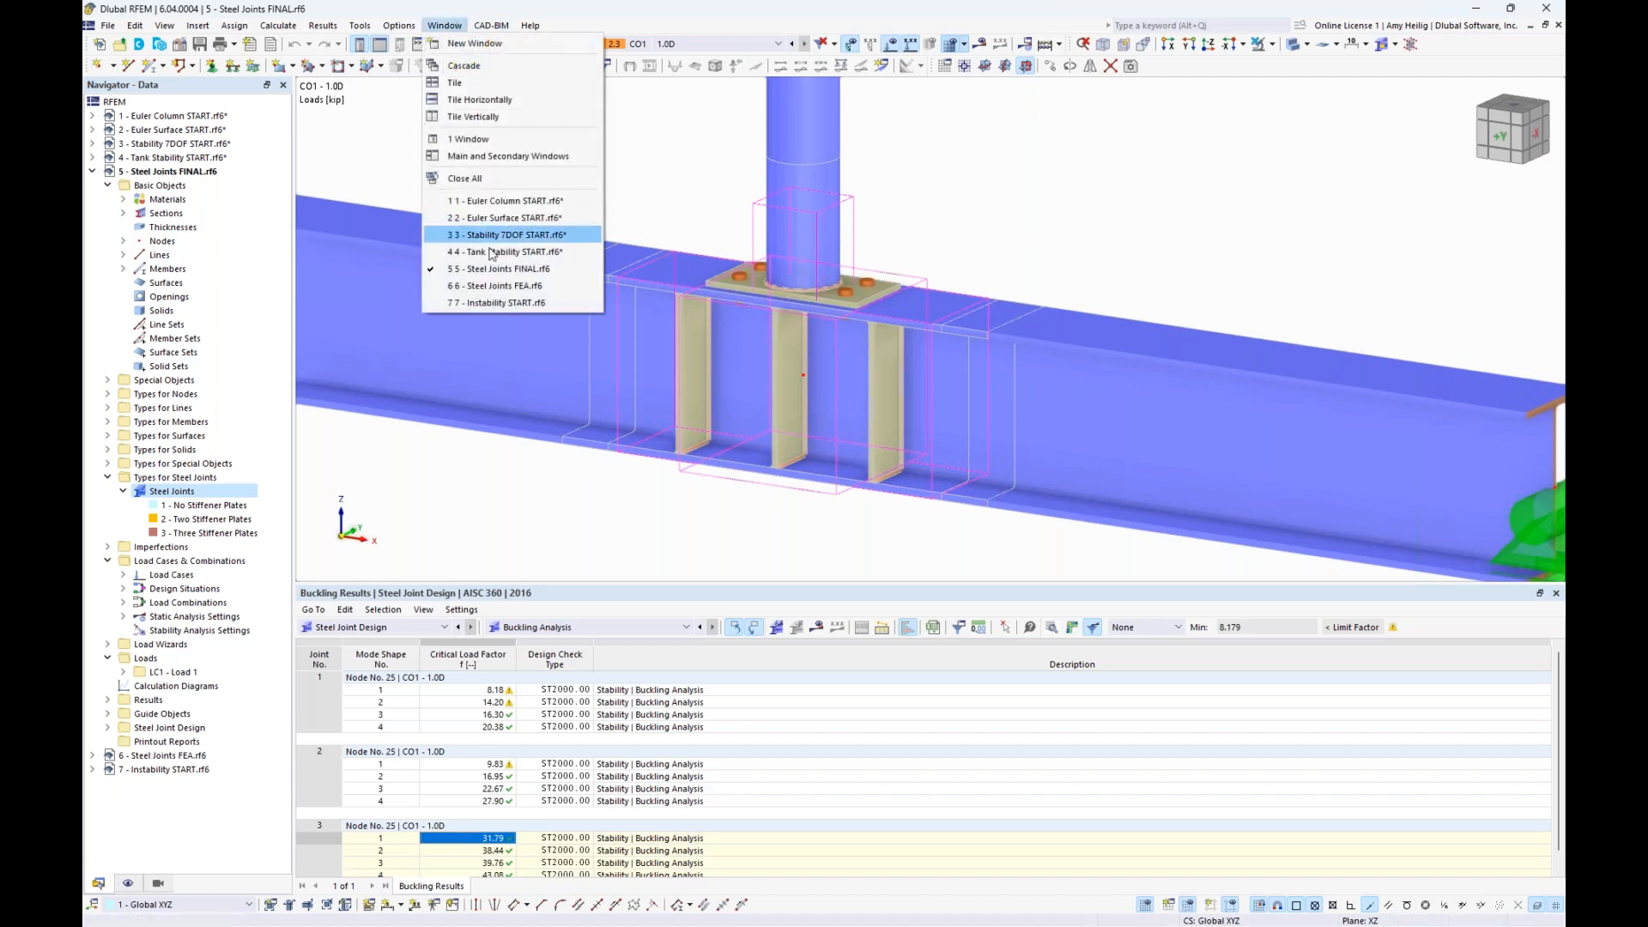
click(485, 294)
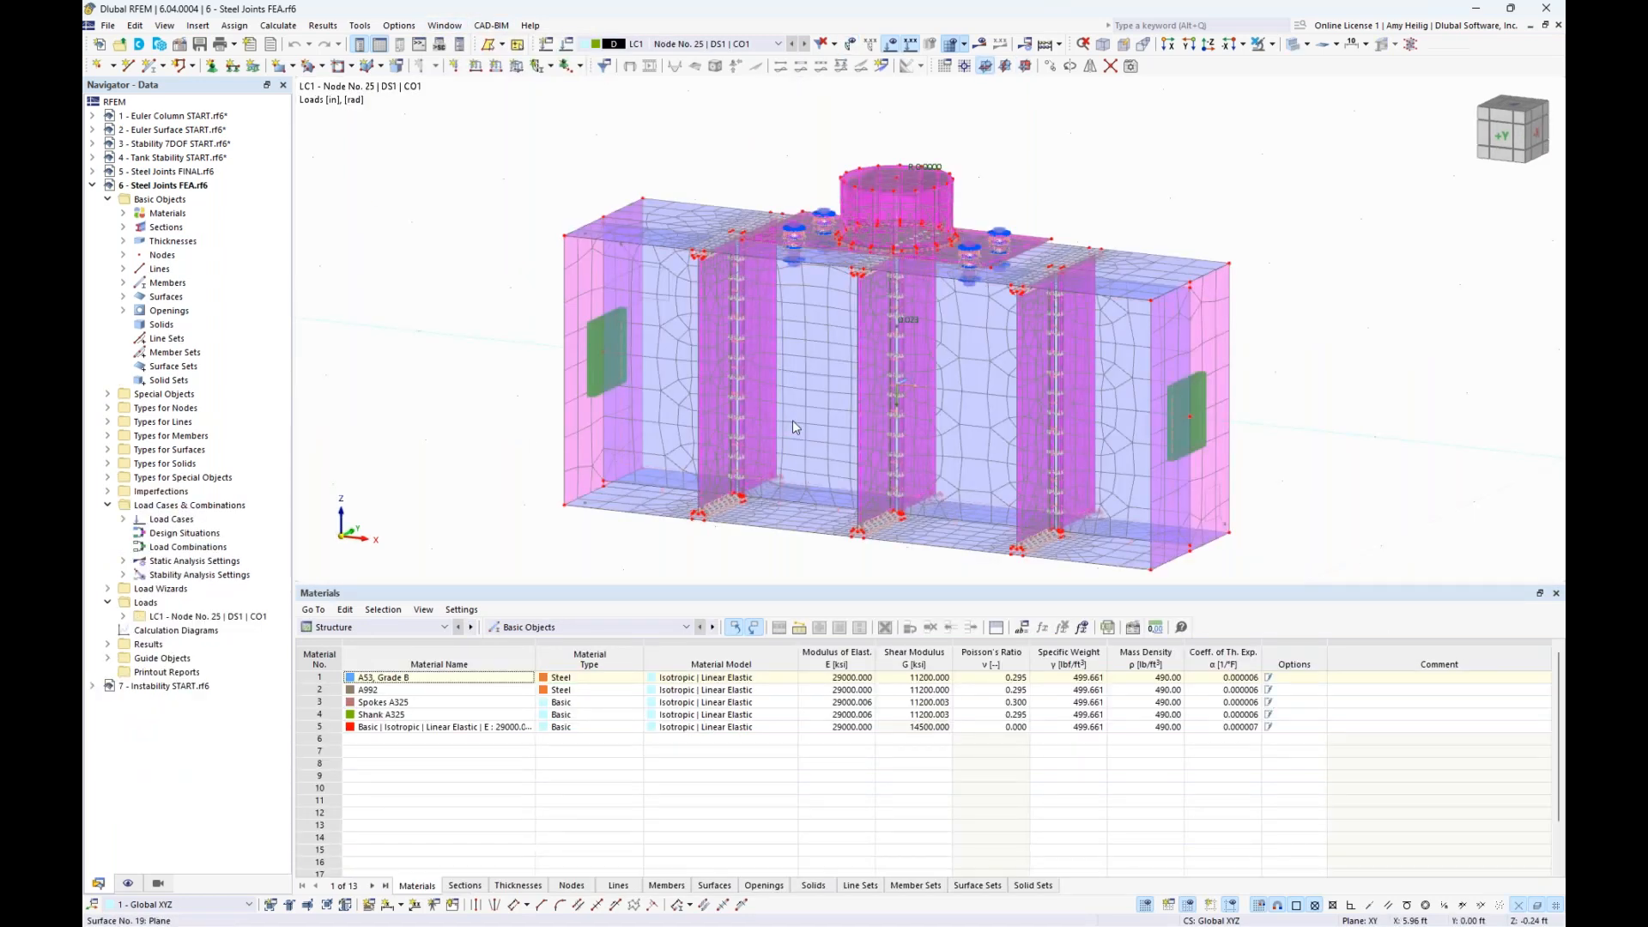
middle_drag(1305, 388, 1256, 368)
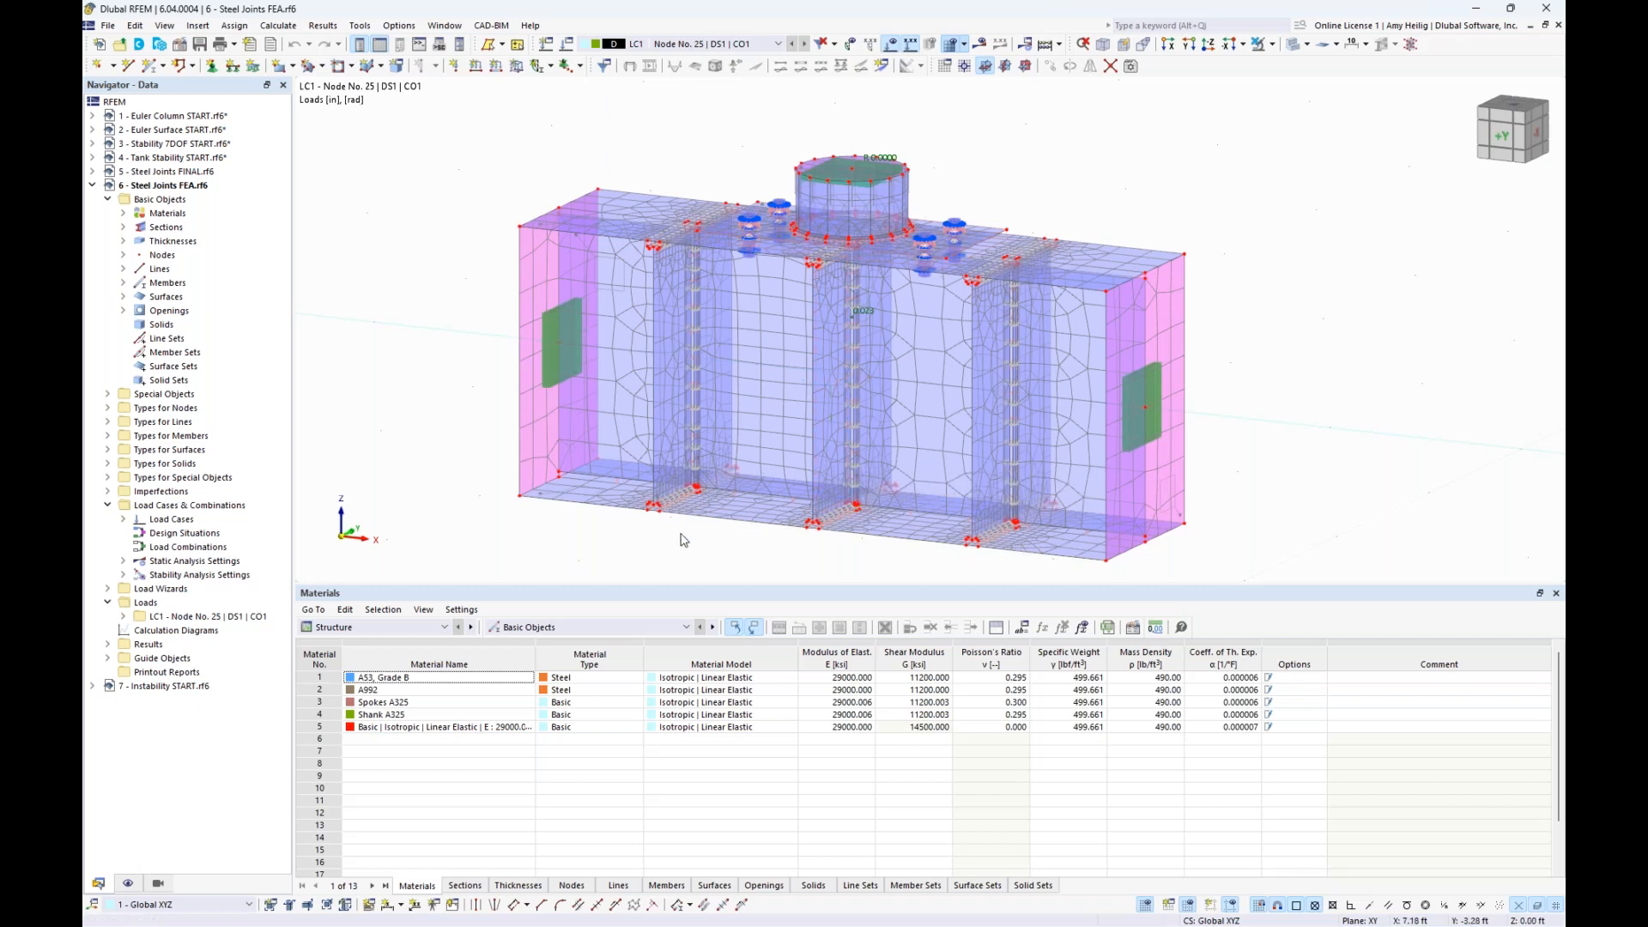
drag(708, 589, 709, 671)
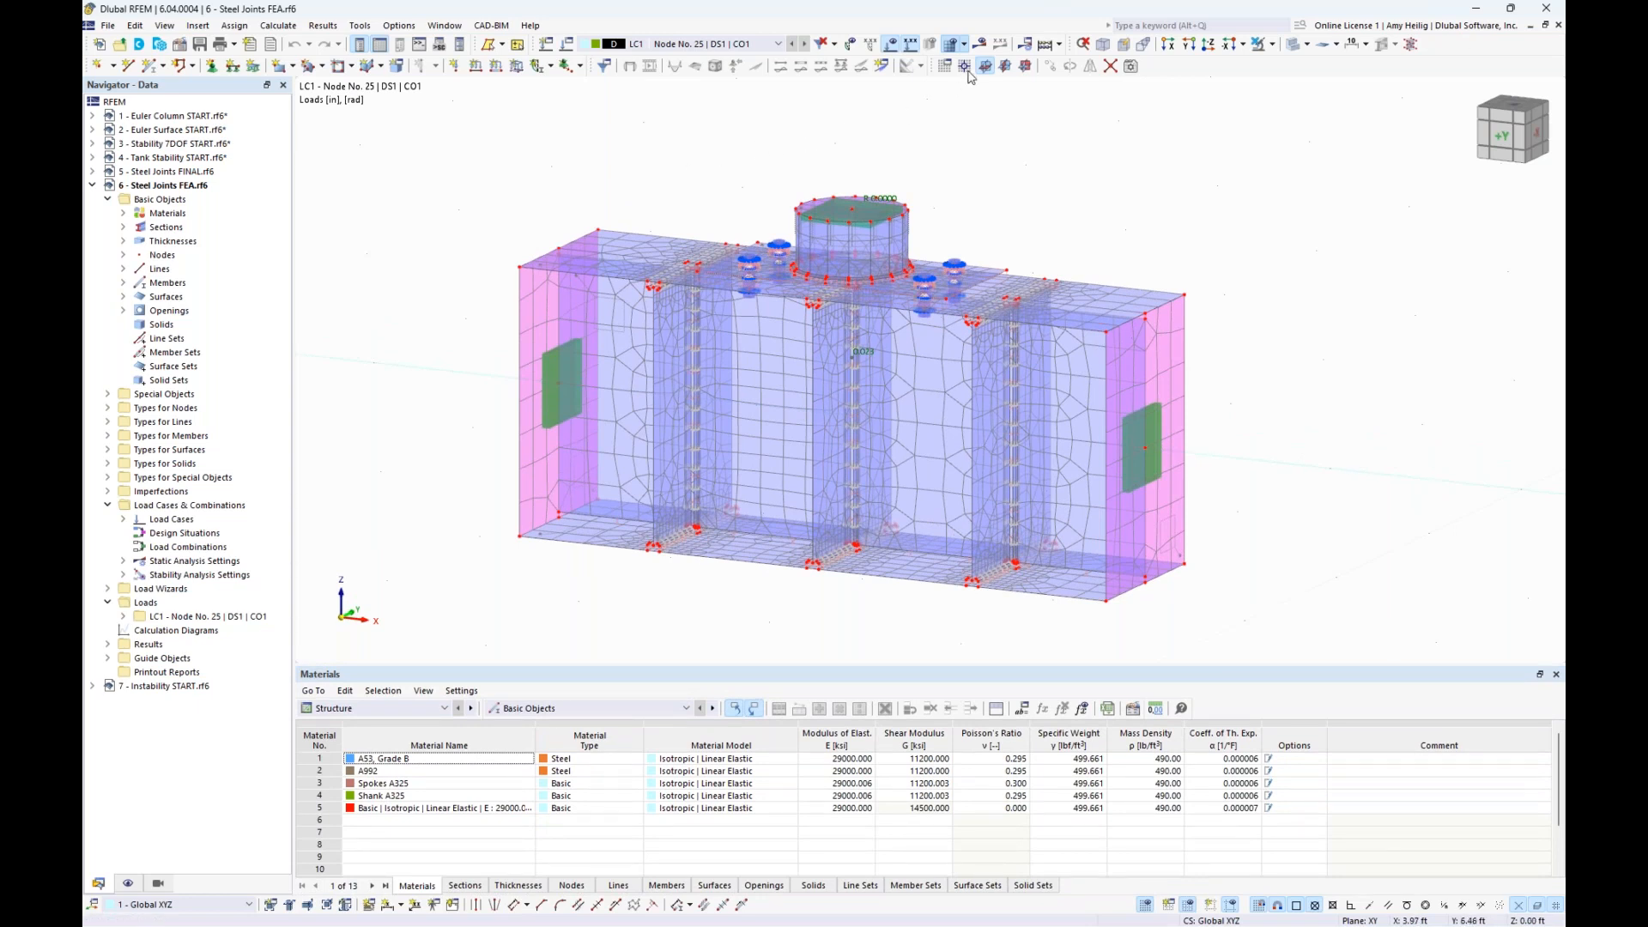
- Display the FEA joint model's stability results with mode shape 1 and the table of critical load factors
click(980, 45)
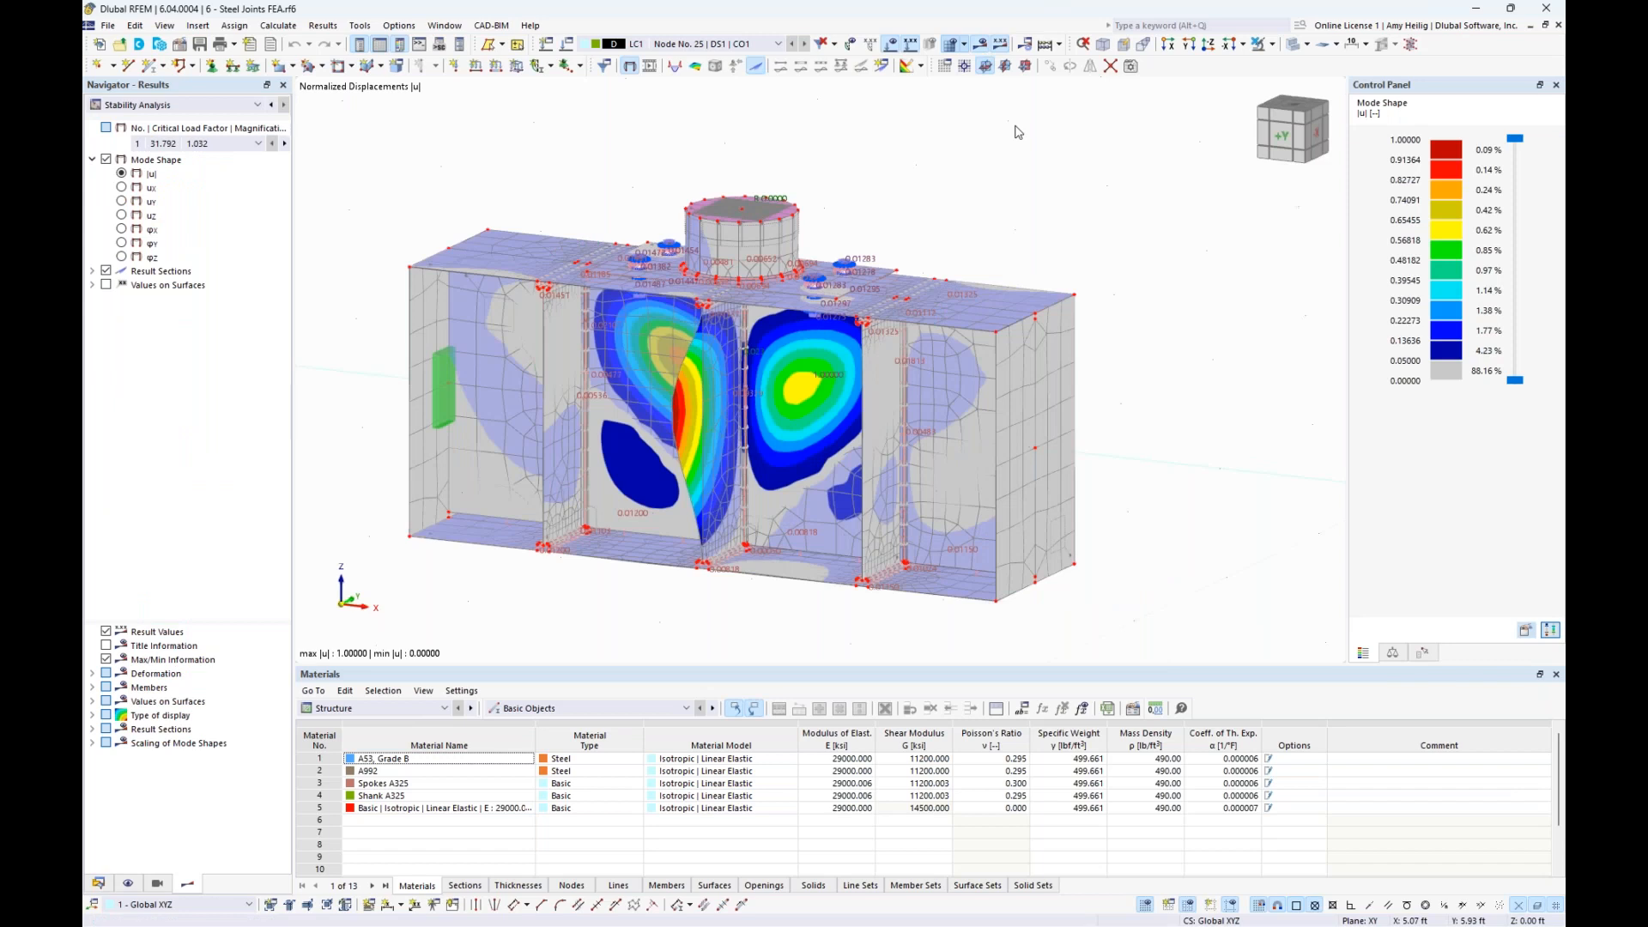
middle_drag(954, 214, 987, 206)
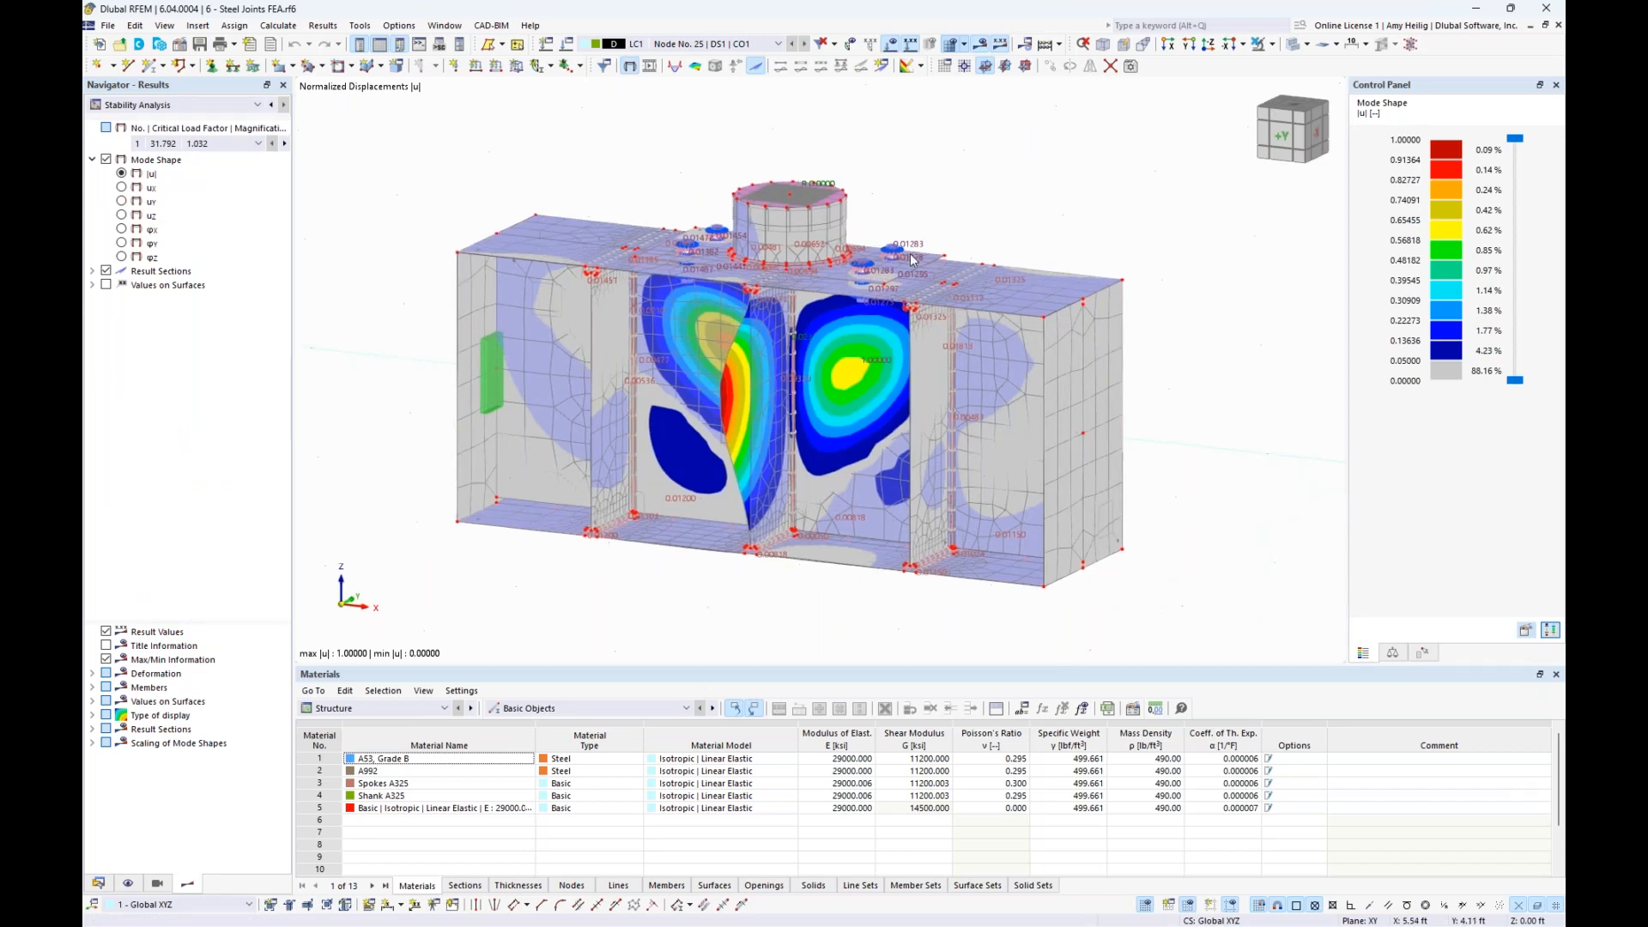
click(403, 707)
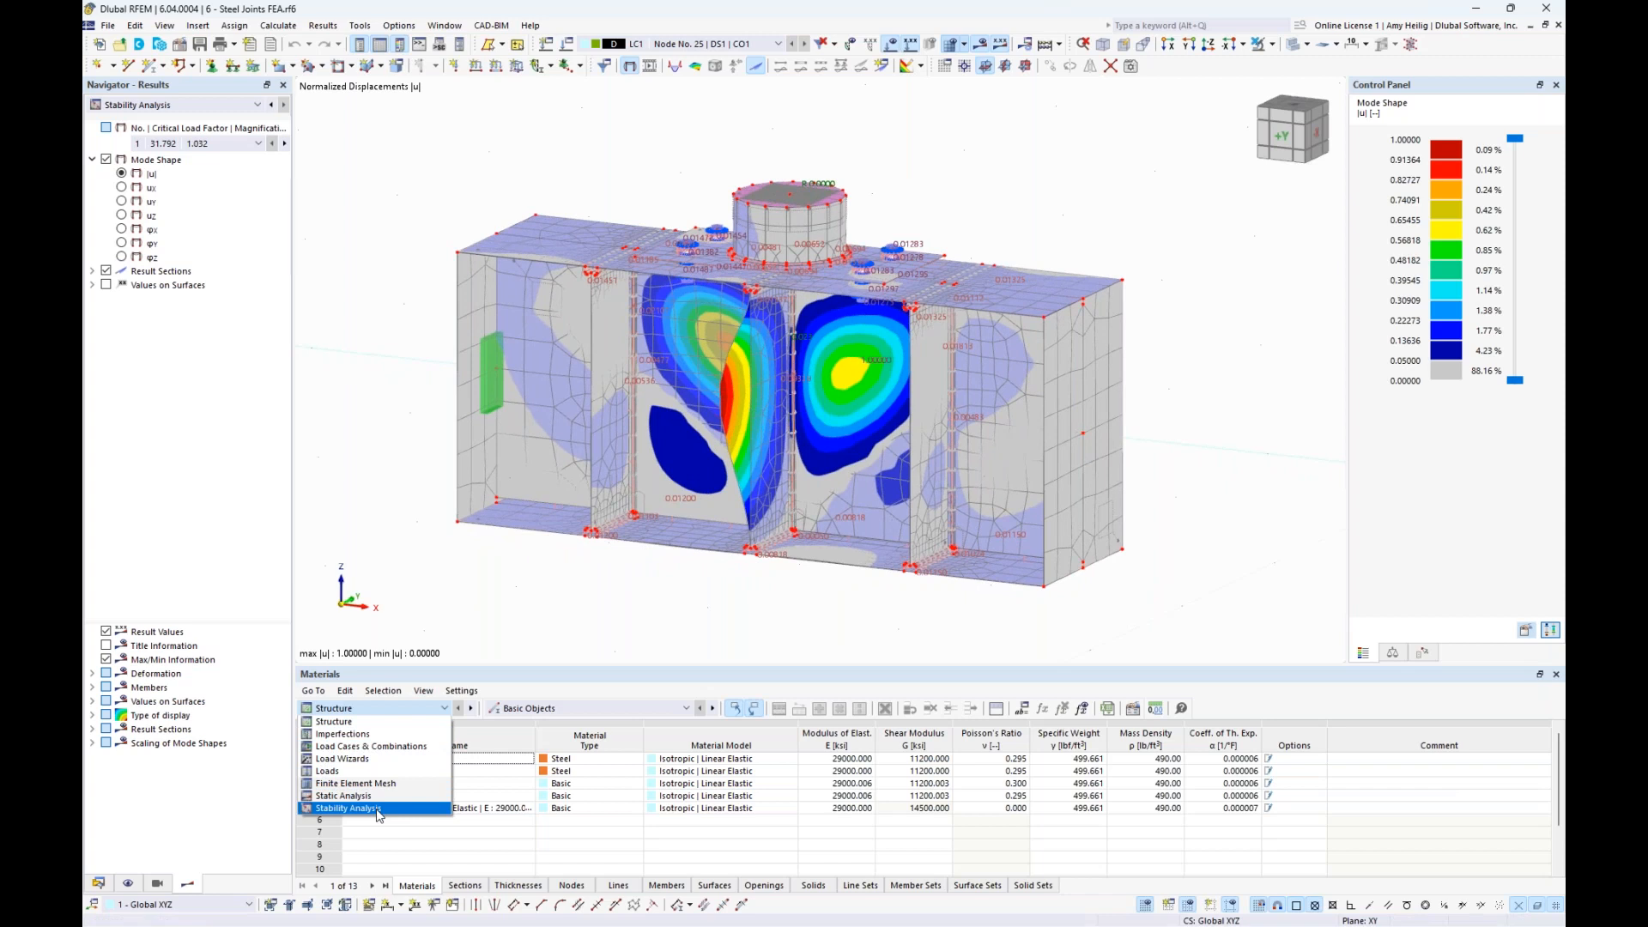
click(378, 816)
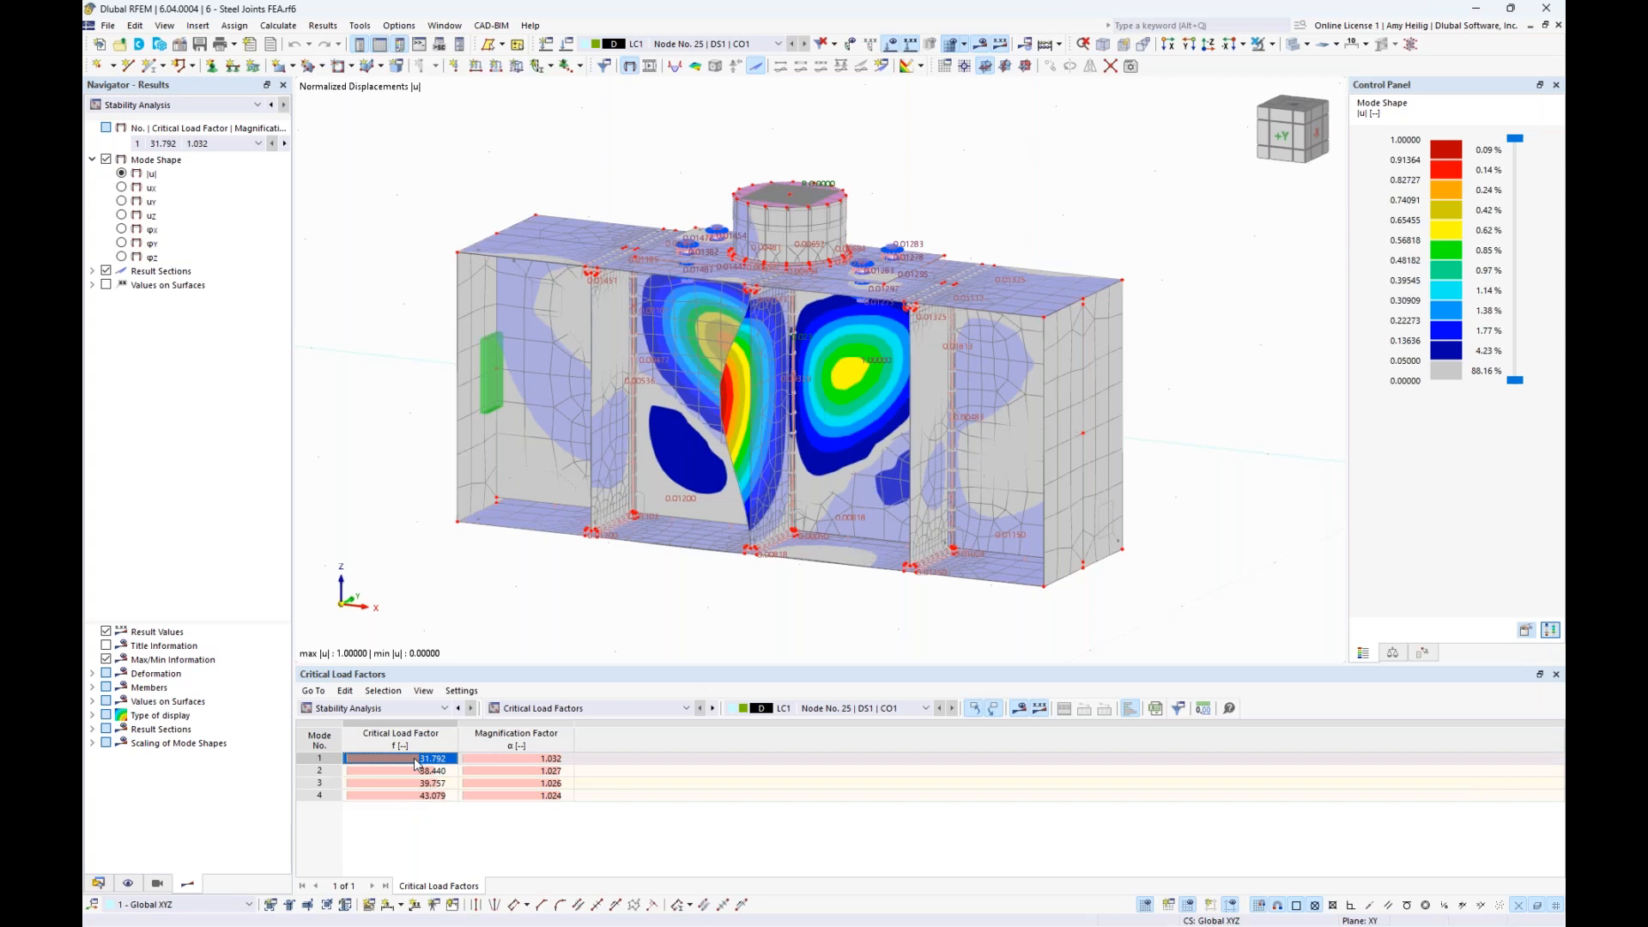
ctrl+middle_drag(607, 594, 657, 599)
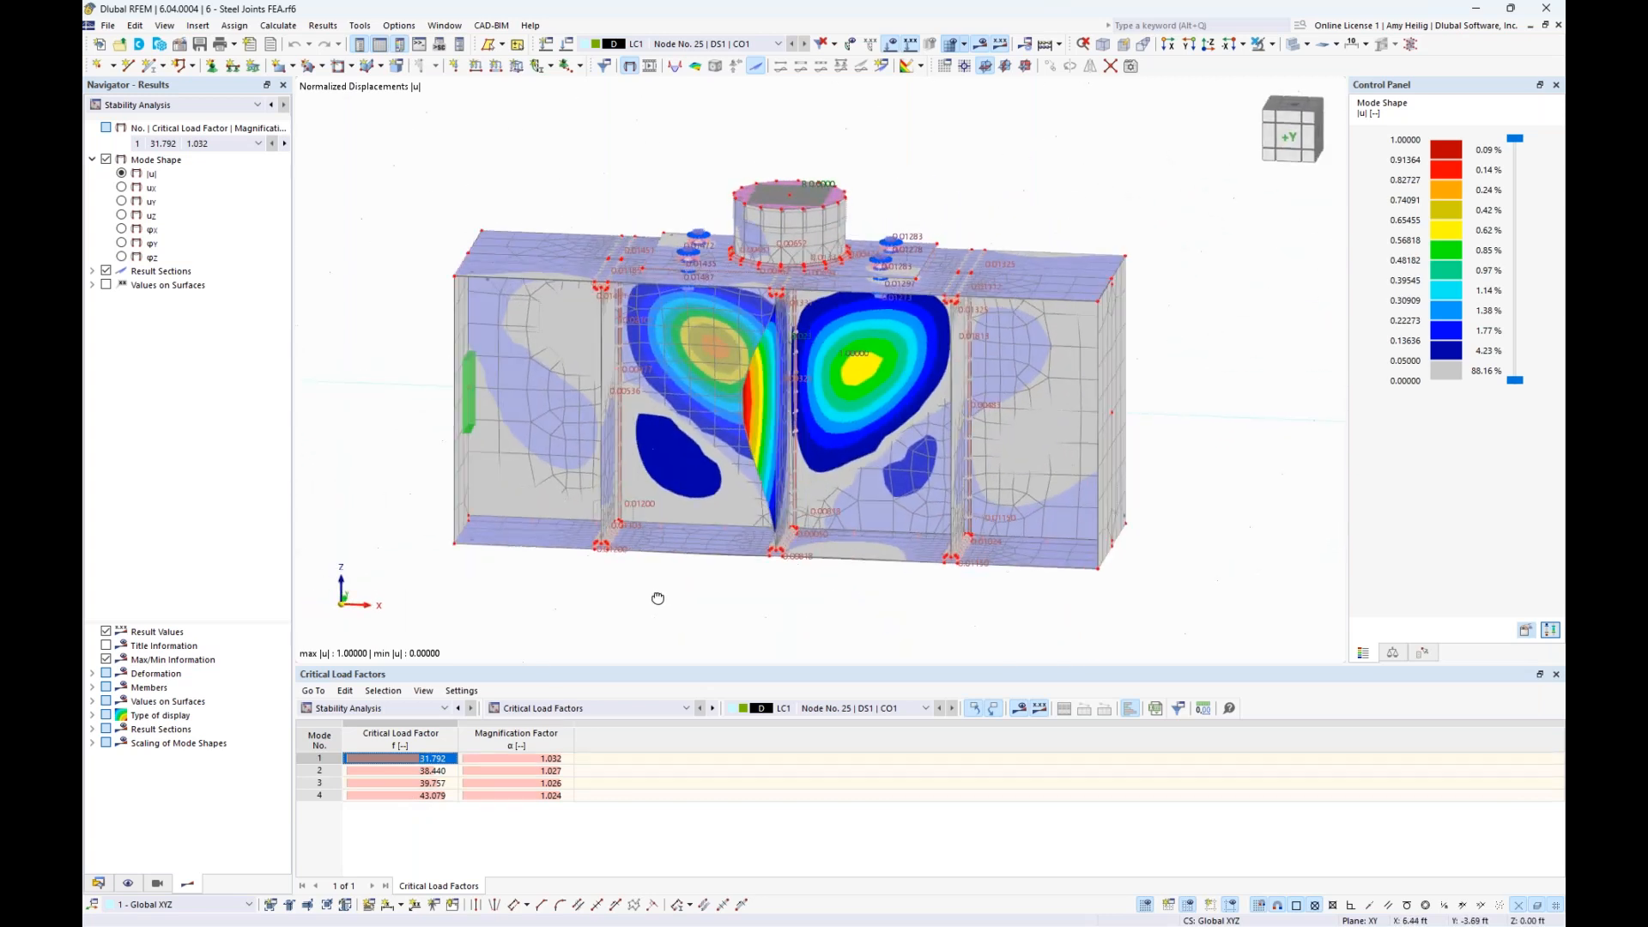
- Compare mode shapes 2 and 3 of the FEA joint model, viewing the web buckling from both sides
click(435, 771)
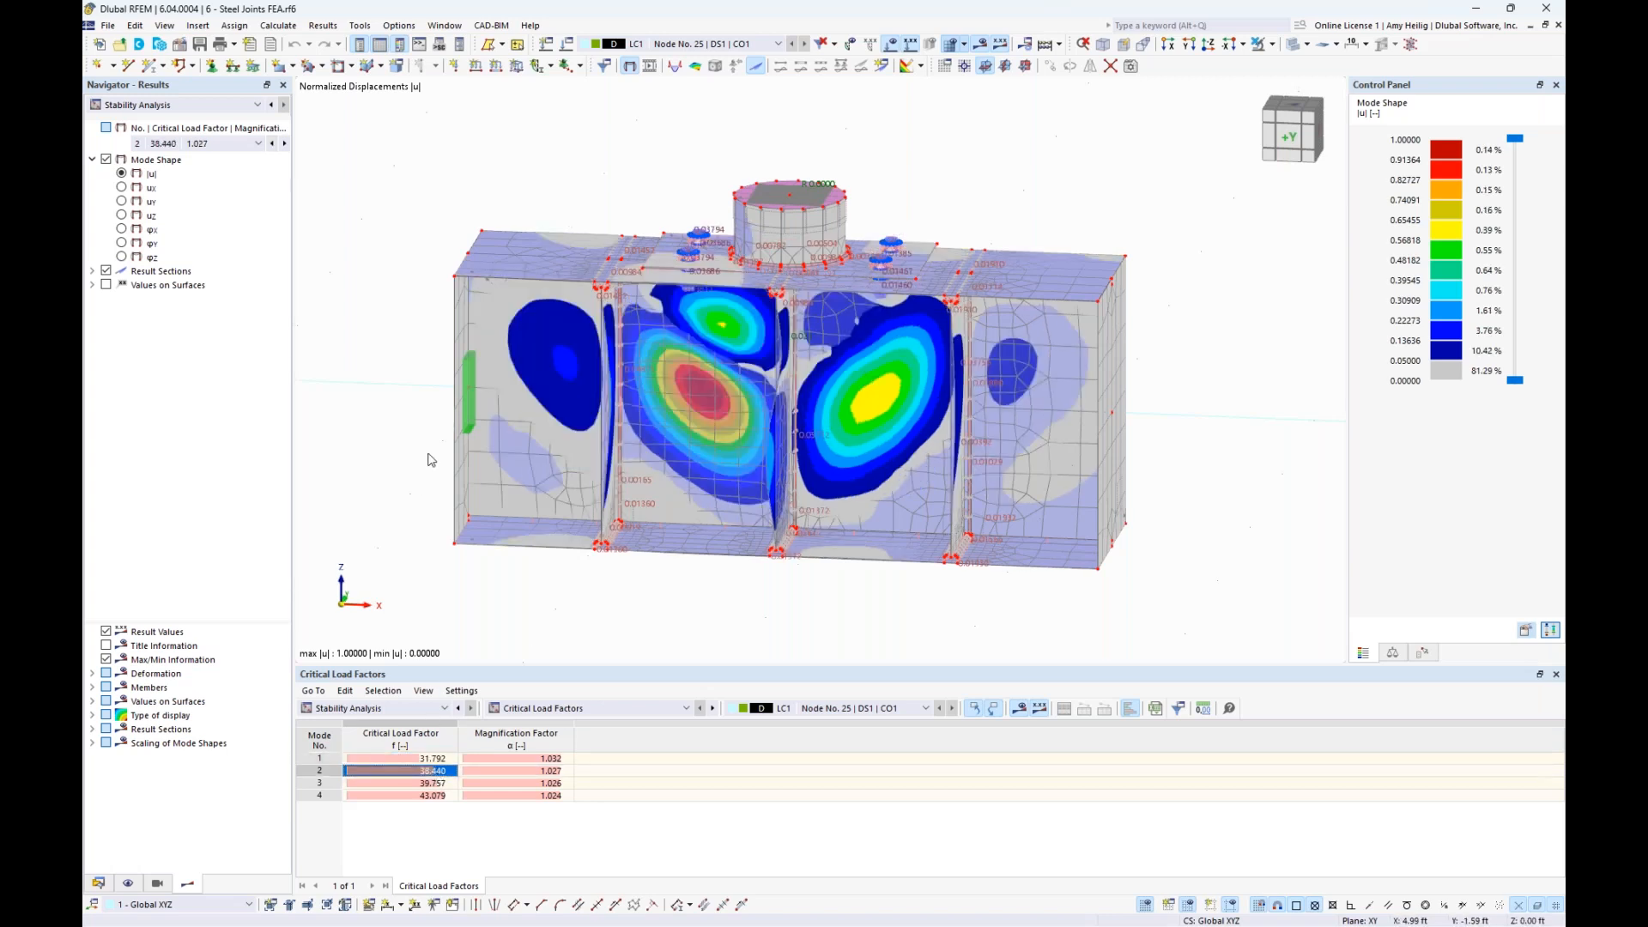
ctrl+middle_drag(419, 415, 704, 404)
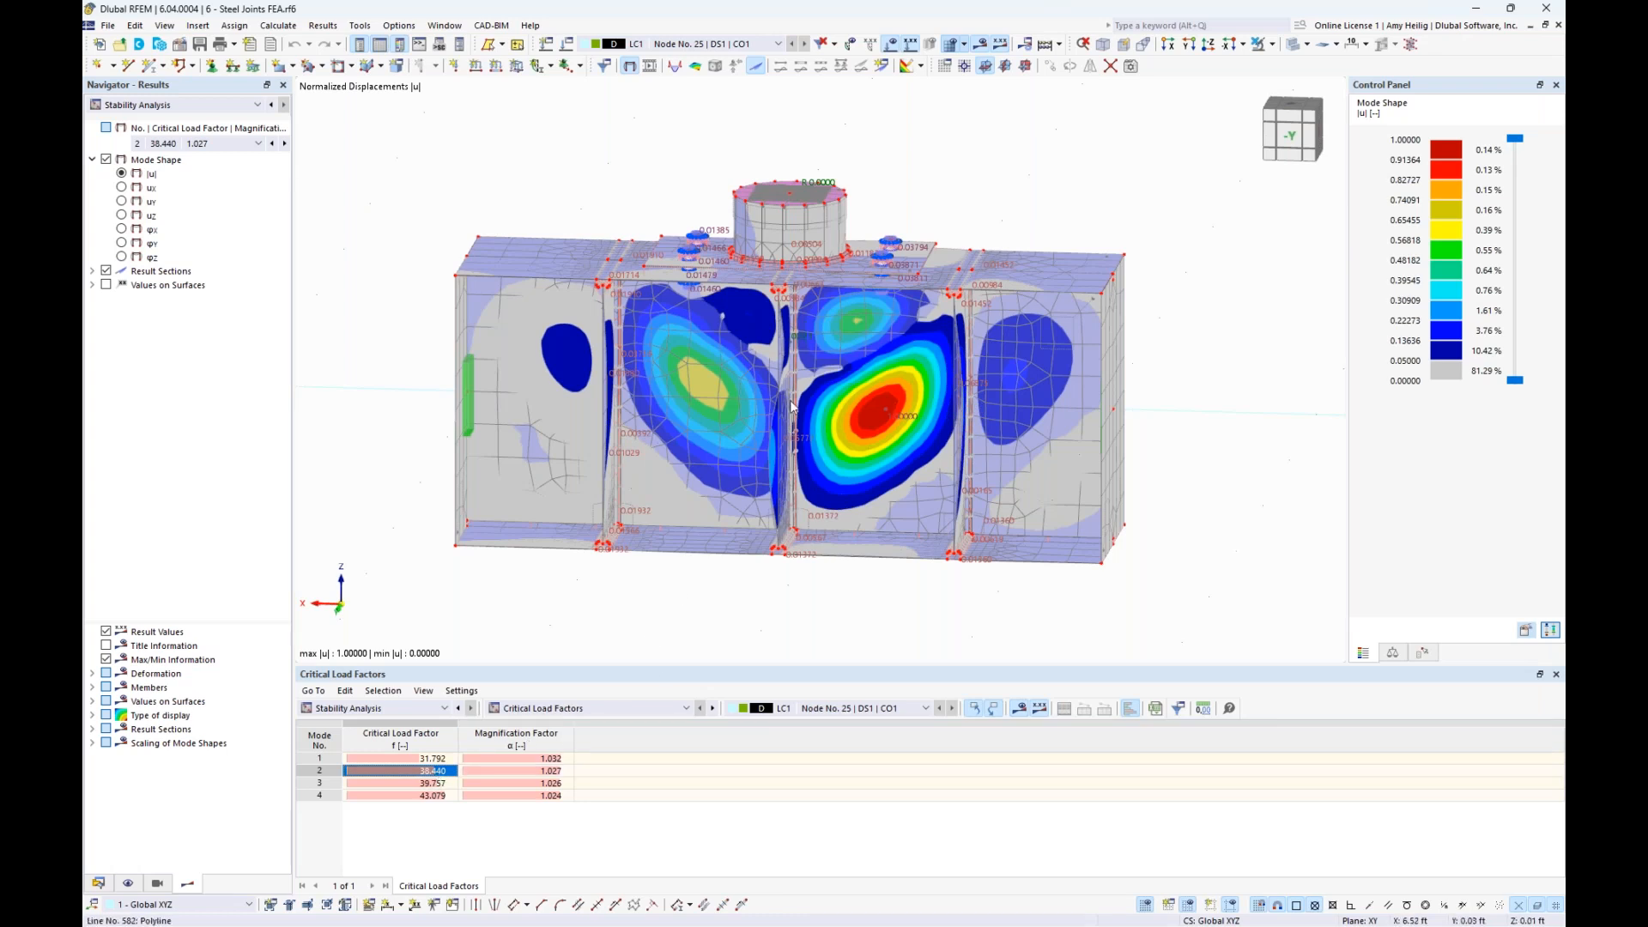
click(429, 783)
ctrl+middle_drag(1263, 445, 676, 466)
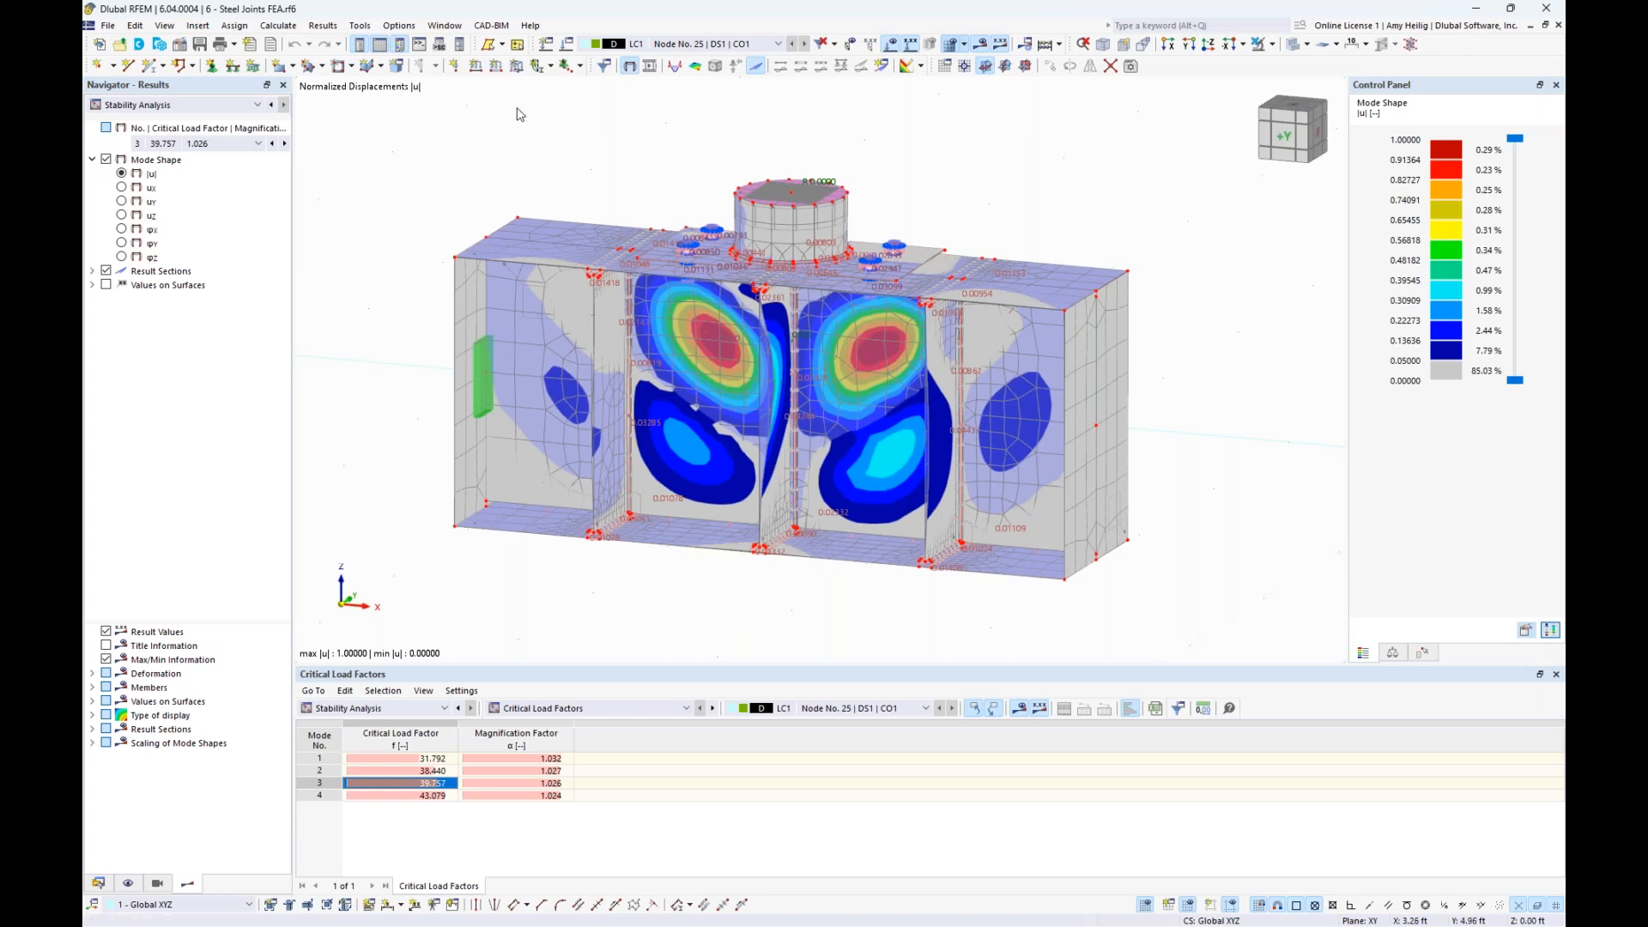
- Switch to the model 7 - Instability START.rf6
click(453, 29)
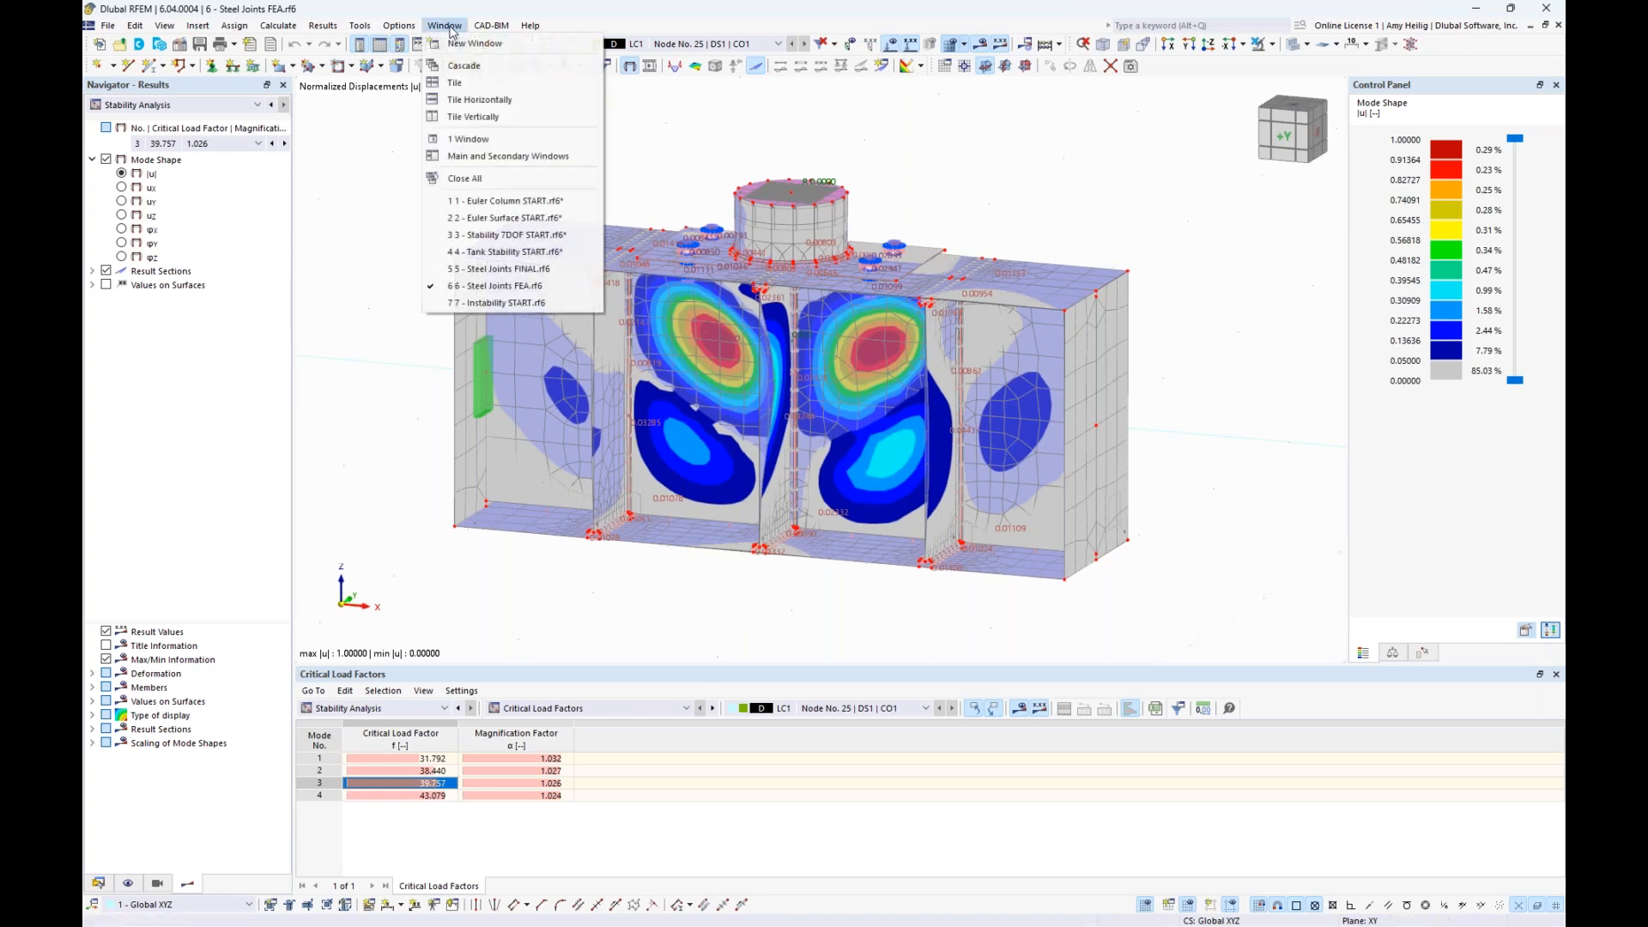
click(504, 304)
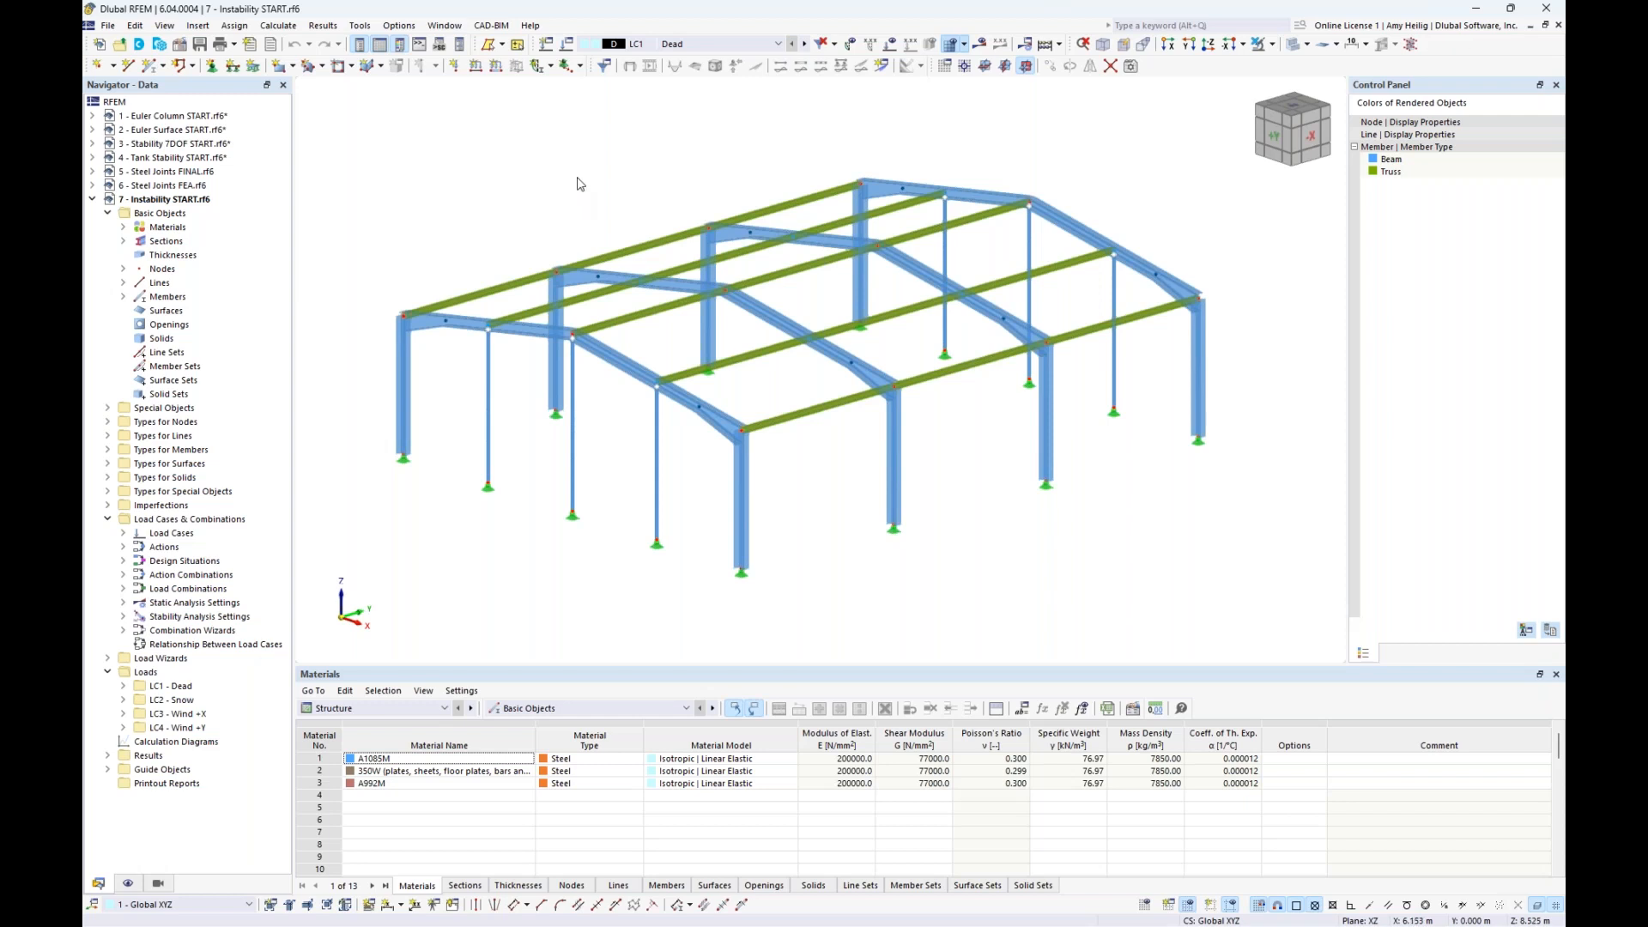
- Highlight the members using the W 250x80 and HSS 127x127x4.8 sections to examine where each is assigned in the hall
middle_drag(556, 196, 587, 214)
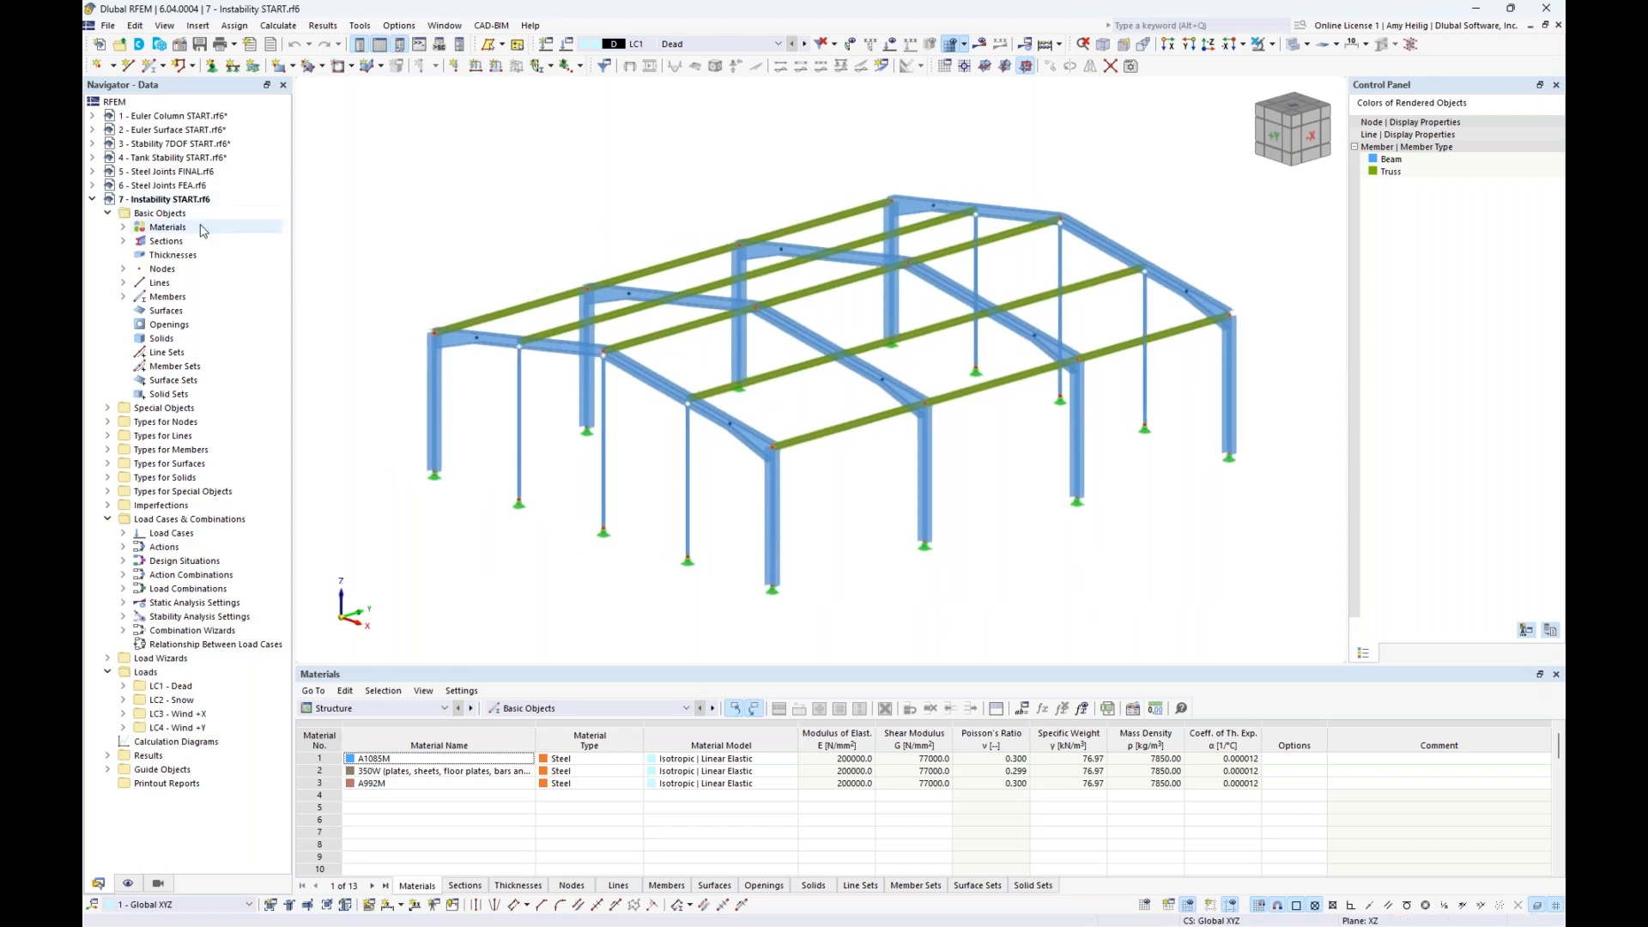
click(123, 241)
click(180, 256)
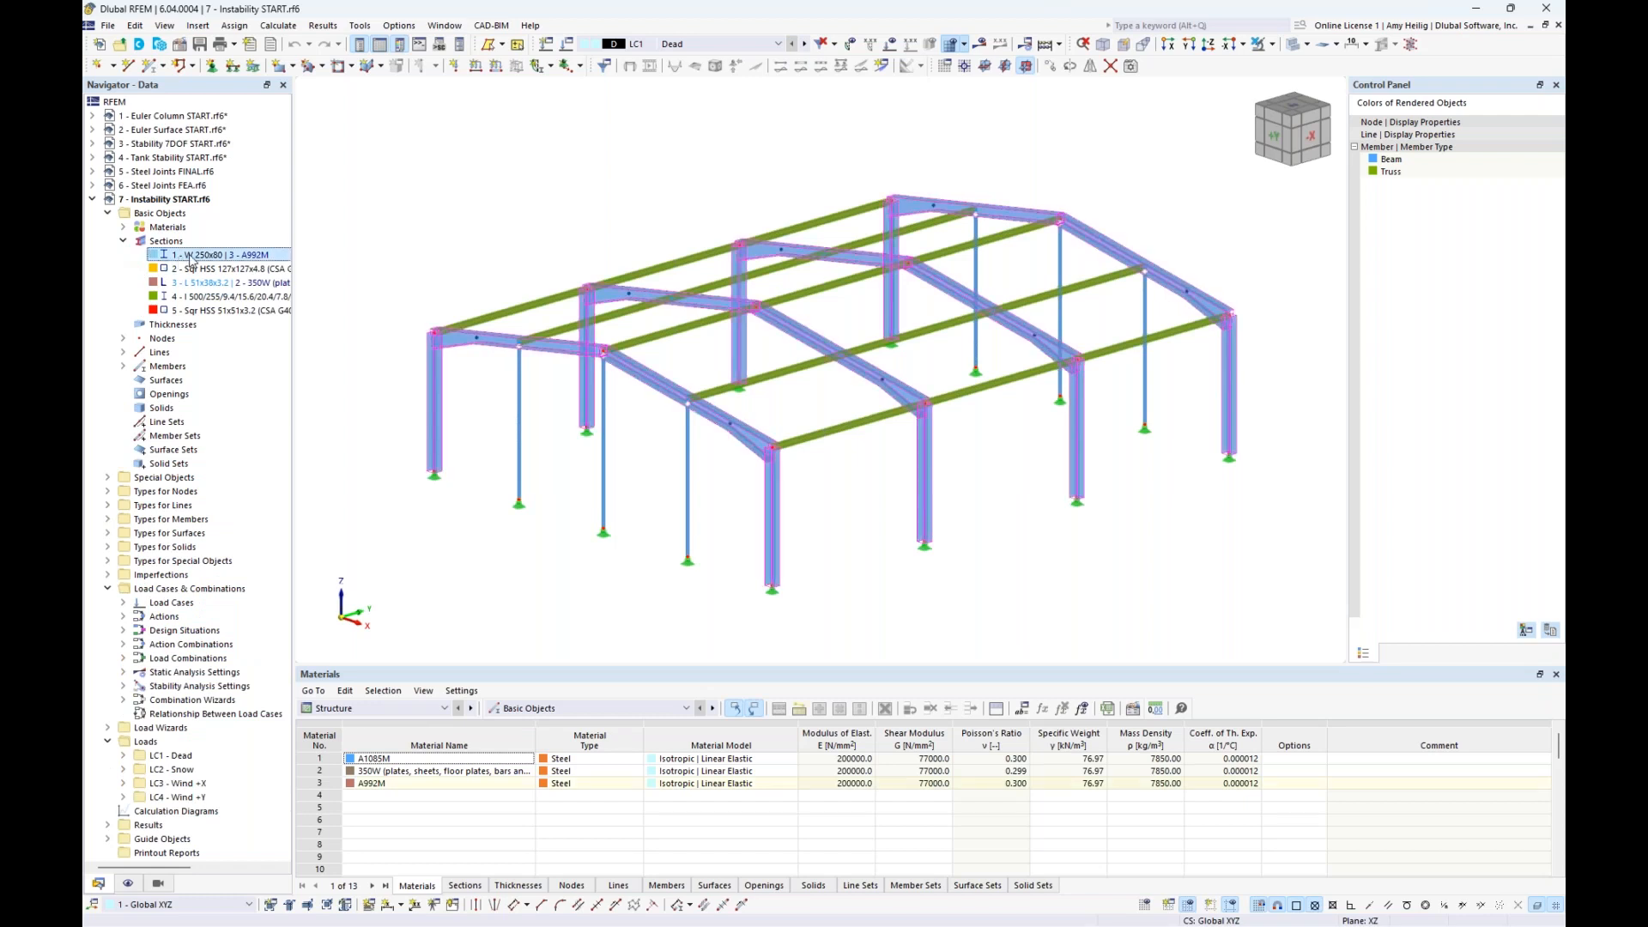
click(191, 269)
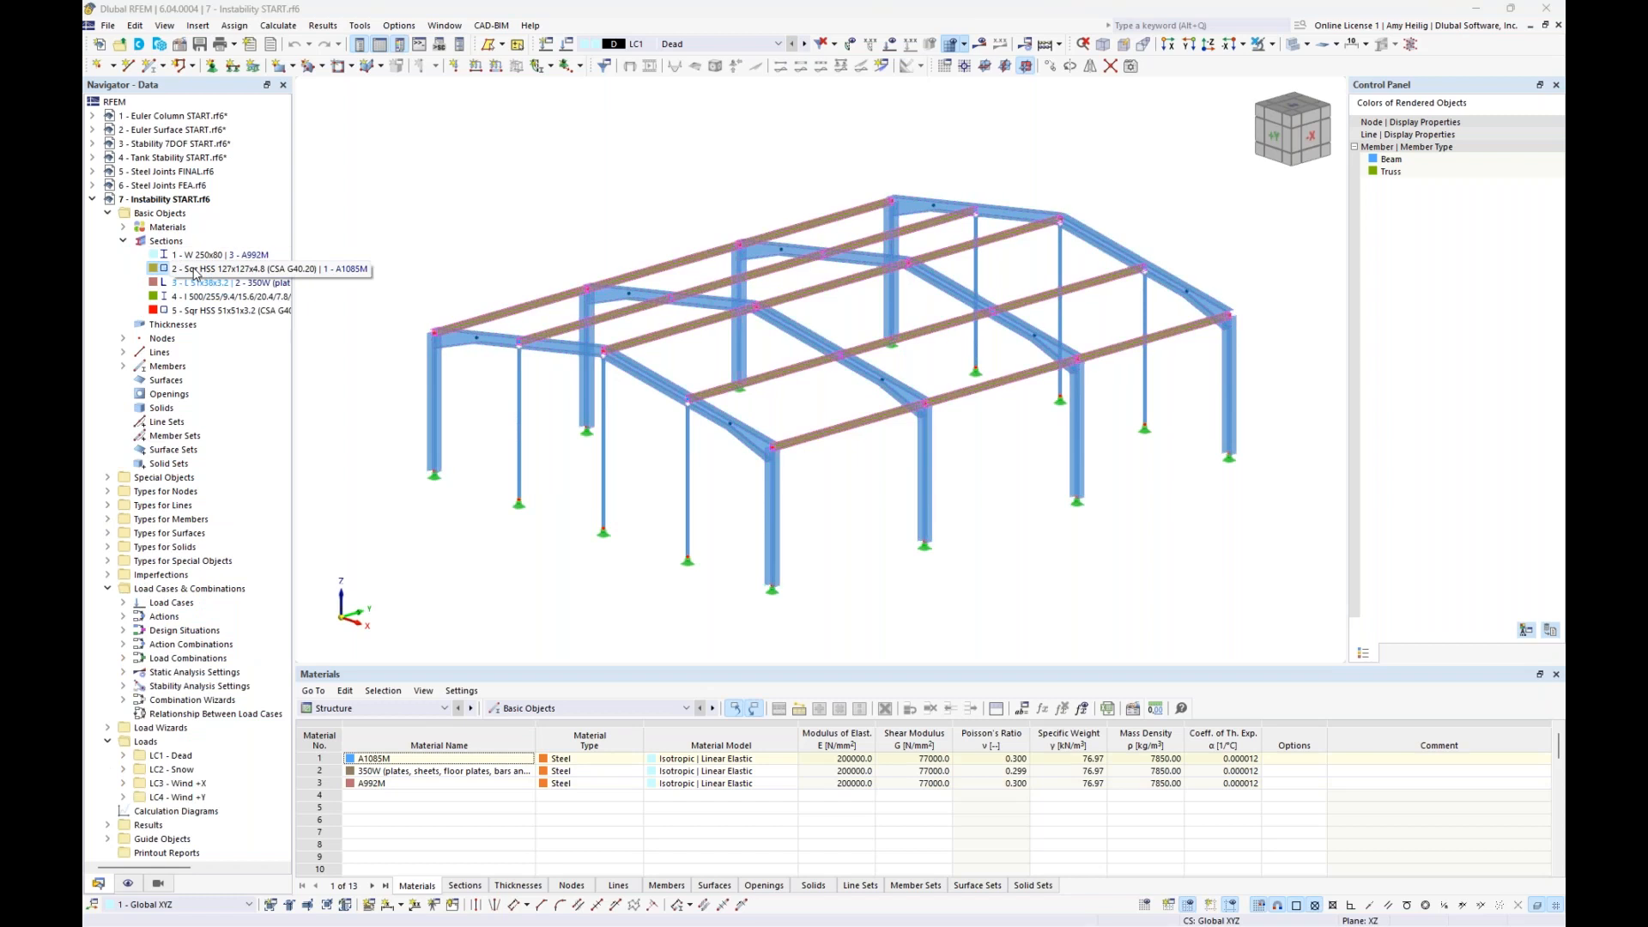
click(123, 241)
click(474, 258)
mouse_move(556, 250)
middle_down()
mouse_move(570, 209)
mouse_move(545, 249)
middle_up()
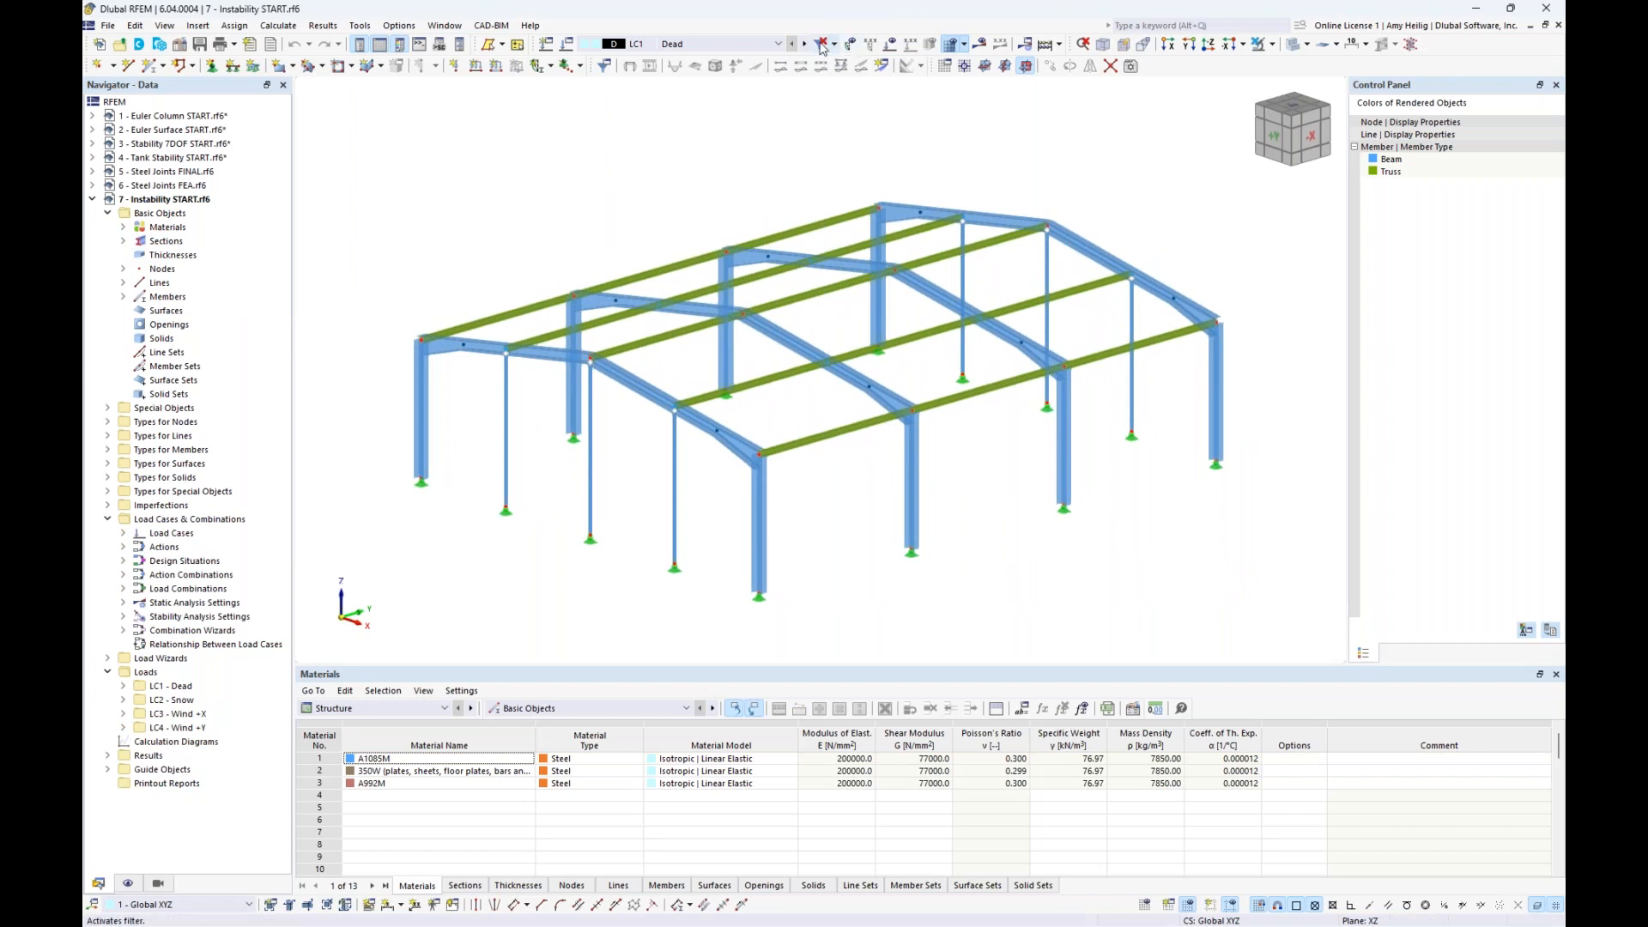
- Display the loads on the hall and review load cases LC1 to LC4
click(890, 43)
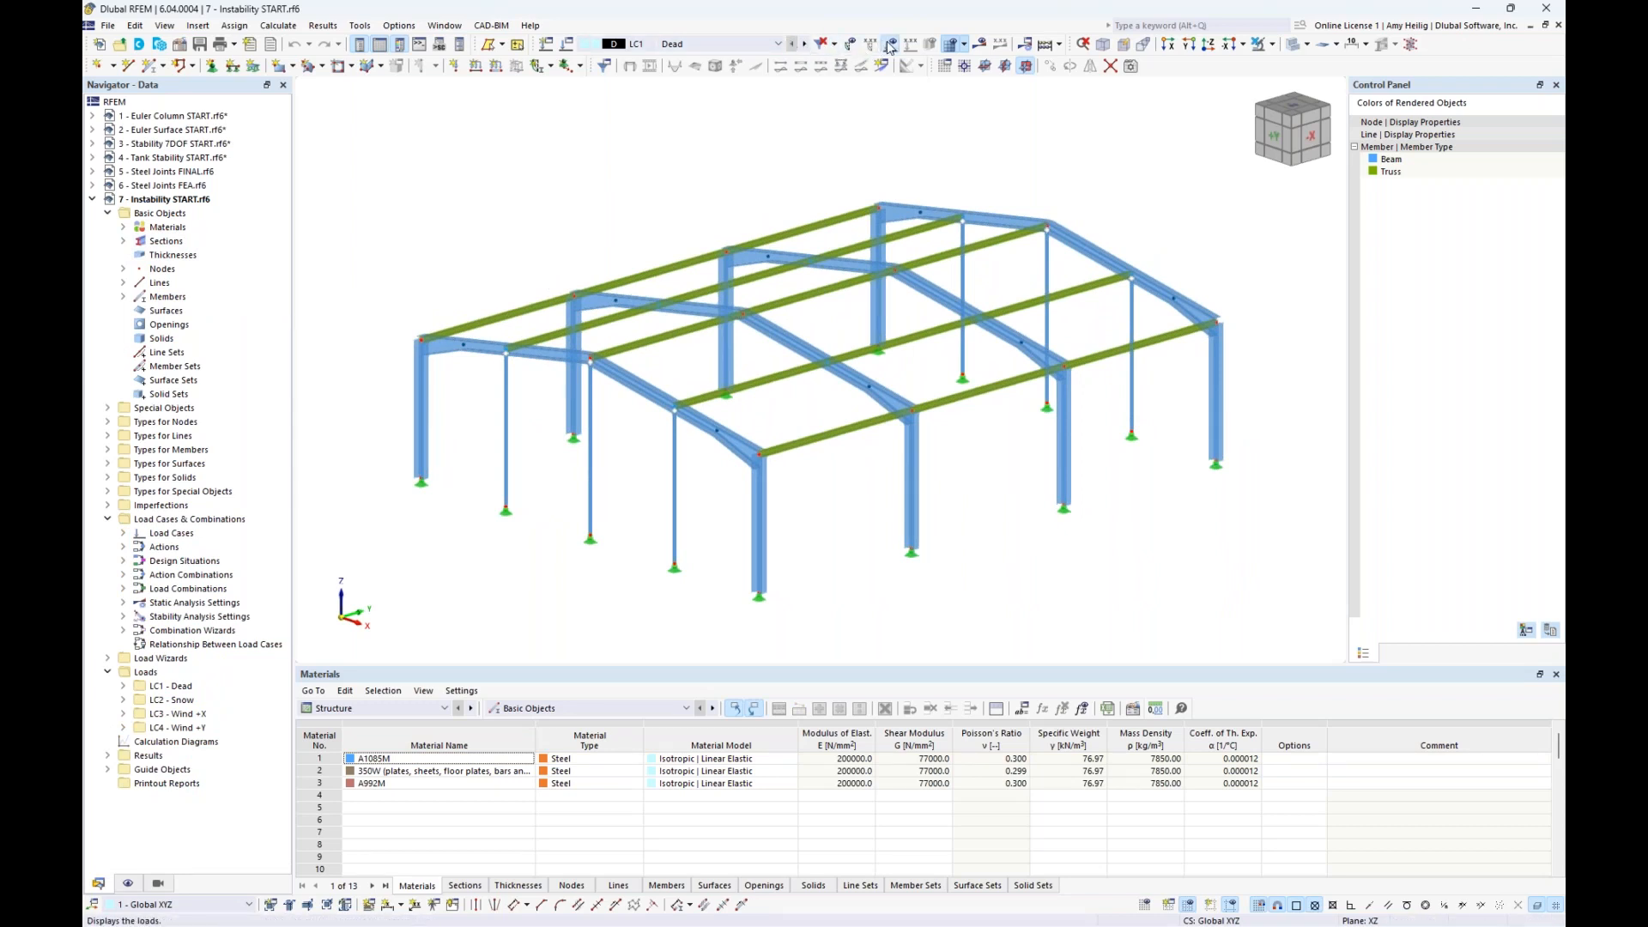
click(805, 43)
click(805, 44)
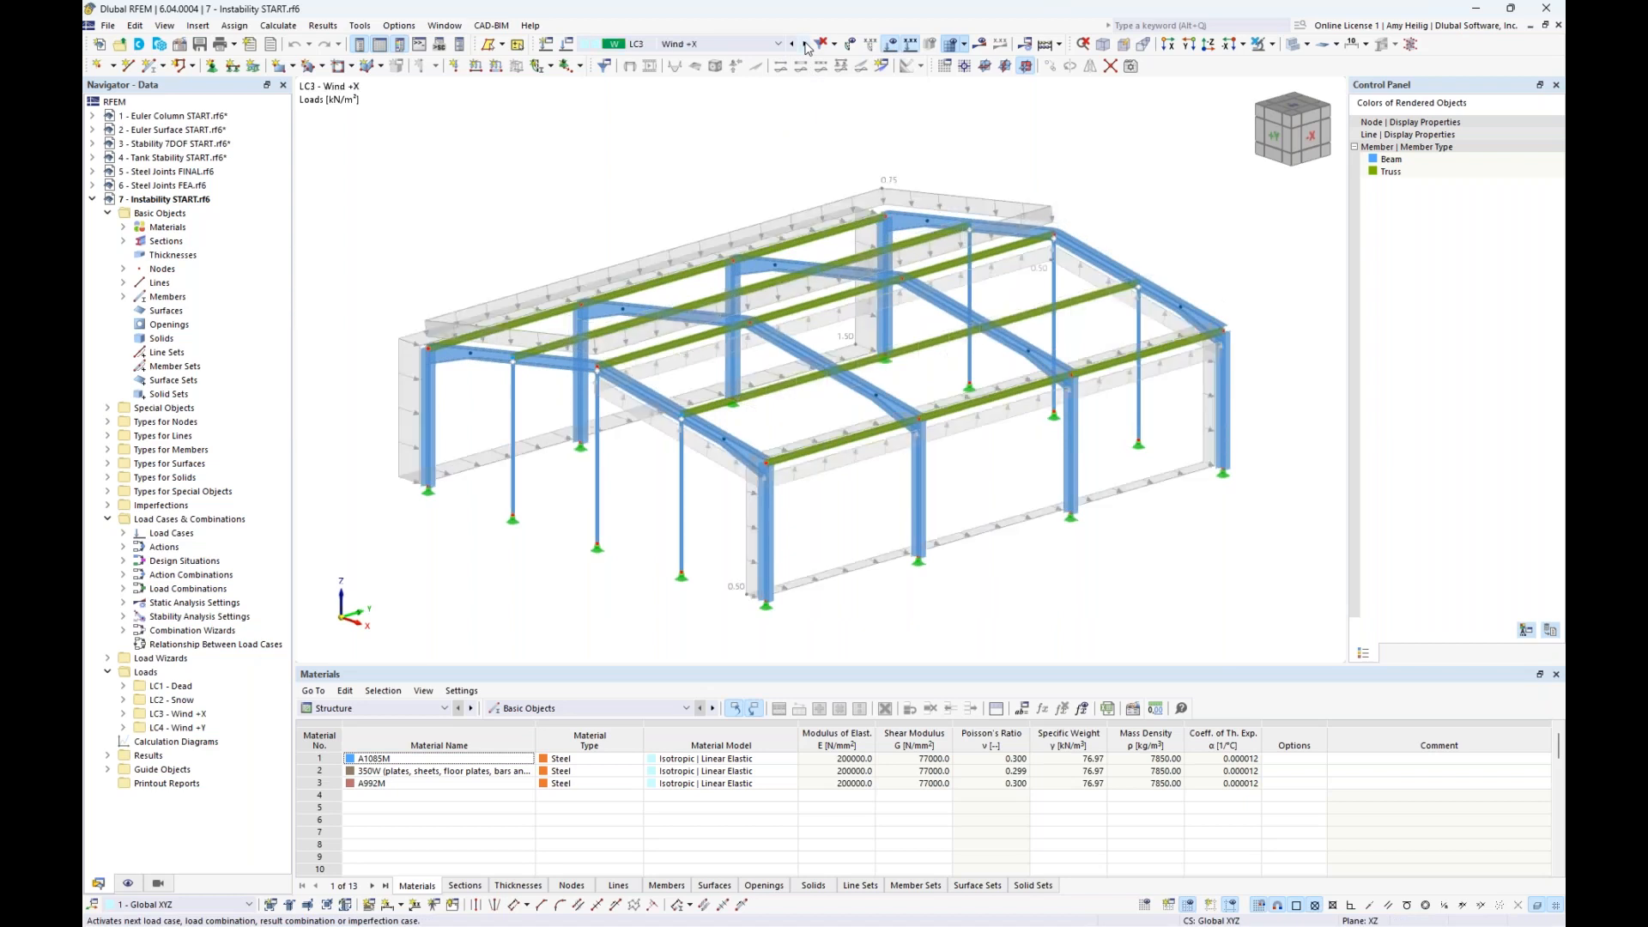
click(807, 45)
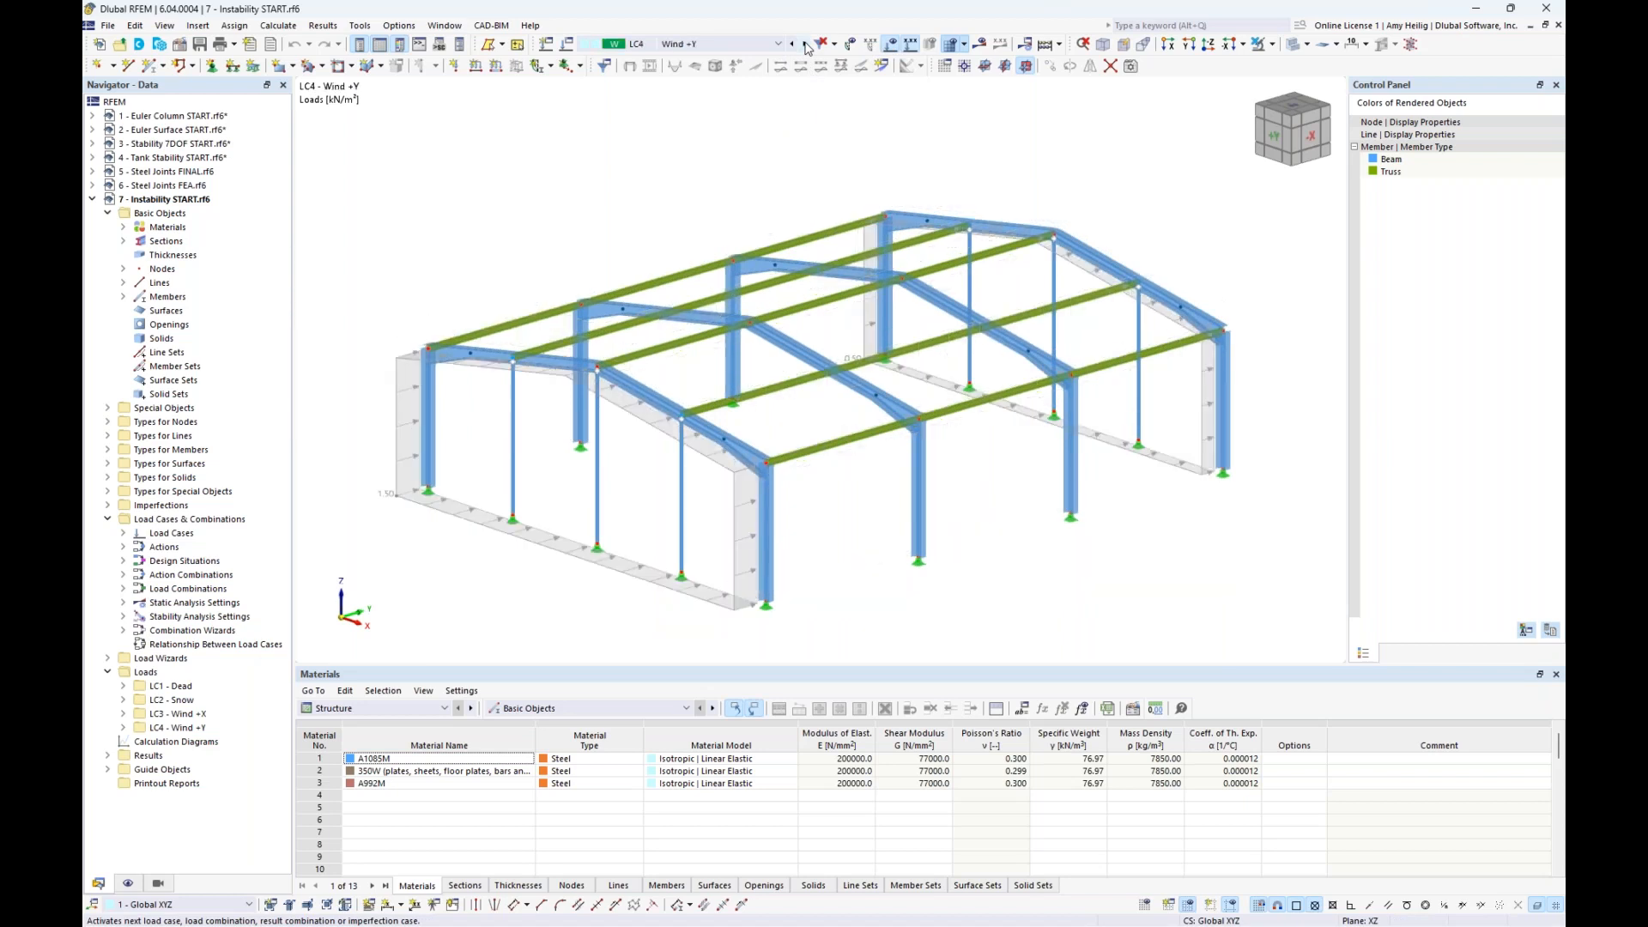
- Review the loads of combinations CO1 to CO3, return to LC1 - Dead and hide the loads
click(770, 45)
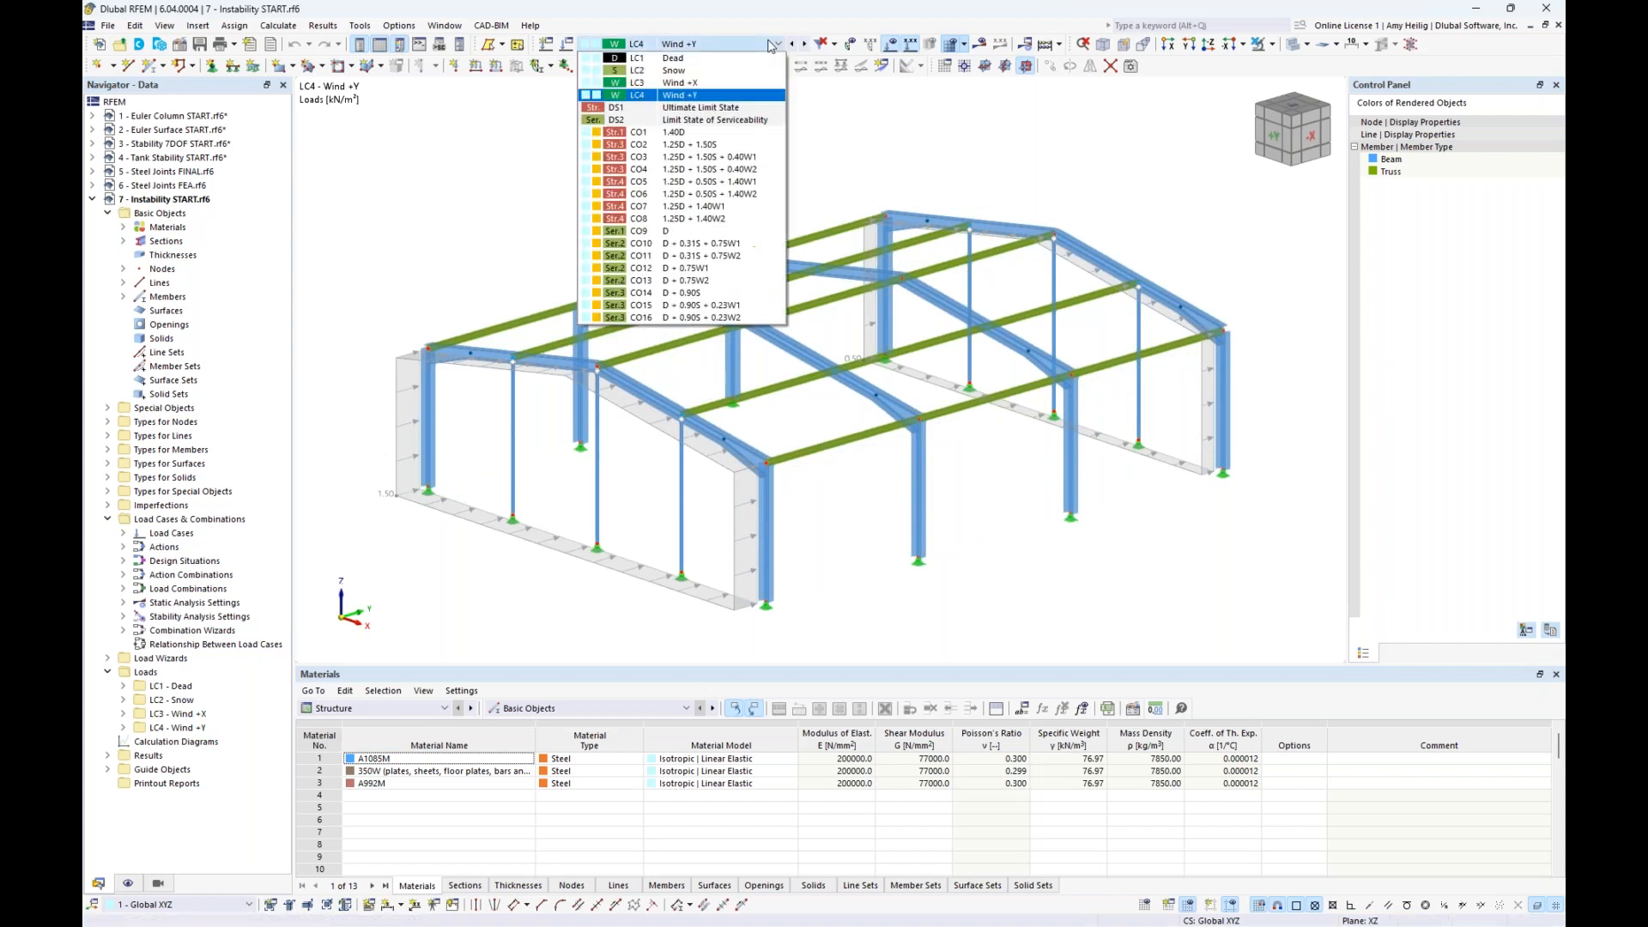
click(730, 134)
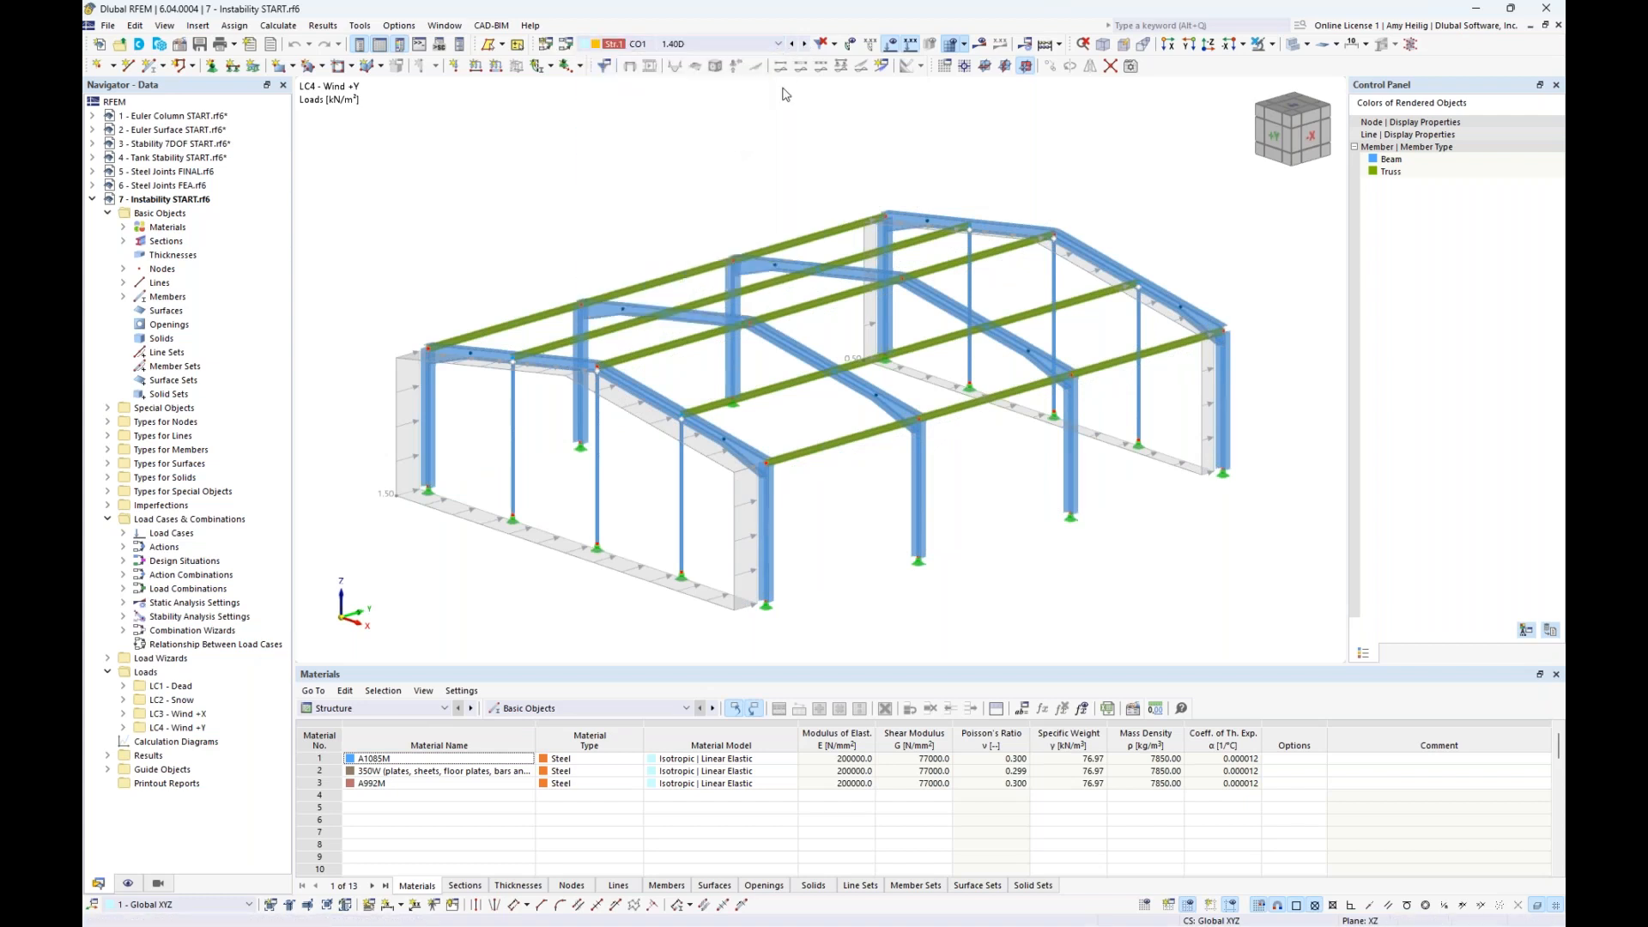
click(806, 43)
click(807, 45)
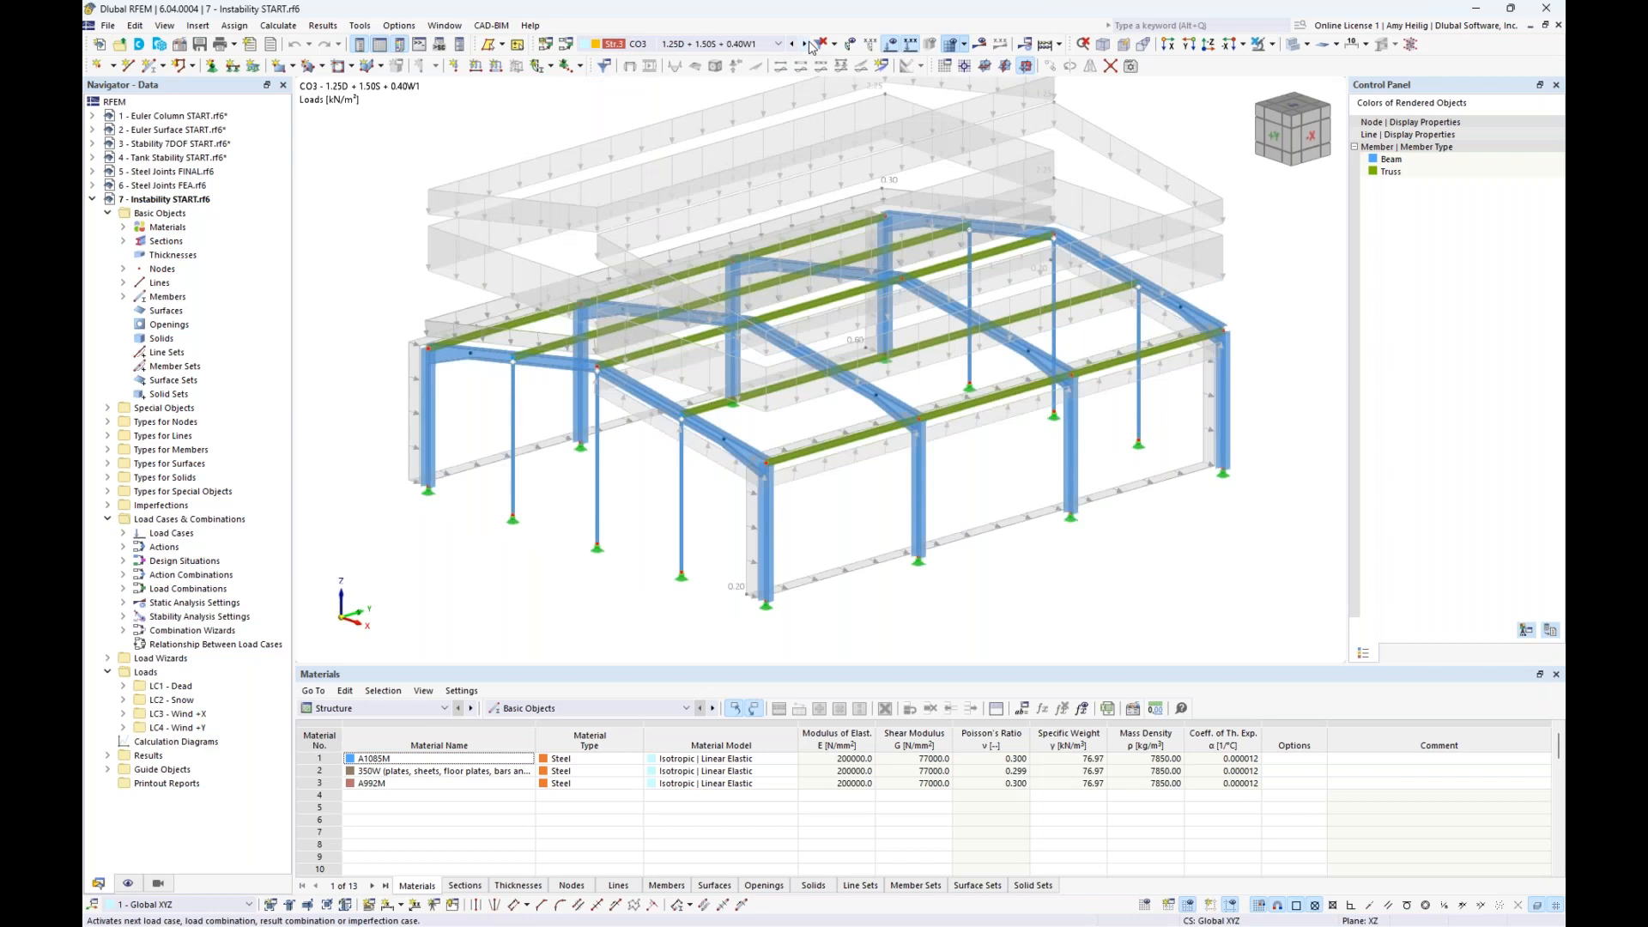
click(738, 44)
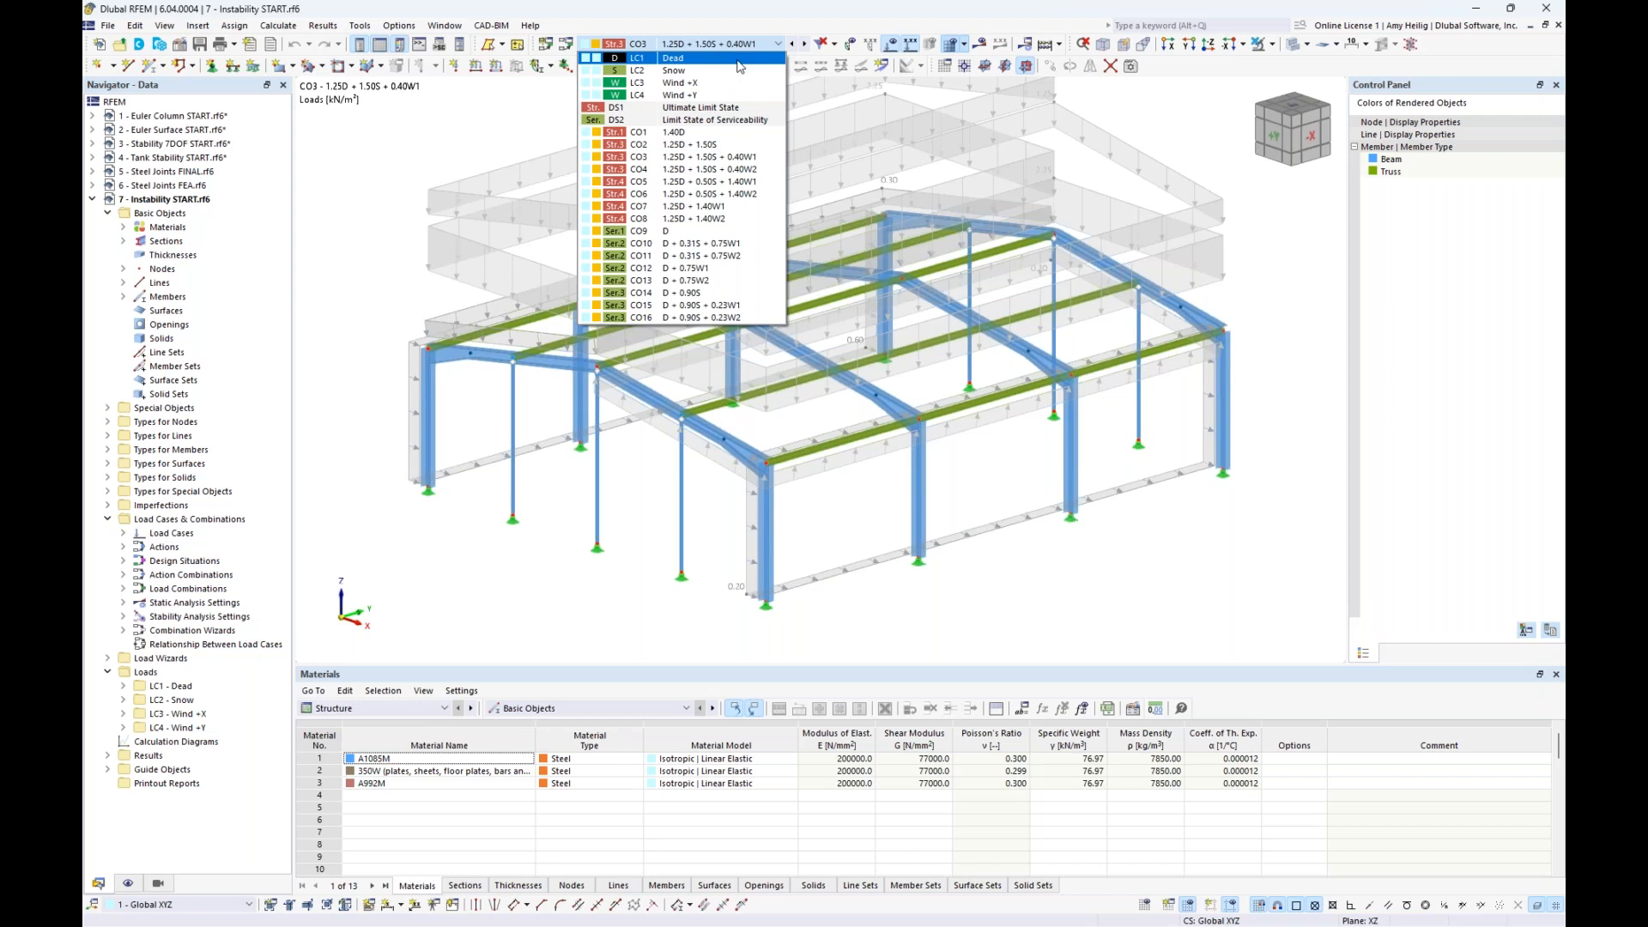
click(740, 66)
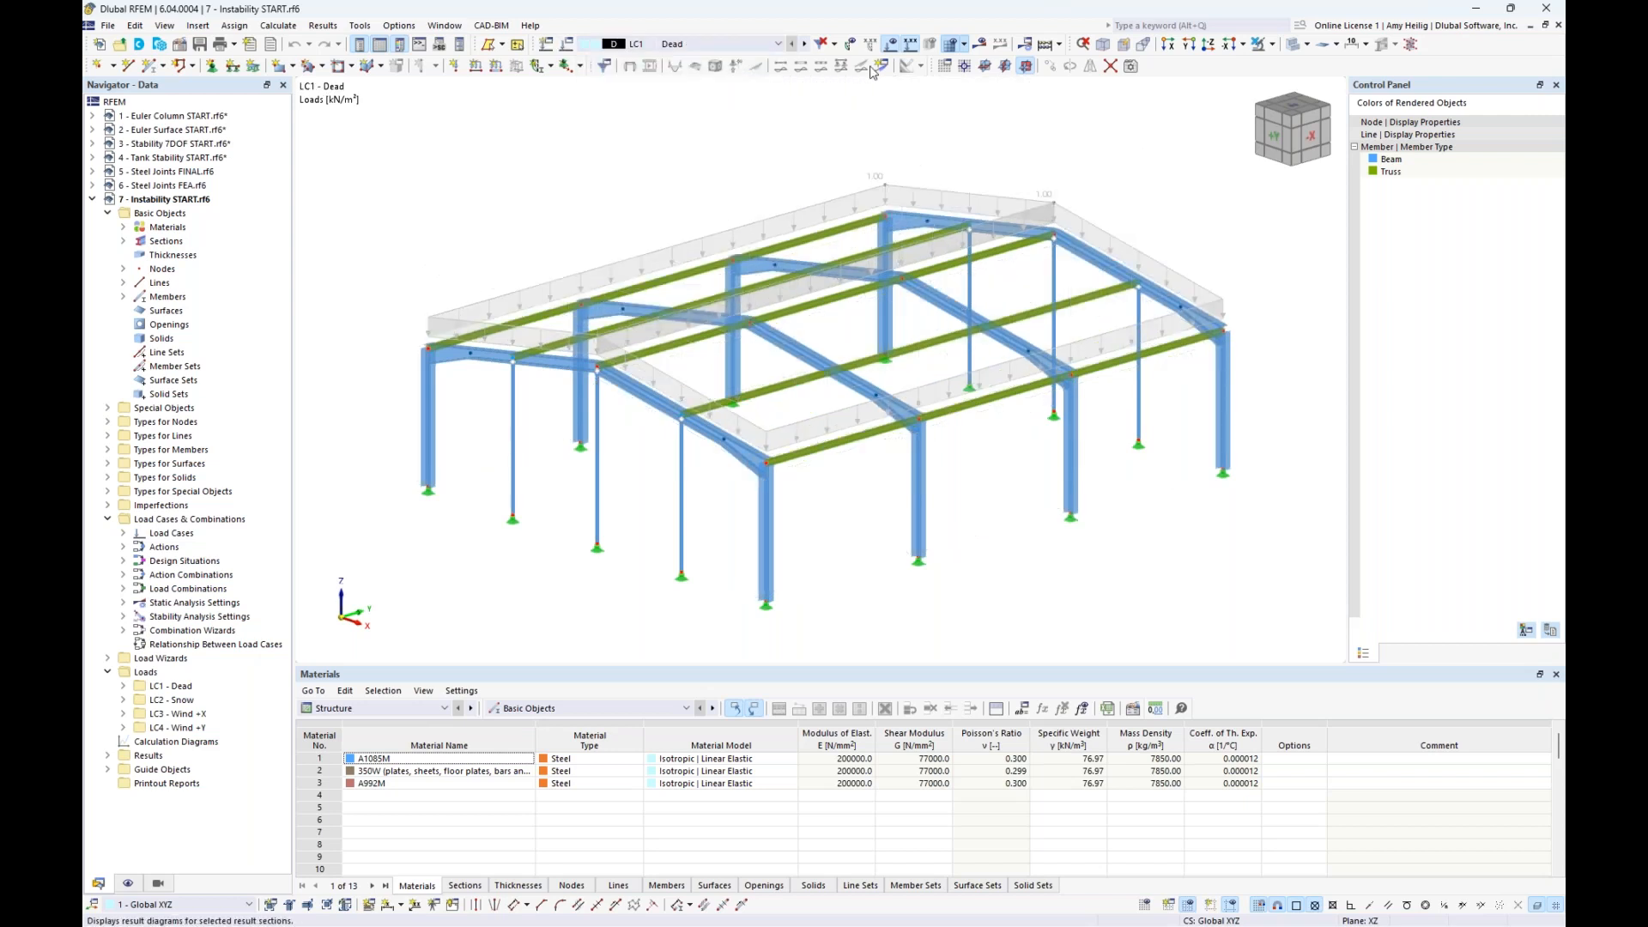
click(893, 46)
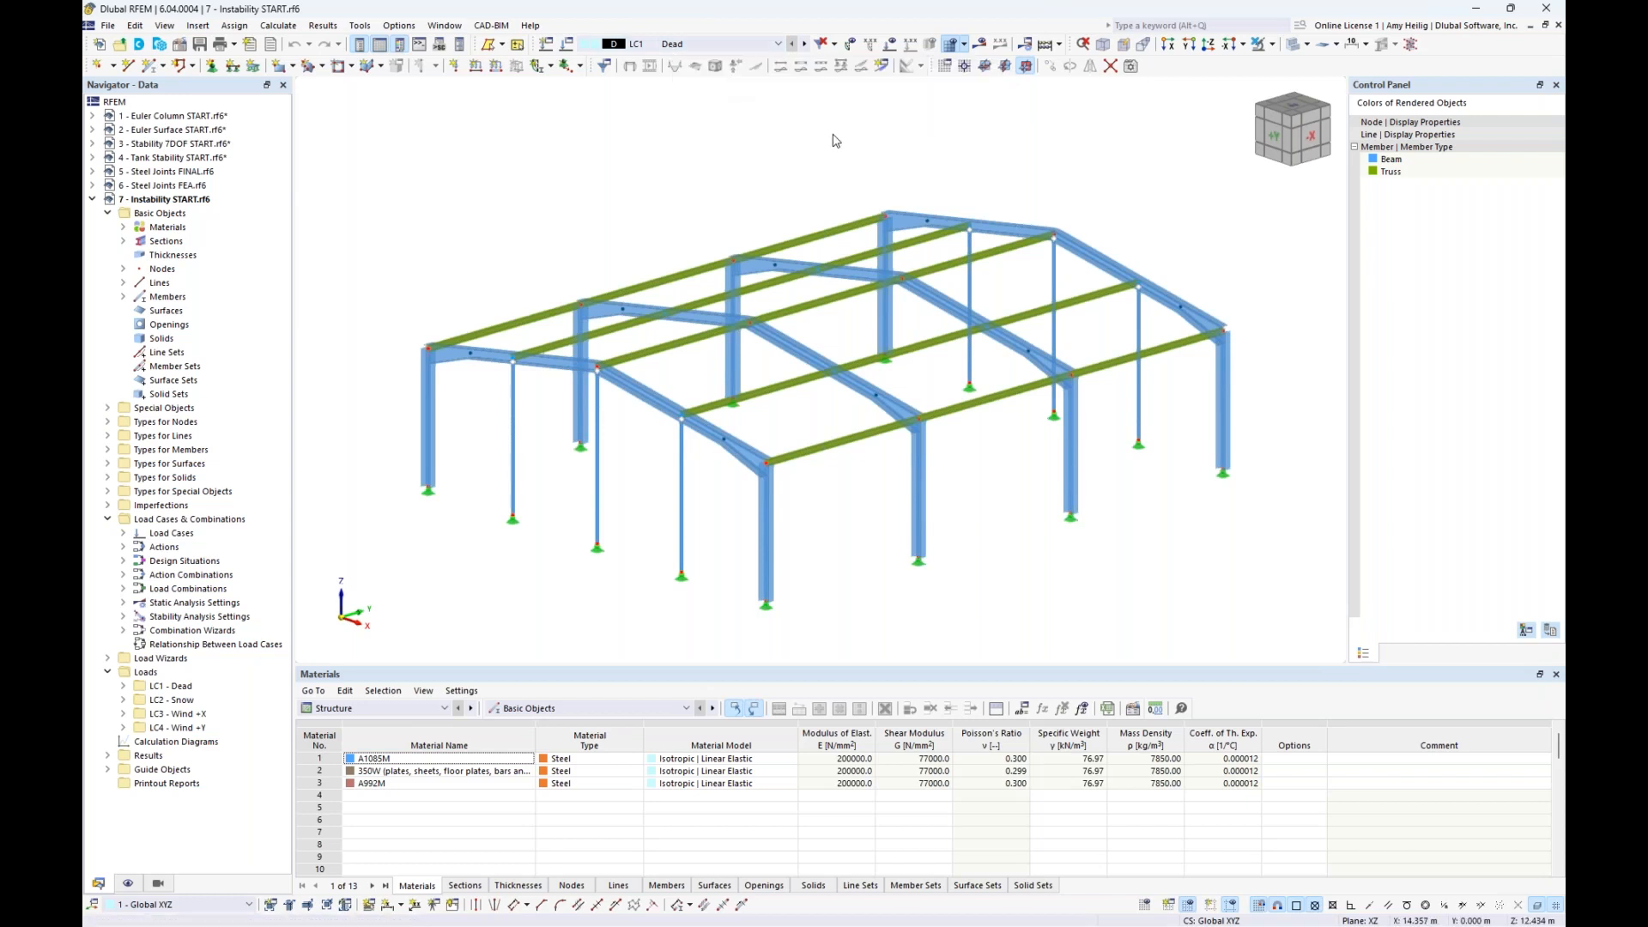
- Calculate the static results of LC1 and examine the error description in the Errors & Warnings table
click(986, 47)
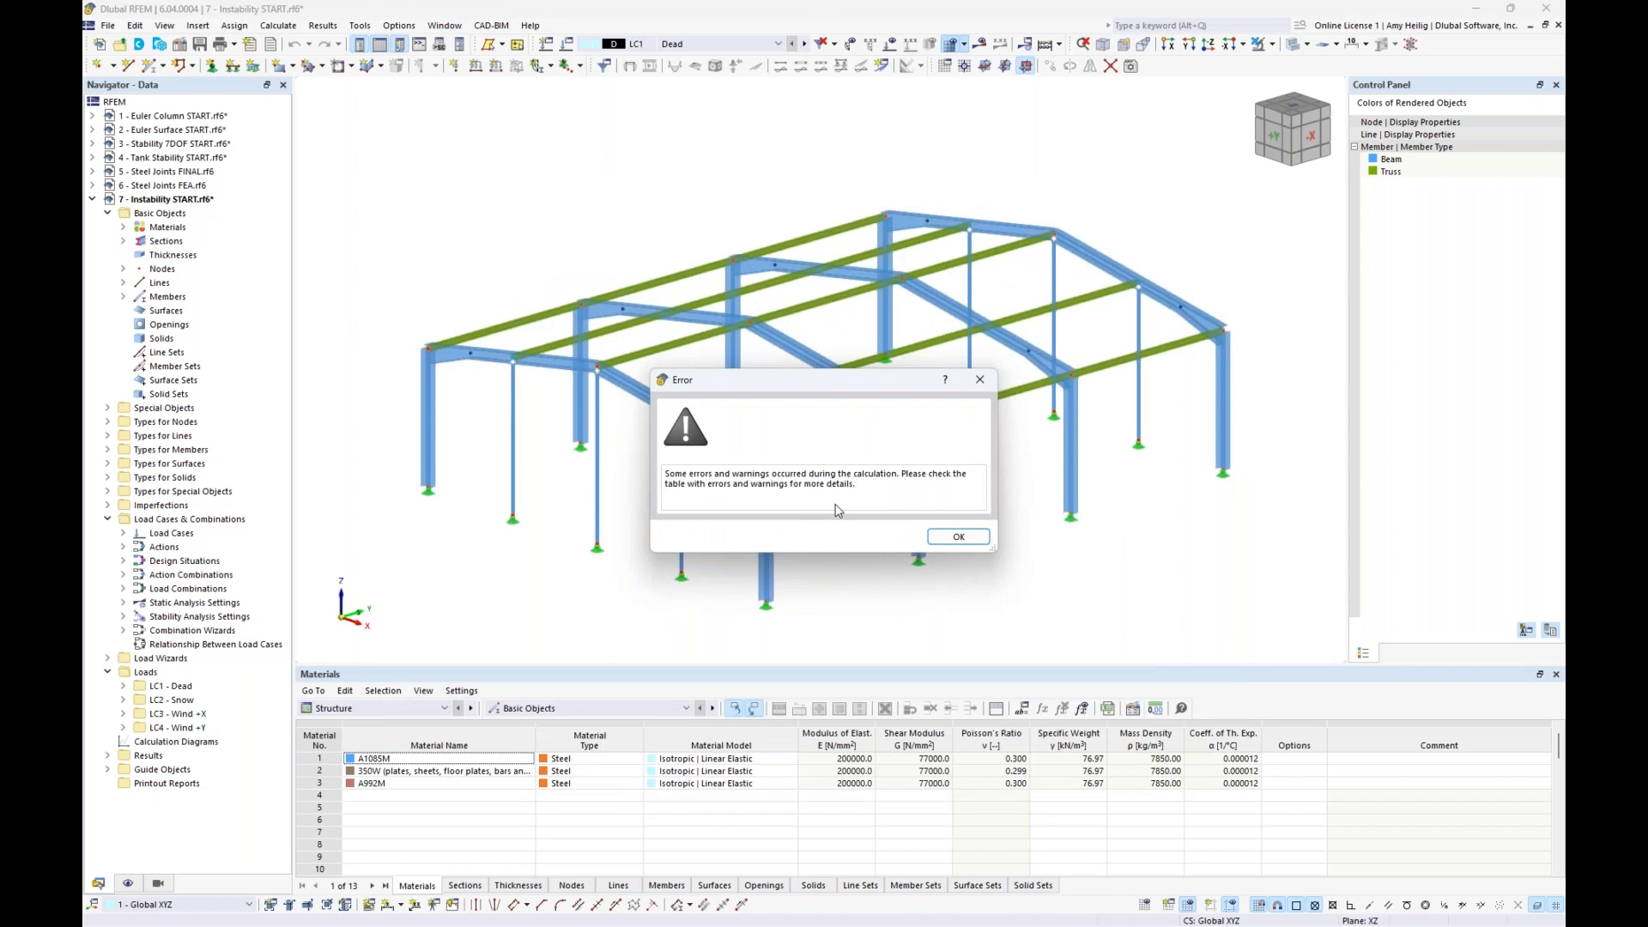
click(959, 538)
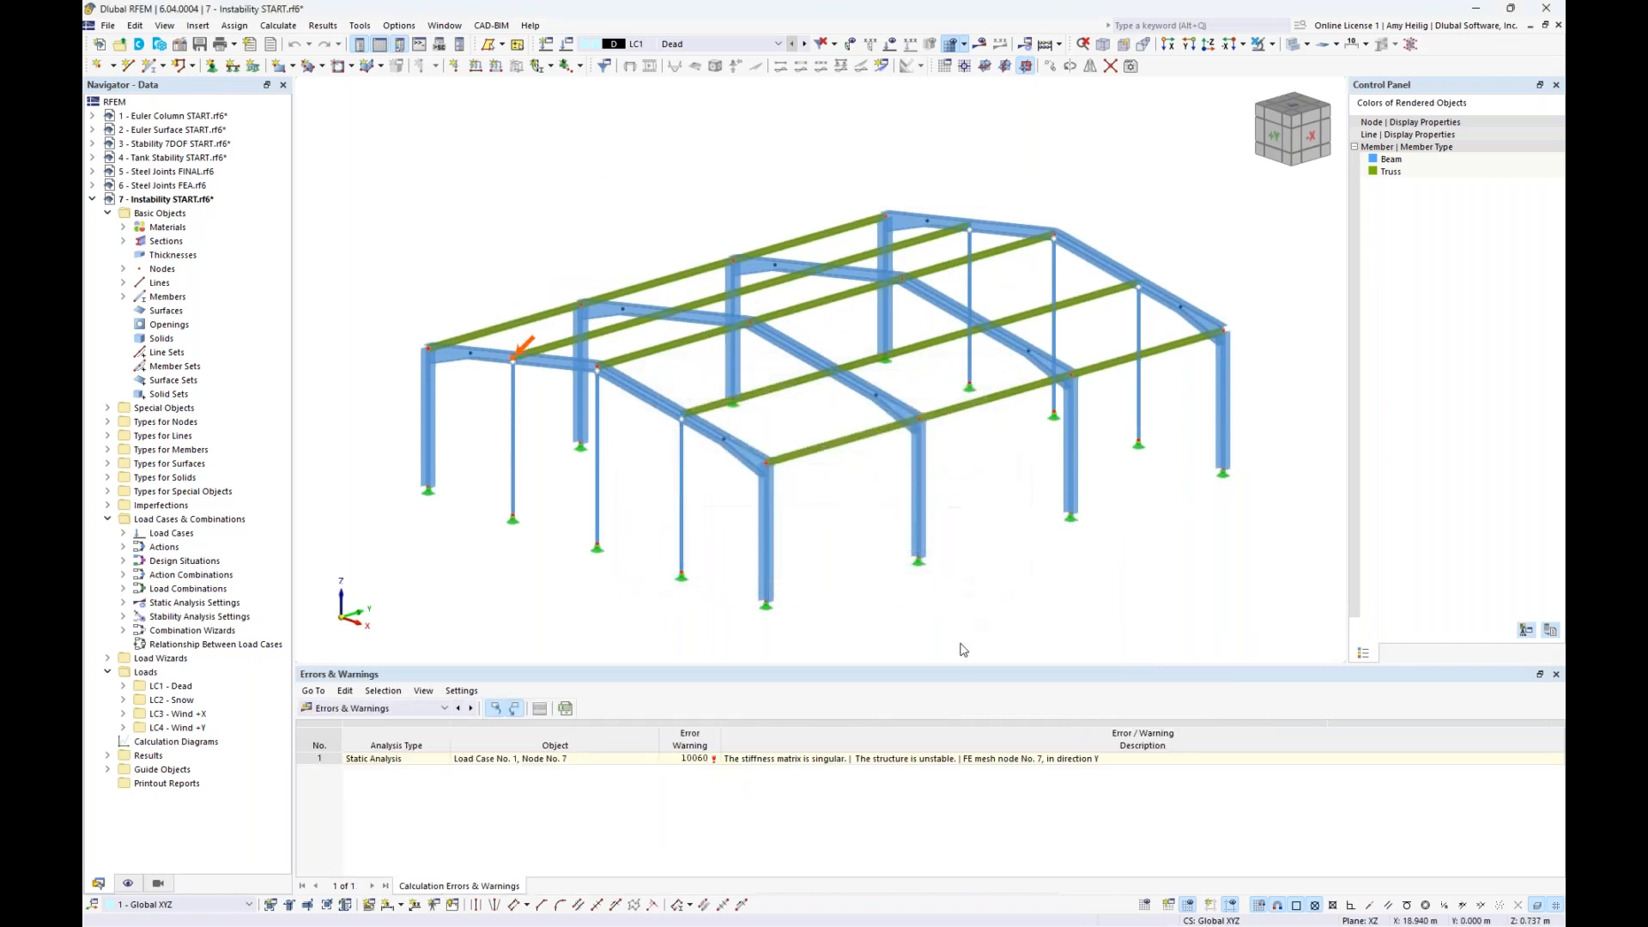
drag(961, 667, 975, 581)
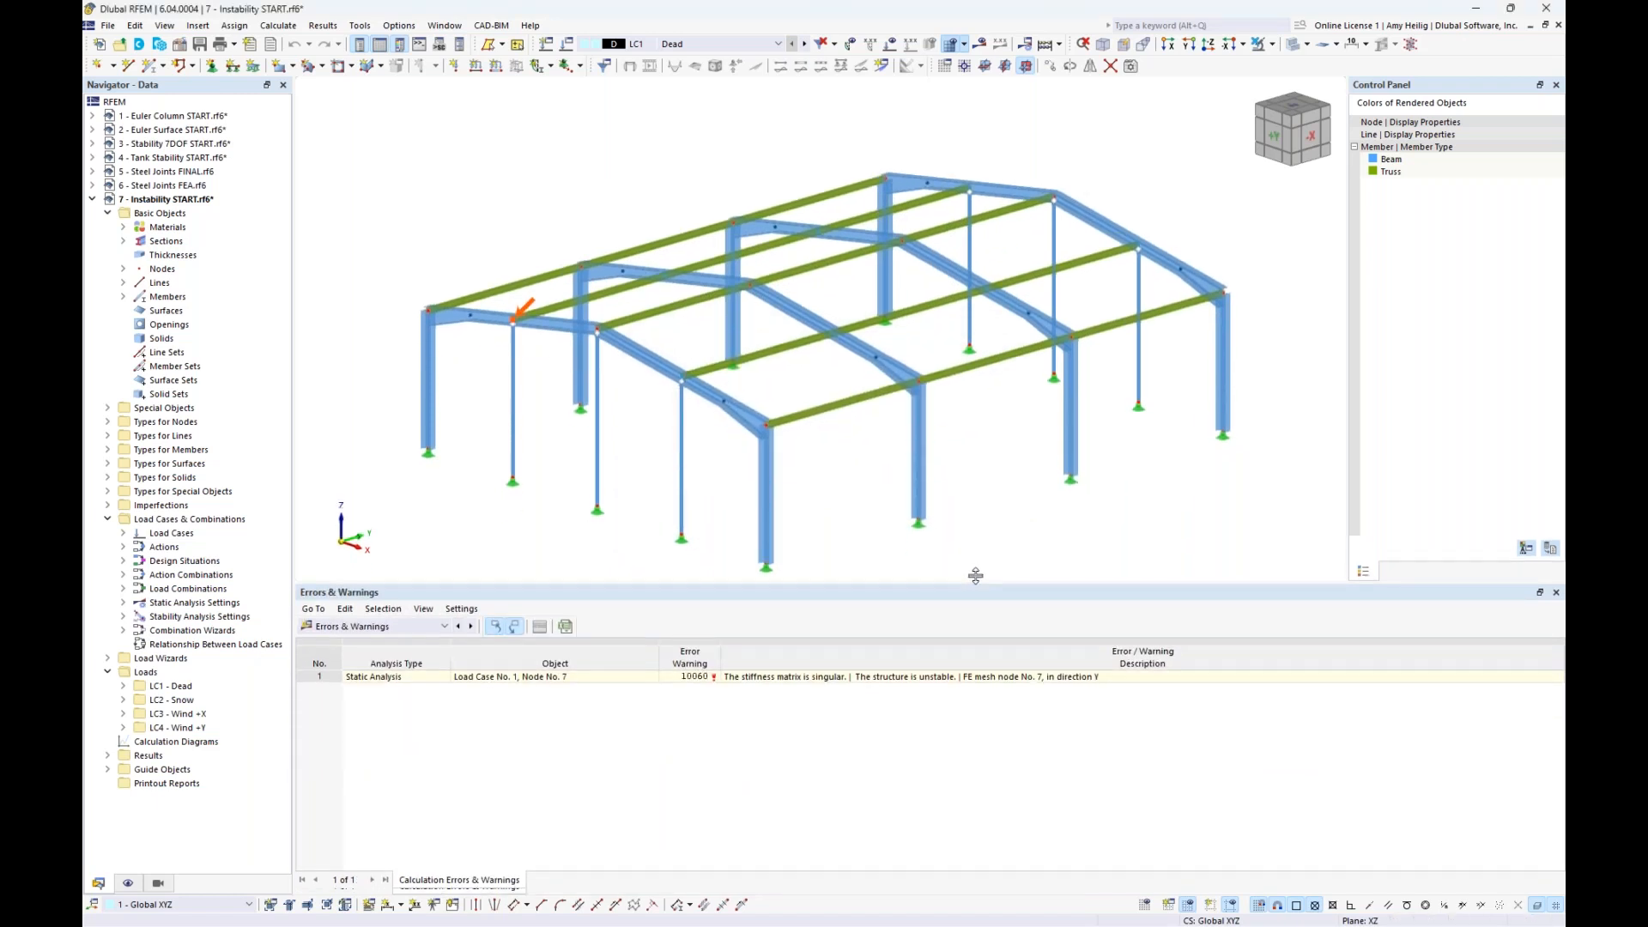
click(932, 672)
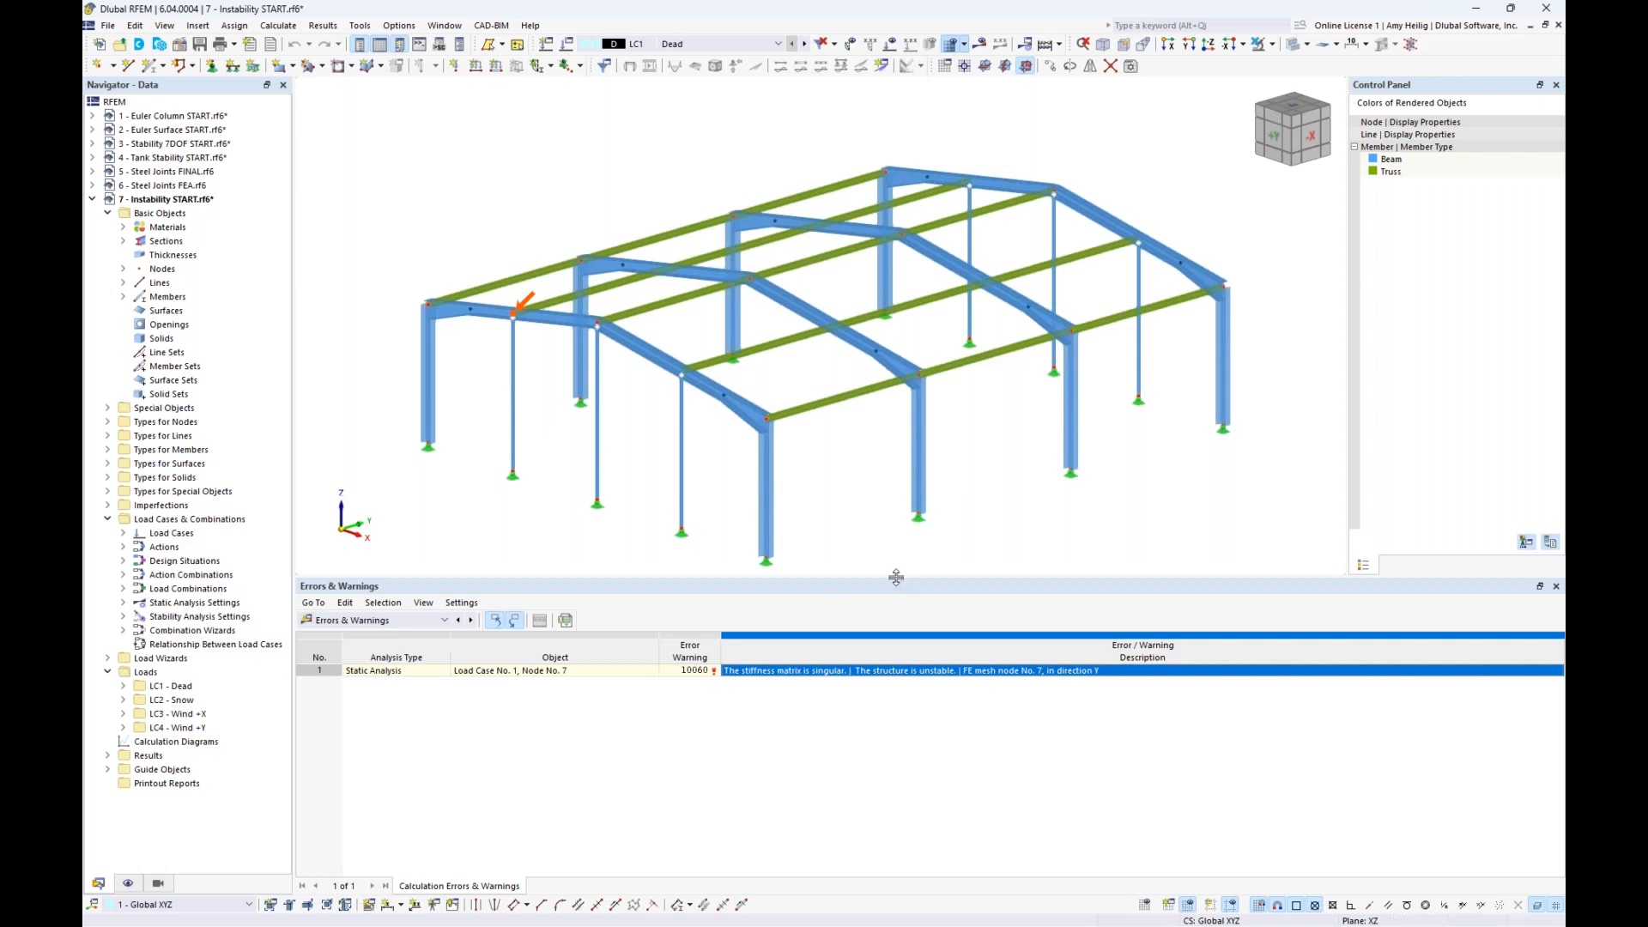
drag(896, 576, 898, 637)
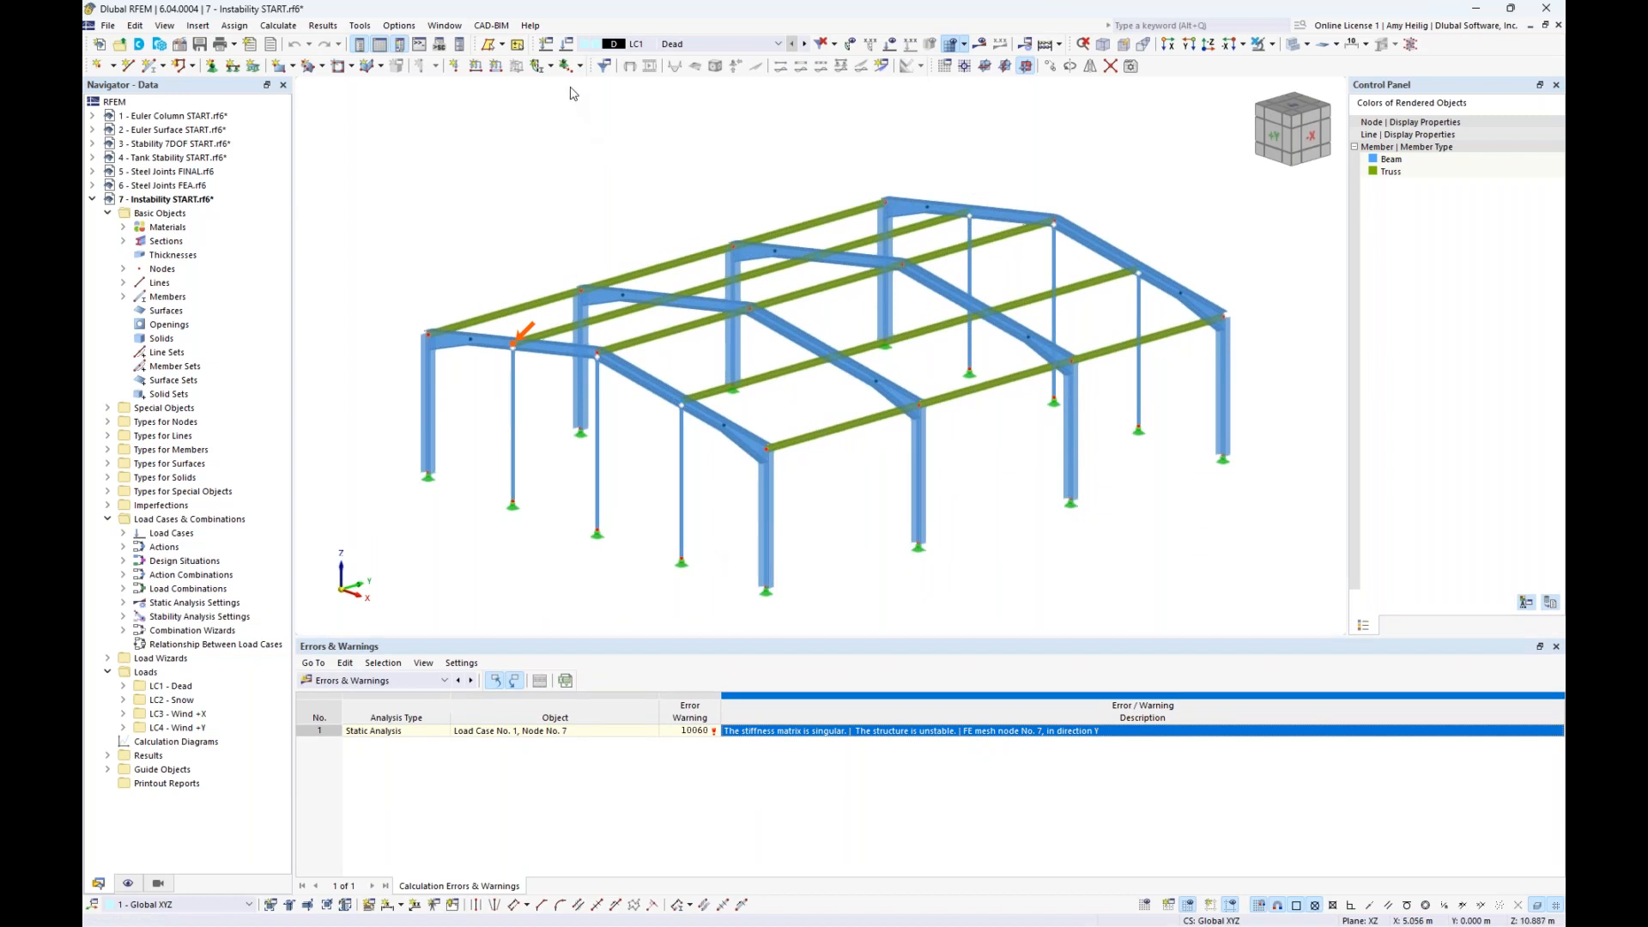
- Activate the critical load calculation for LC1, enable calculation without loading for instability check by mode shape in ST1, and run the calculation
click(570, 44)
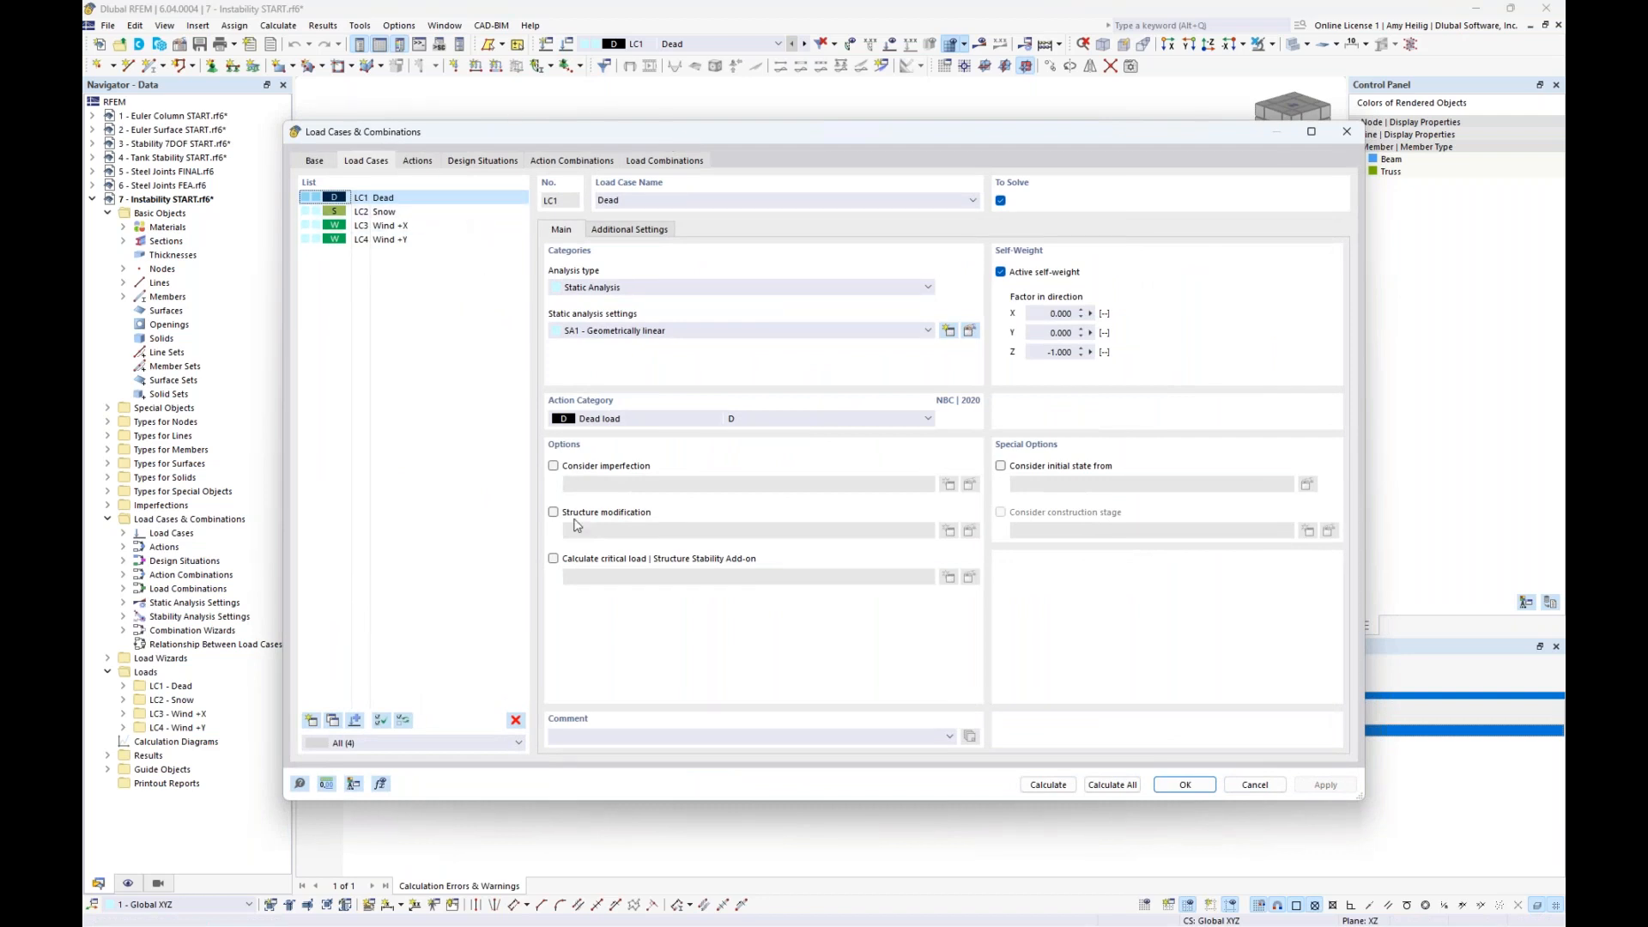
click(554, 559)
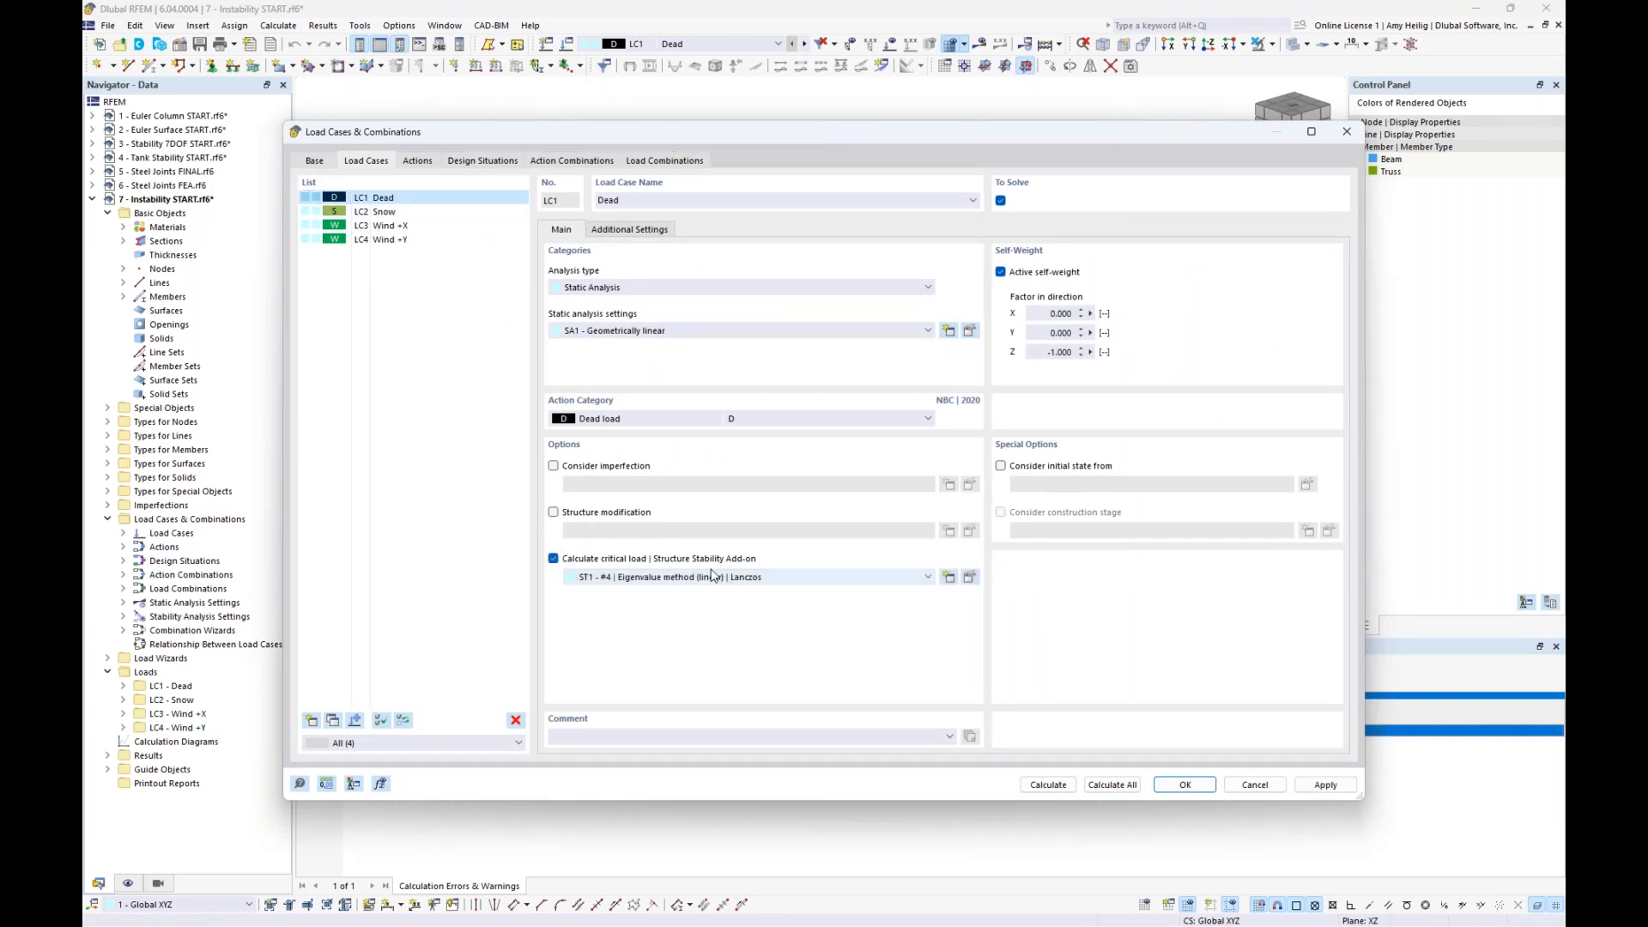
click(970, 578)
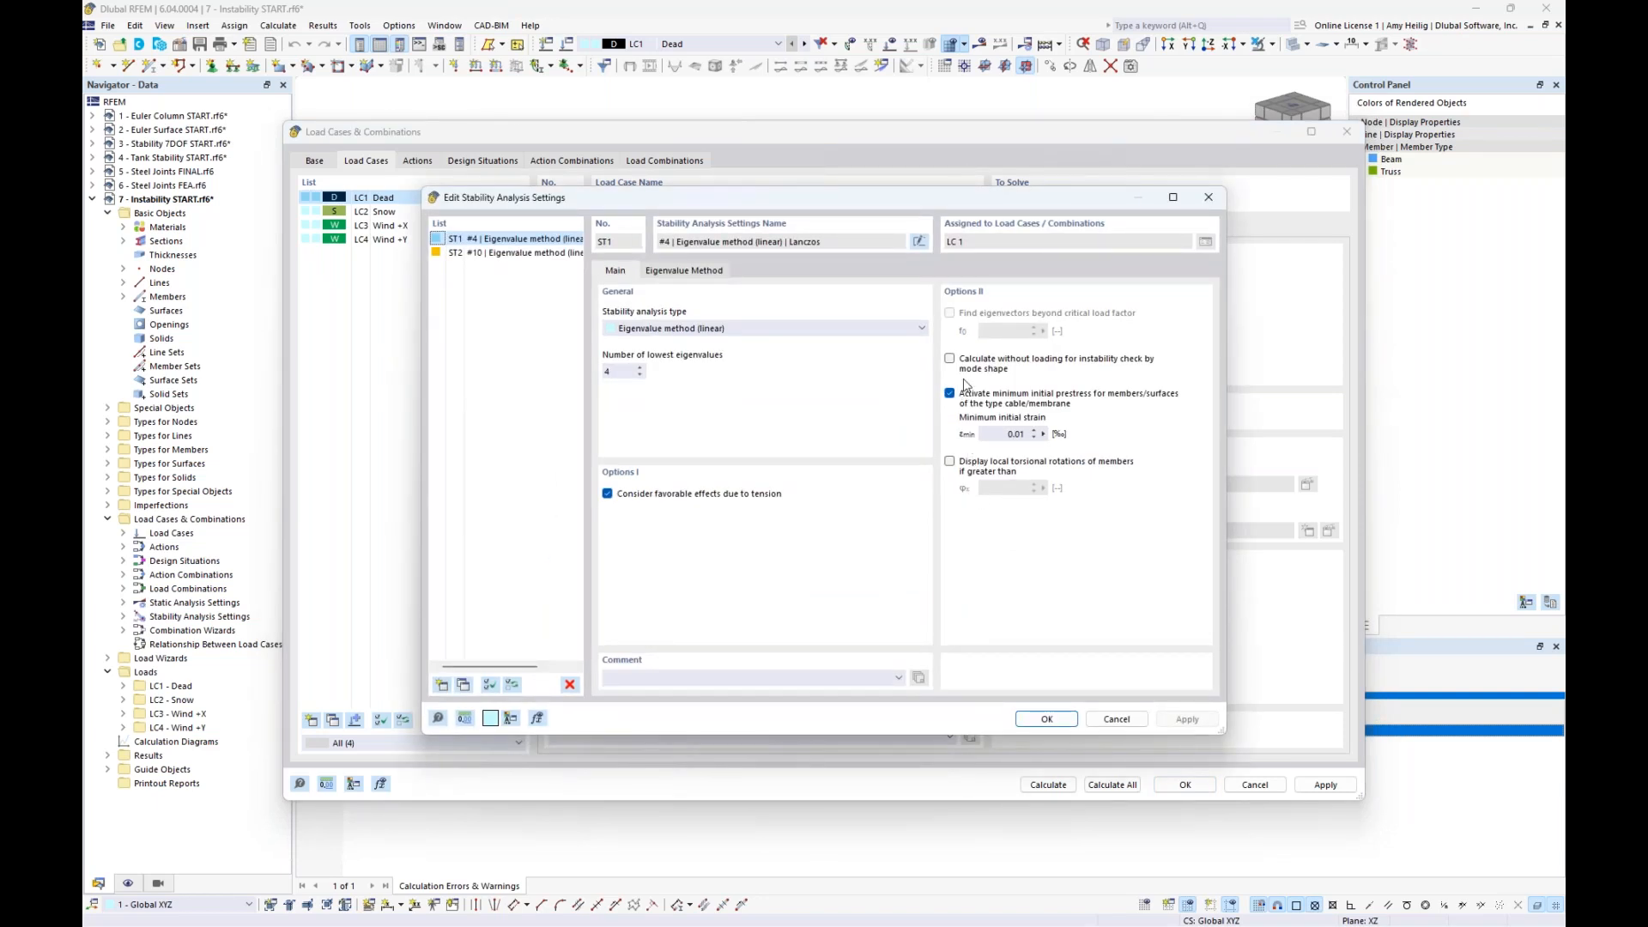
click(949, 359)
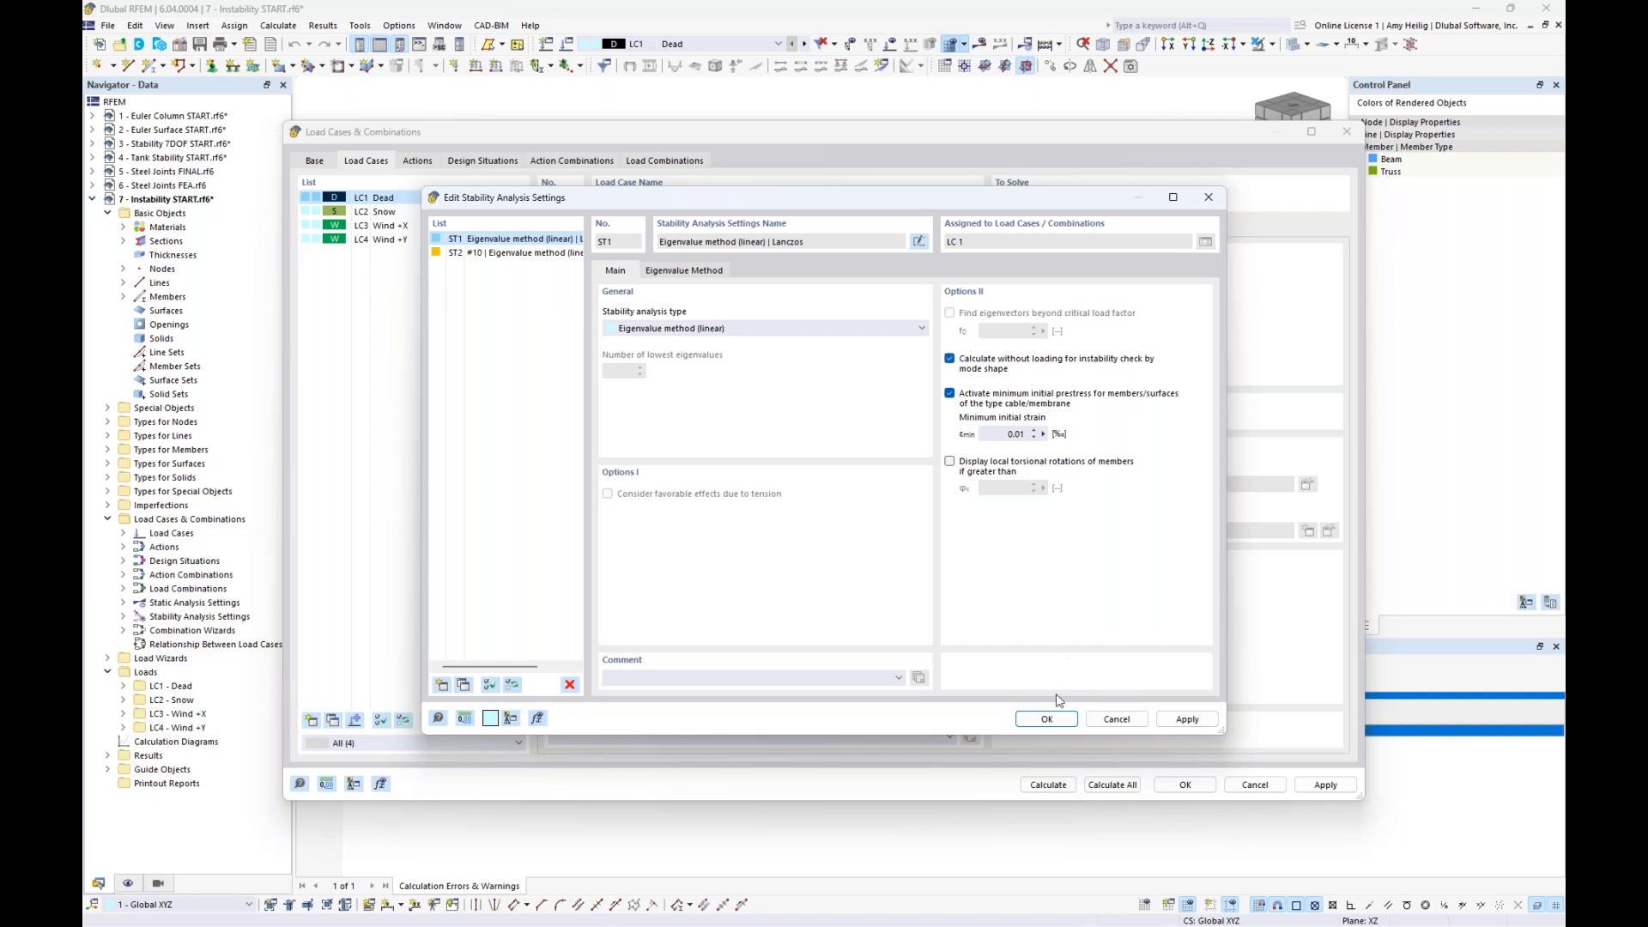
click(1046, 719)
click(1049, 784)
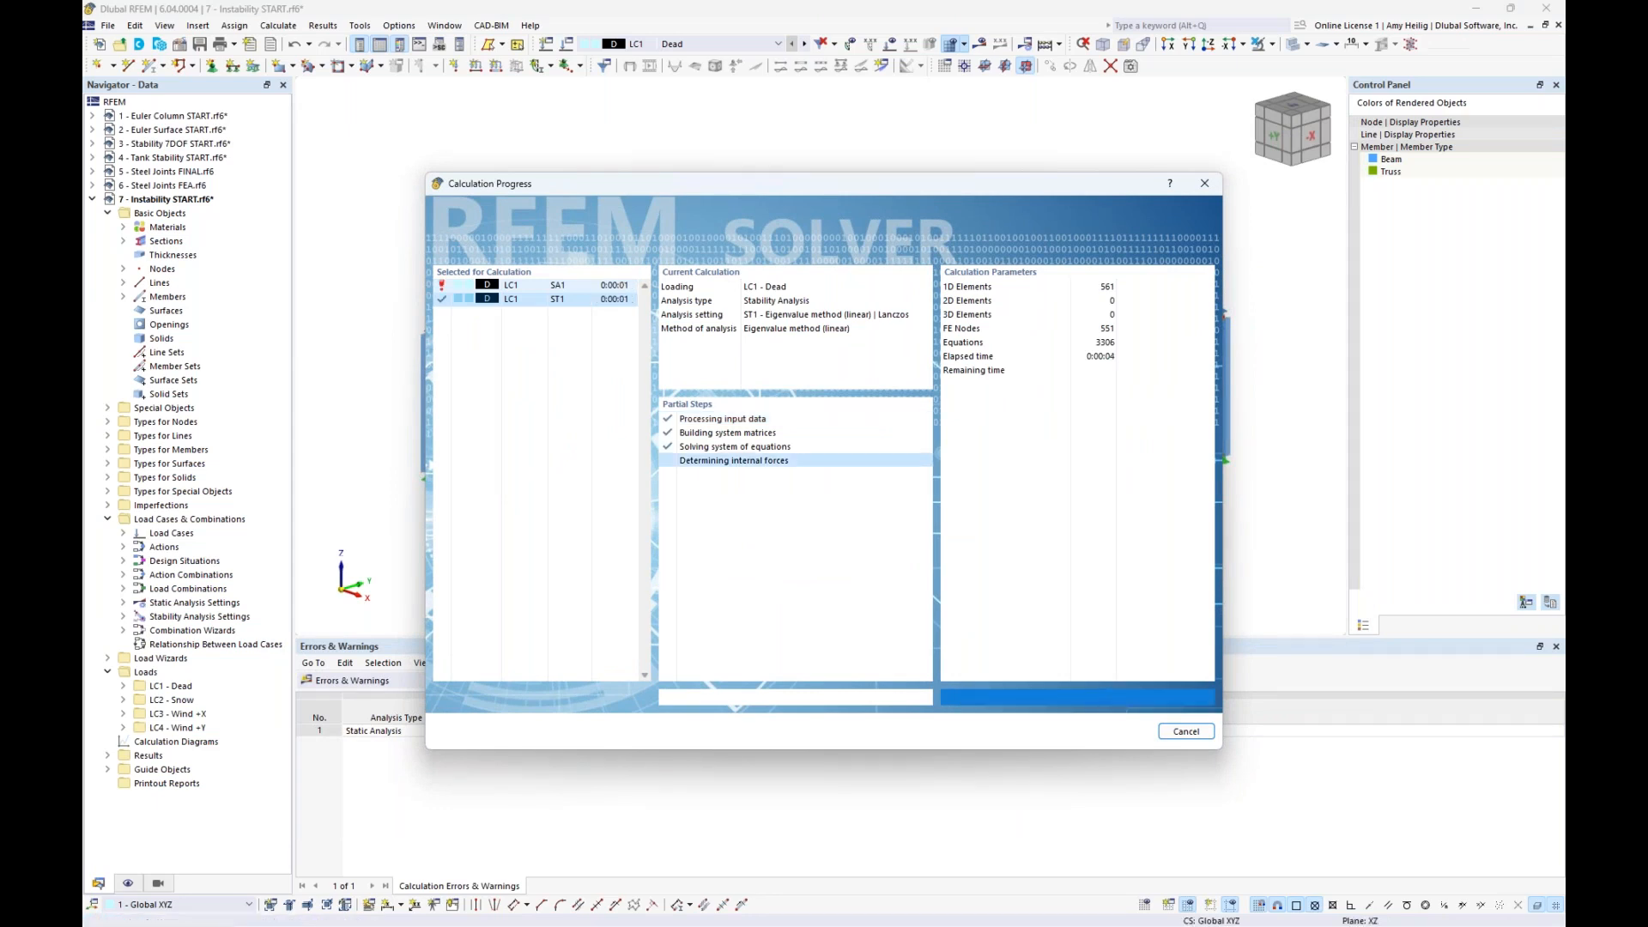
click(959, 538)
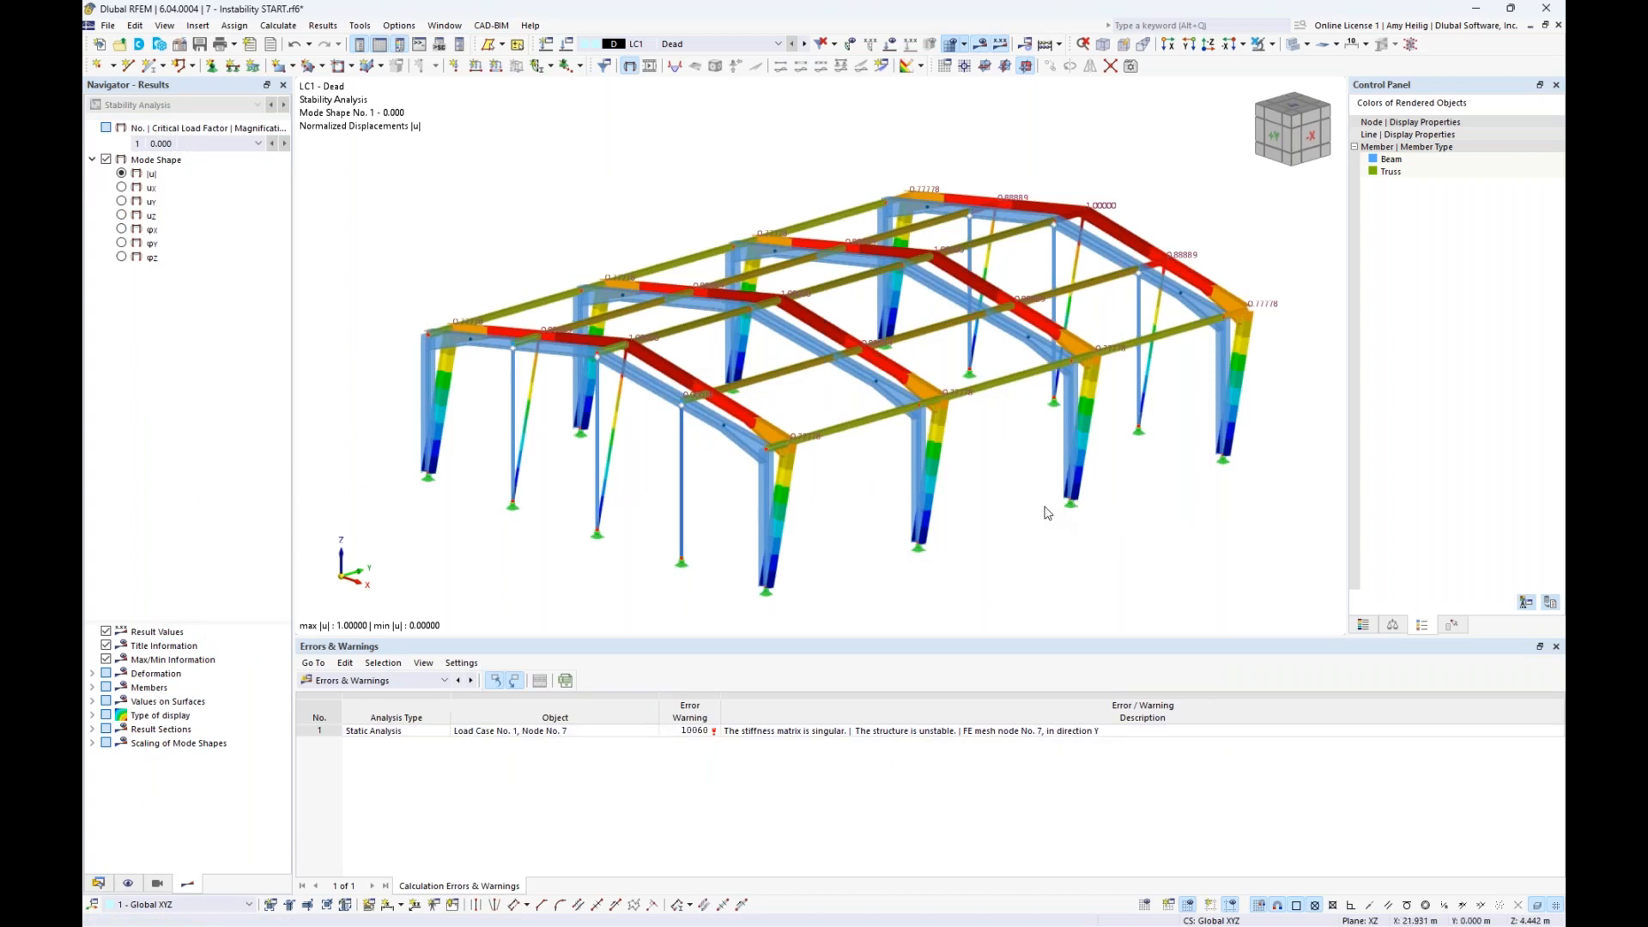
- Examine mode shape 1 of the unstable hall with its display factor raised to 1.74, and hide the results
ctrl+middle_drag(1041, 508, 985, 512)
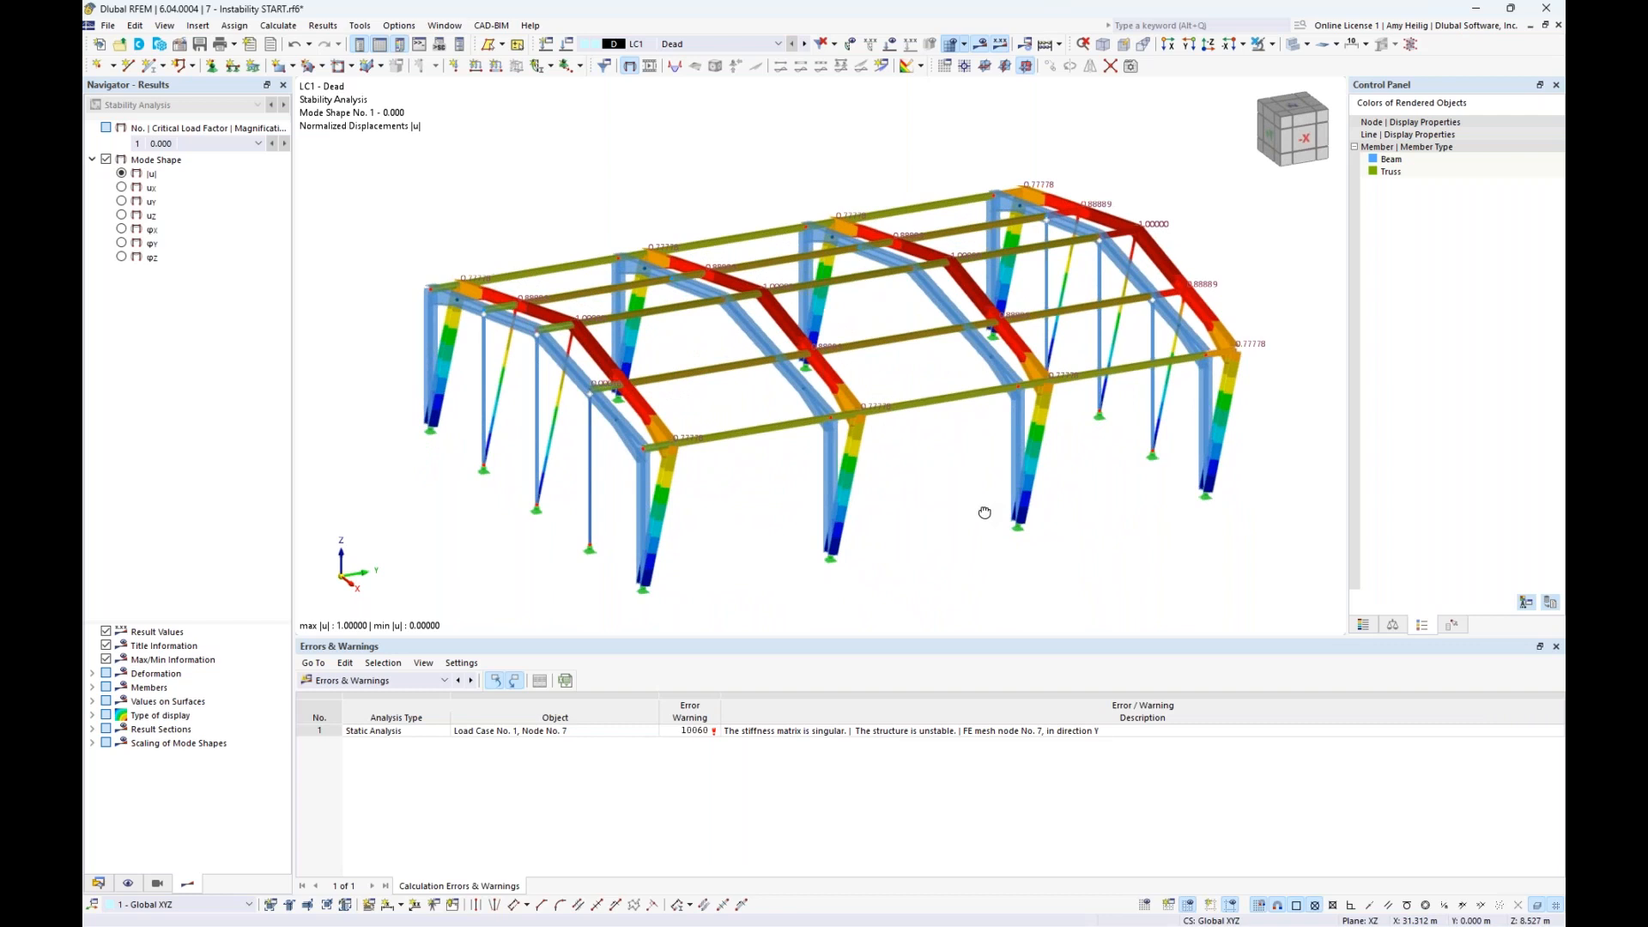
click(1395, 626)
click(1523, 146)
click(1541, 143)
click(1541, 142)
click(1541, 143)
mouse_move(1080, 535)
ctrl+middle_down()
mouse_move(965, 486)
mouse_move(1063, 536)
ctrl+middle_up()
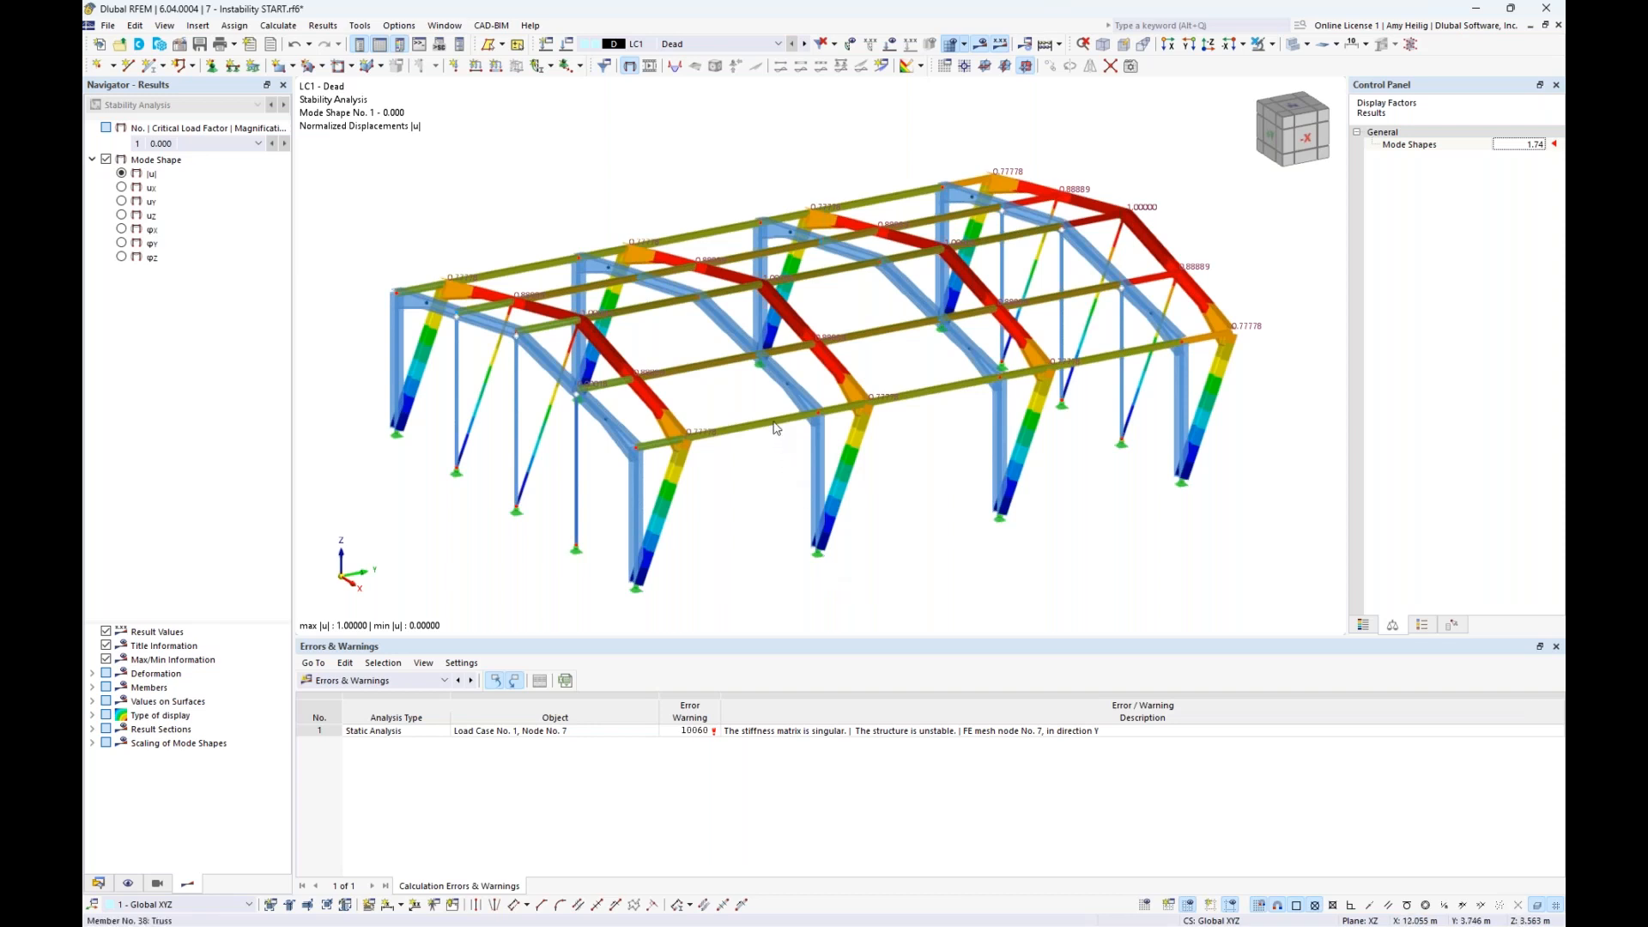
mouse_move(776, 428)
click(982, 46)
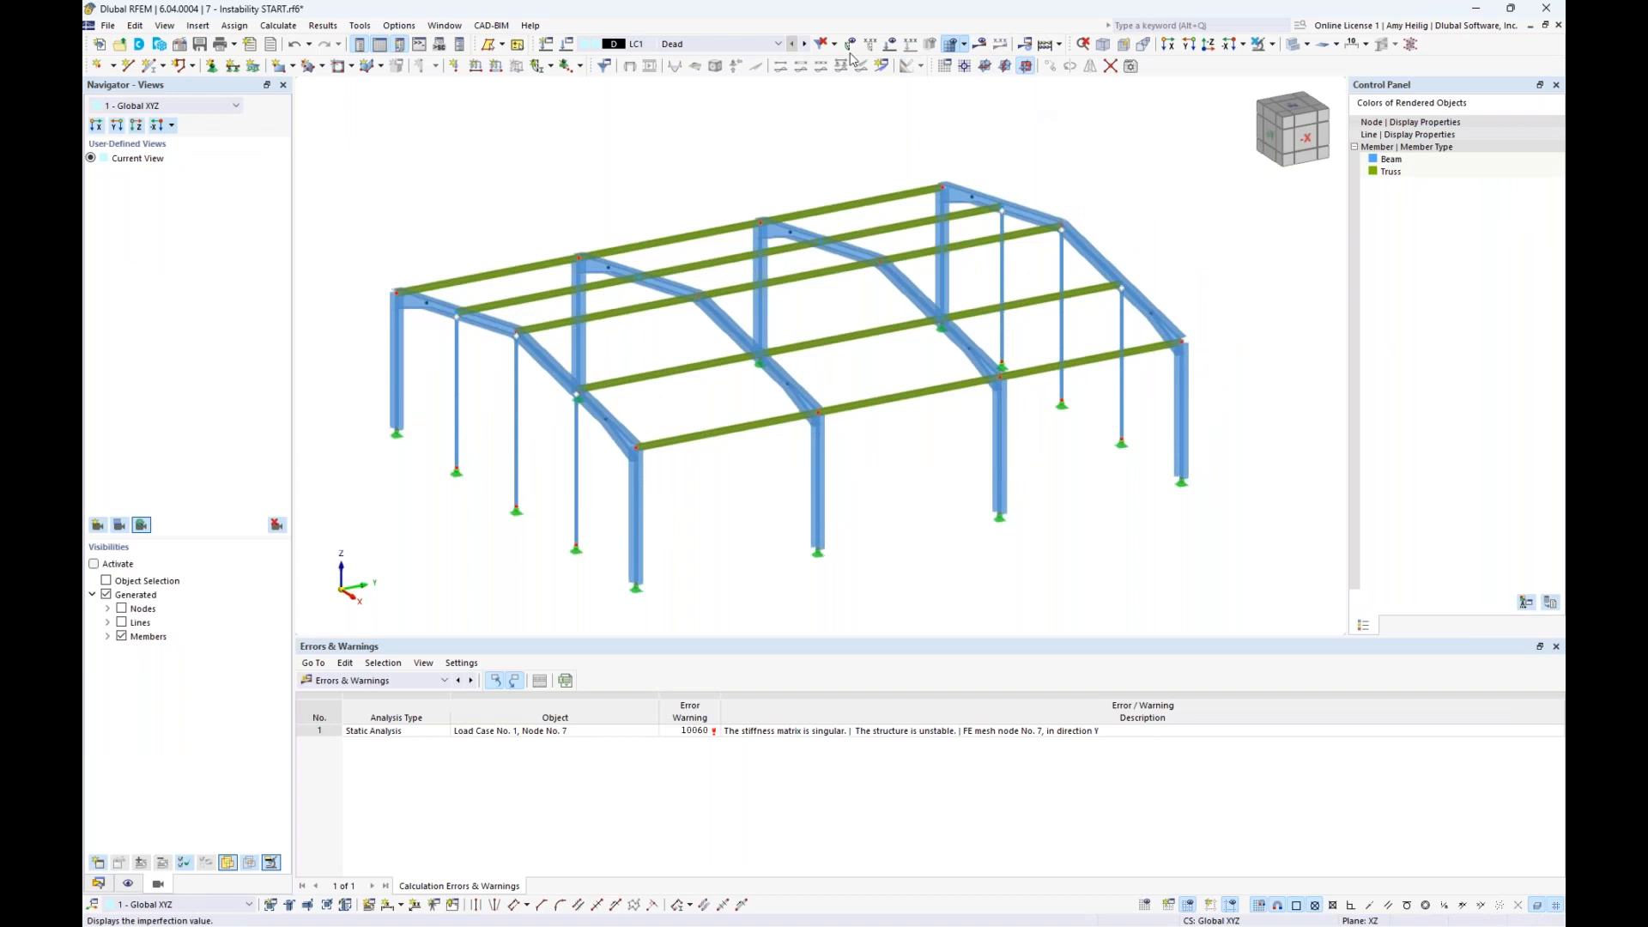
- Define a new single member of type Tension with section 3 - L 51x38x3.2 in 350W steel
click(147, 68)
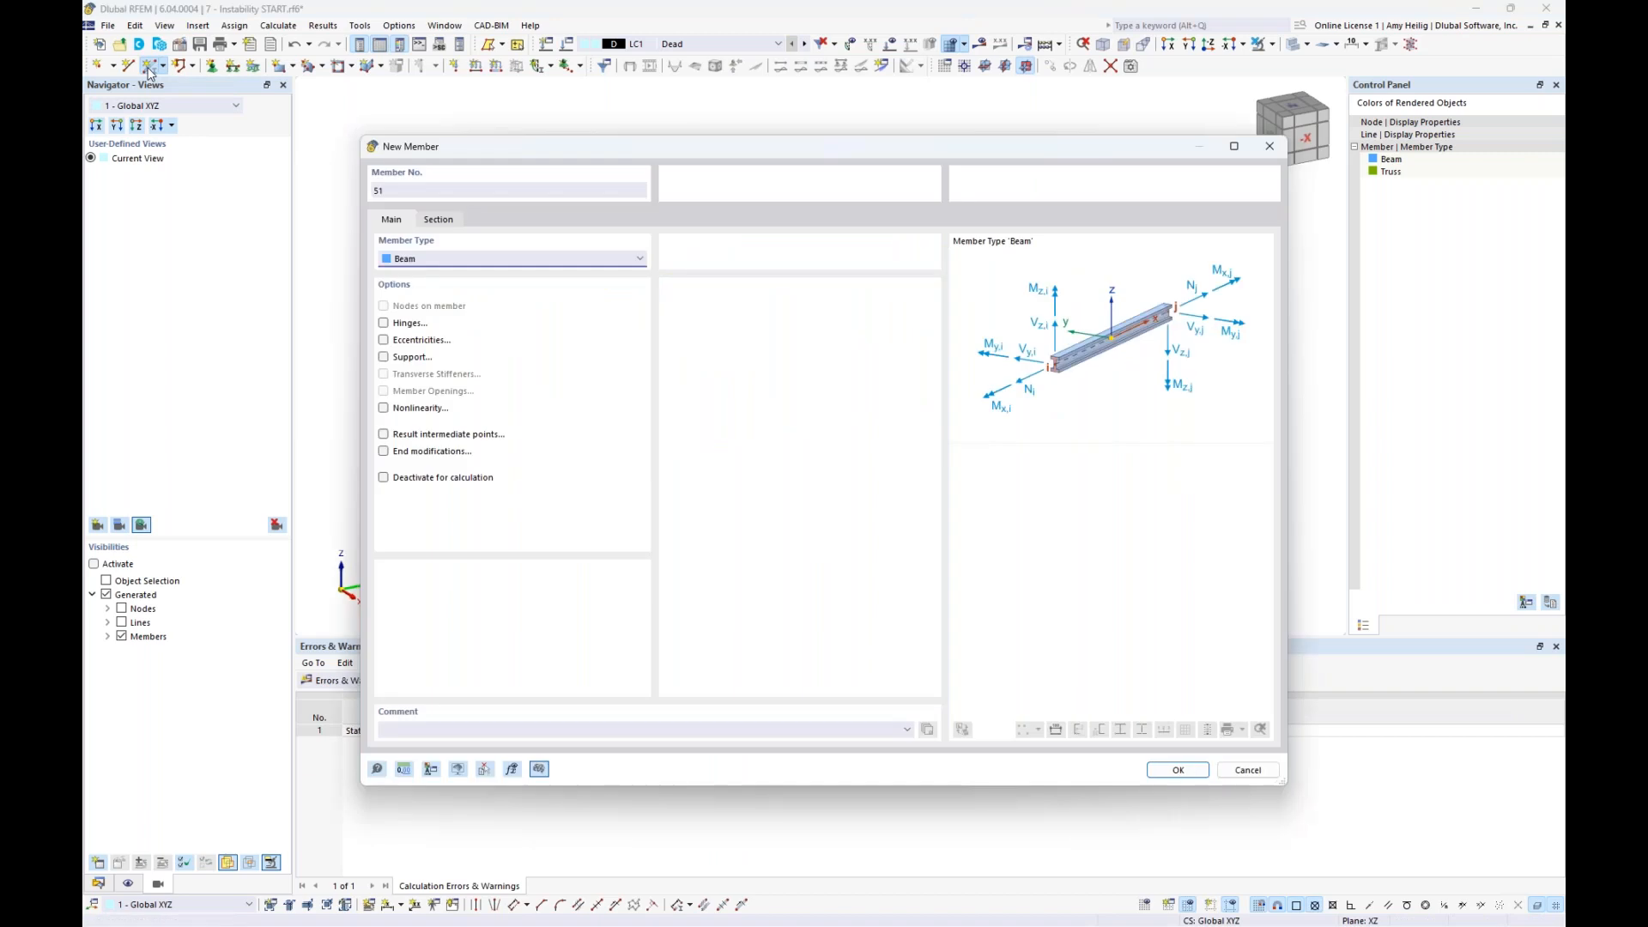
click(455, 258)
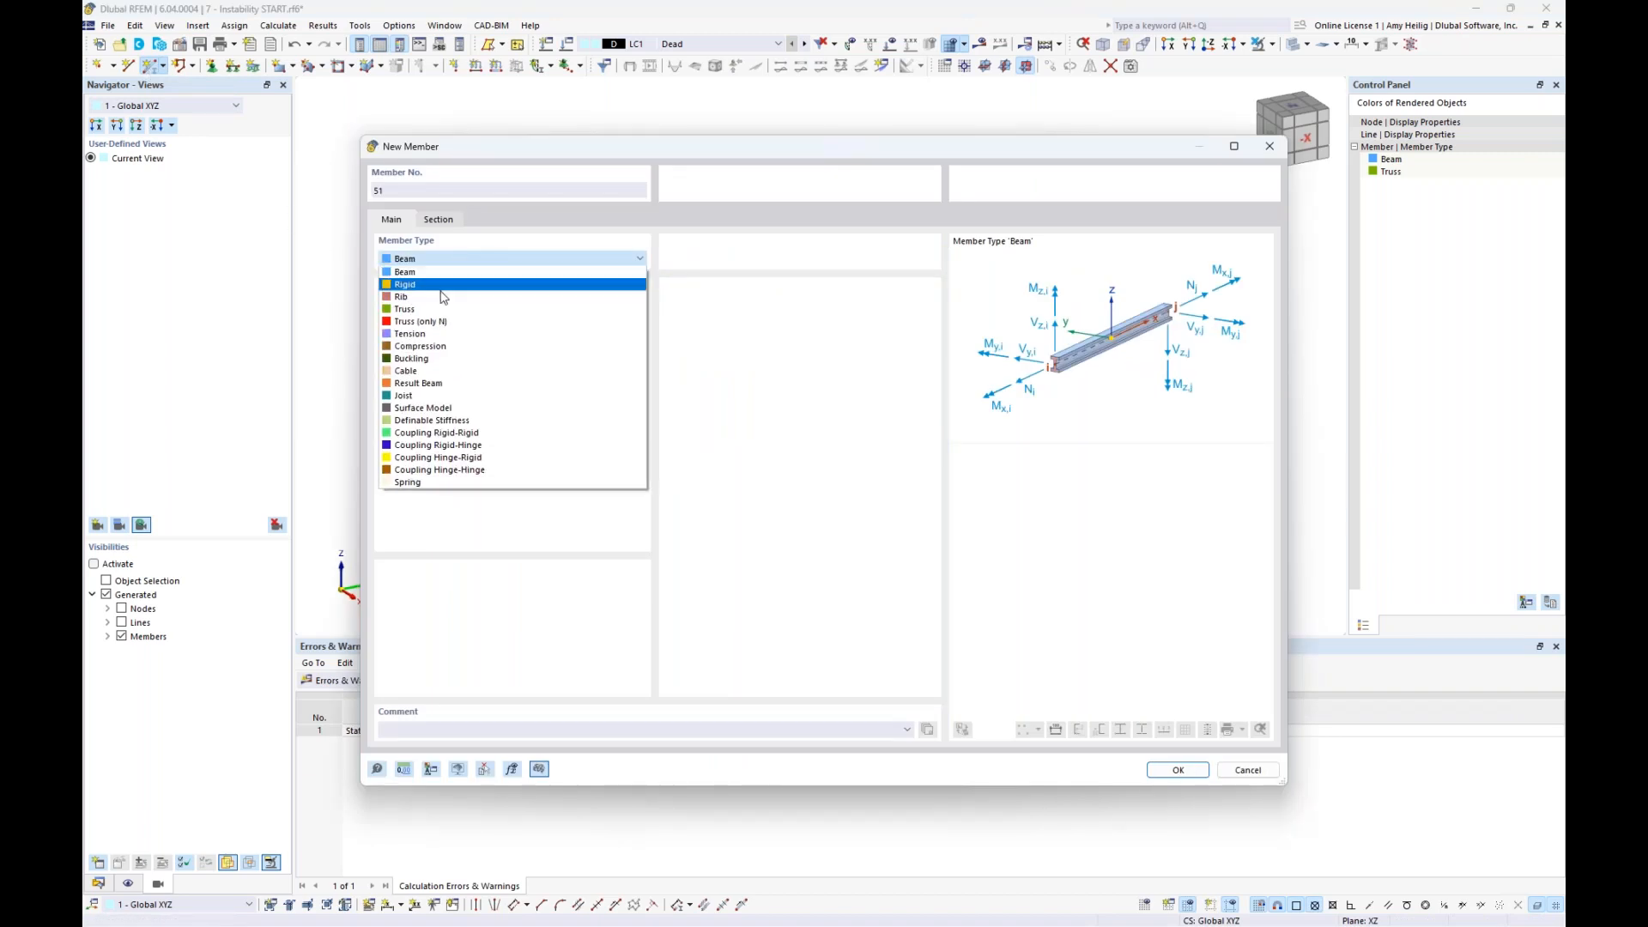
click(425, 335)
click(438, 220)
click(674, 605)
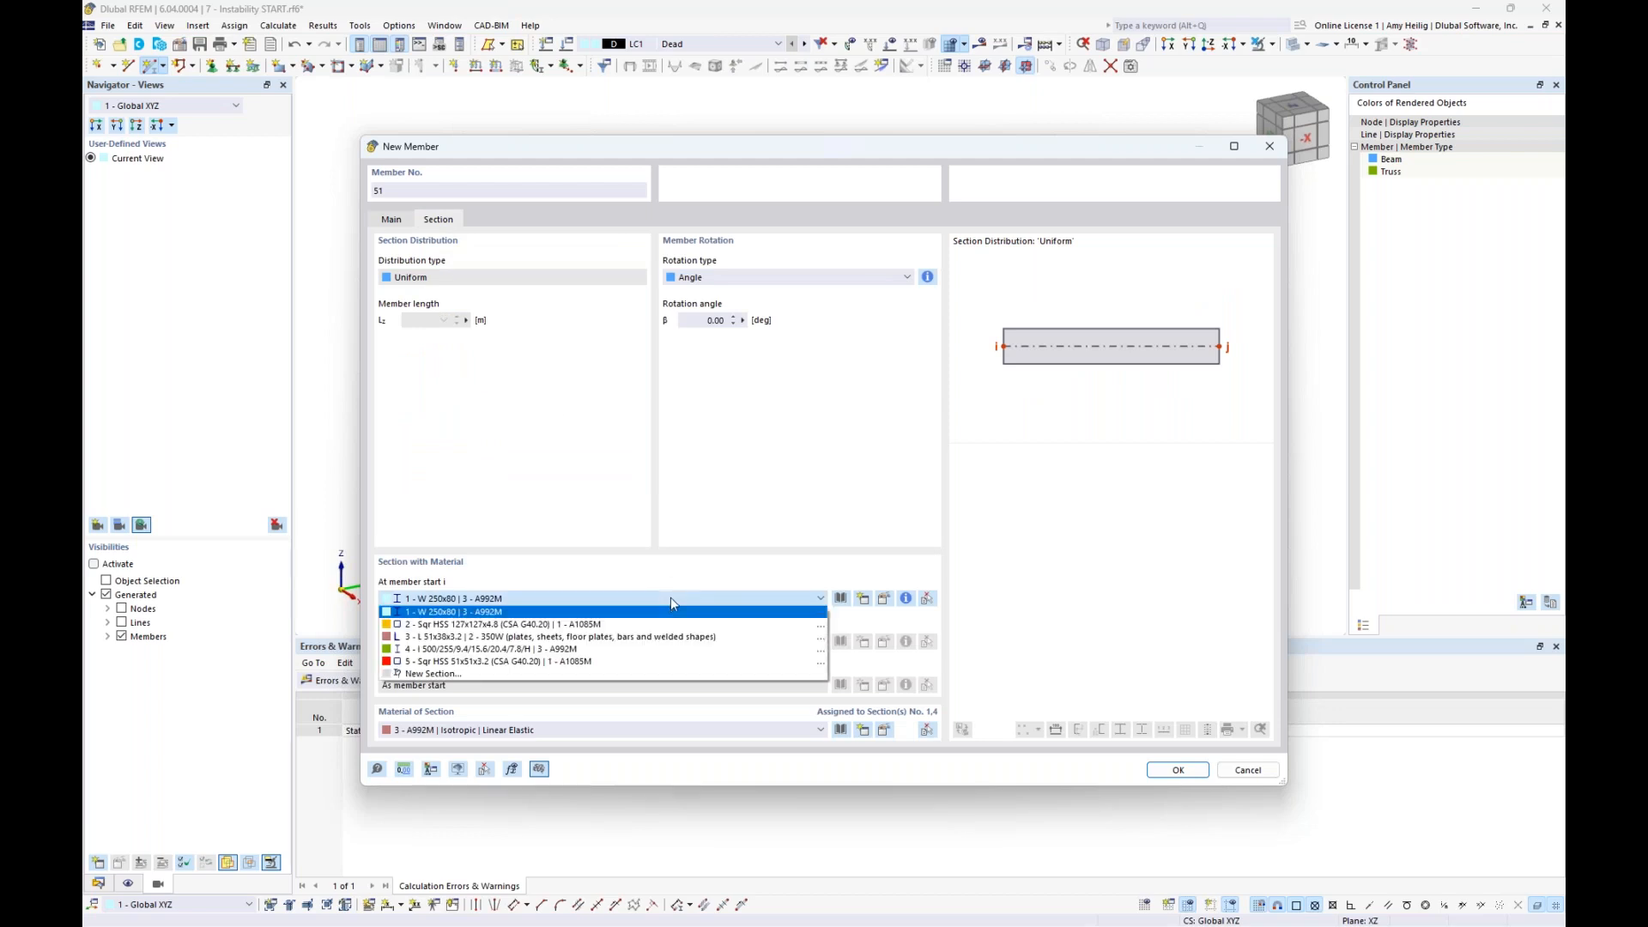
click(614, 639)
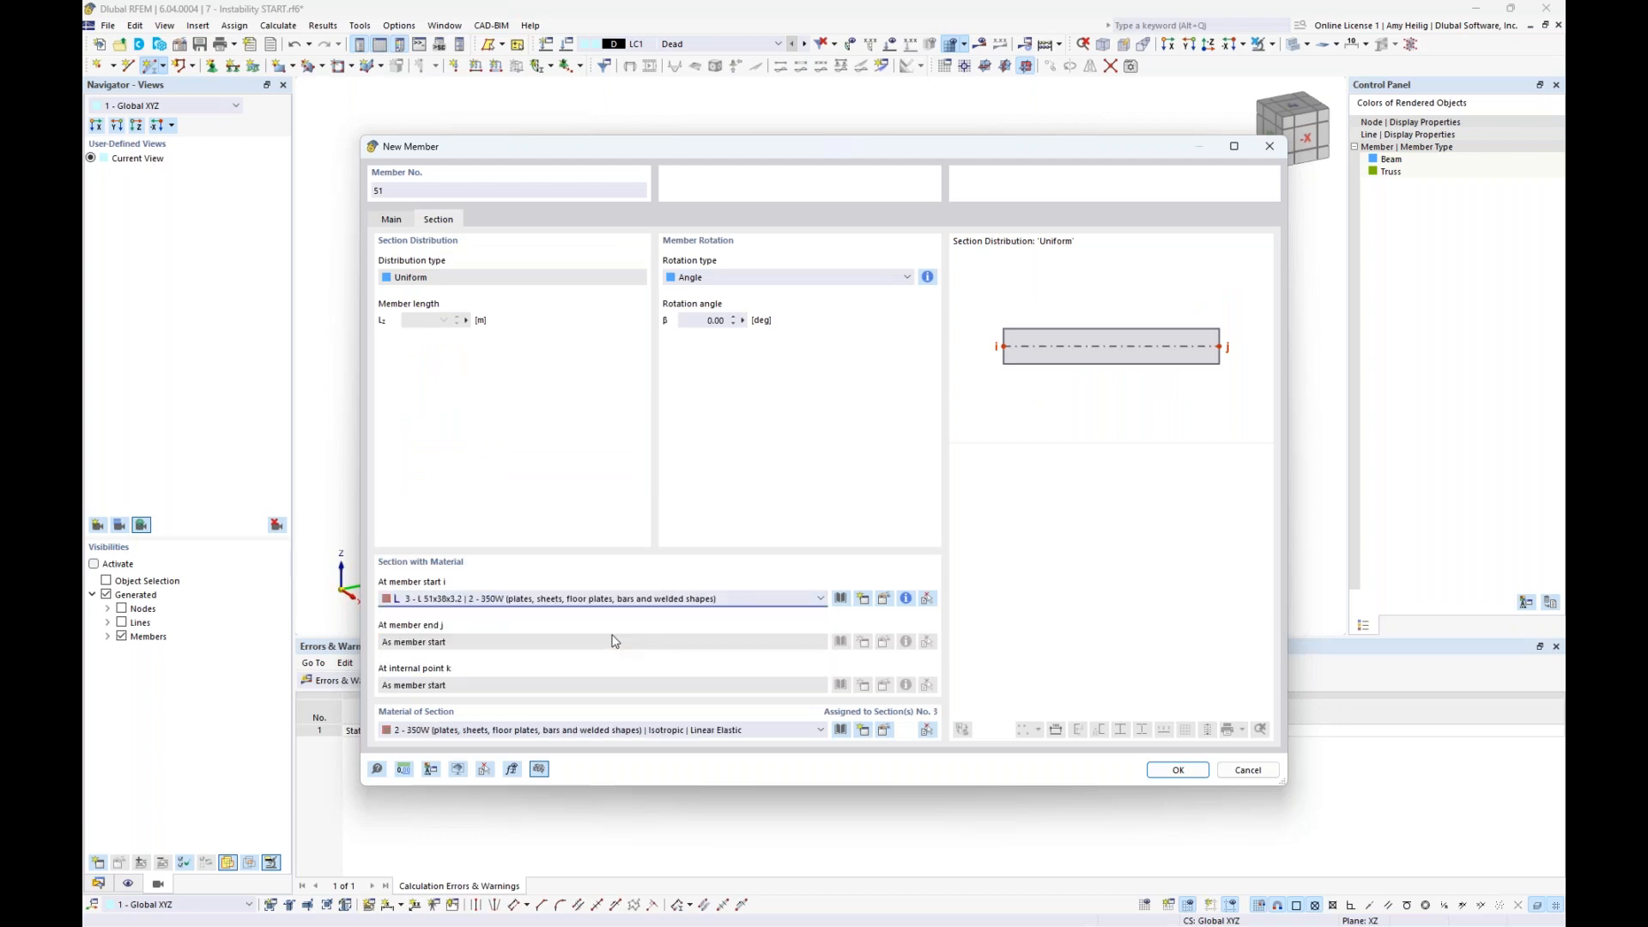
click(1176, 769)
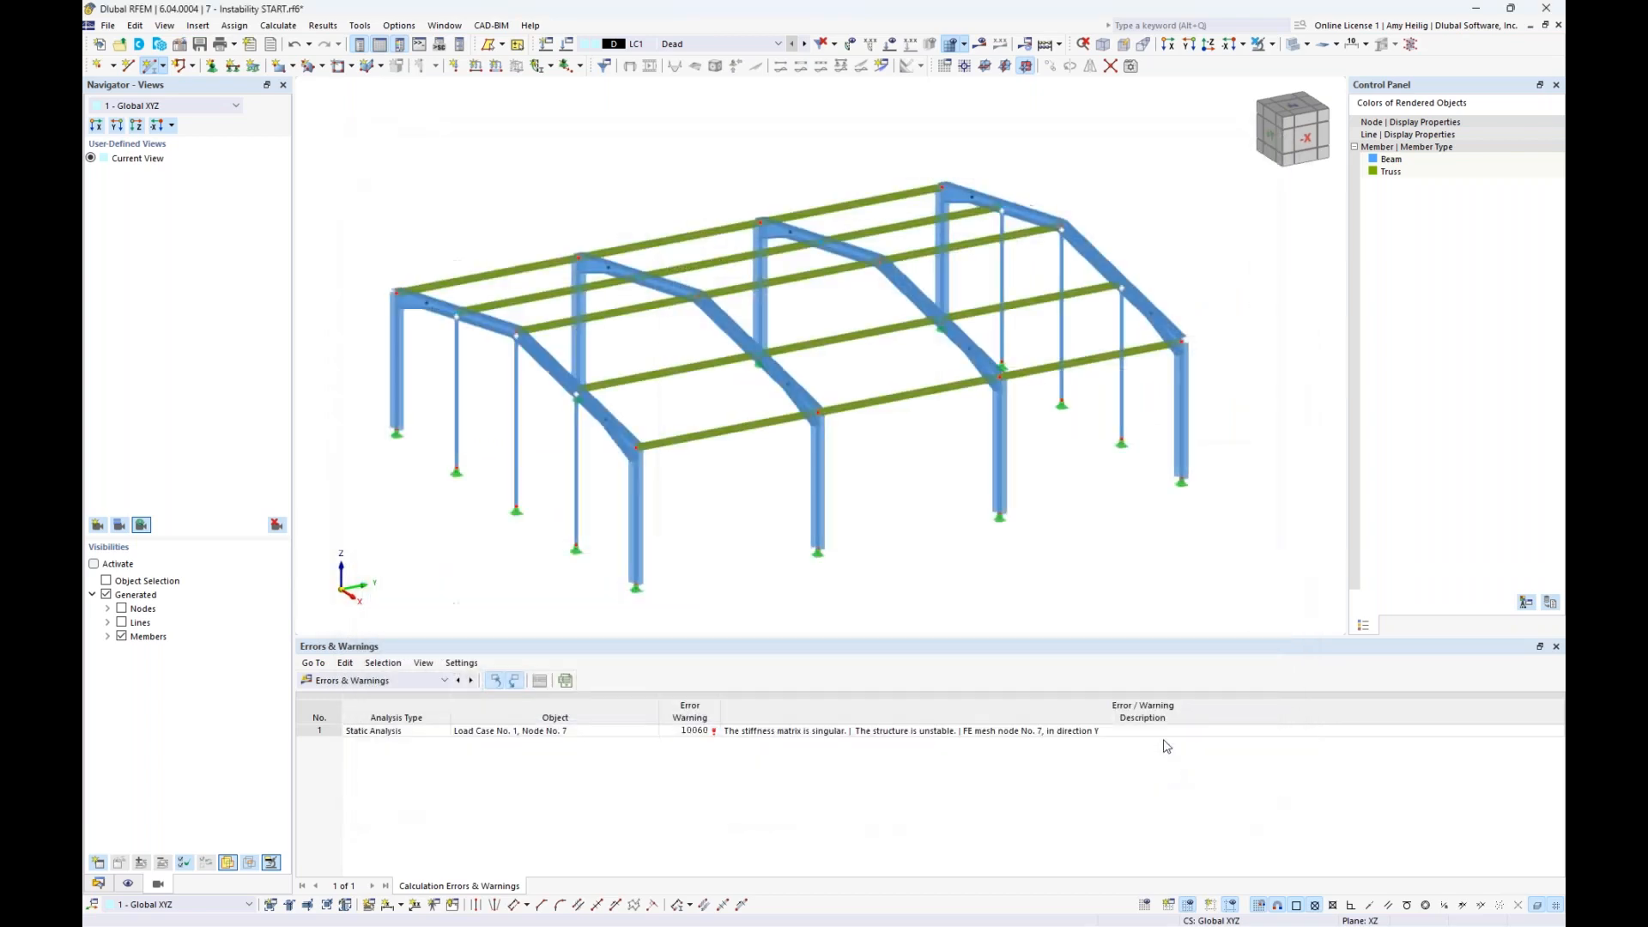
- Add crossing tension diagonals between column bases and eaves in the side wall's end bay, accepting deletion of the existing results
click(1304, 40)
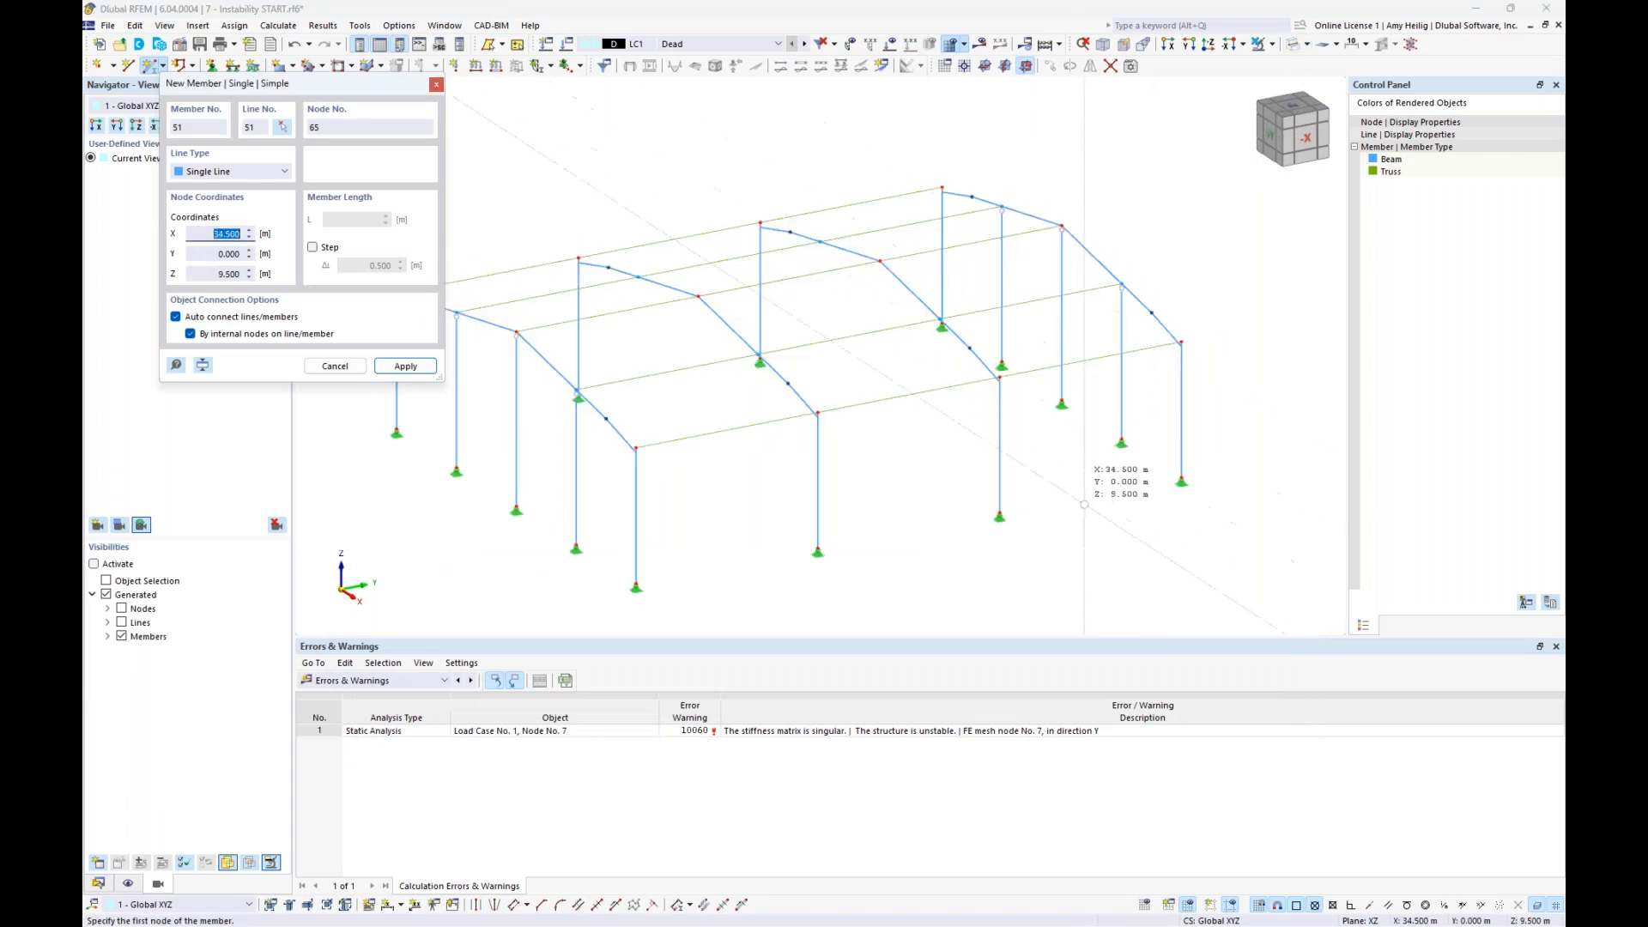
click(1001, 515)
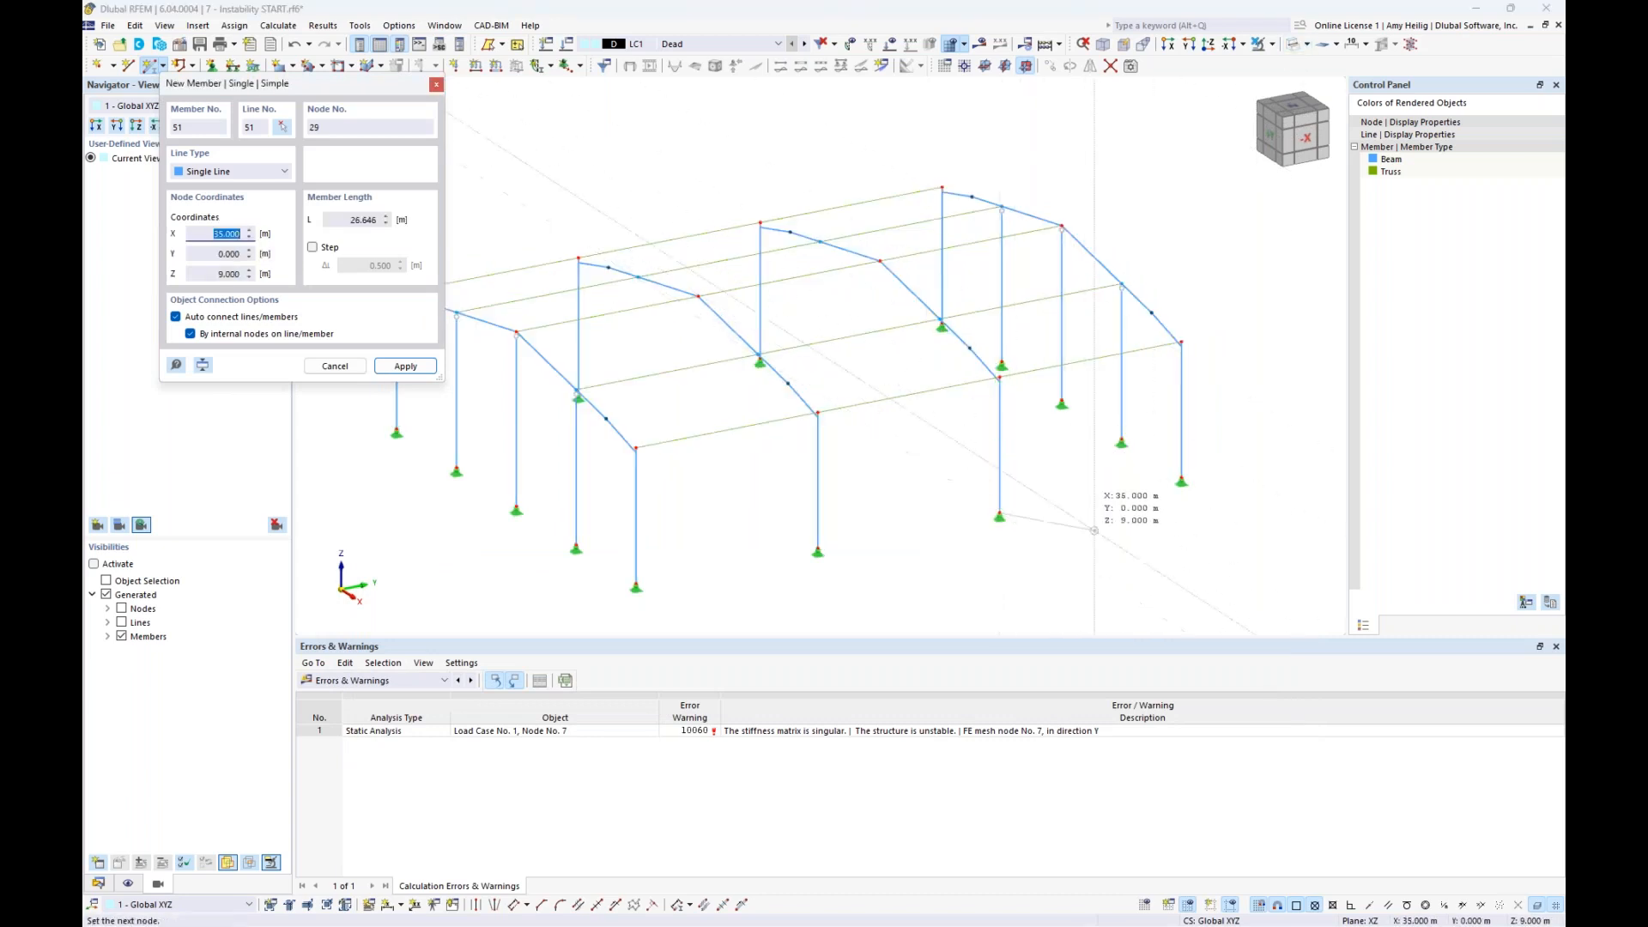
click(1181, 341)
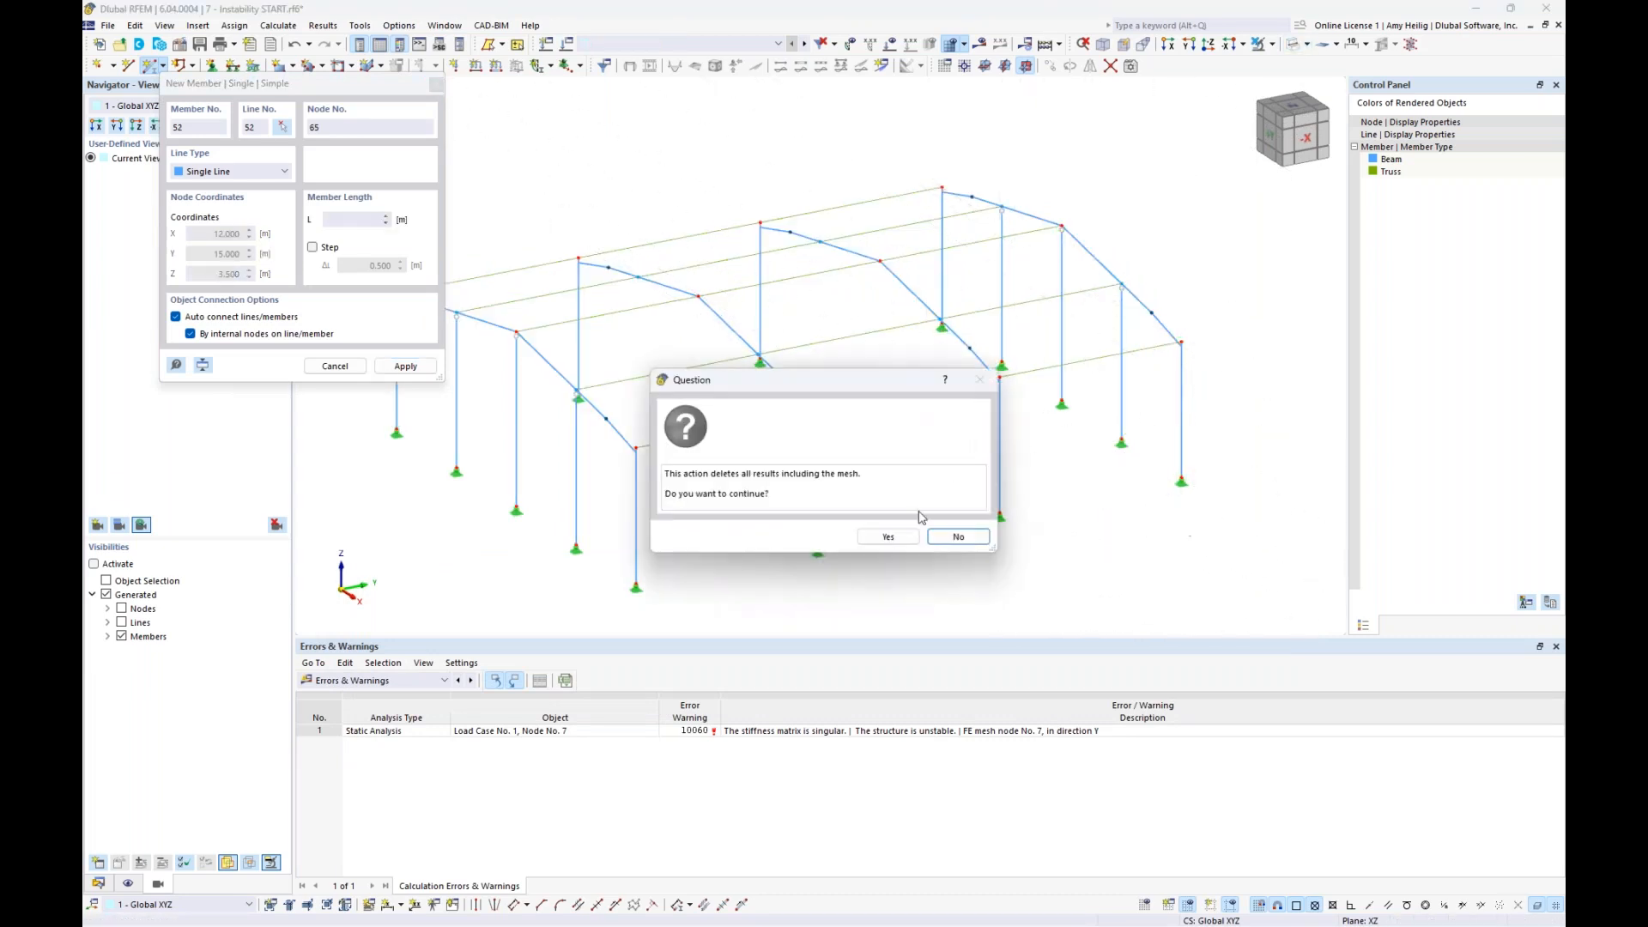
click(887, 537)
scroll(1061, 532, up, 5)
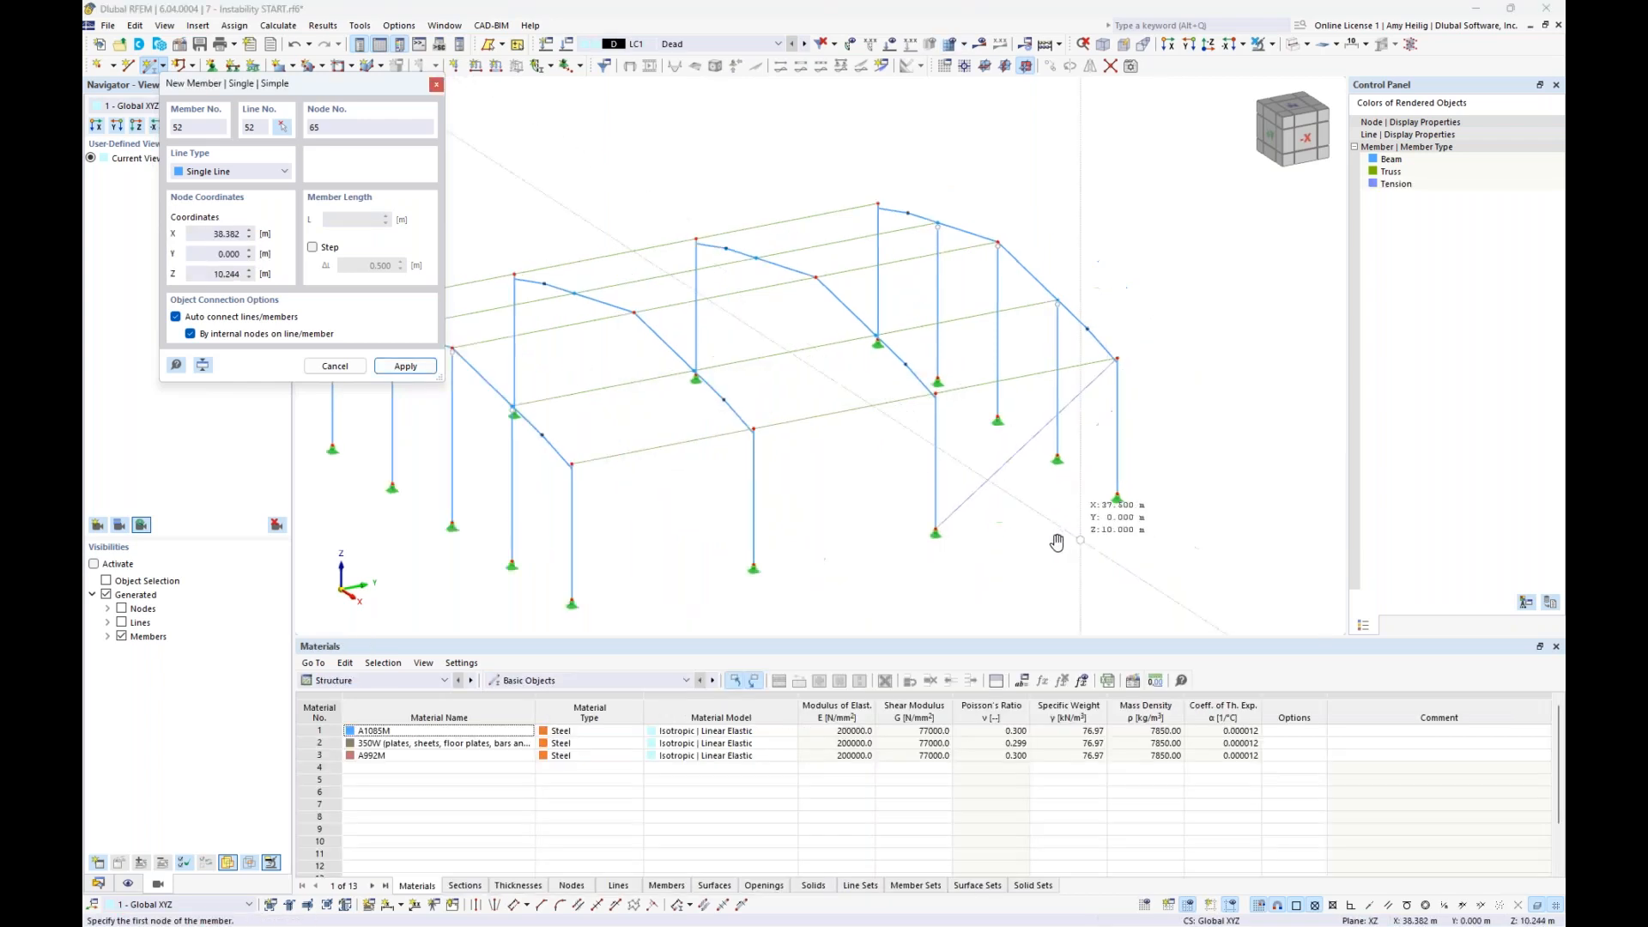
click(826, 342)
- Add crossing tension diagonals in the two end-bay roof panels between the eave and ridge, and finish member placement
click(1001, 208)
click(1001, 208)
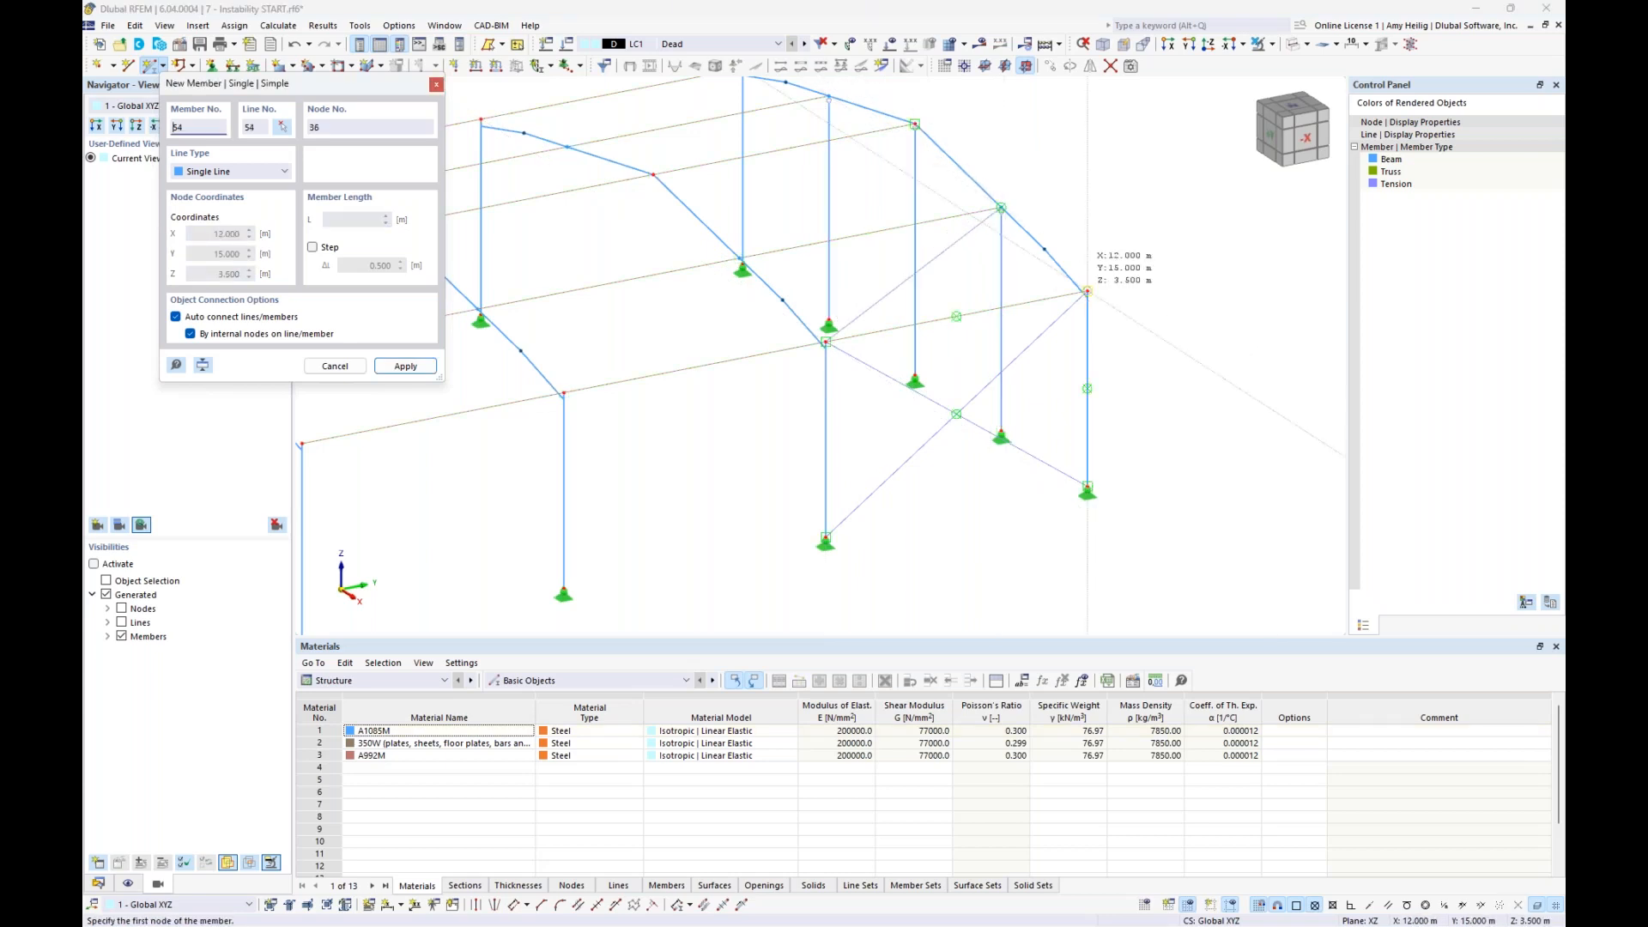
click(1087, 292)
click(740, 258)
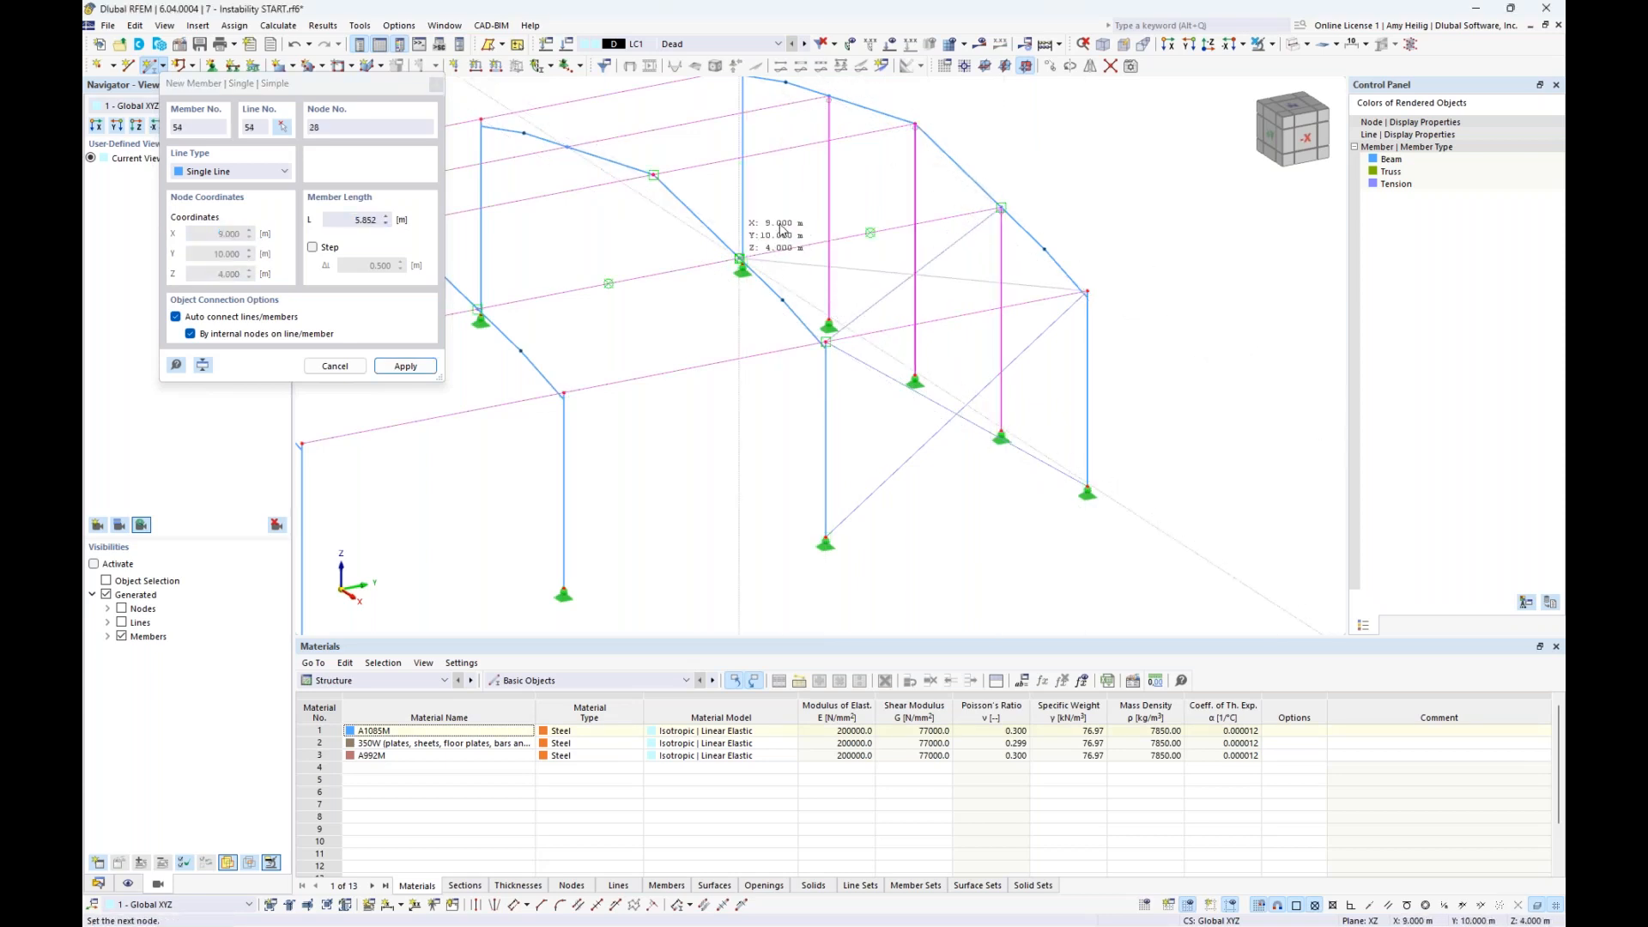
click(915, 126)
click(654, 174)
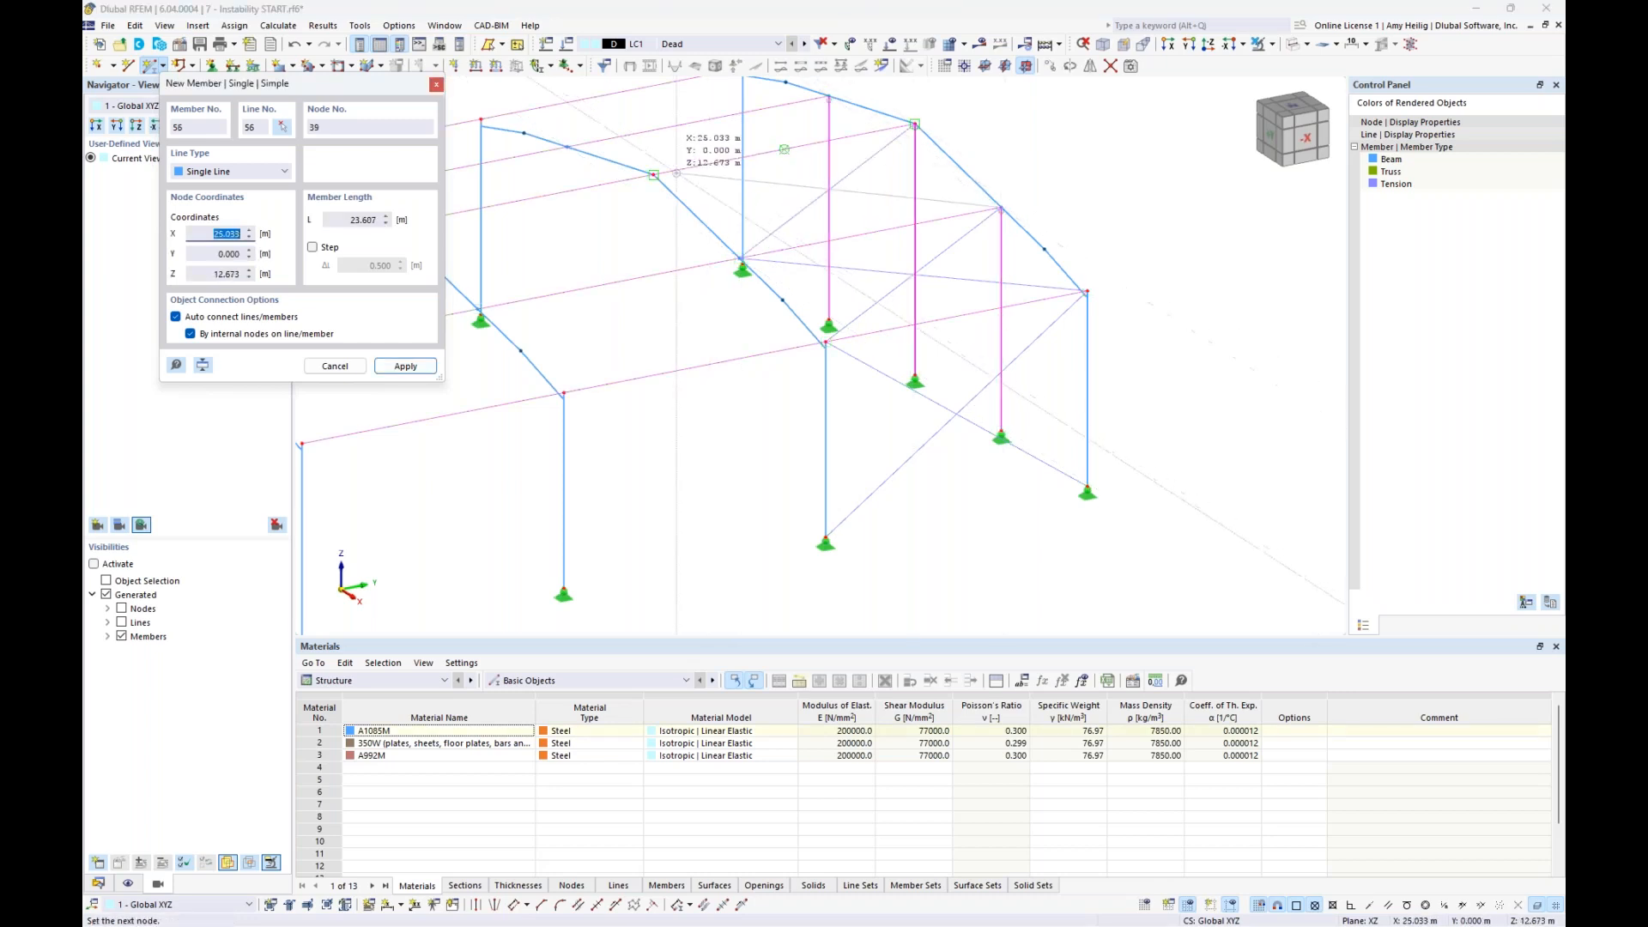
right_click(1101, 211)
right_click(1105, 238)
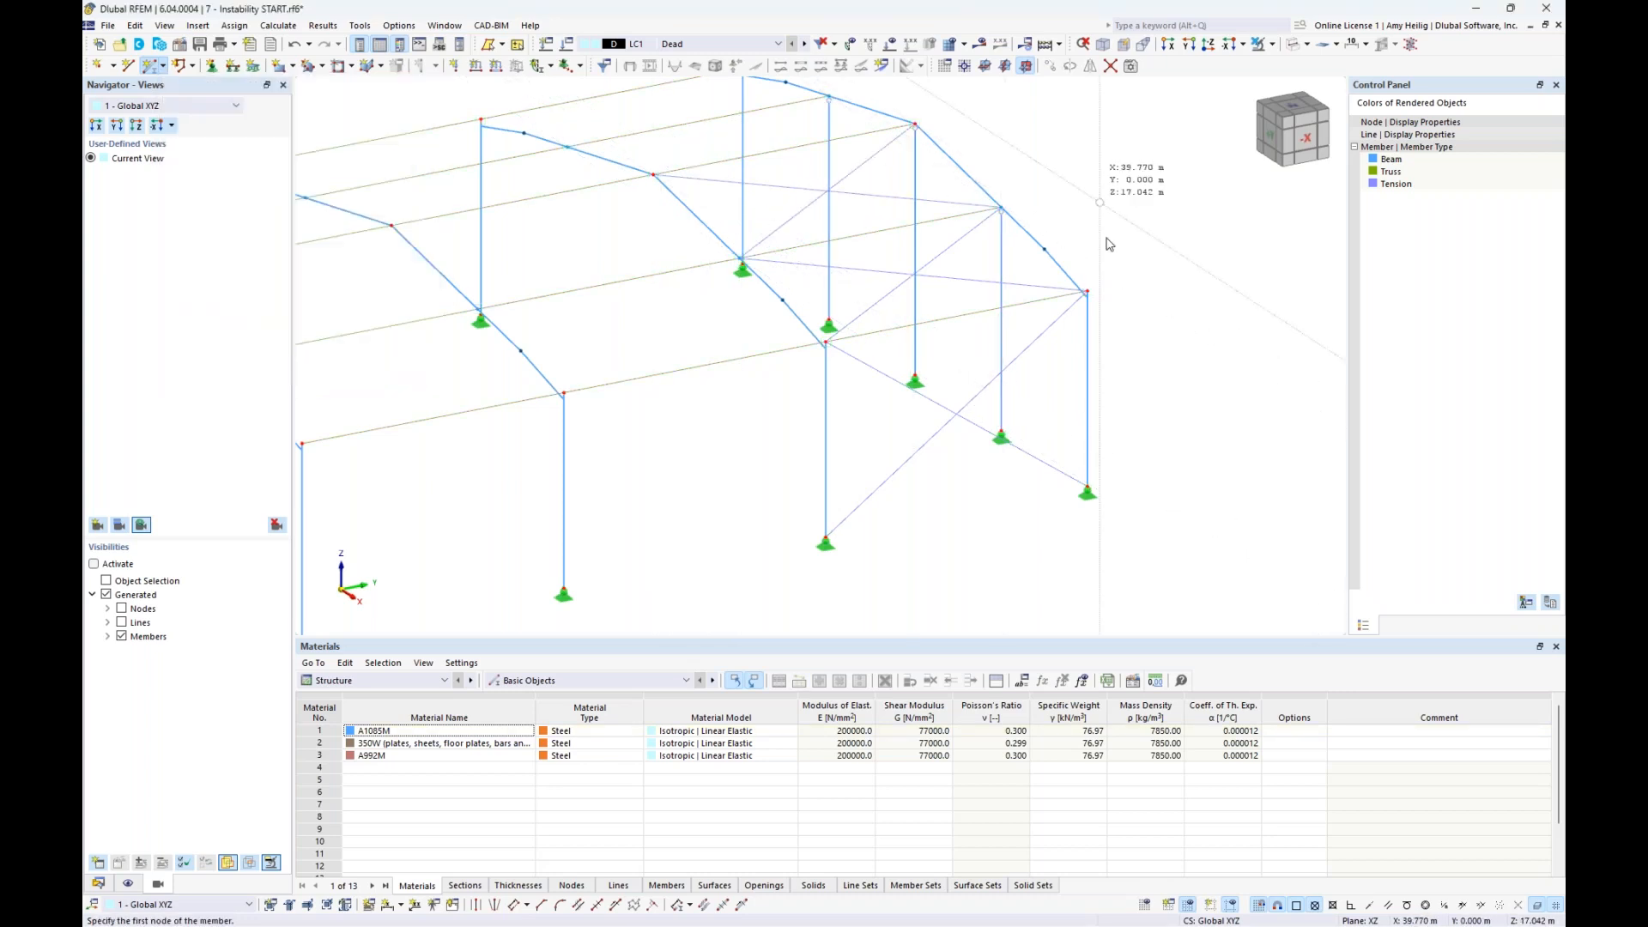
- Mirror the wall and roof tension members as a copy about the YZ plane through the ridge node of the adjacent frame
ctrl+middle_drag(1107, 240, 1057, 251)
drag(891, 524, 859, 412)
ctrl+drag(830, 267, 788, 218)
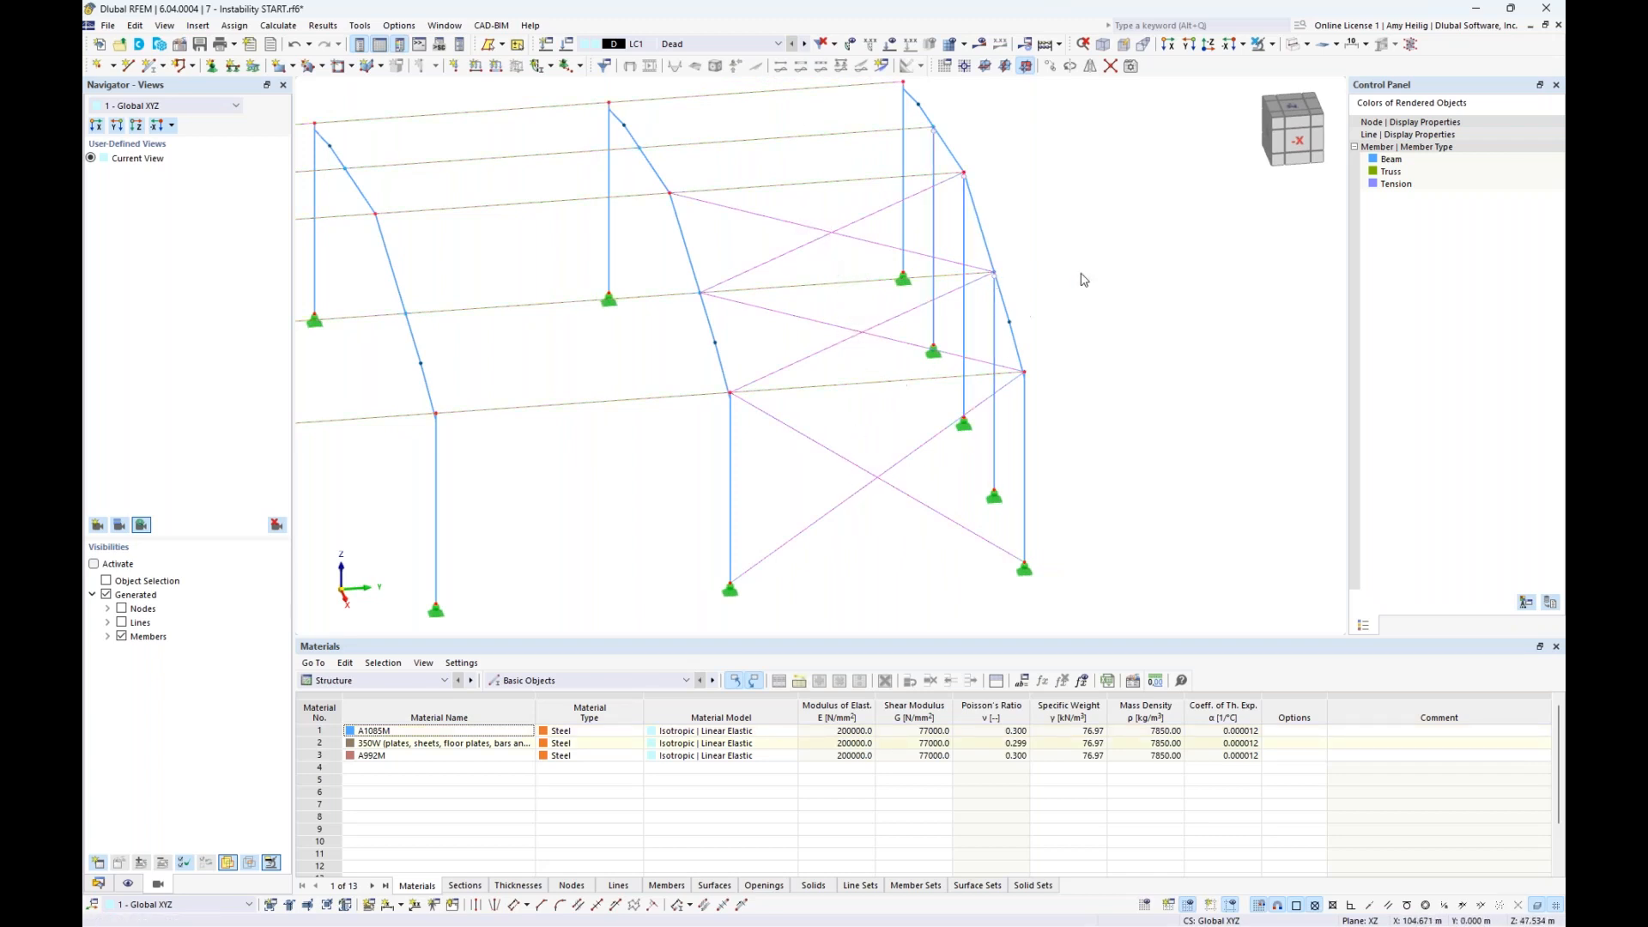
click(1089, 67)
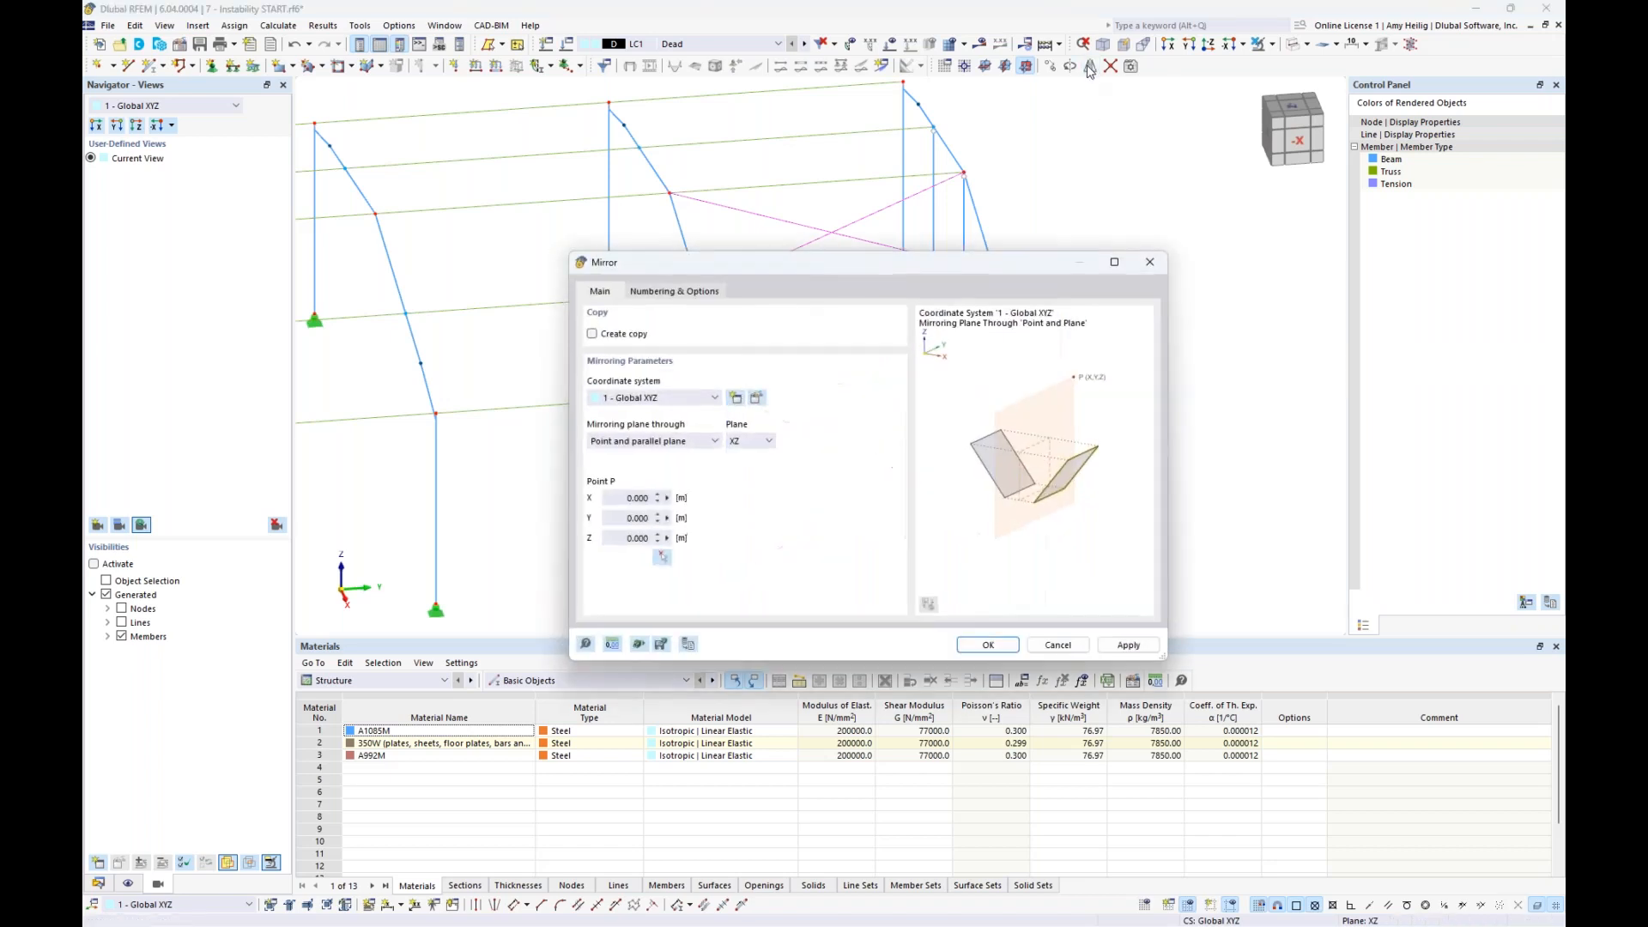
click(749, 441)
click(746, 467)
click(663, 556)
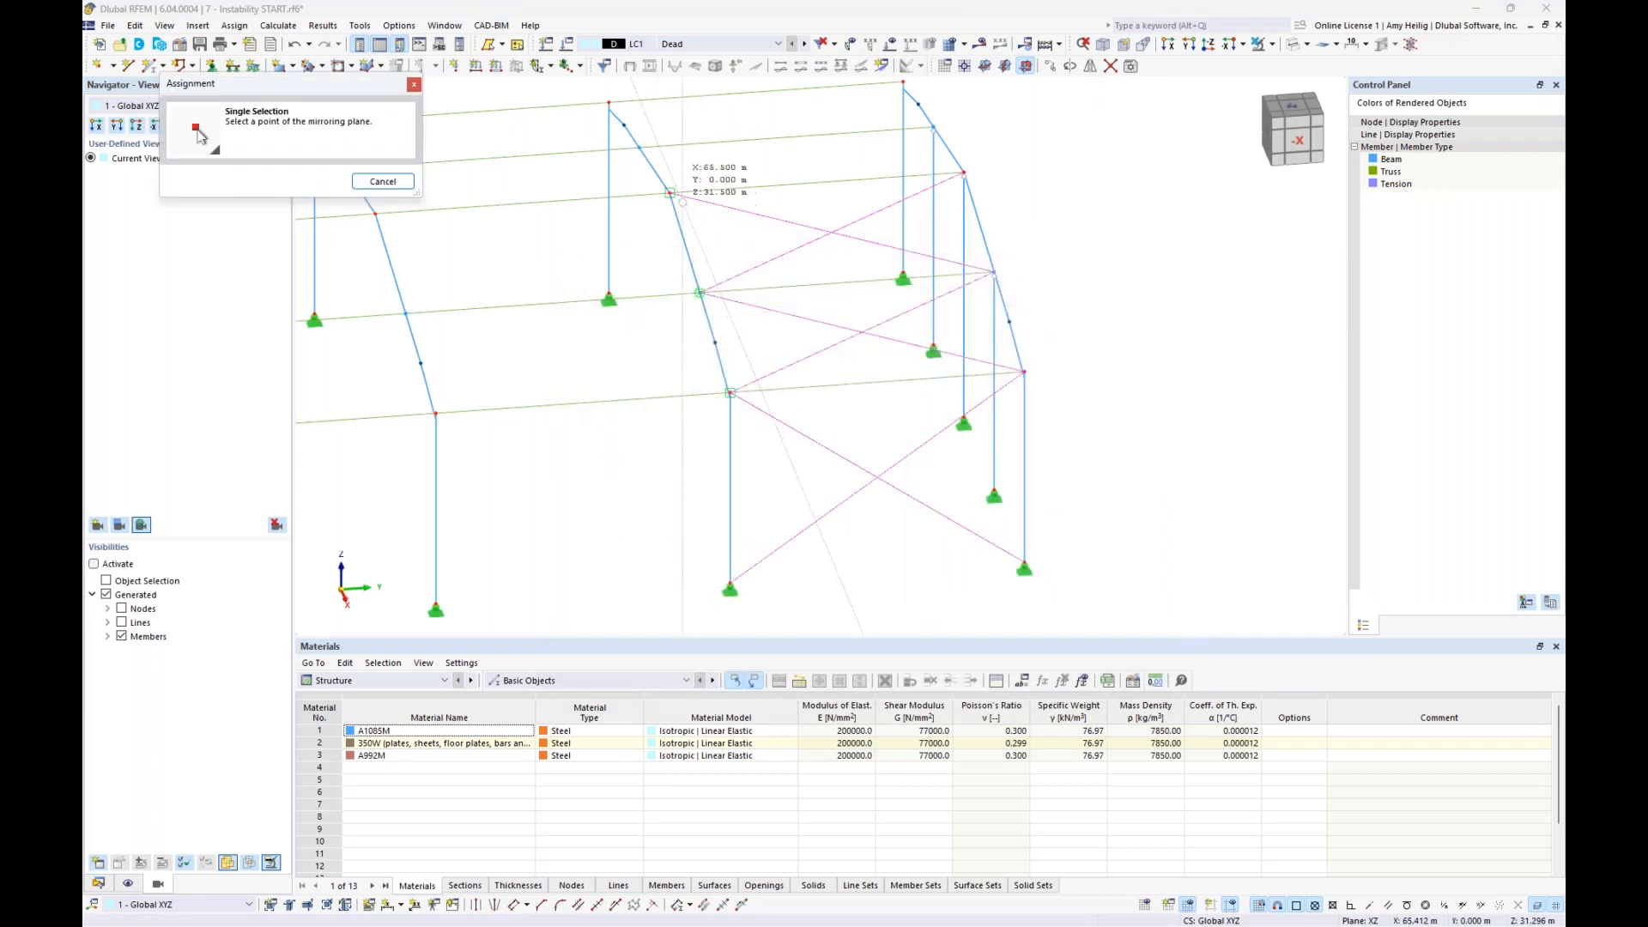
click(671, 193)
click(942, 650)
- Calculate LC1 for the braced hall and examine the error description in the Errors & Warnings table
ctrl+middle_drag(800, 494, 909, 495)
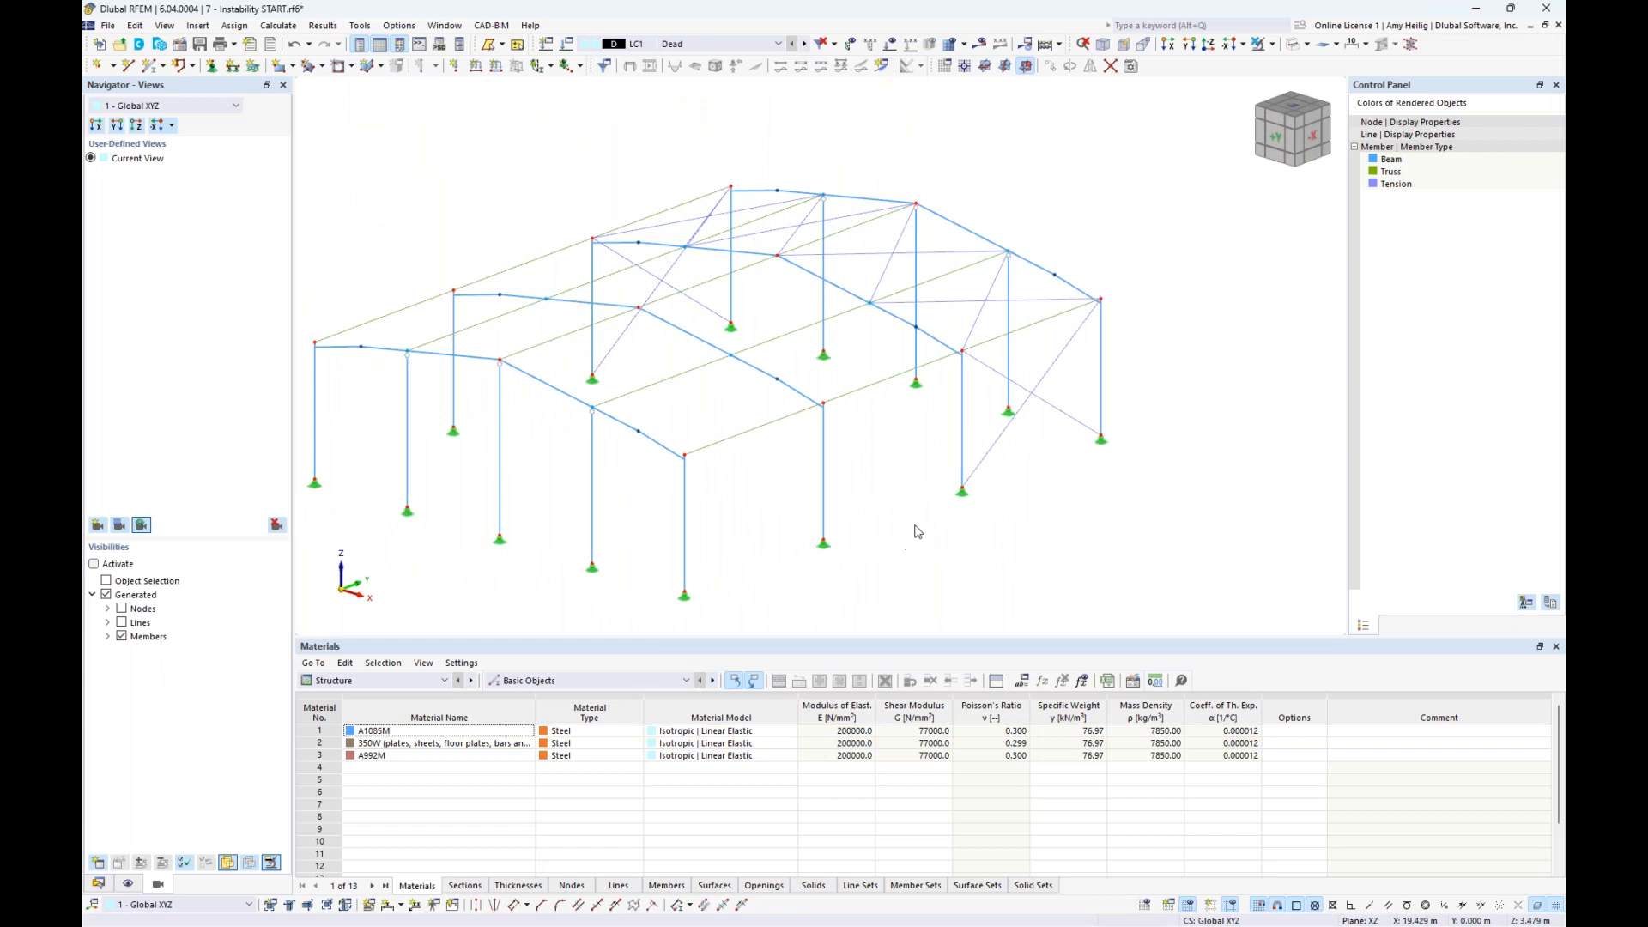
scroll(917, 532, down, 2)
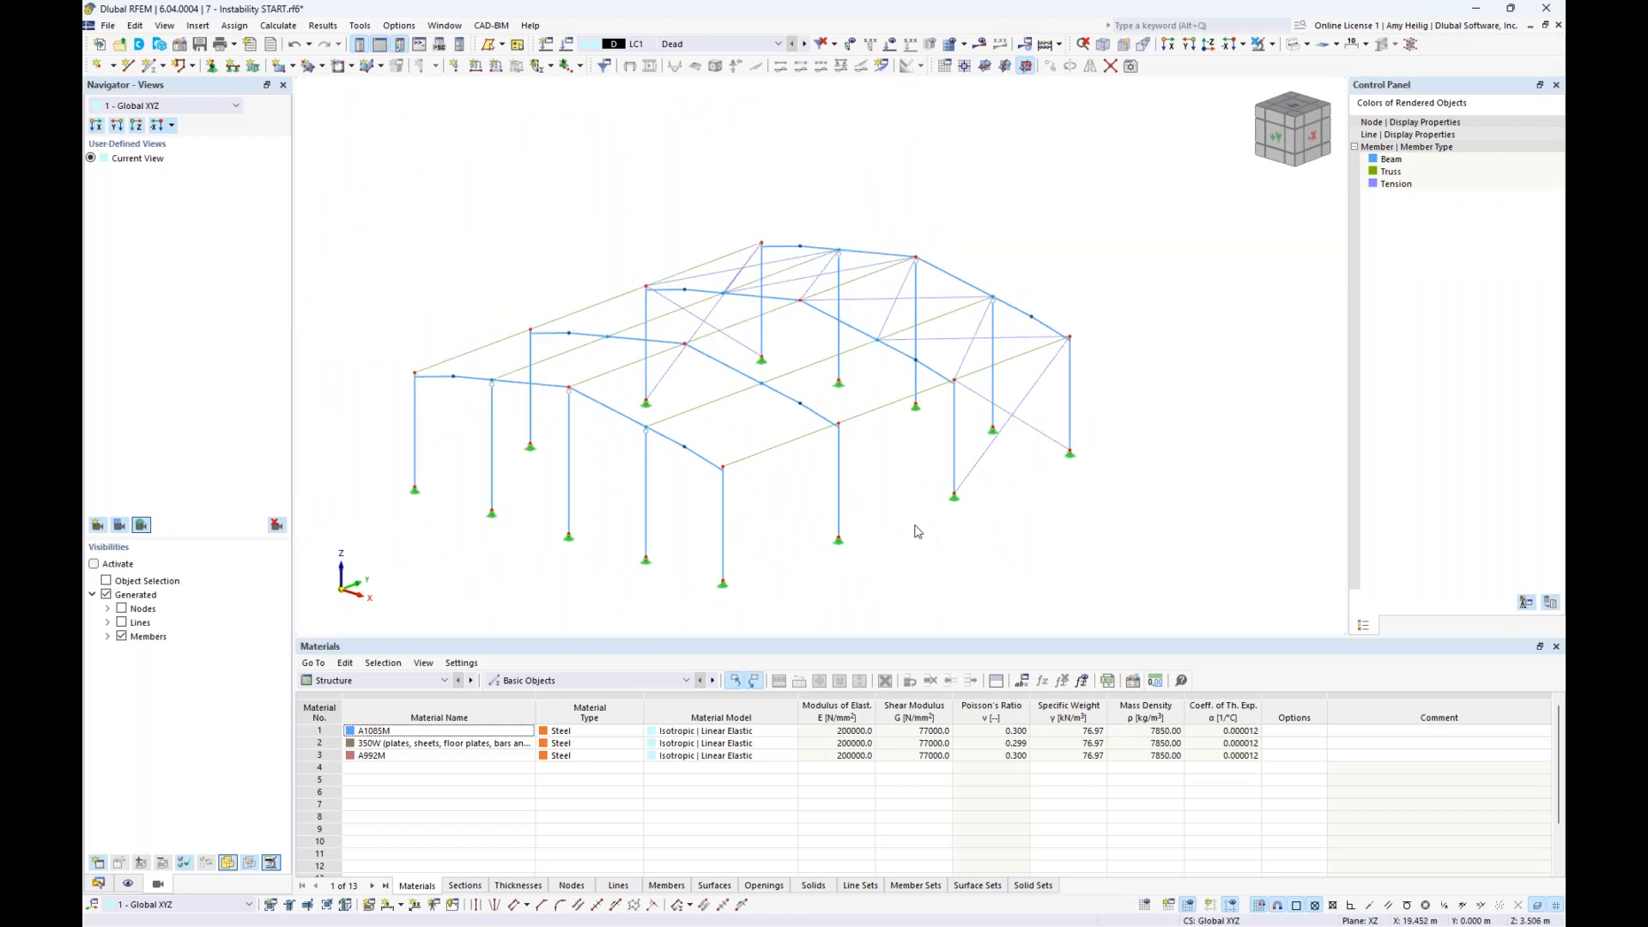
click(980, 46)
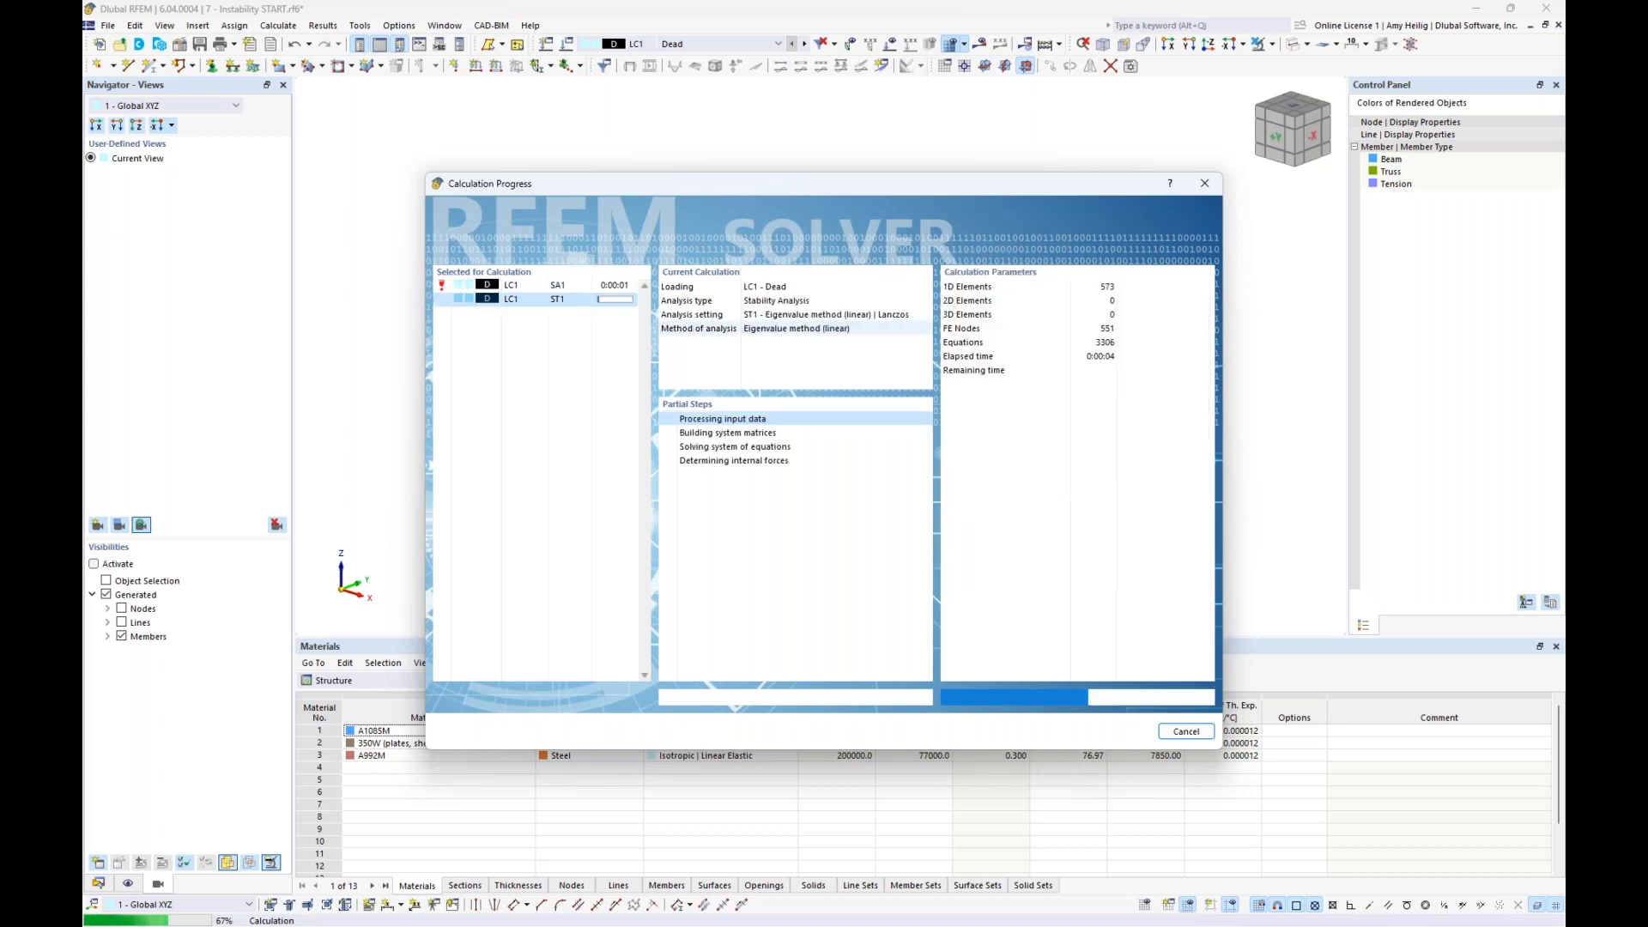
click(945, 546)
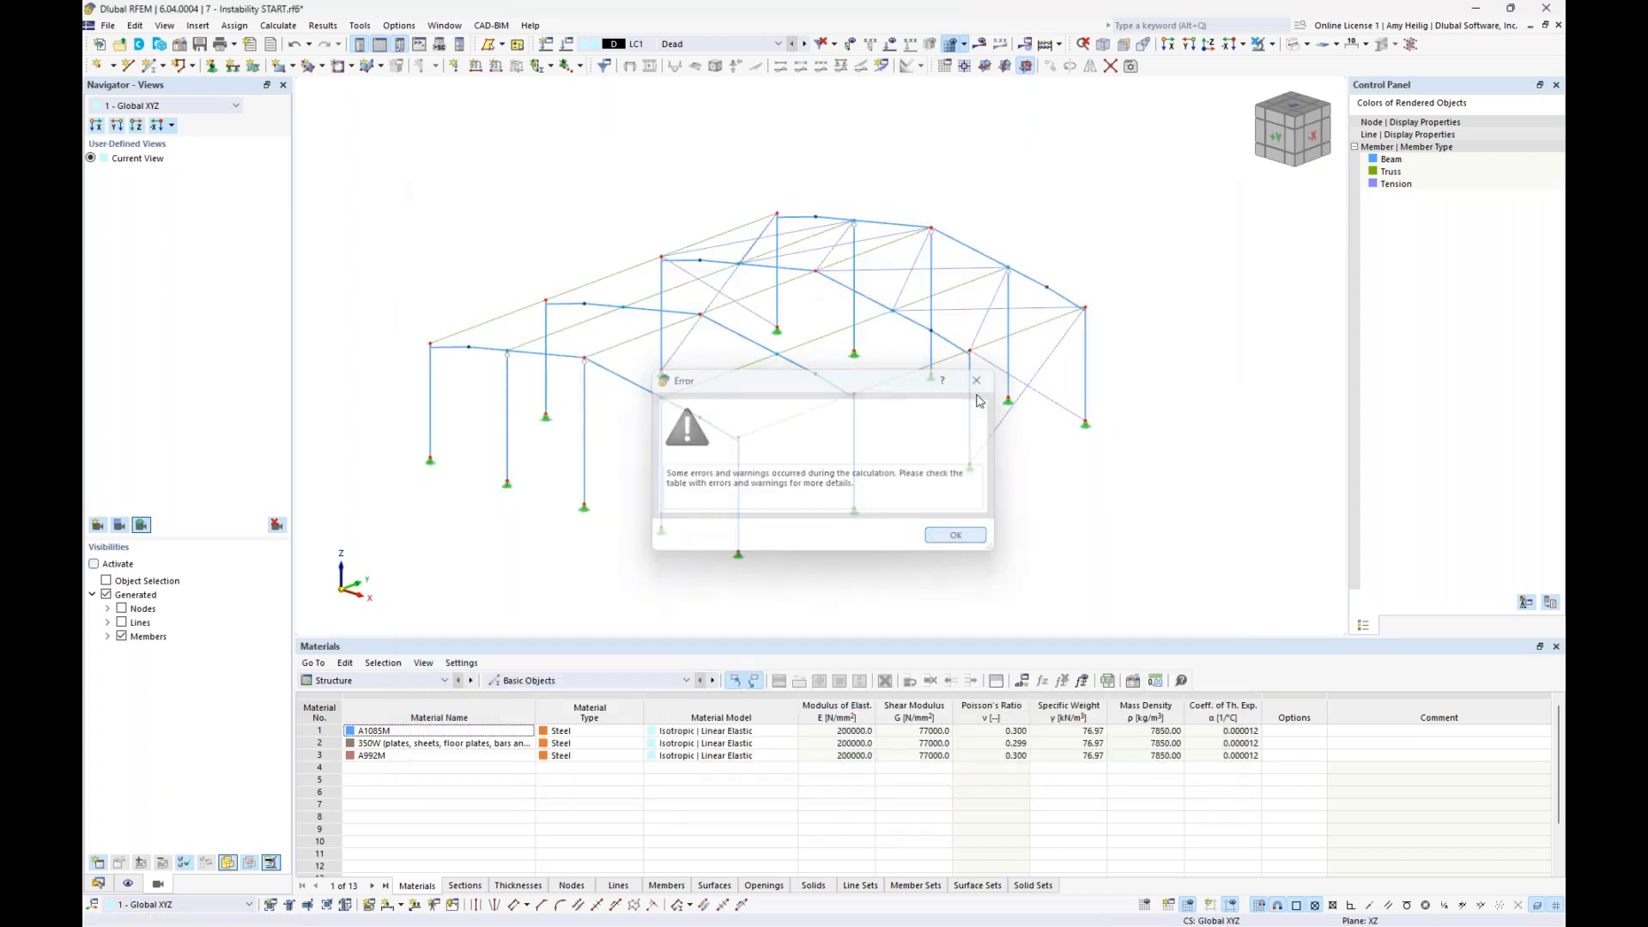
click(978, 47)
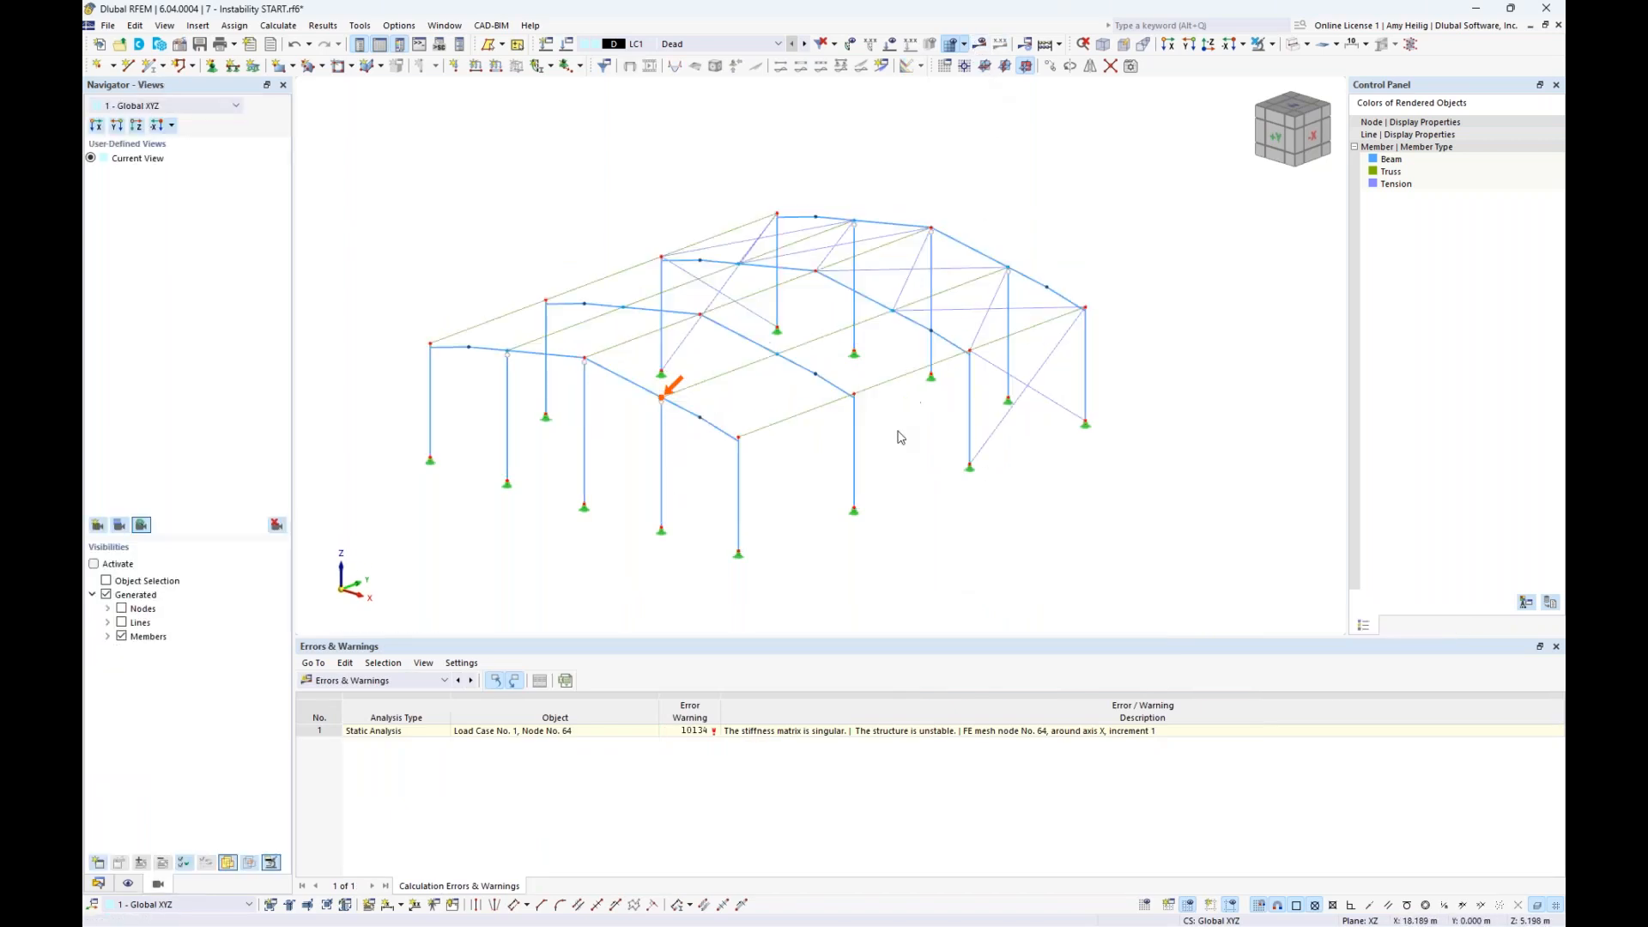
click(893, 731)
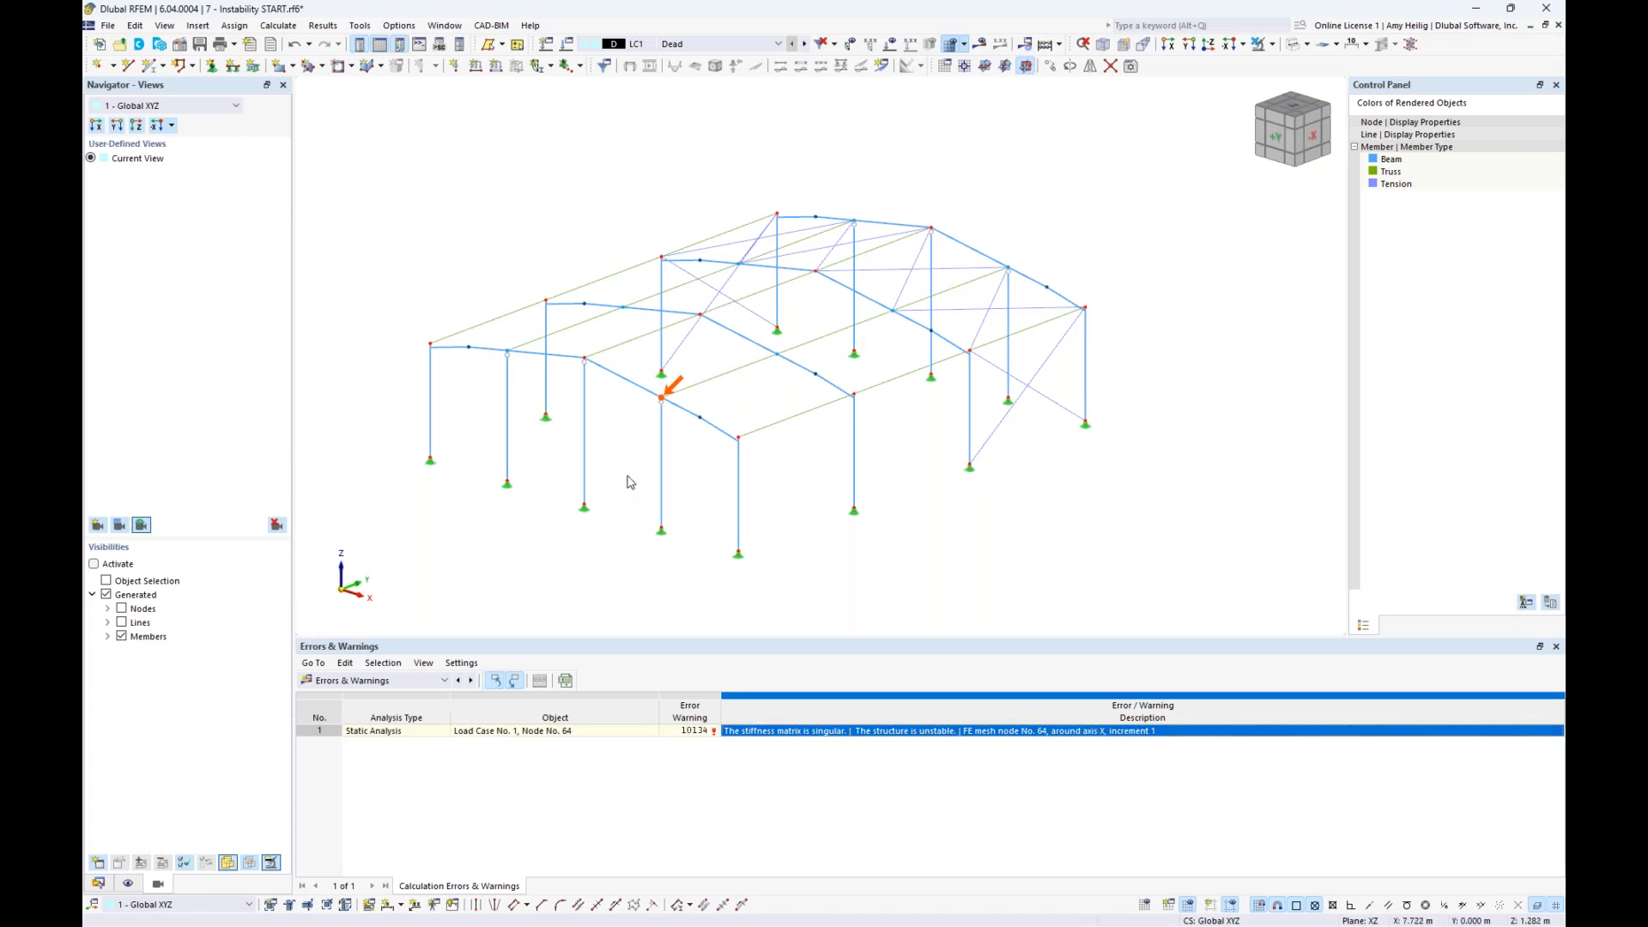
- Examine the flagged node on the front gable beam and display mode shape 1 of the LC1 stability analysis
scroll(824, 442, up, 3)
scroll(826, 427, up, 2)
middle_drag(845, 453, 761, 435)
scroll(747, 437, down, 1)
scroll(721, 451, down, 1)
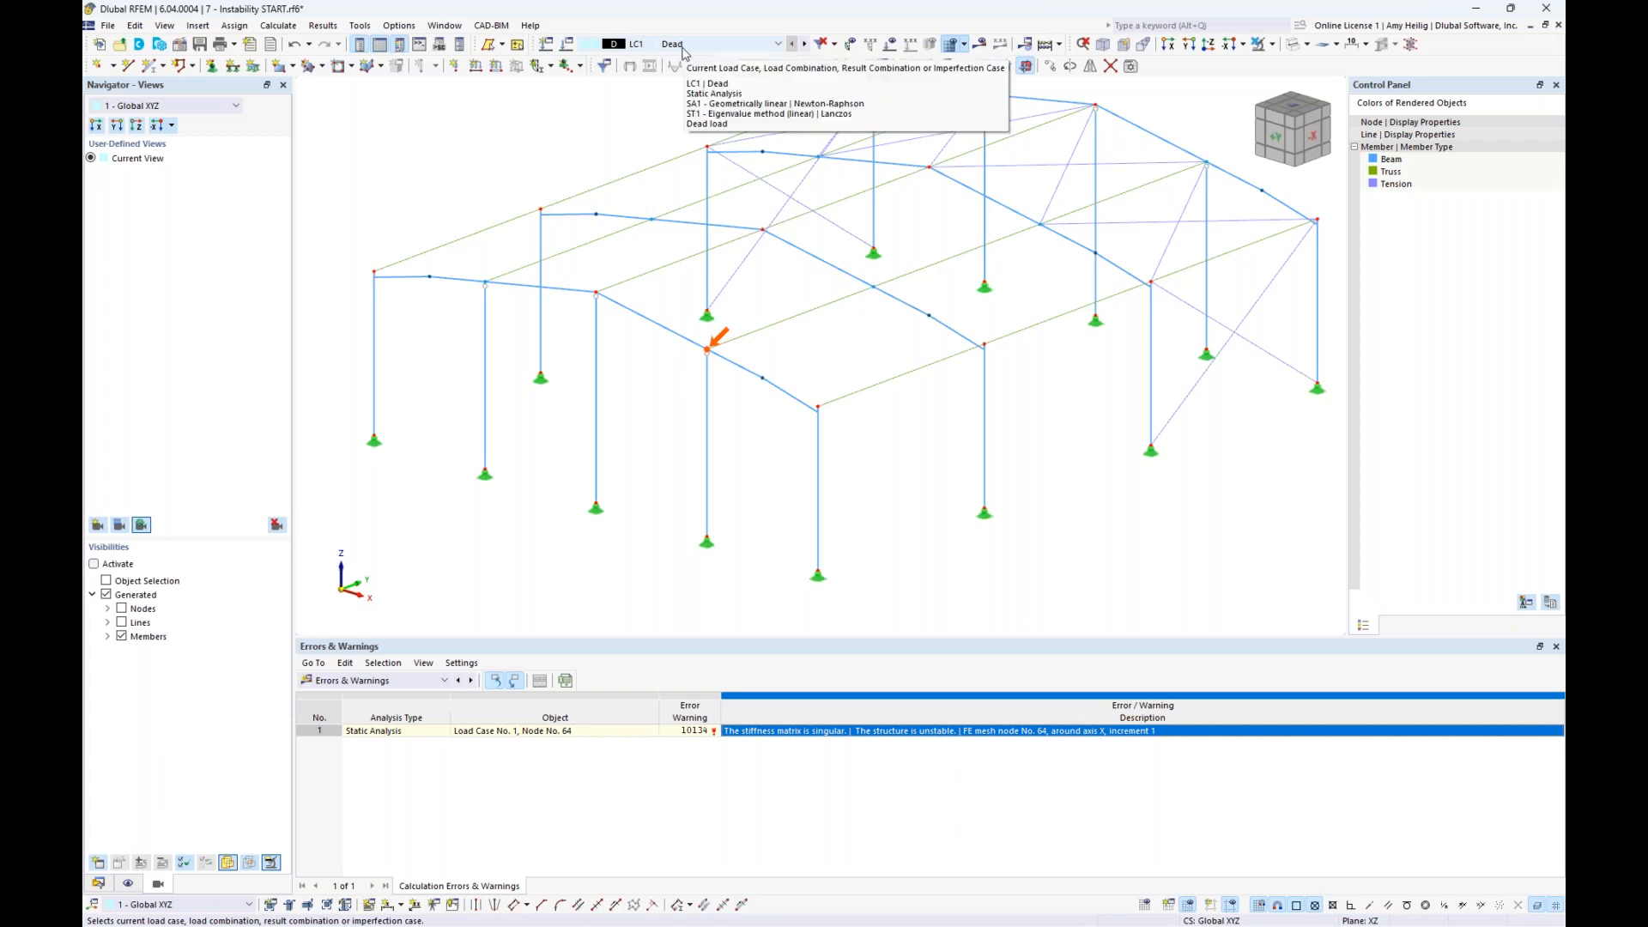
click(981, 46)
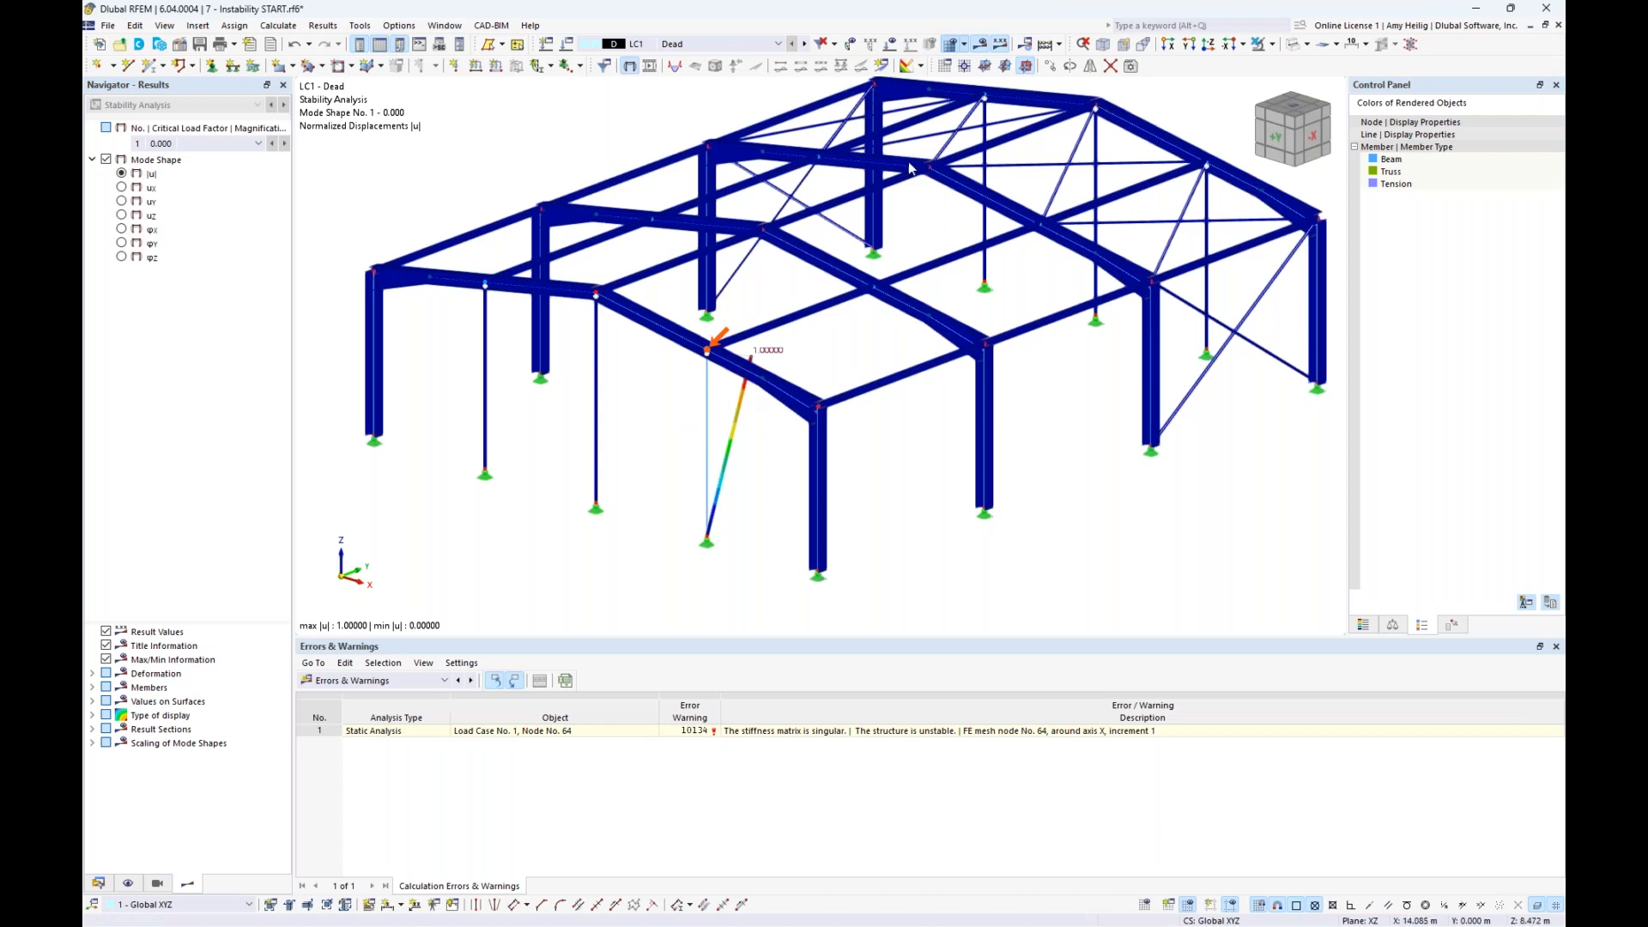
ctrl+middle_drag(914, 291, 730, 290)
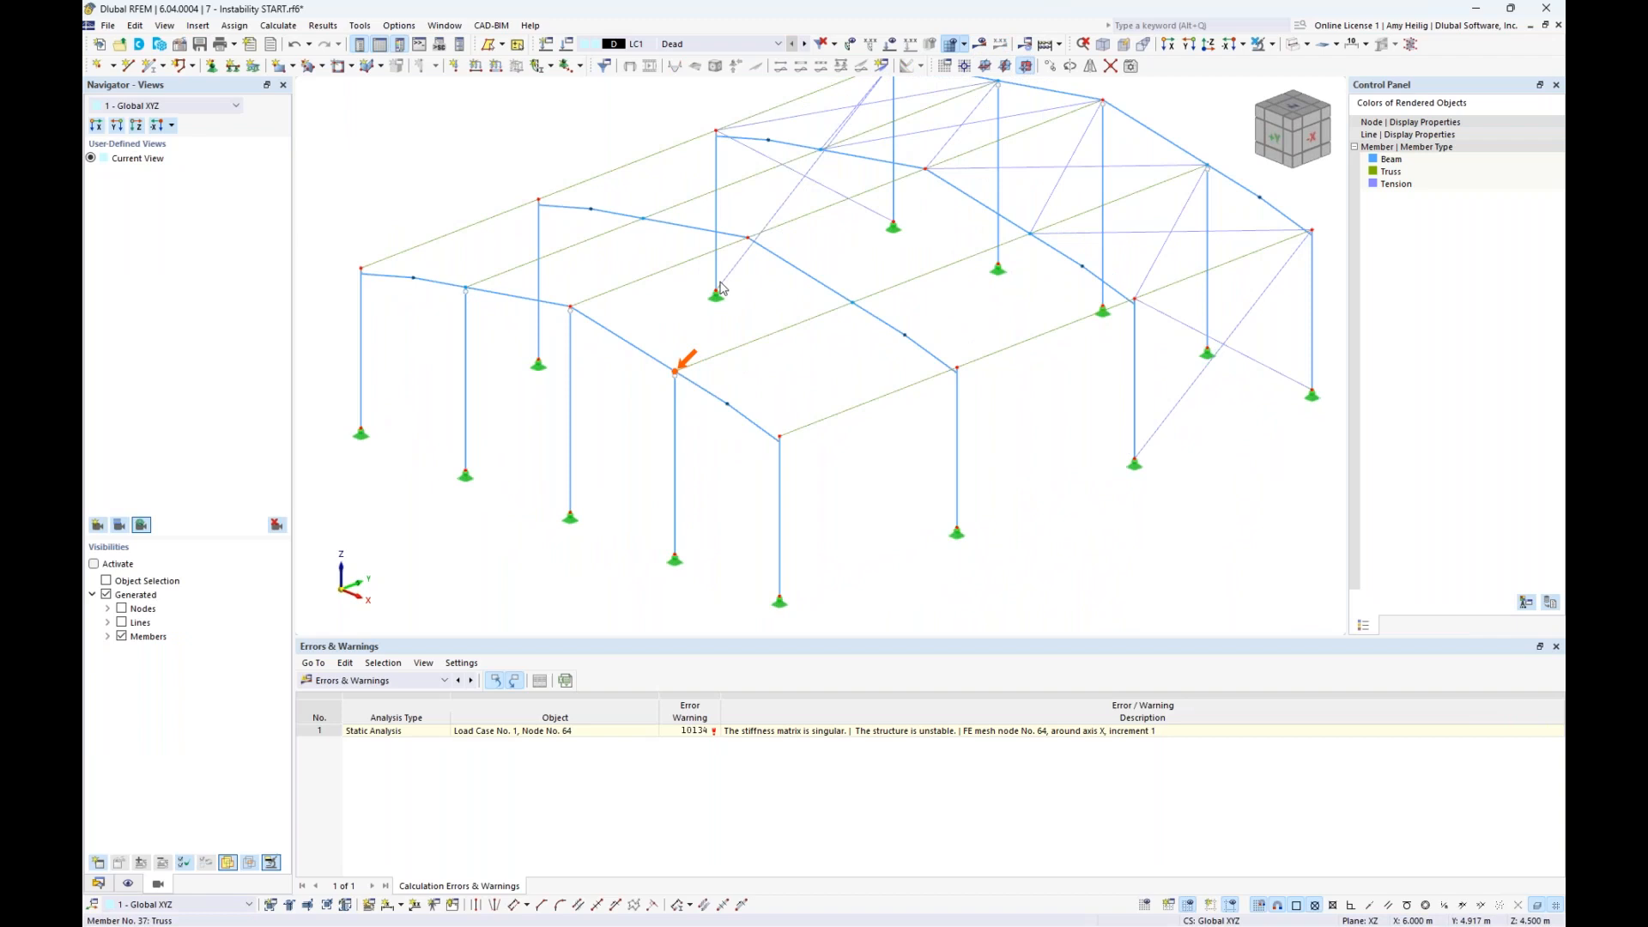
- Move the top node of the flagged gable column onto the node where the roof beam meets the truss member, accepting deletion of results
scroll(672, 378, up, 5)
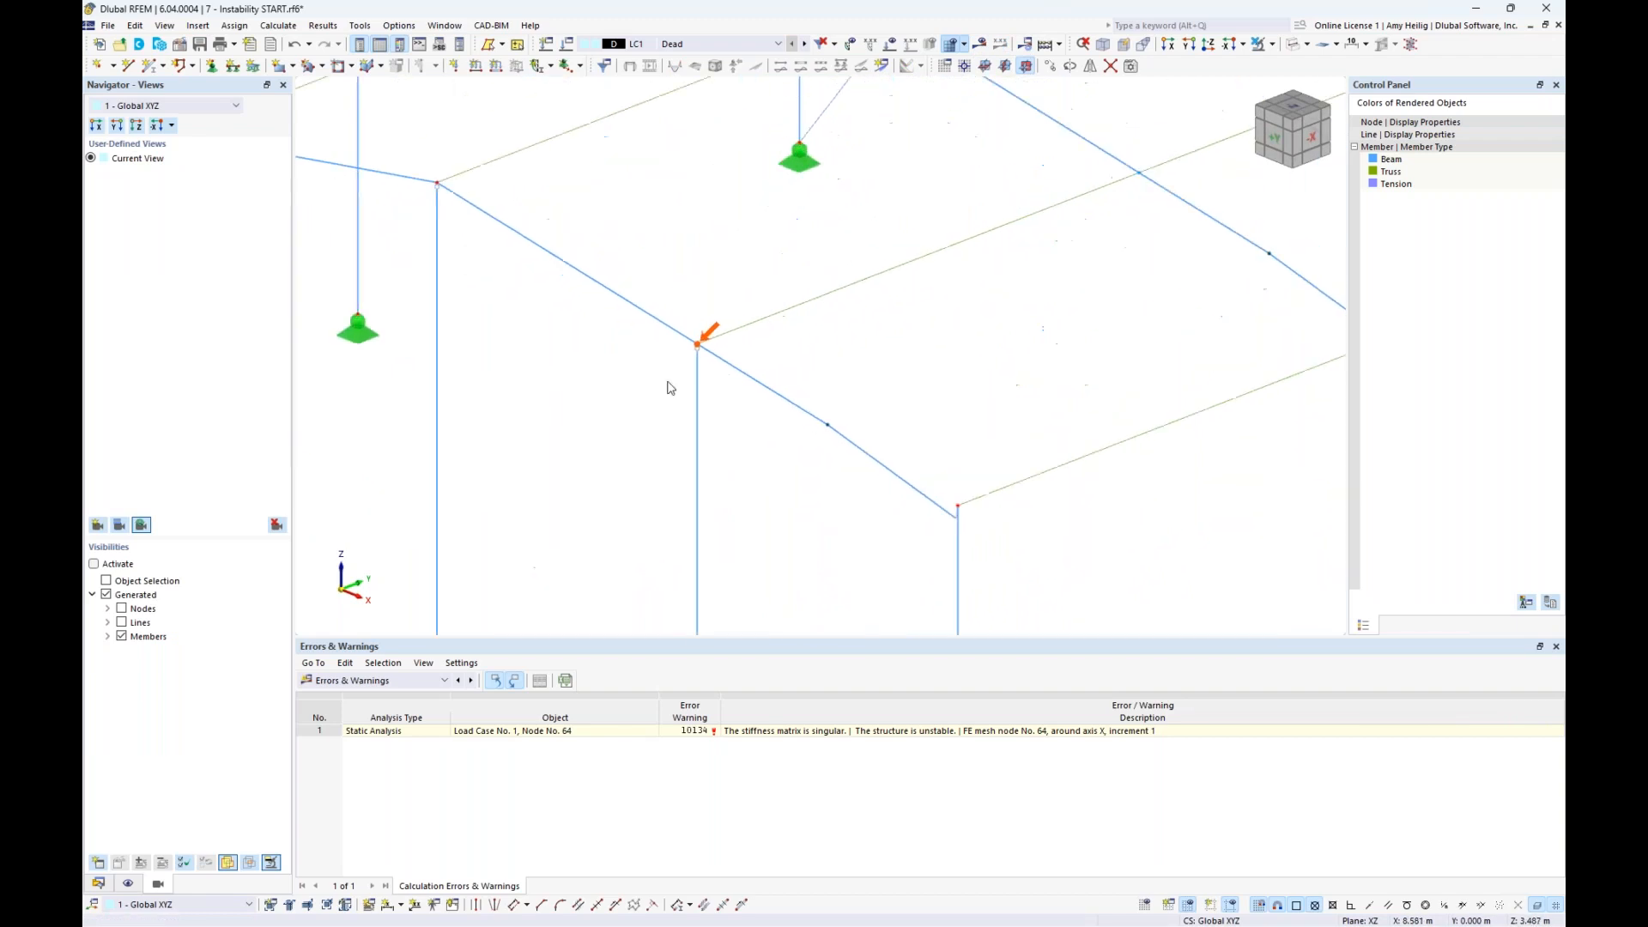
scroll(716, 328, up, 10)
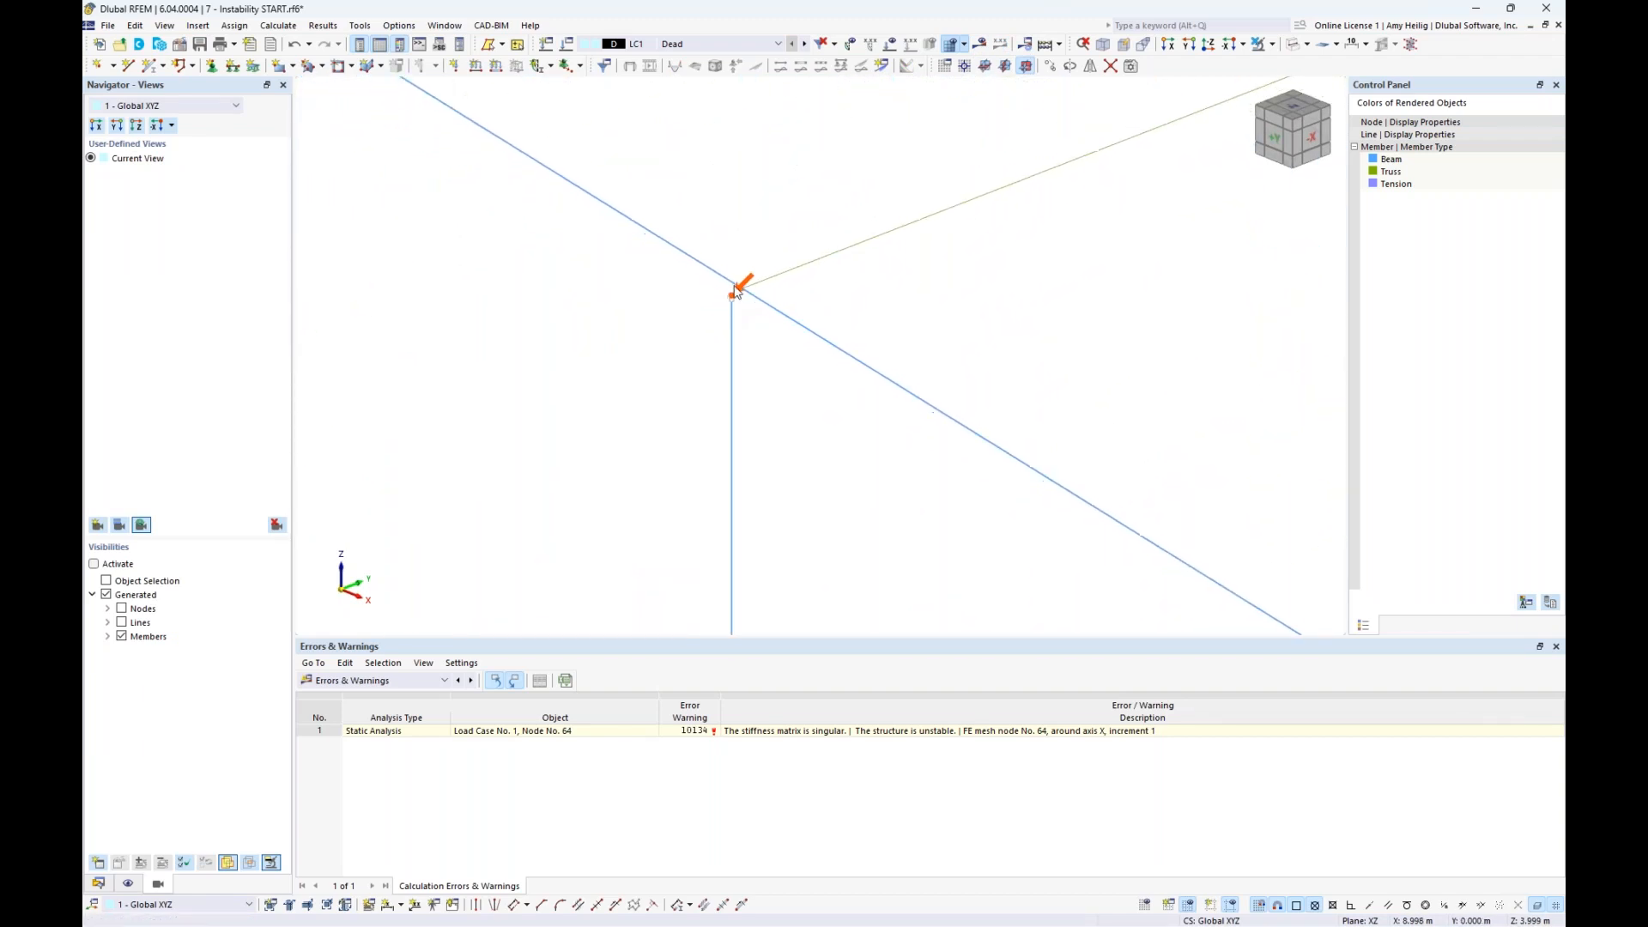
scroll(751, 319, up, 4)
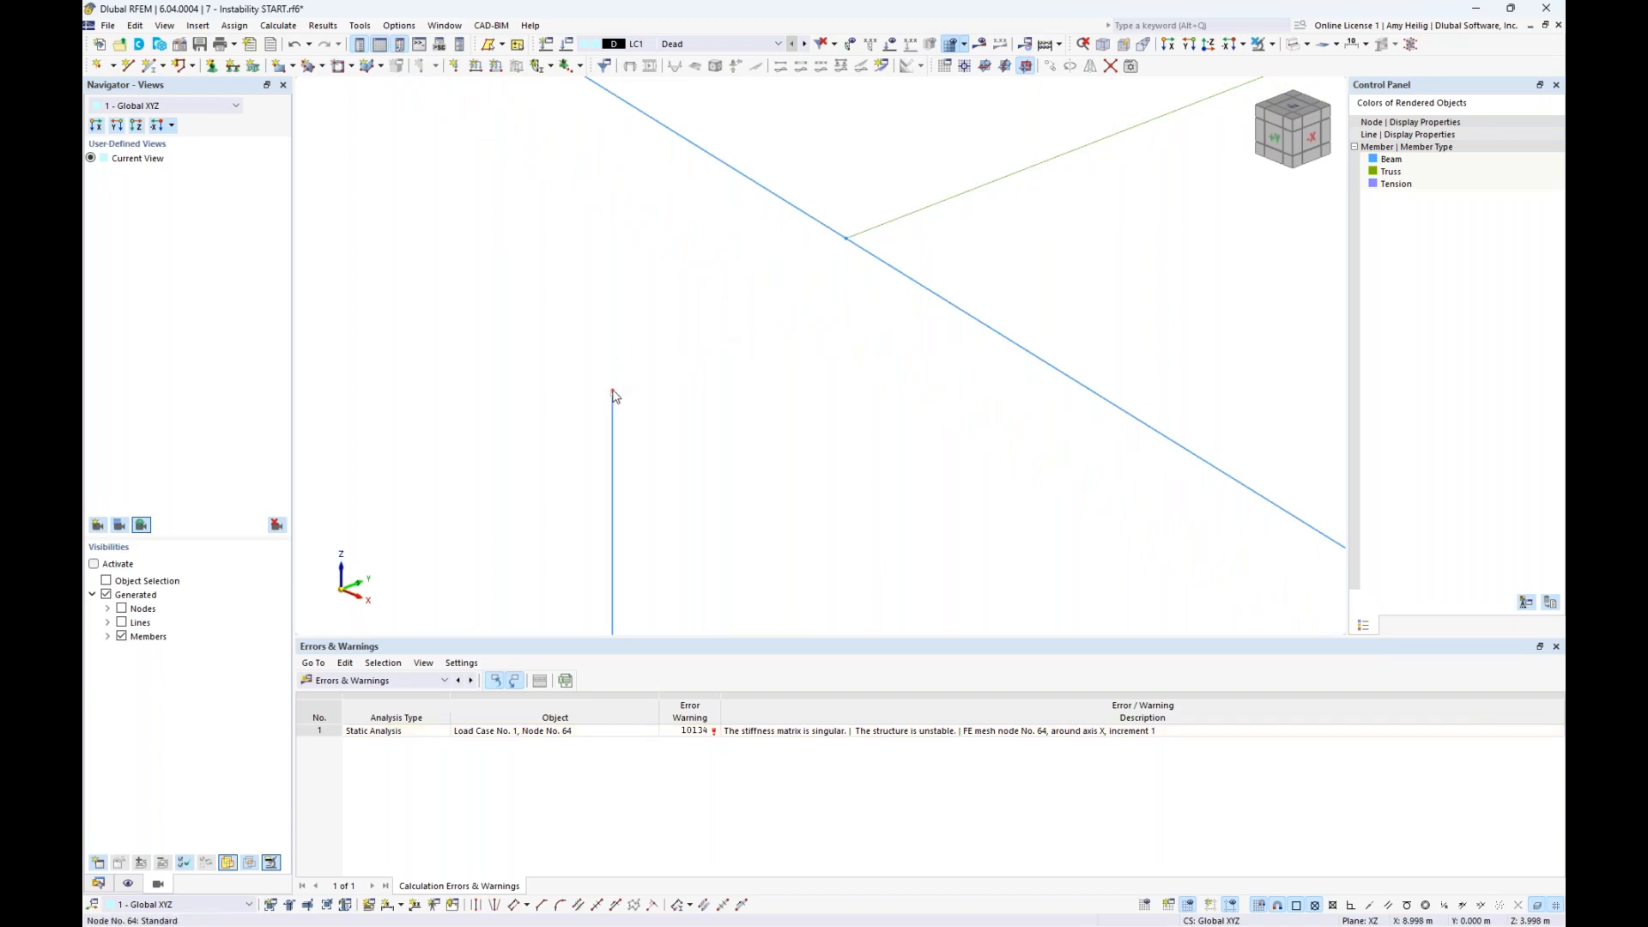
drag(616, 388, 857, 245)
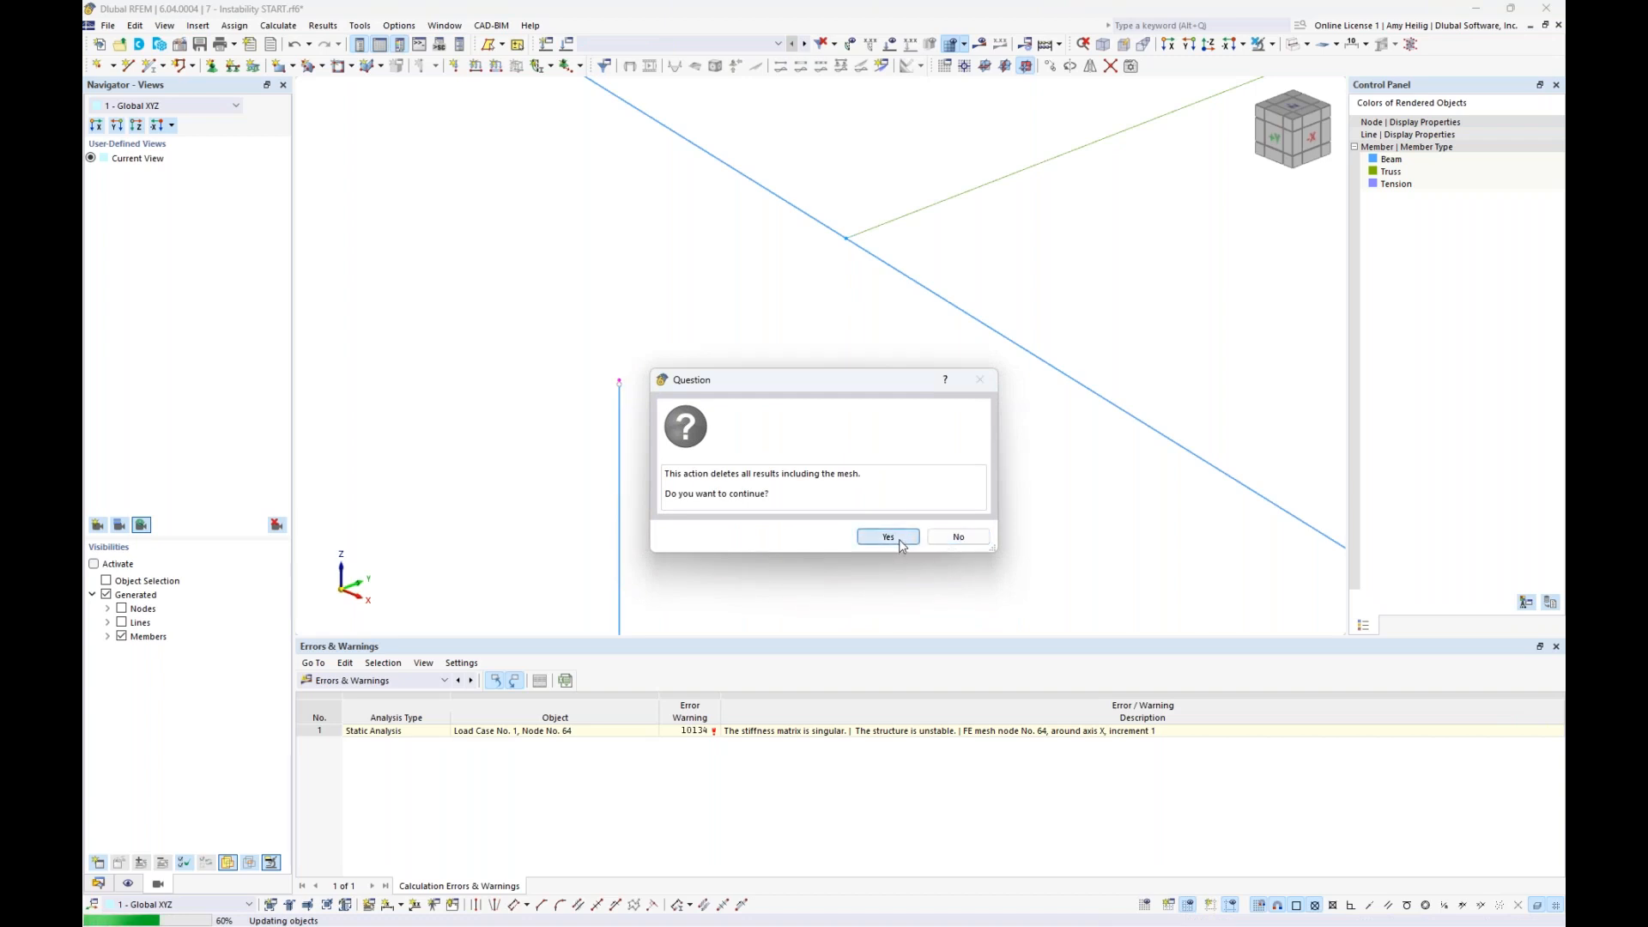
click(889, 536)
drag(620, 383, 847, 241)
scroll(880, 355, down, 10)
scroll(881, 356, down, 8)
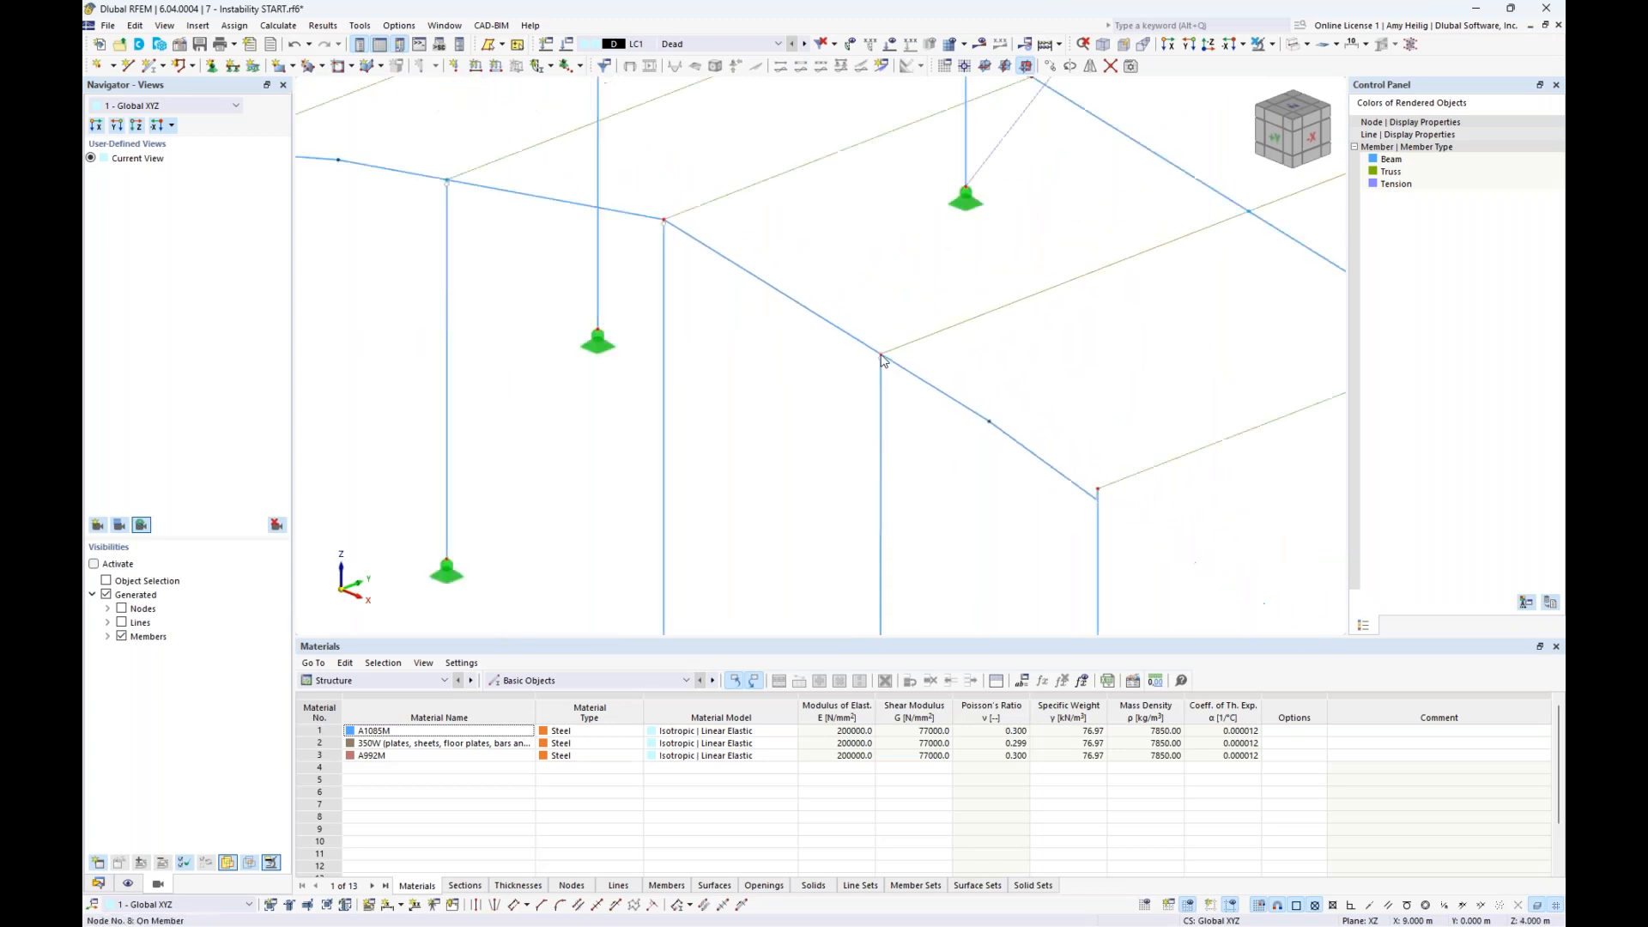
middle_drag(774, 521, 728, 515)
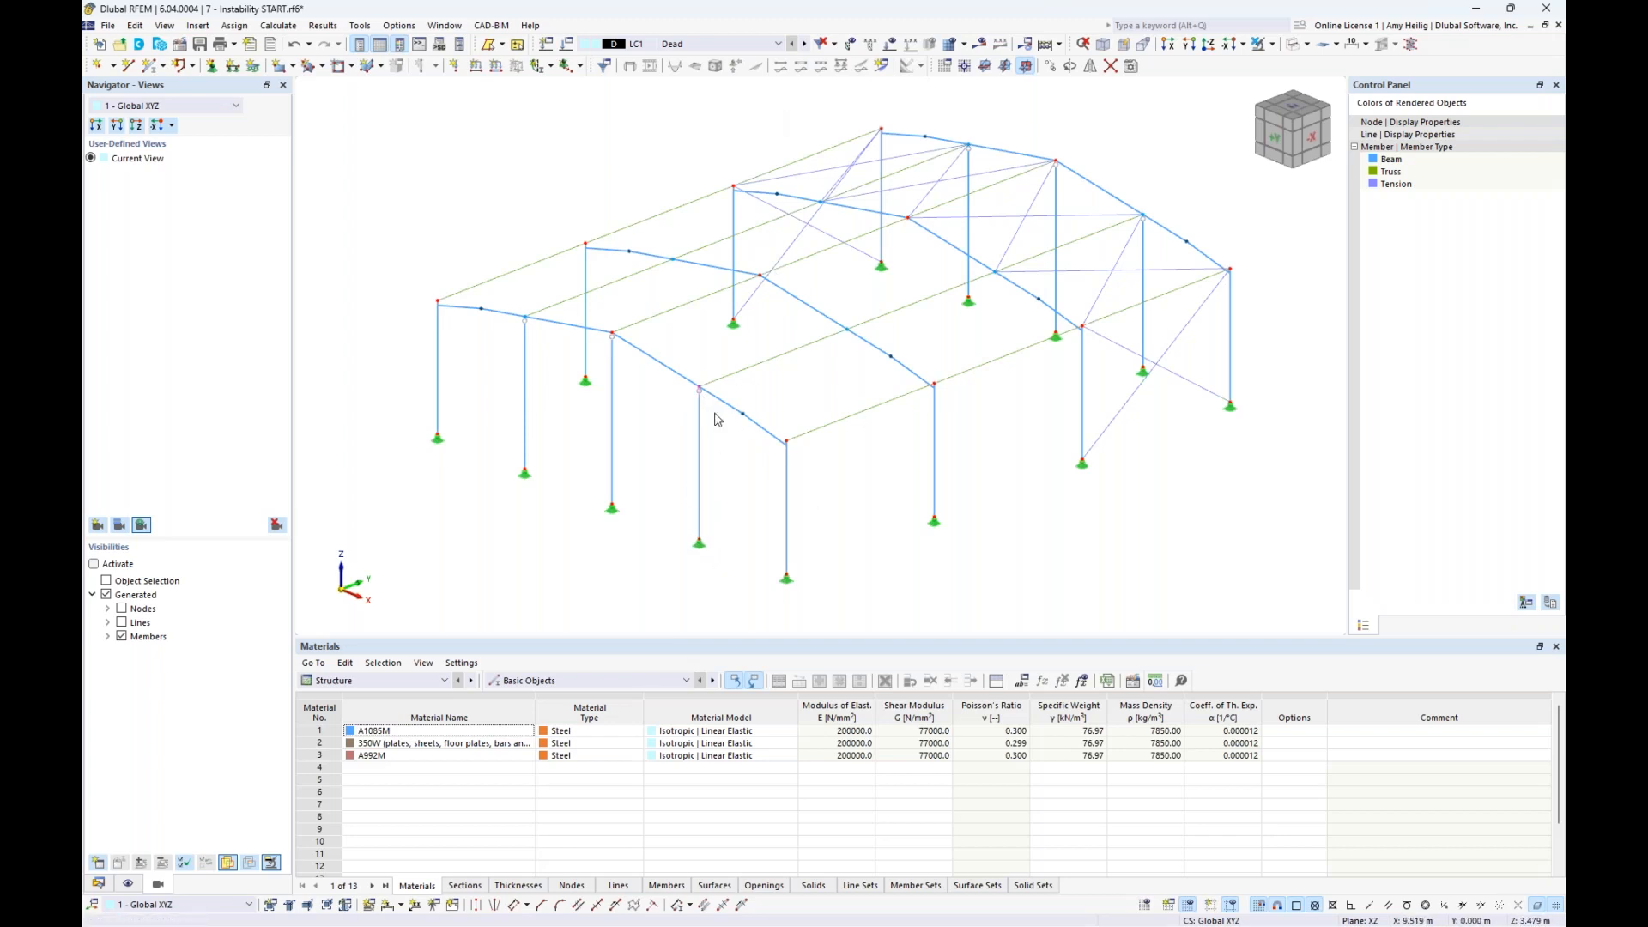
- Make load combination CO2 (1.25D + 1.50S) current and display its loads on the hall
click(714, 47)
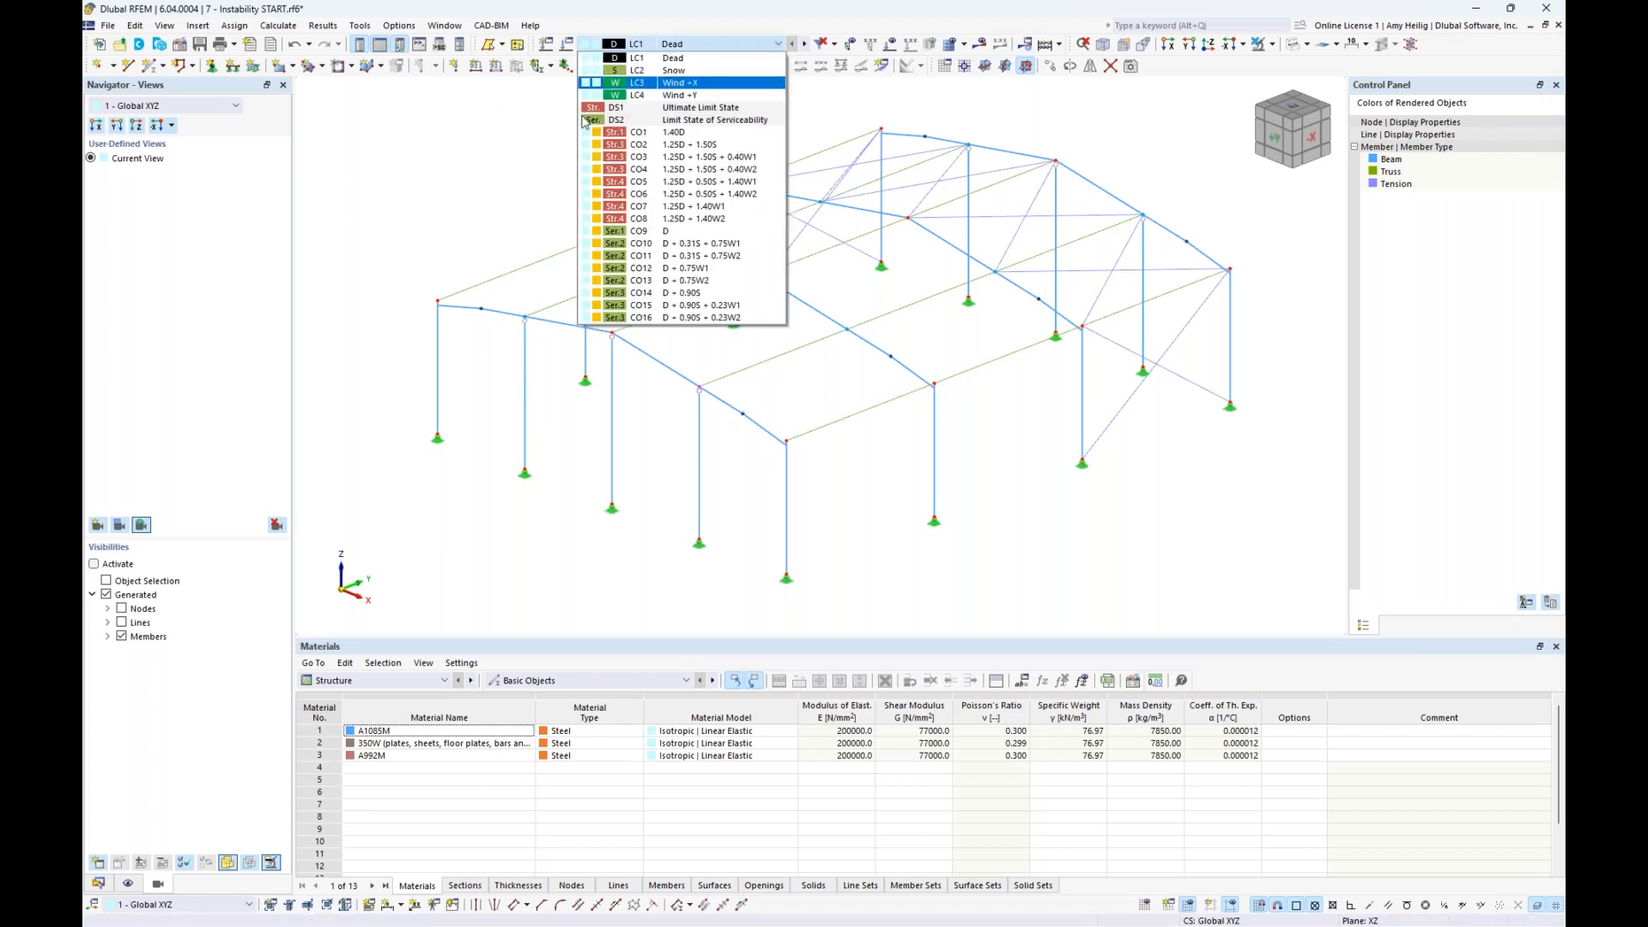
click(697, 145)
click(892, 46)
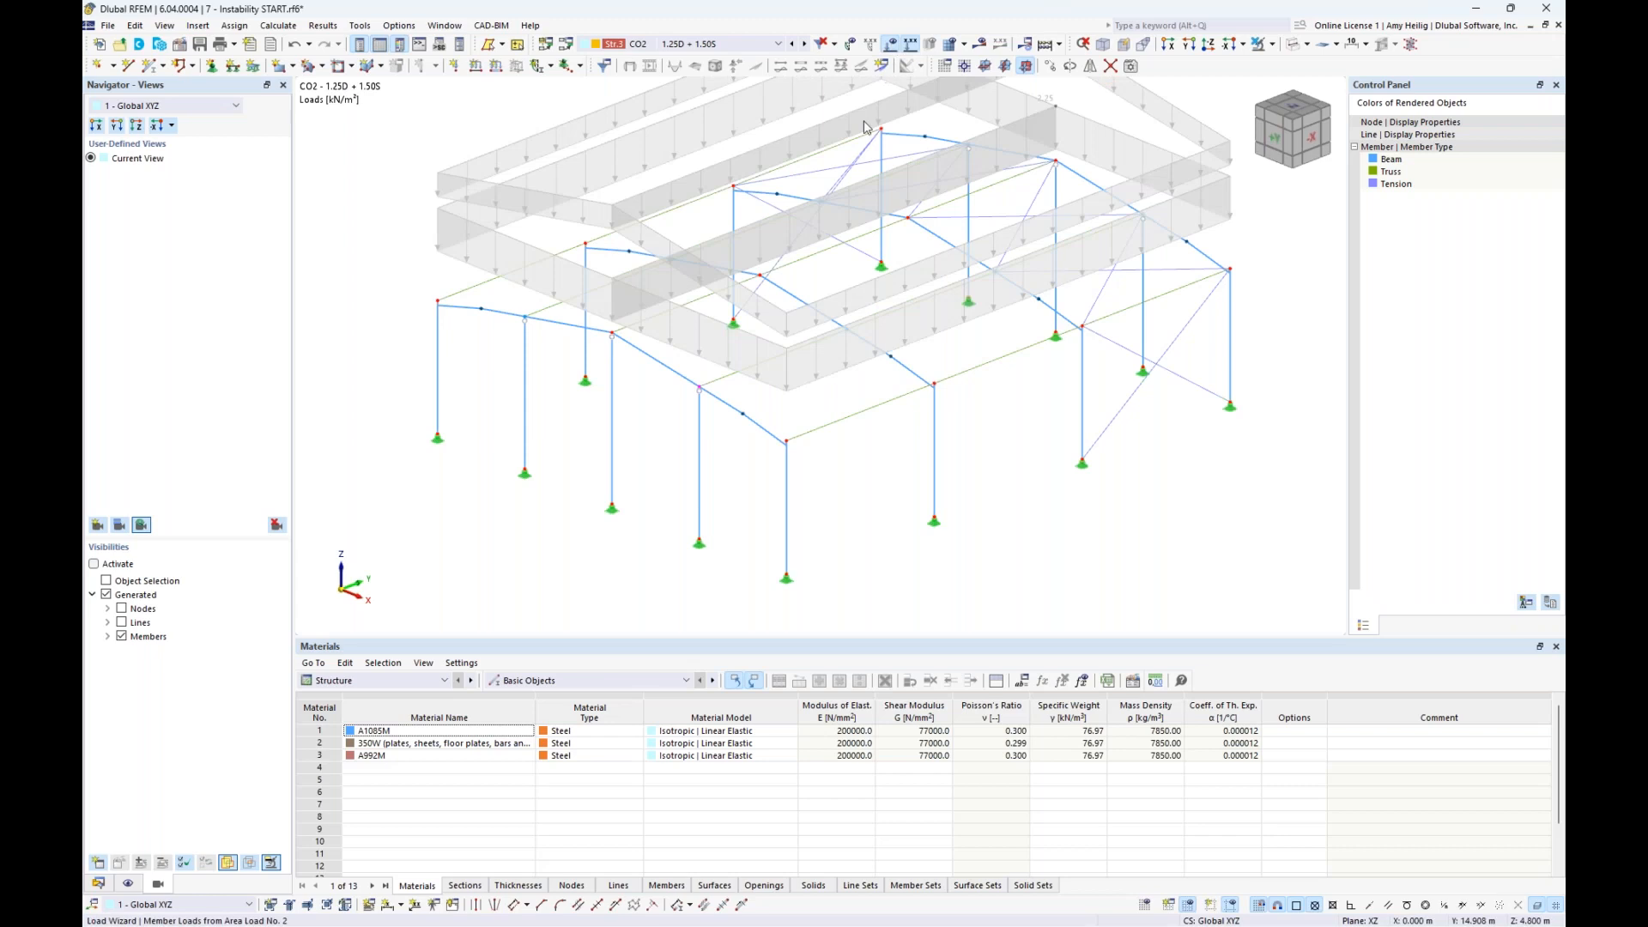
middle_drag(867, 225, 916, 317)
scroll(863, 344, down, 1)
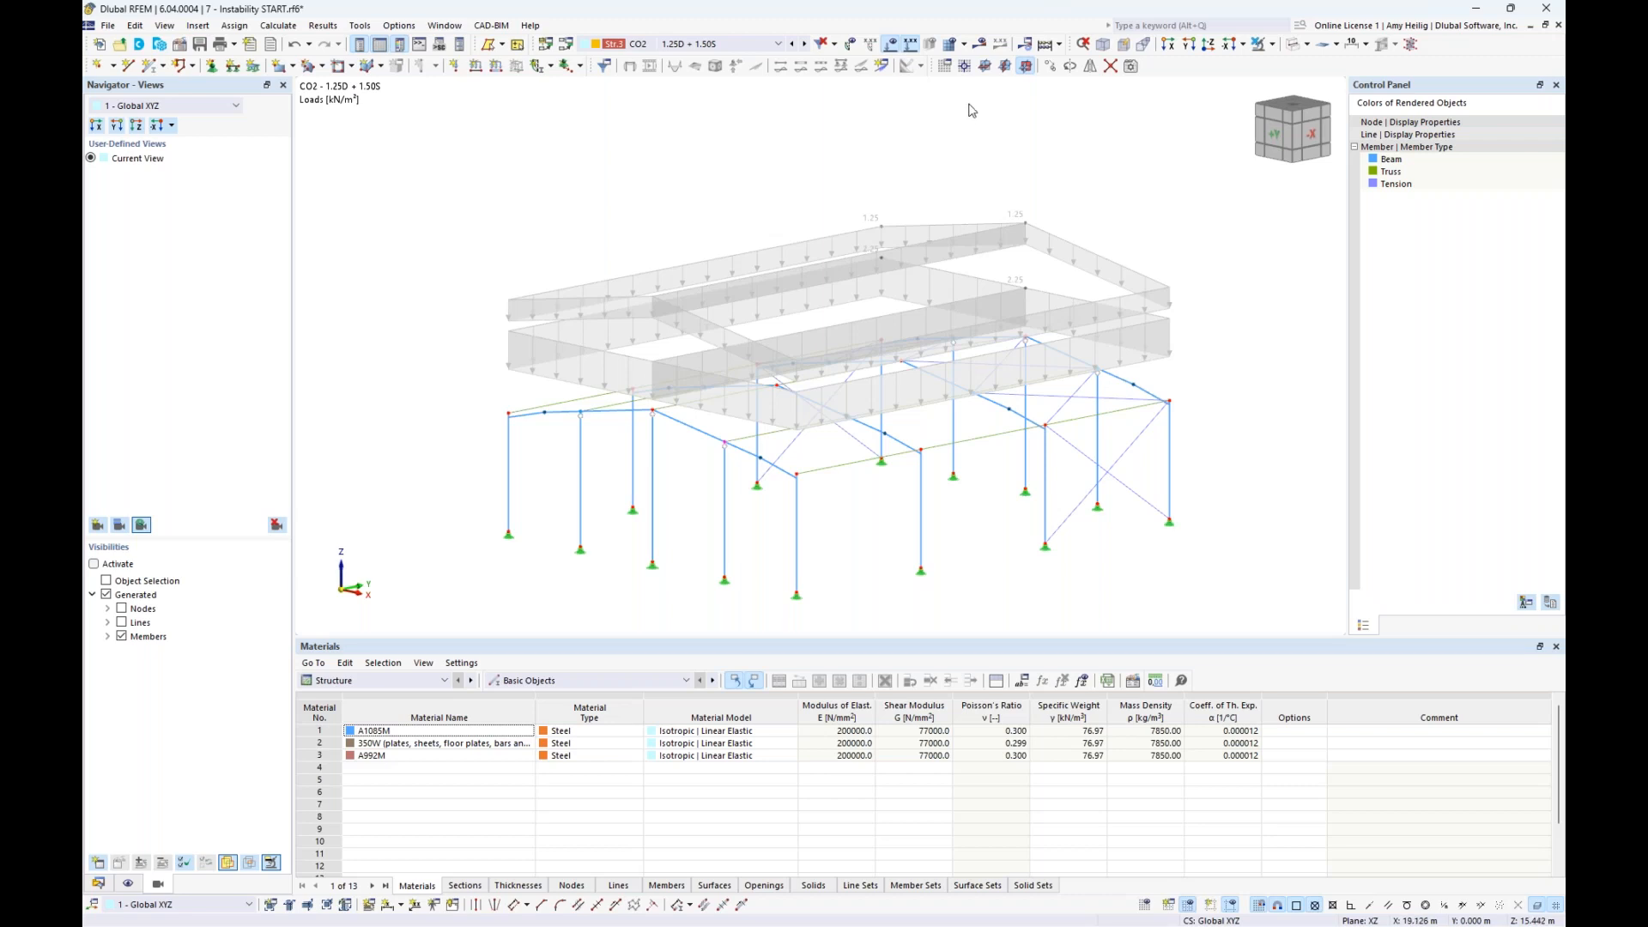
- Calculate CO2 and examine its error description in the Errors & Warnings table
click(982, 45)
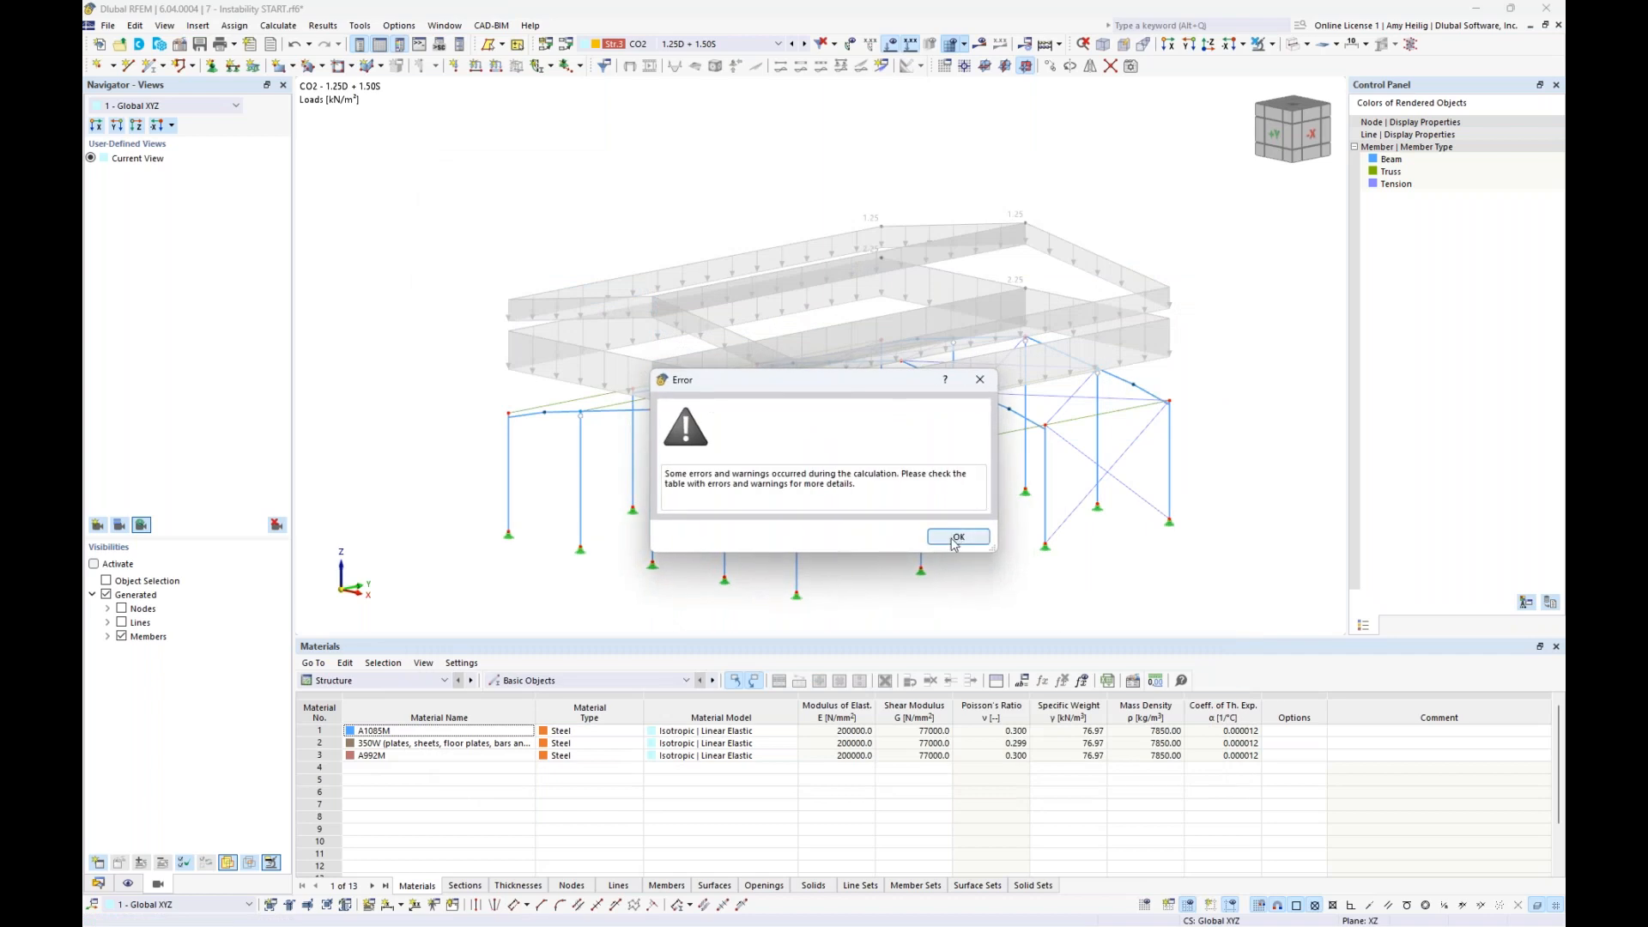
click(958, 536)
click(961, 731)
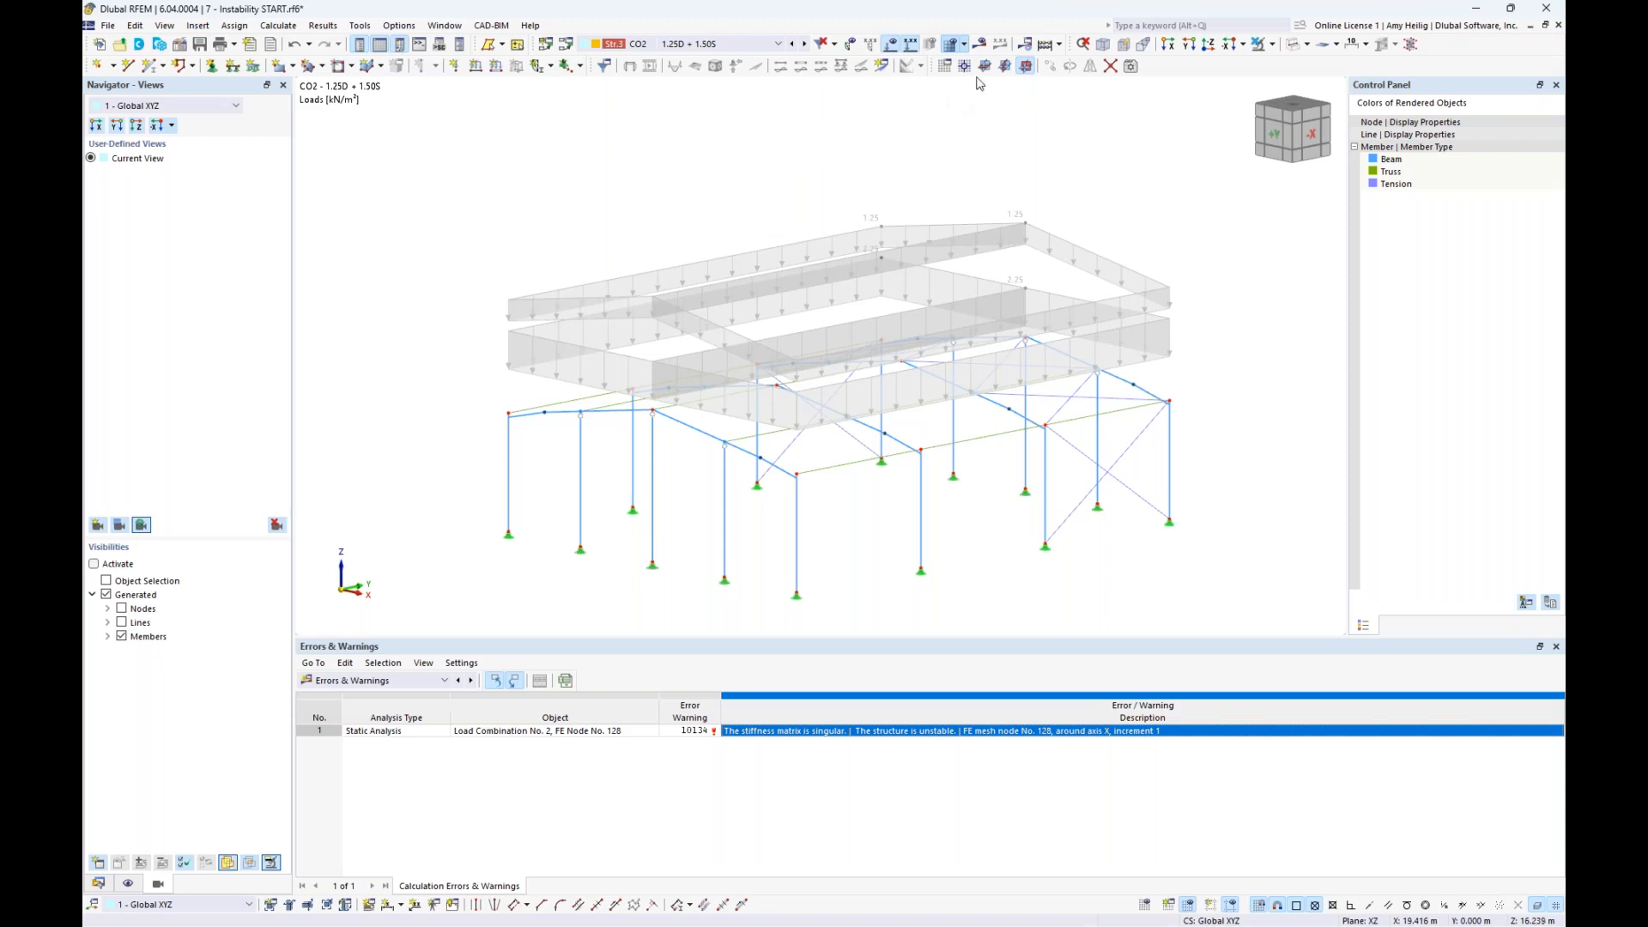
- Hide the loads and set CO2's static analysis settings to SA1 - Geometrically linear | Newton-Raphson
click(894, 46)
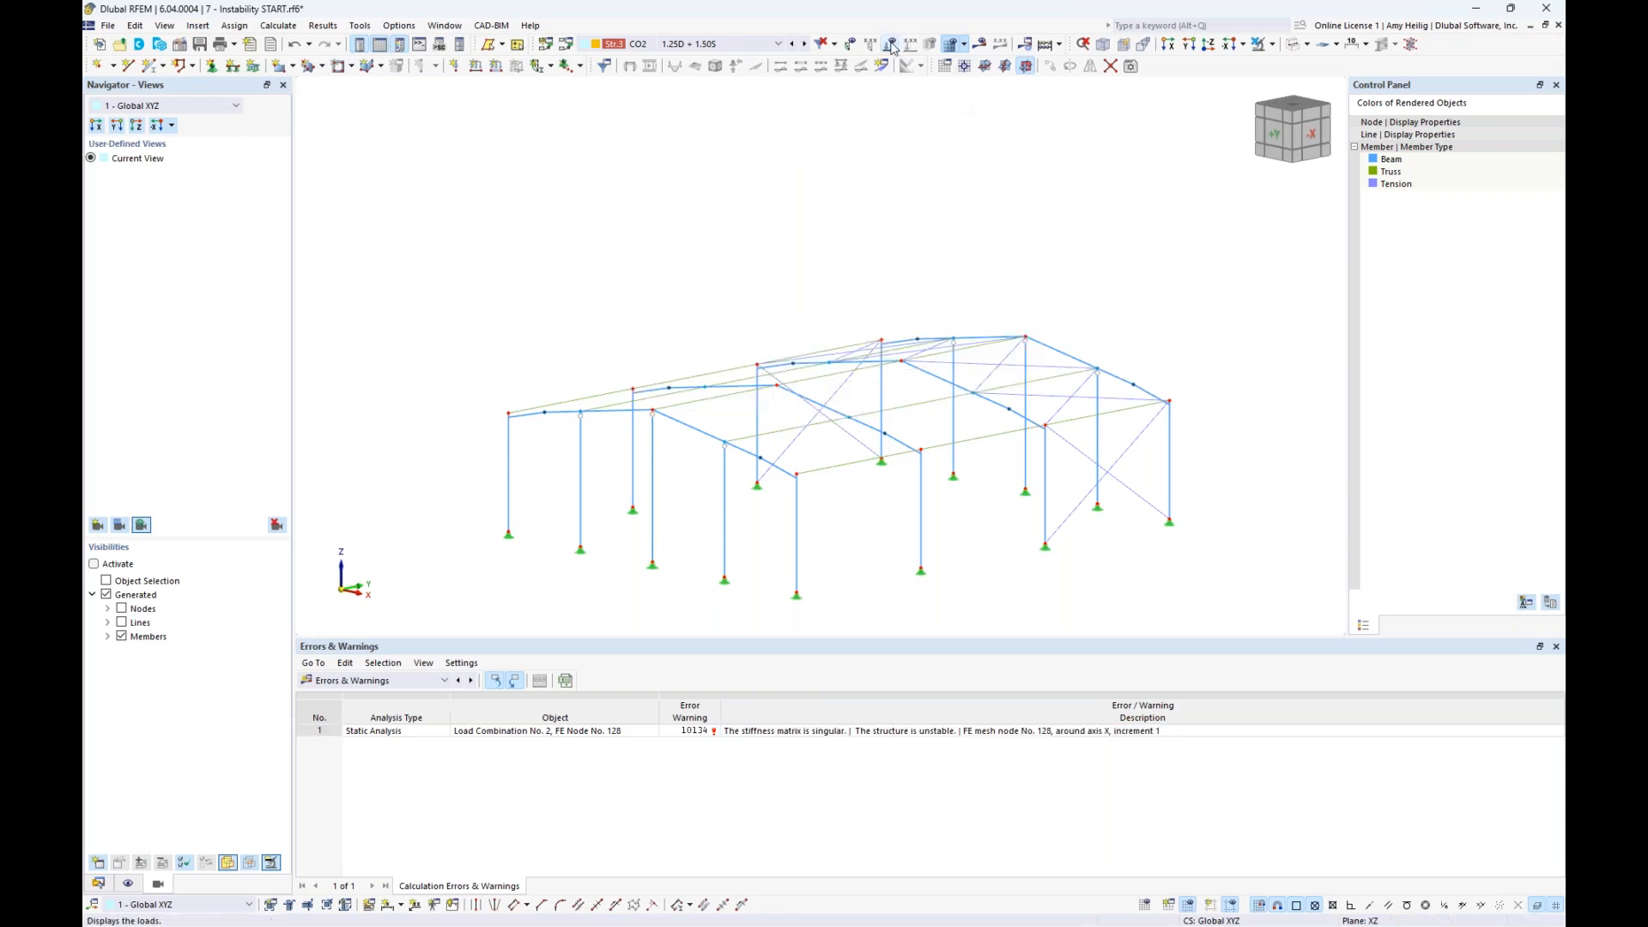
ctrl+middle_drag(832, 316, 721, 235)
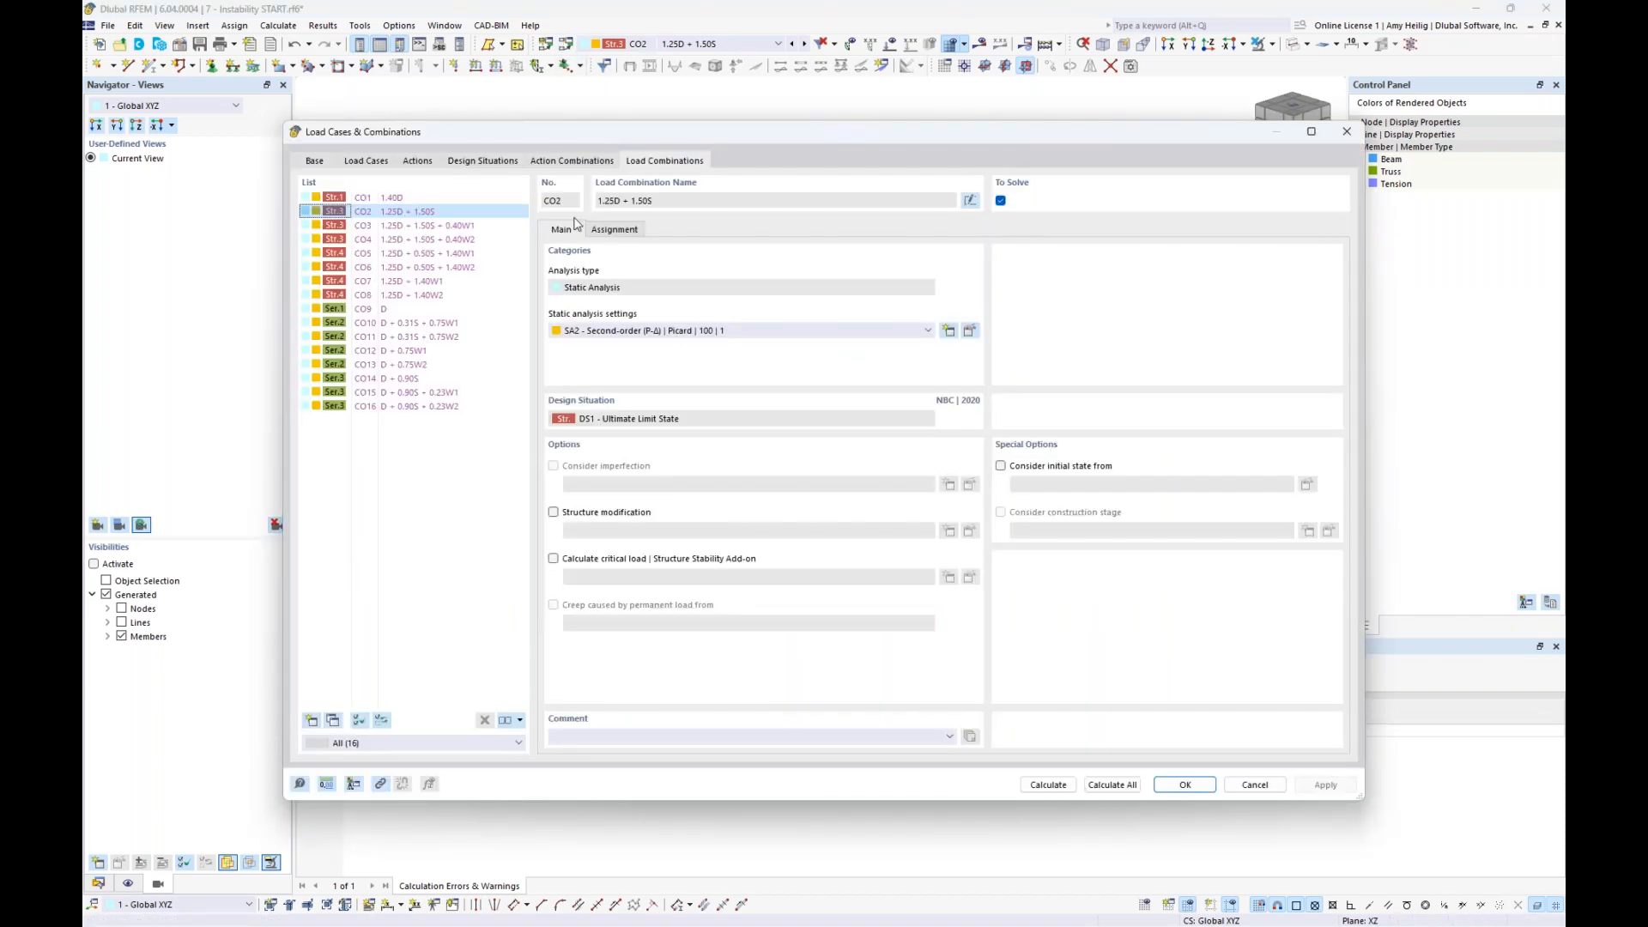
click(663, 334)
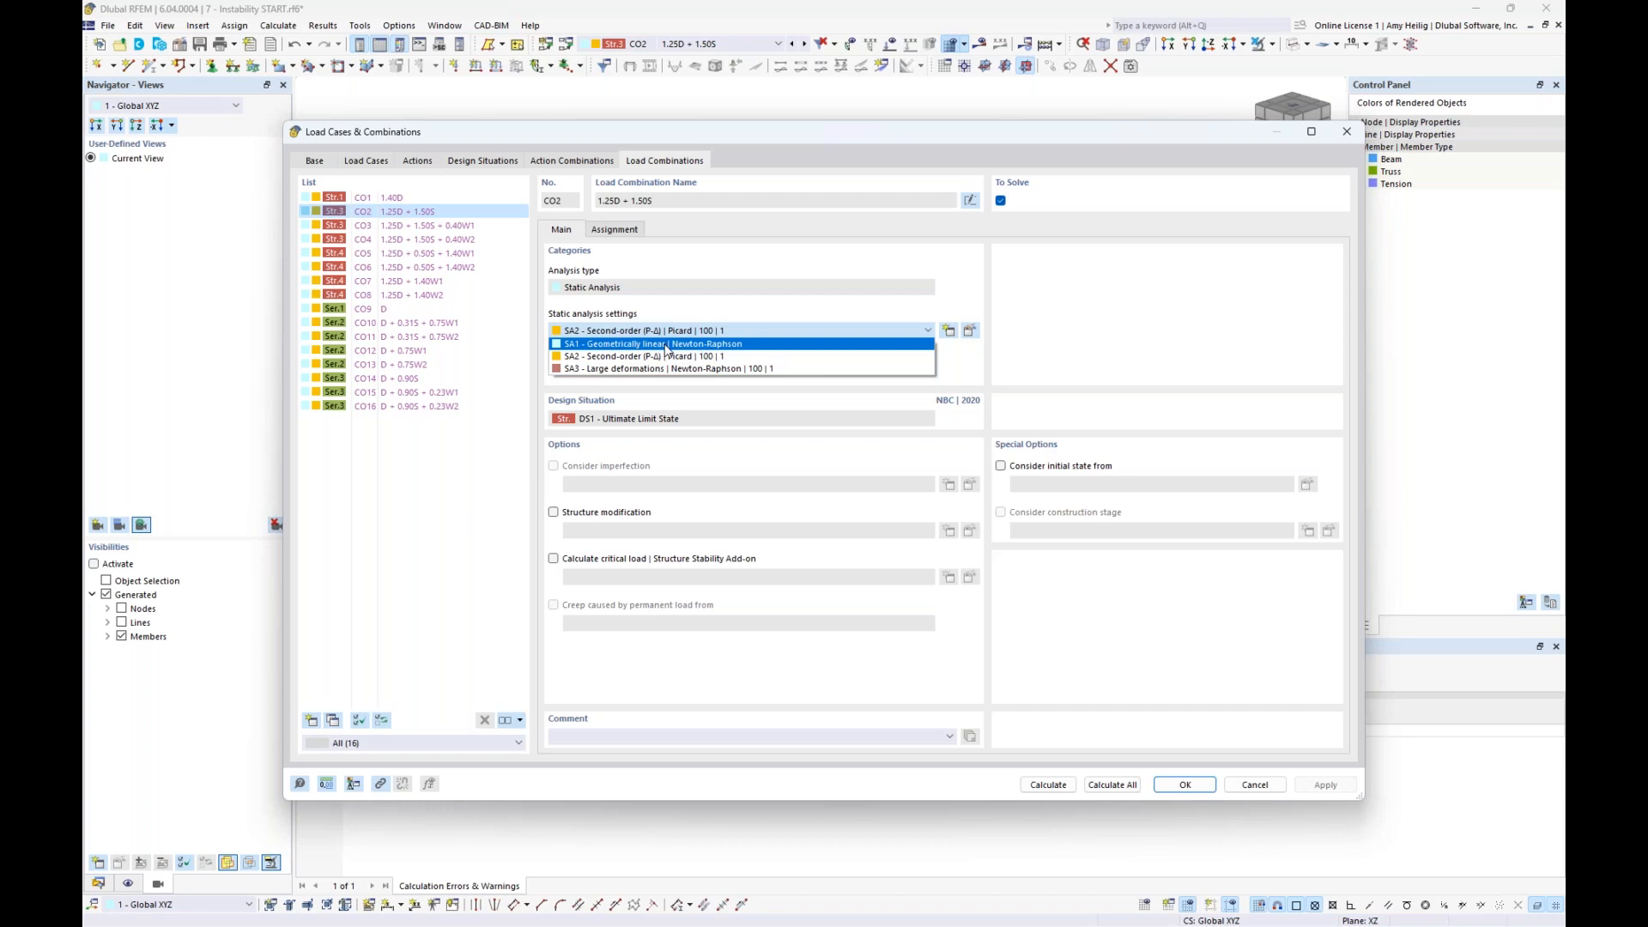
click(666, 344)
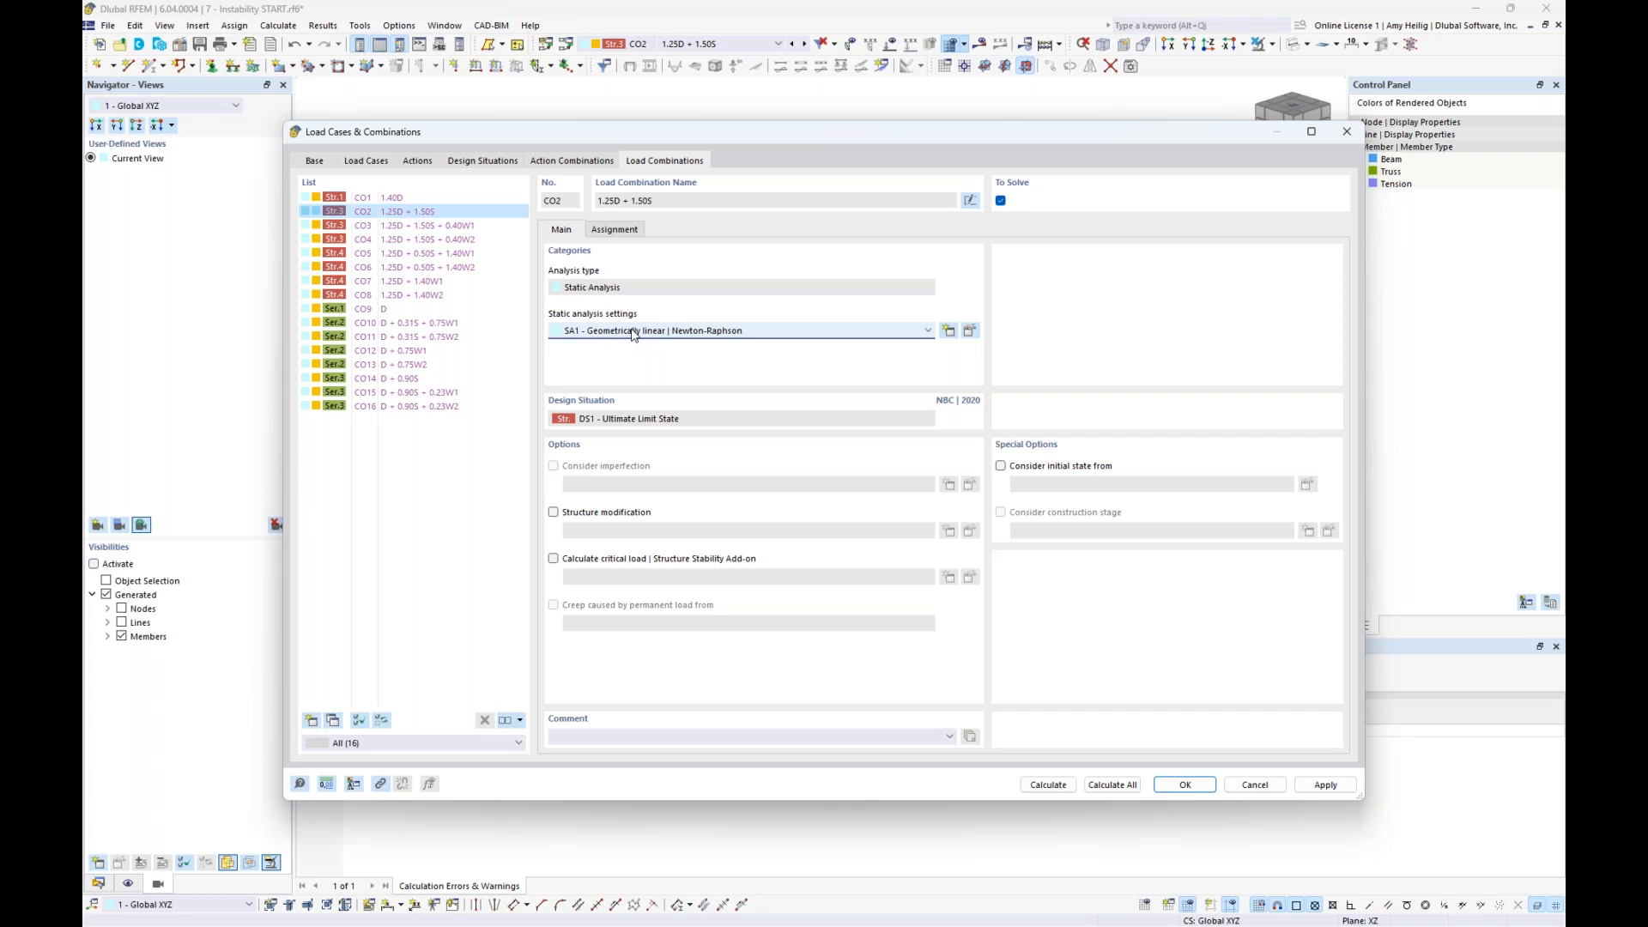
- Activate the critical load calculation for CO2 with ST1 - Eigenvalue method (linear) | Lanczos, and calculate the combination
click(554, 560)
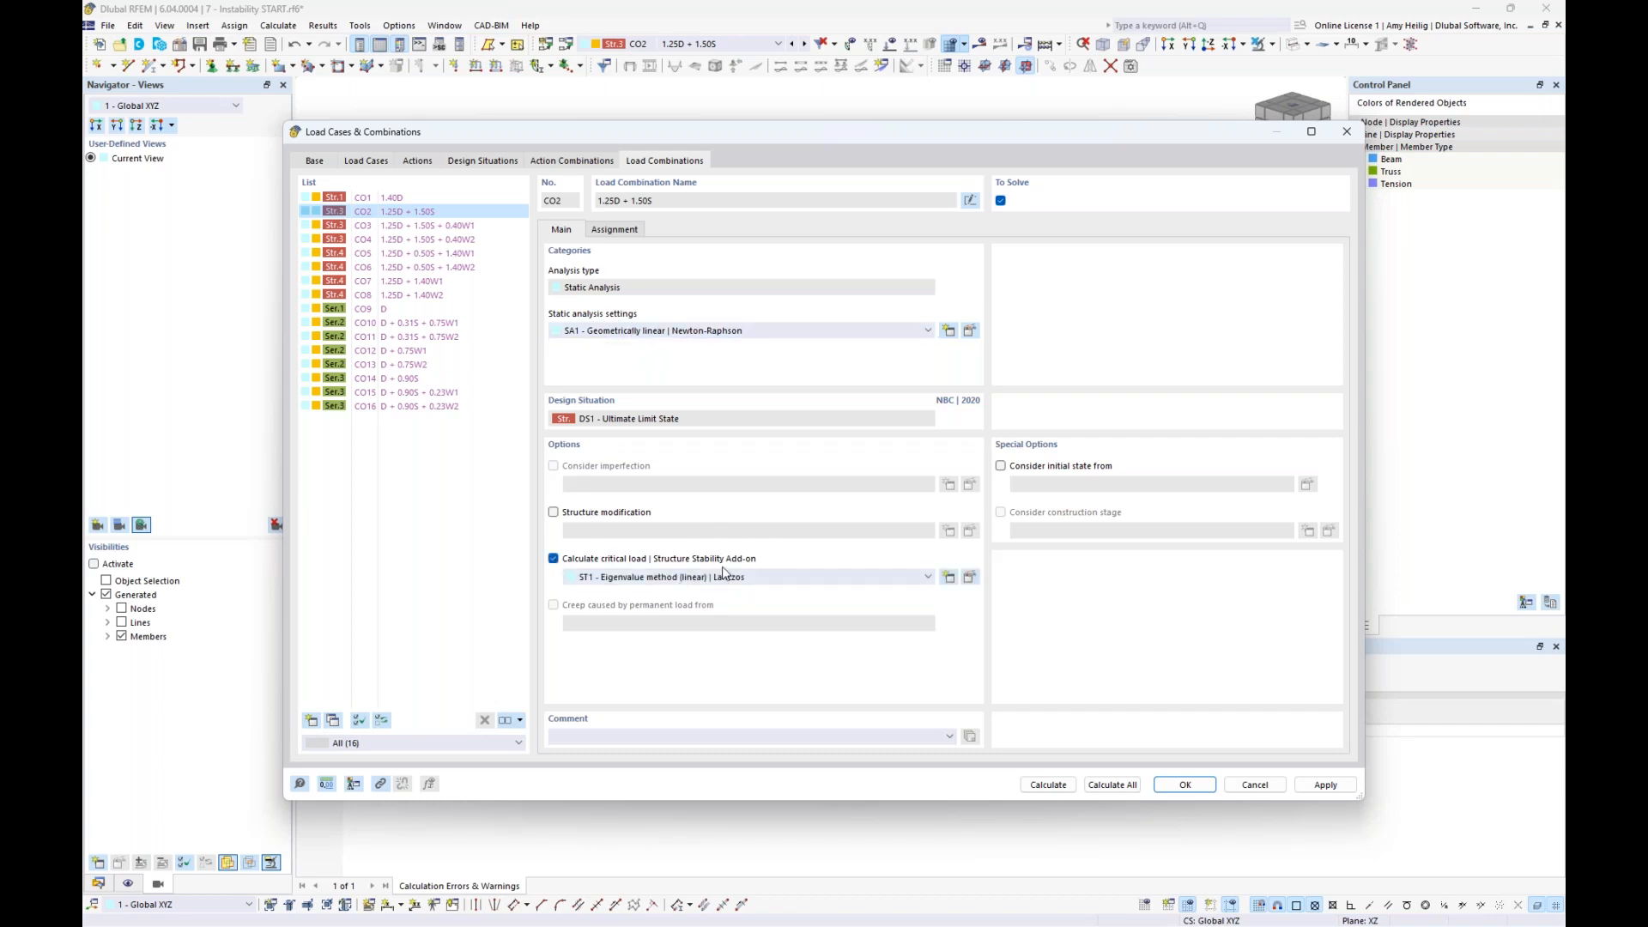
click(970, 579)
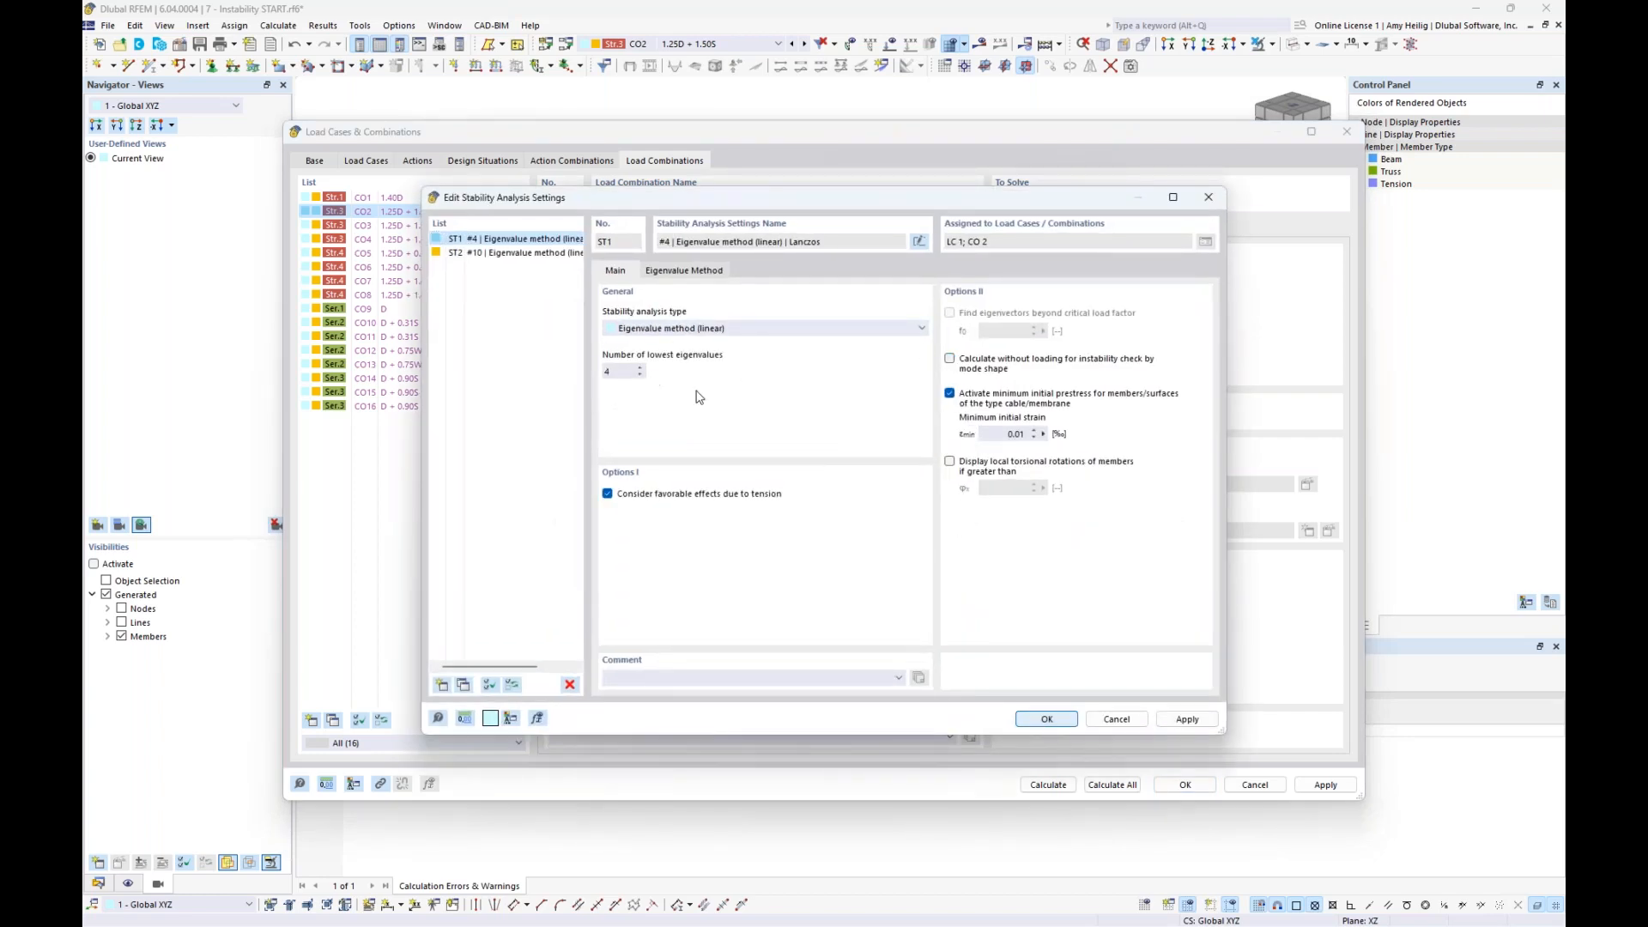
double_click(628, 367)
click(1043, 720)
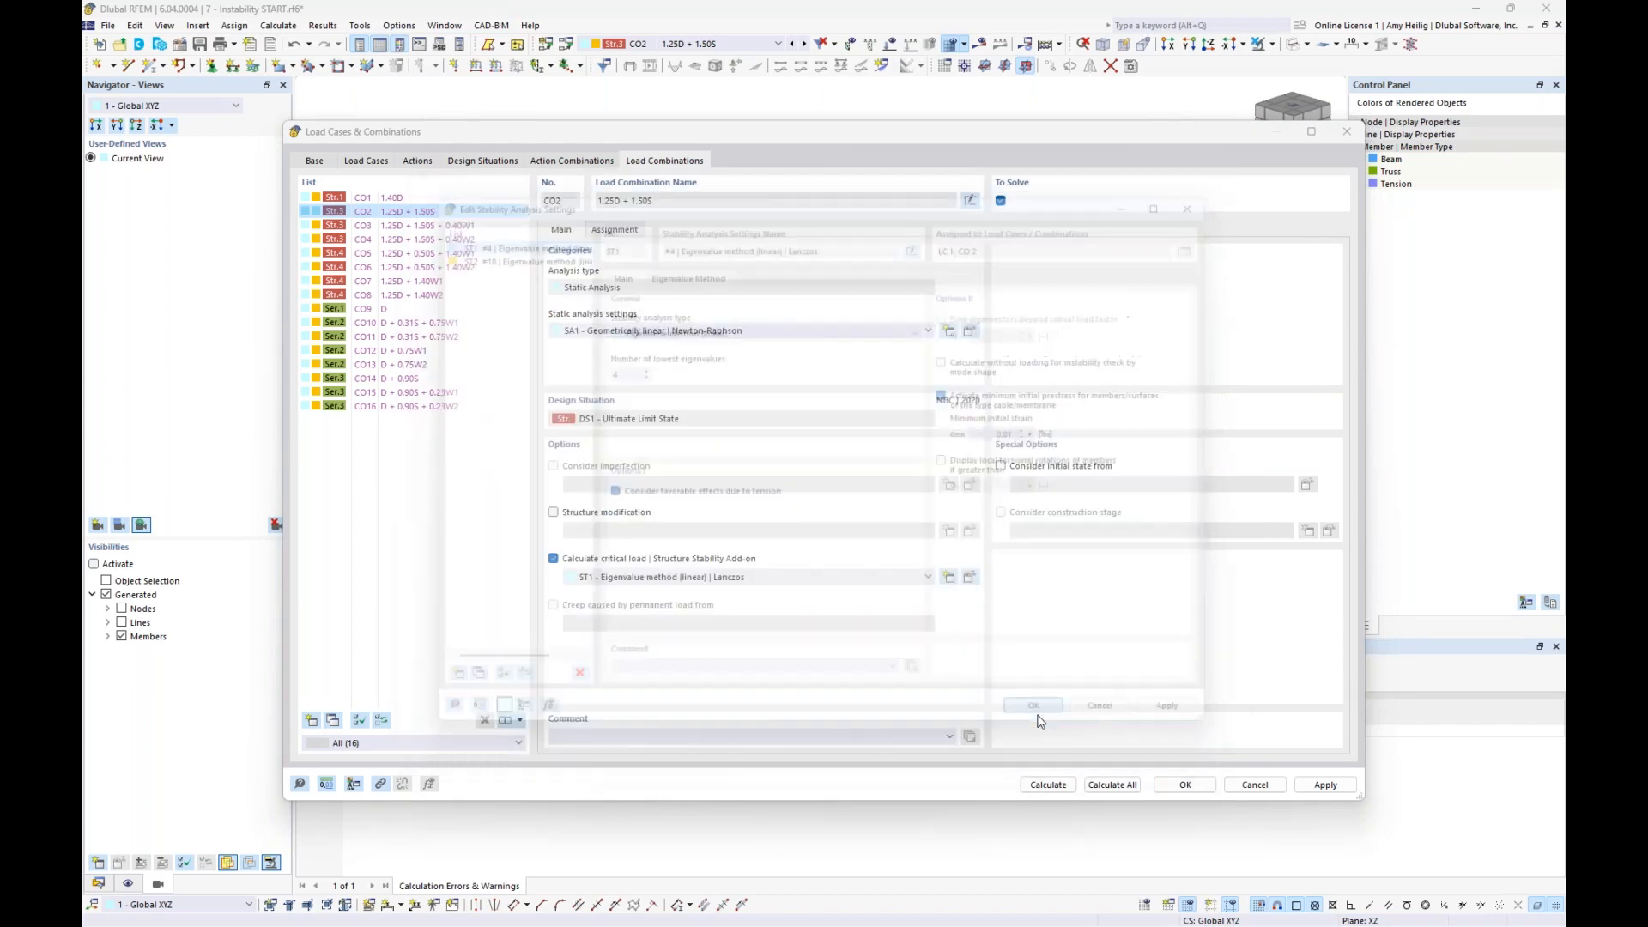
click(1046, 786)
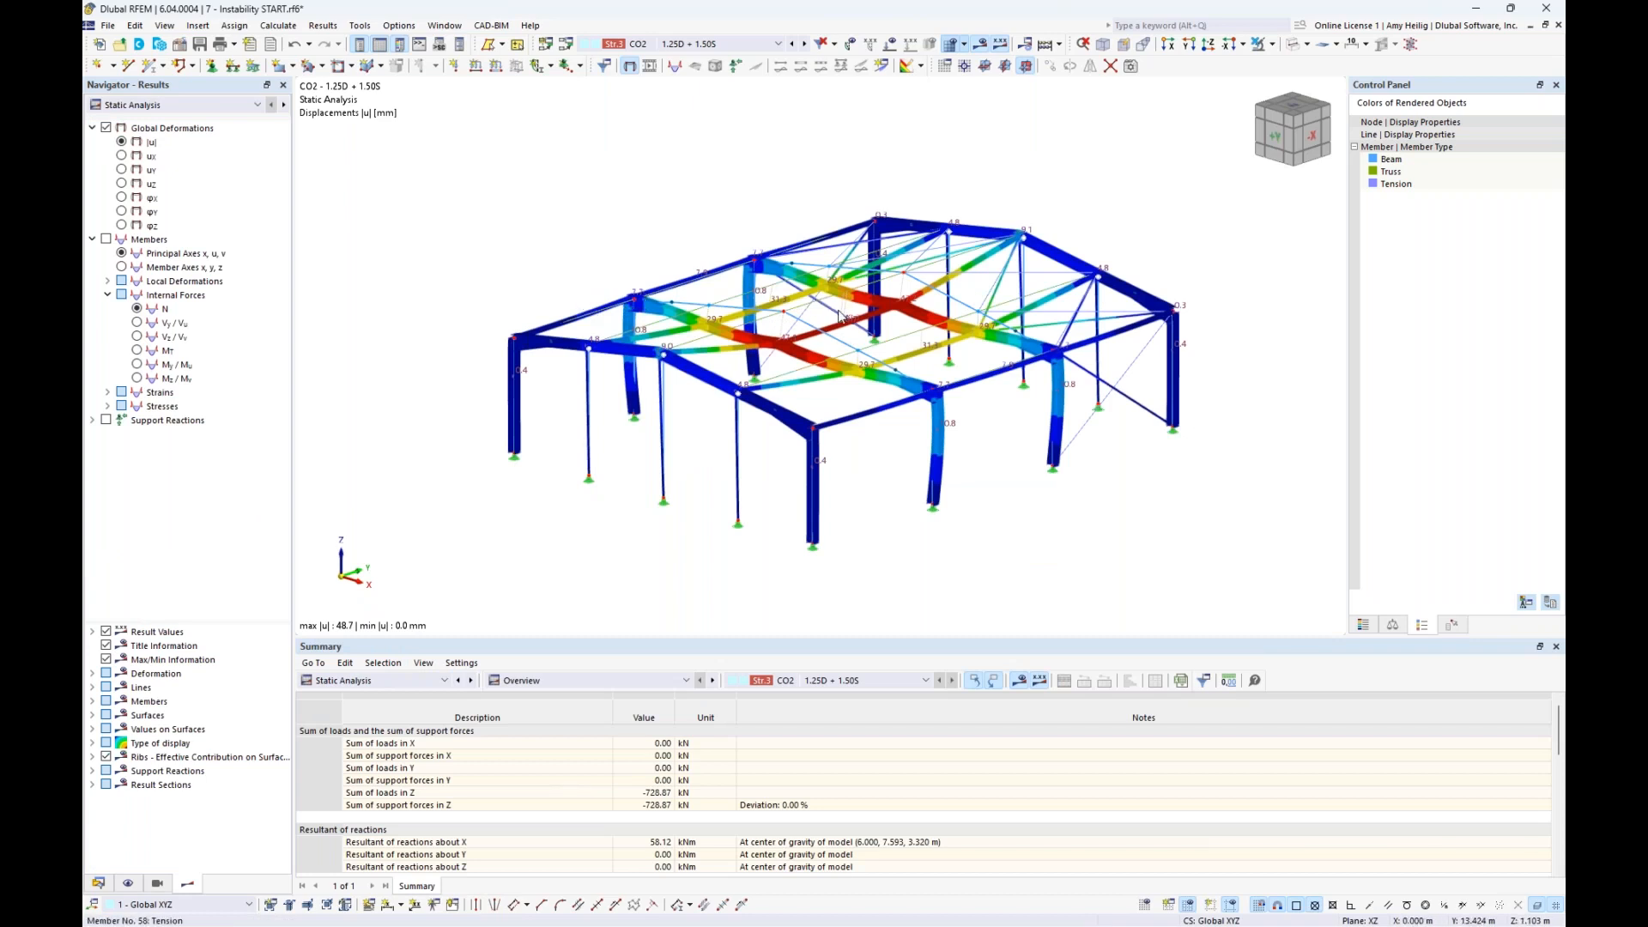
- Switch the CO2 results from static to stability analysis and examine mode shape 1 on the hall
middle_drag(626, 253, 600, 235)
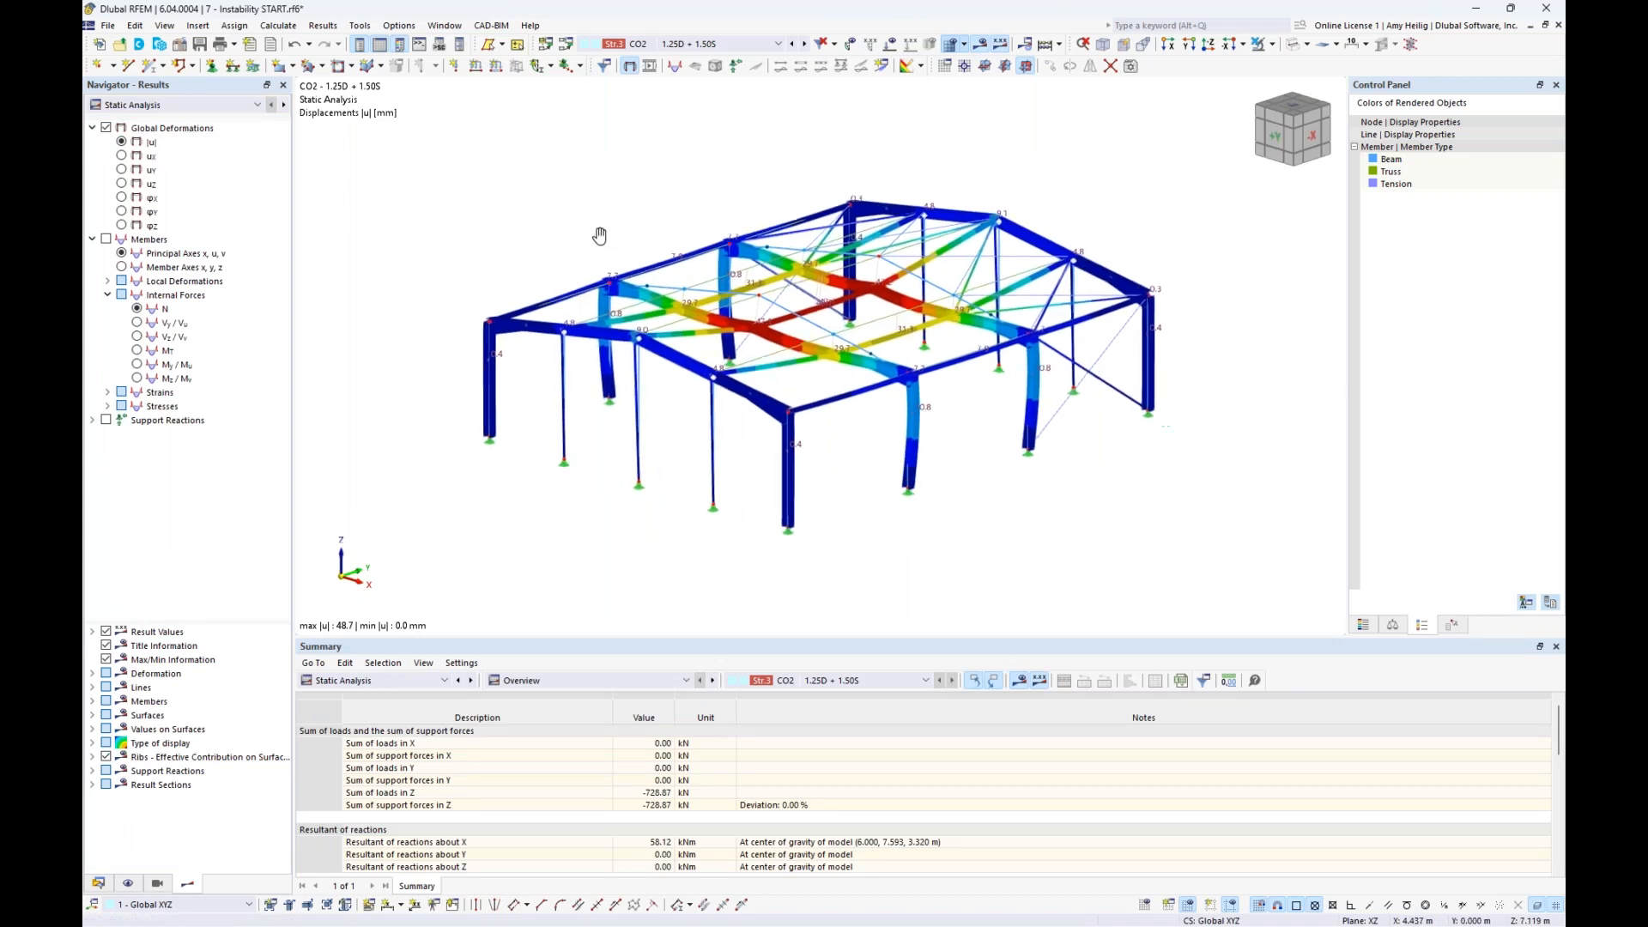
scroll(696, 243, up, 1)
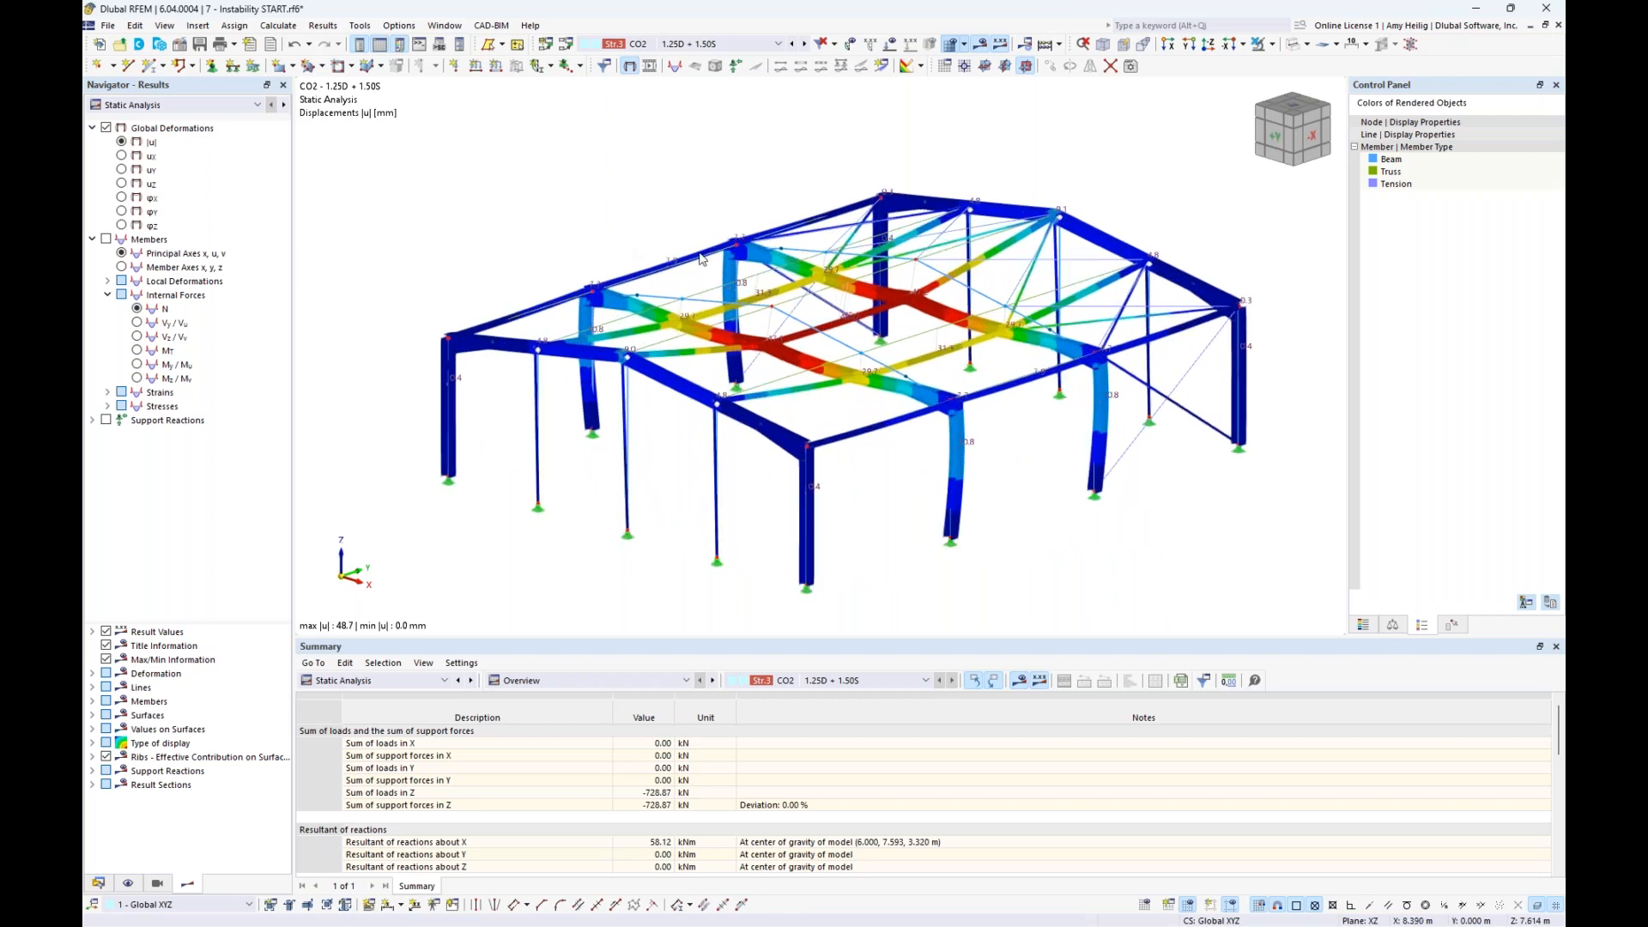
click(171, 104)
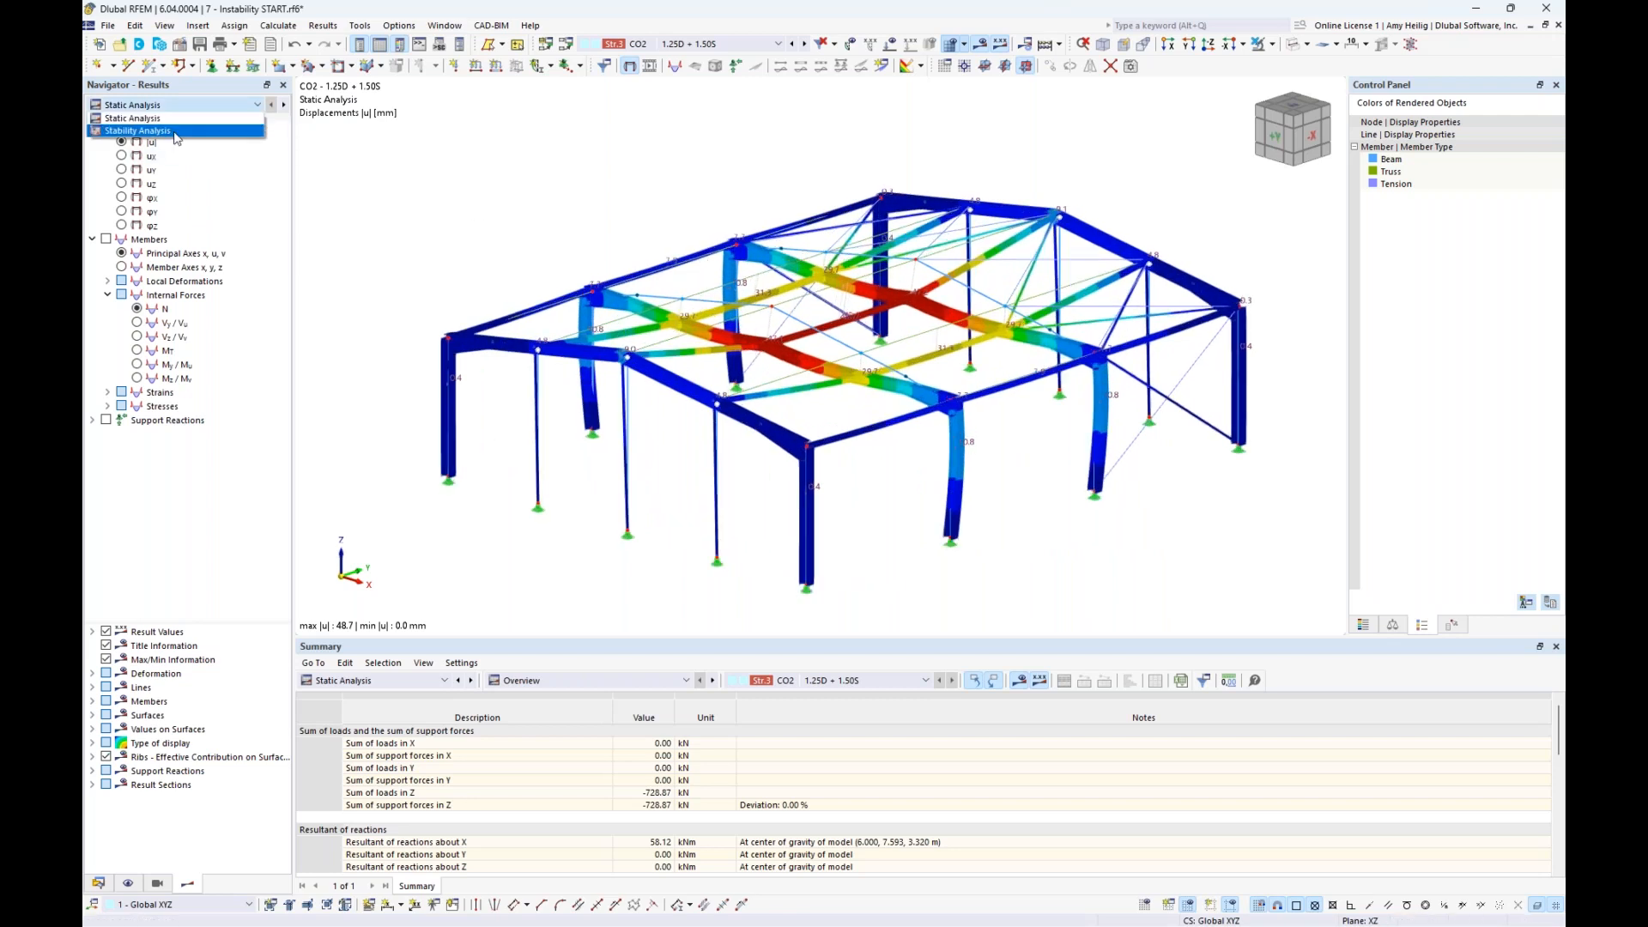
click(172, 131)
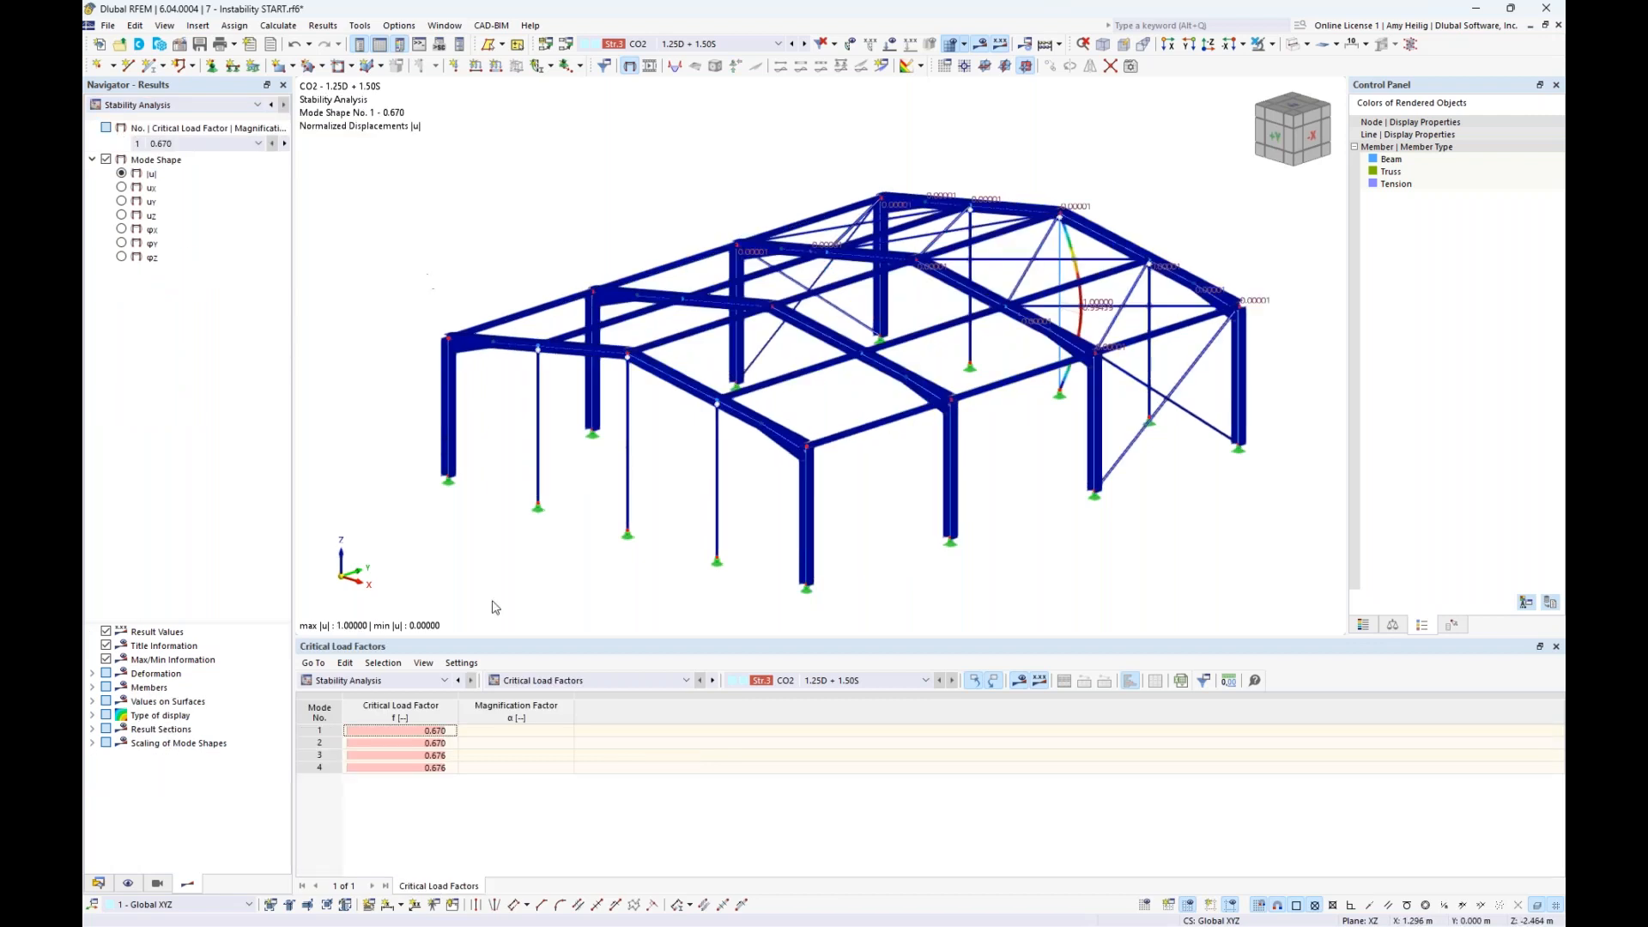
ctrl+middle_drag(1177, 461, 863, 420)
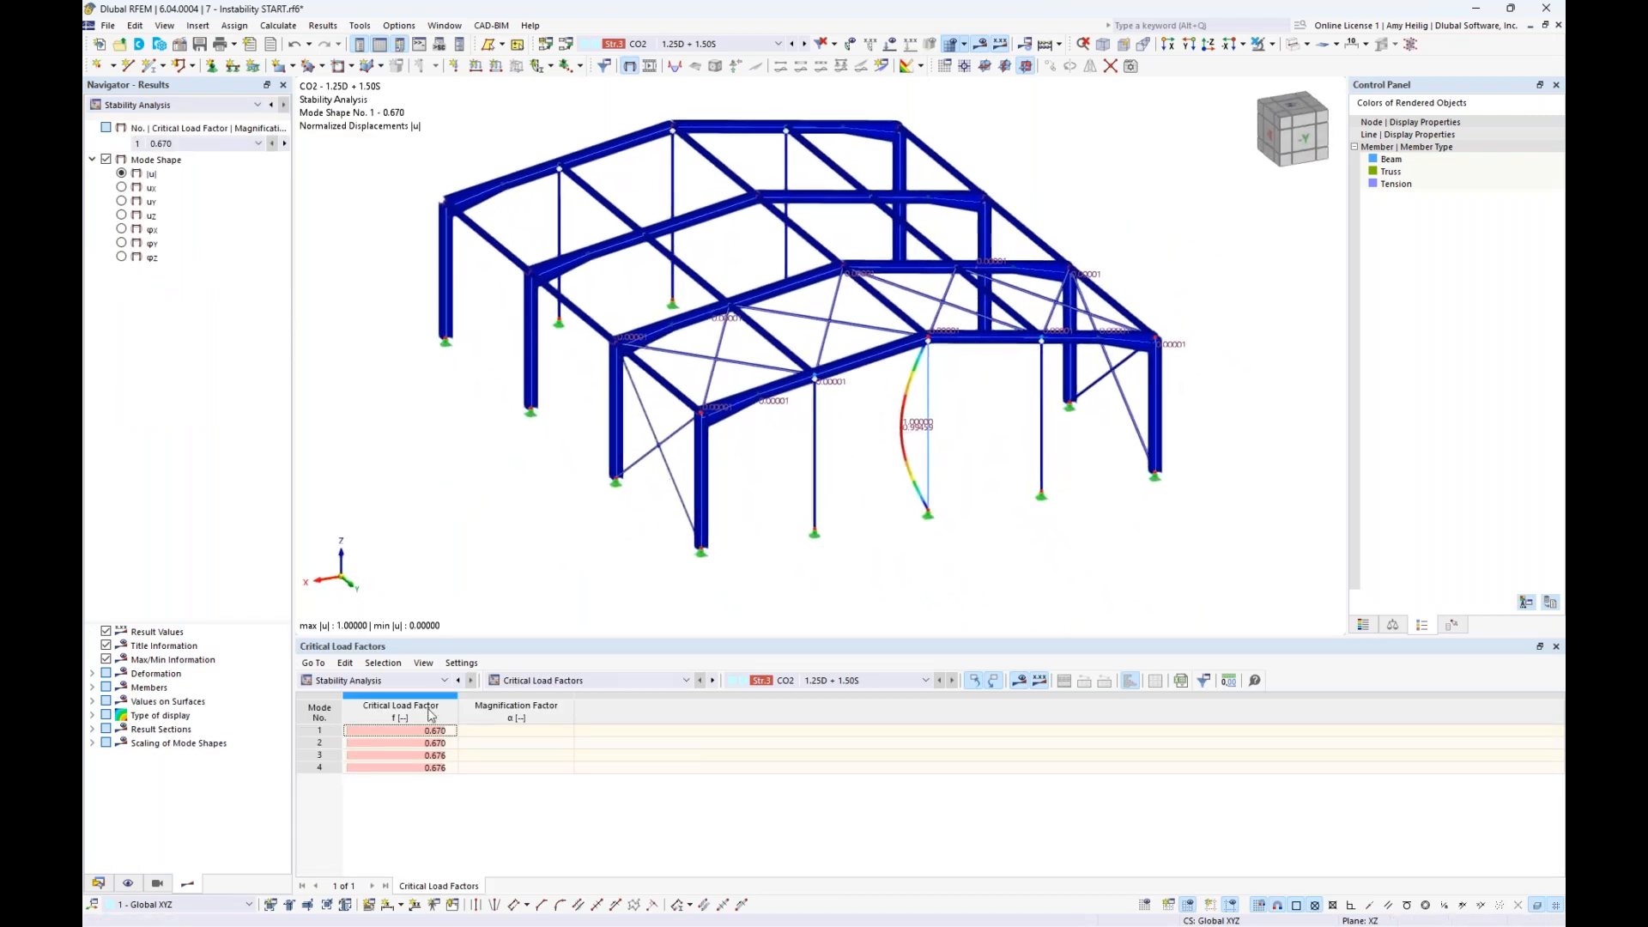
- Compare the CO2 mode shapes 1, 2 and 3 from the critical load factors table and return to mode 1
click(415, 738)
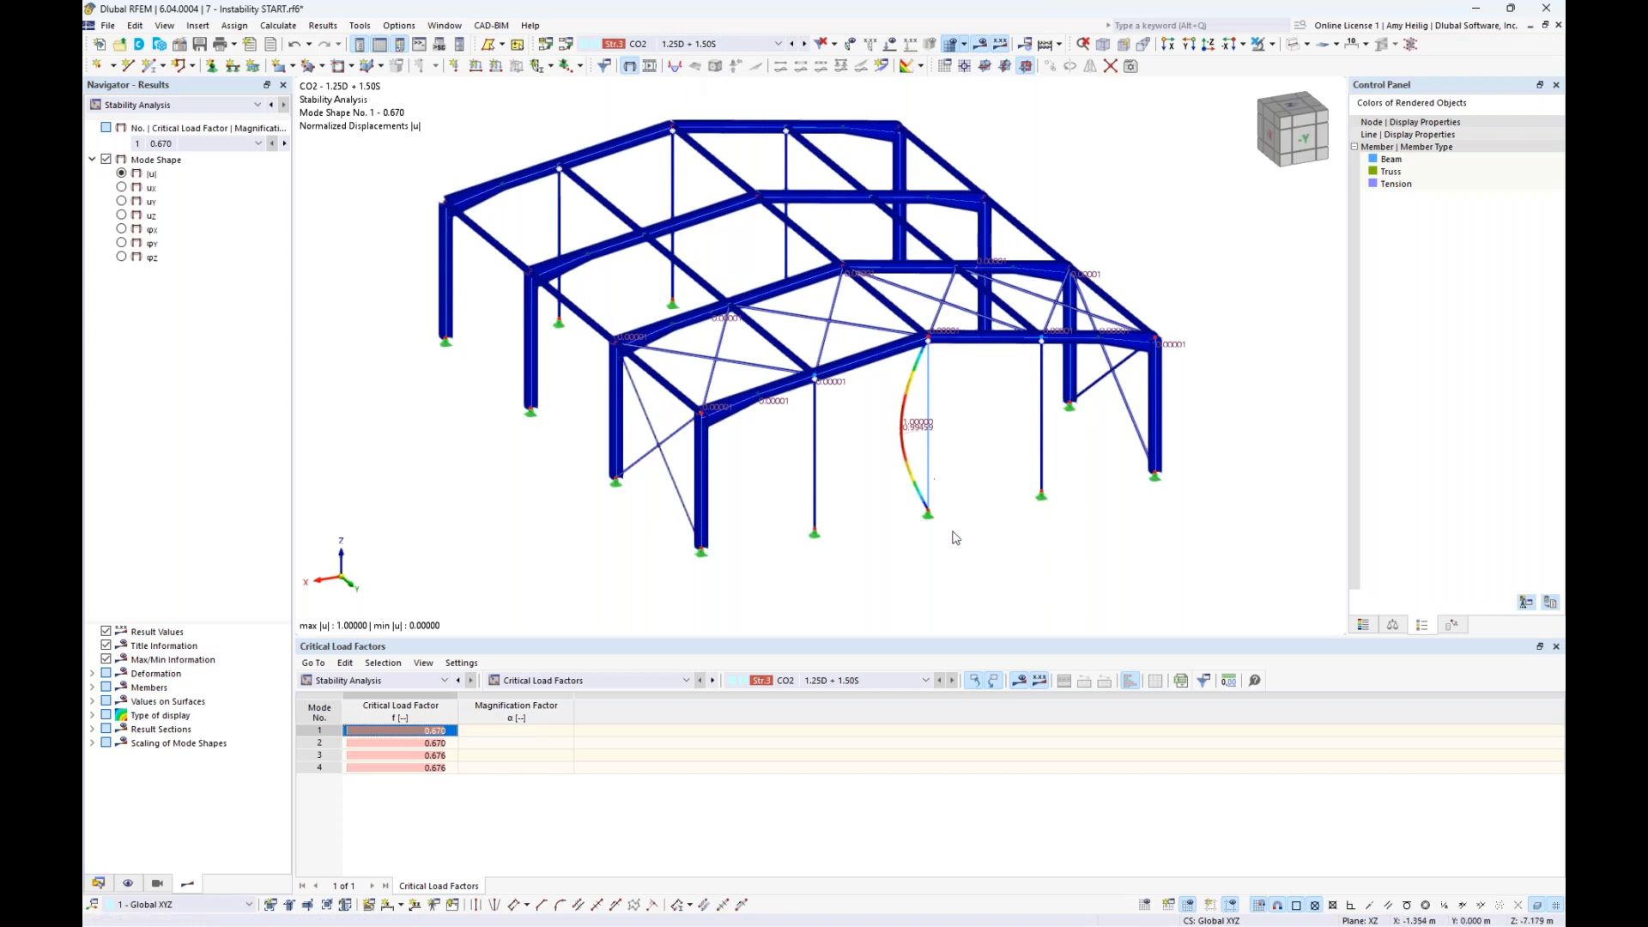
click(371, 744)
click(380, 756)
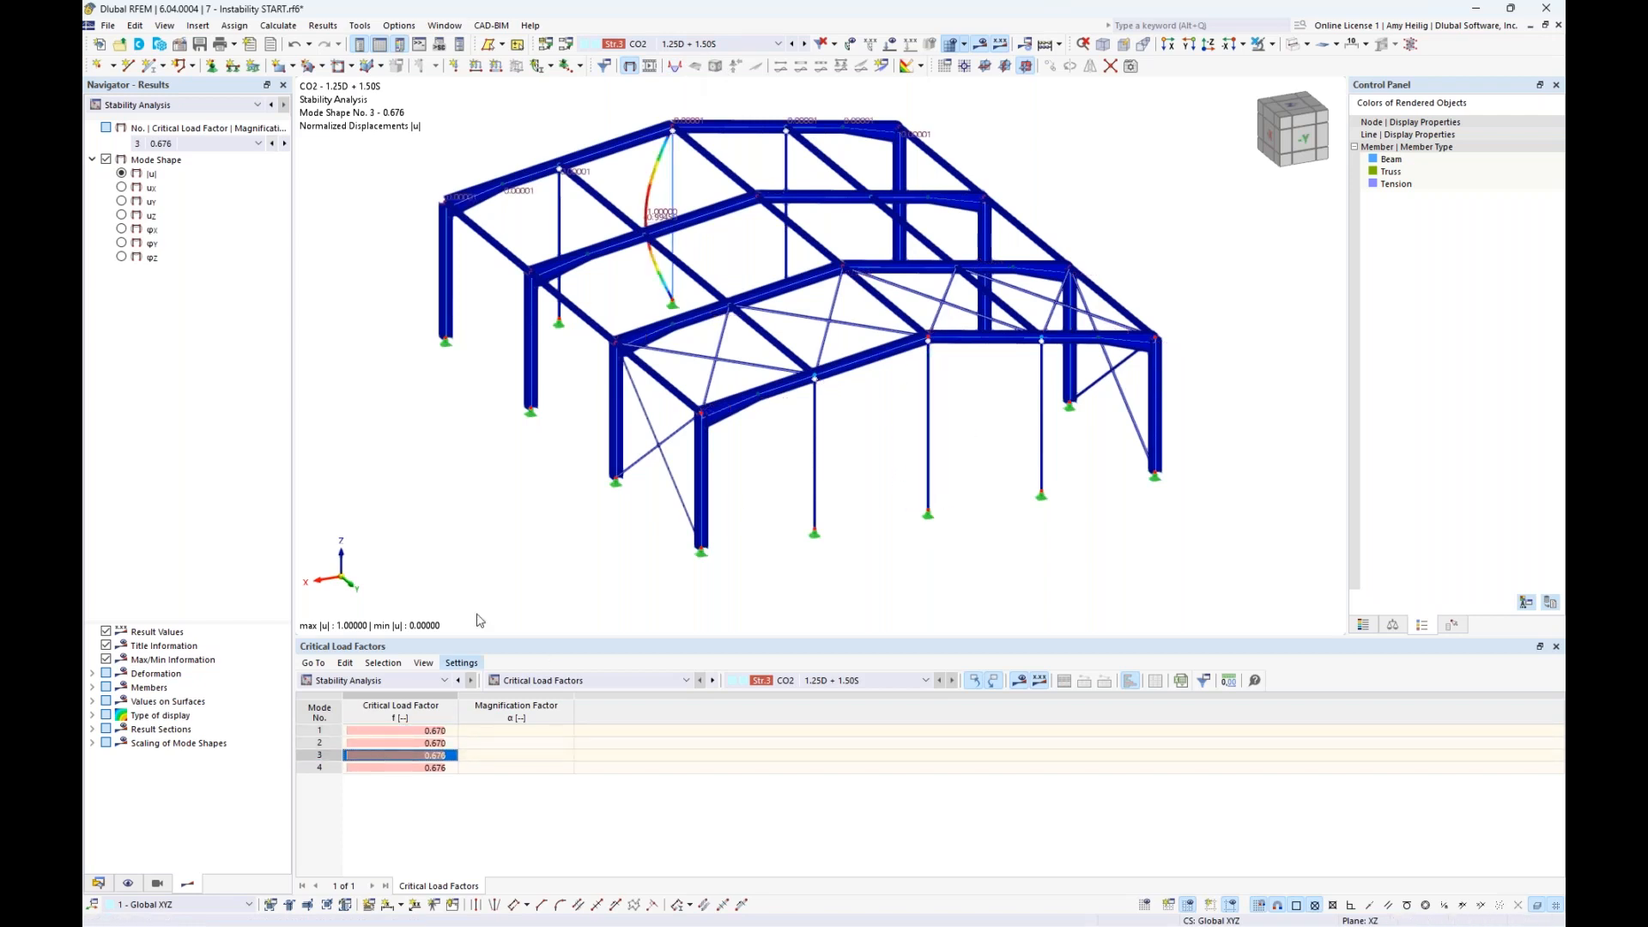
click(410, 733)
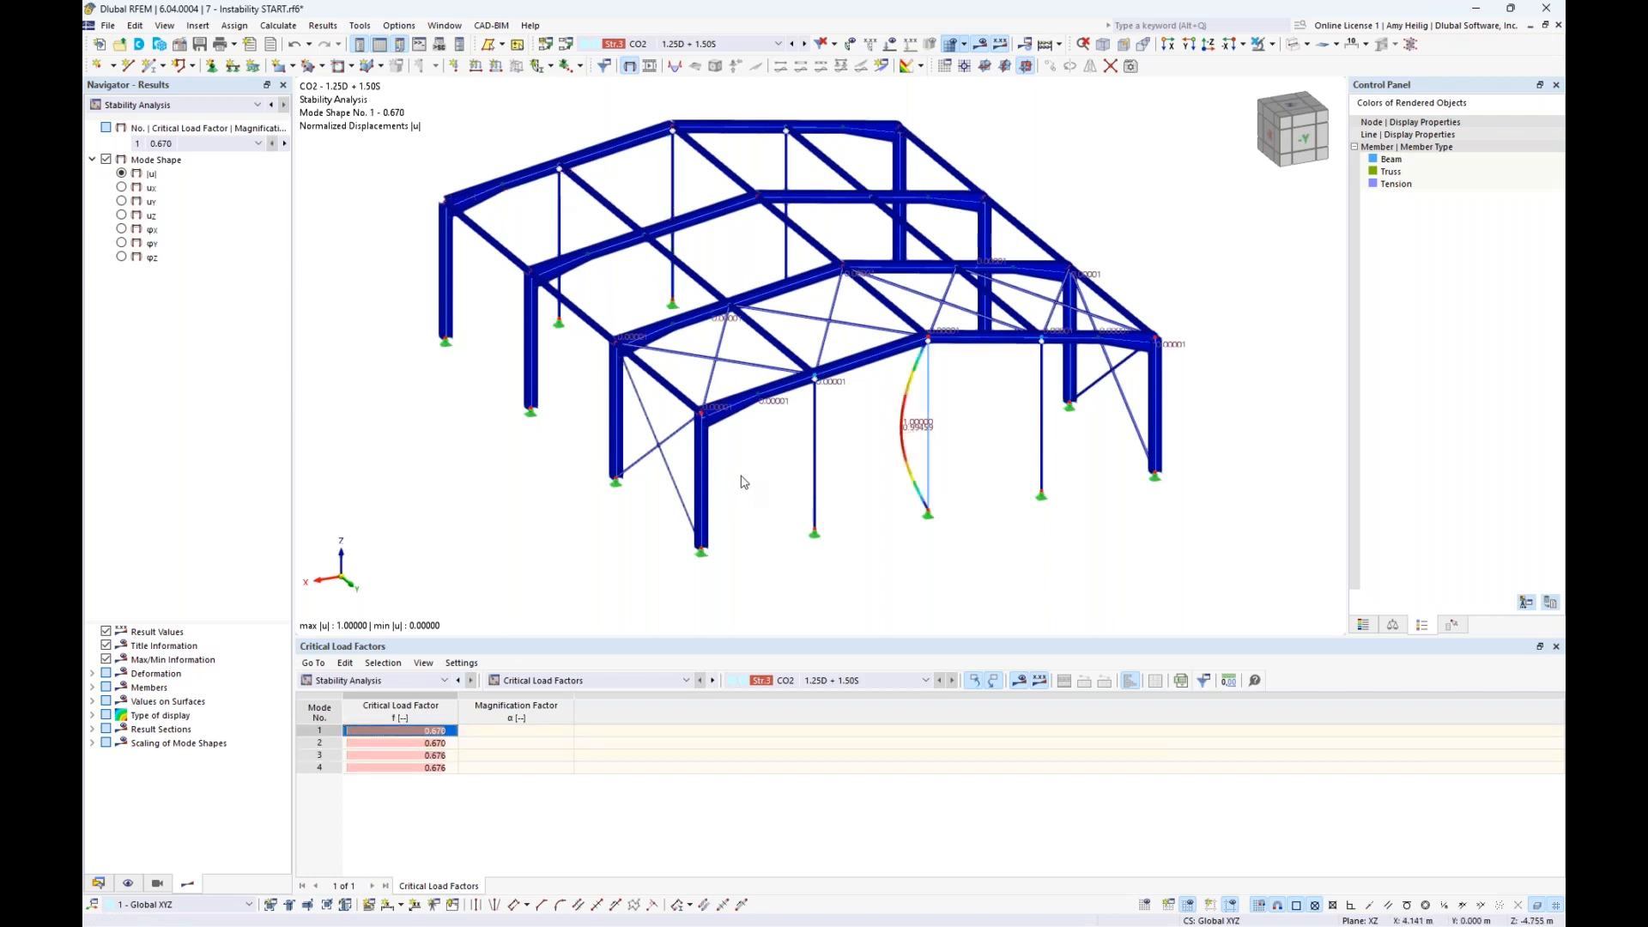
- Select the intermediate columns of both gables and assign them section 2 - Sqr HSS 127x127x4.8 (CSA G40.20), accepting deletion of results
middle_drag(728, 481, 710, 524)
ctrl+middle_drag(549, 490, 1032, 414)
drag(953, 404, 637, 370)
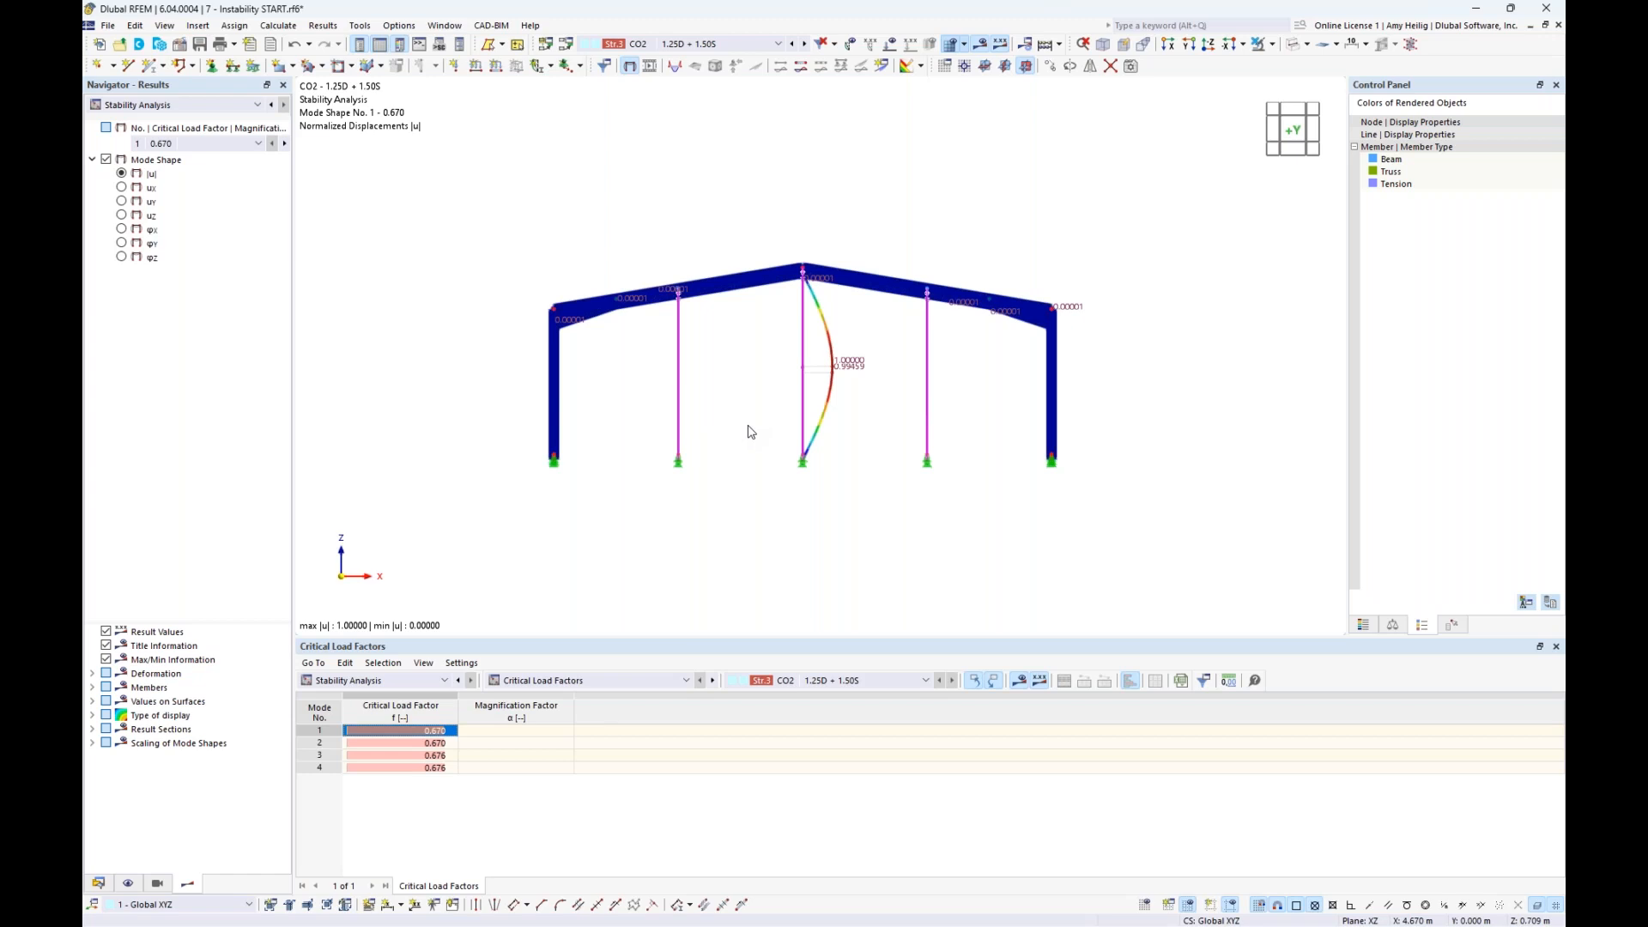
scroll(750, 431, up, 1)
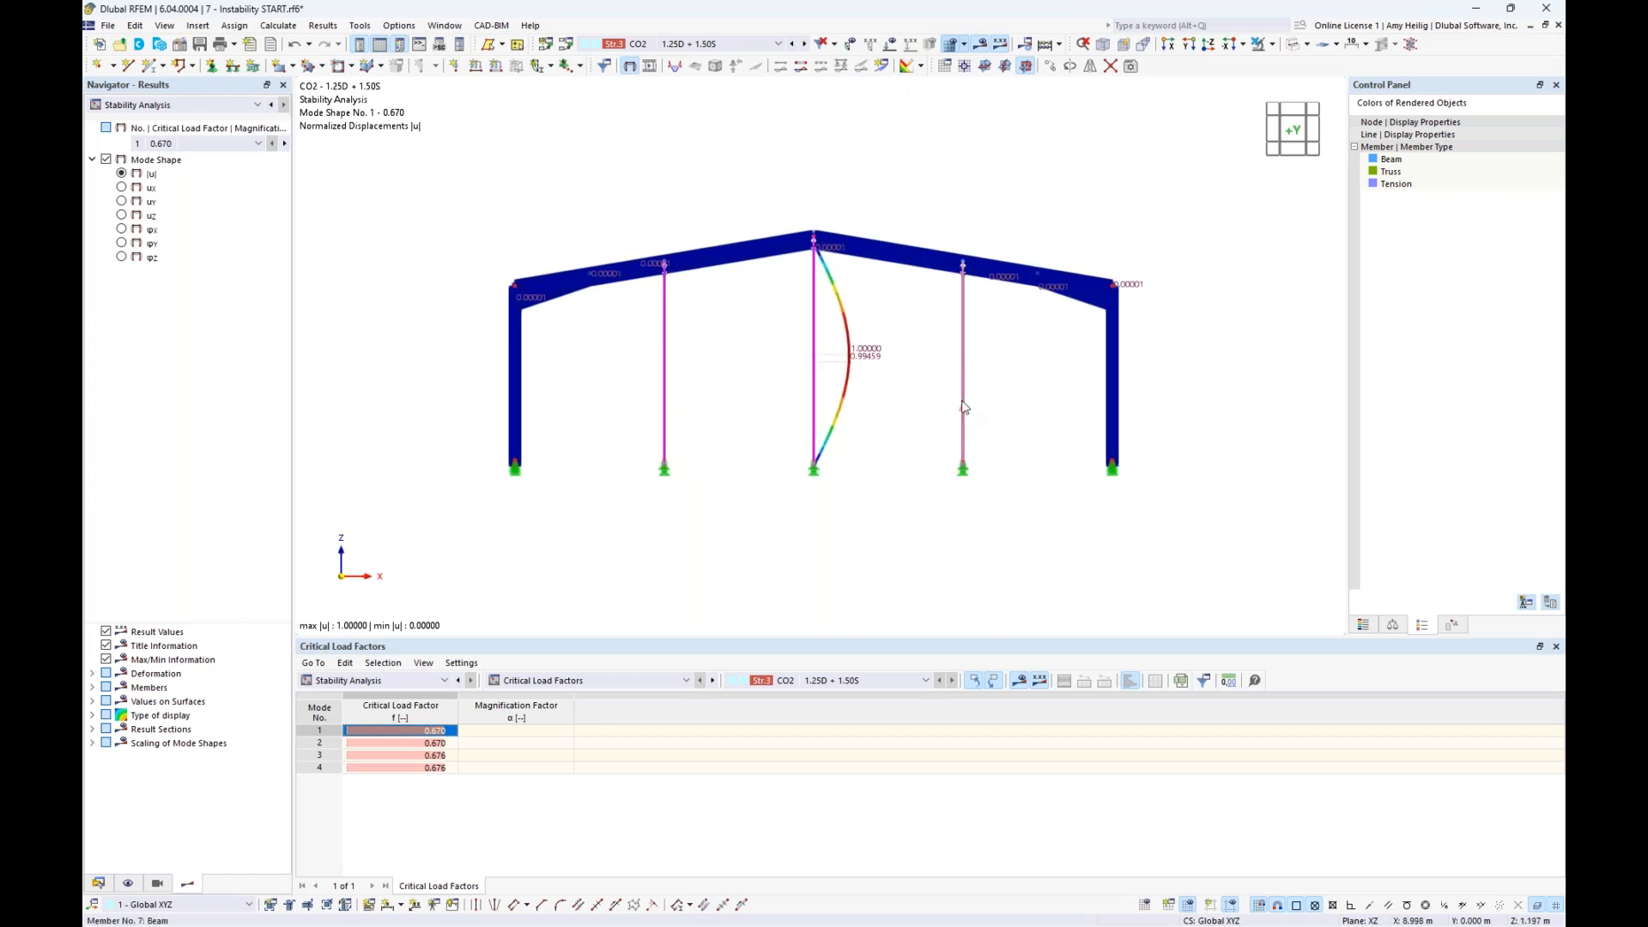
double_click(963, 406)
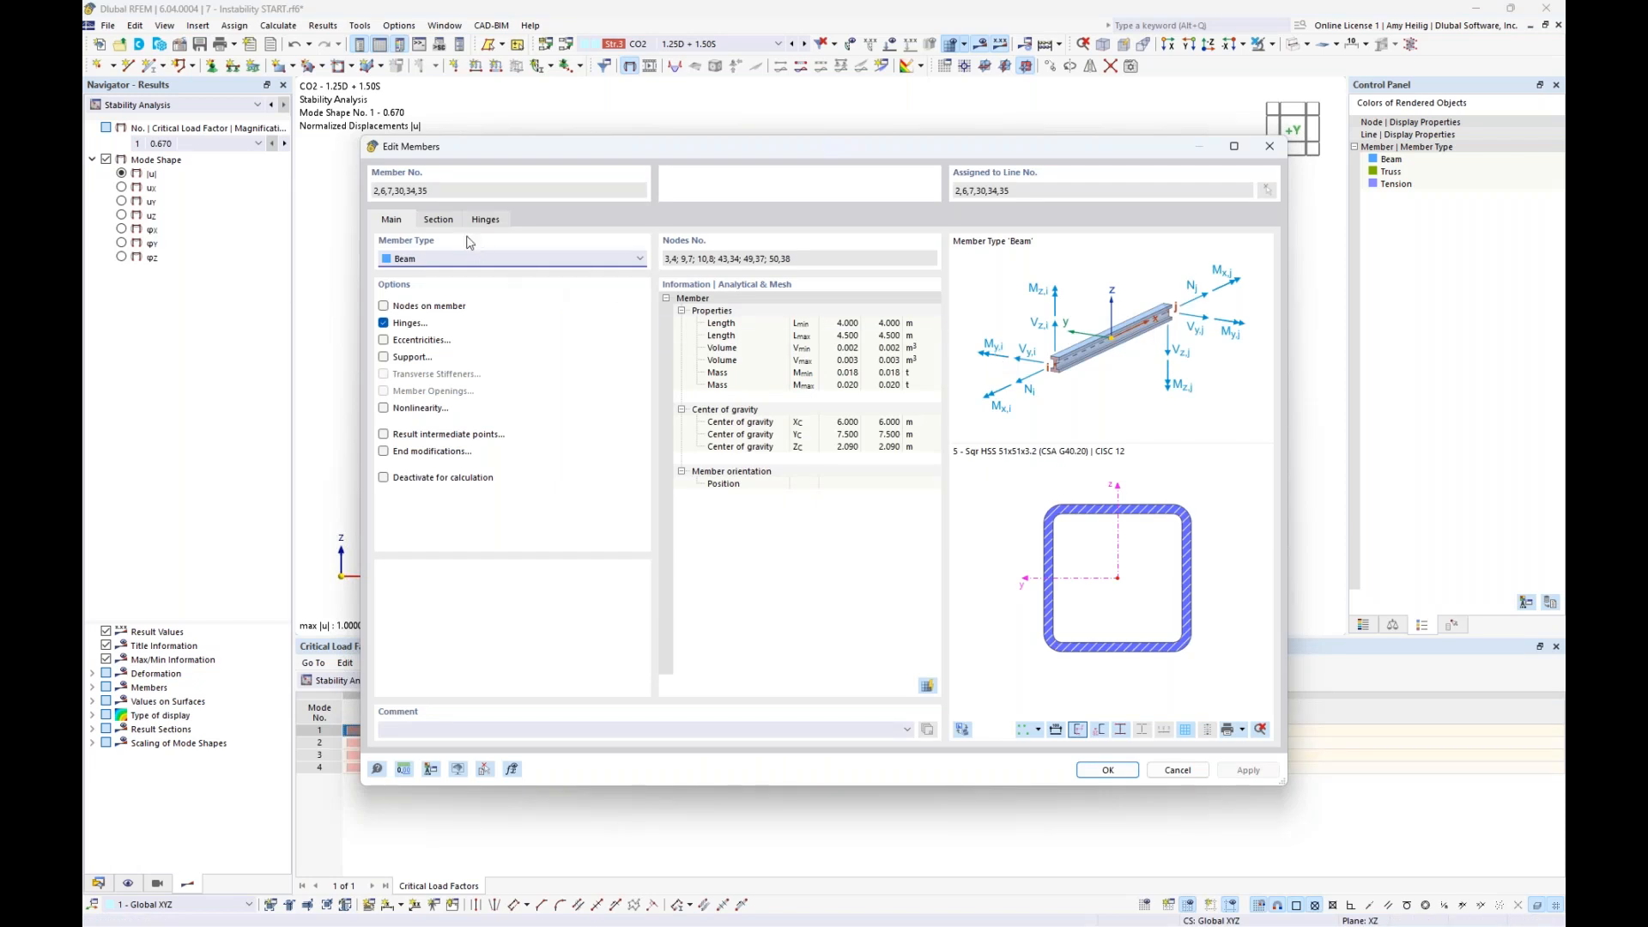
click(440, 219)
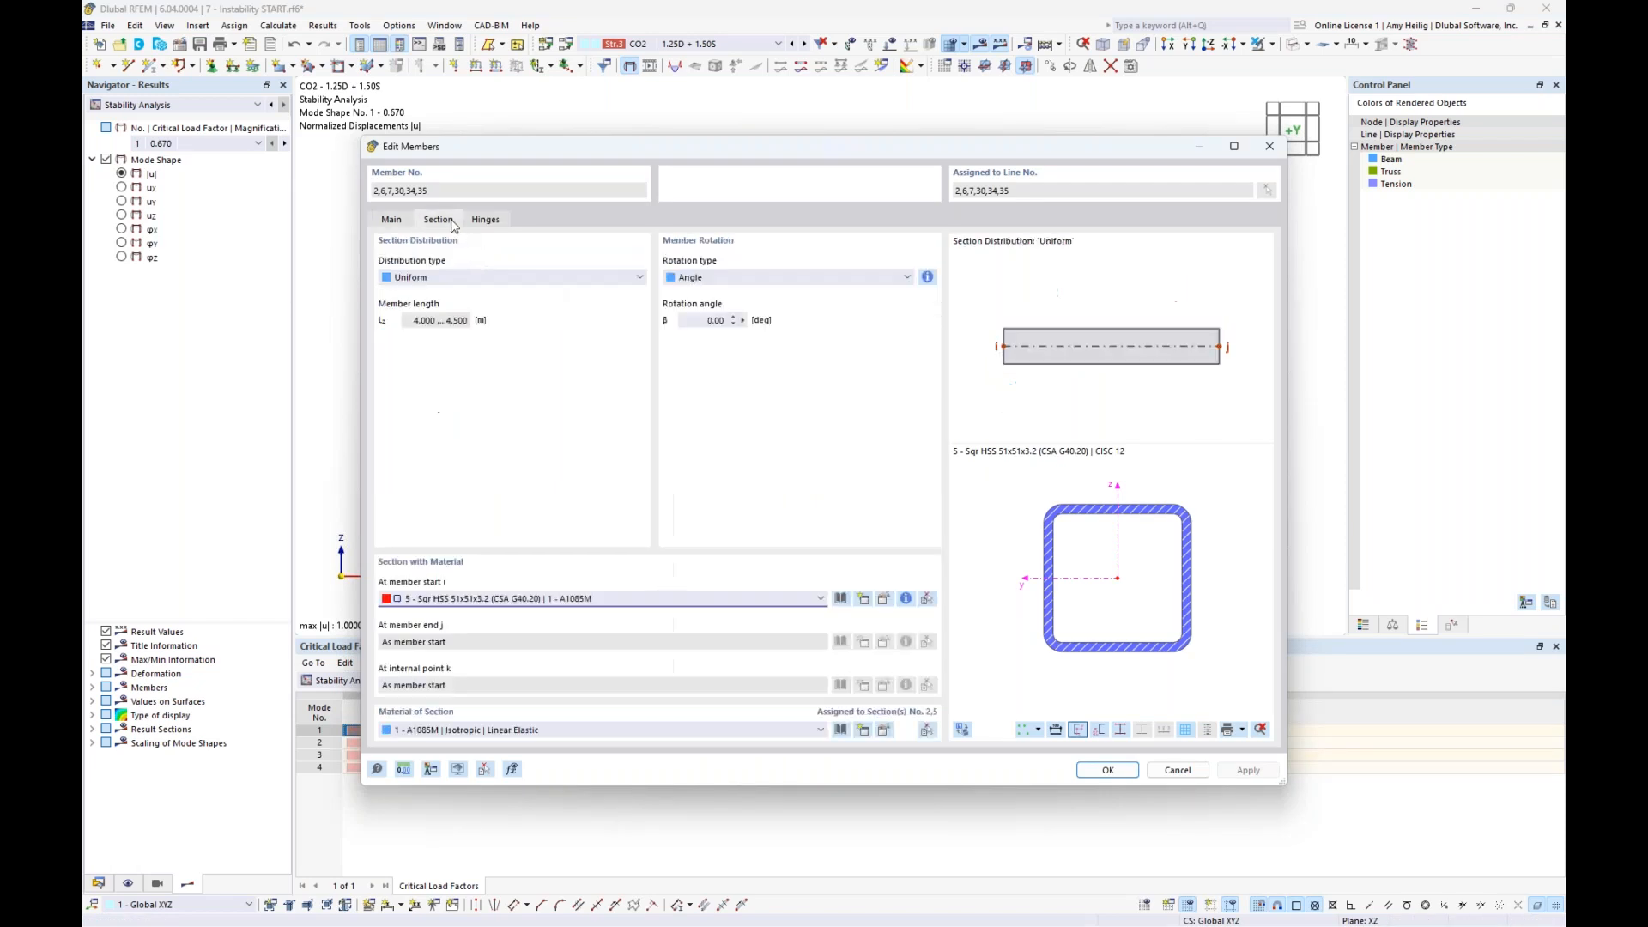
click(587, 601)
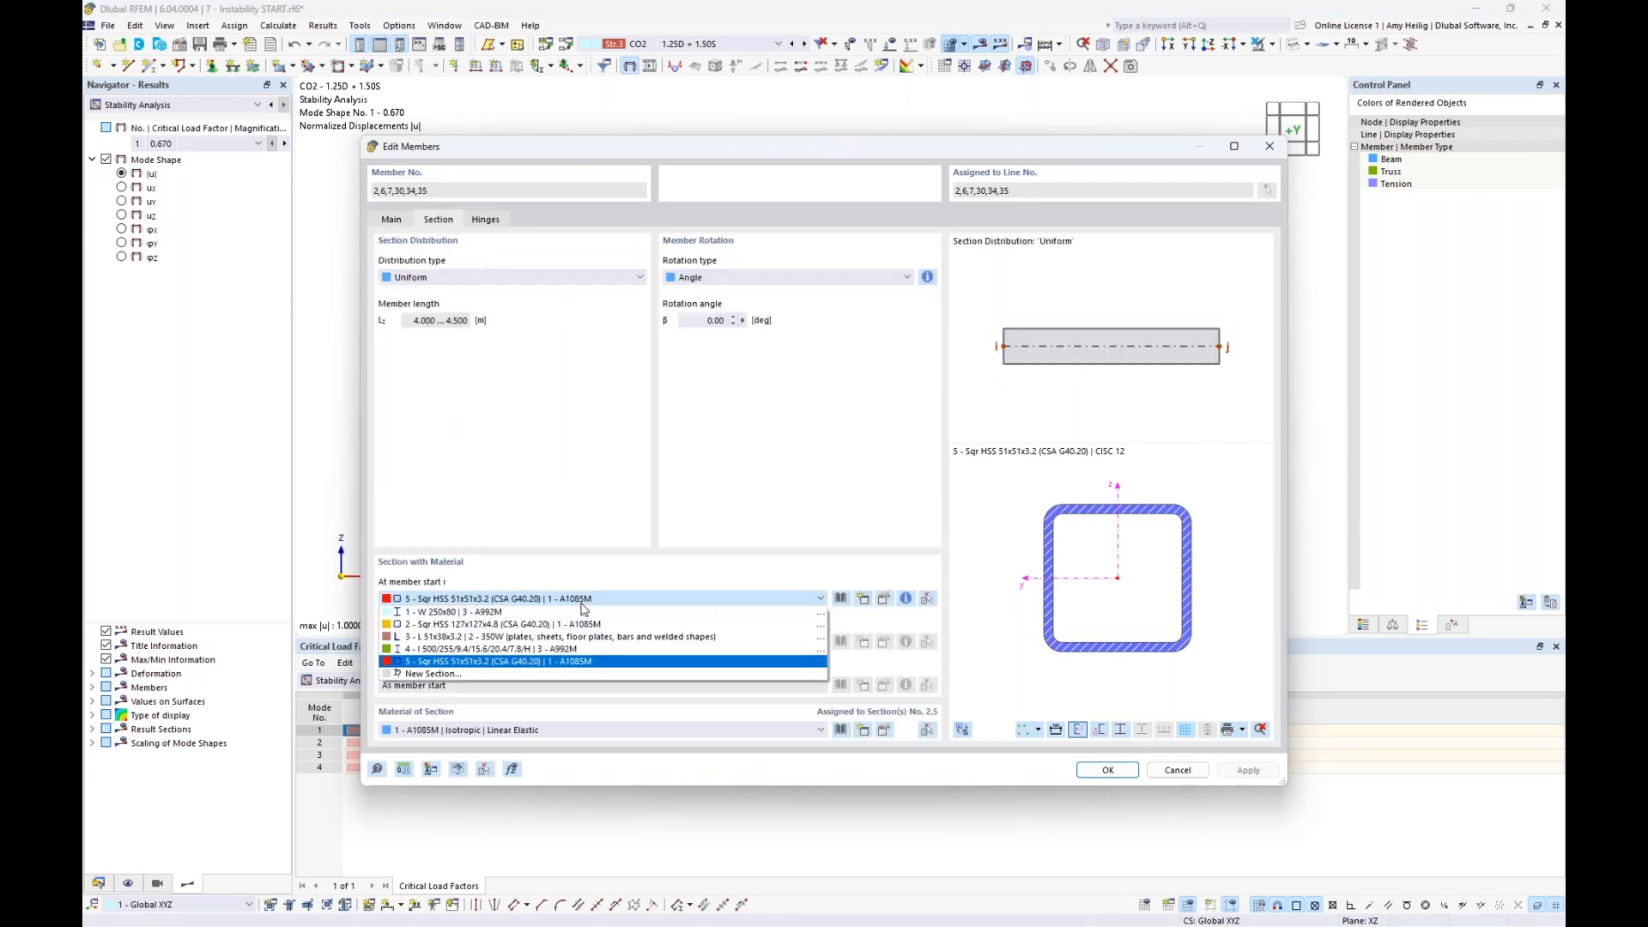
click(465, 628)
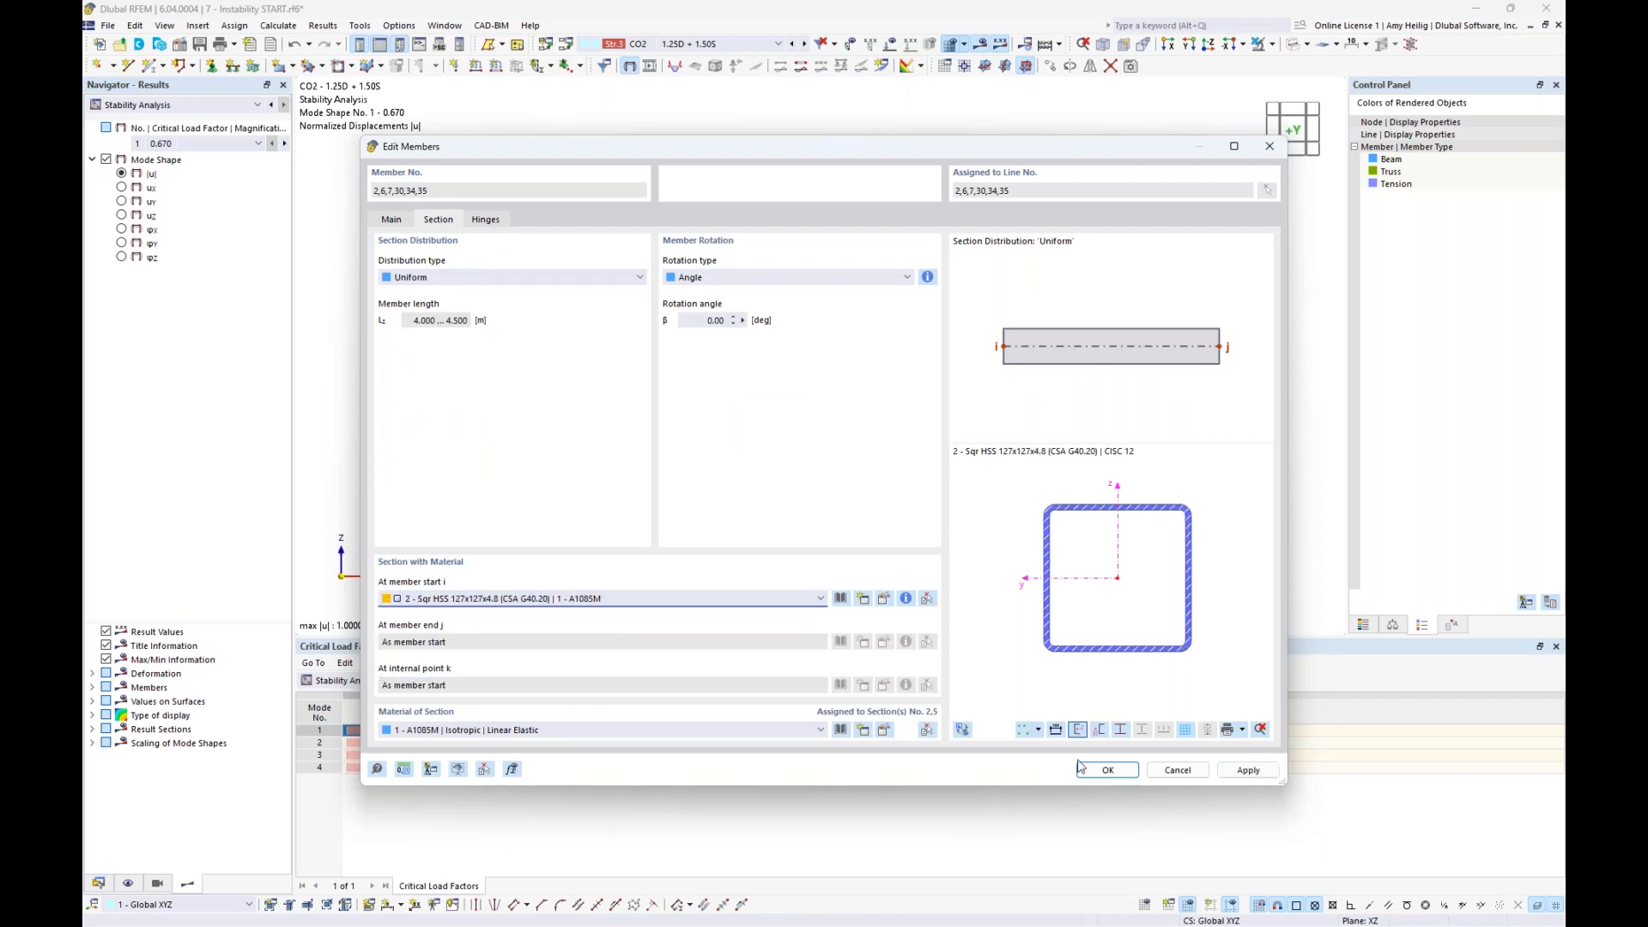
click(1108, 770)
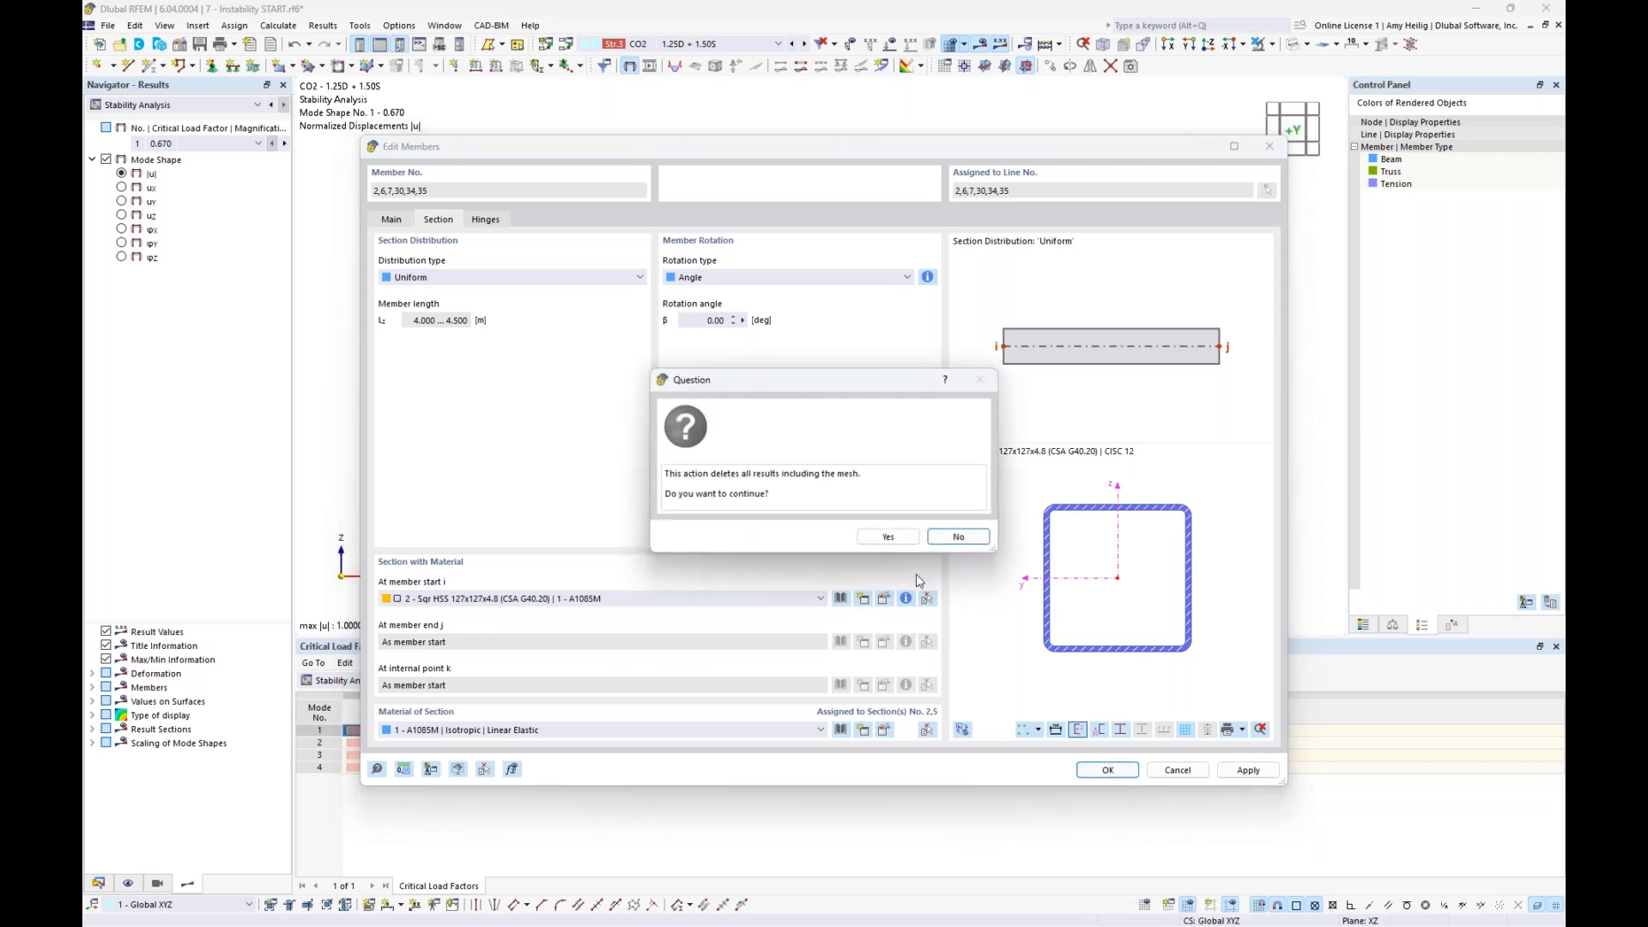
click(902, 541)
- Clear the column selection and display the hall model as rendered solids in an isometric view
click(1146, 241)
ctrl+middle_drag(1145, 241, 1116, 266)
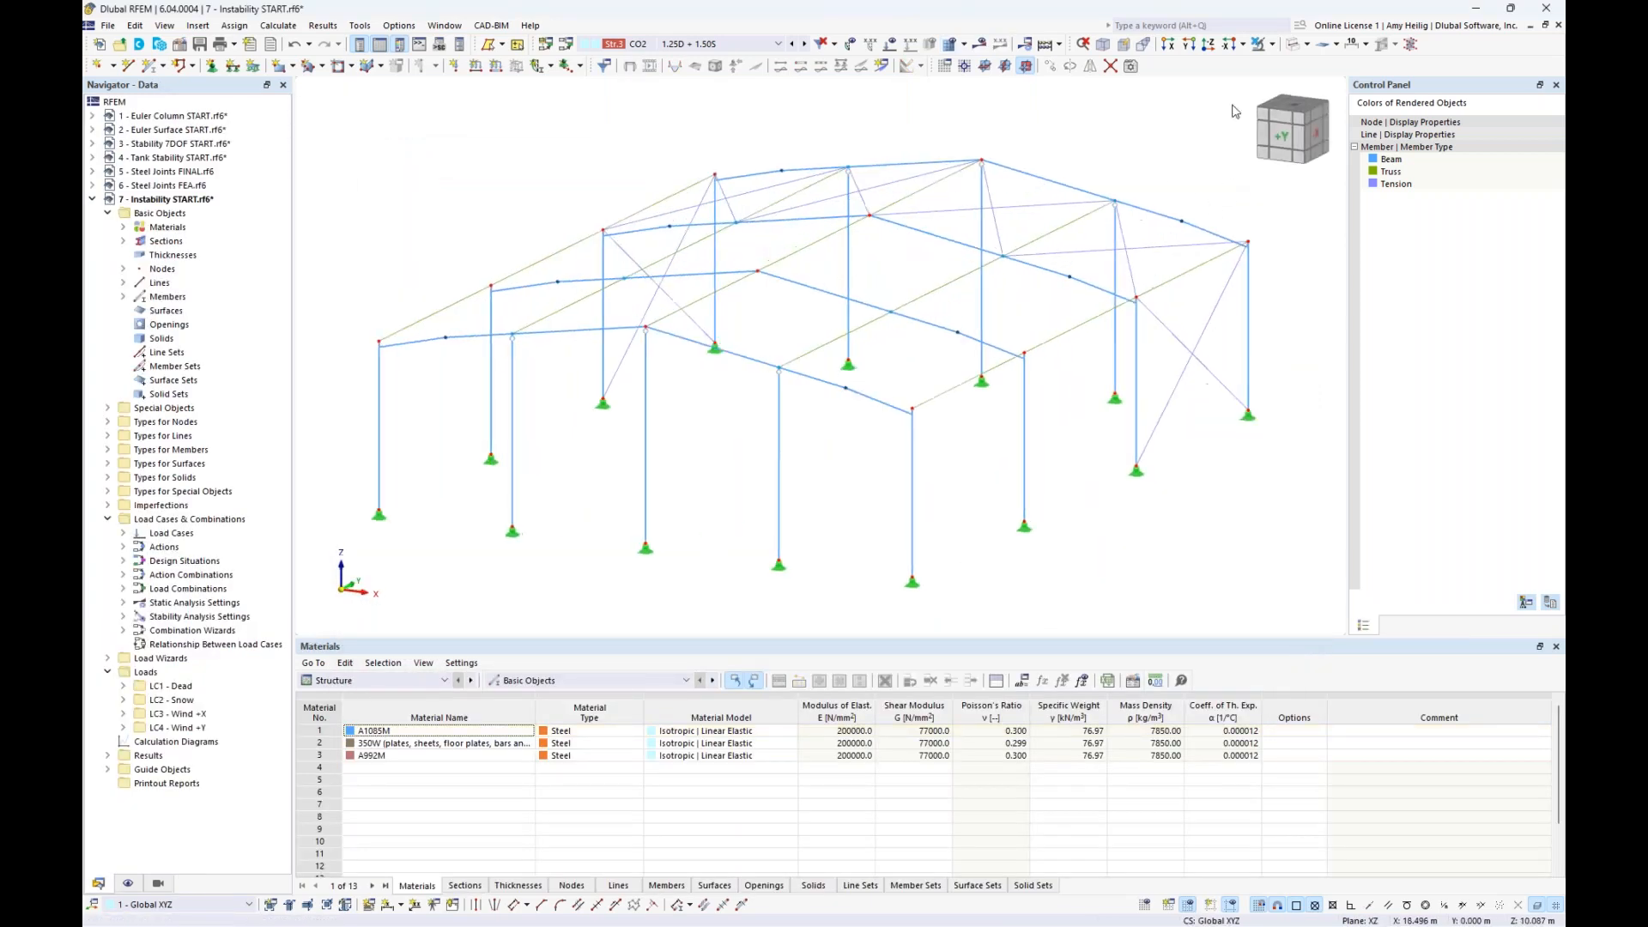
click(1295, 45)
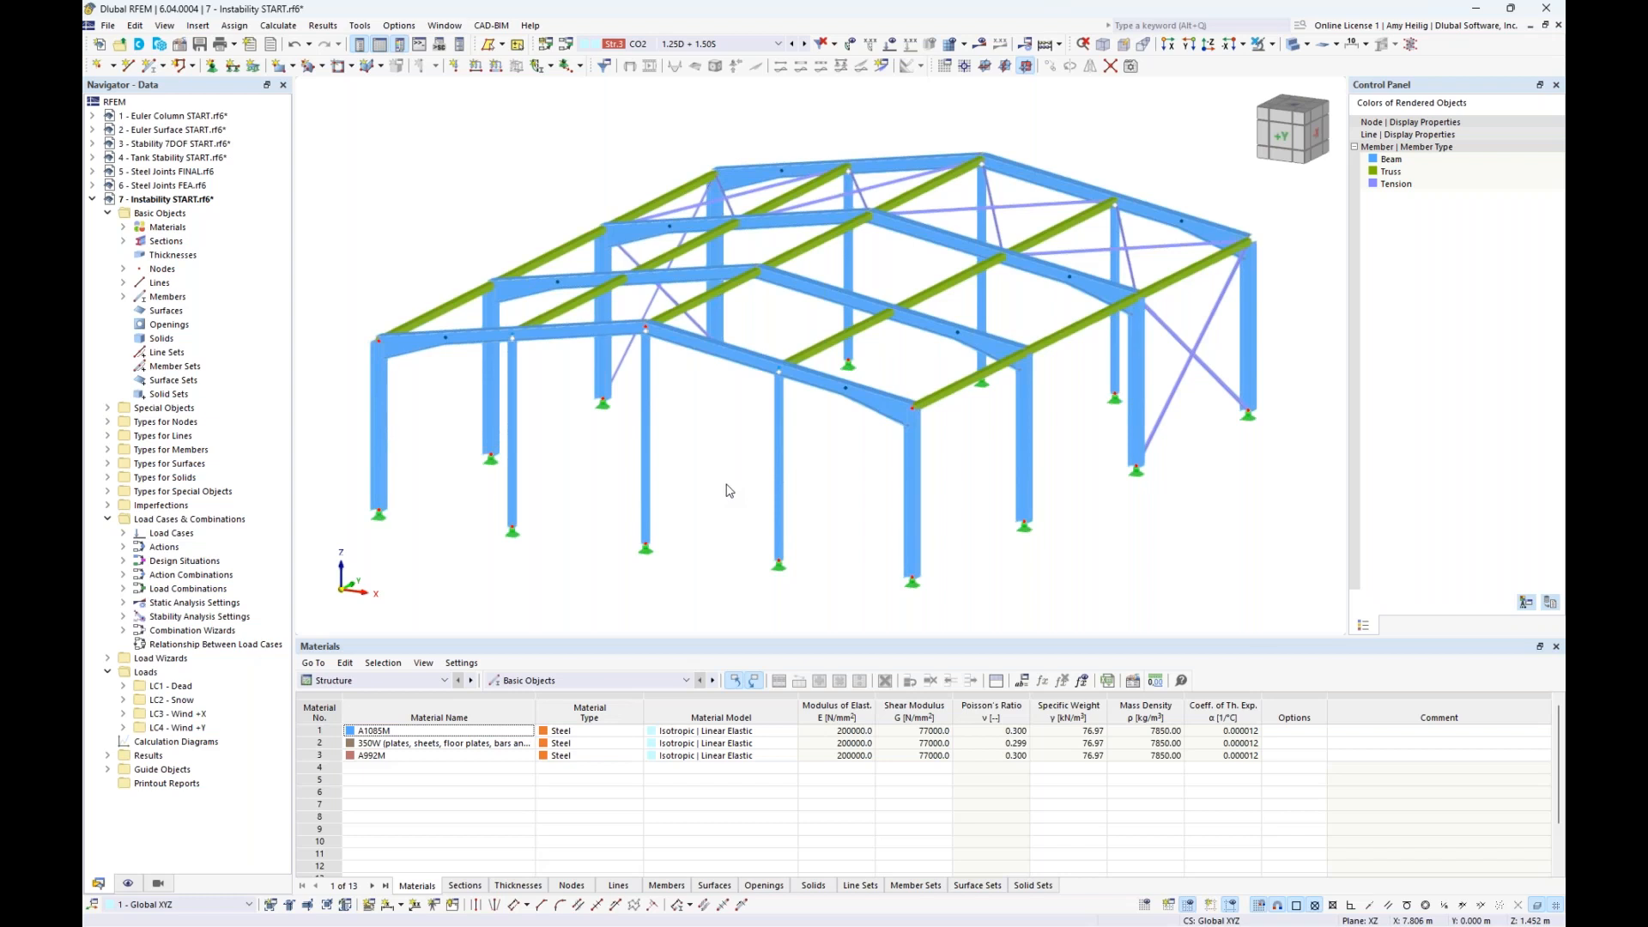
- Set CO2's static analysis settings back to SA2 - Second-order (P-Δ) | Picard | 100 | 1 and calculate it
click(565, 44)
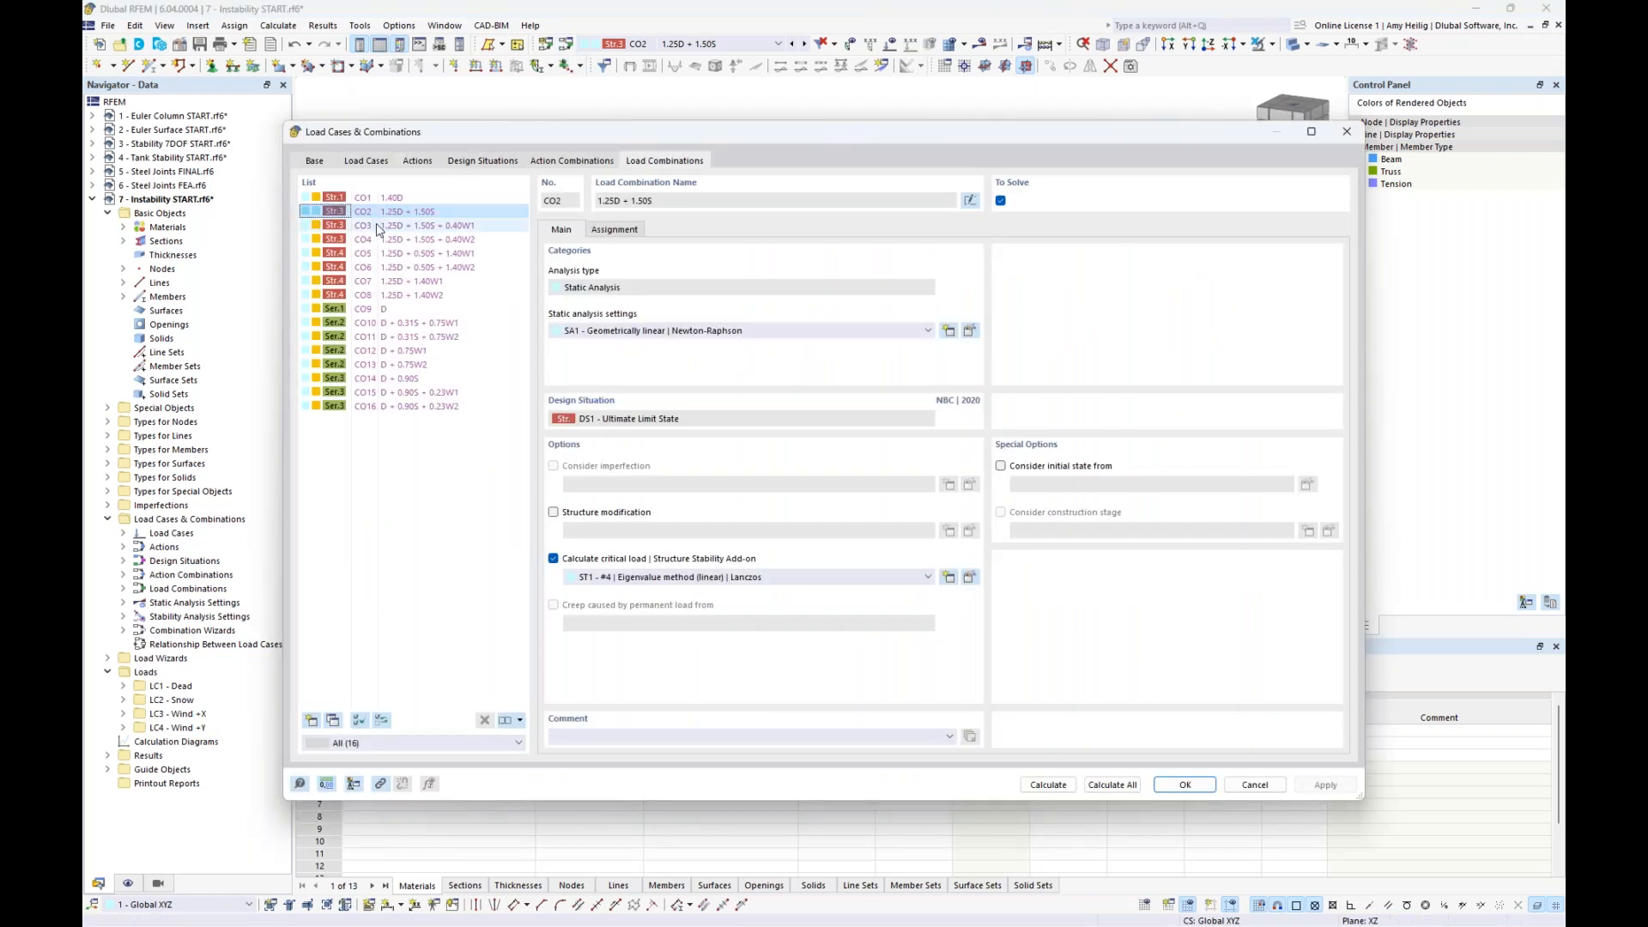
click(691, 335)
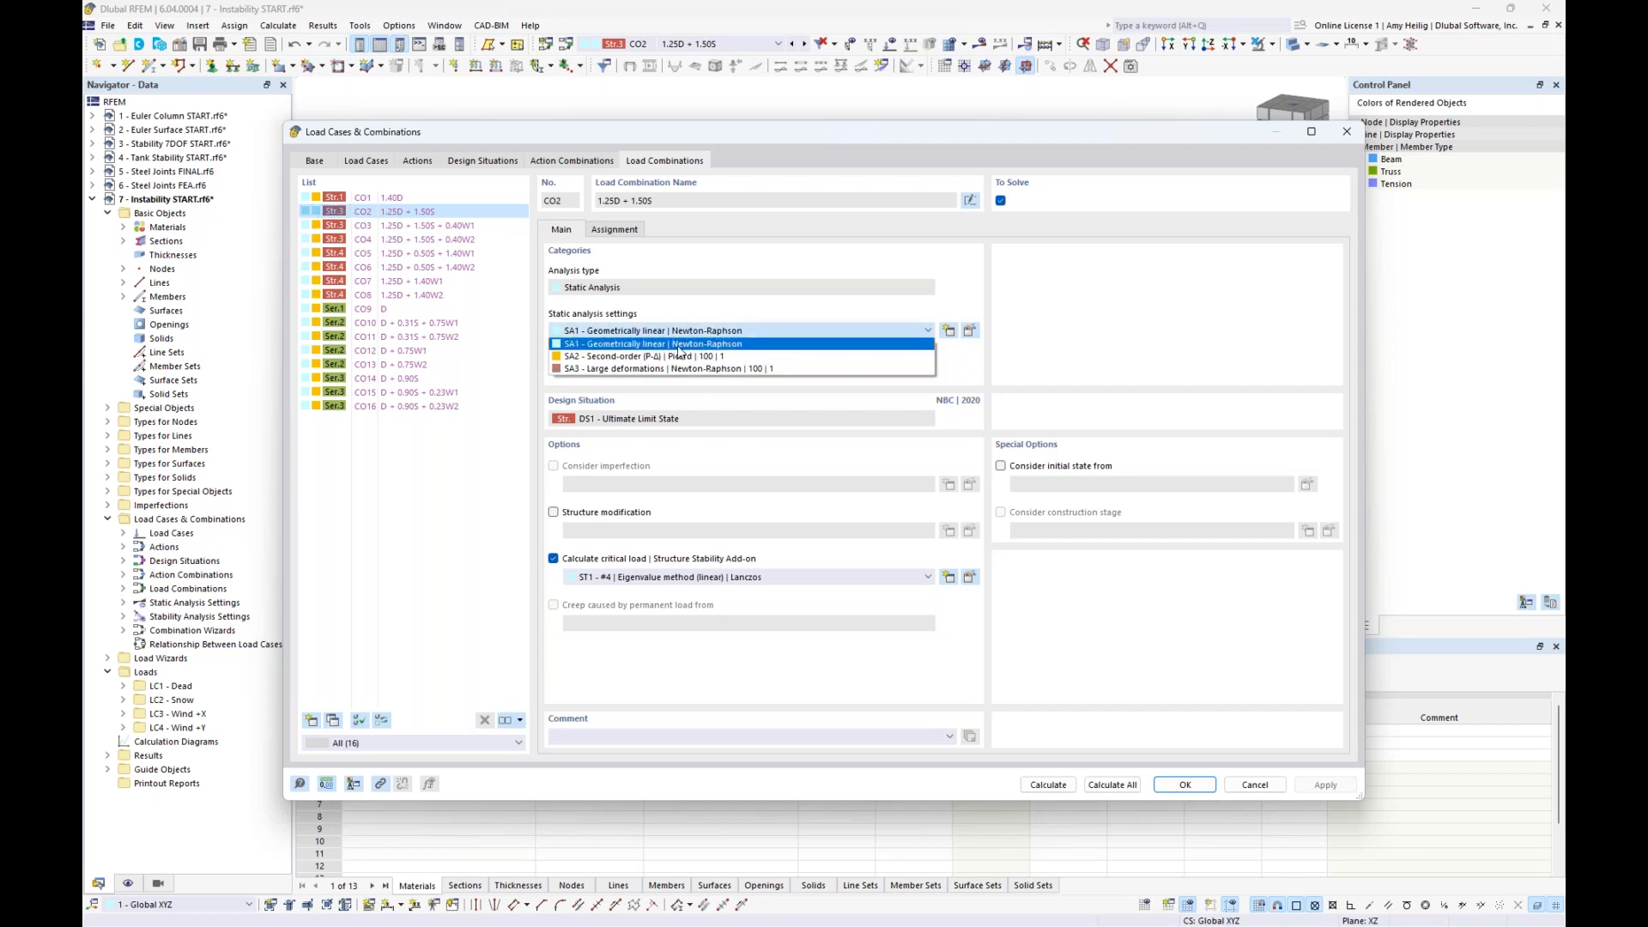
click(674, 362)
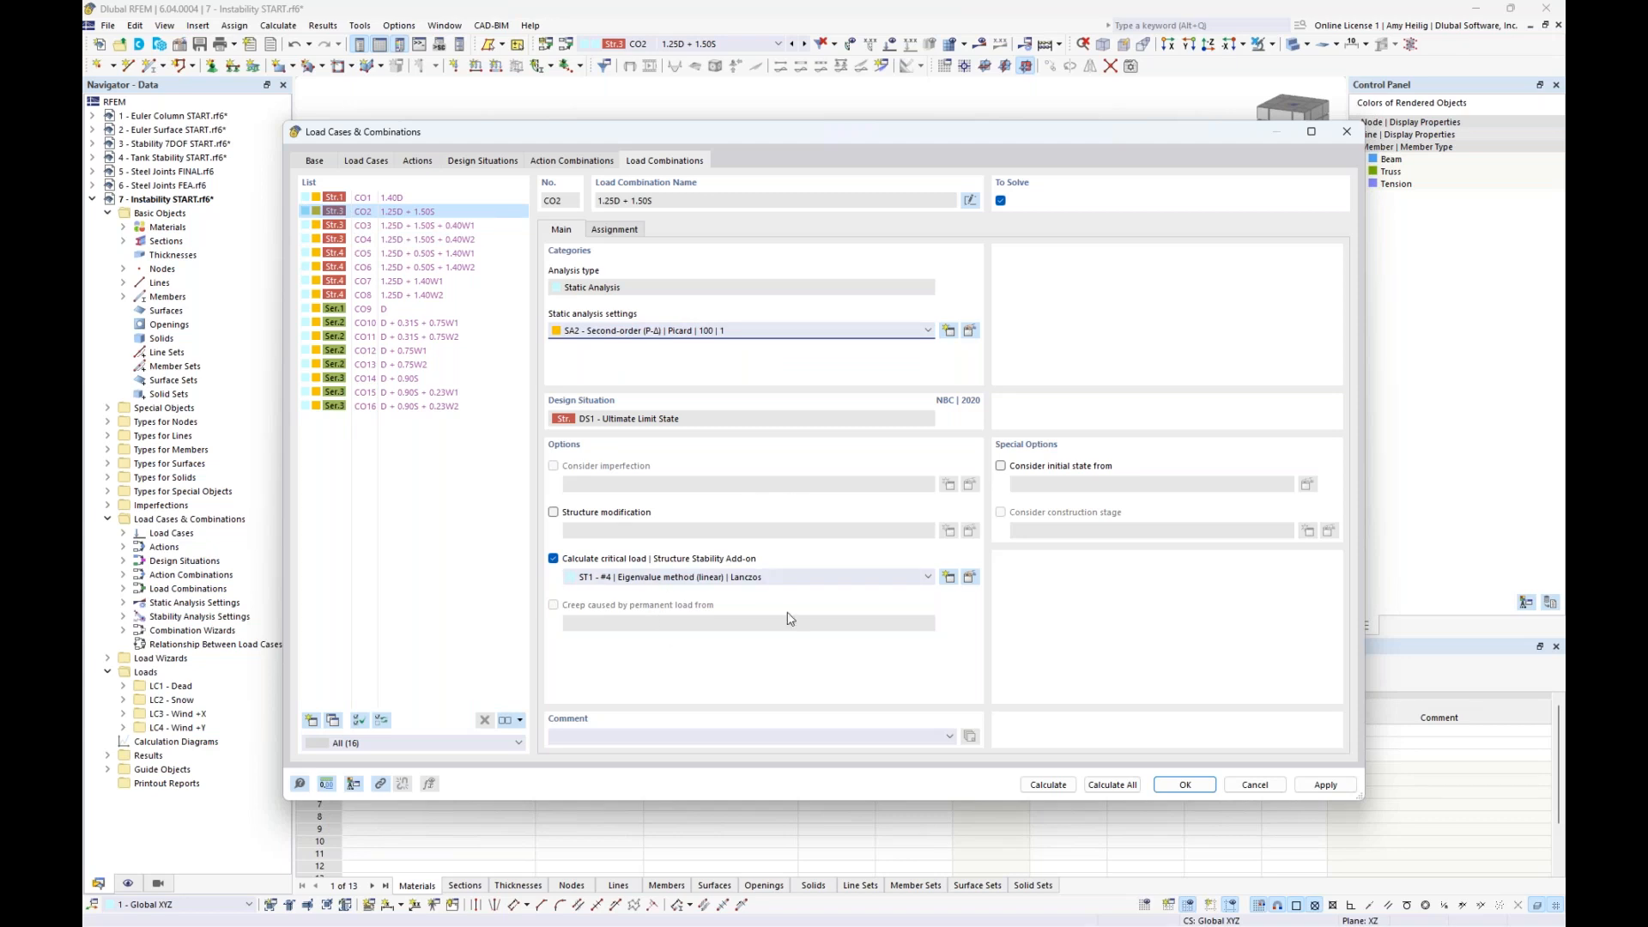
click(1048, 784)
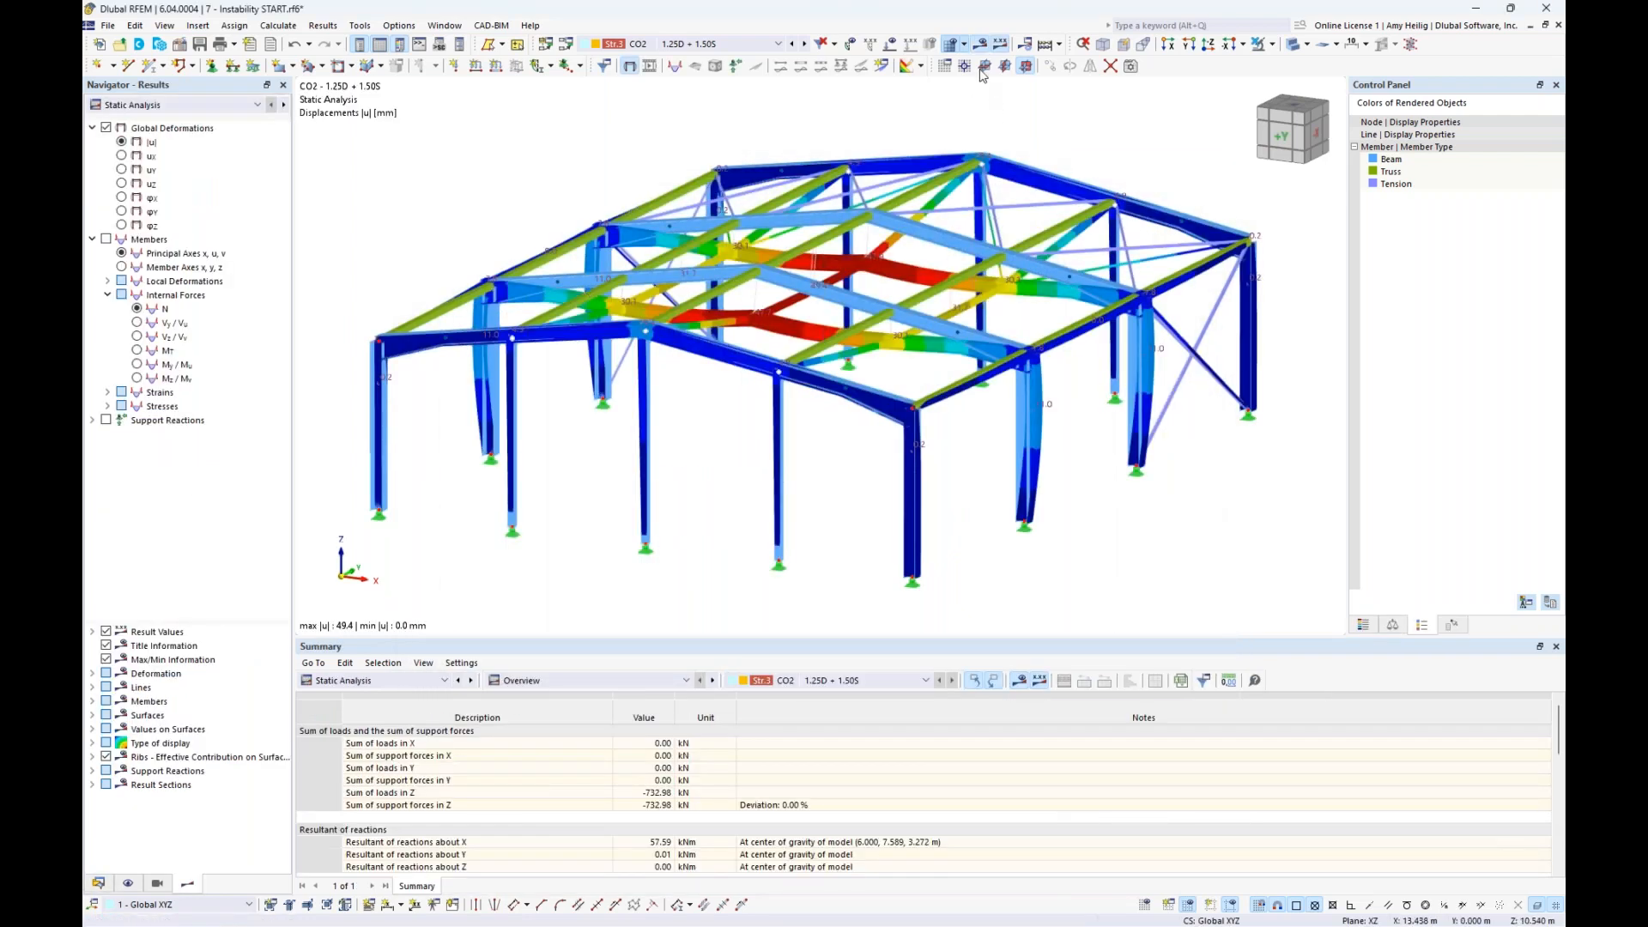
- Return the model to wireframe display and examine mode shape 1 of the recalculated CO2 stability analysis
click(1294, 46)
click(1293, 46)
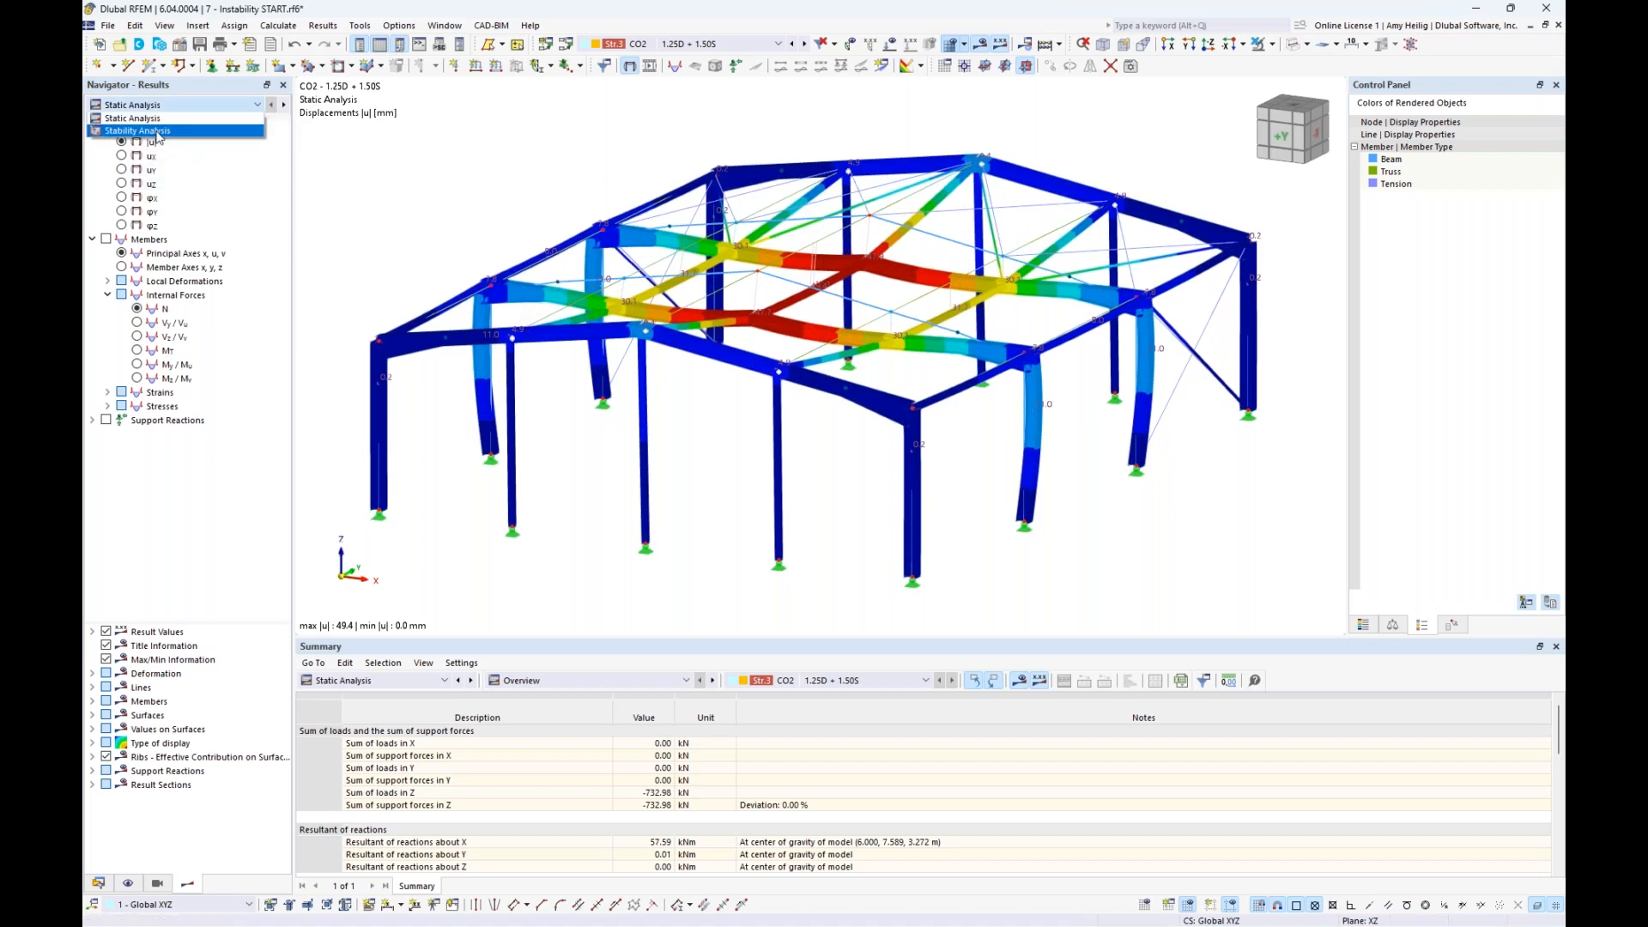
click(157, 131)
scroll(725, 532, down, 1)
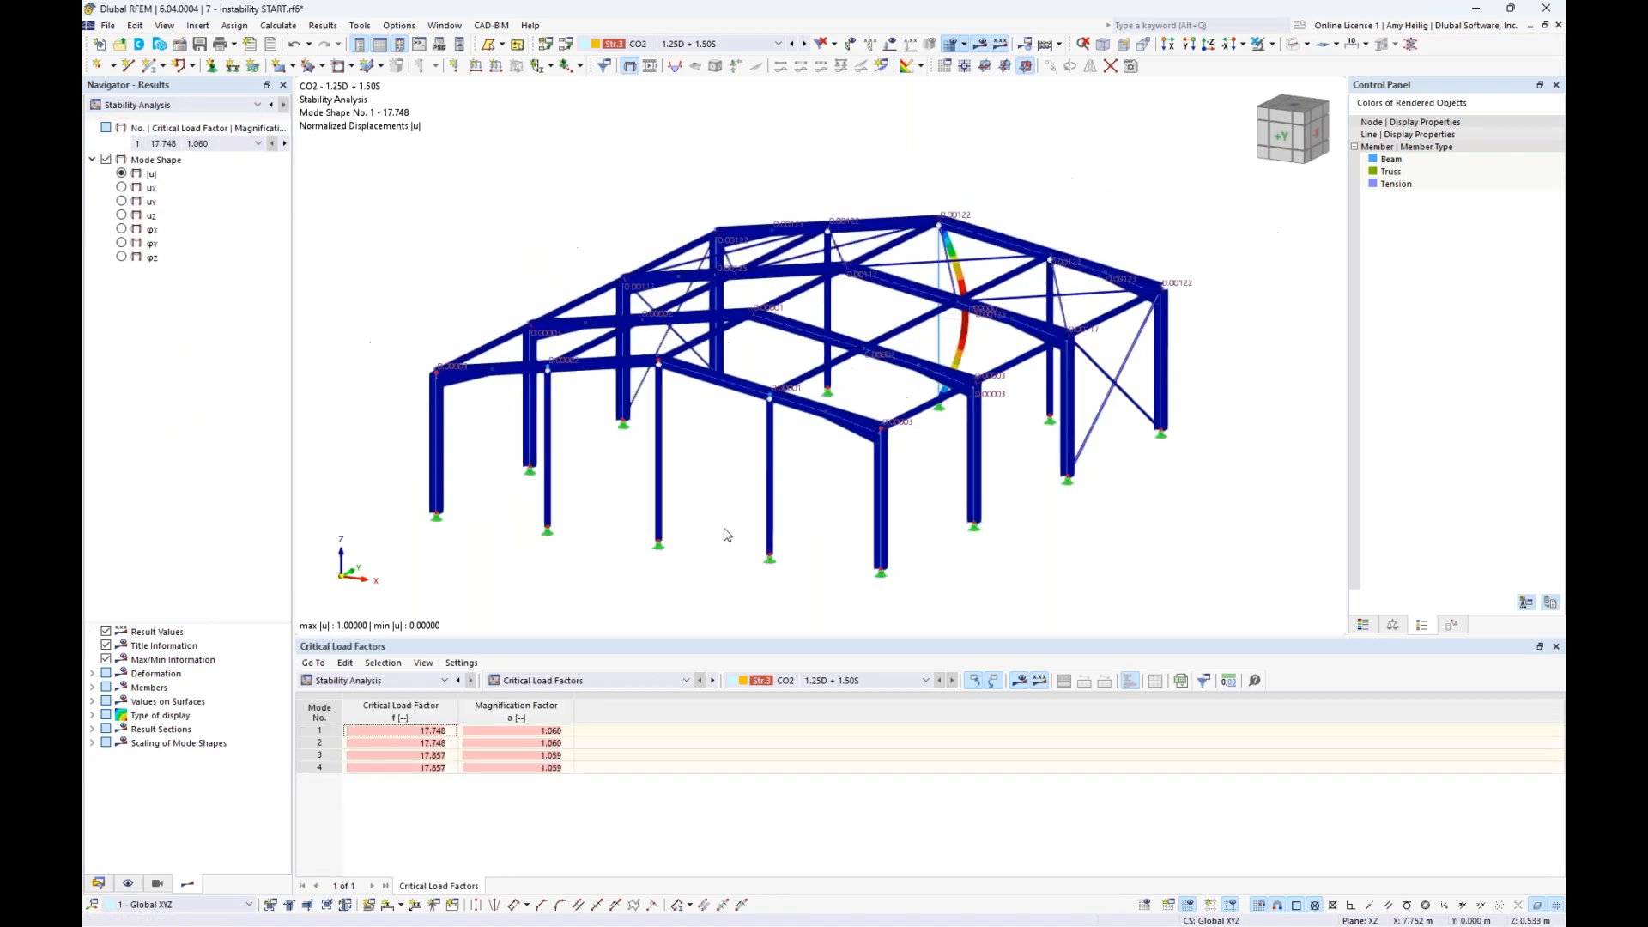
ctrl+middle_drag(1126, 493, 838, 484)
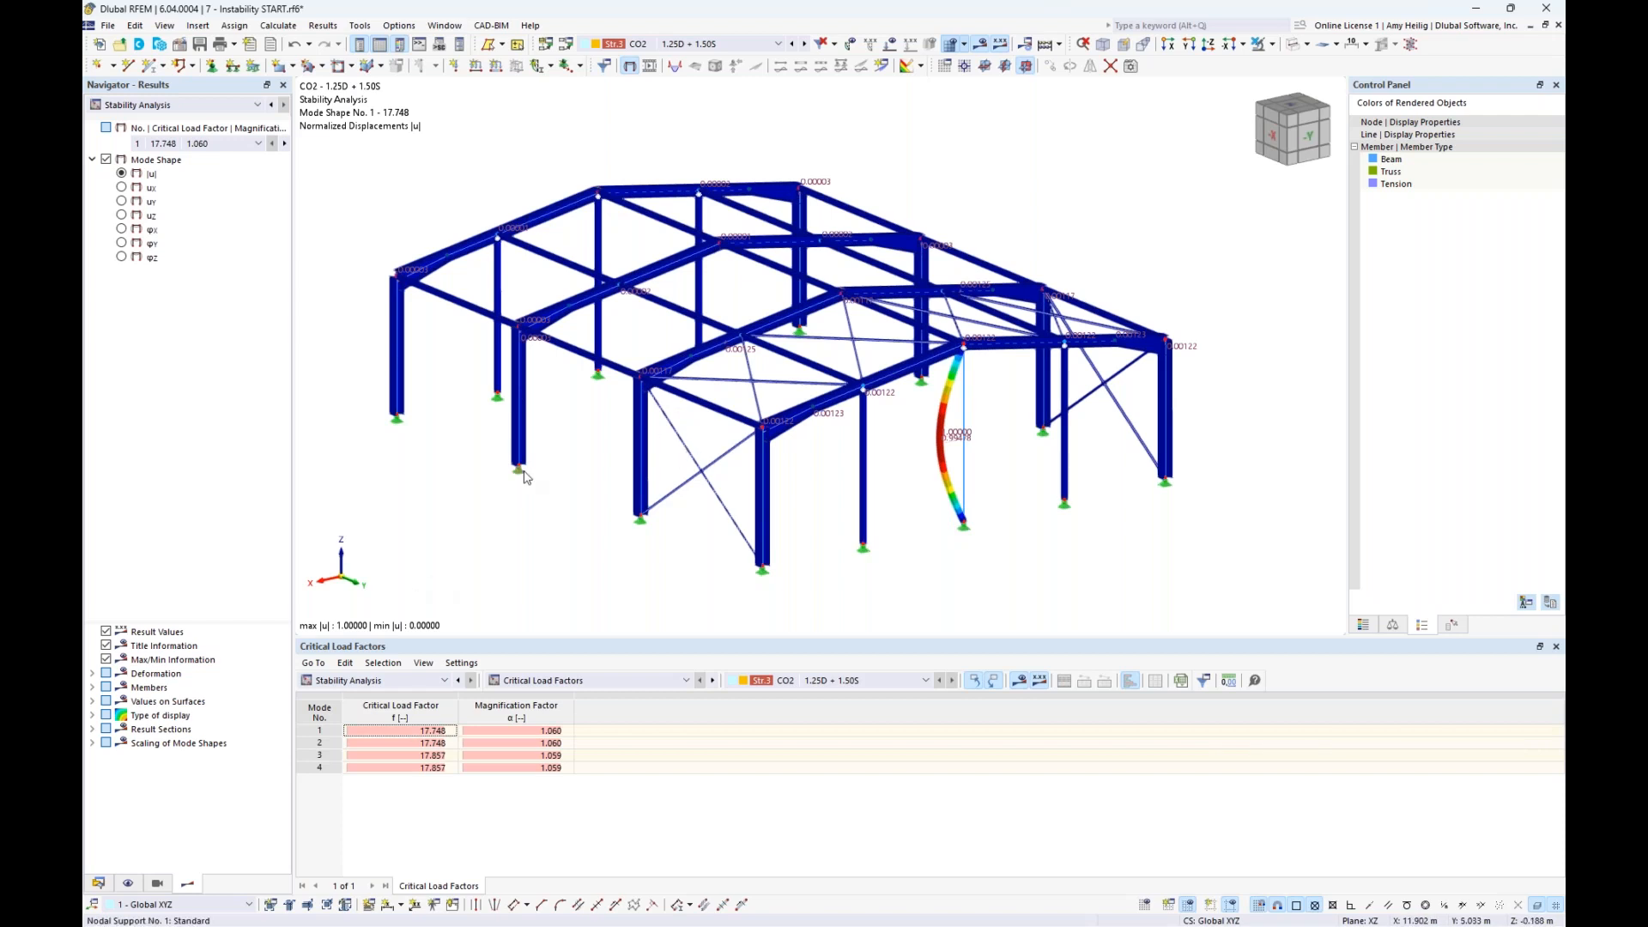
- Switch to the running PowerPoint slide show of the Stability Analysis in RFEM 6 webinar
mouse_move(526, 478)
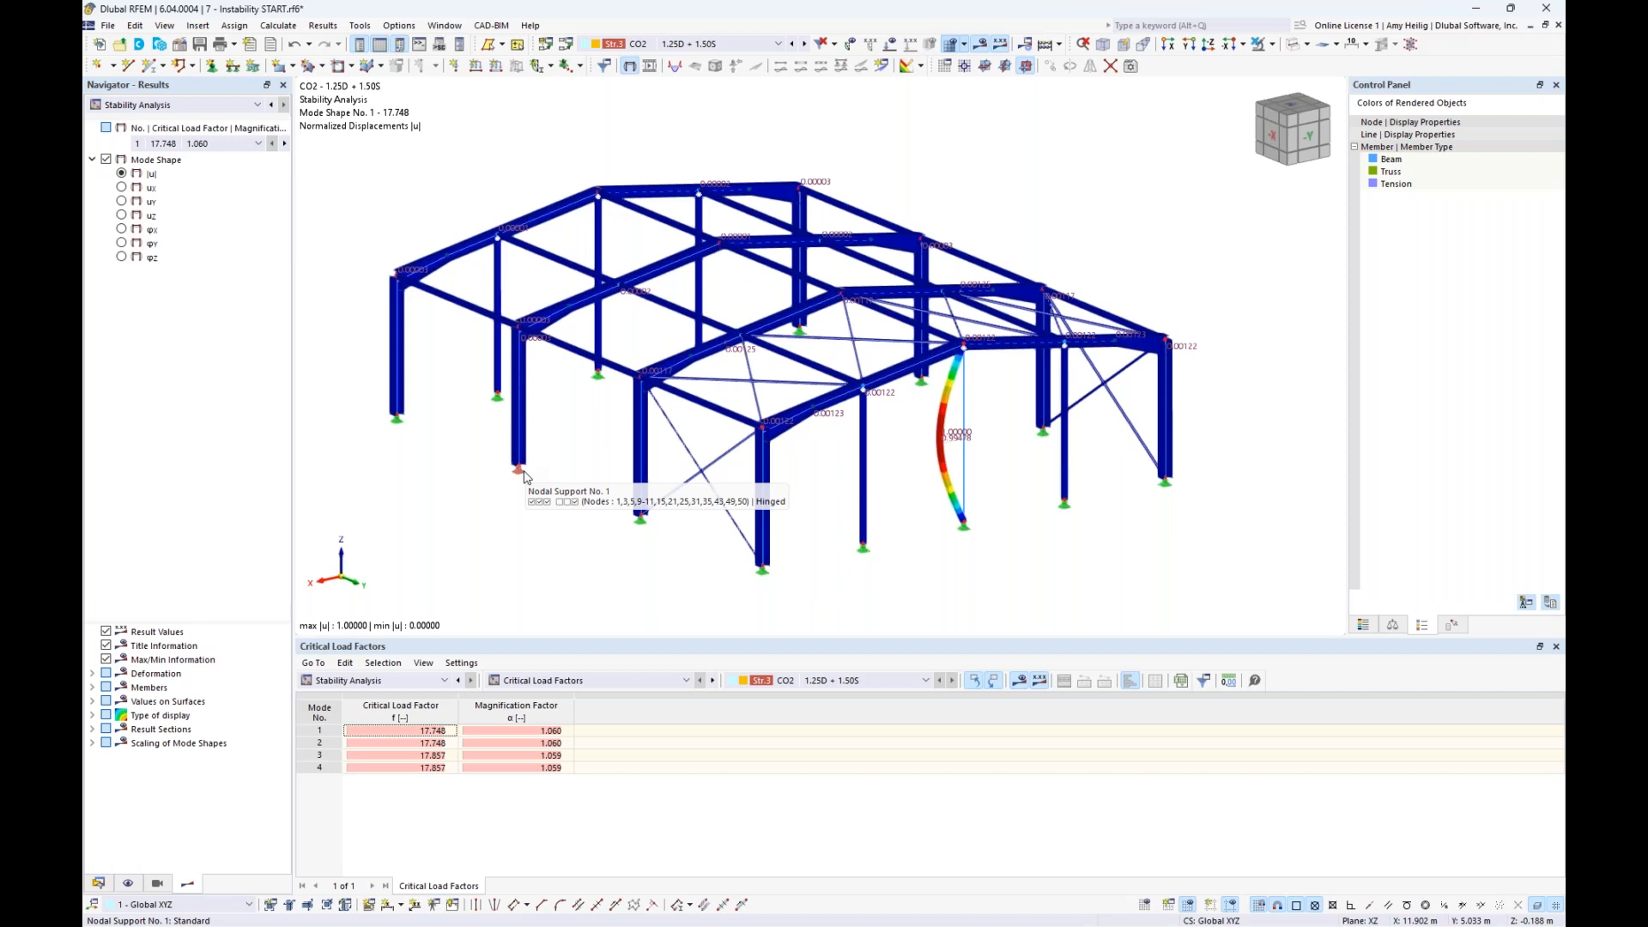
key(super+Tab)
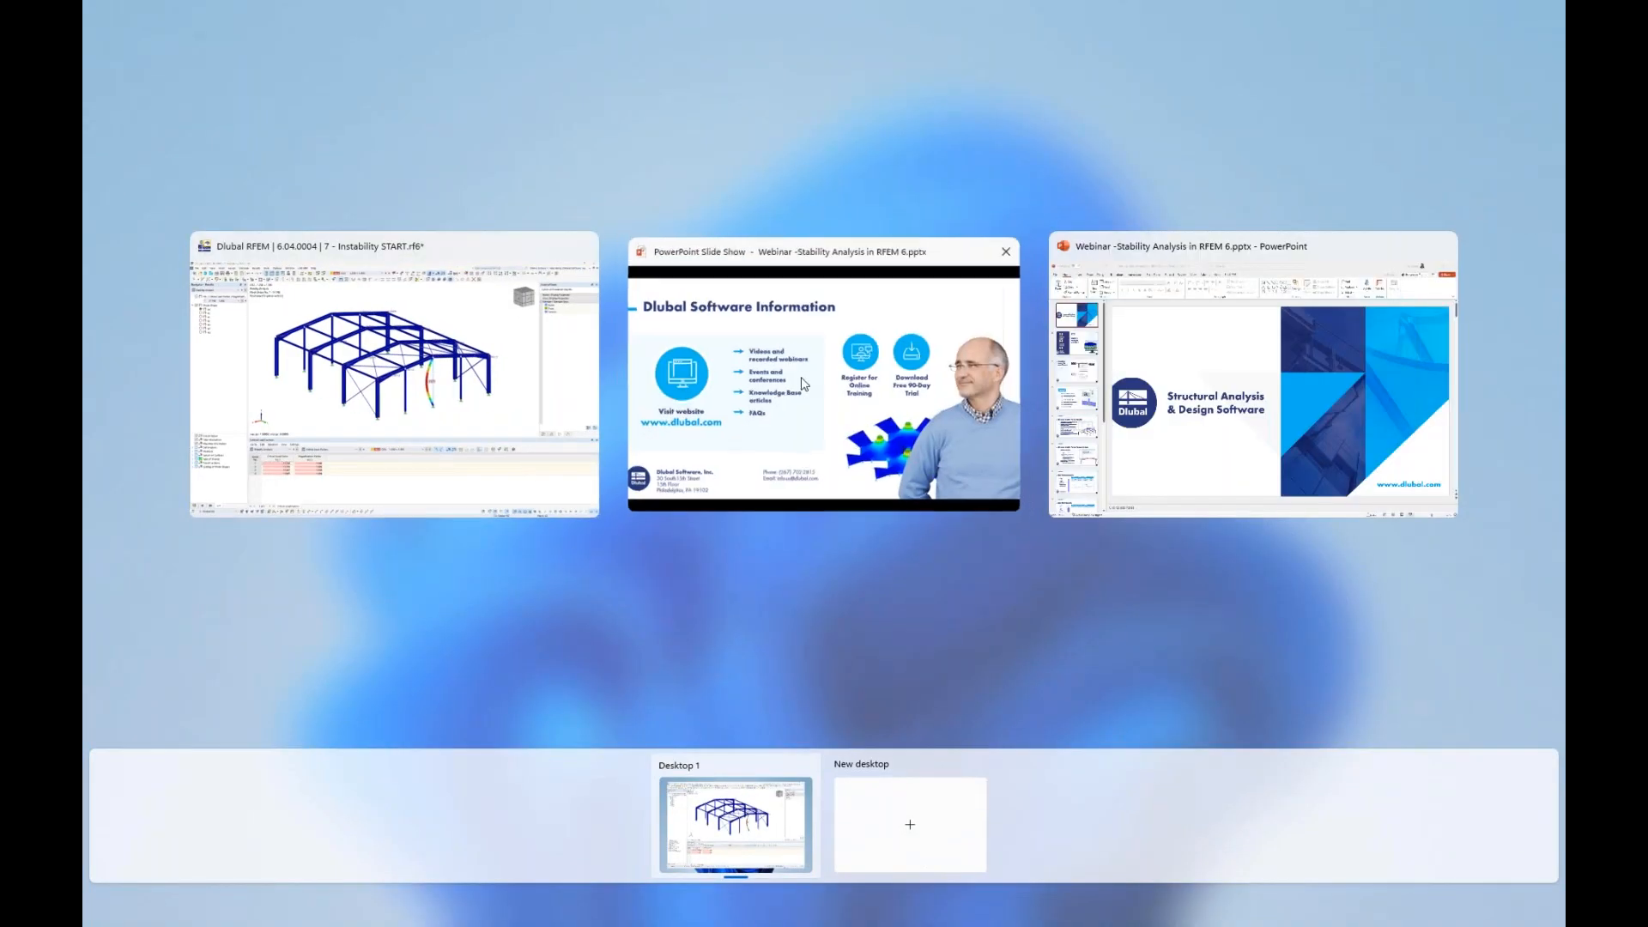
click(804, 384)
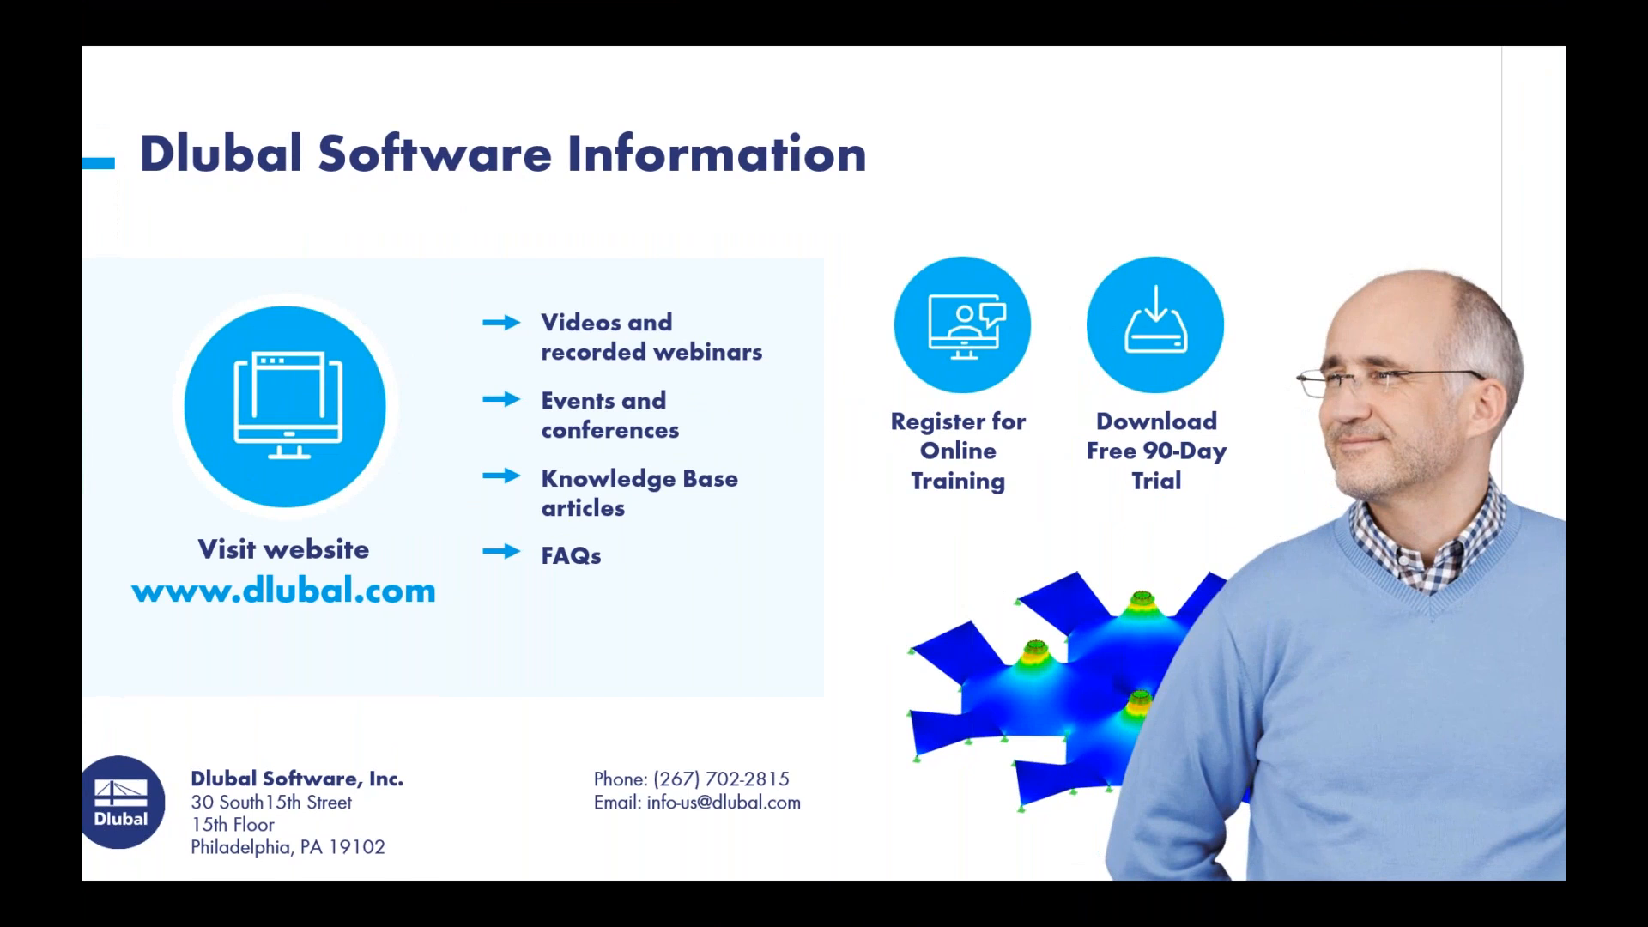